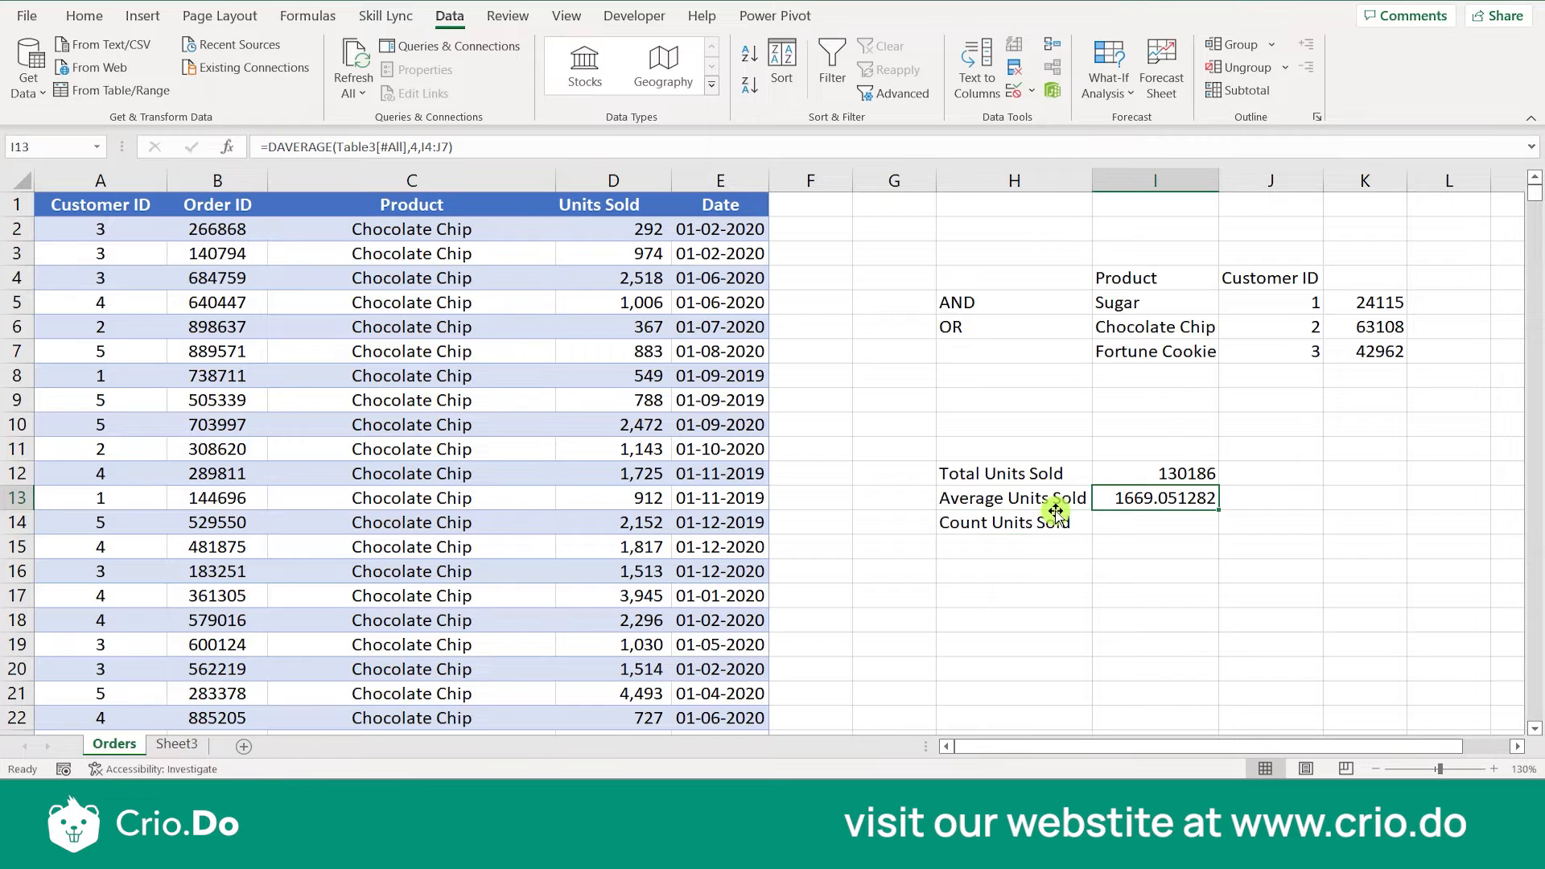
- Paste the DAVERAGE formula into the Count Units Sold cell I14 and set its criteria range to I4:J7
type("1608.294286")
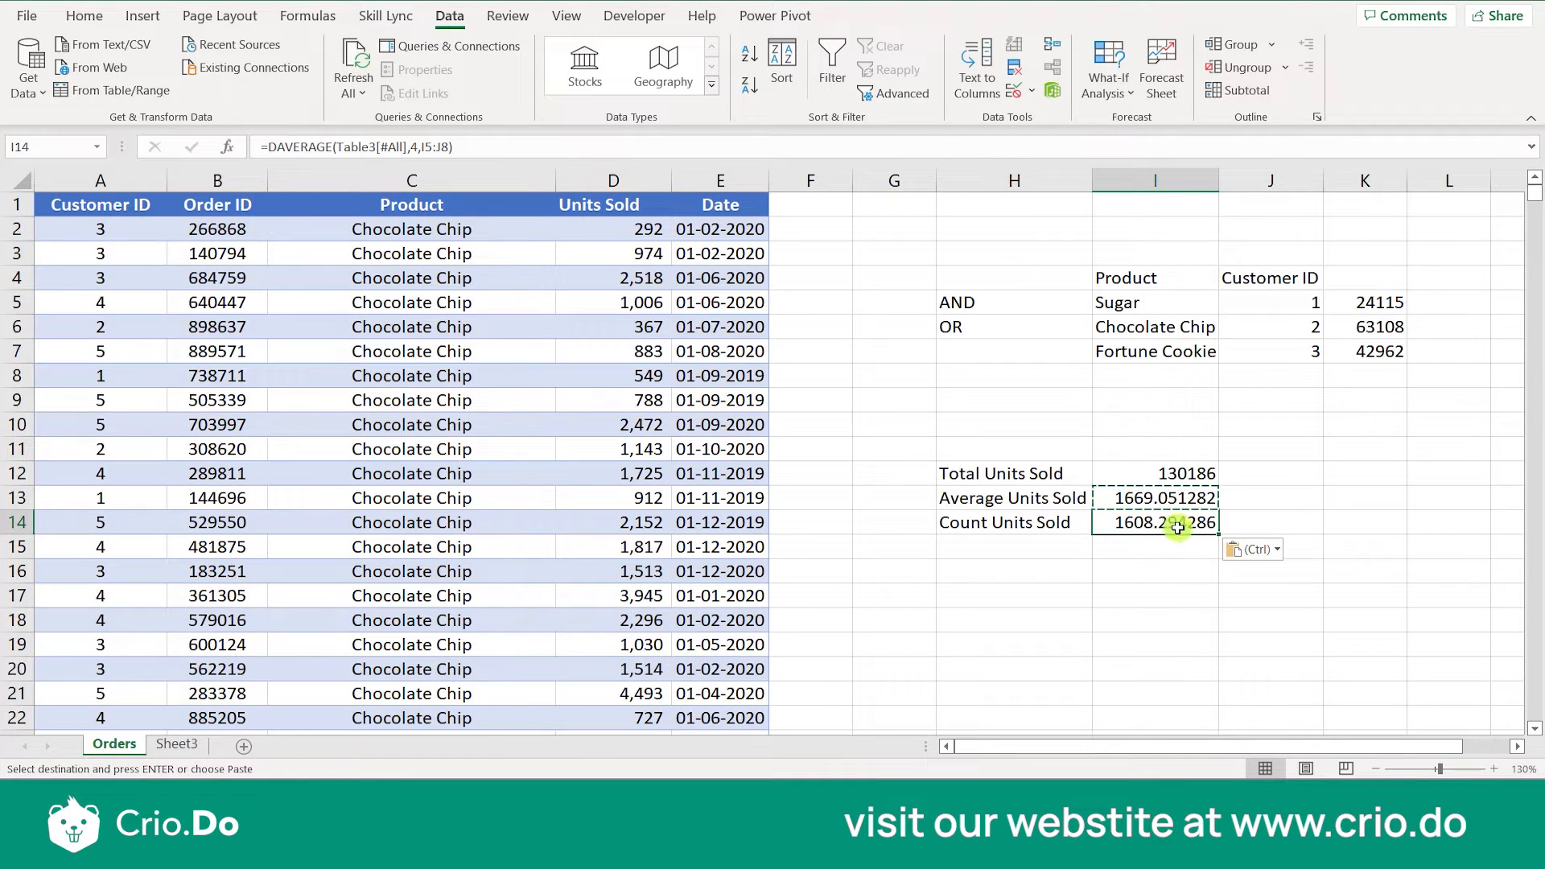
double_click(1152, 523)
left_click(1346, 522)
key("BackSpace")
key("BackSpace")
key("BackSpace")
key("BackSpace")
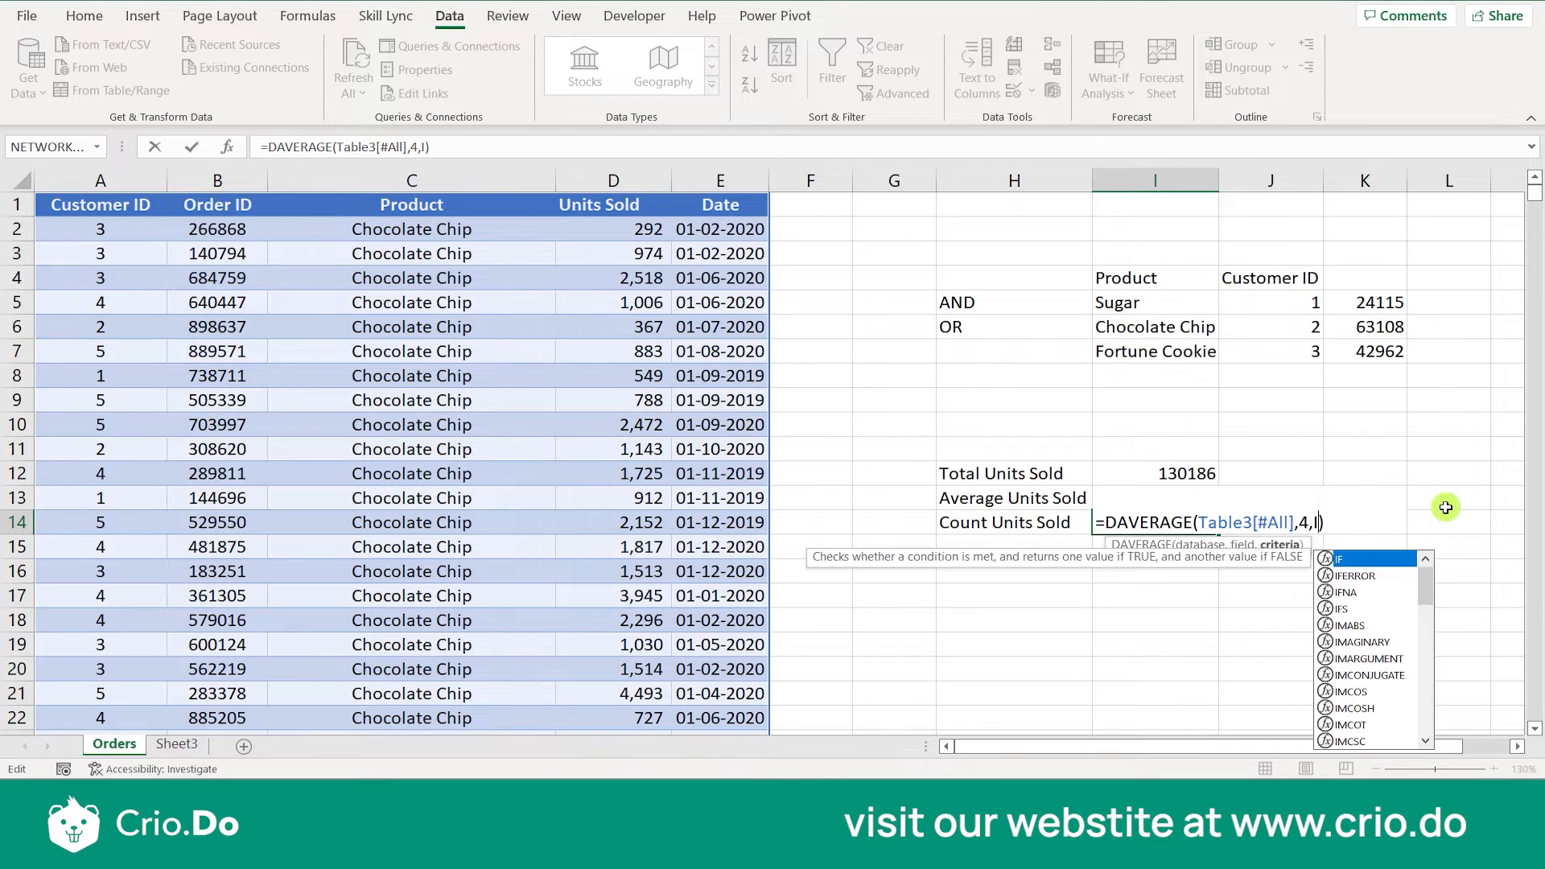
left_click_drag(1152, 282, 1269, 352)
key("Return")
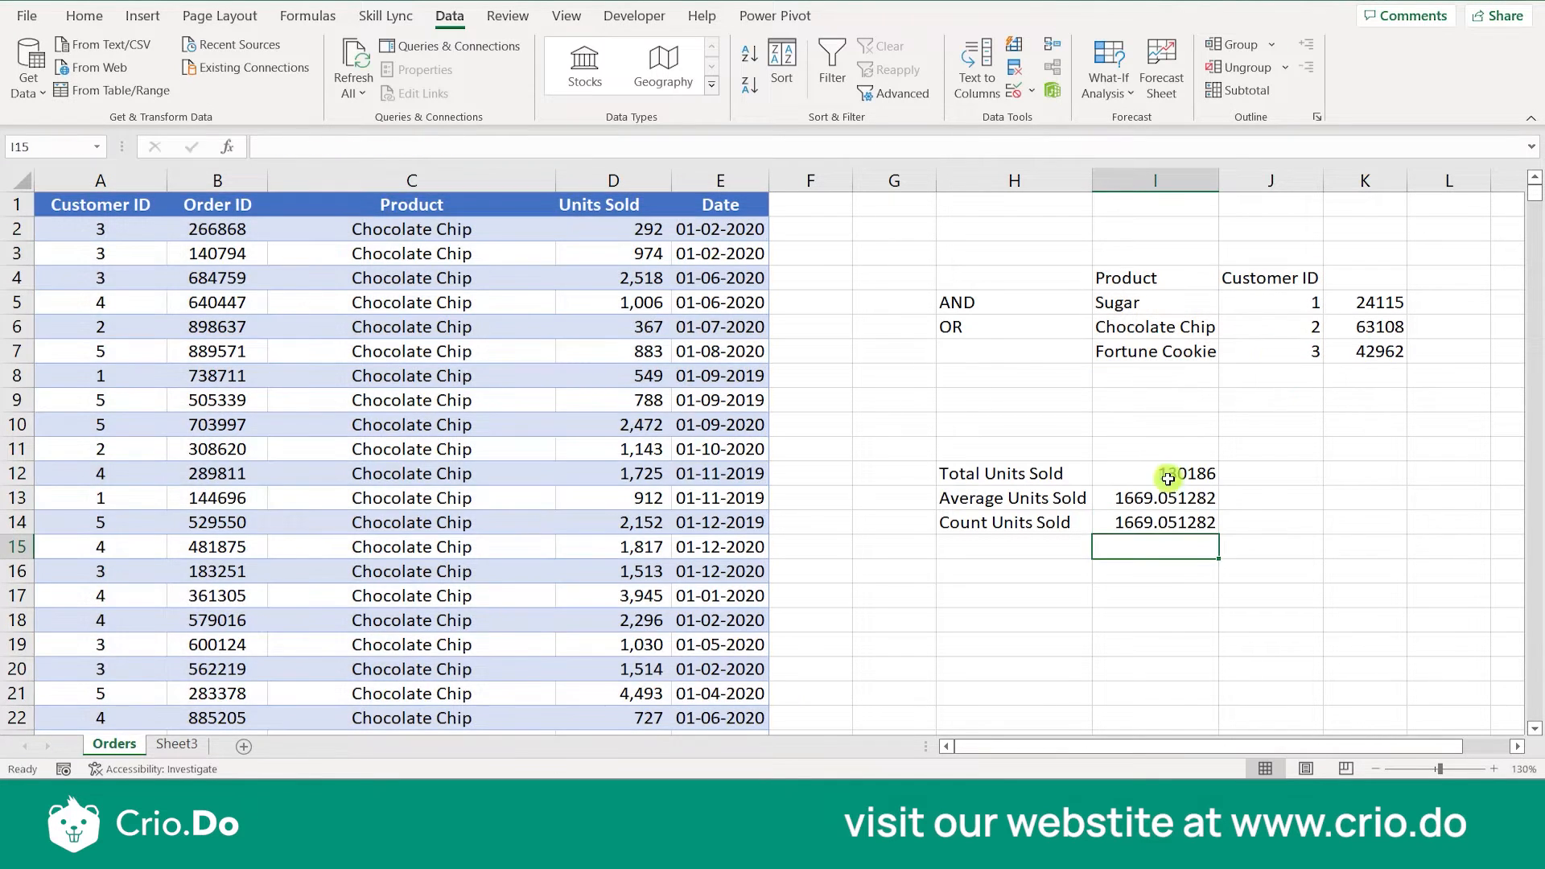
- Replace the DAVERAGE function in I14 with DCOUNT, keeping the arguments Table3[#All],4,I4:J7
double_click(1207, 523)
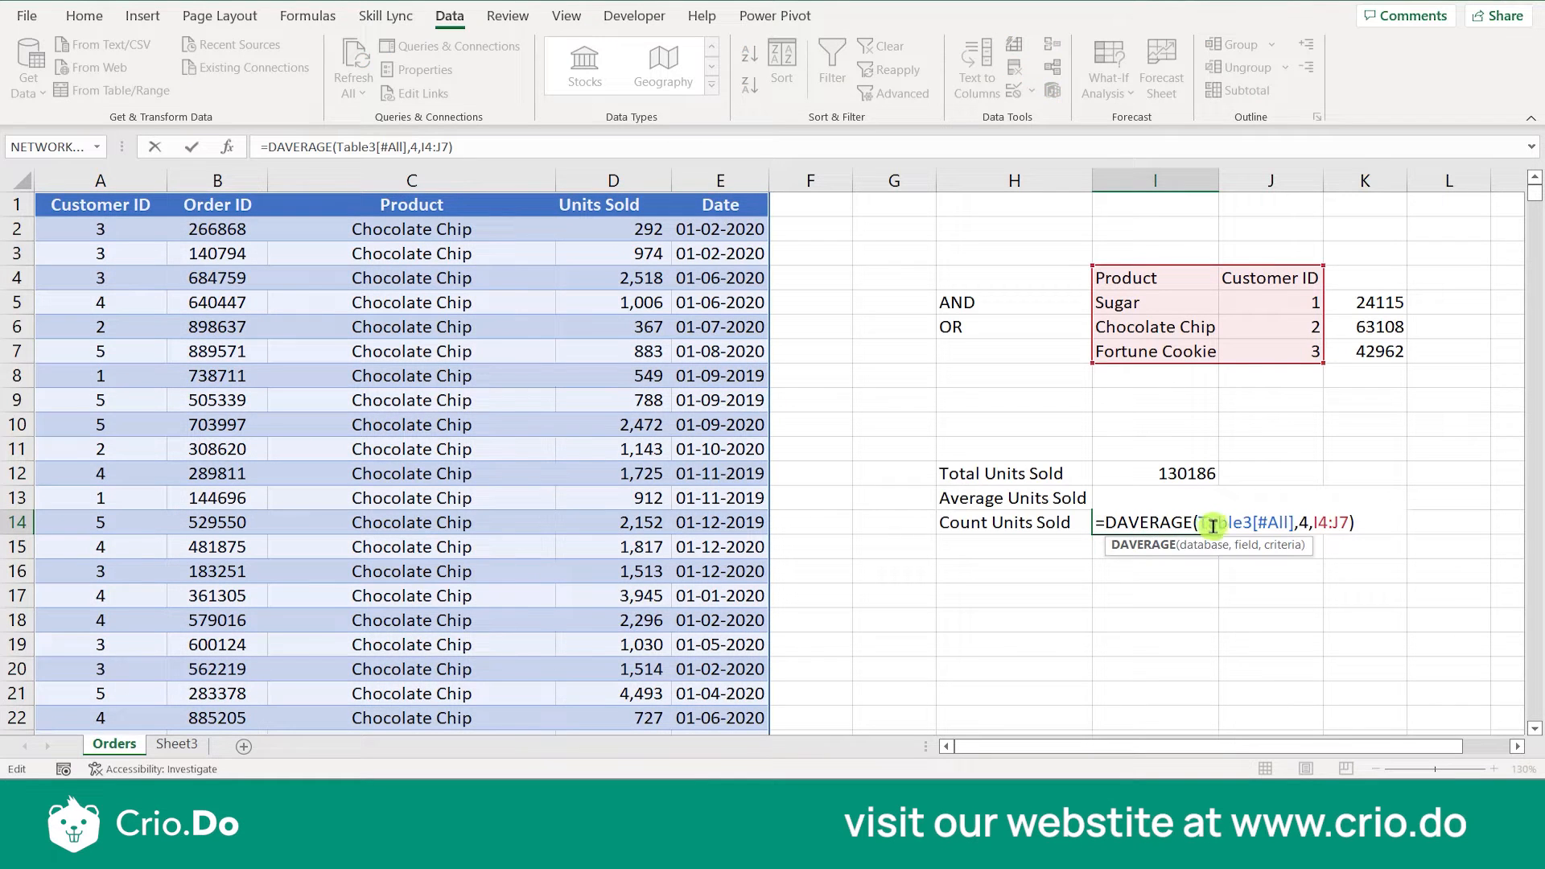
left_click(1199, 525)
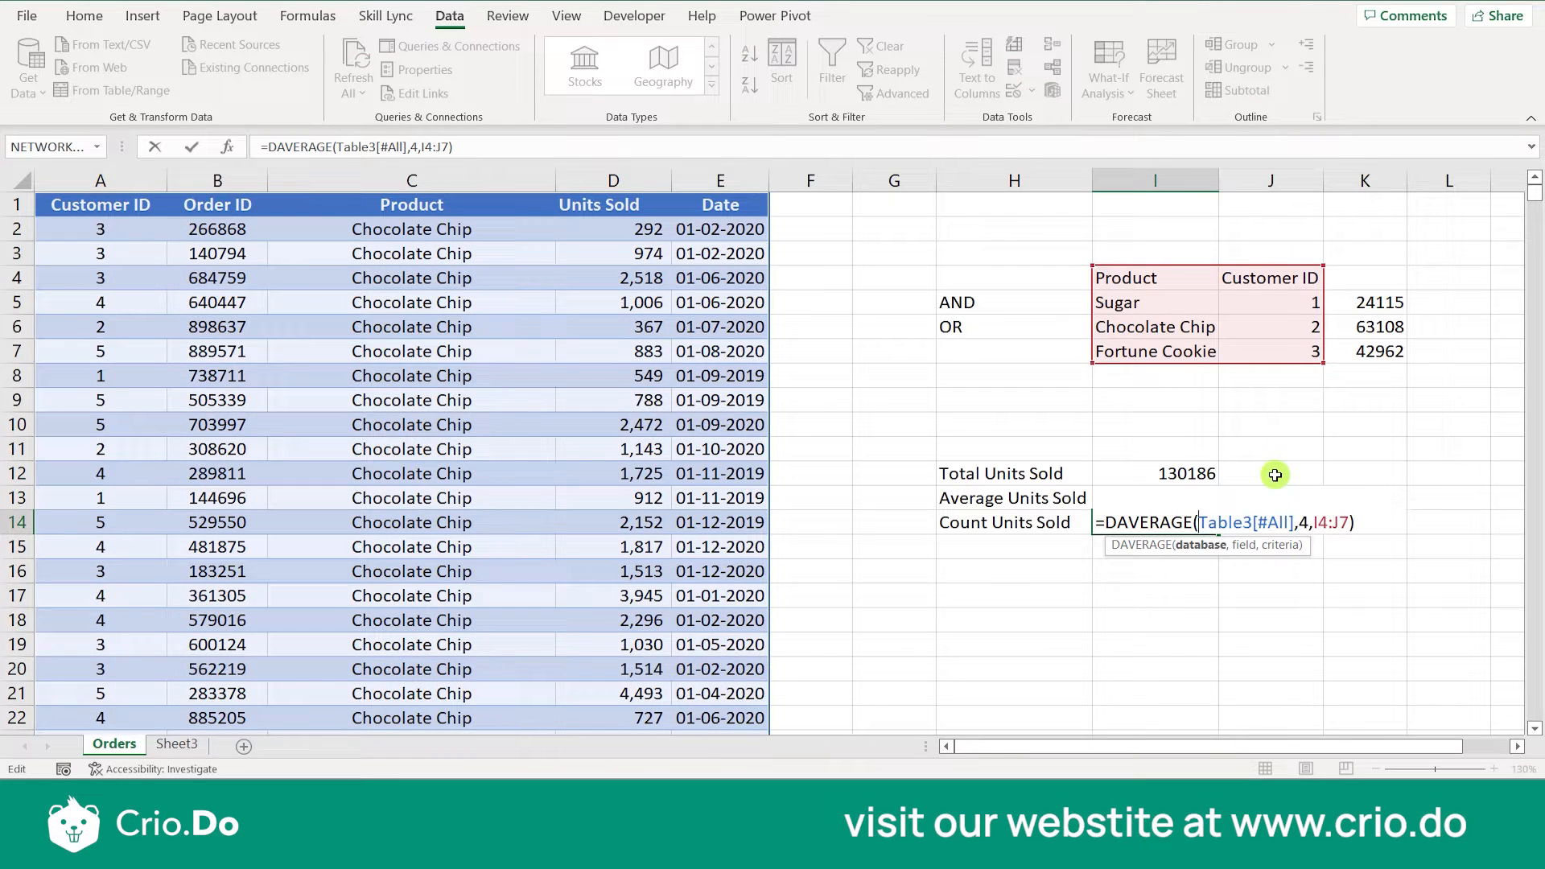
key("BackSpace")
key("BackSpace")
key("BackSpace")
key("BackSpace")
key("BackSpace")
key("BackSpace")
key("BackSpace")
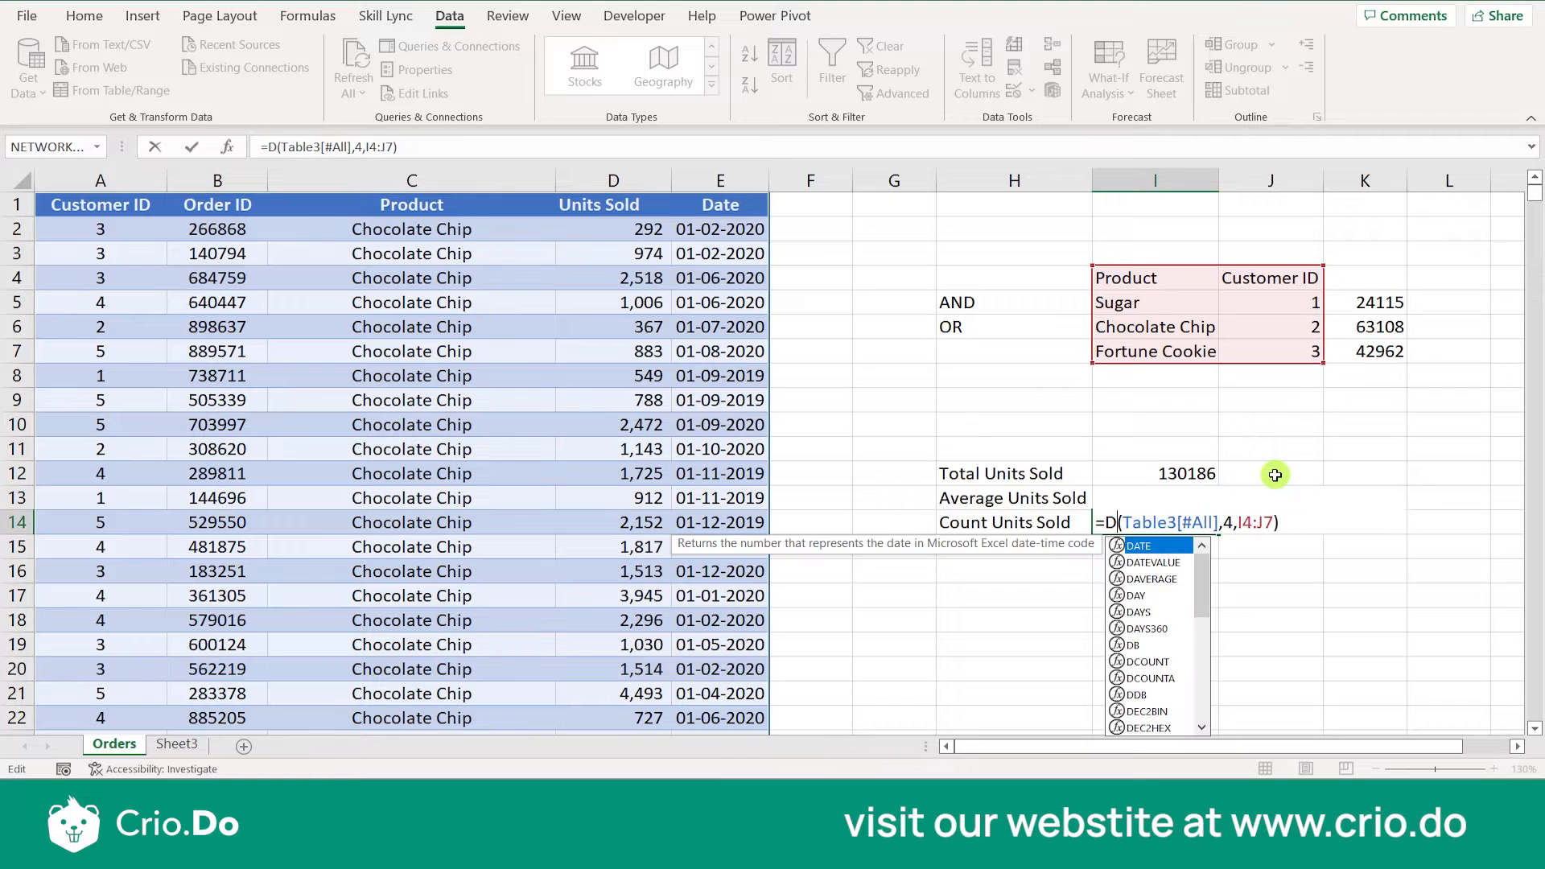
type("COUN")
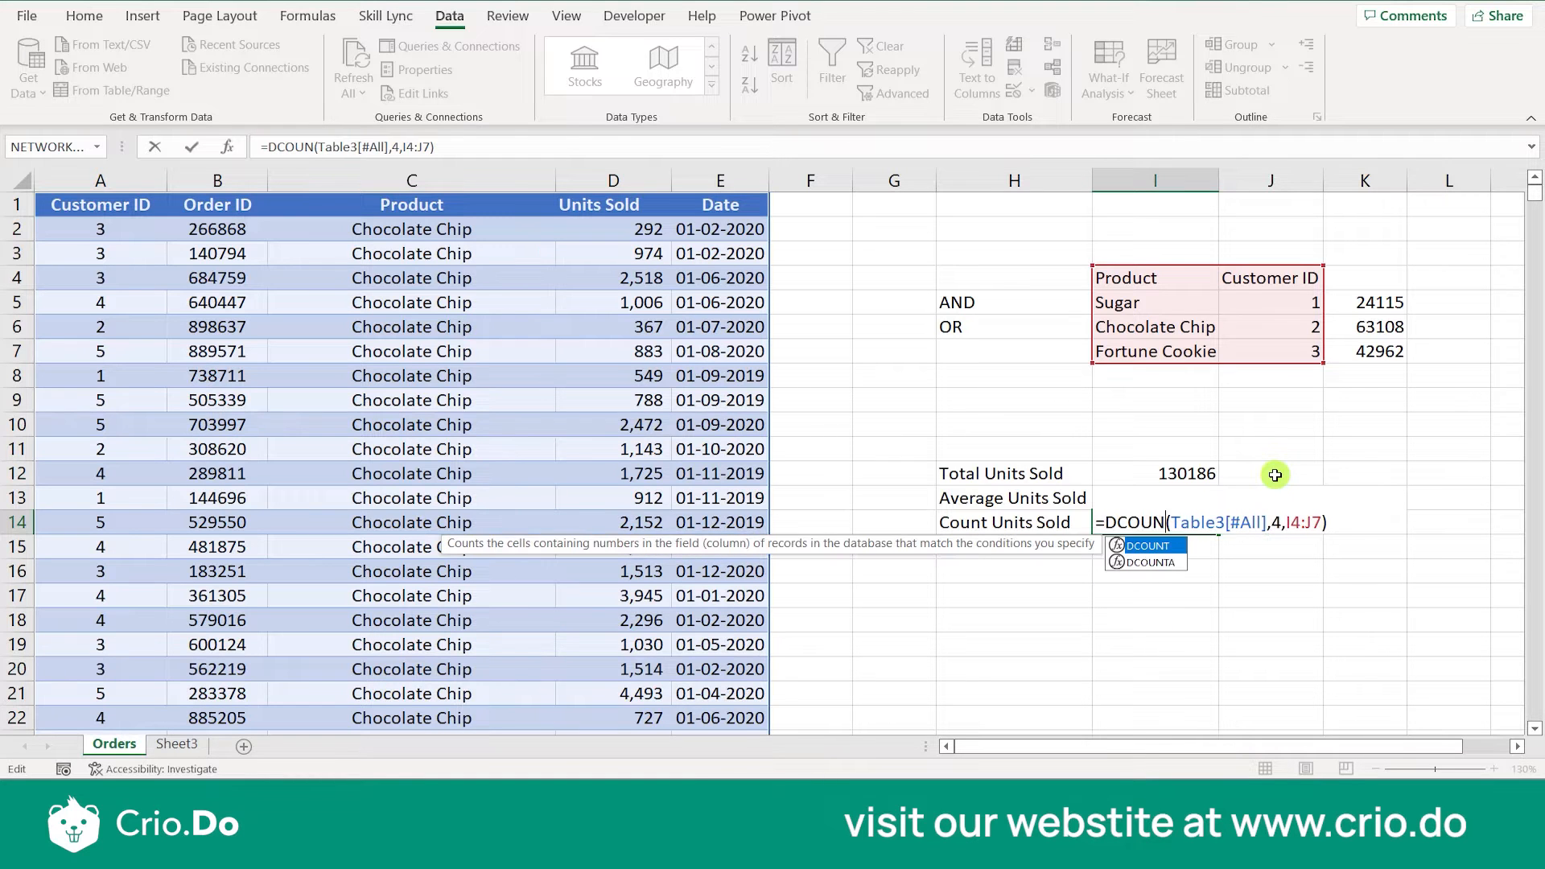
type("T")
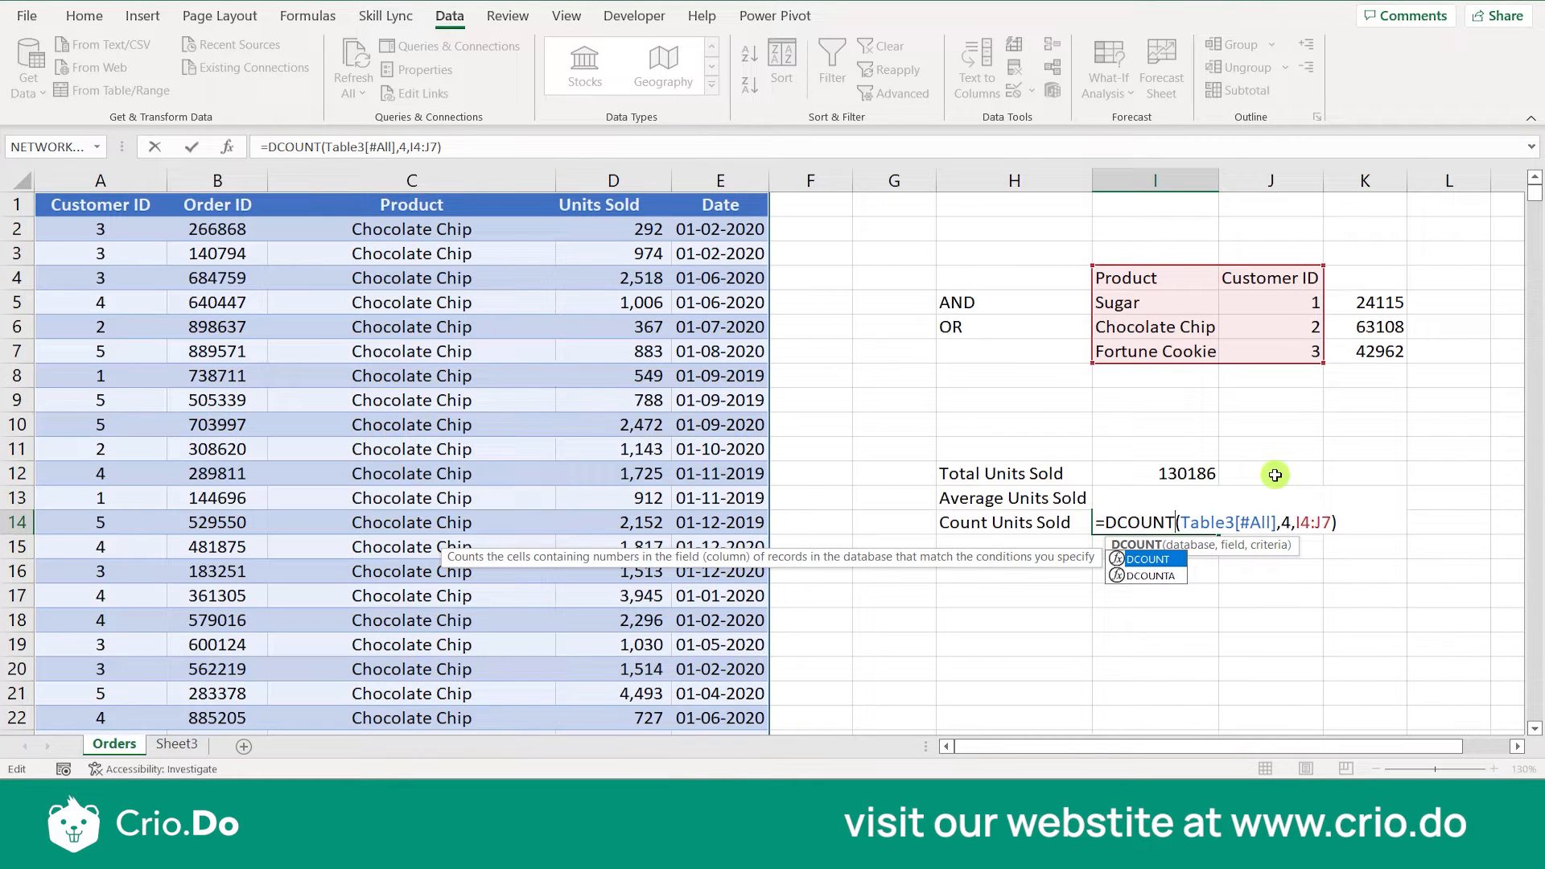
key("Return")
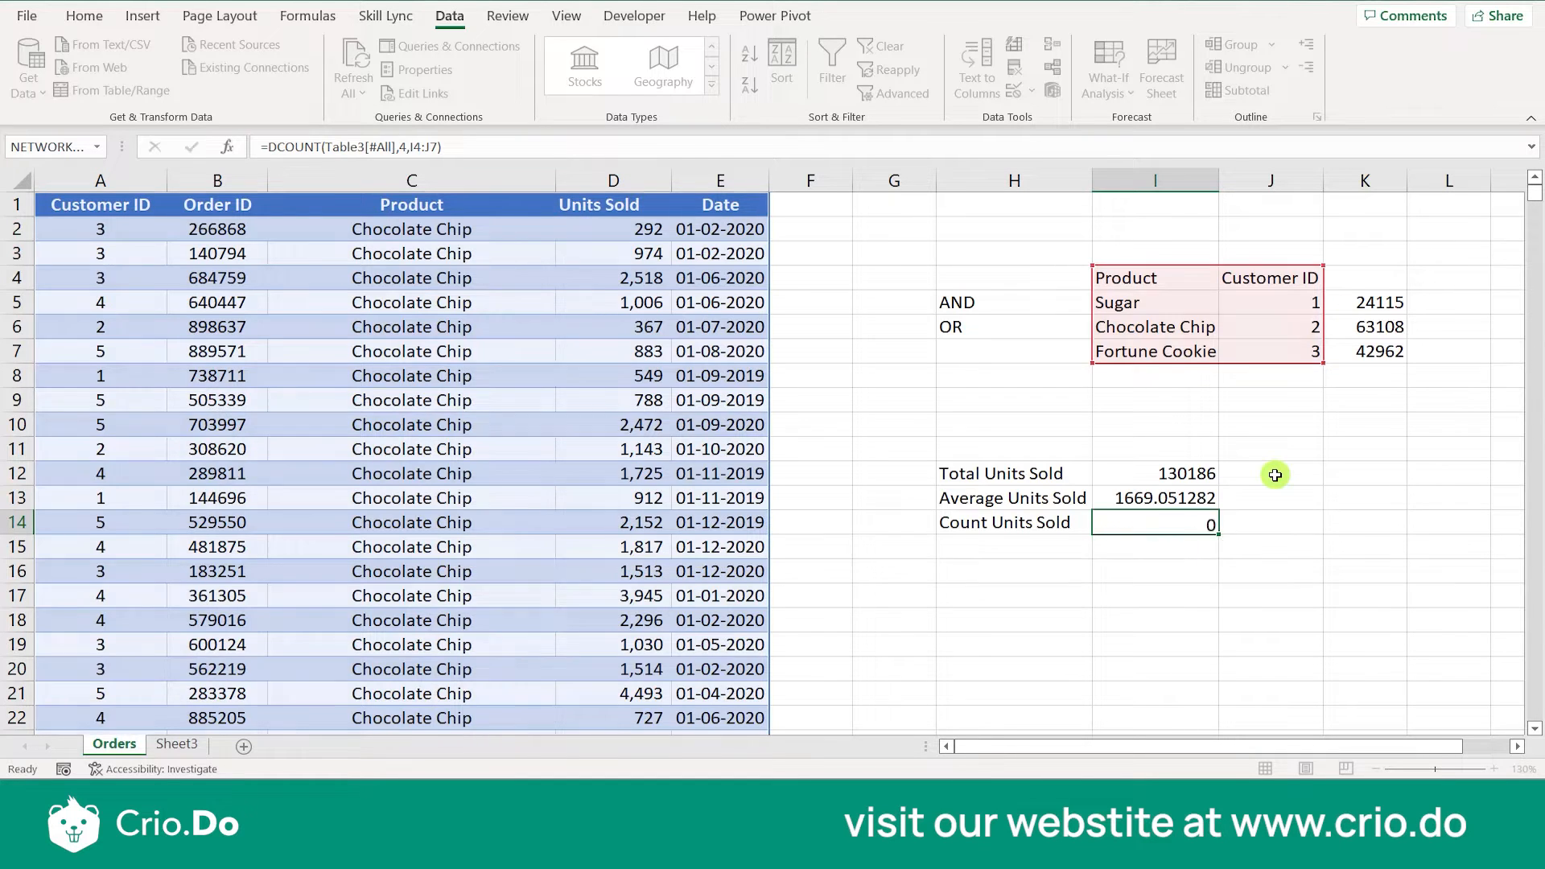
key("Up")
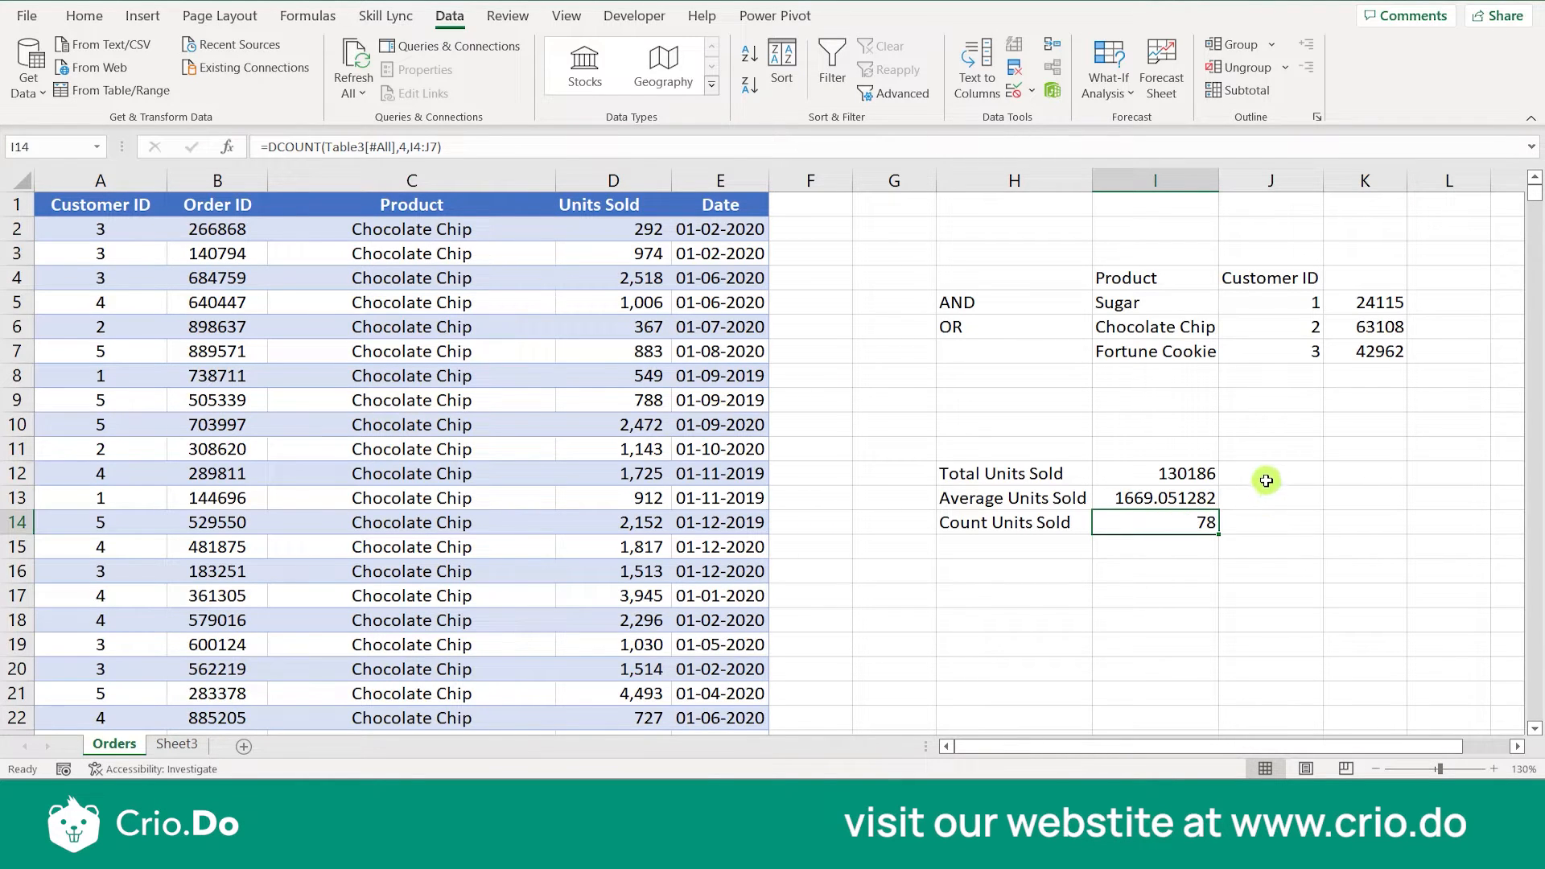
left_click(1263, 477)
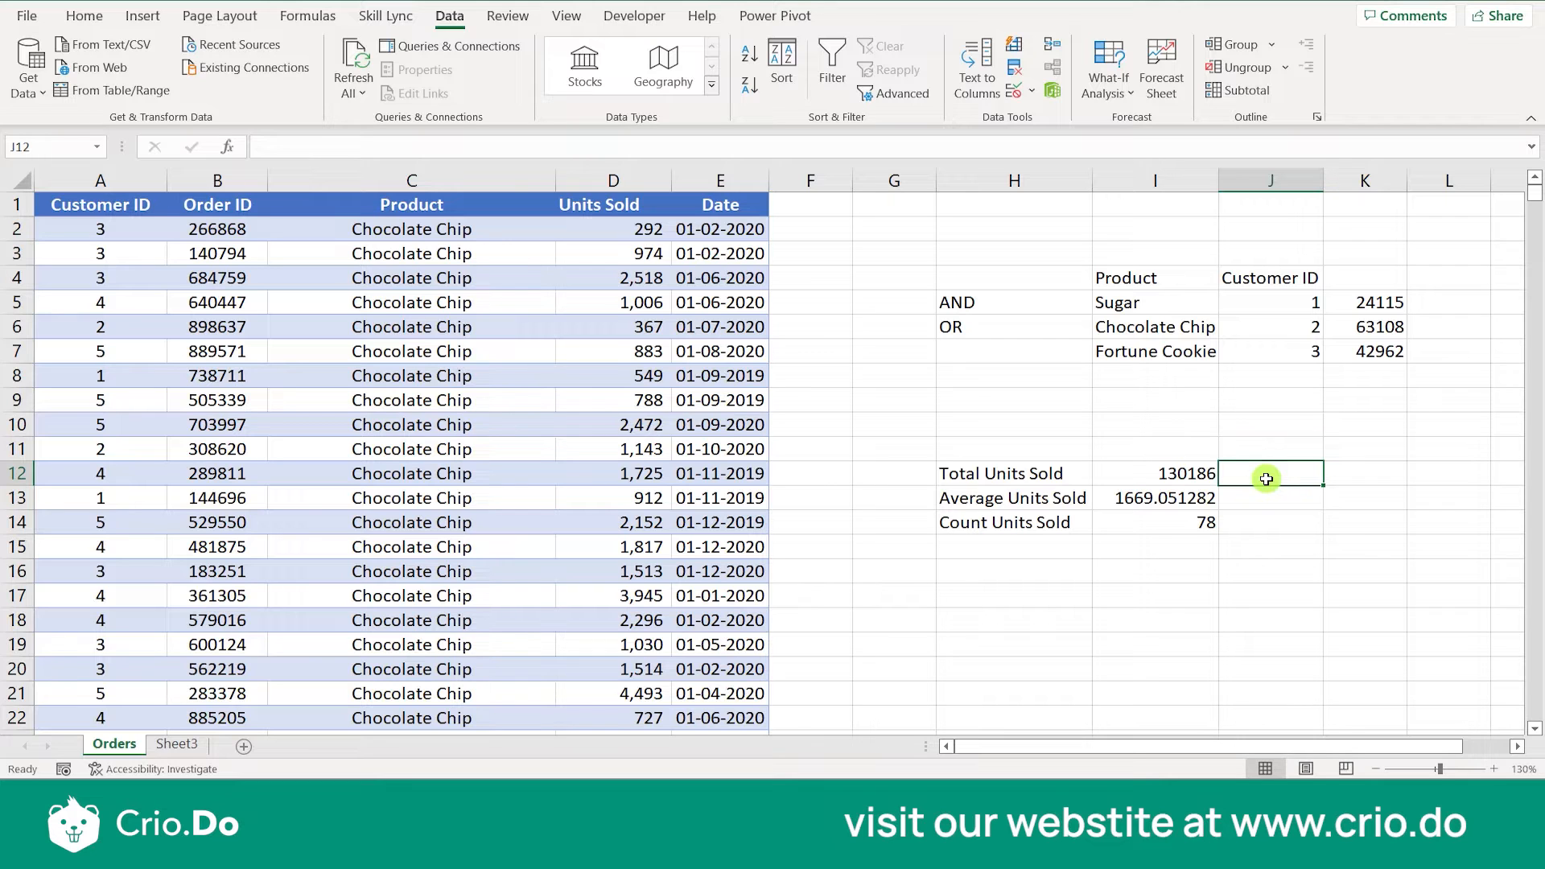
type("=")
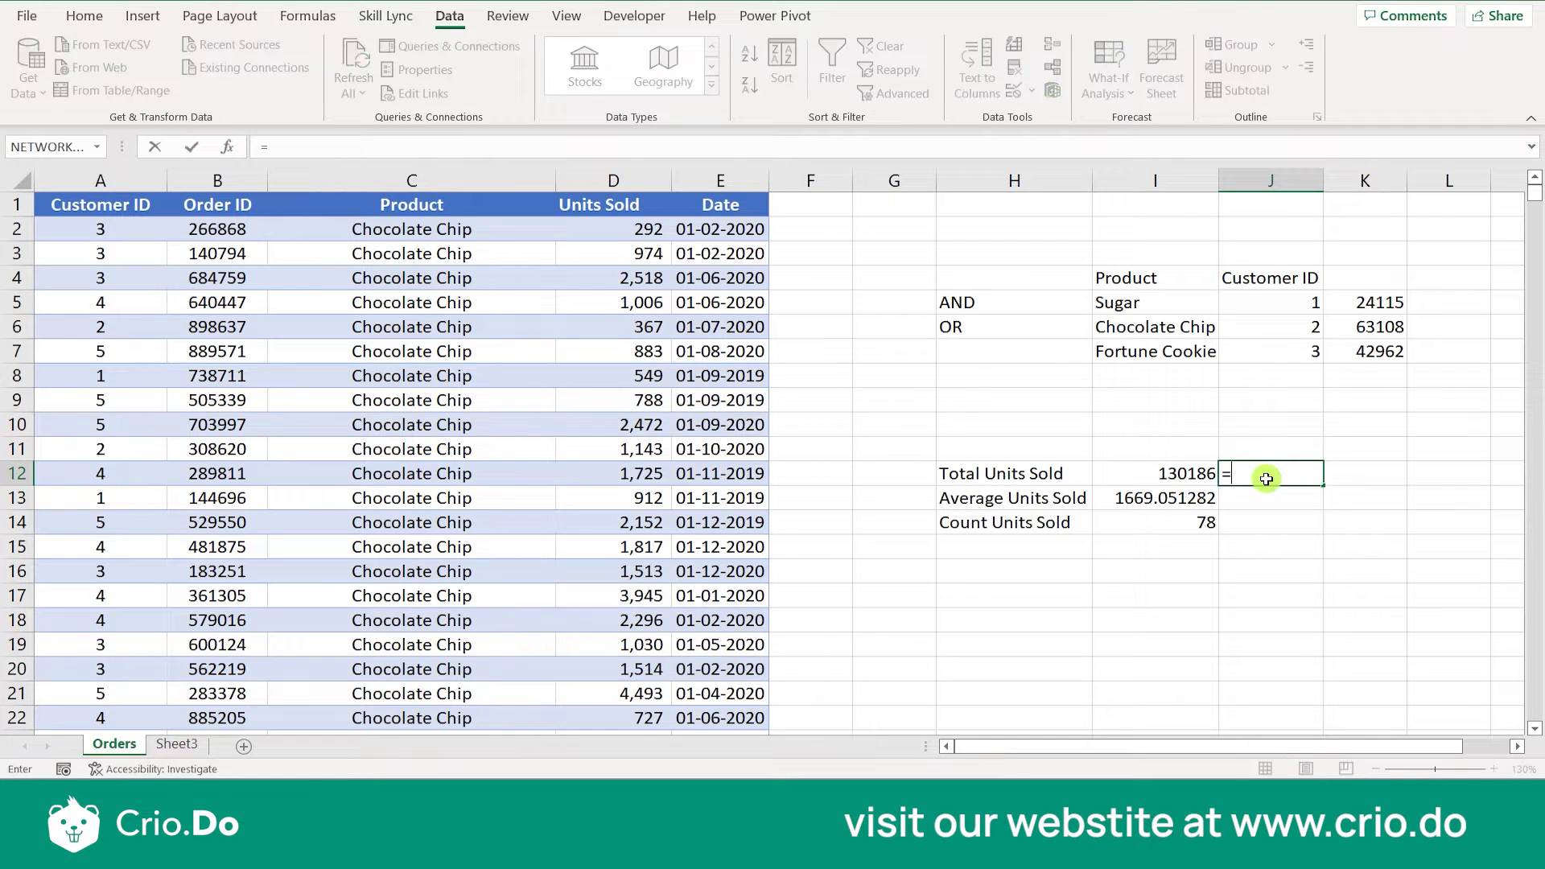
left_click(1180, 479)
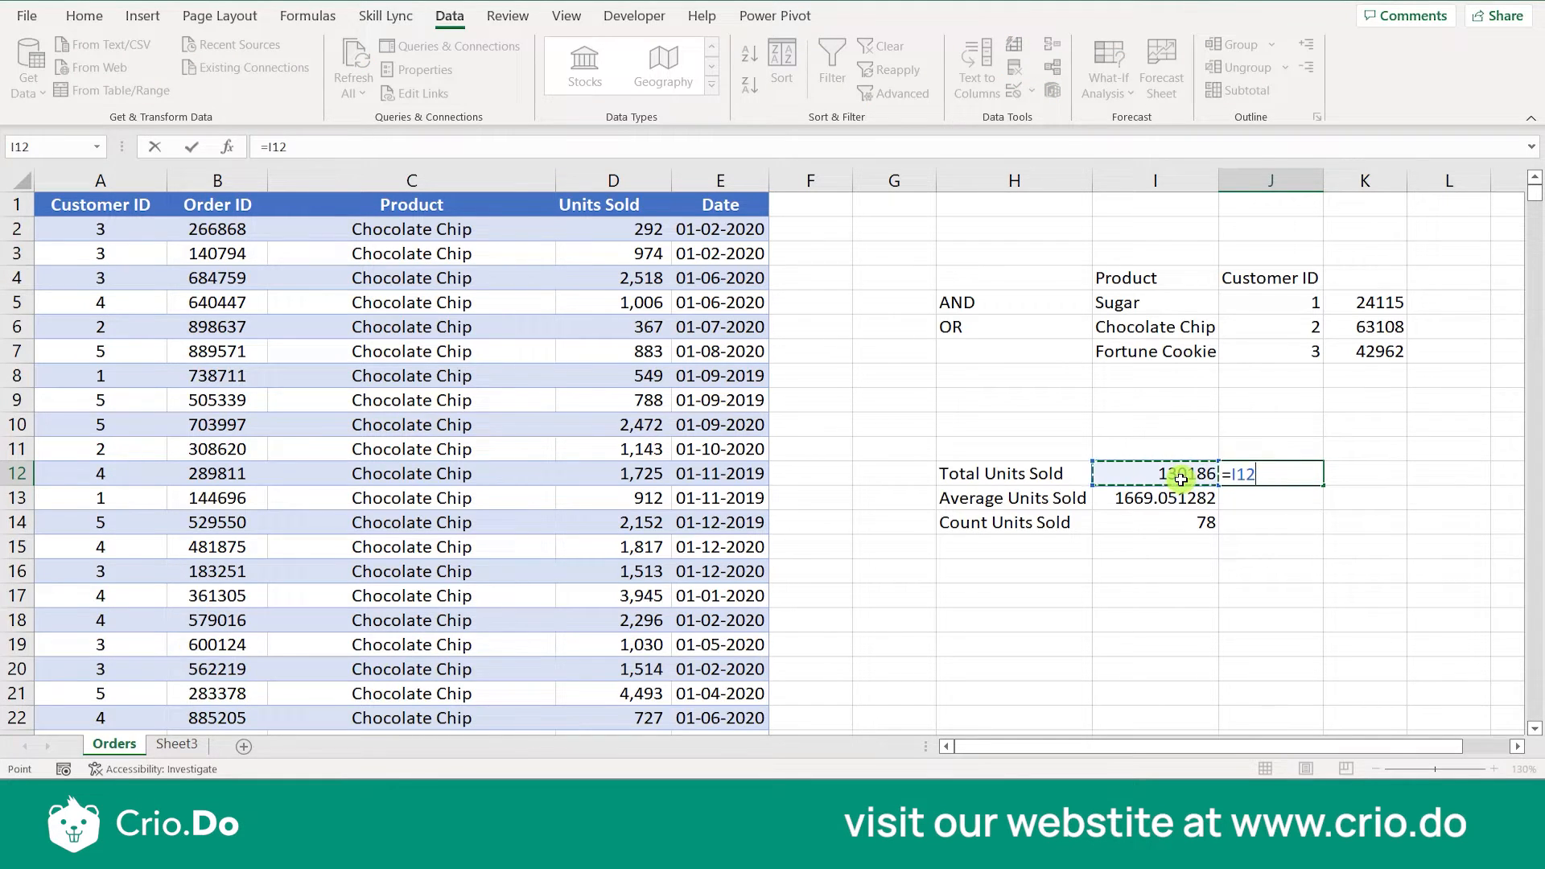
type("/")
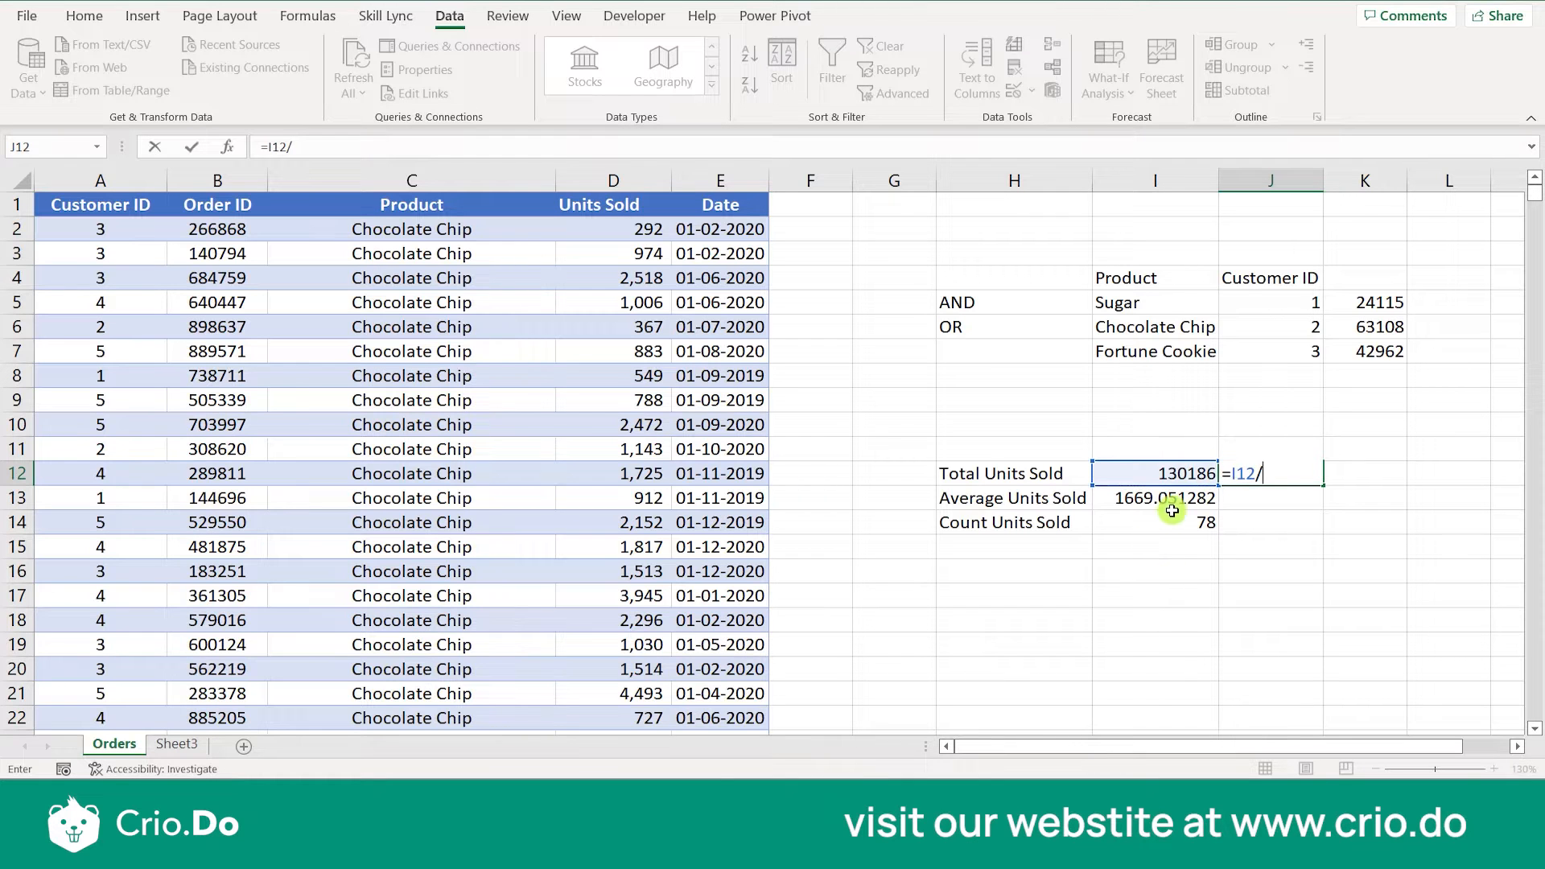
left_click(1172, 510)
key("Escape")
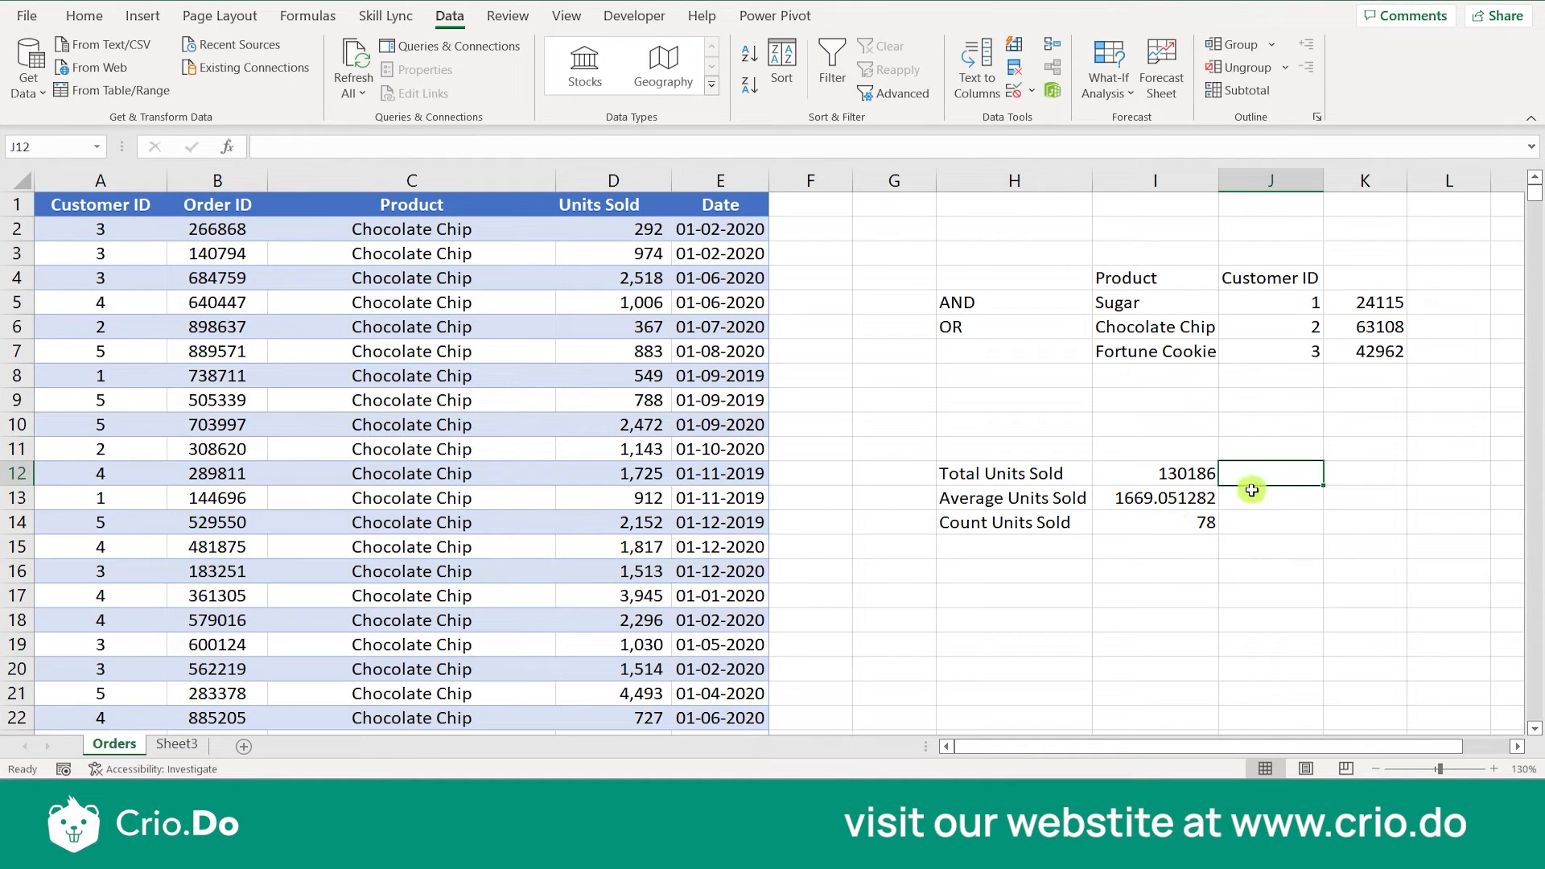
- Check the average by calculating =I12/I14 in J12, and clear the cell again
type("=")
left_click(1192, 474)
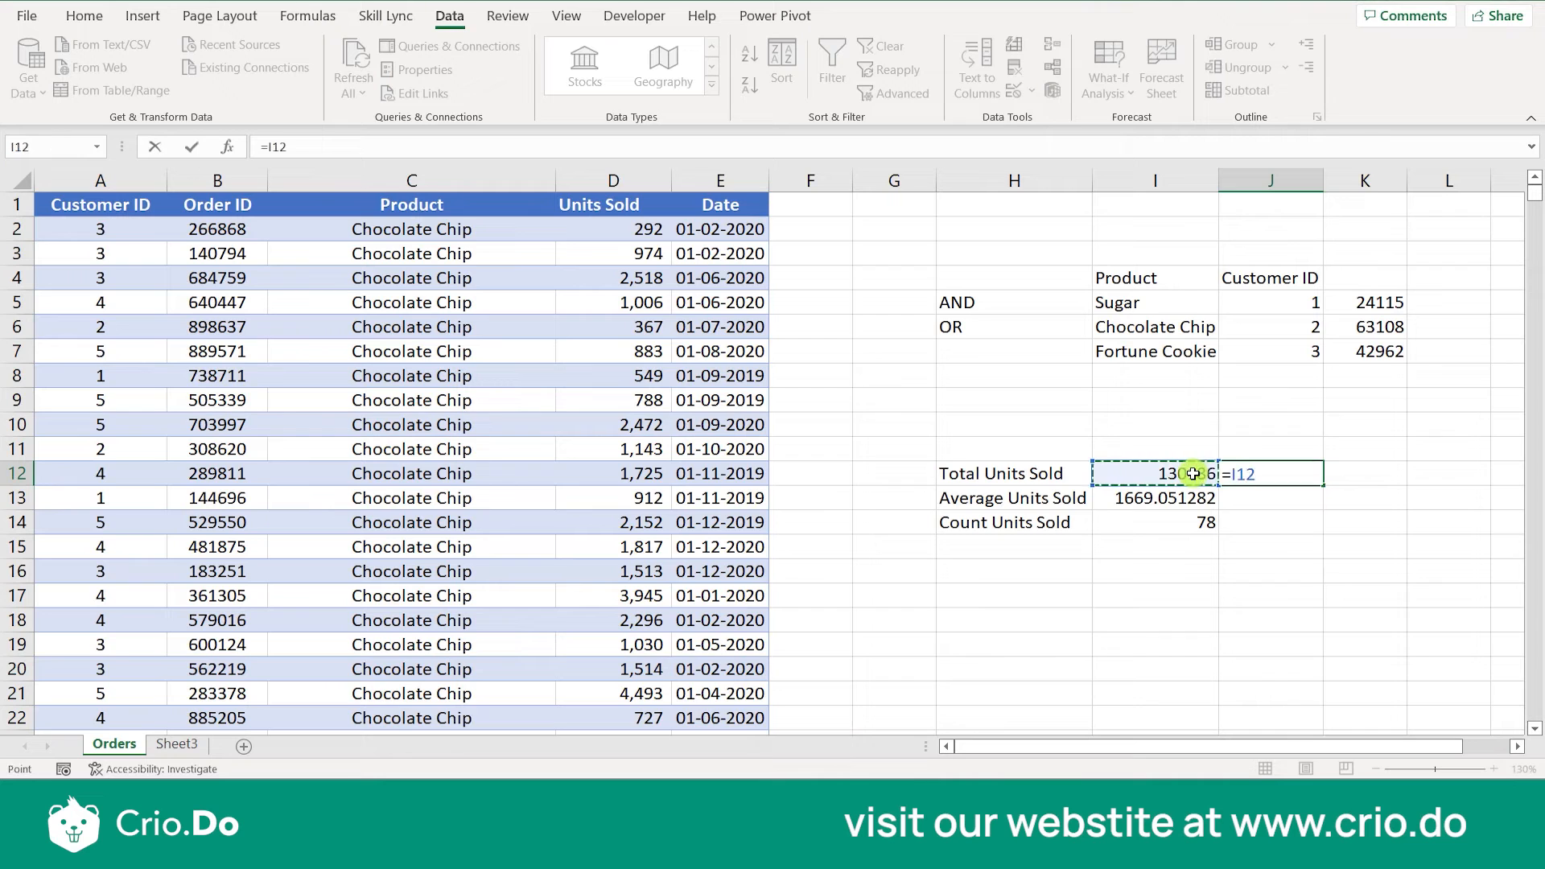
type("/")
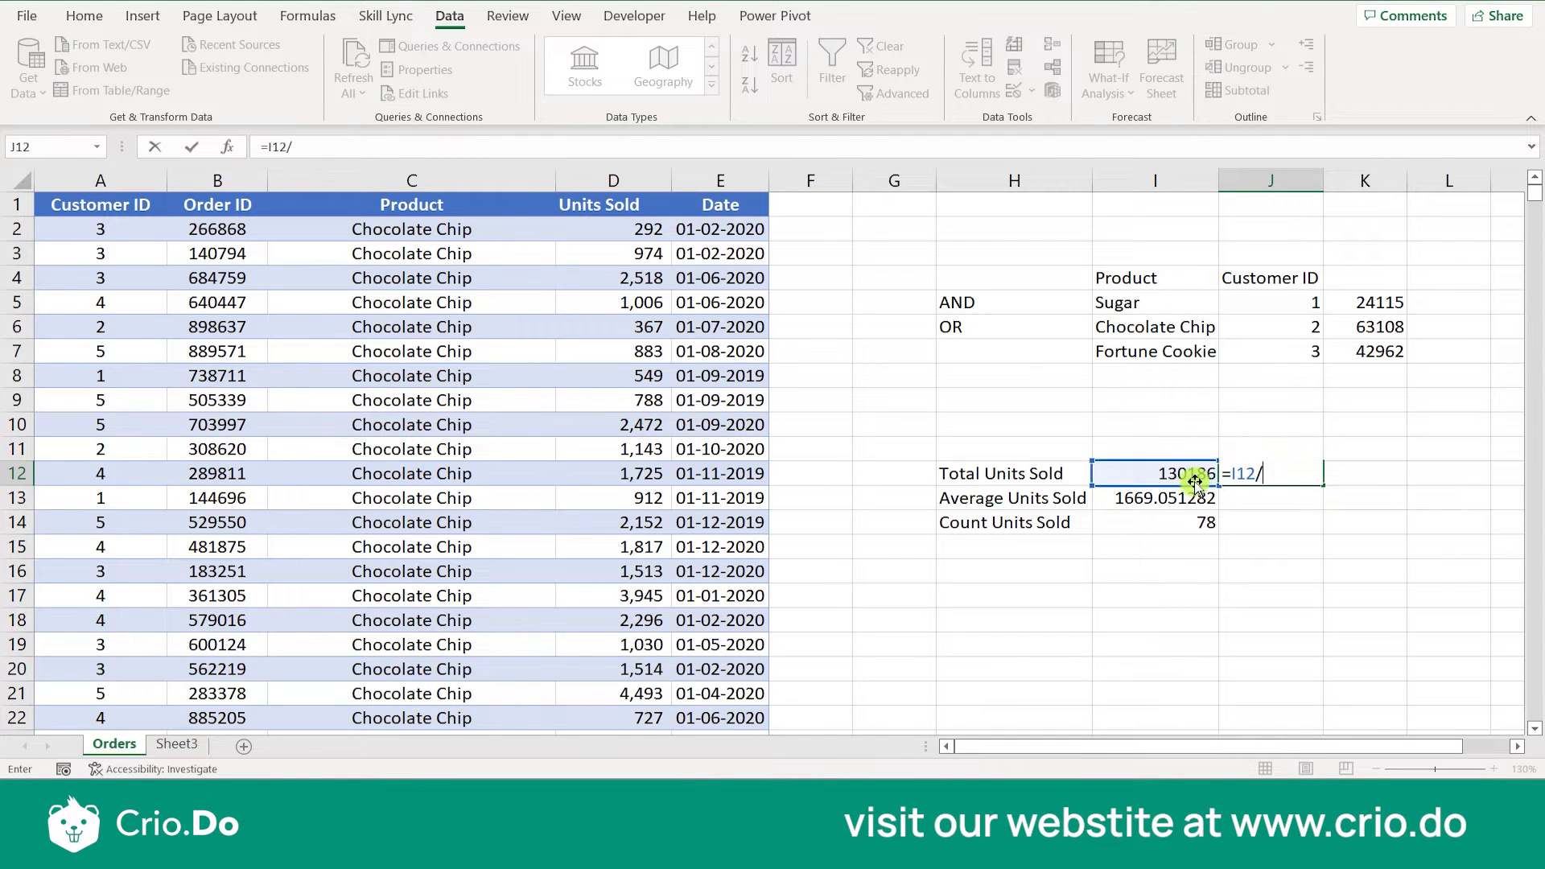
left_click(1187, 527)
key("ctrl+Return")
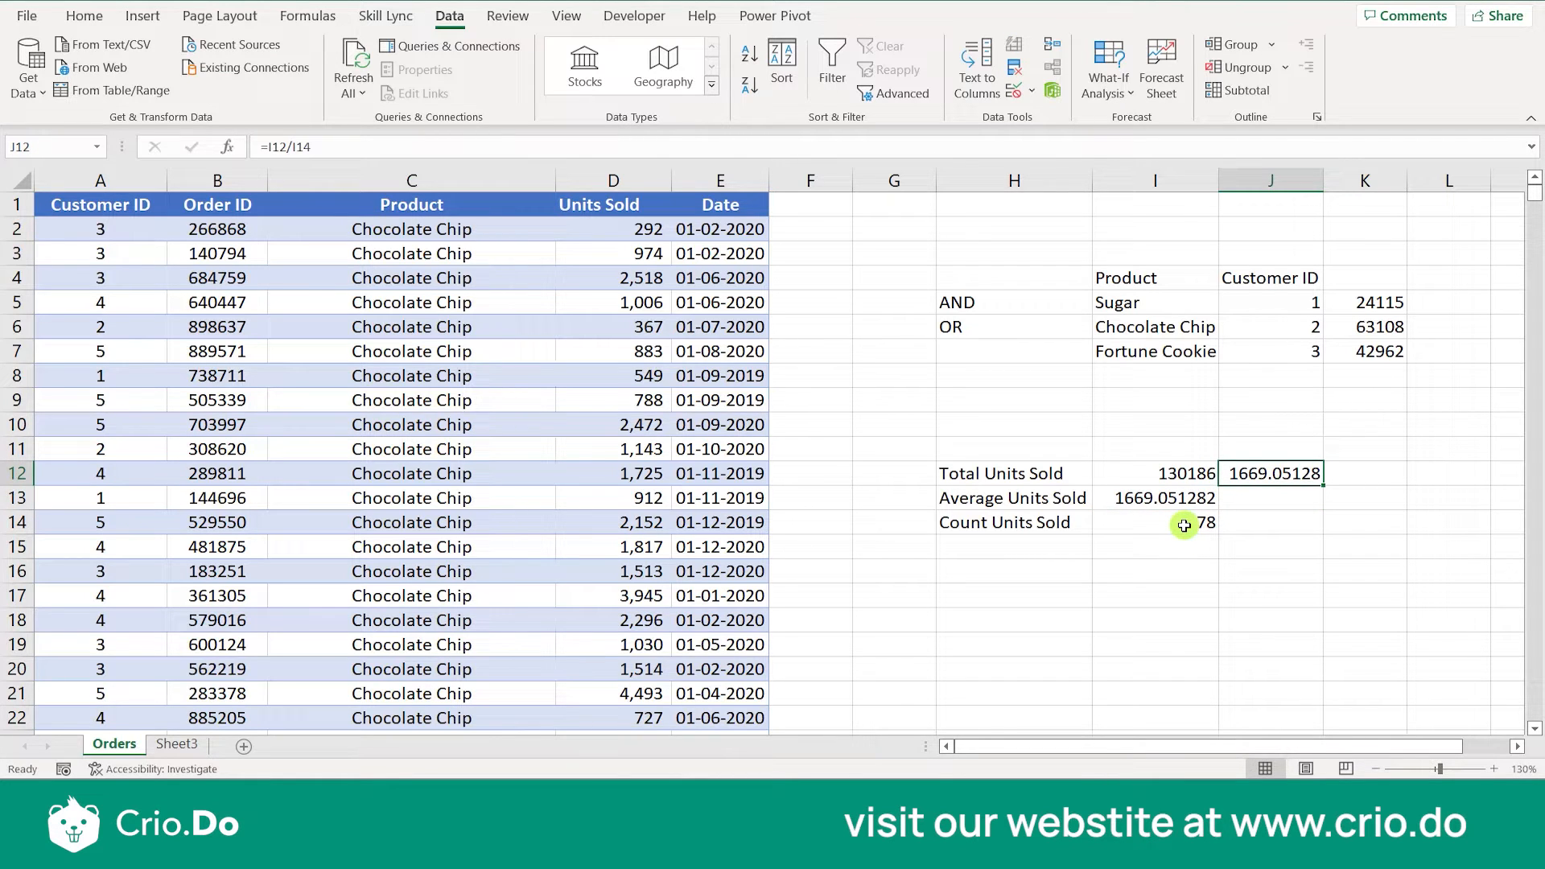
key("Delete")
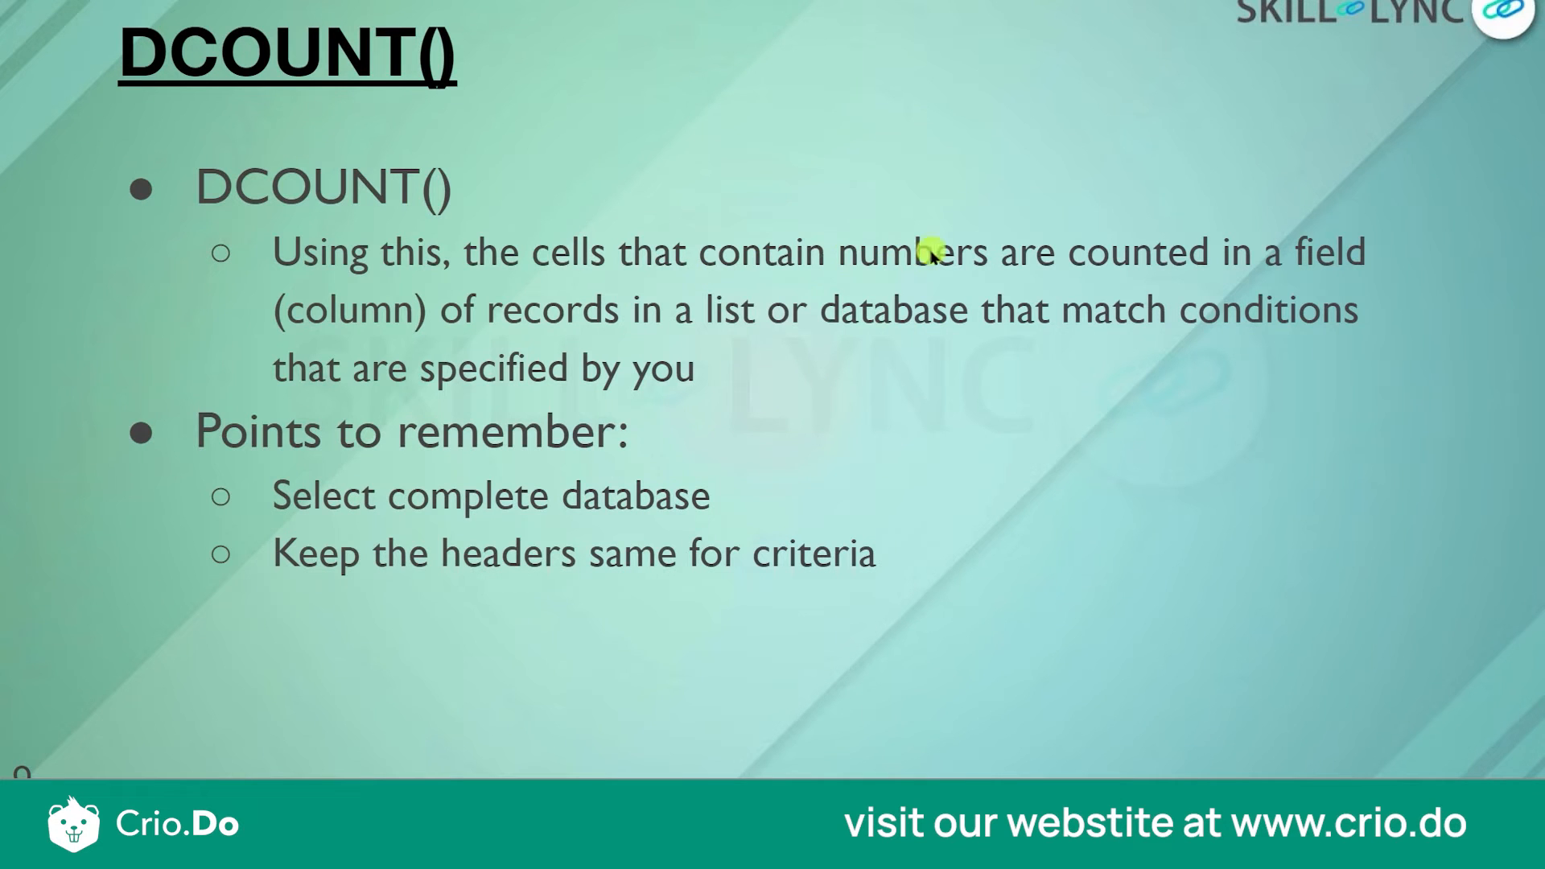
- Switch from the slides back to Excel and examine the Average Units Sold formula in I13 without changing it
key("alt+Tab")
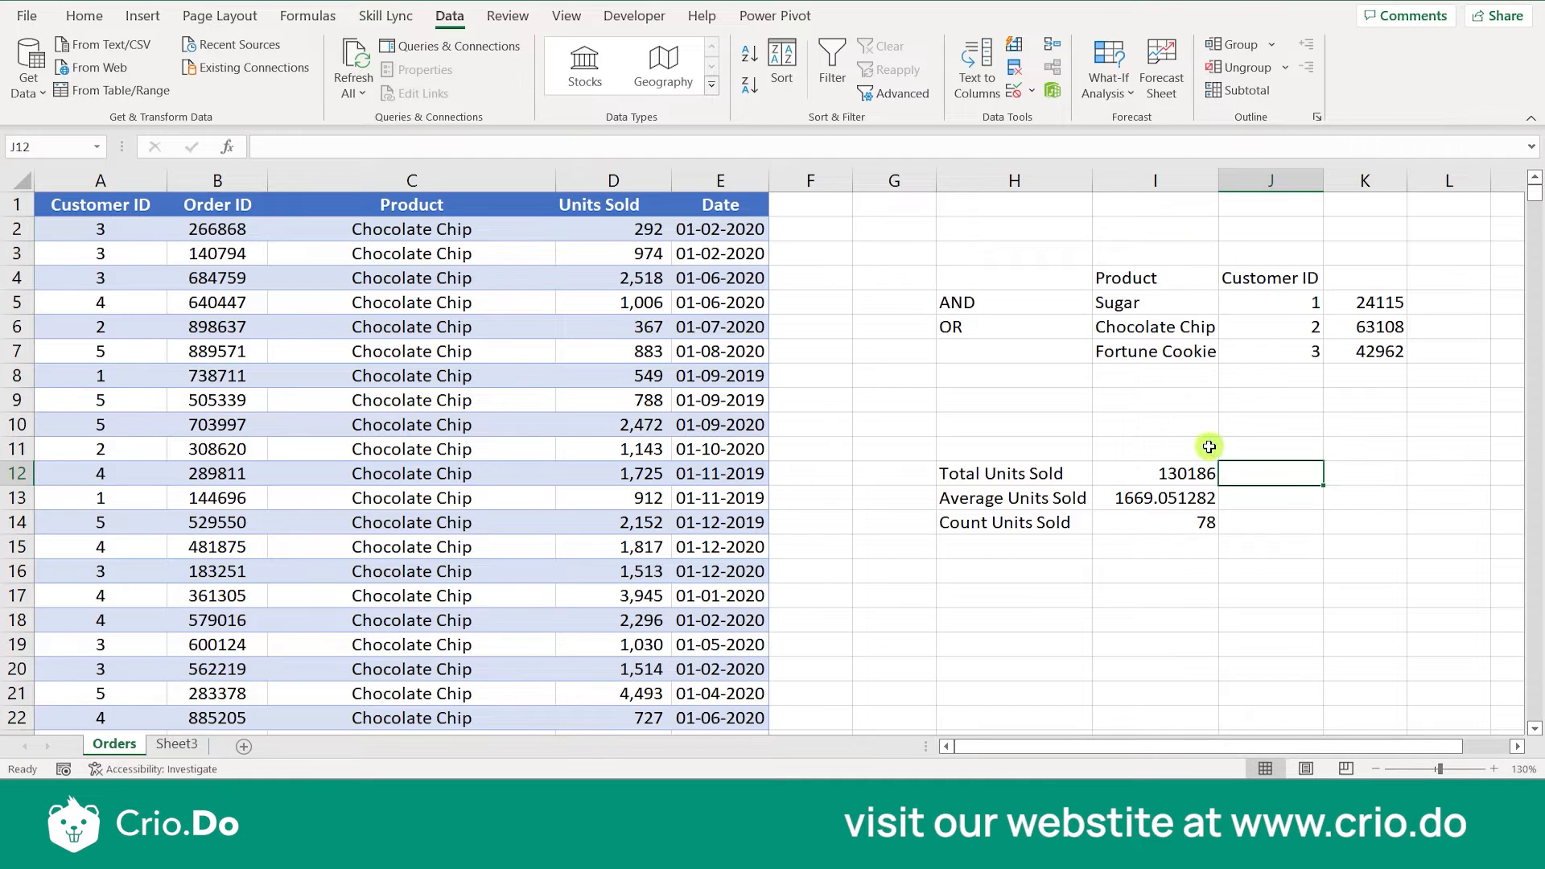
left_click(1144, 499)
double_click(1144, 500)
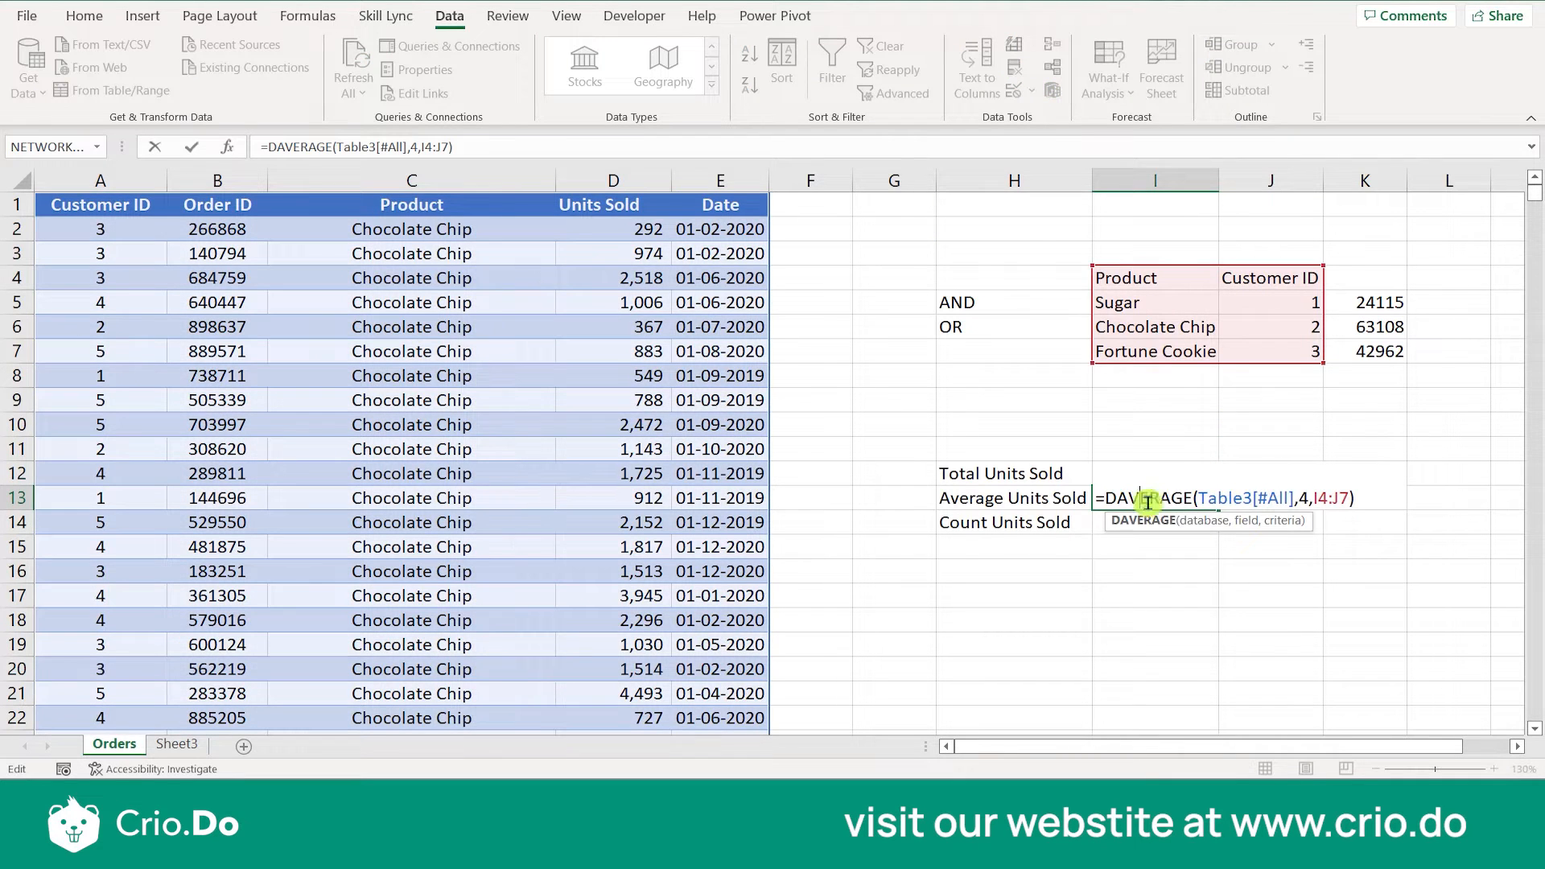
key("Escape")
- Change the field argument of the DCOUNT formula in I14 to 5 so it counts the Date column
left_click(1181, 521)
double_click(1181, 521)
left_click(1287, 523)
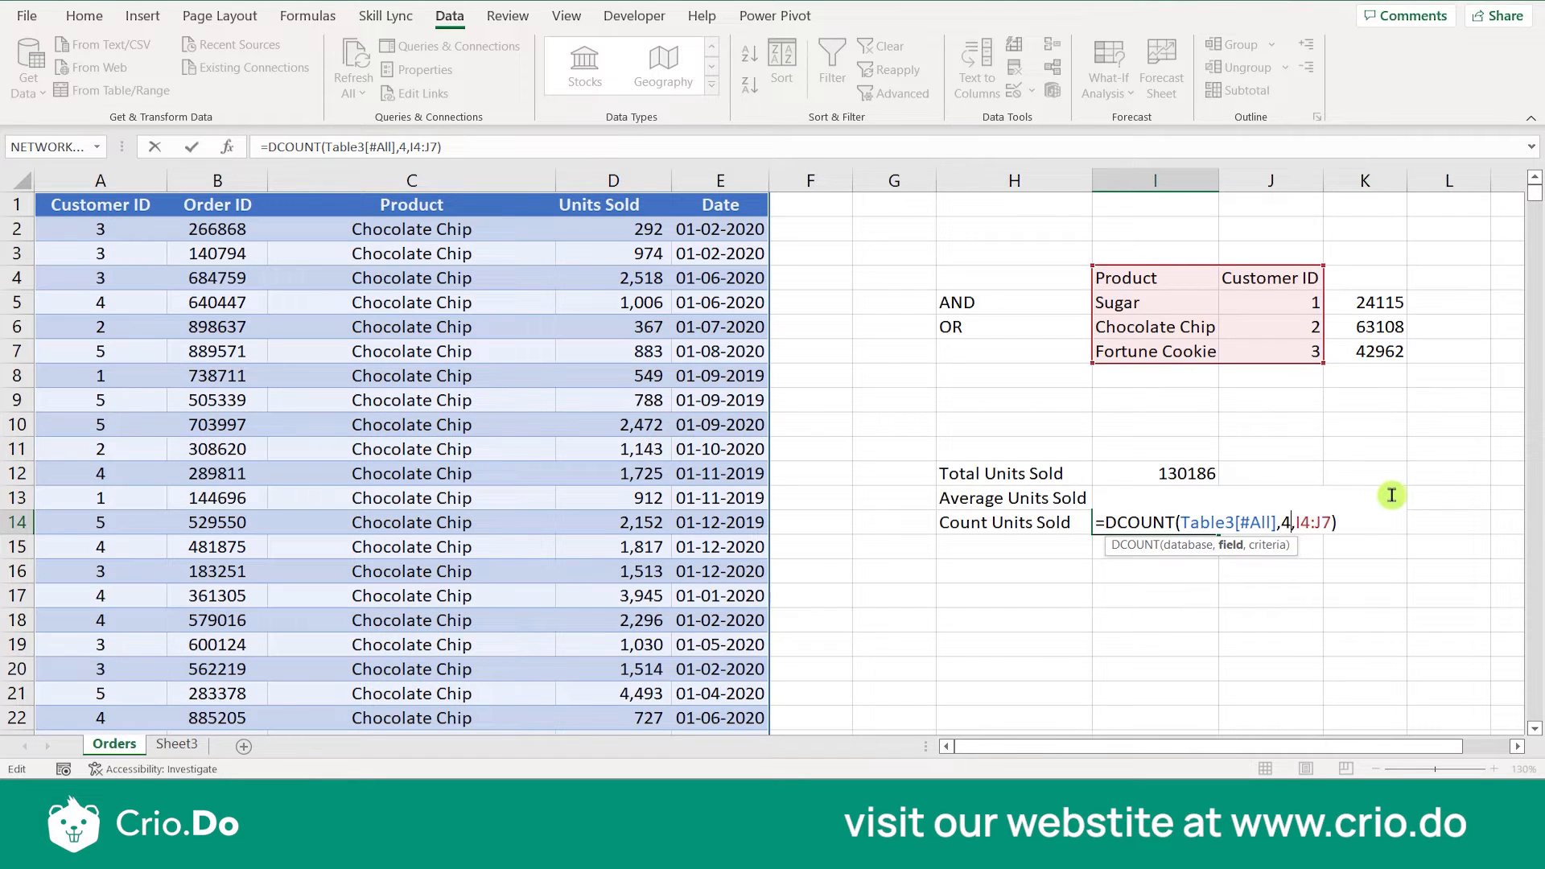
key("BackSpace")
type("5")
key("Return")
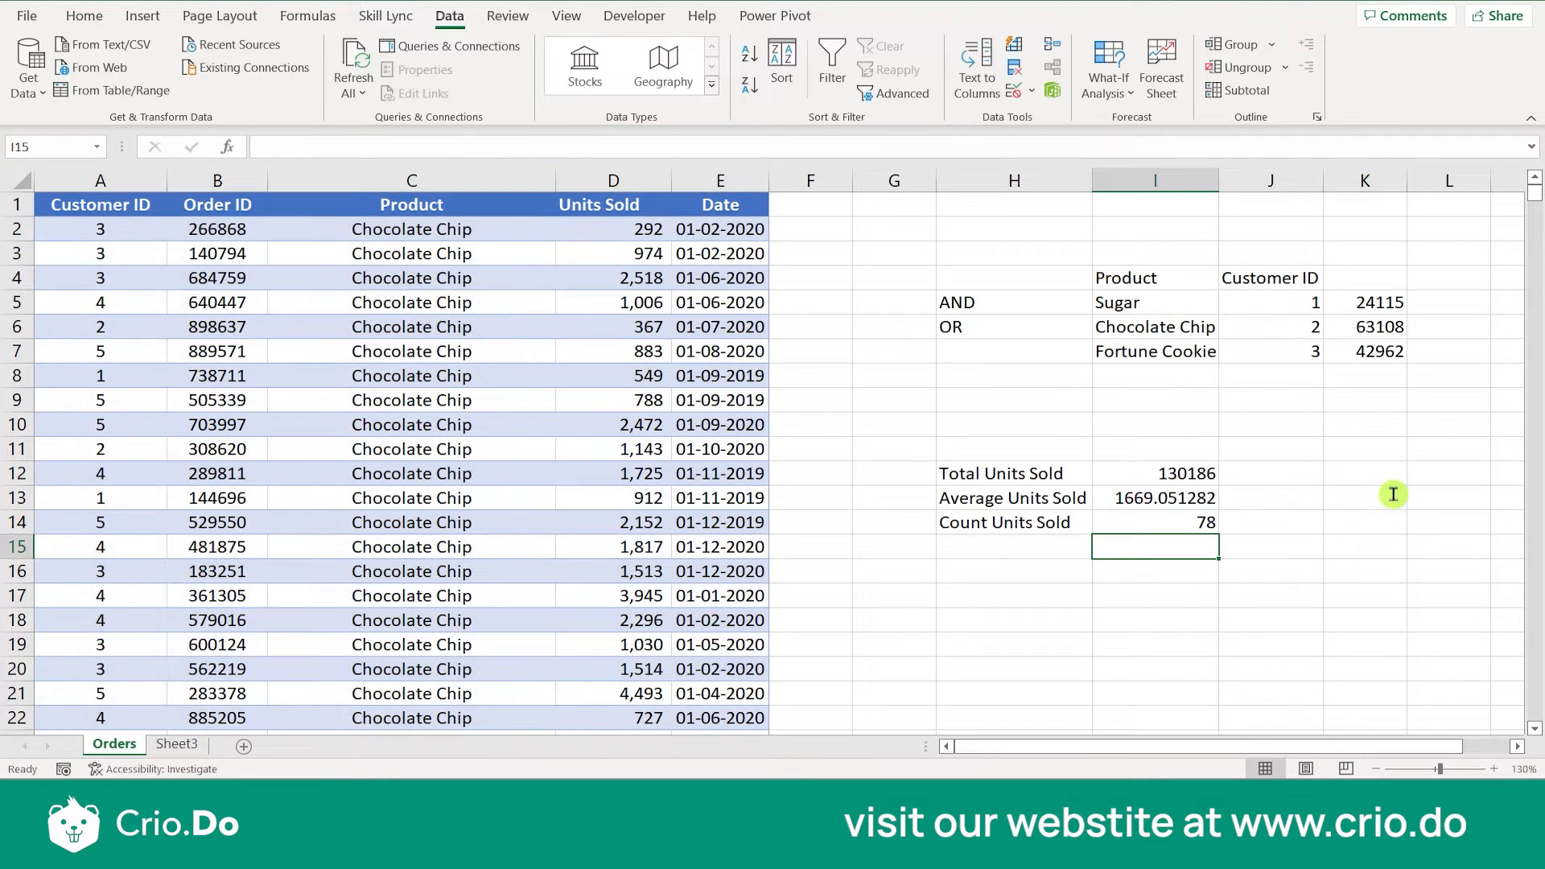
key("Up")
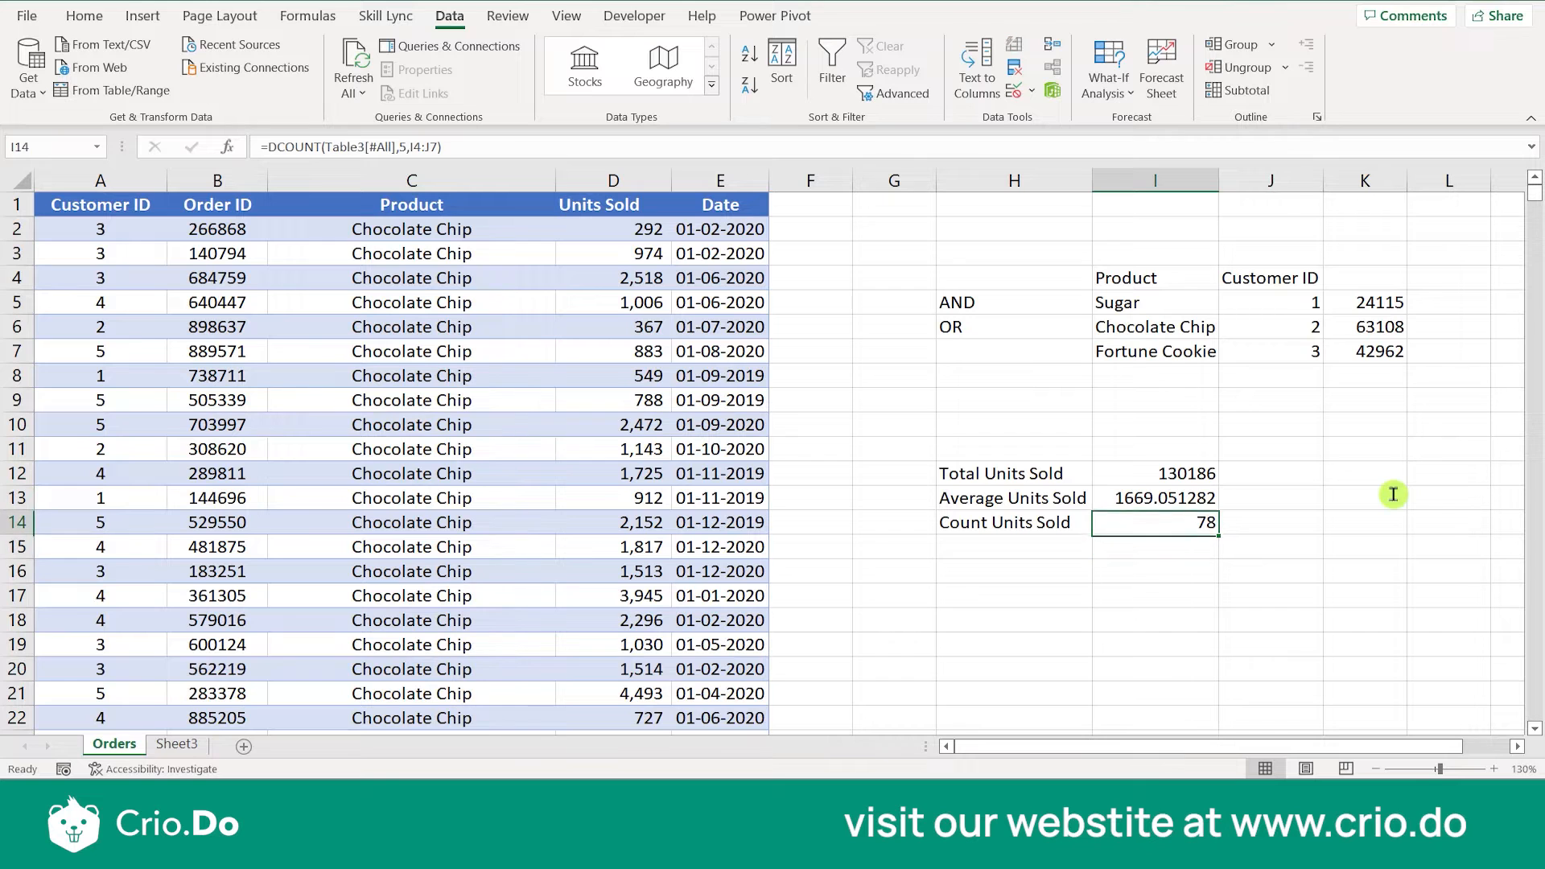
- Change the DCOUNT field argument in I14 to 3 so it refers to the Product column
double_click(1201, 525)
left_click(1282, 523)
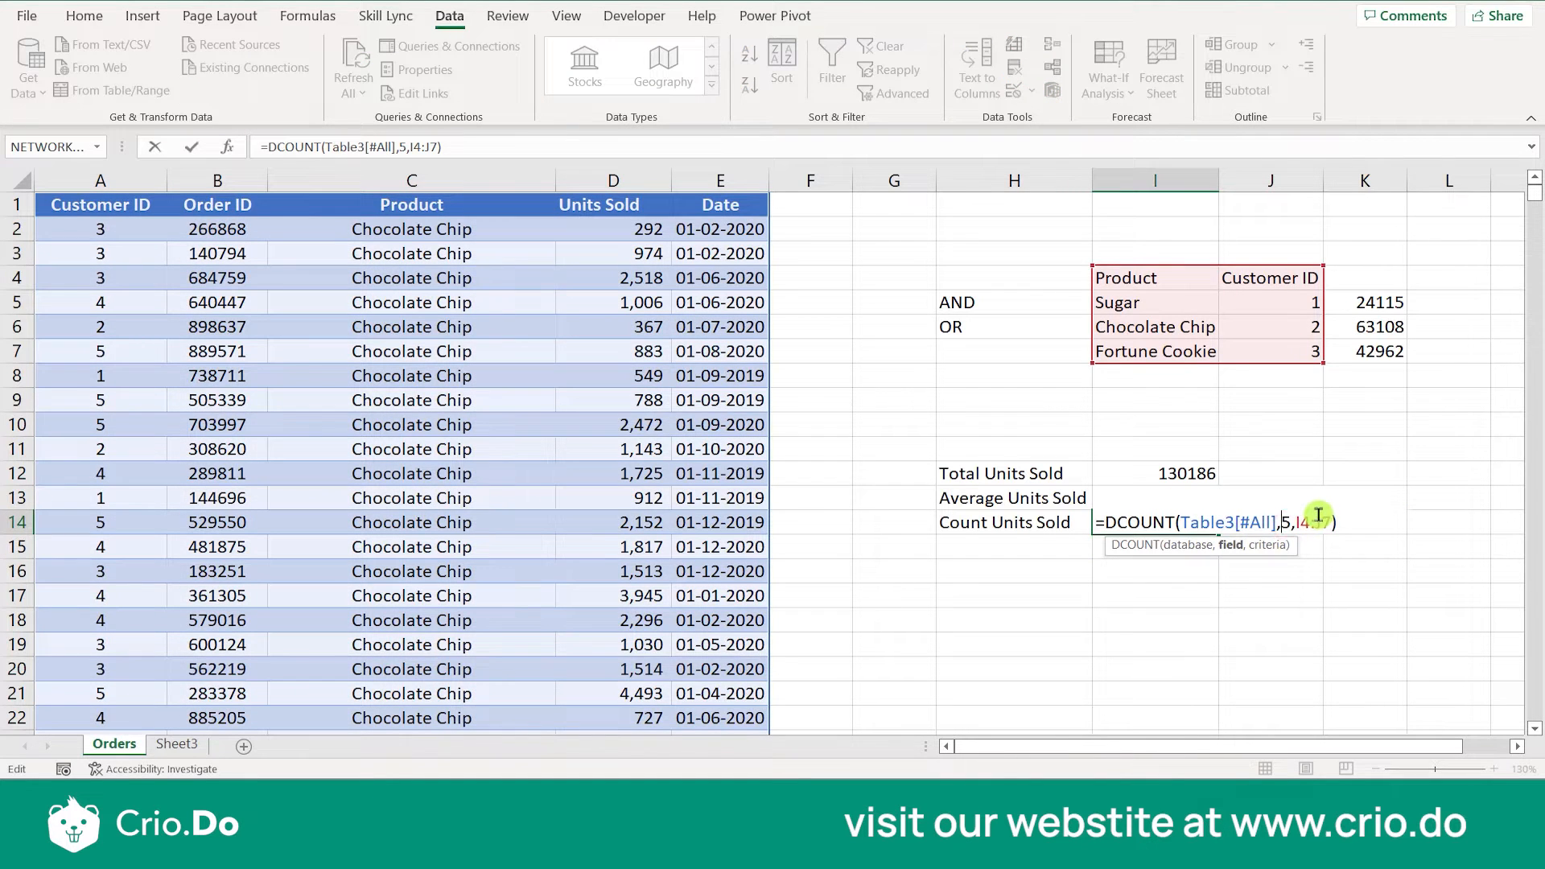
key("Delete")
key("Return")
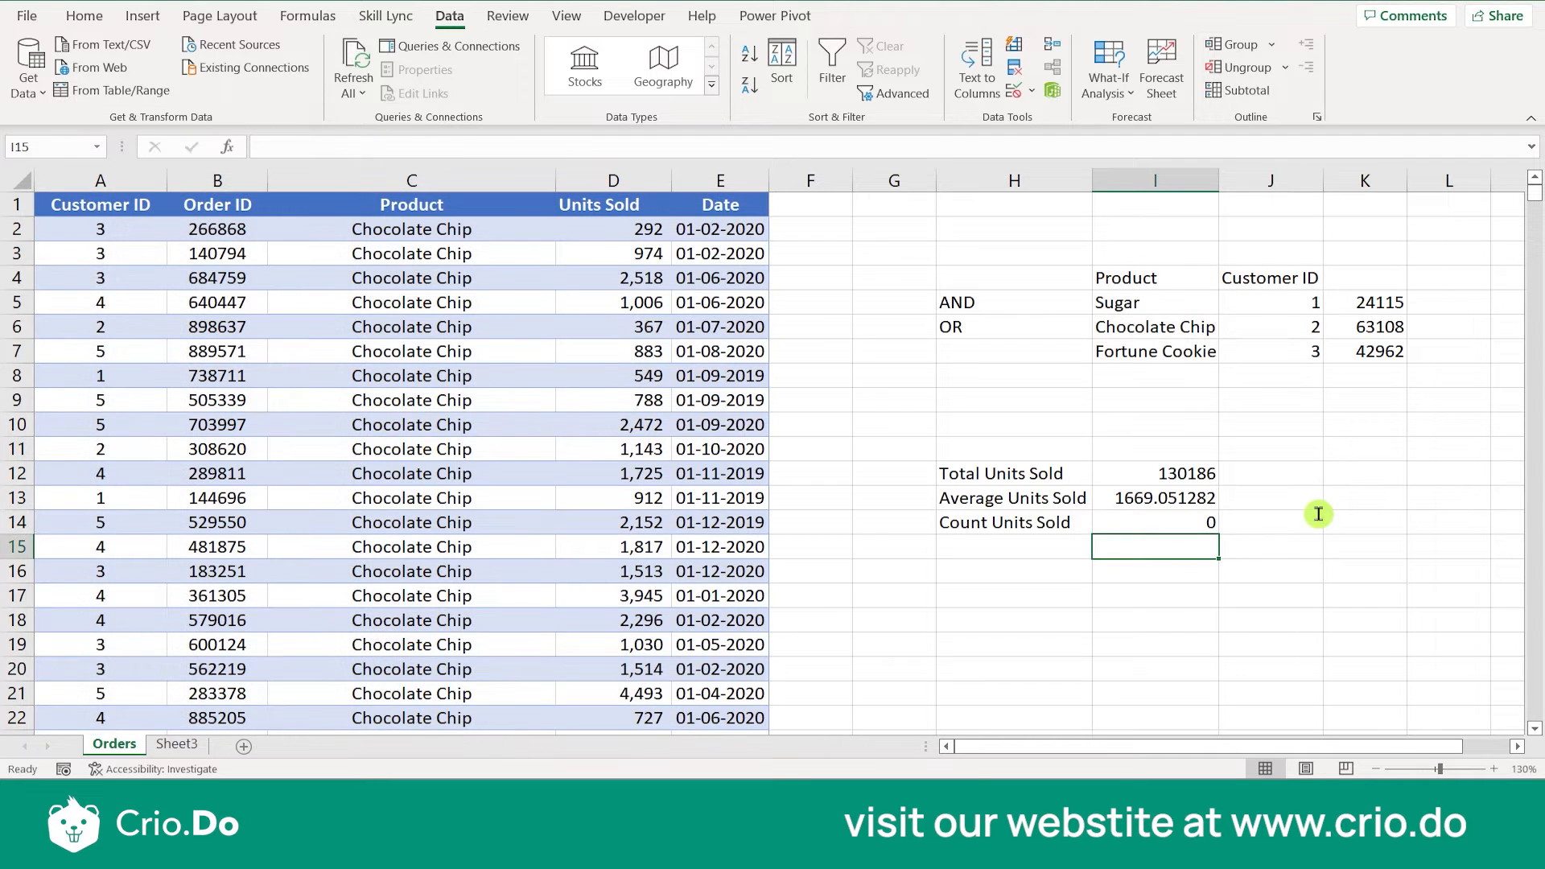
key("Up")
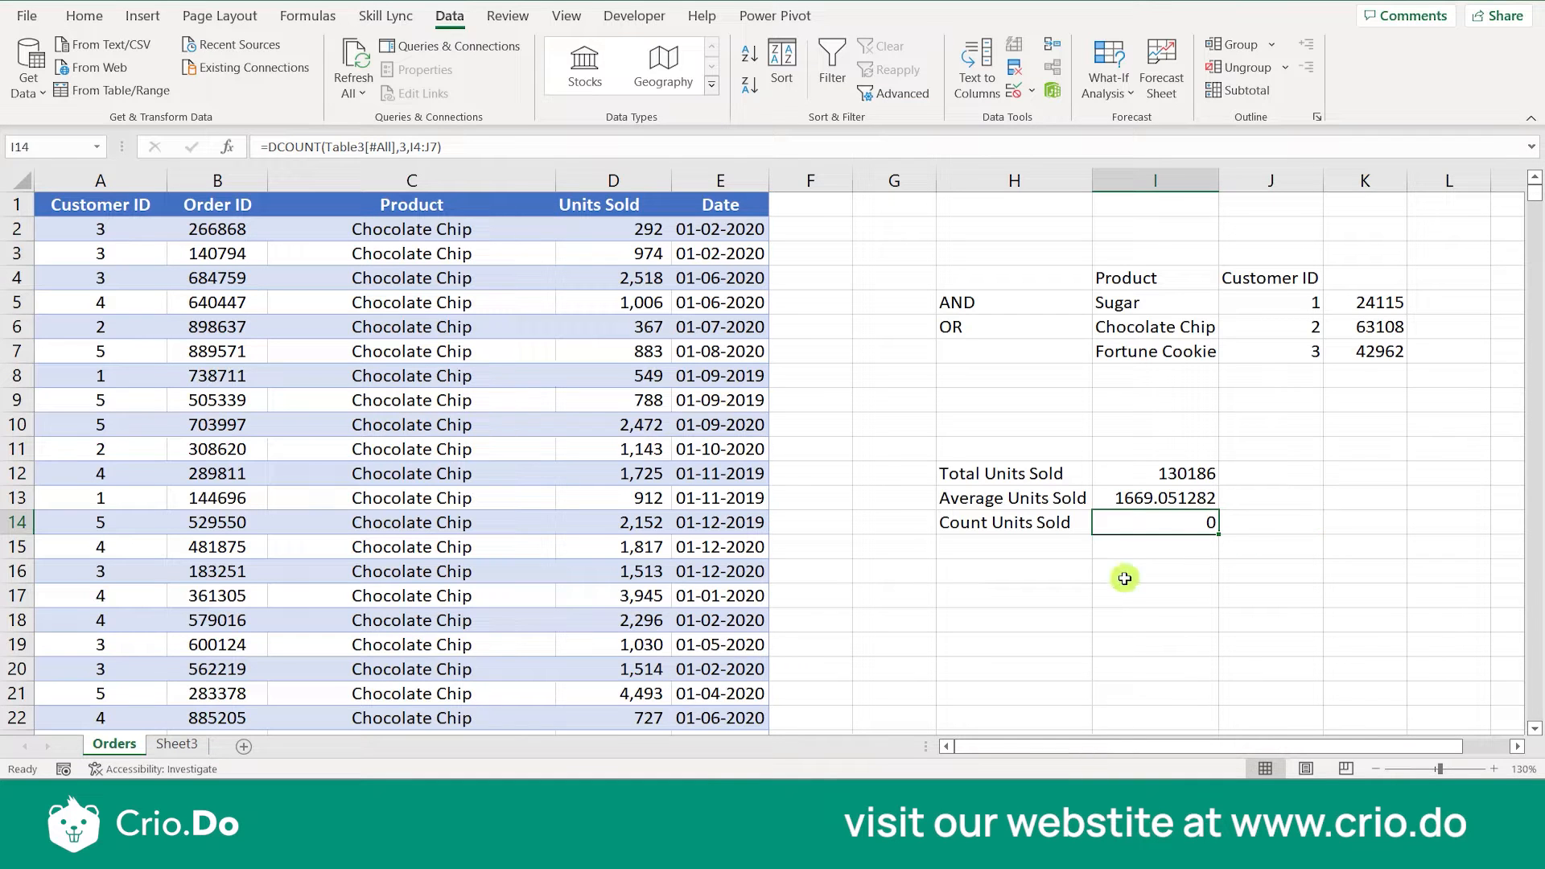
- Change the DCOUNT field argument in I14 to 2 so it refers to the Order ID column
double_click(1189, 523)
double_click(1286, 523)
key("BackSpace")
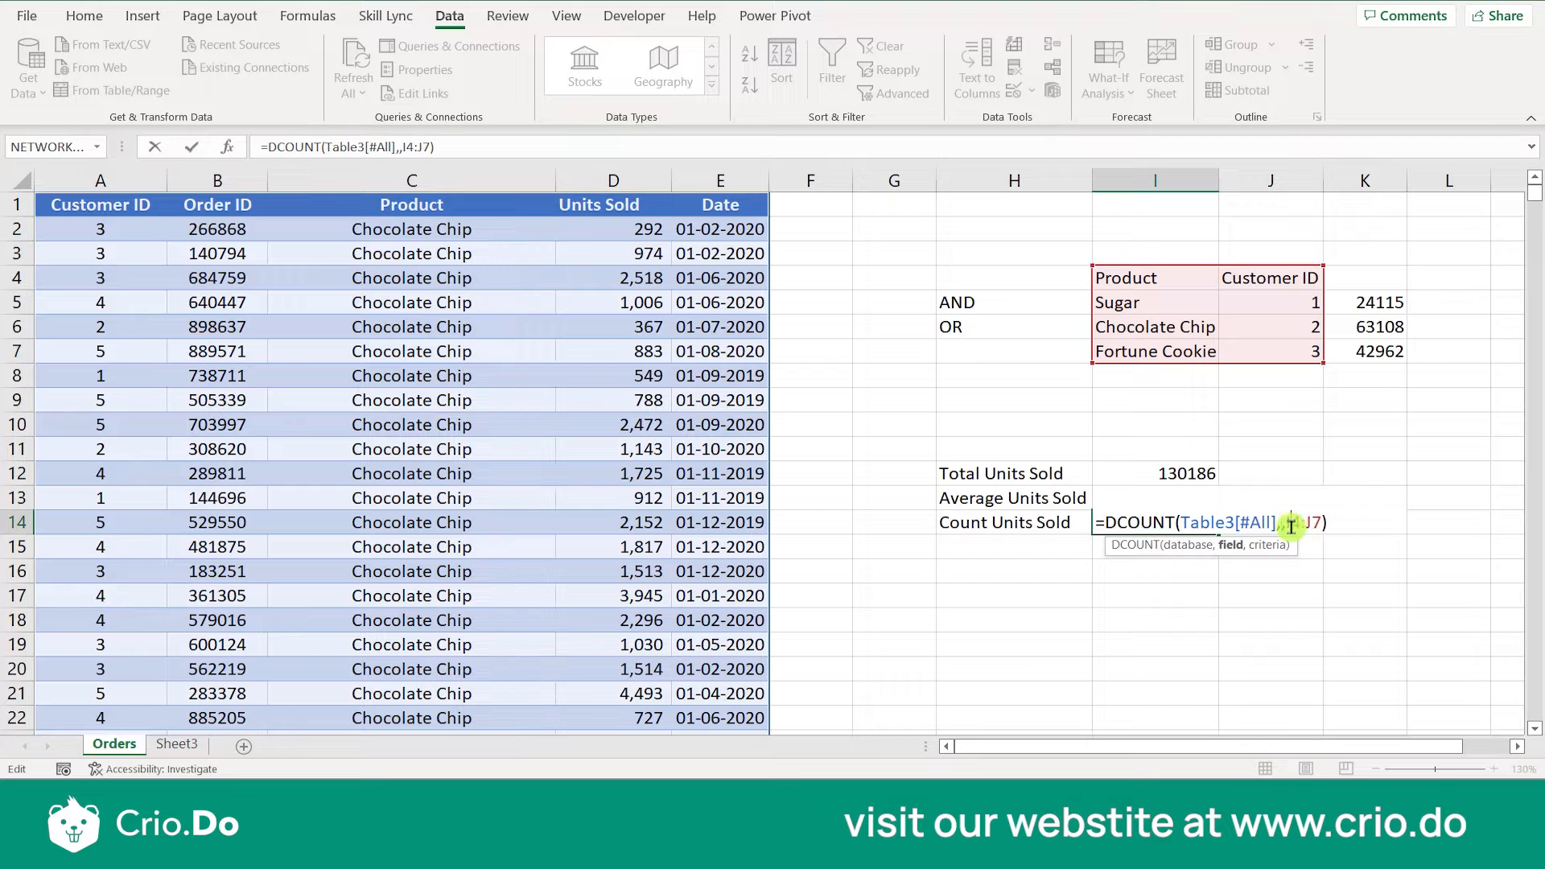
key("Return")
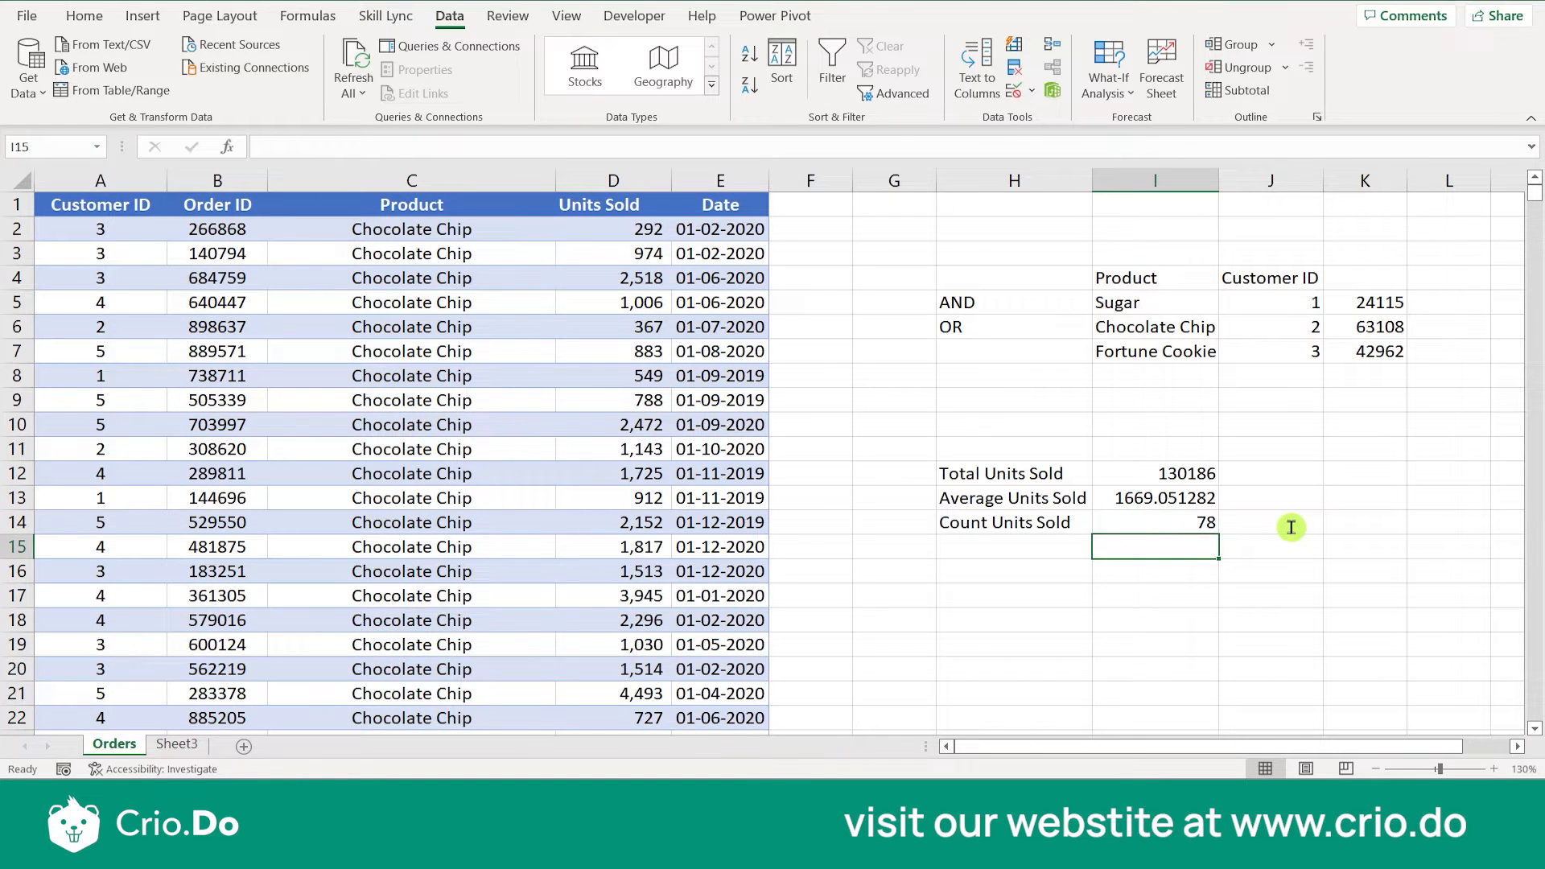
key("Up")
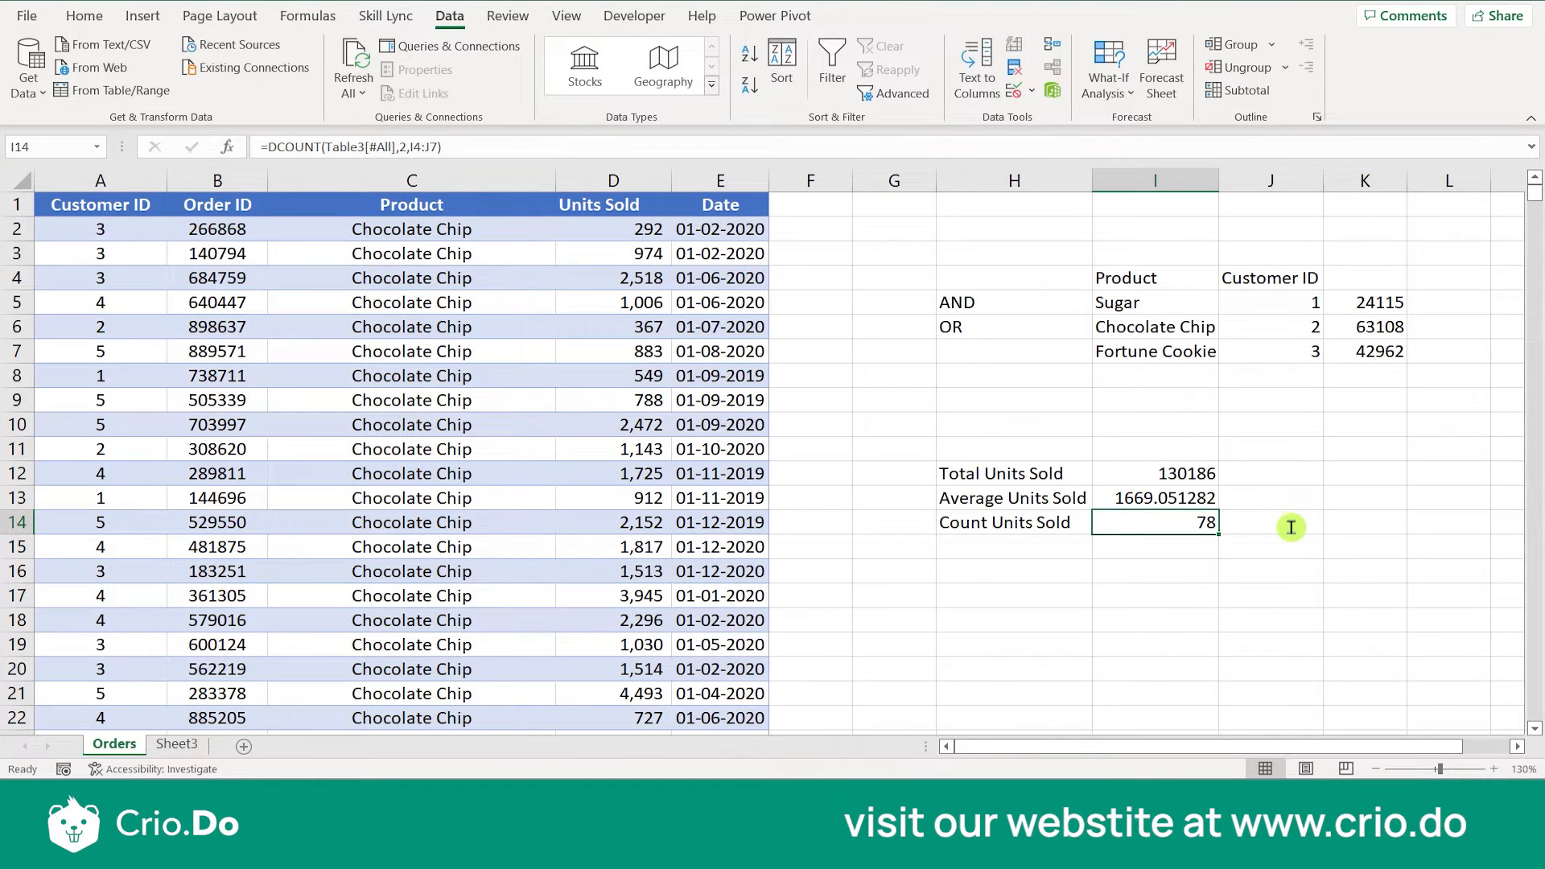
- Set the DCOUNT field argument in I14 to 4 so it counts the Units Sold column
double_click(1197, 523)
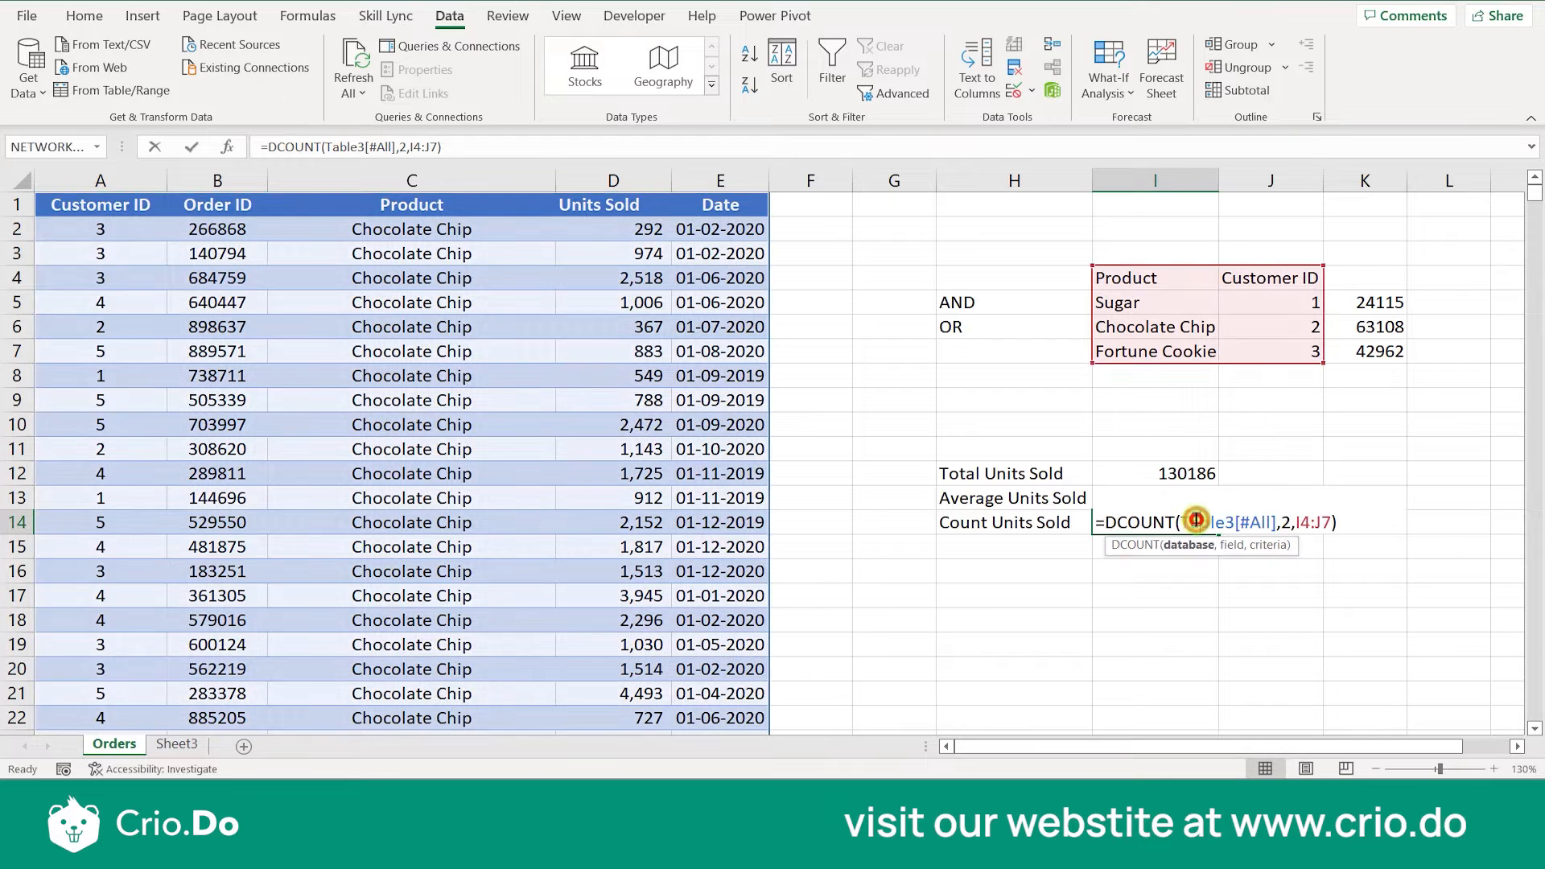
left_click(1290, 524)
key("BackSpace")
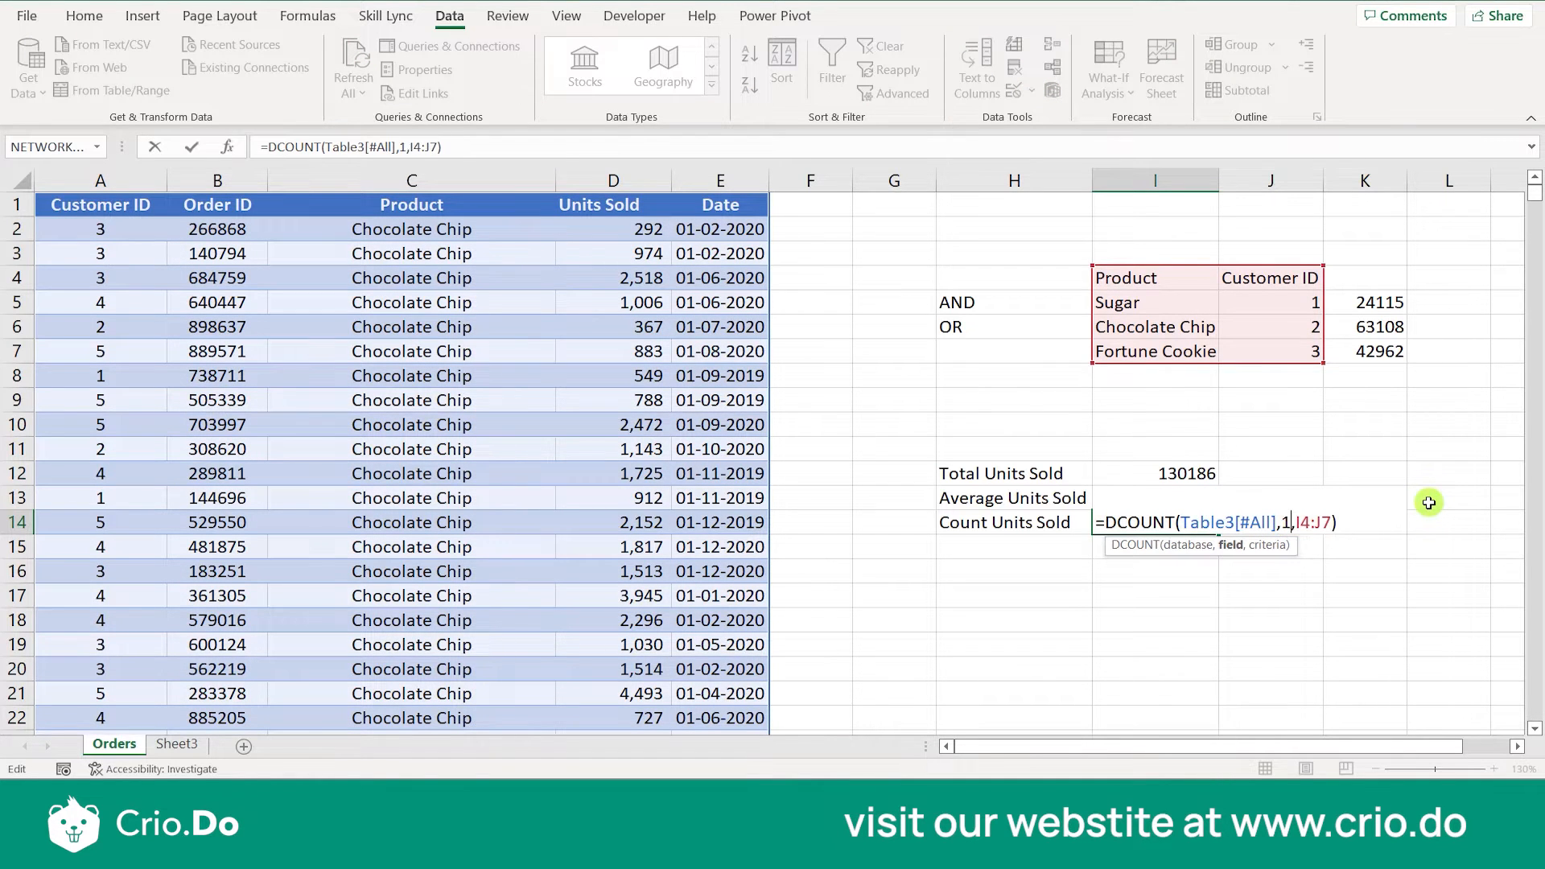
type("4")
key("Return")
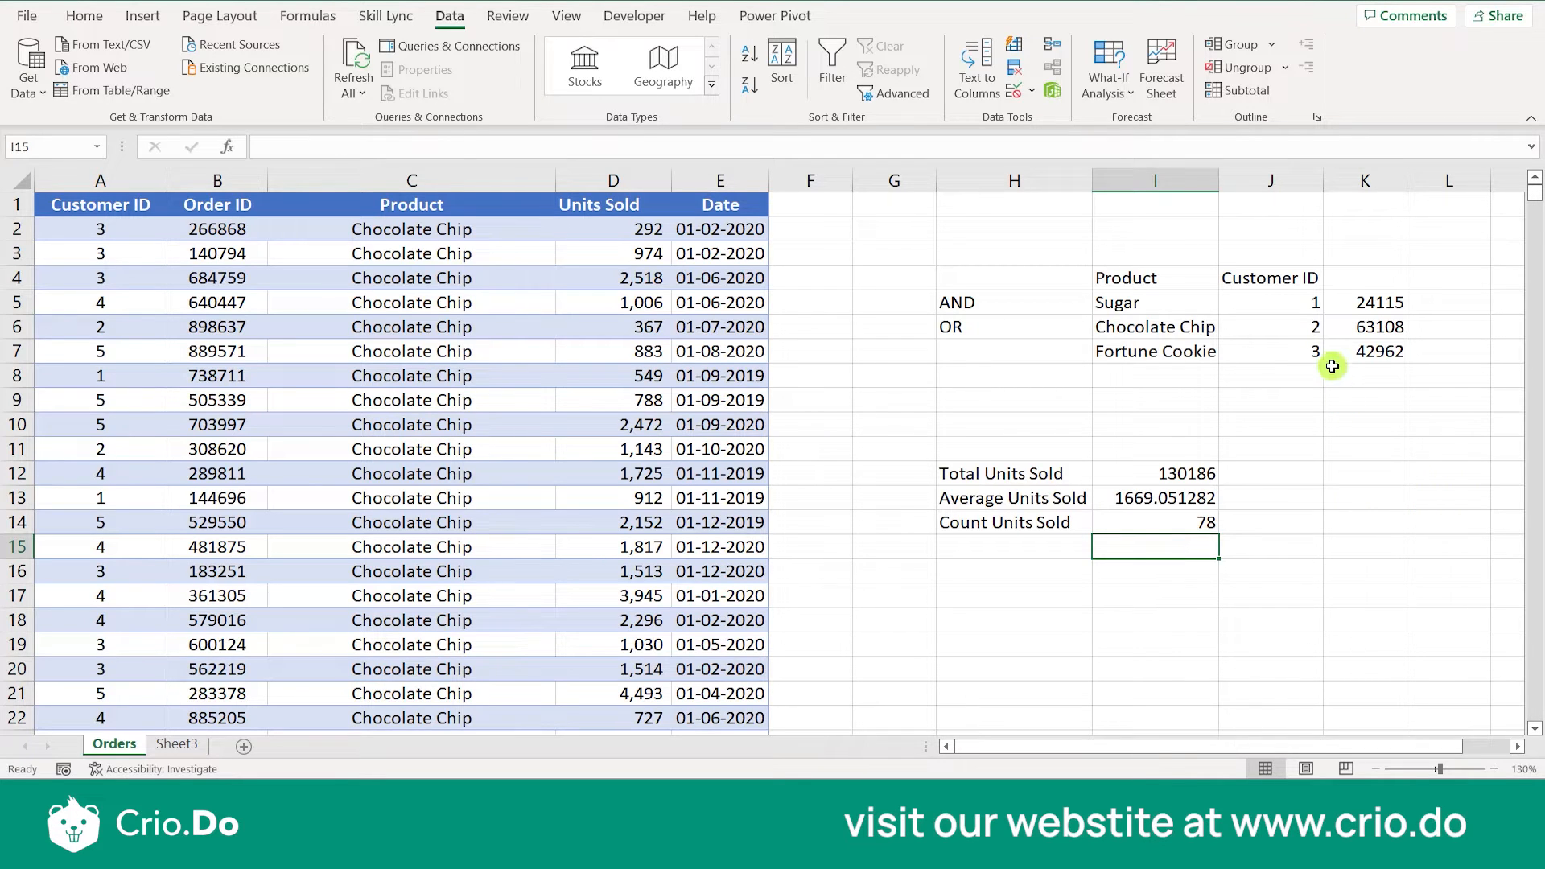
- Change the Customer ID criteria in J5:J7 to 3 for Sugar, 2 for Chocolate Chip and 1 for Fortune Cookie
left_click(1280, 303)
type("3")
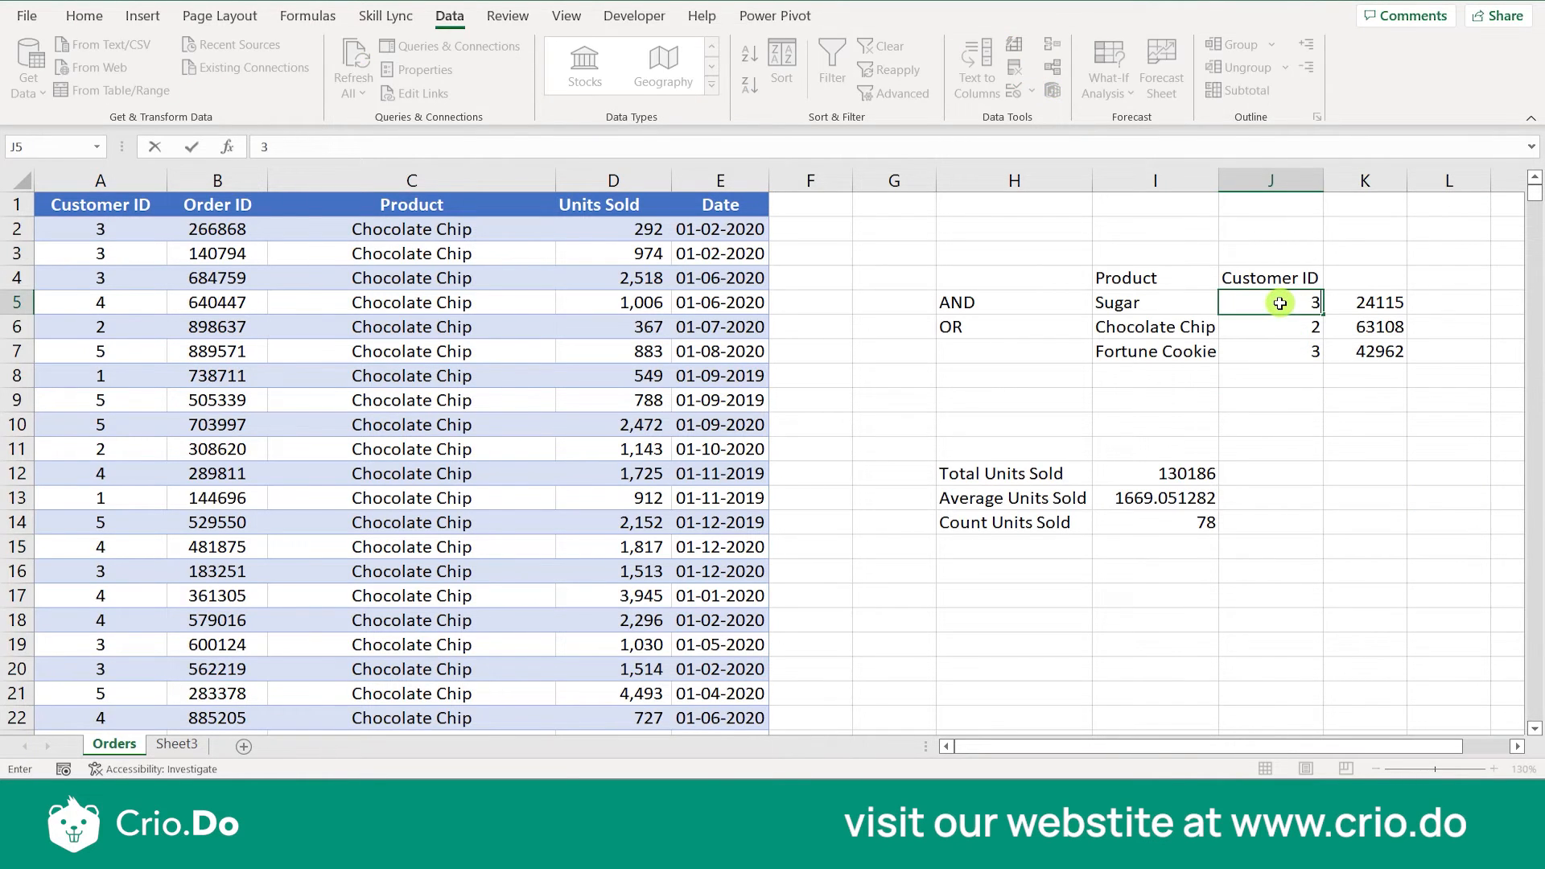
key("Return")
type("2")
key("Return")
type("1")
key("Return")
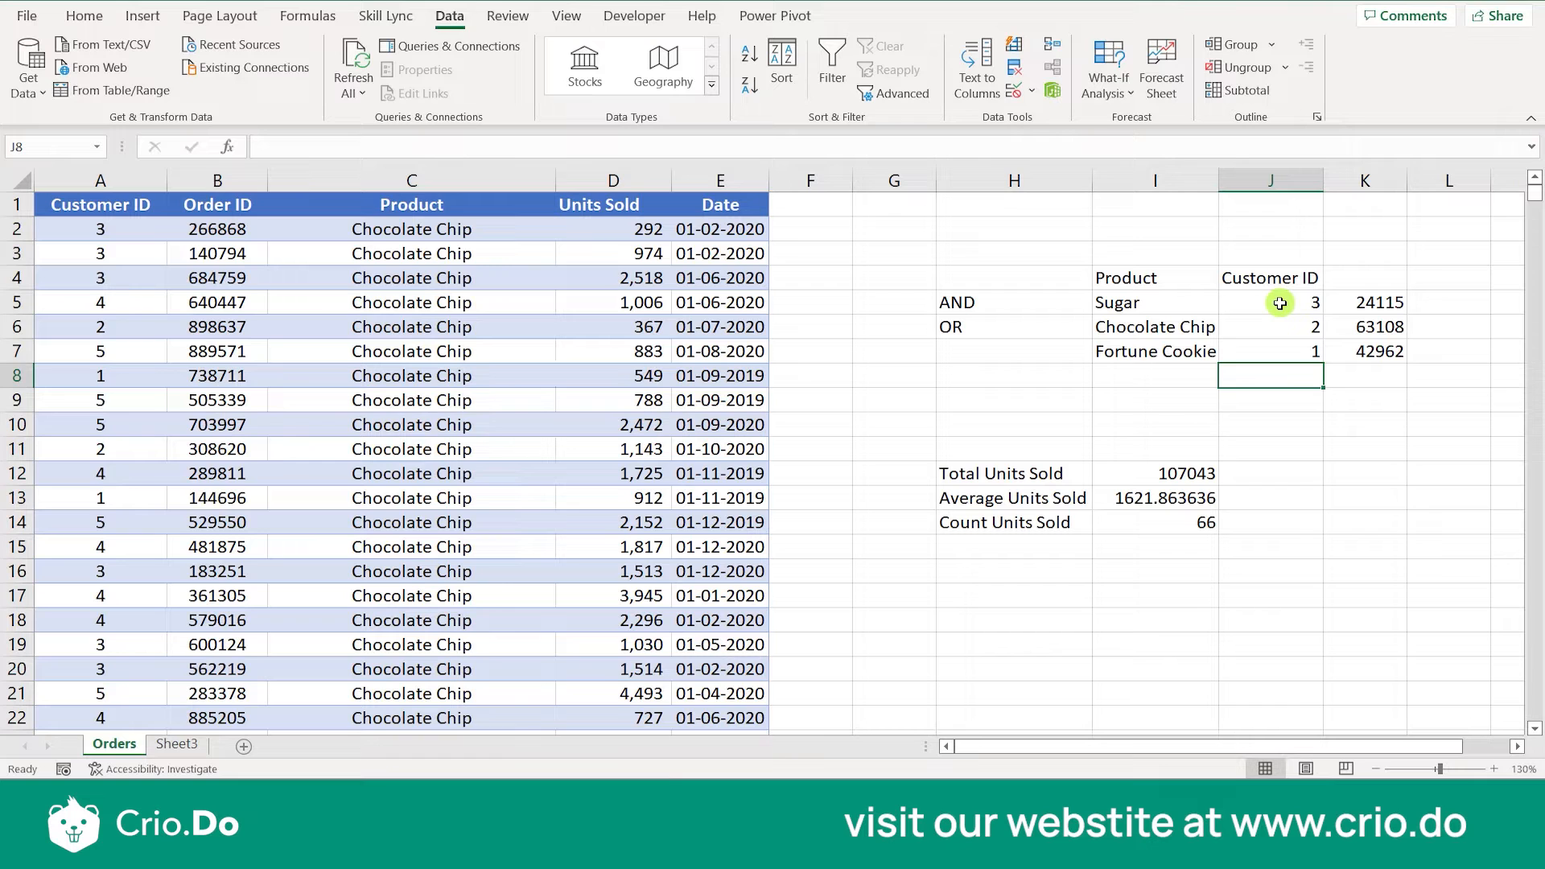
- Clear the values beside the Customer ID criteria in K5:K7
left_click(1279, 304)
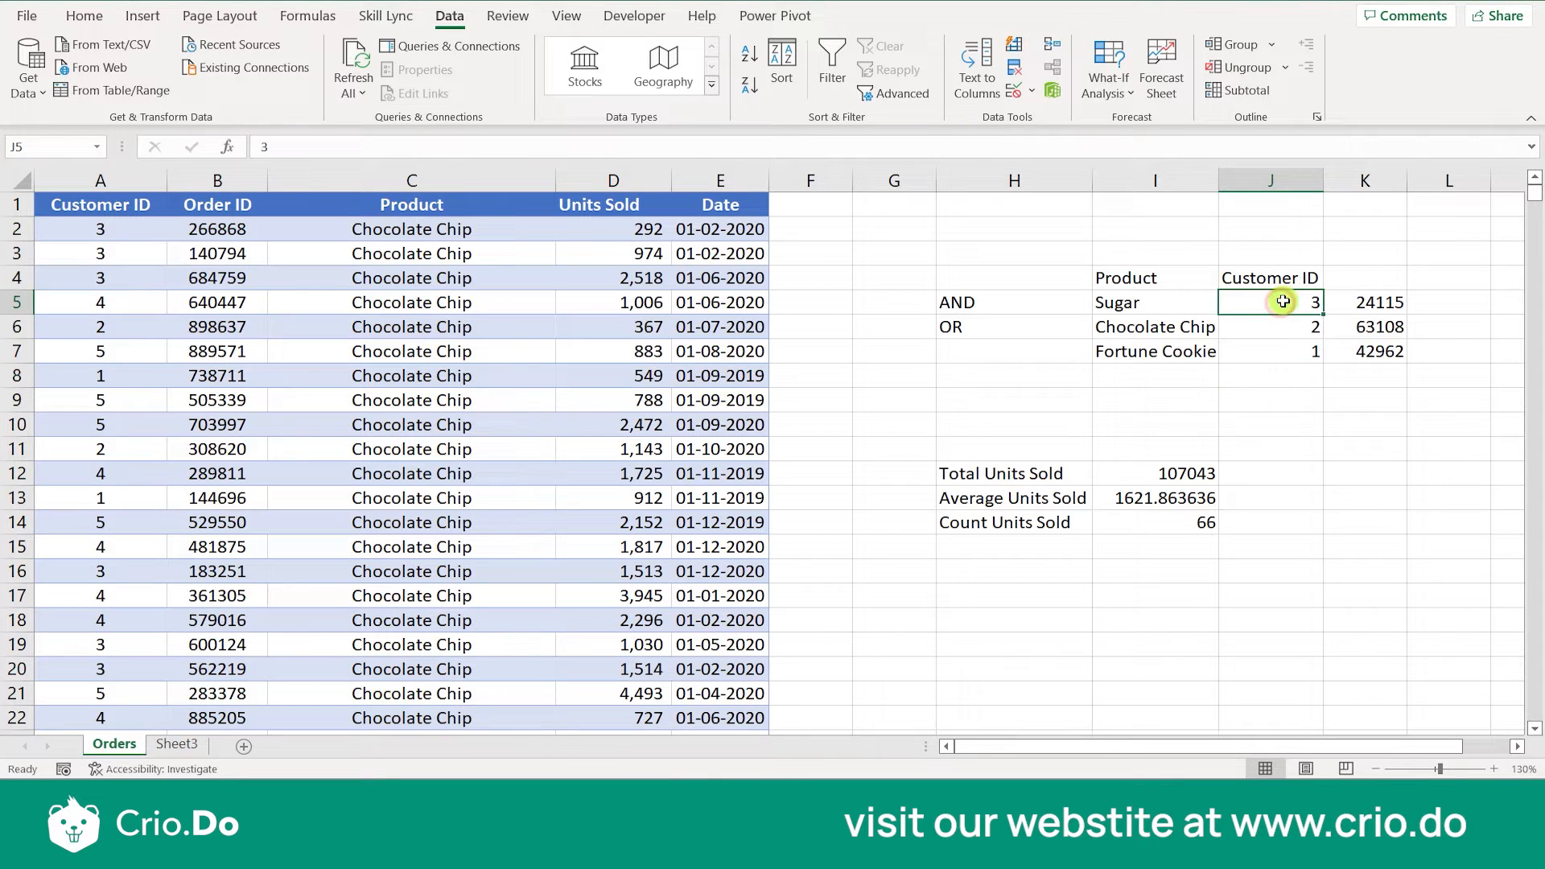
left_click(1397, 302)
left_click_drag(1401, 328, 1404, 348)
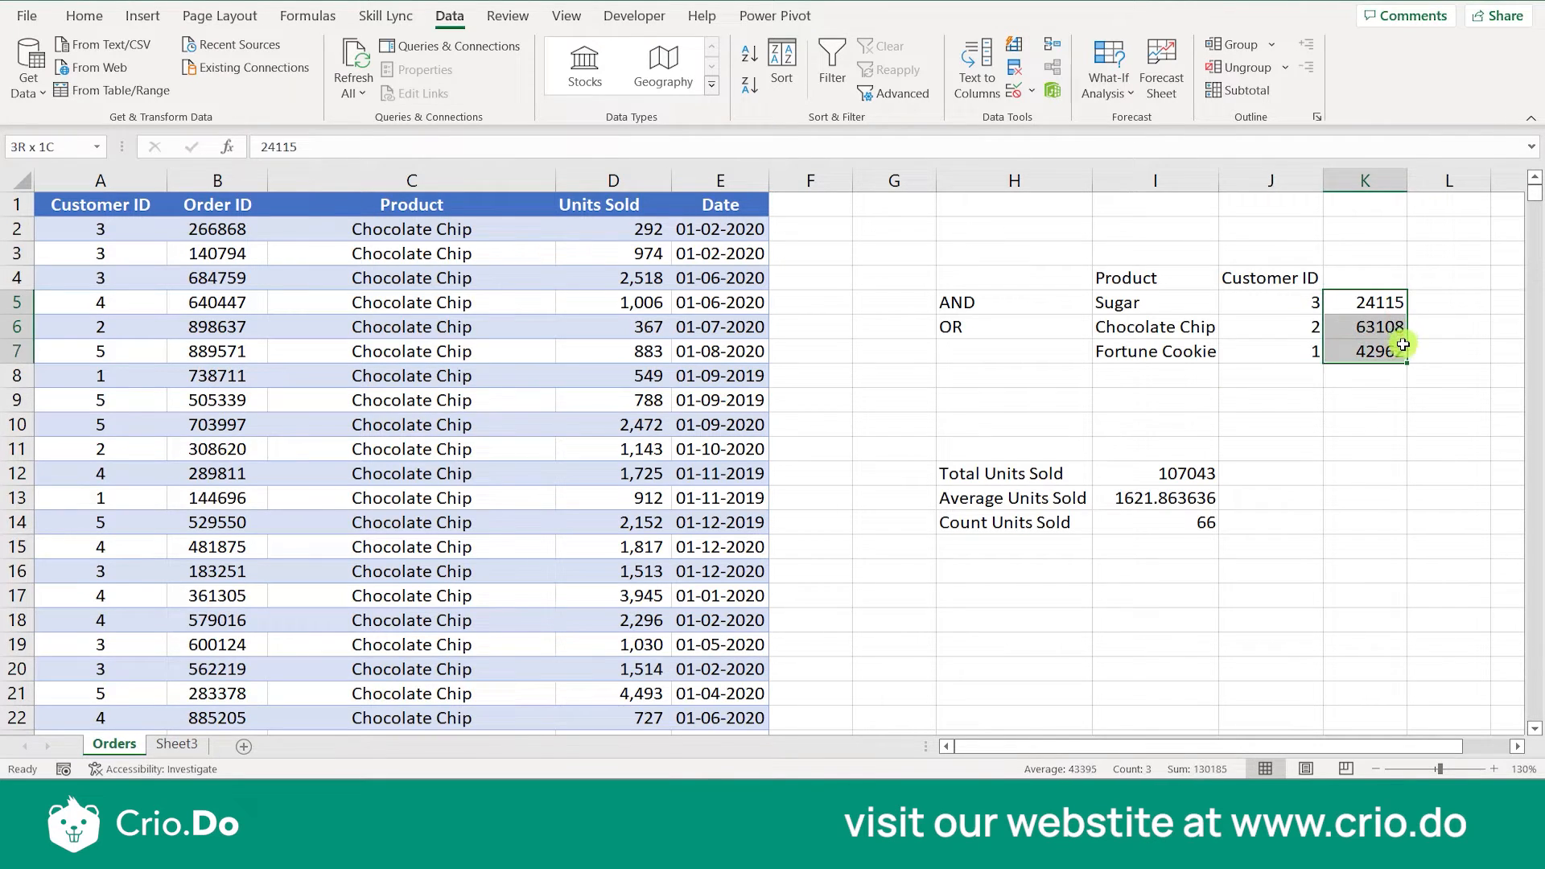
key("Delete")
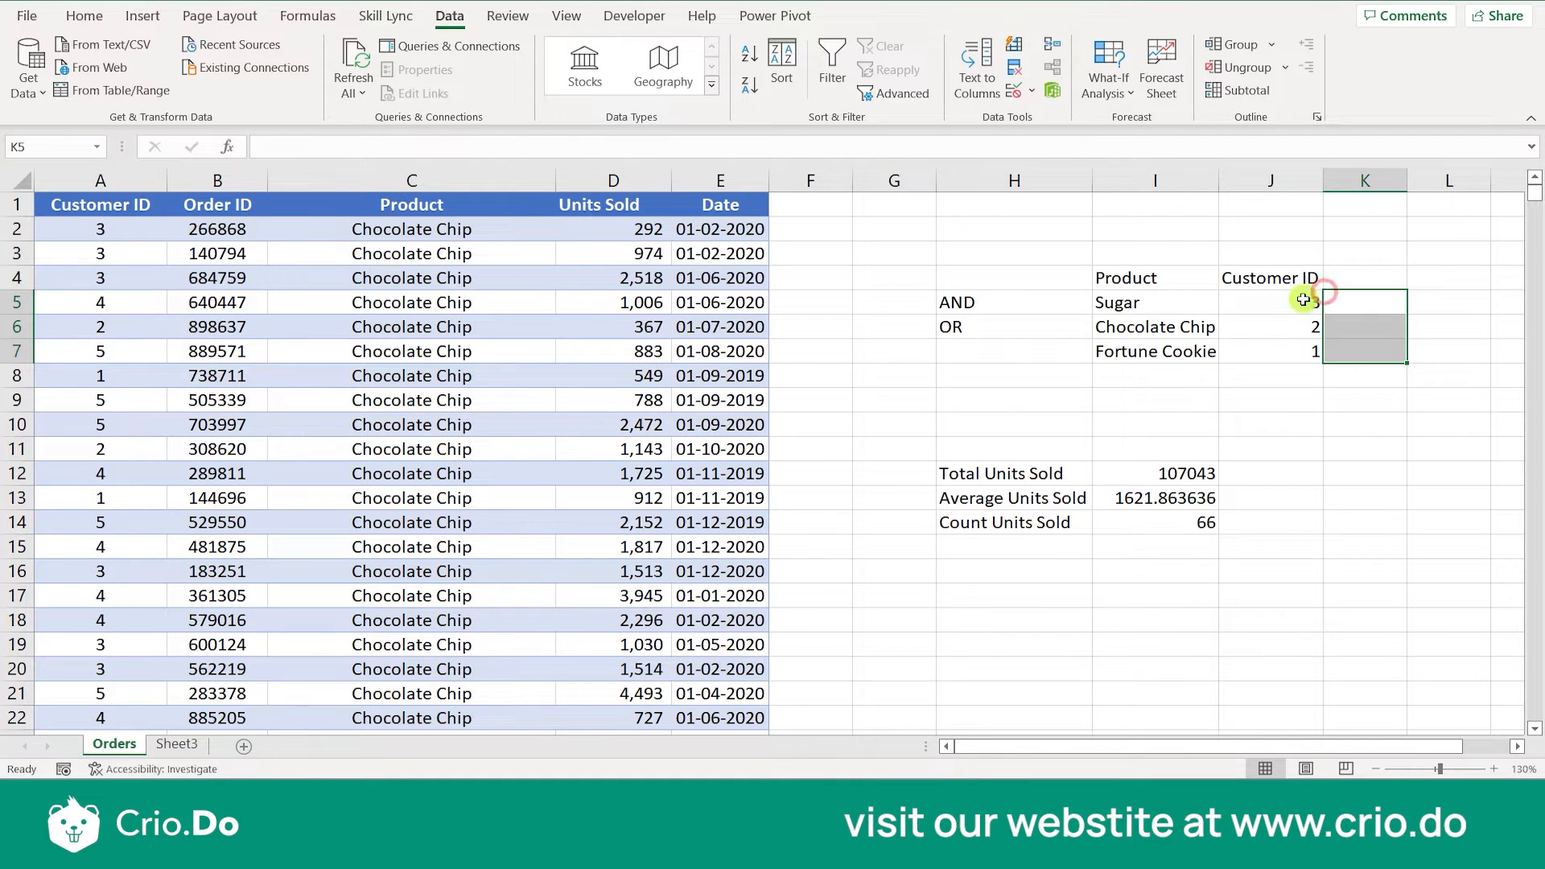
left_click(1170, 394)
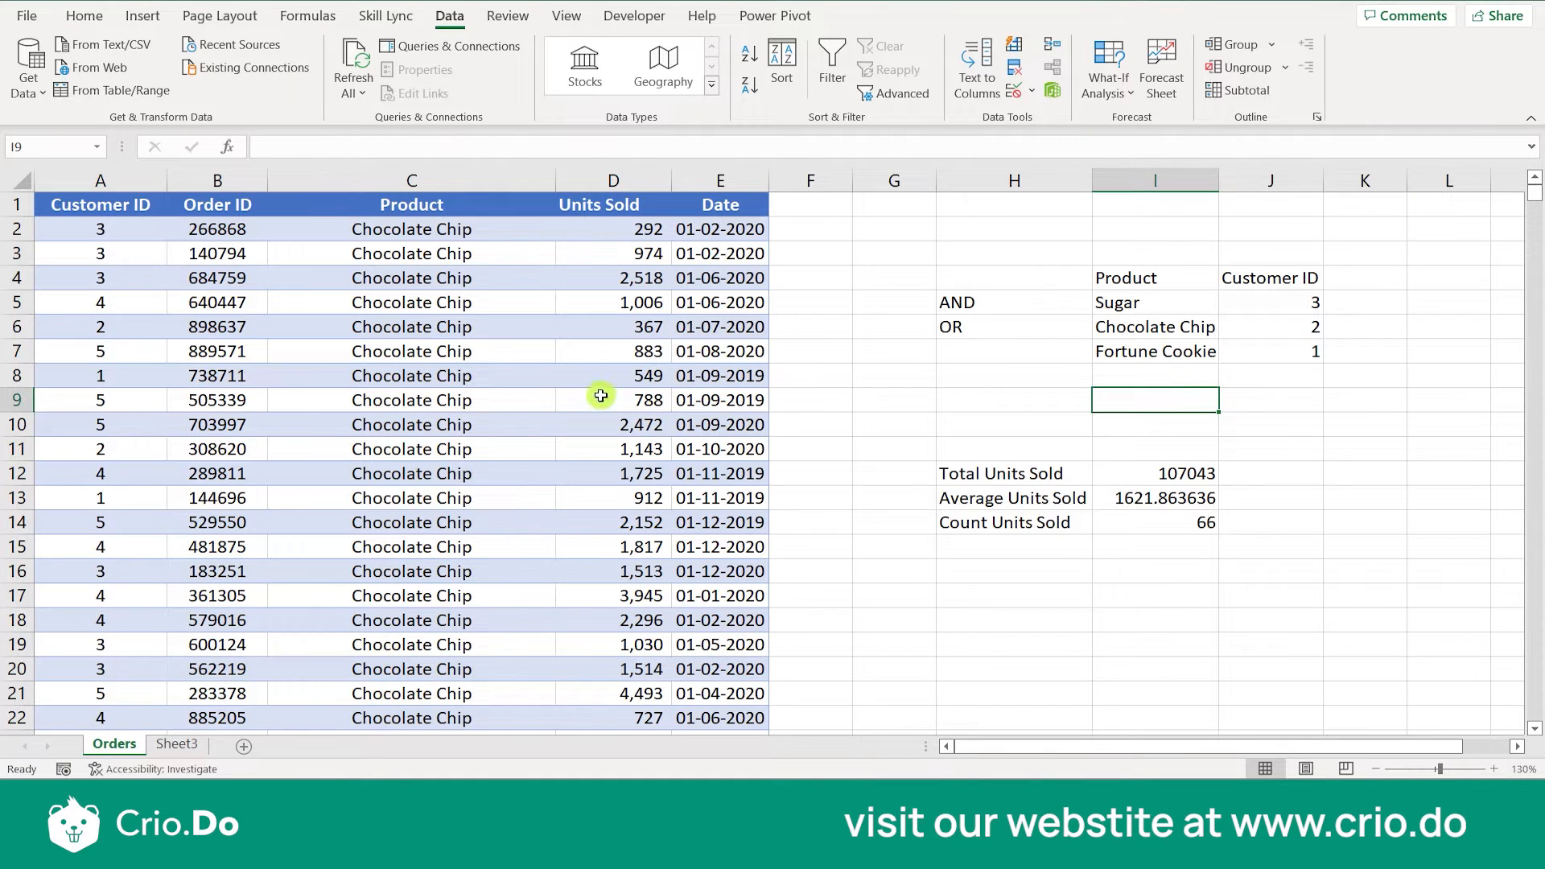
- Copy the product name White Chocolate Macadamia Nut from C698 near the end of the orders table
scroll(1156, 374, "down", 17)
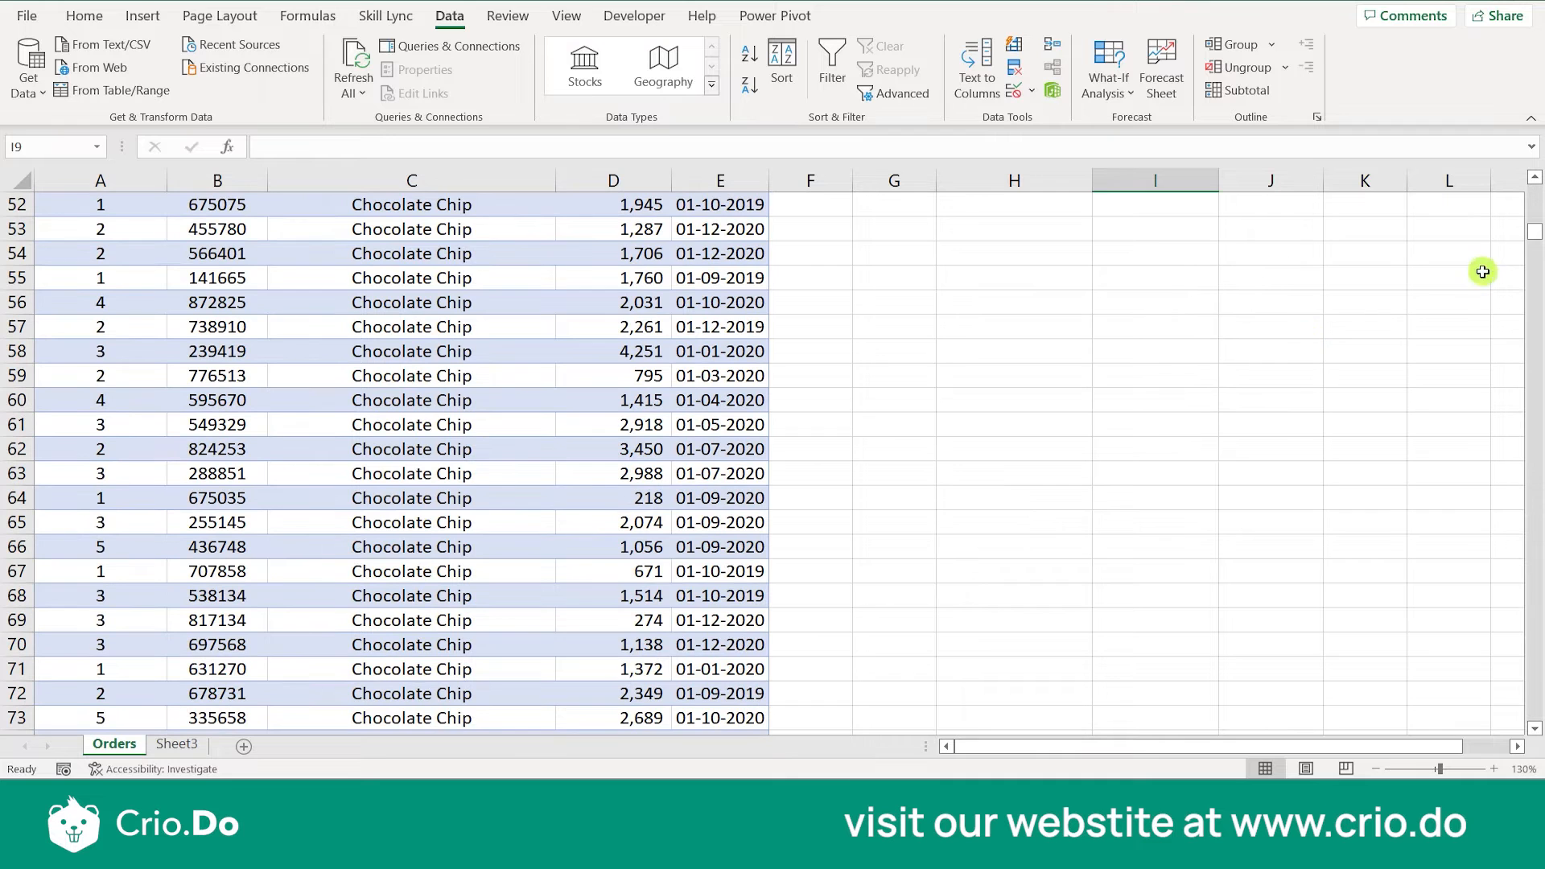
left_click_drag(1534, 230, 1528, 718)
left_click(464, 650)
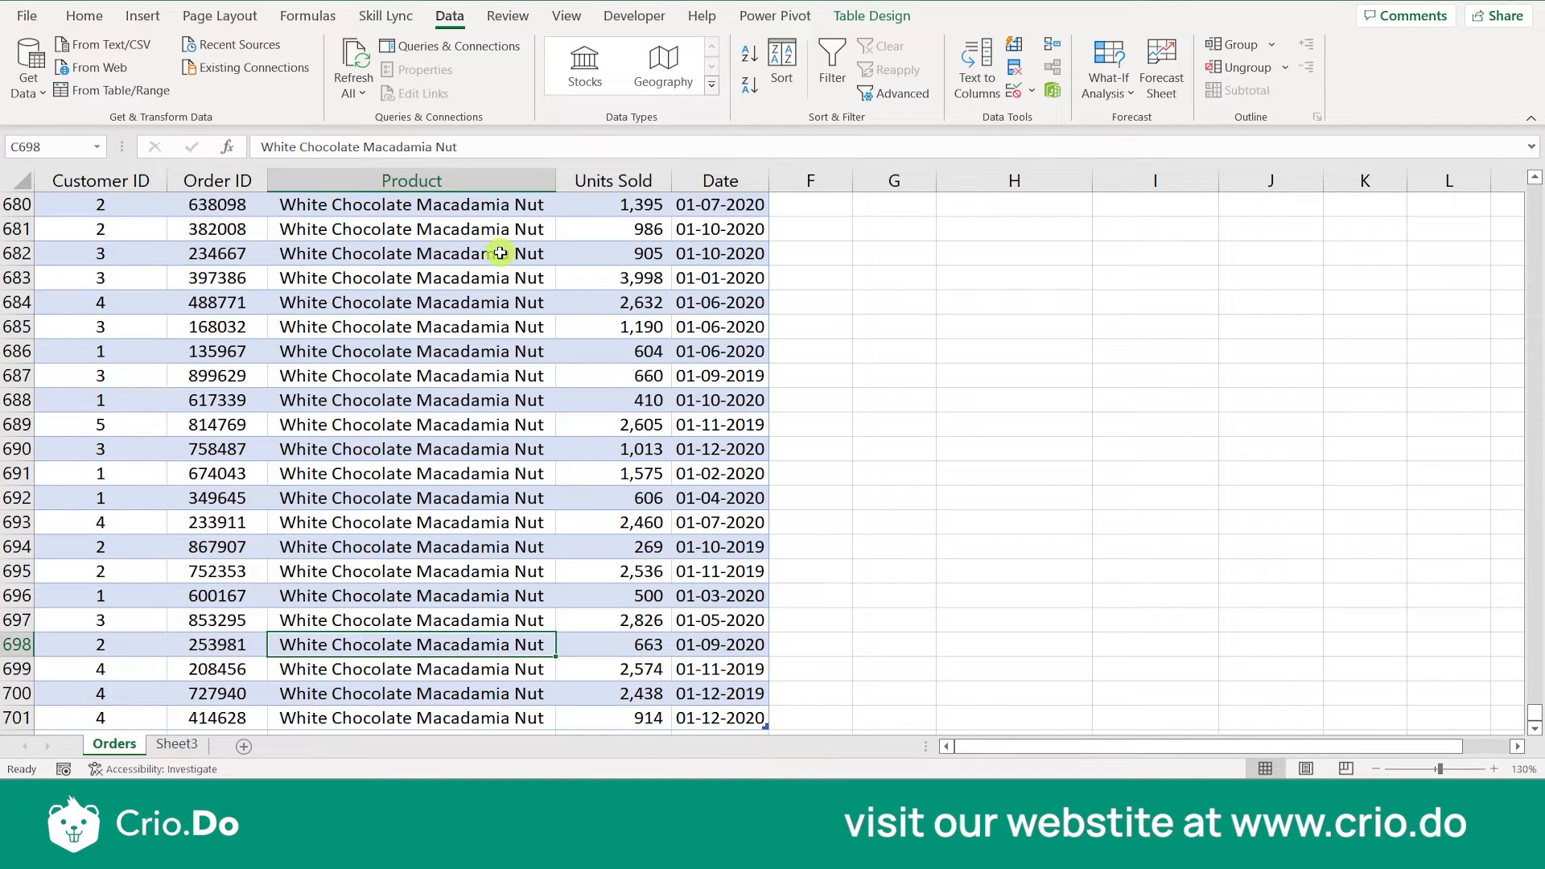
left_click(463, 148)
left_click_drag(463, 148, 259, 146)
key("ctrl+c")
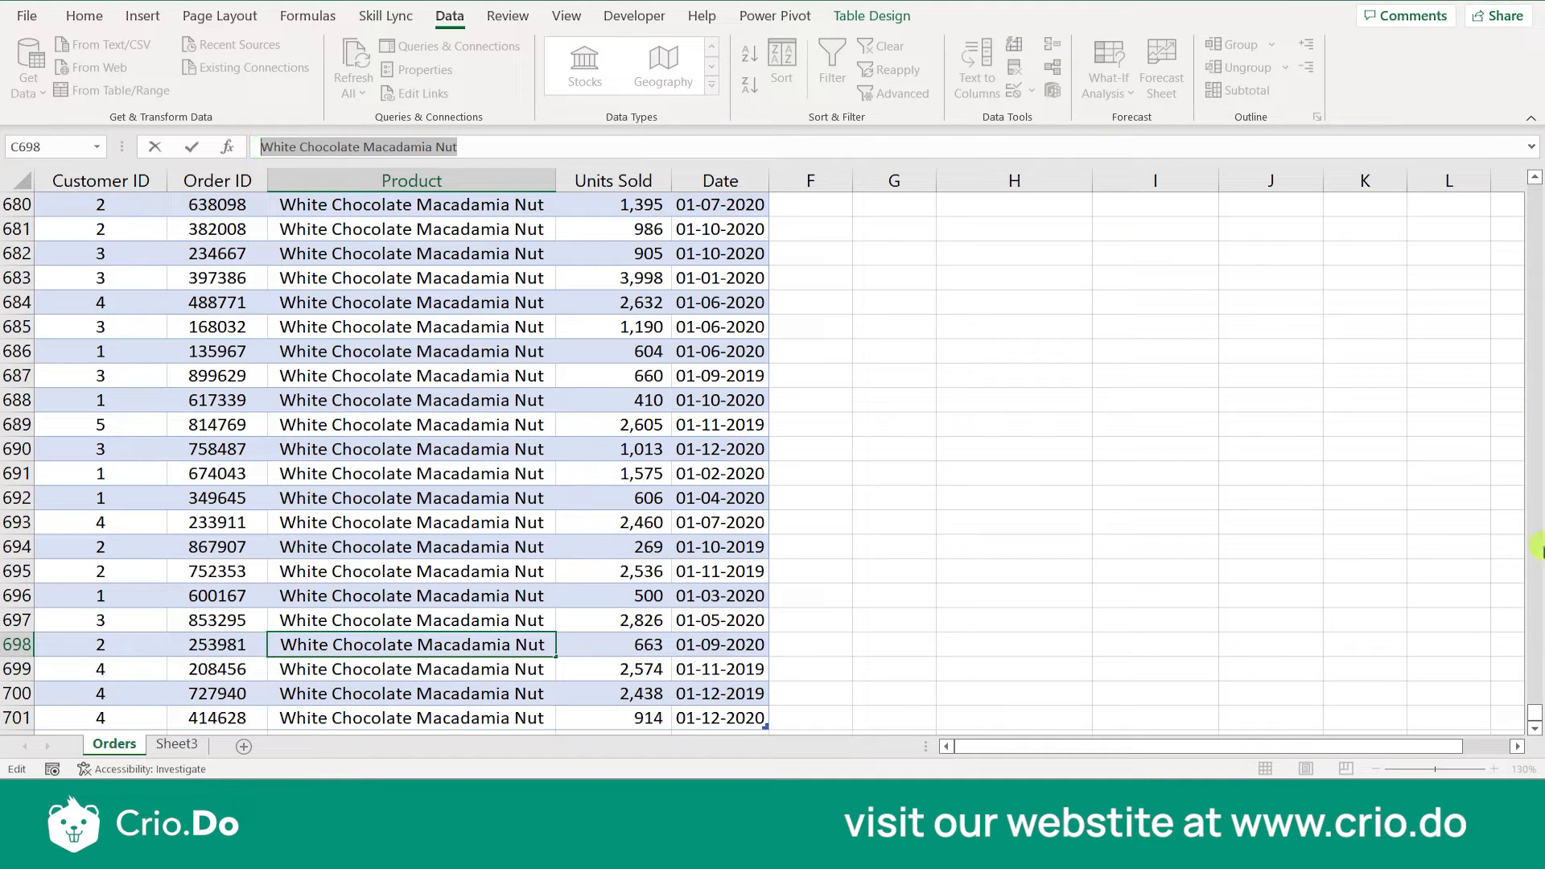
- Paste the copied product name into H15, below the Count Units Sold label
left_click_drag(1532, 712, 1537, 196)
left_click(1086, 384)
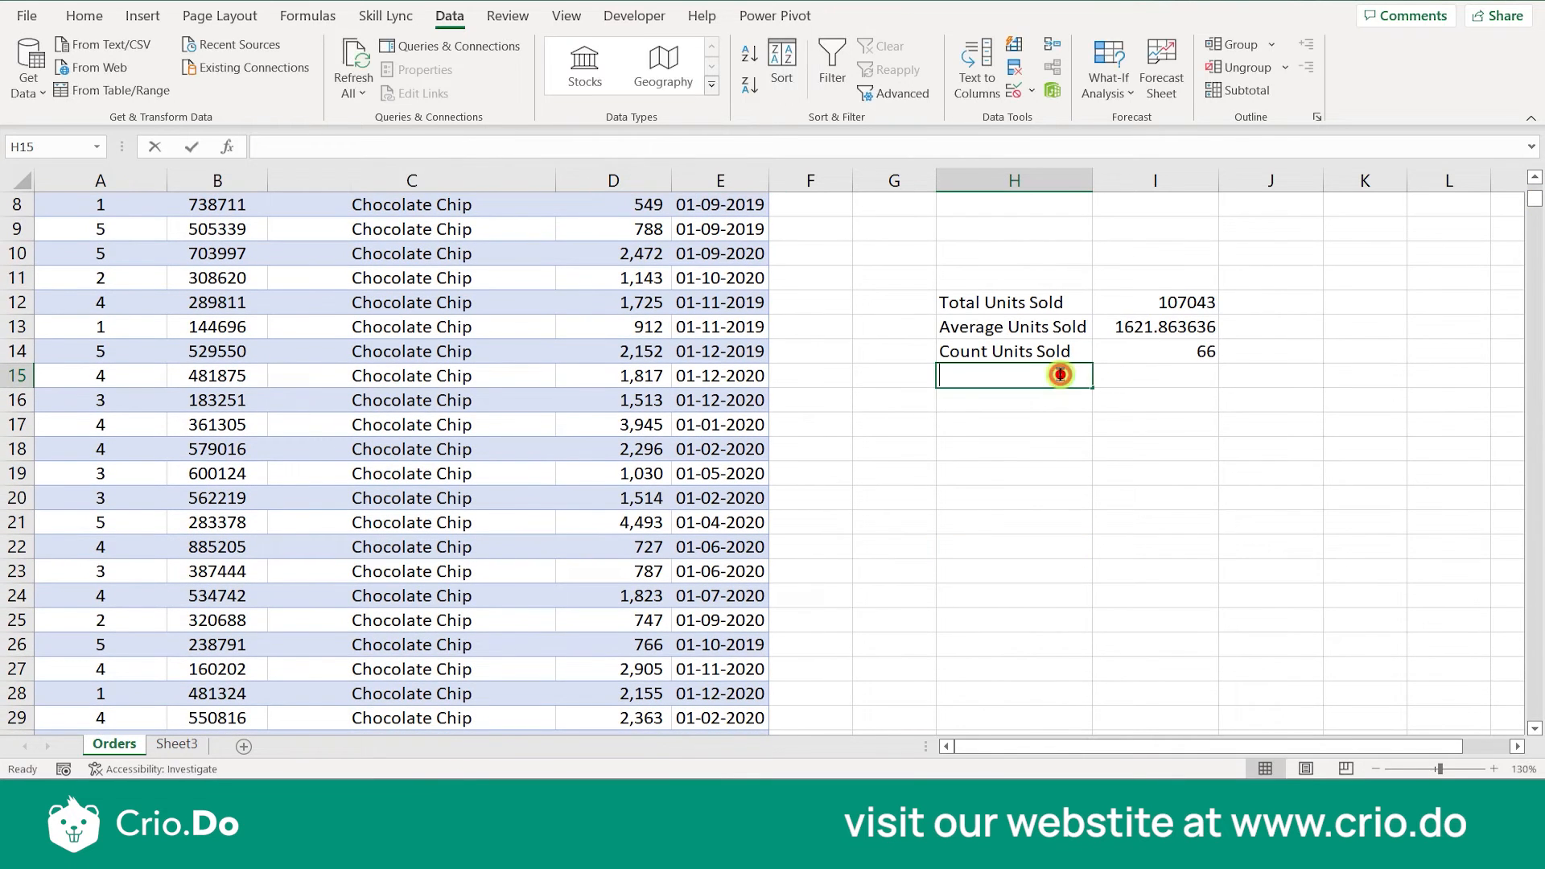
key("ctrl+v")
key("Return")
scroll(1060, 375, "up", 2)
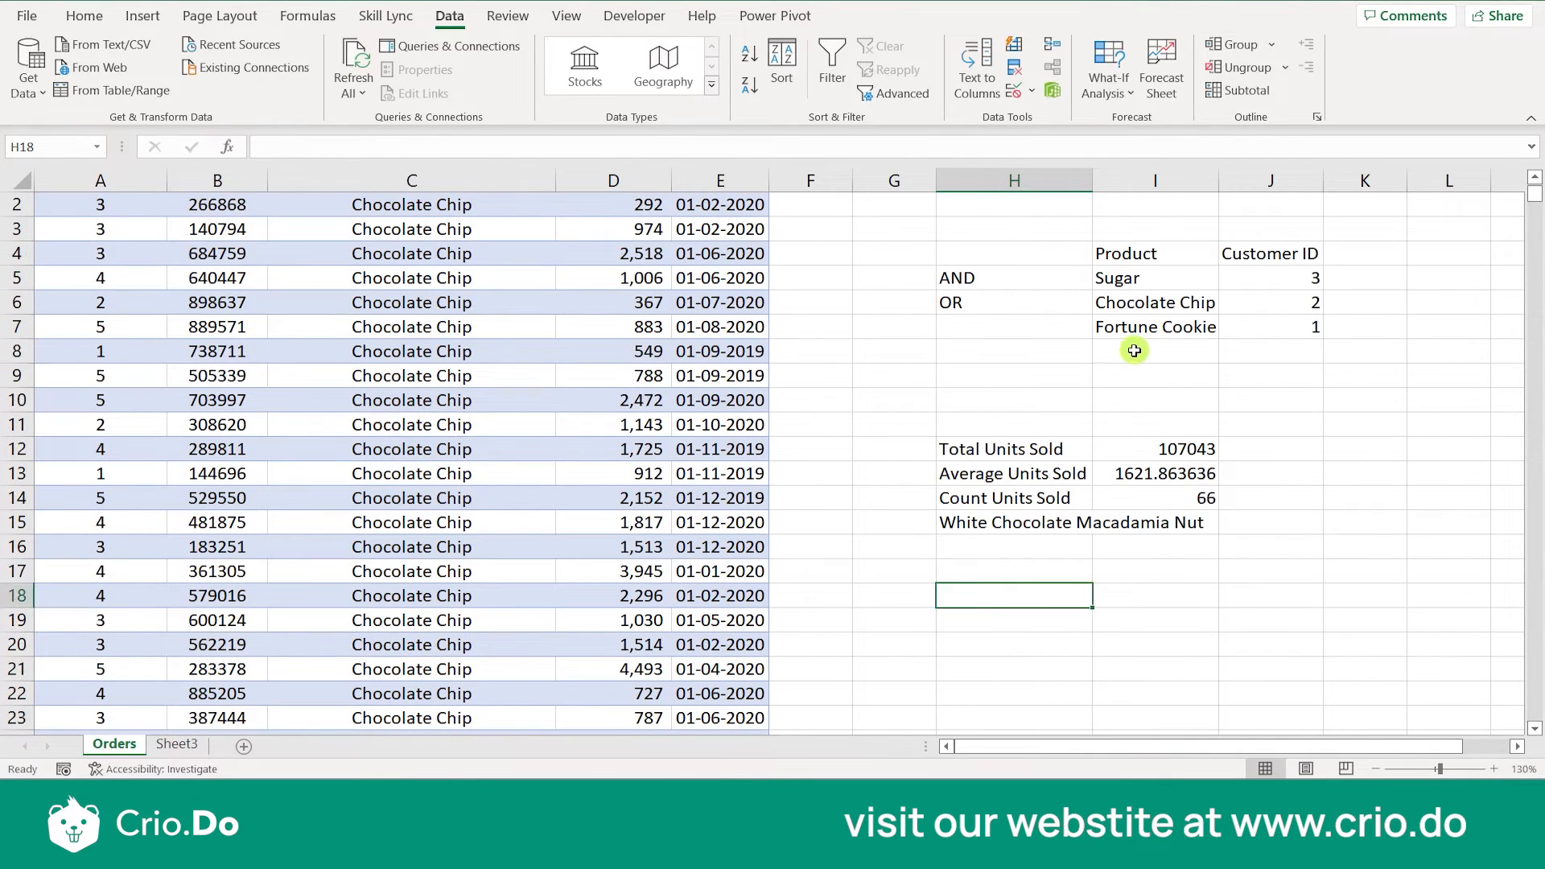
- Add a criteria row in I8:J8 with White Chocolate Macadamia Nut and Customer ID 4, fitting column I to its content
left_click(1133, 351)
key("ctrl+v")
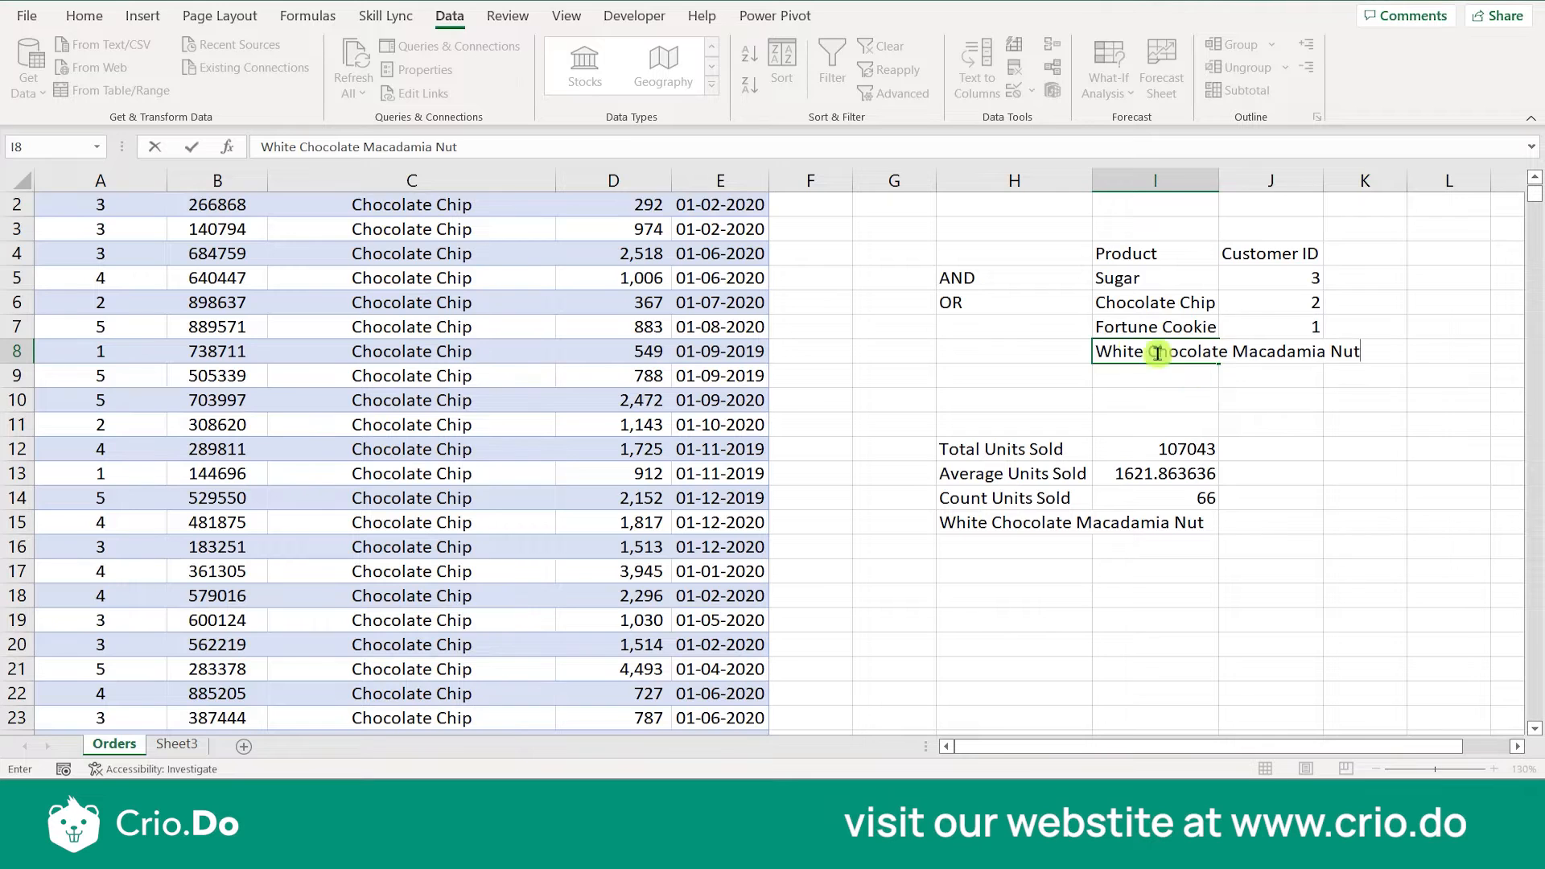
left_click(1239, 428)
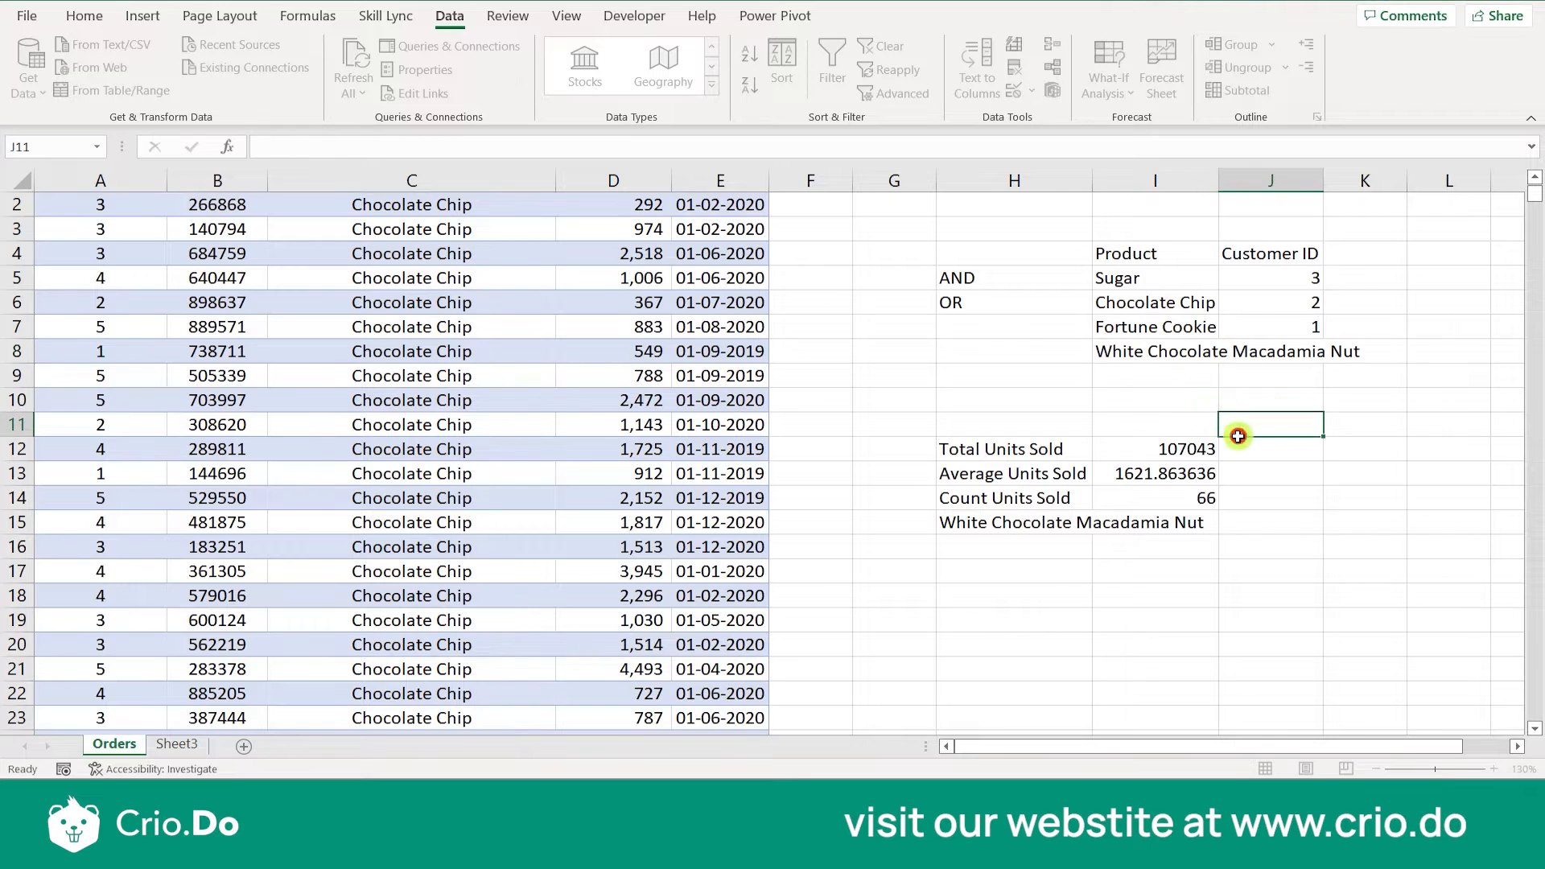
double_click(1217, 177)
left_click(1388, 345)
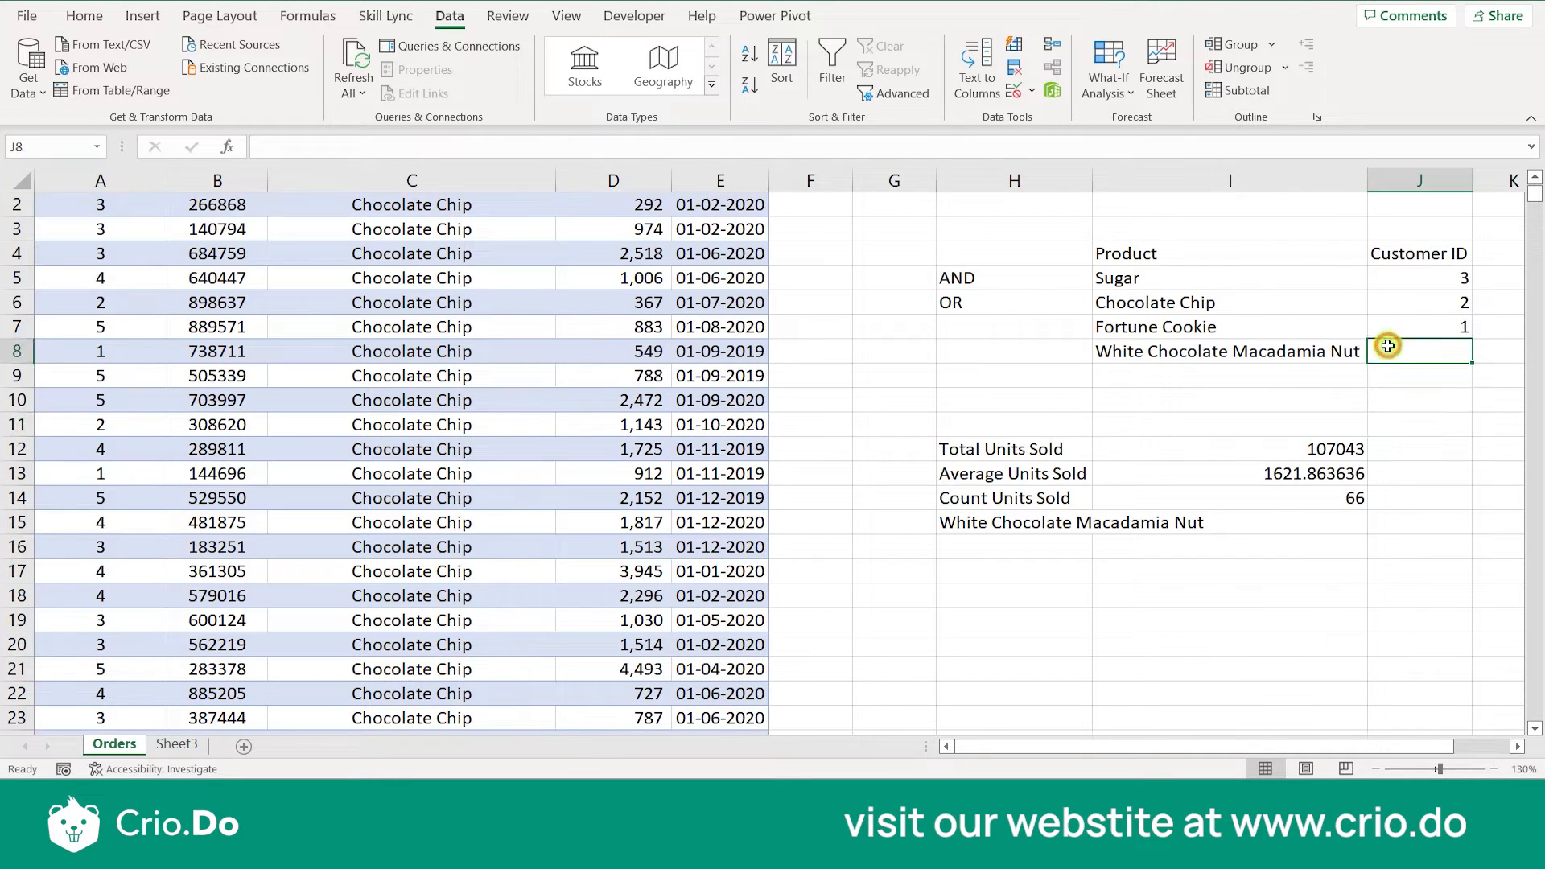
type("4")
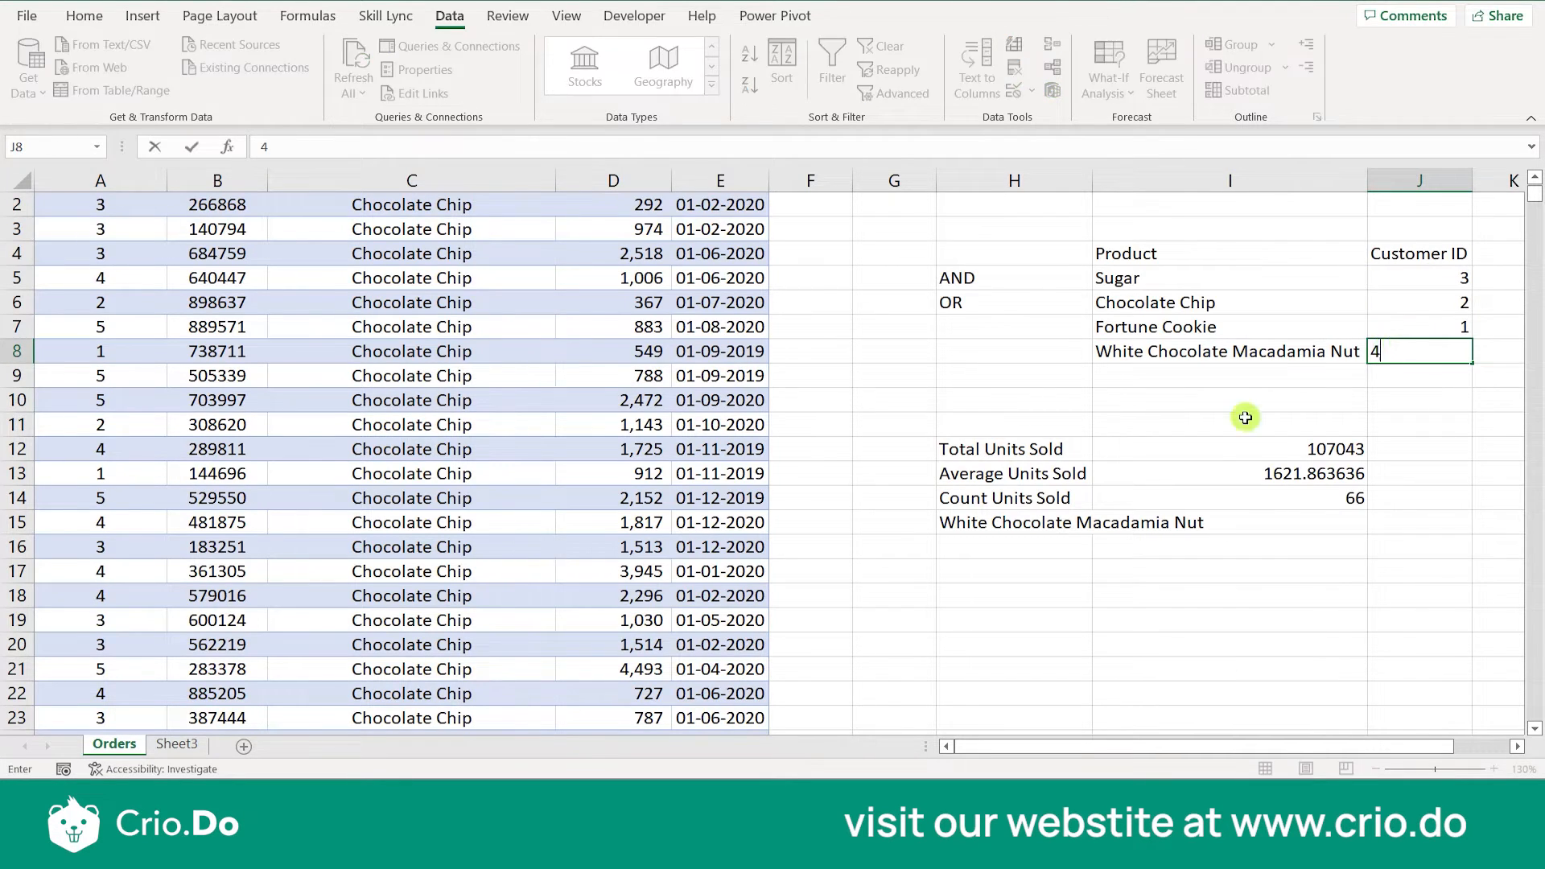
- Clear the misplaced product name from H15
left_click(1034, 523)
key("Delete")
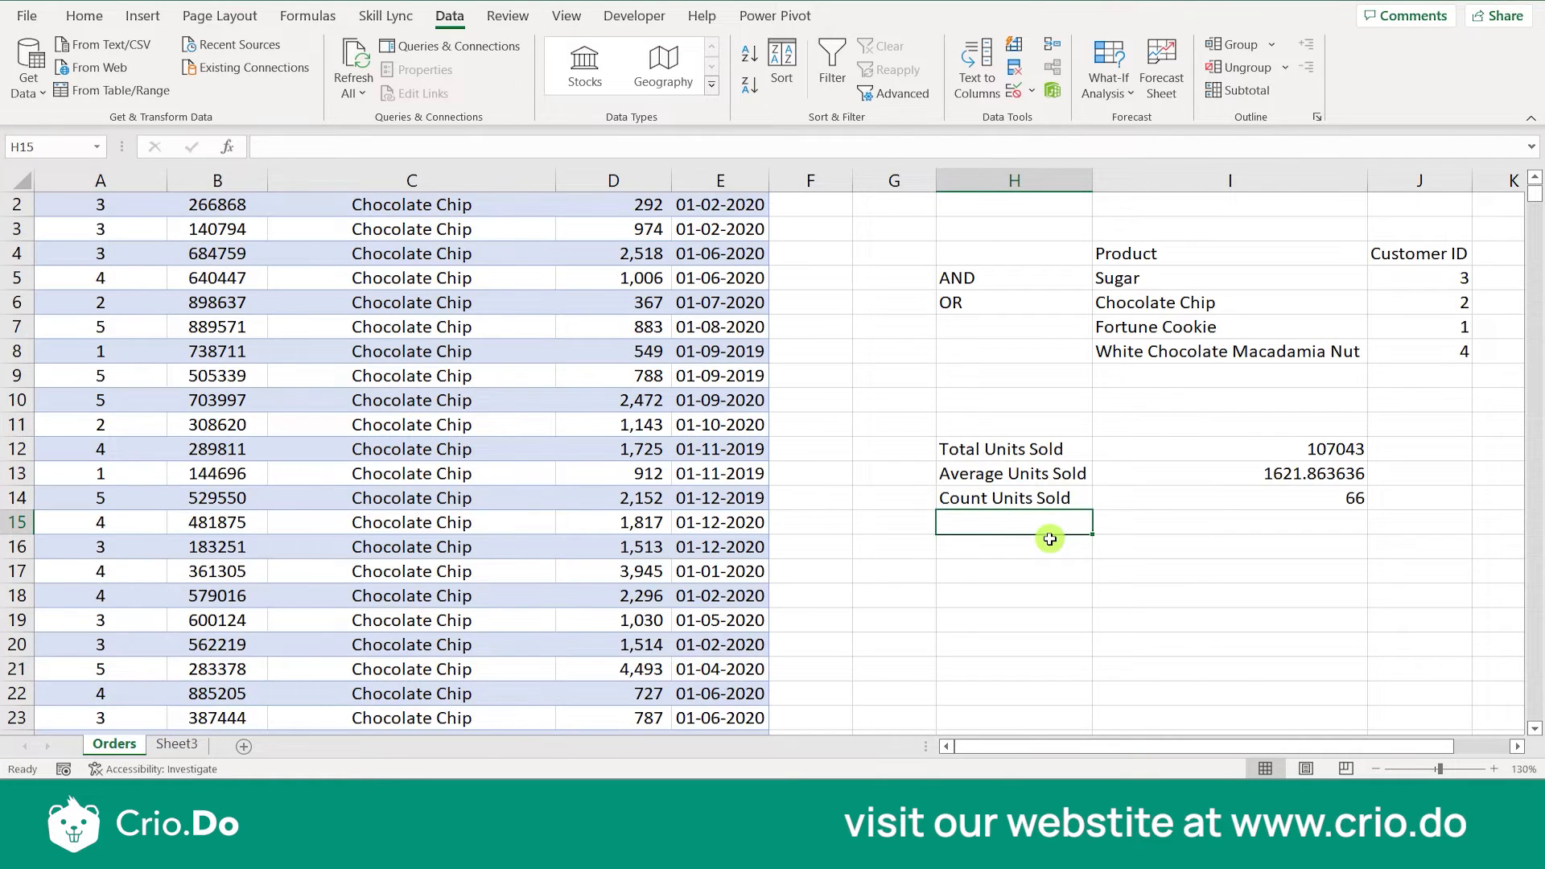
scroll(1044, 535, "right", 5)
right_click(1045, 539)
left_click(747, 440)
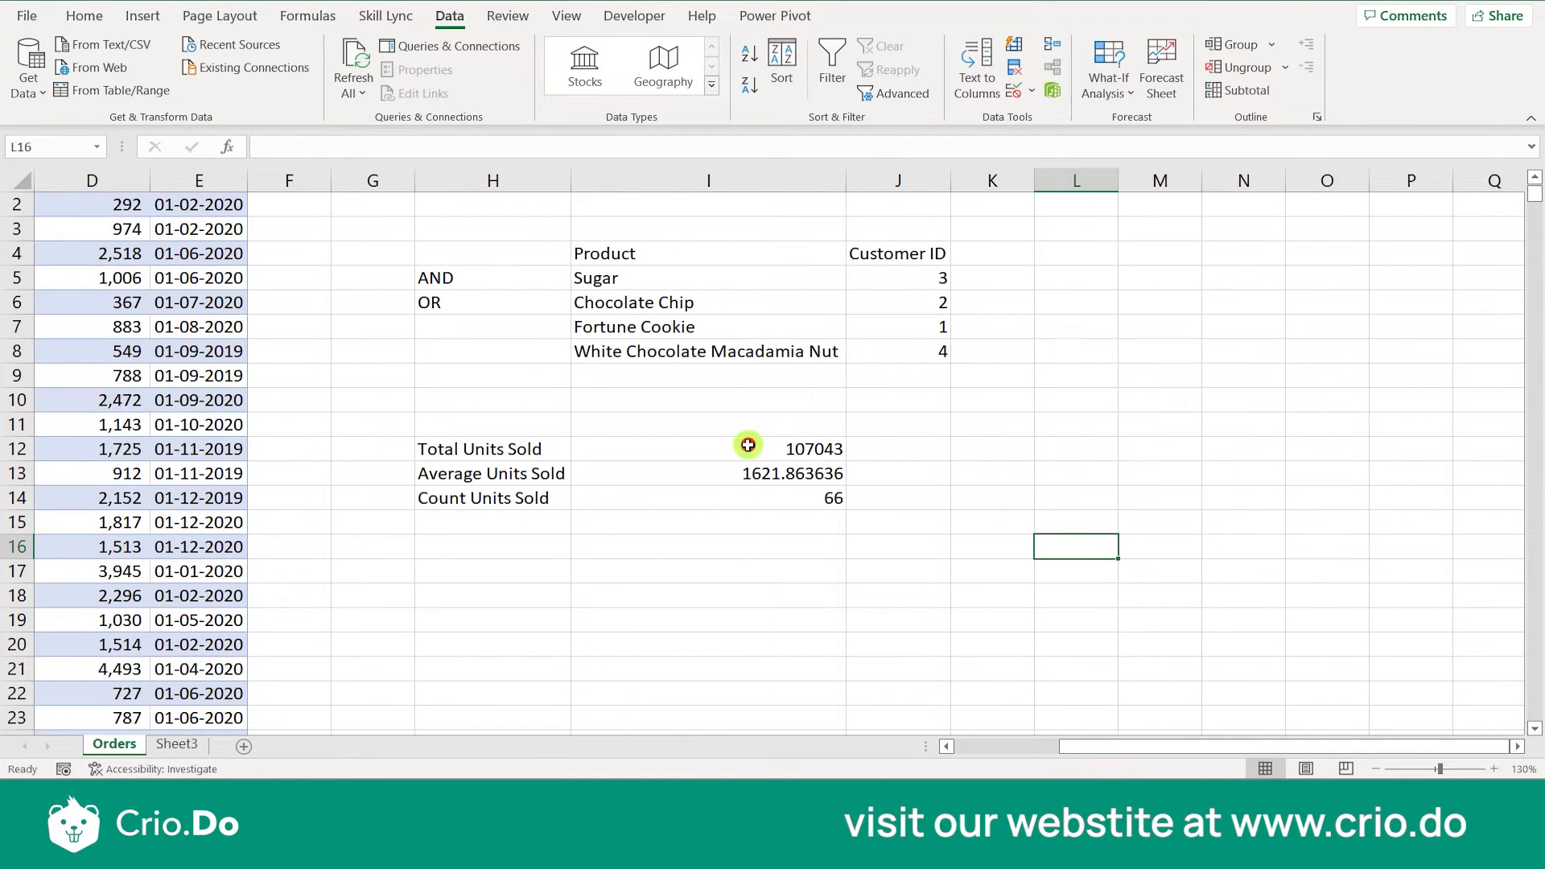
- Change the criteria range of the DSUM formula in I12 to I4:J8
left_click(749, 445)
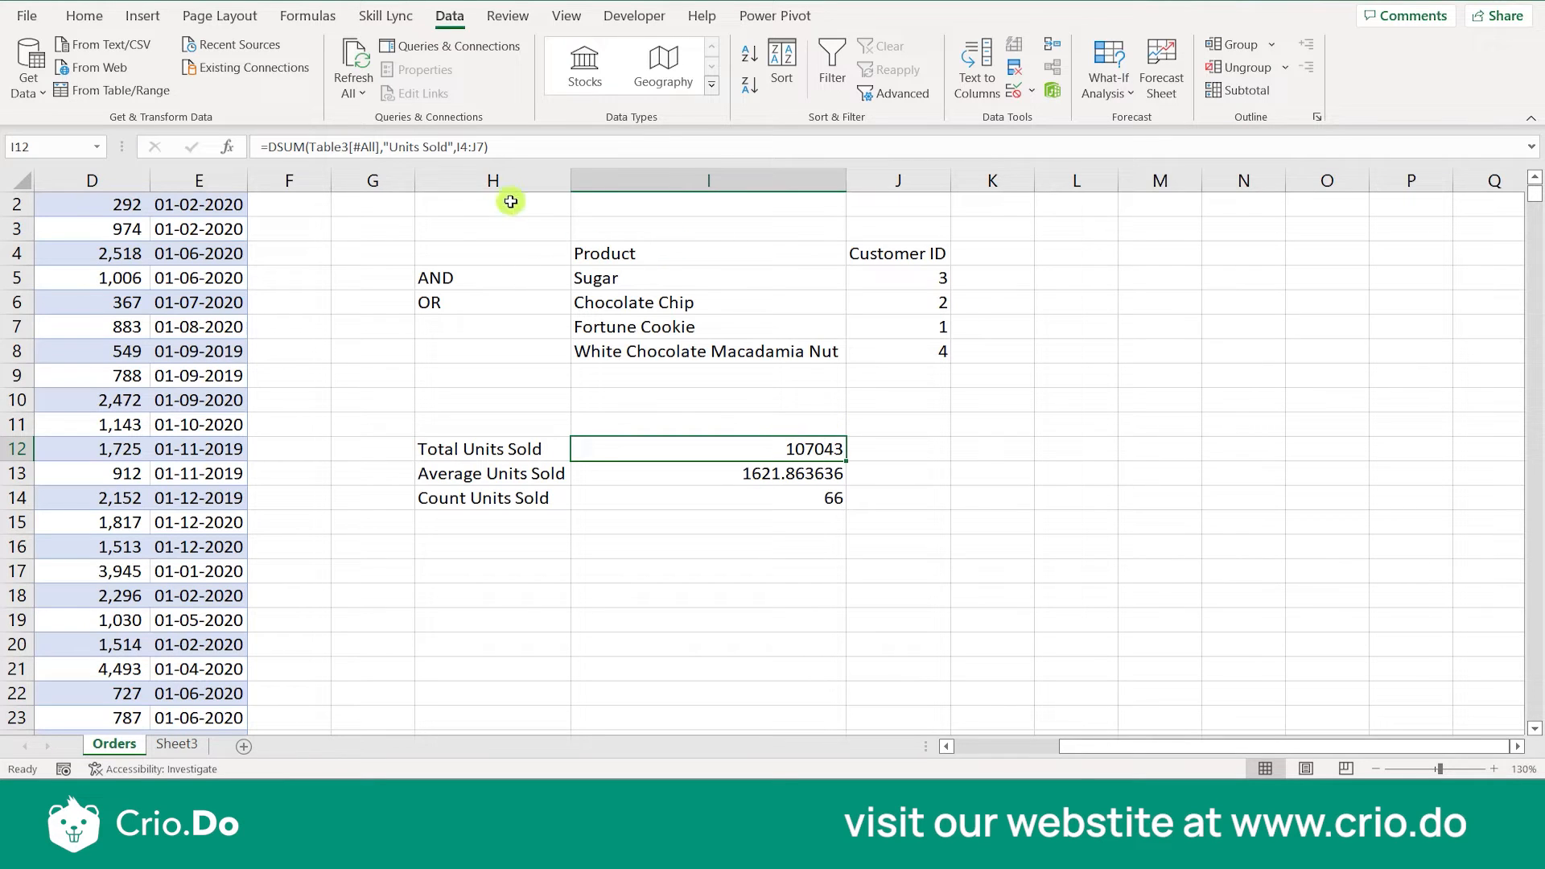
left_click(485, 146)
key("BackSpace")
key("BackSpace")
key("BackSpace")
key("BackSpace")
key("BackSpace")
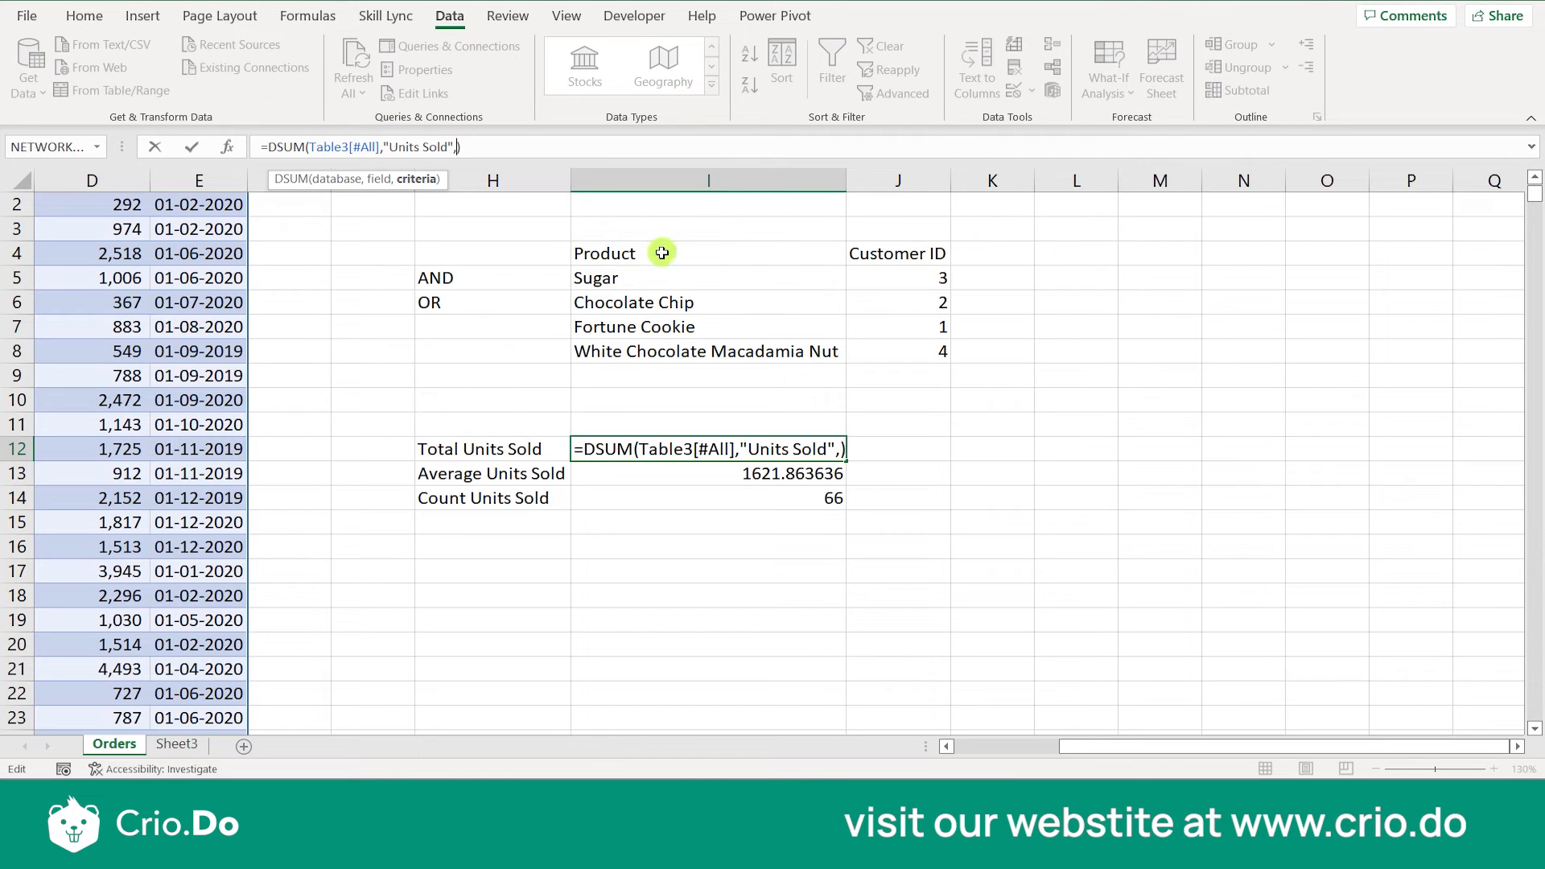
left_click_drag(662, 252, 946, 355)
key("Return")
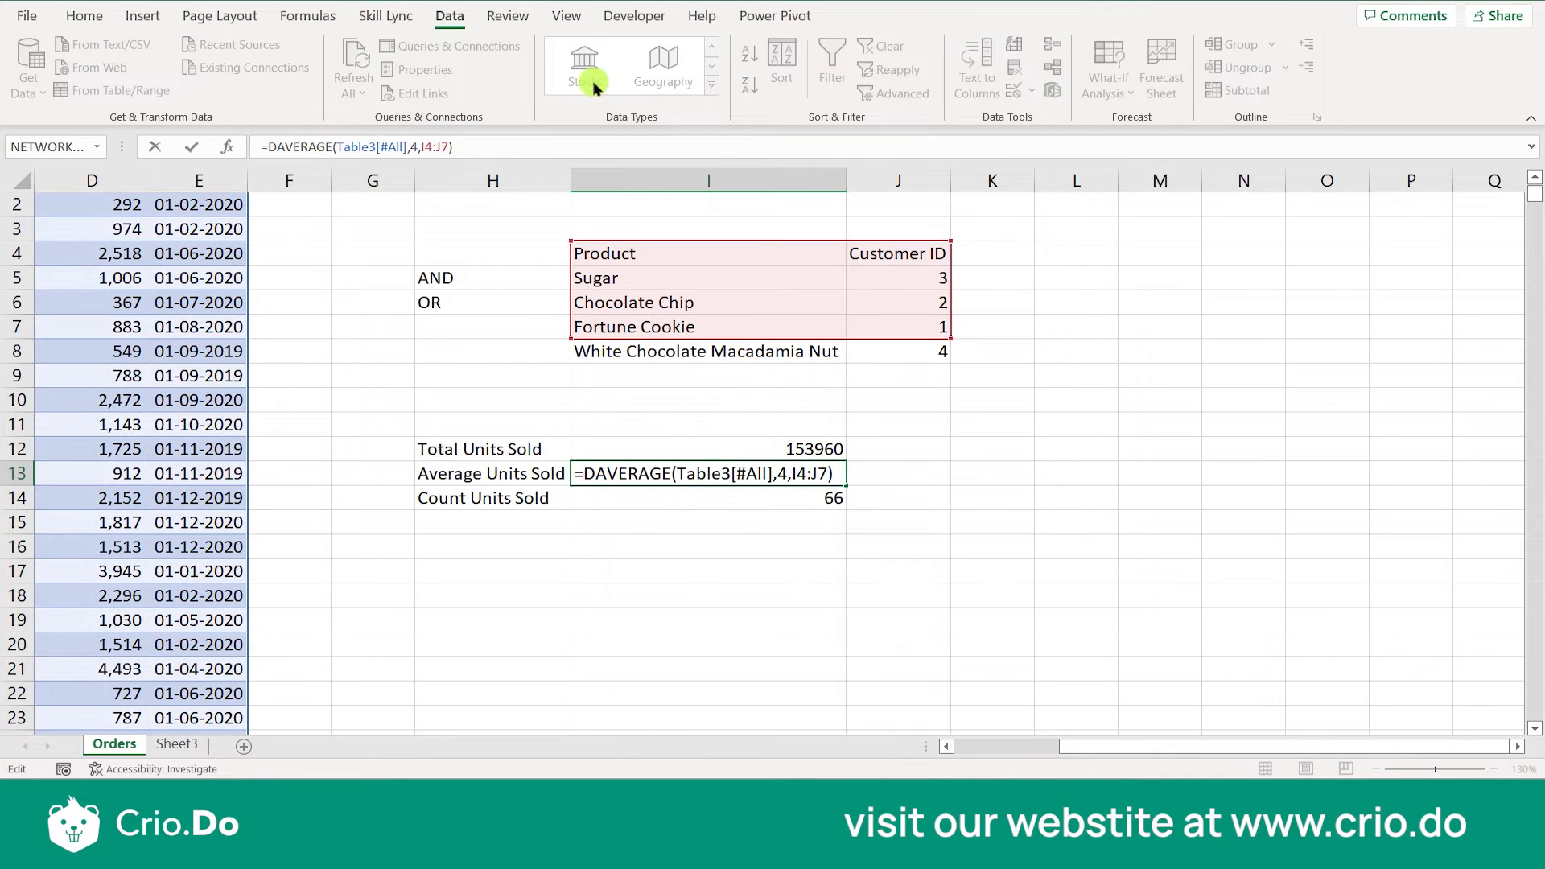
- Change the criteria range of the DAVERAGE formula in I13 to I4:J8
key("BackSpace")
key("BackSpace")
key("BackSpace")
key("BackSpace")
key("BackSpace")
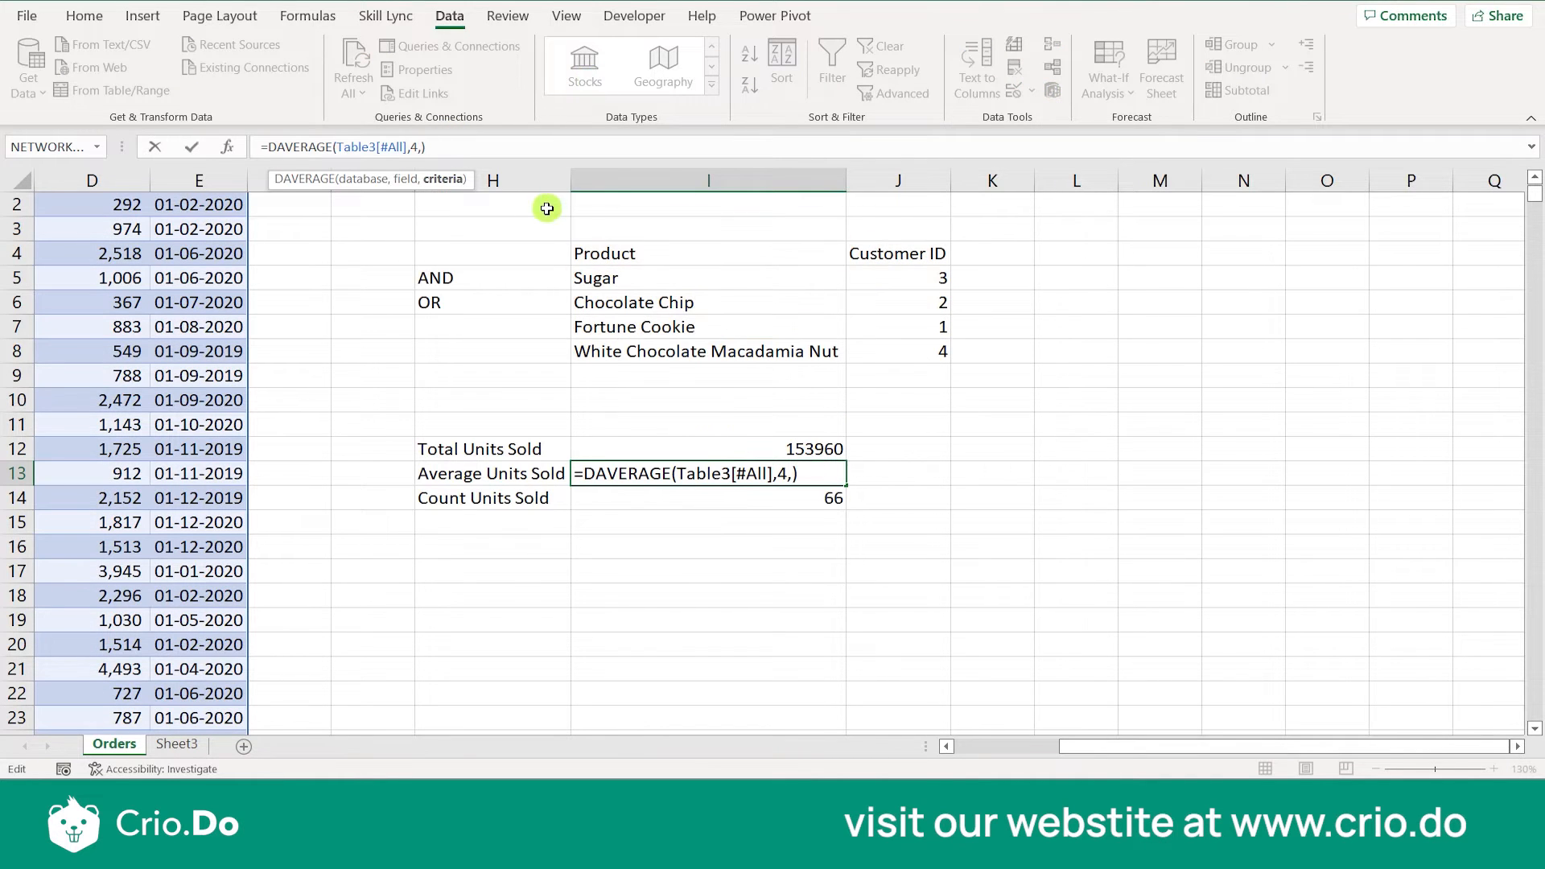
left_click_drag(607, 255, 907, 357)
key("Return")
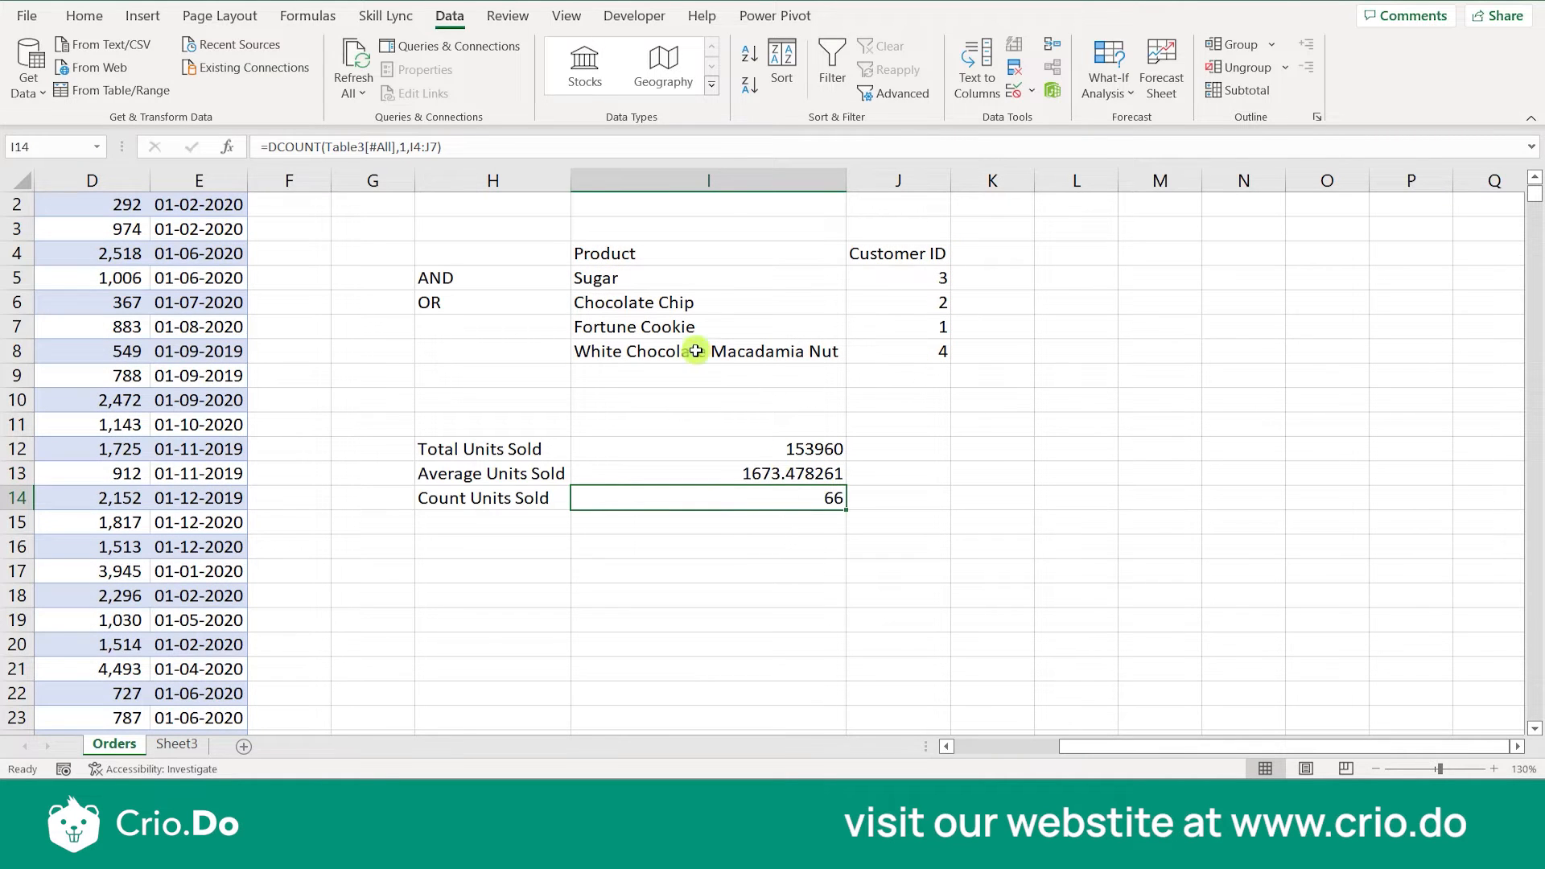
- Change the criteria range of the DCOUNT formula in I14 to I4:J8
left_click(434, 147)
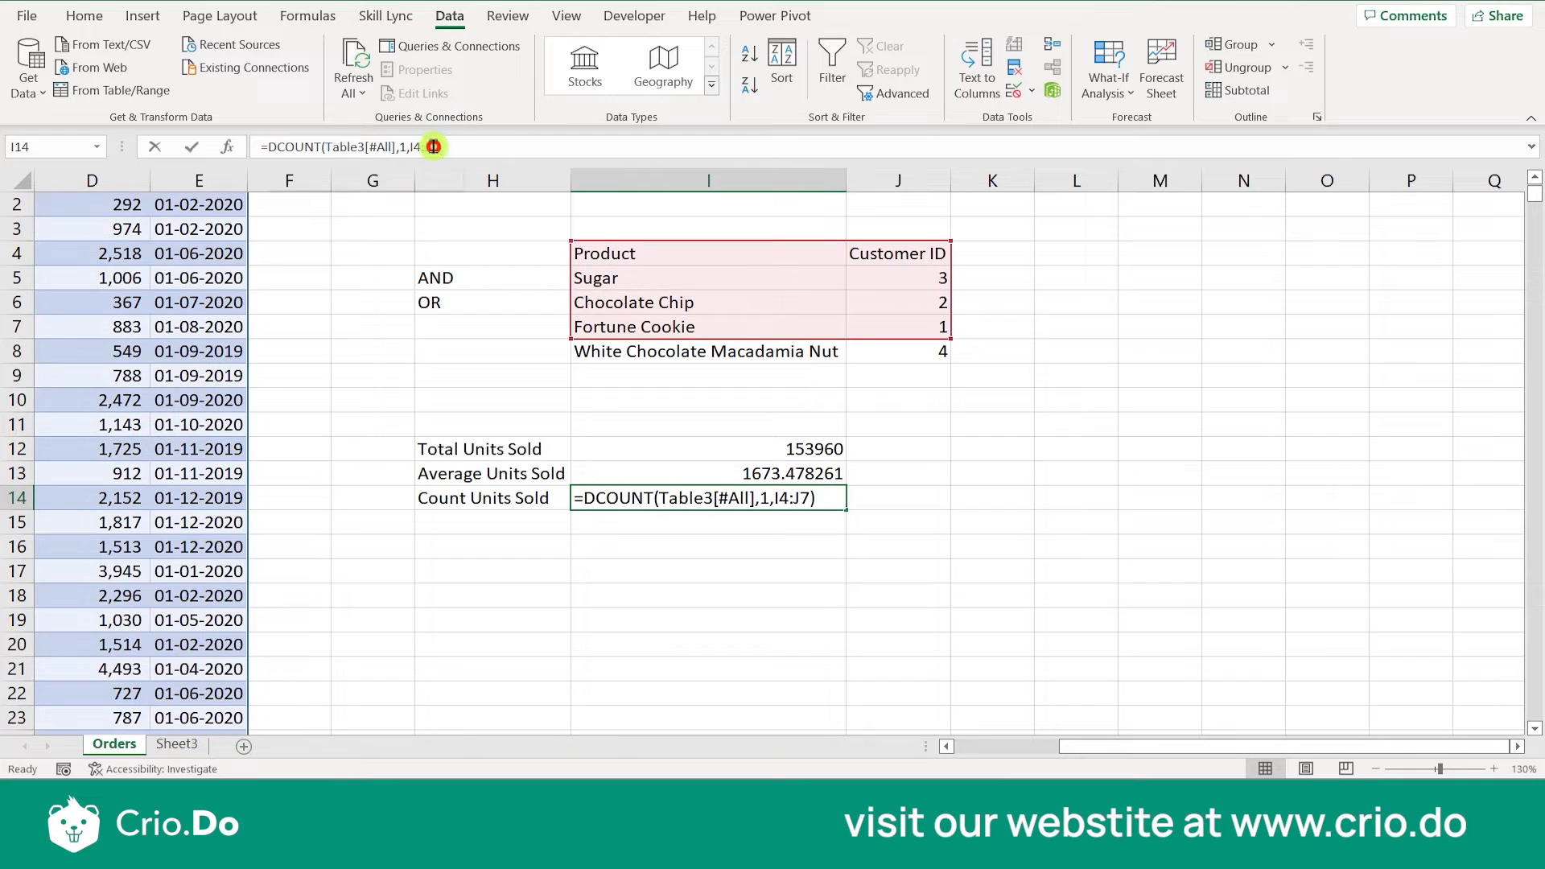
key("BackSpace")
key("BackSpace")
key("BackSpace")
key("BackSpace")
key("BackSpace")
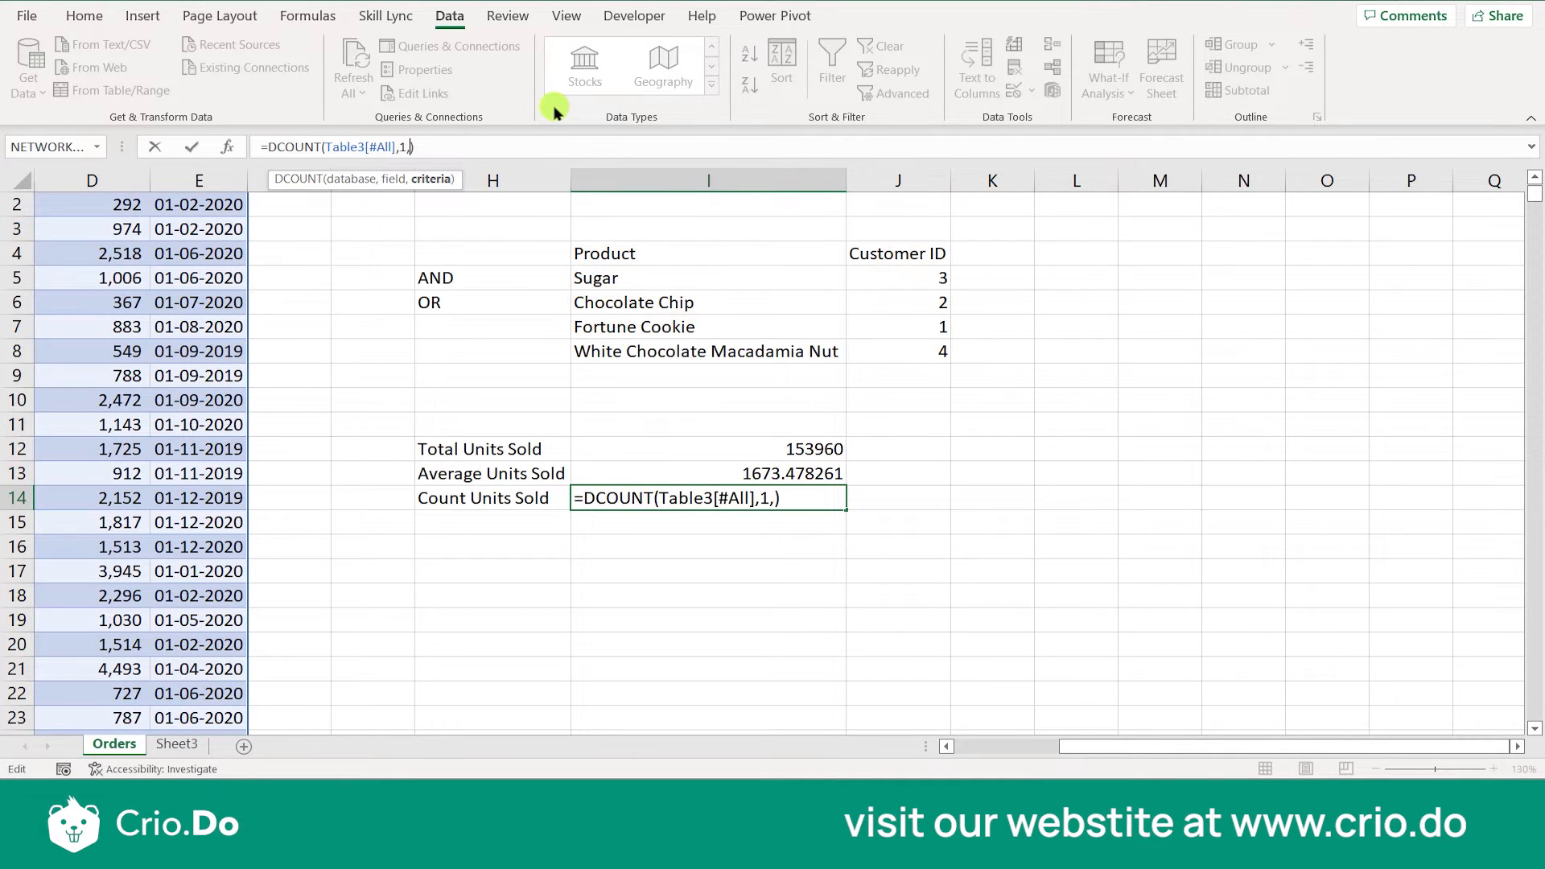
left_click_drag(620, 251, 881, 346)
key("Return")
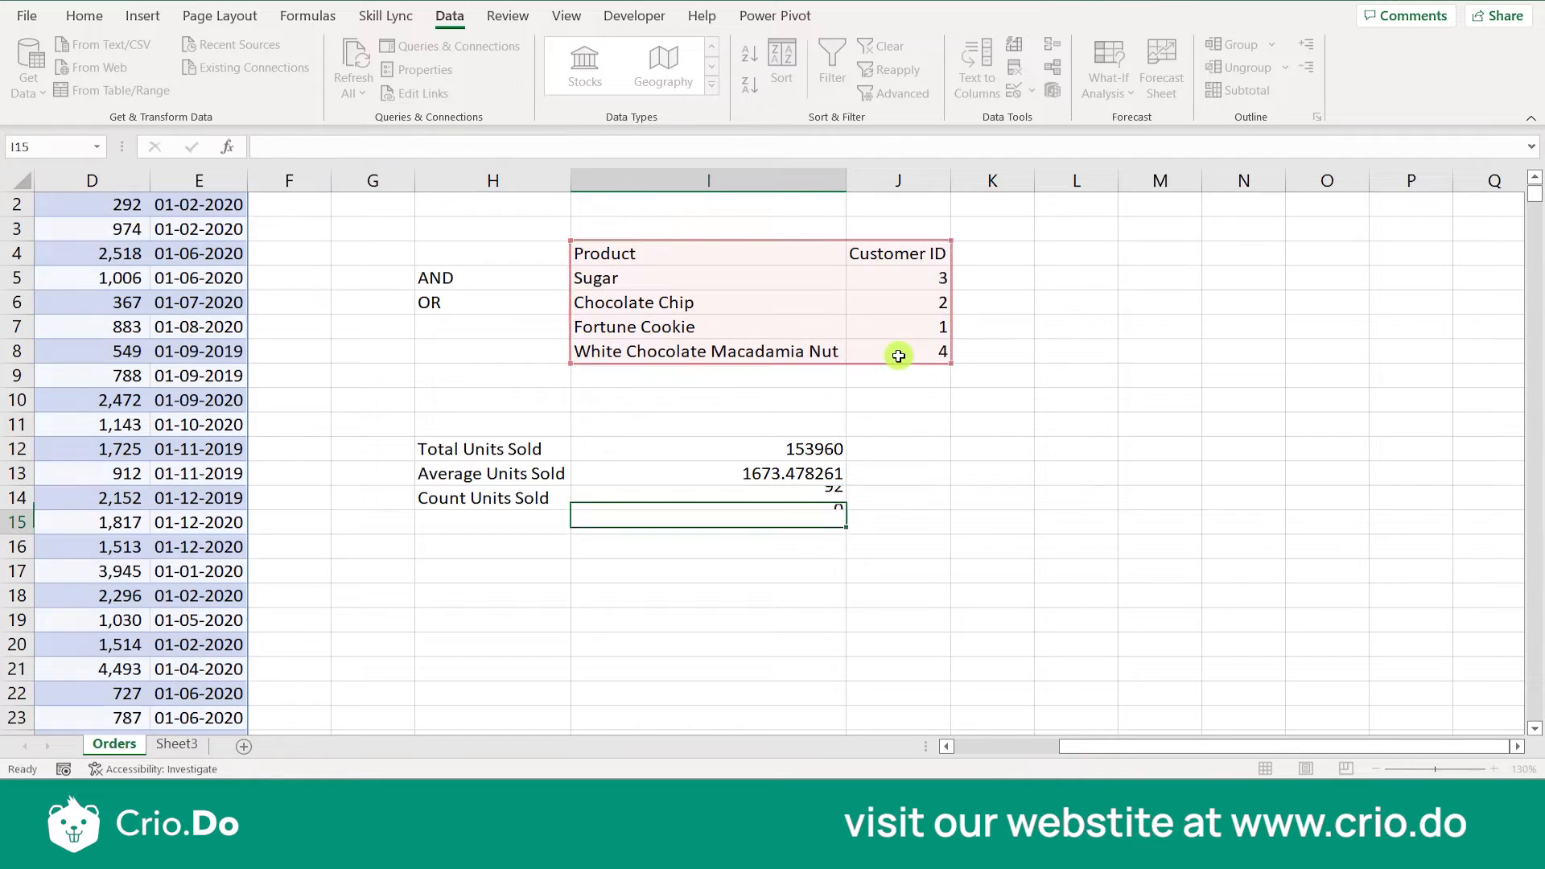
left_click(849, 514)
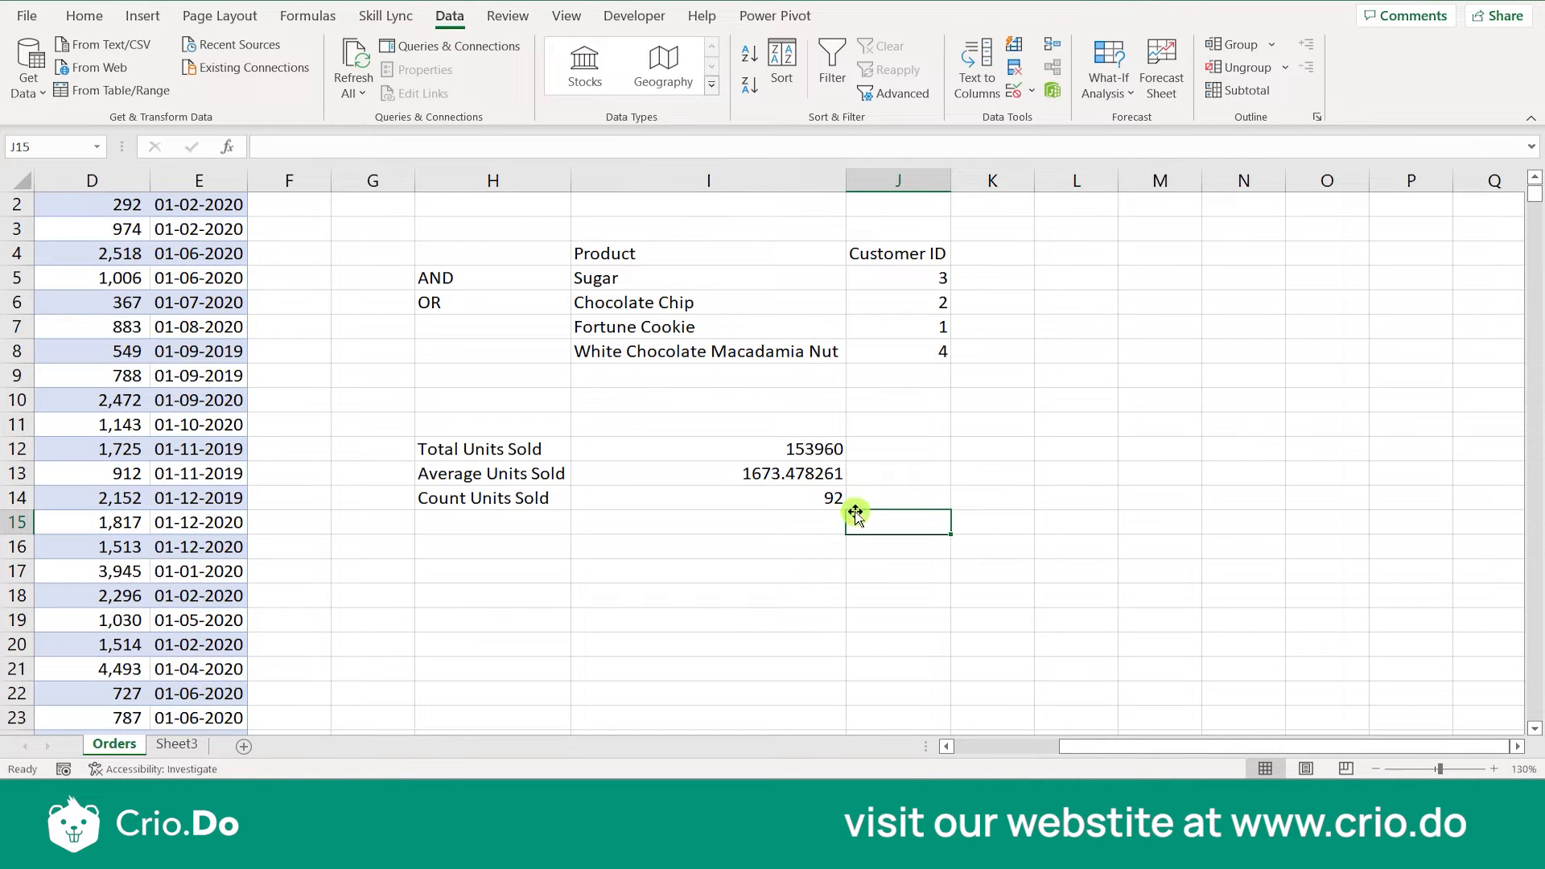
left_click(755, 474)
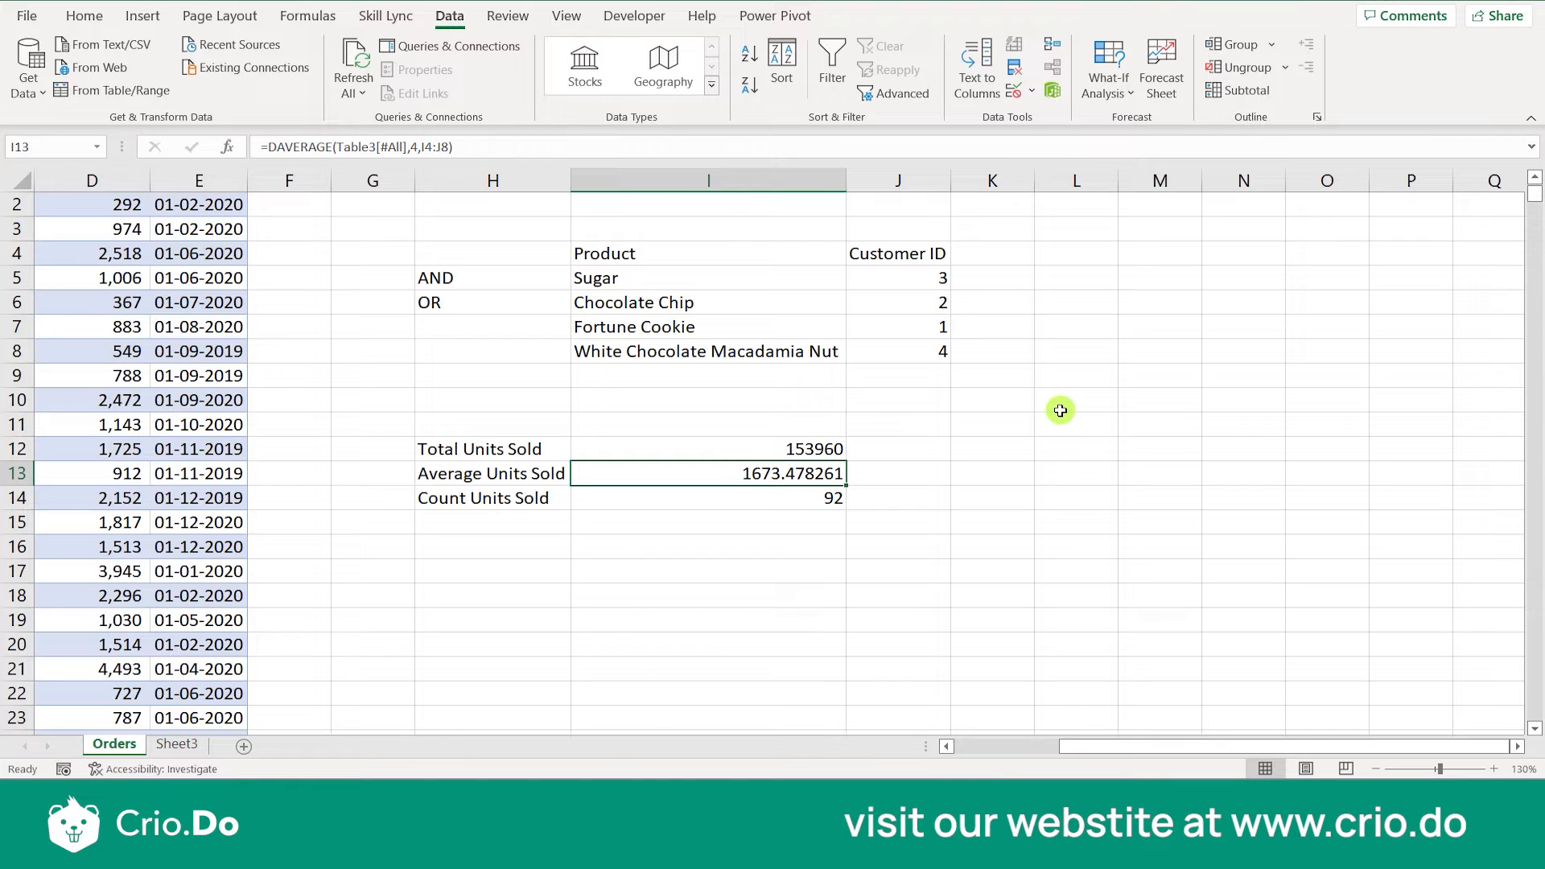
- Insert a recommended Clustered Column chart of the units sold summary in H12:I14
left_click_drag(523, 447, 750, 493)
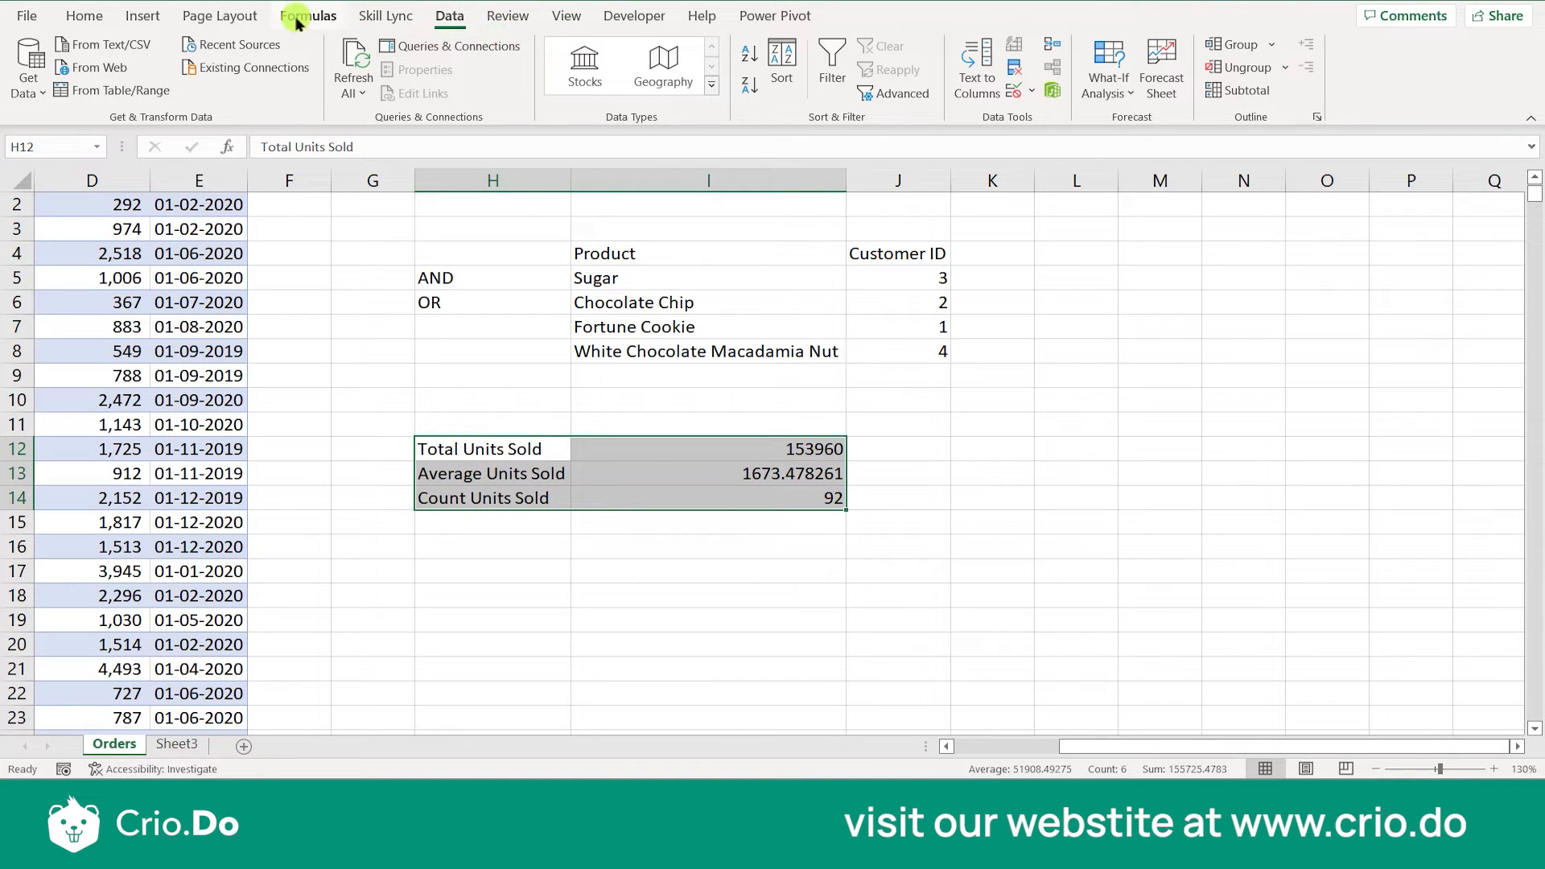
left_click(142, 16)
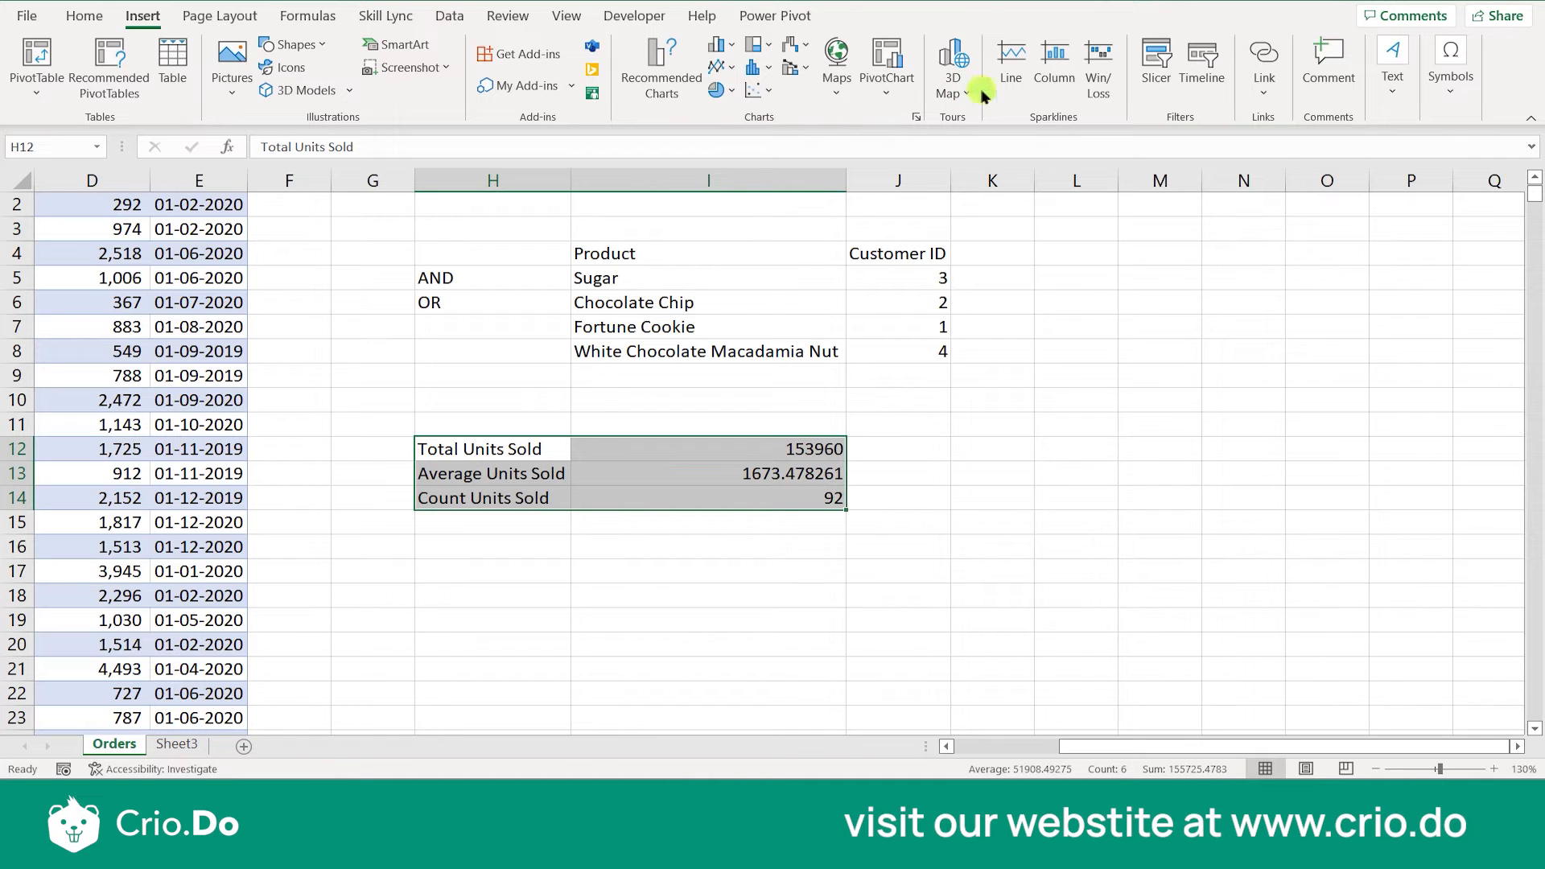
left_click(664, 98)
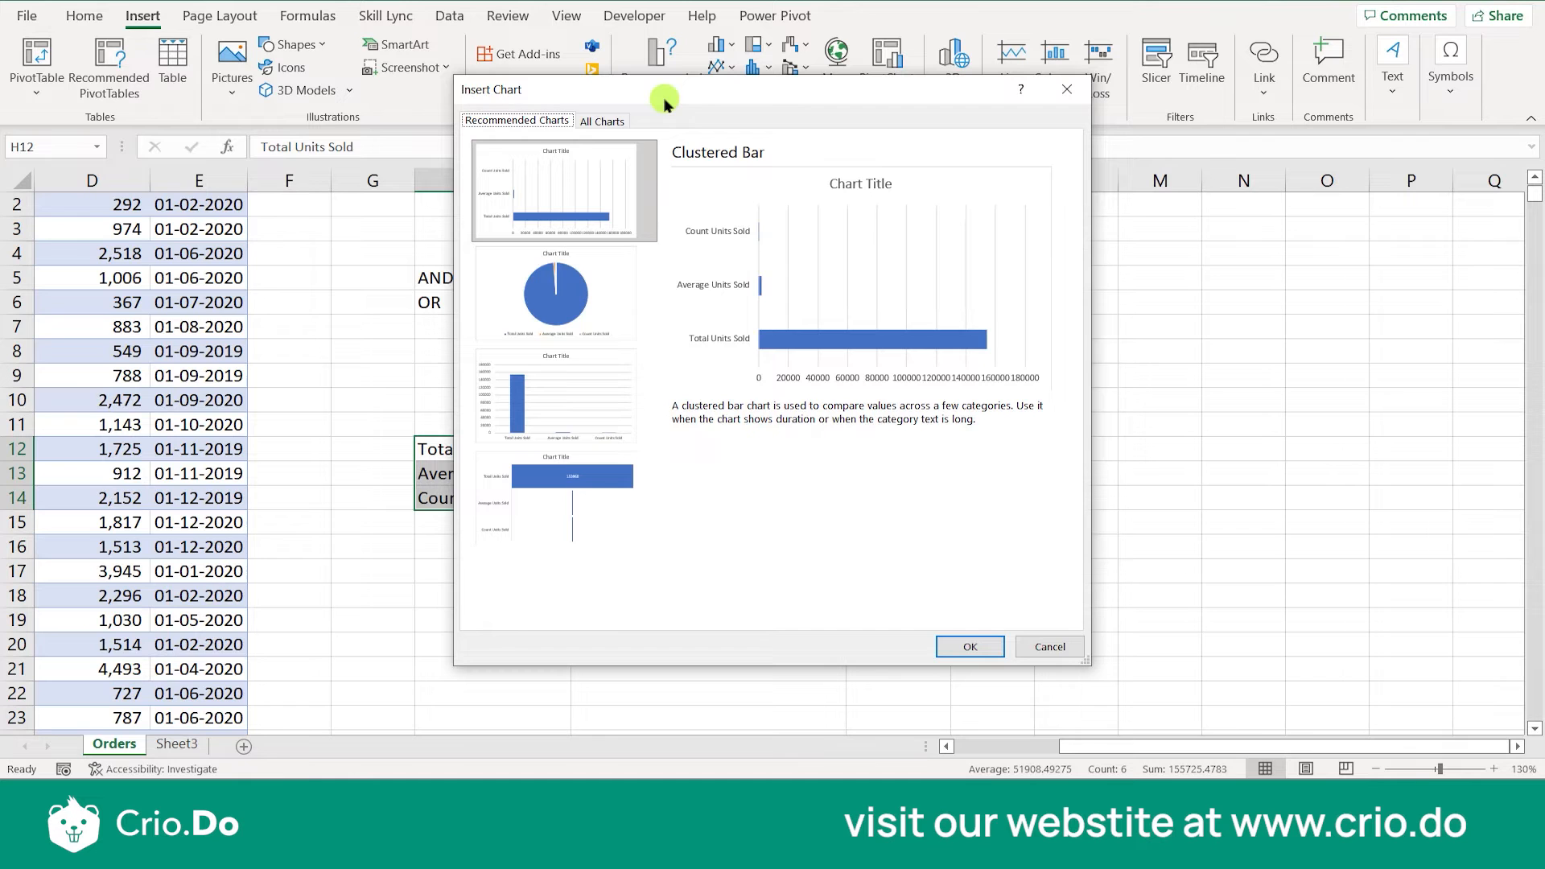
left_click(605, 372)
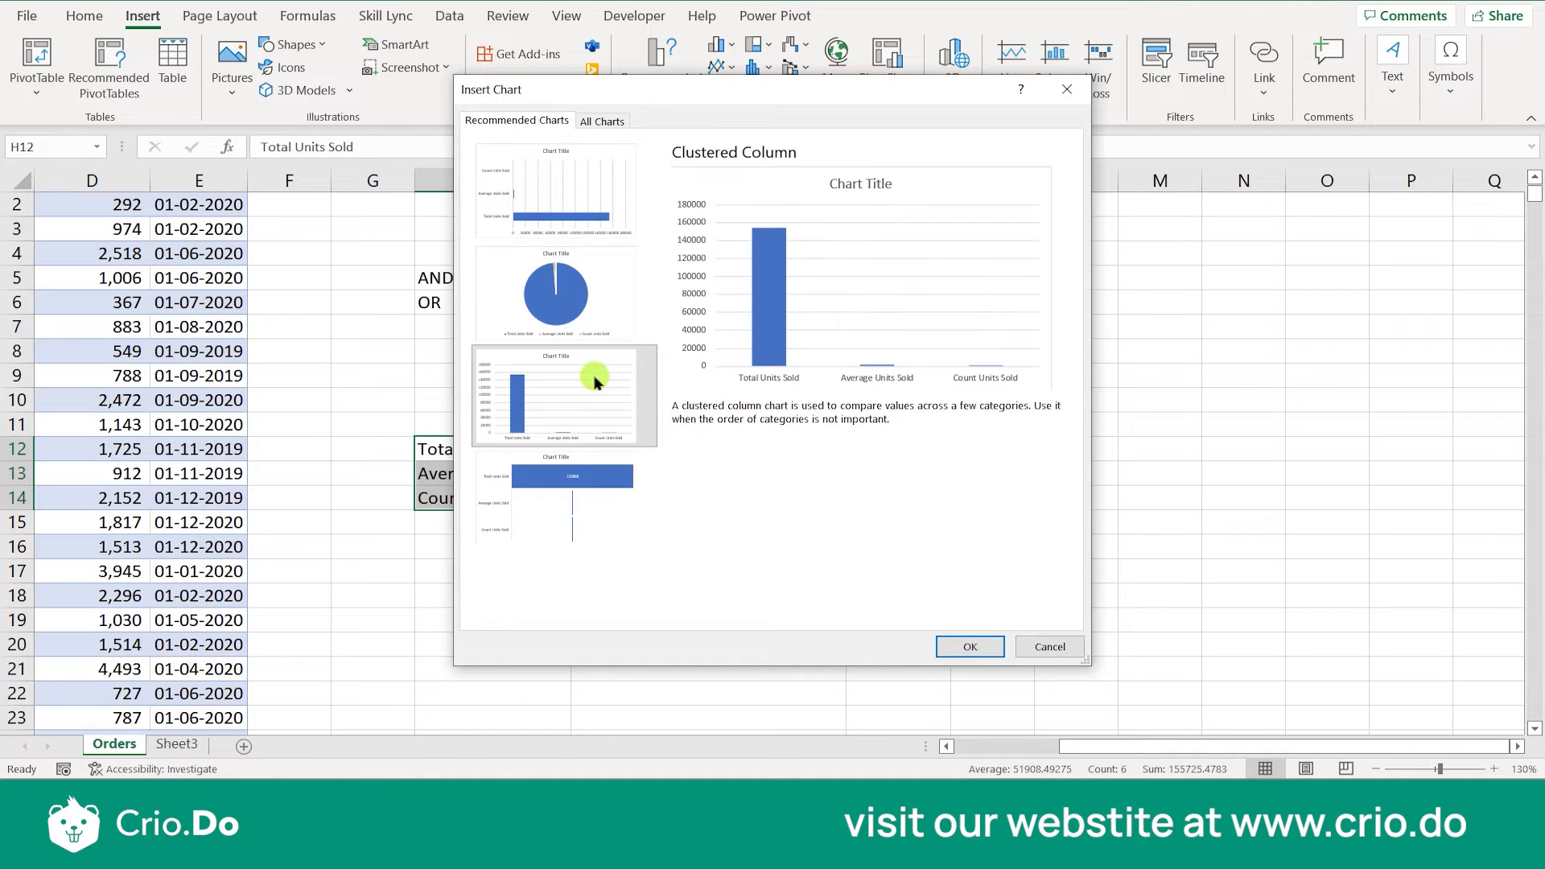
left_click(974, 646)
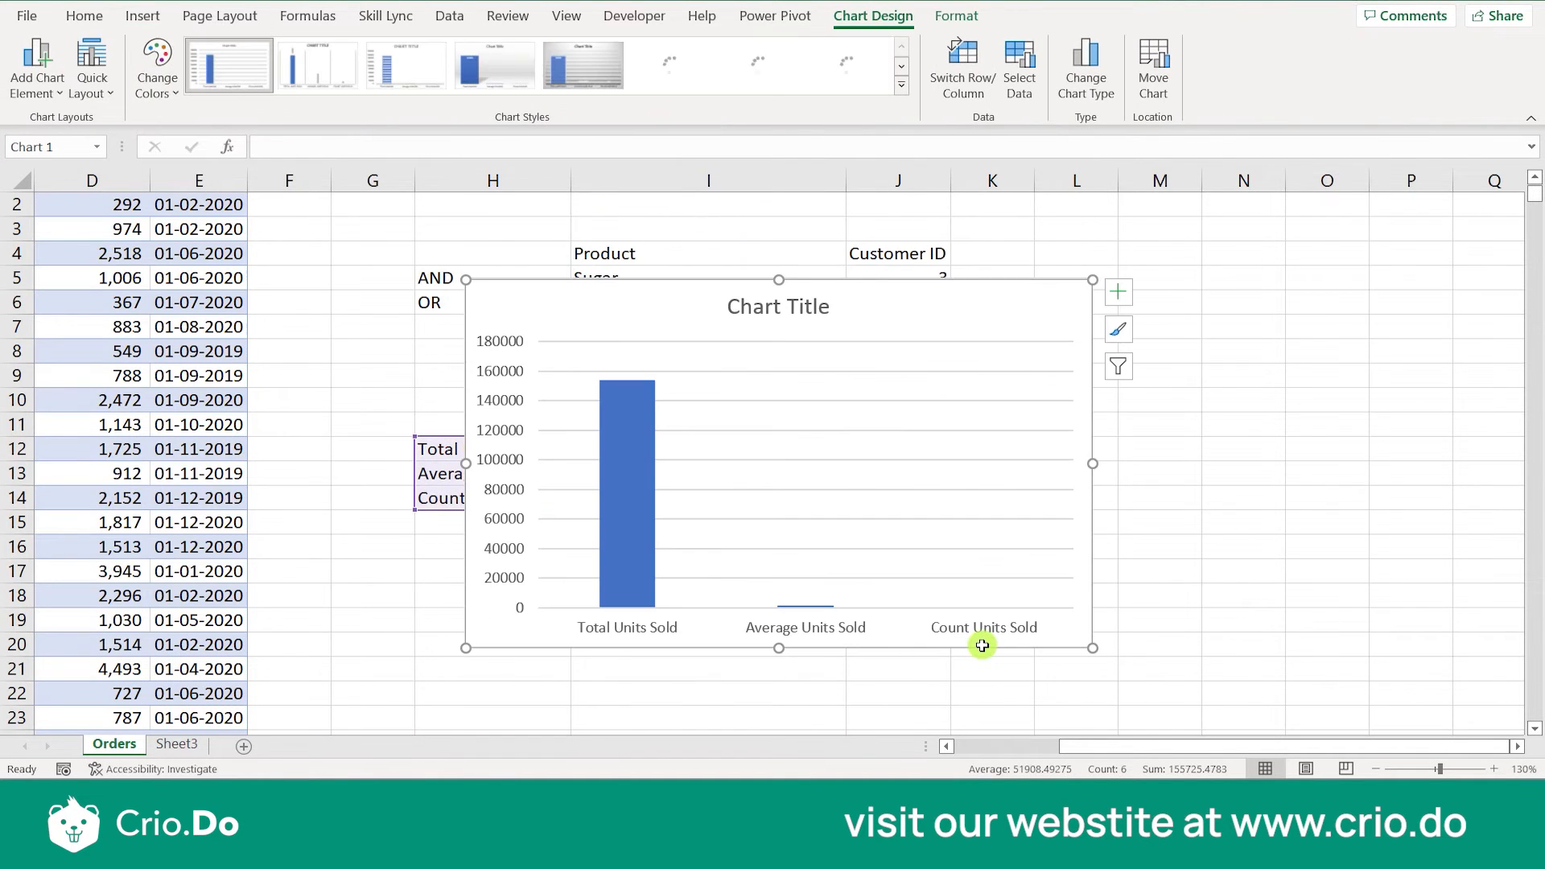
- Try moving the column chart aside and try out several chart styles on it
mouse_move(885, 467)
left_mouse_down()
mouse_move(1233, 433)
mouse_move(1111, 462)
left_mouse_up()
key("ctrl+z")
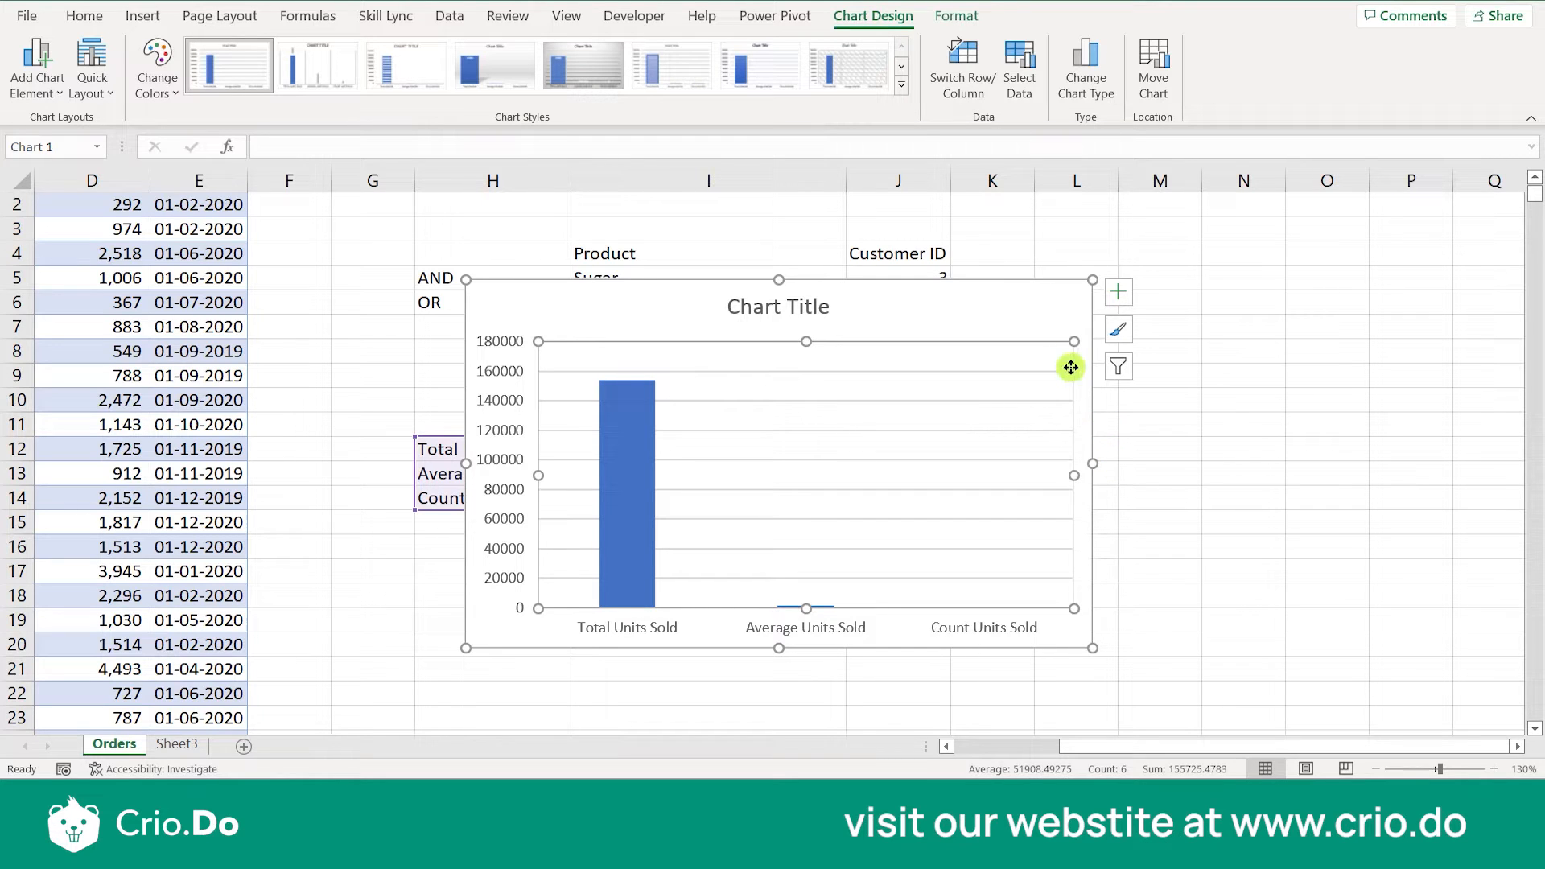
left_click(1036, 320)
left_click(810, 83)
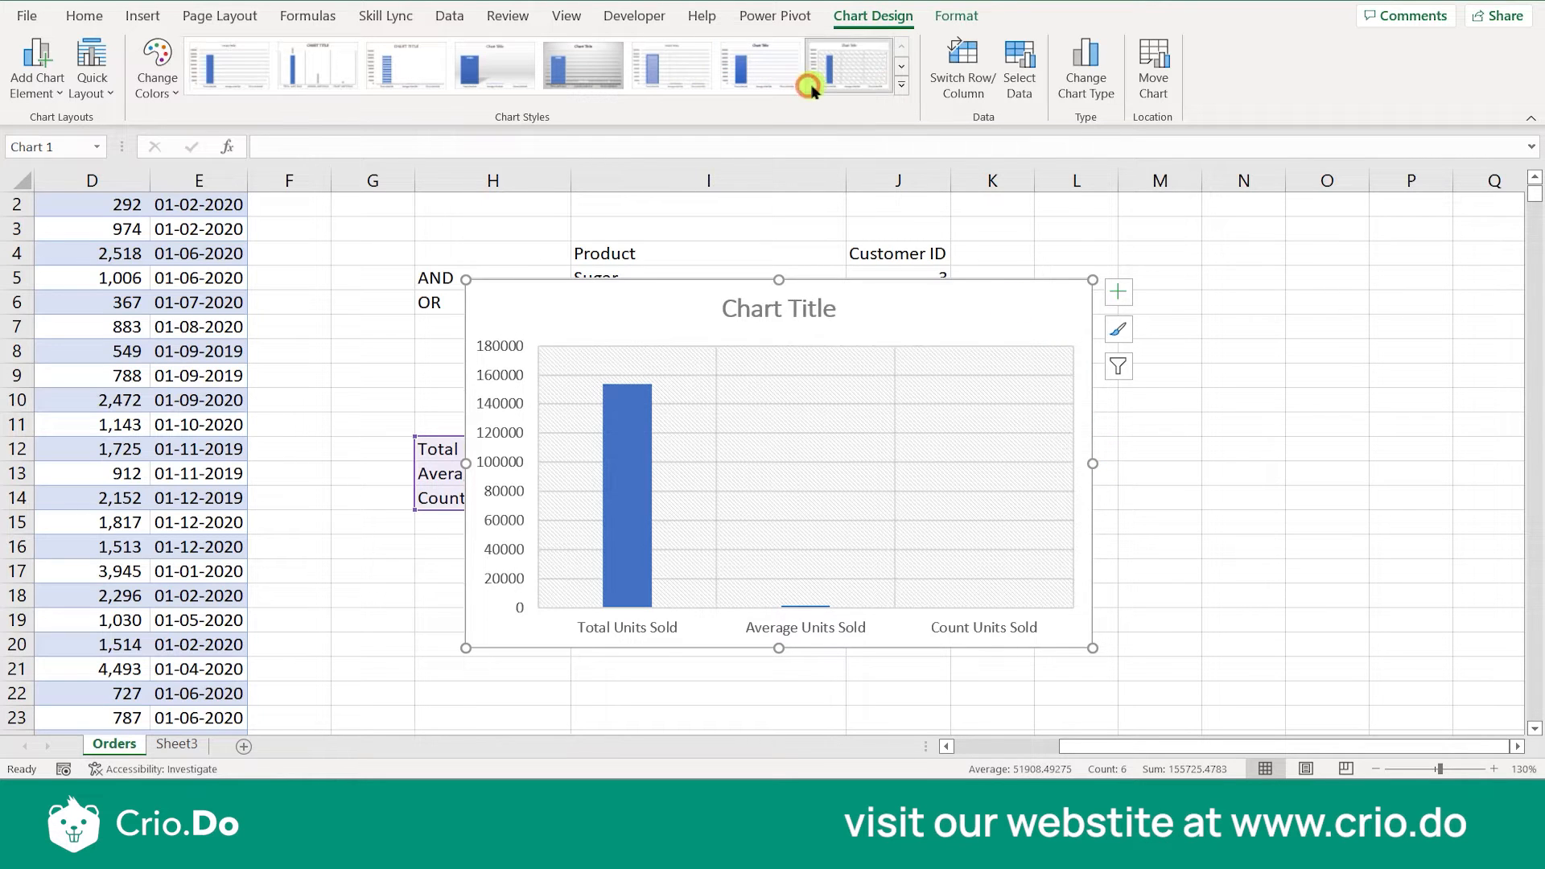
left_click(732, 80)
left_click(644, 76)
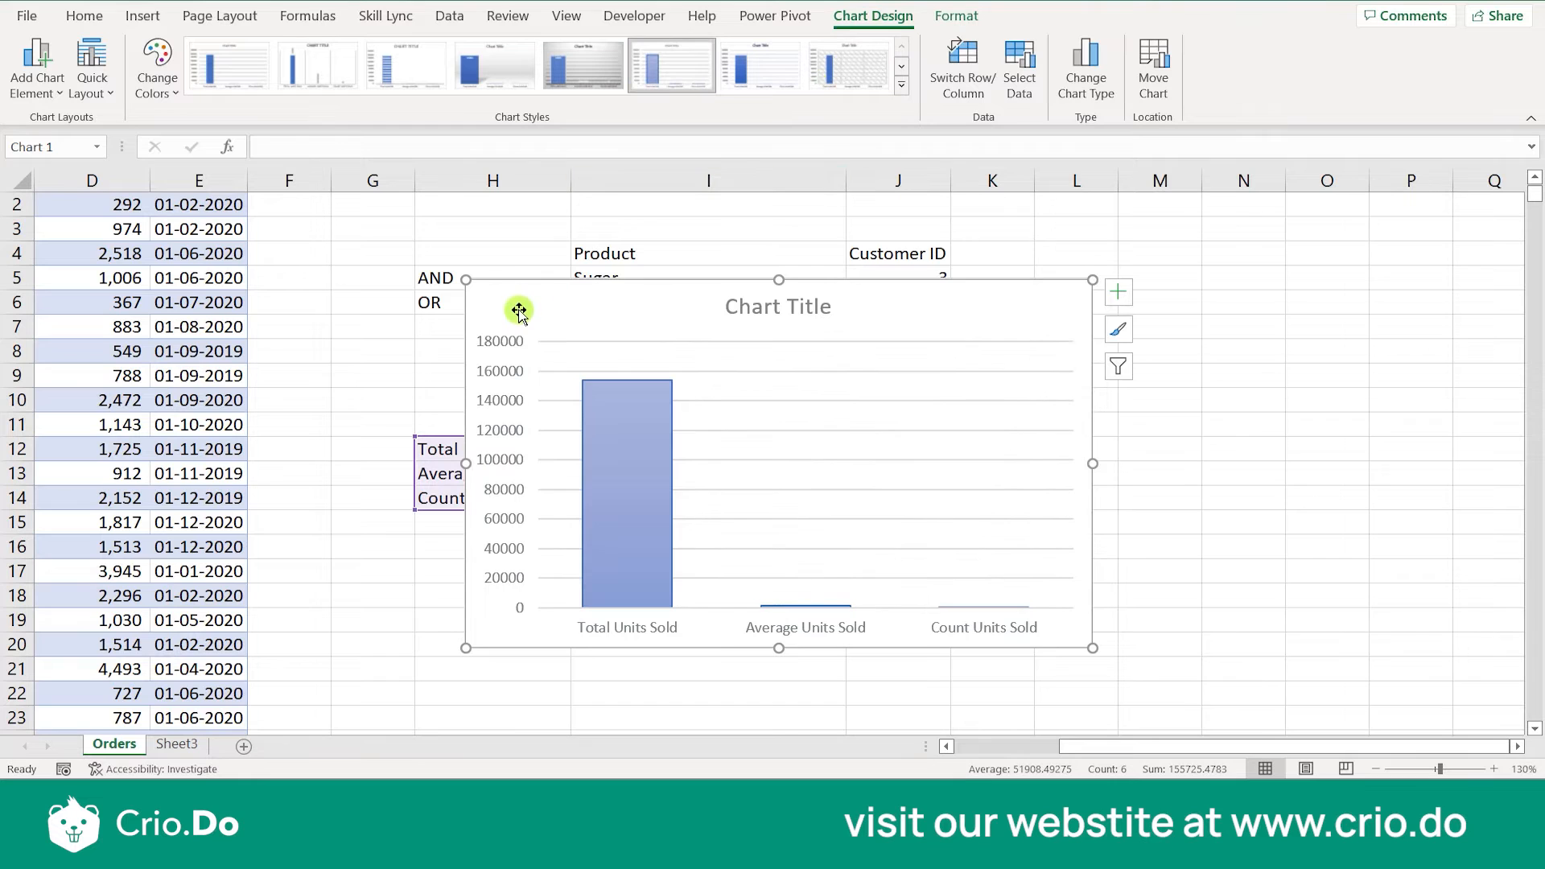
- Delete the column chart from the Orders sheet
key("Delete")
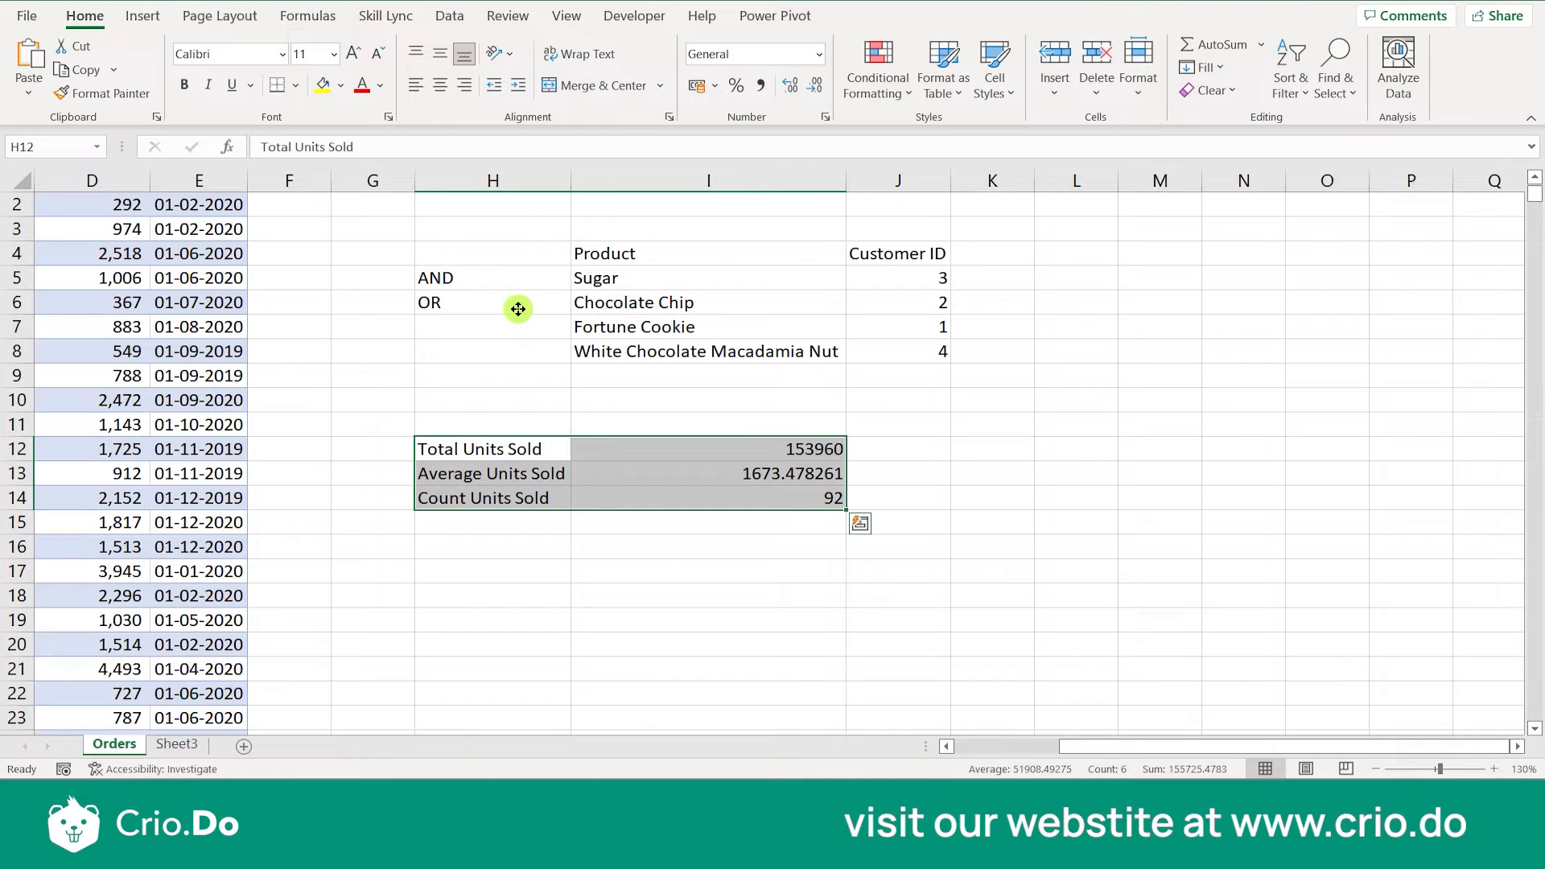
left_click(1039, 463)
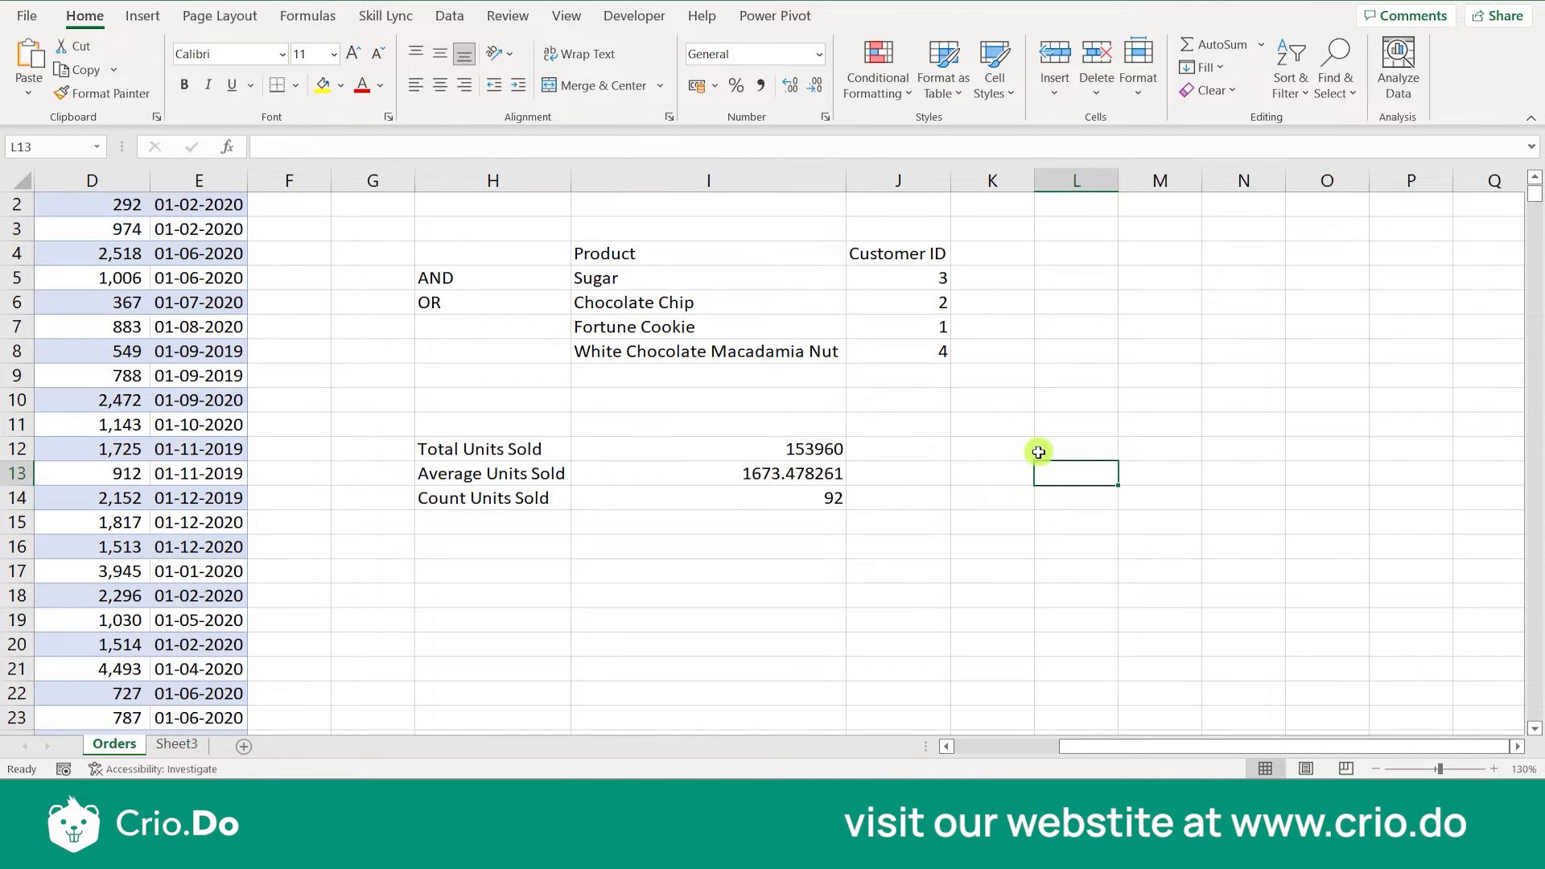
- Start a trial formula in K12 to read the descriptions of the DCOUNT, DCOUNTA and DMAX functions, and clear it
left_click(1022, 450)
type("=")
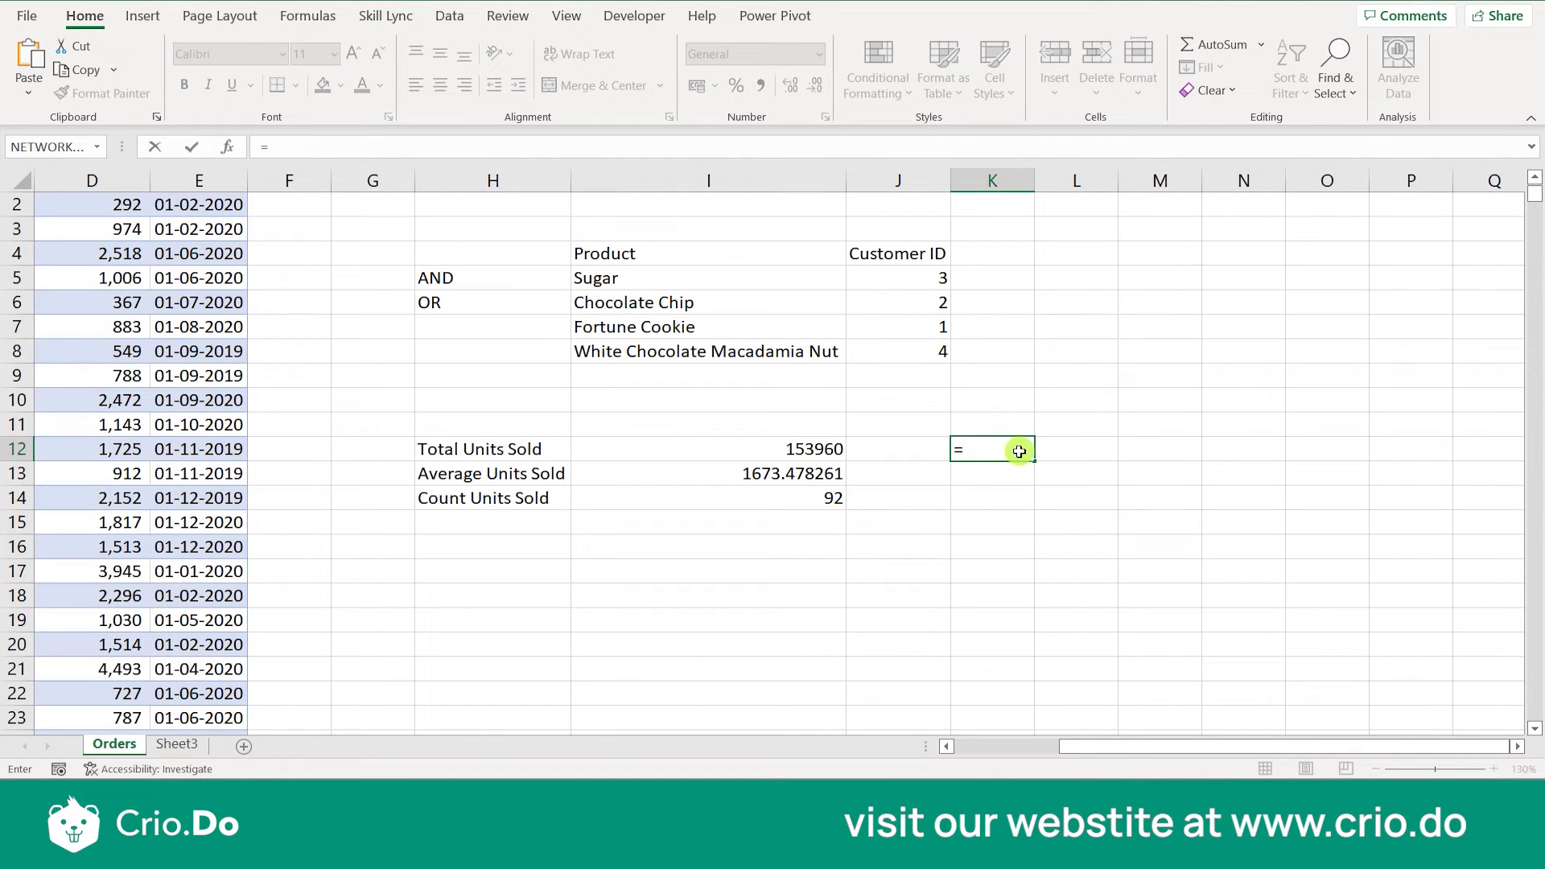
type("D")
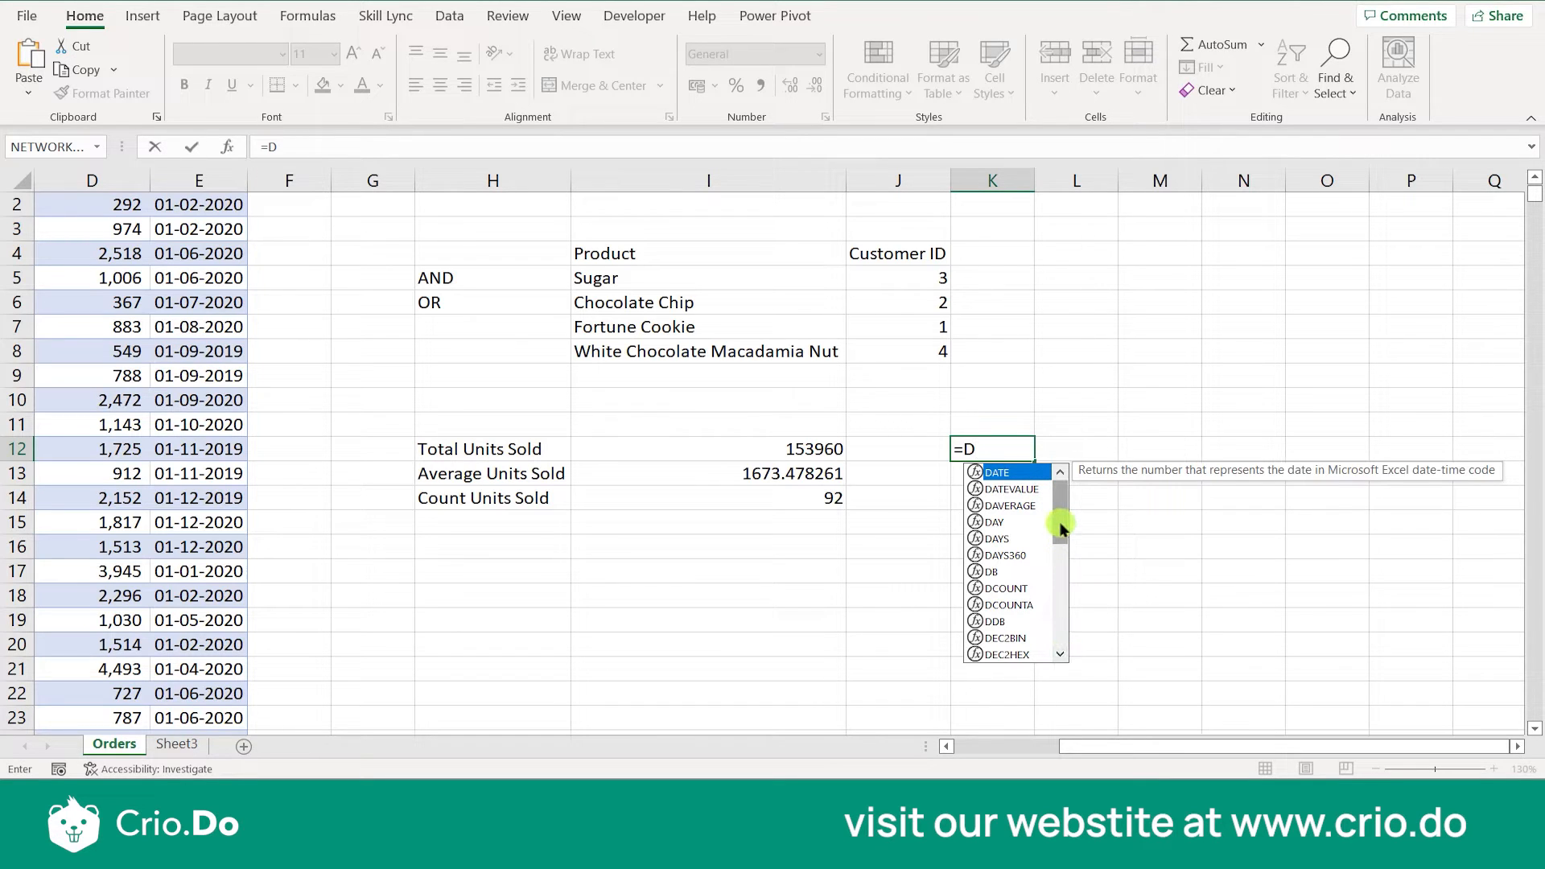
scroll(1059, 521, "down", 2)
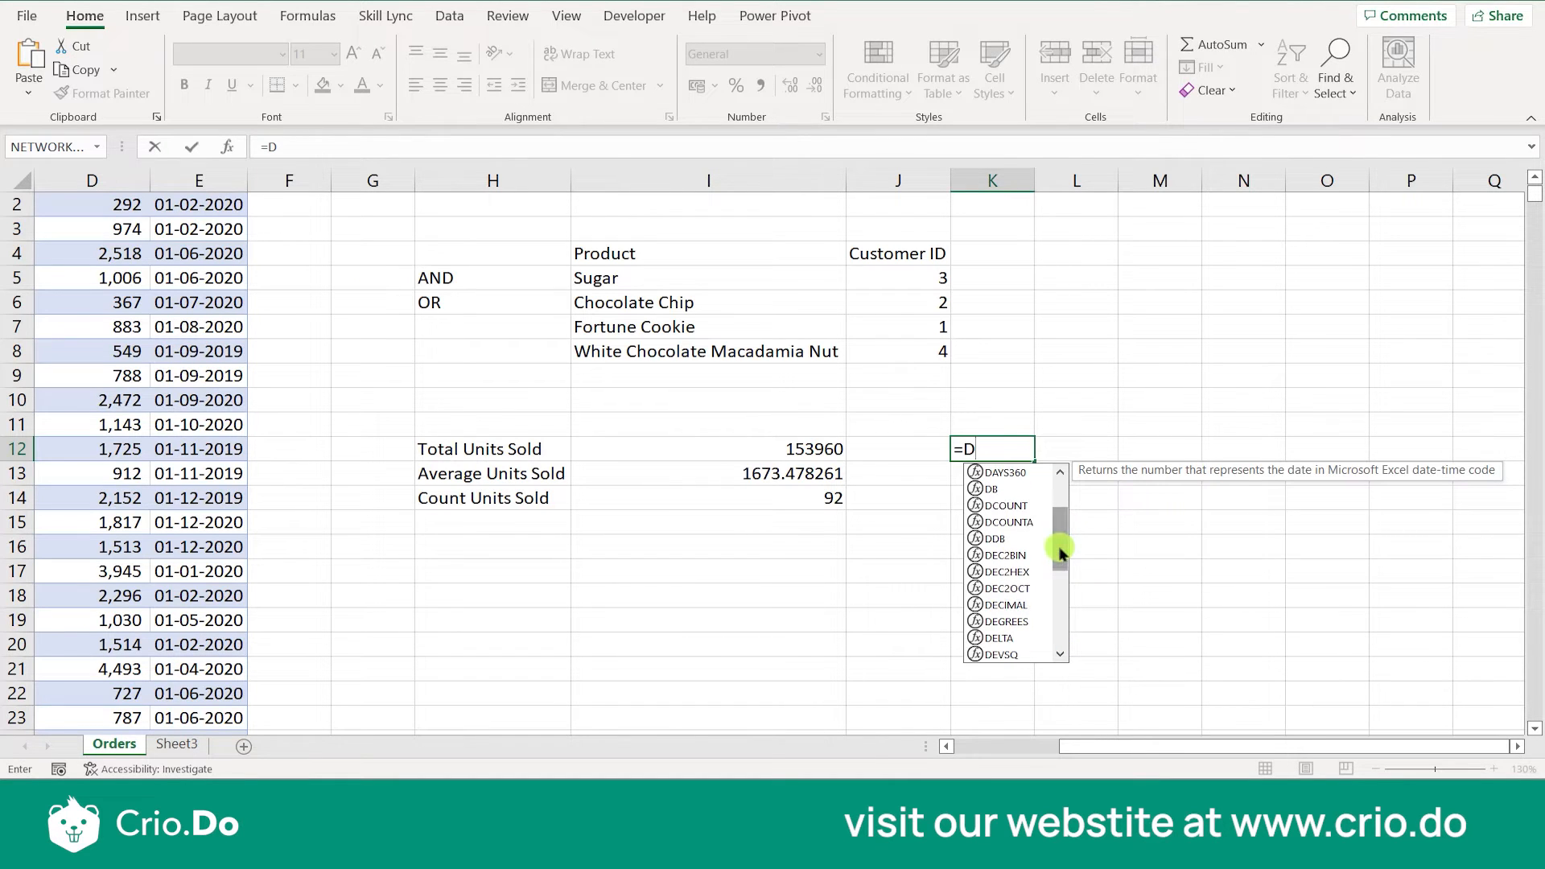
left_click(1017, 507)
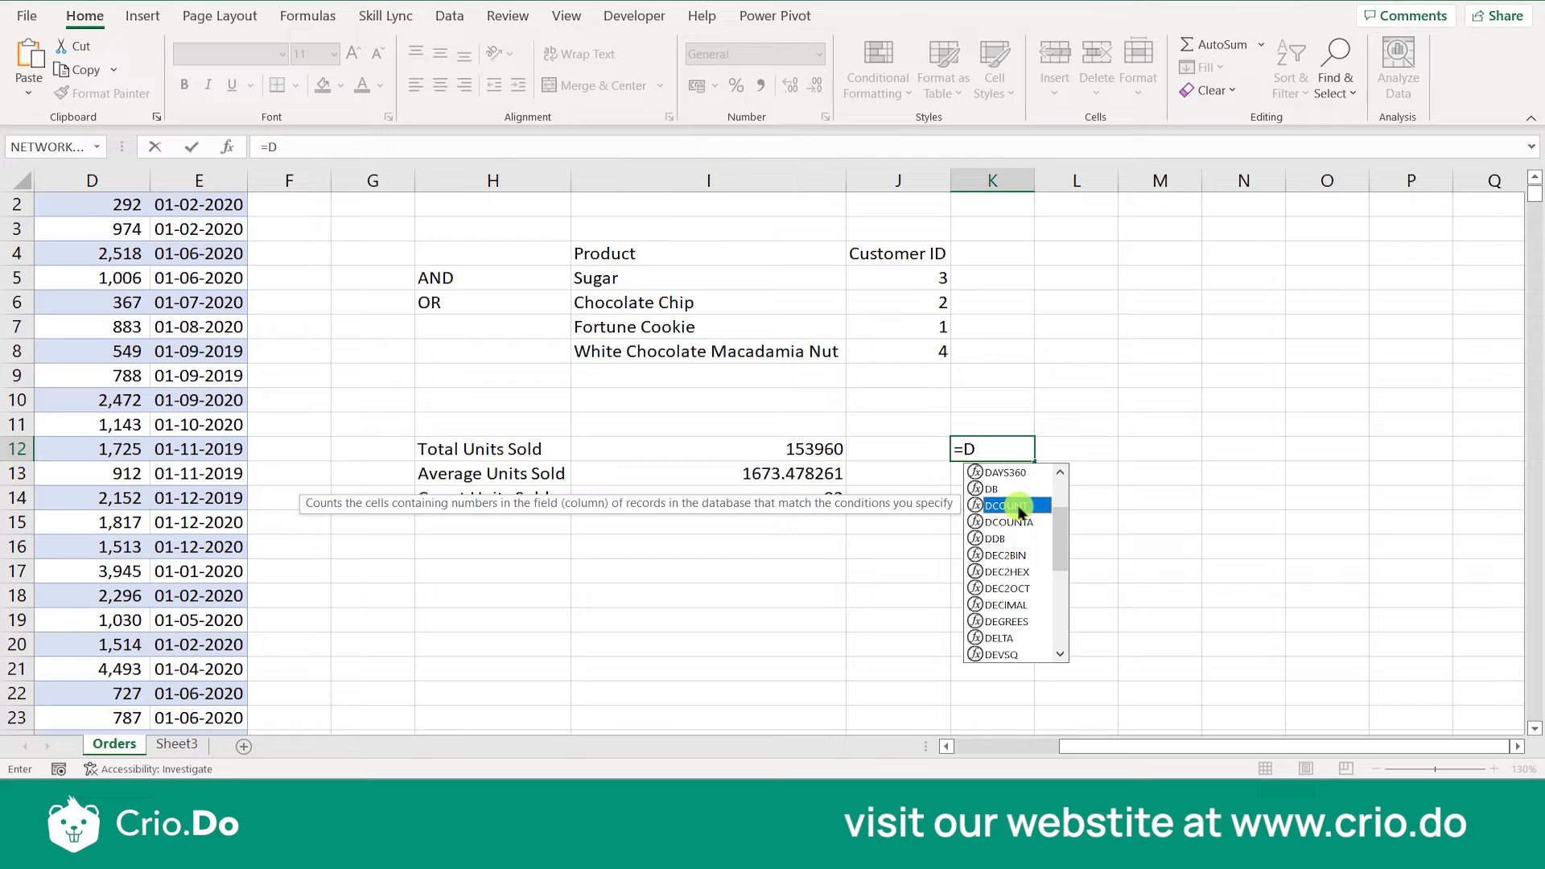
left_click(1019, 522)
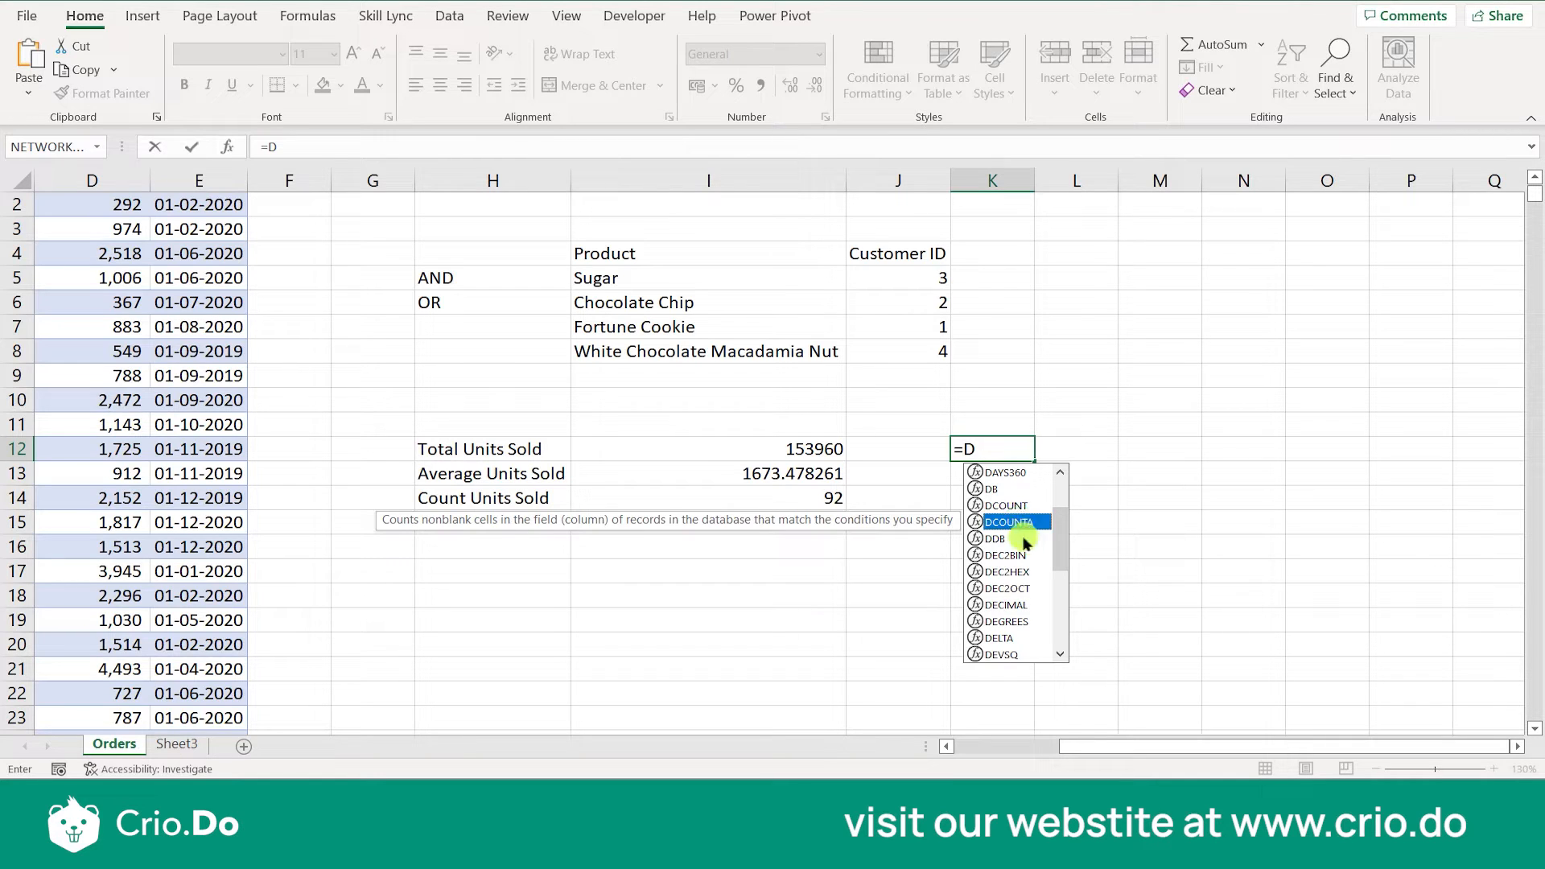
left_click_drag(1062, 527, 1058, 576)
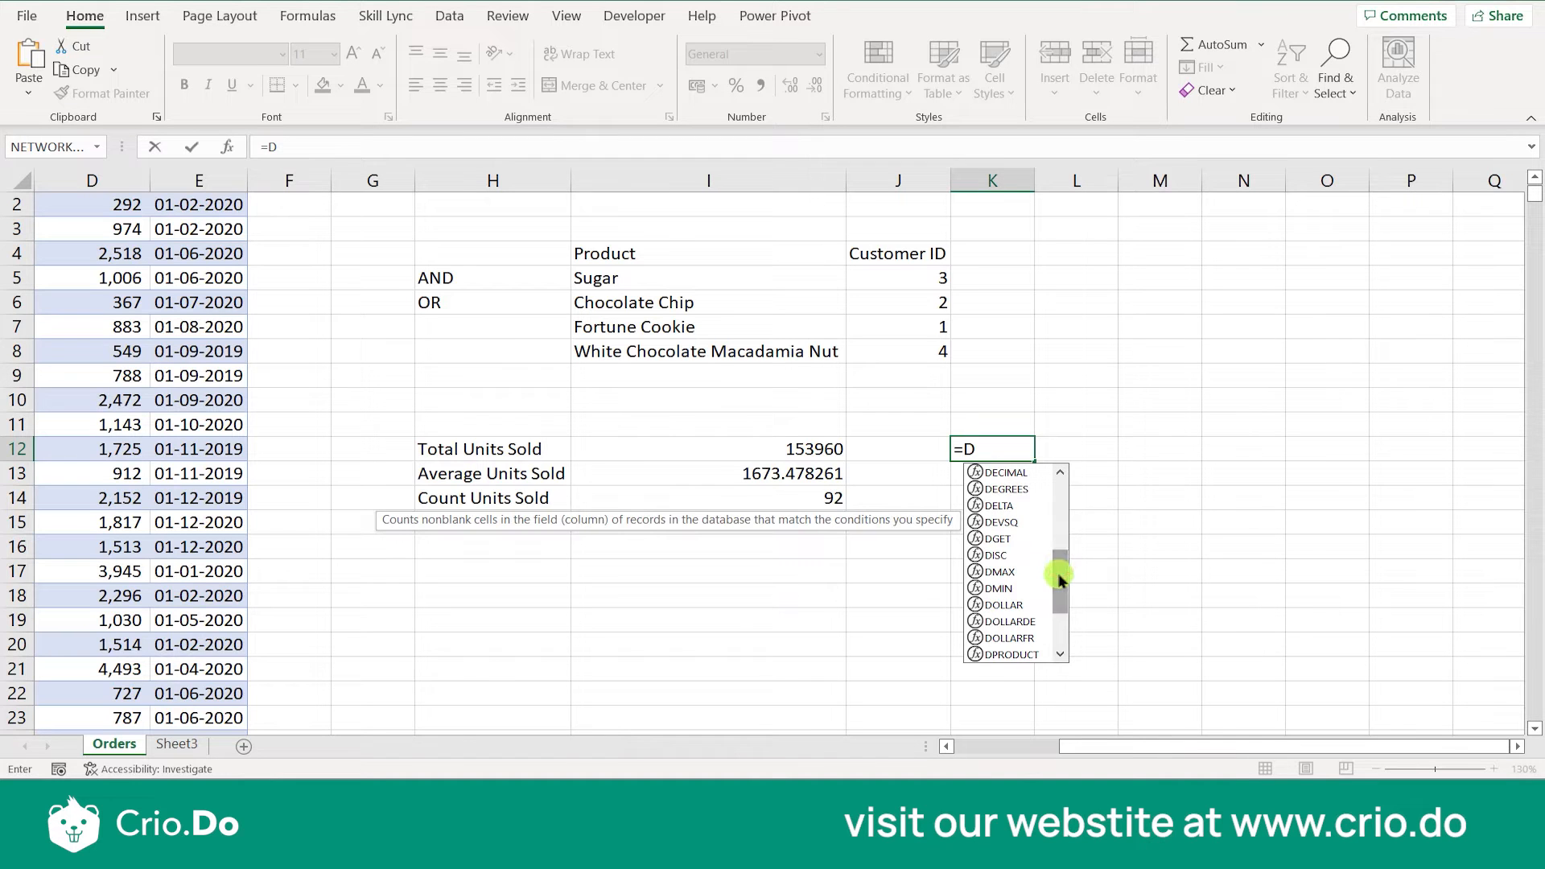
left_click(1002, 571)
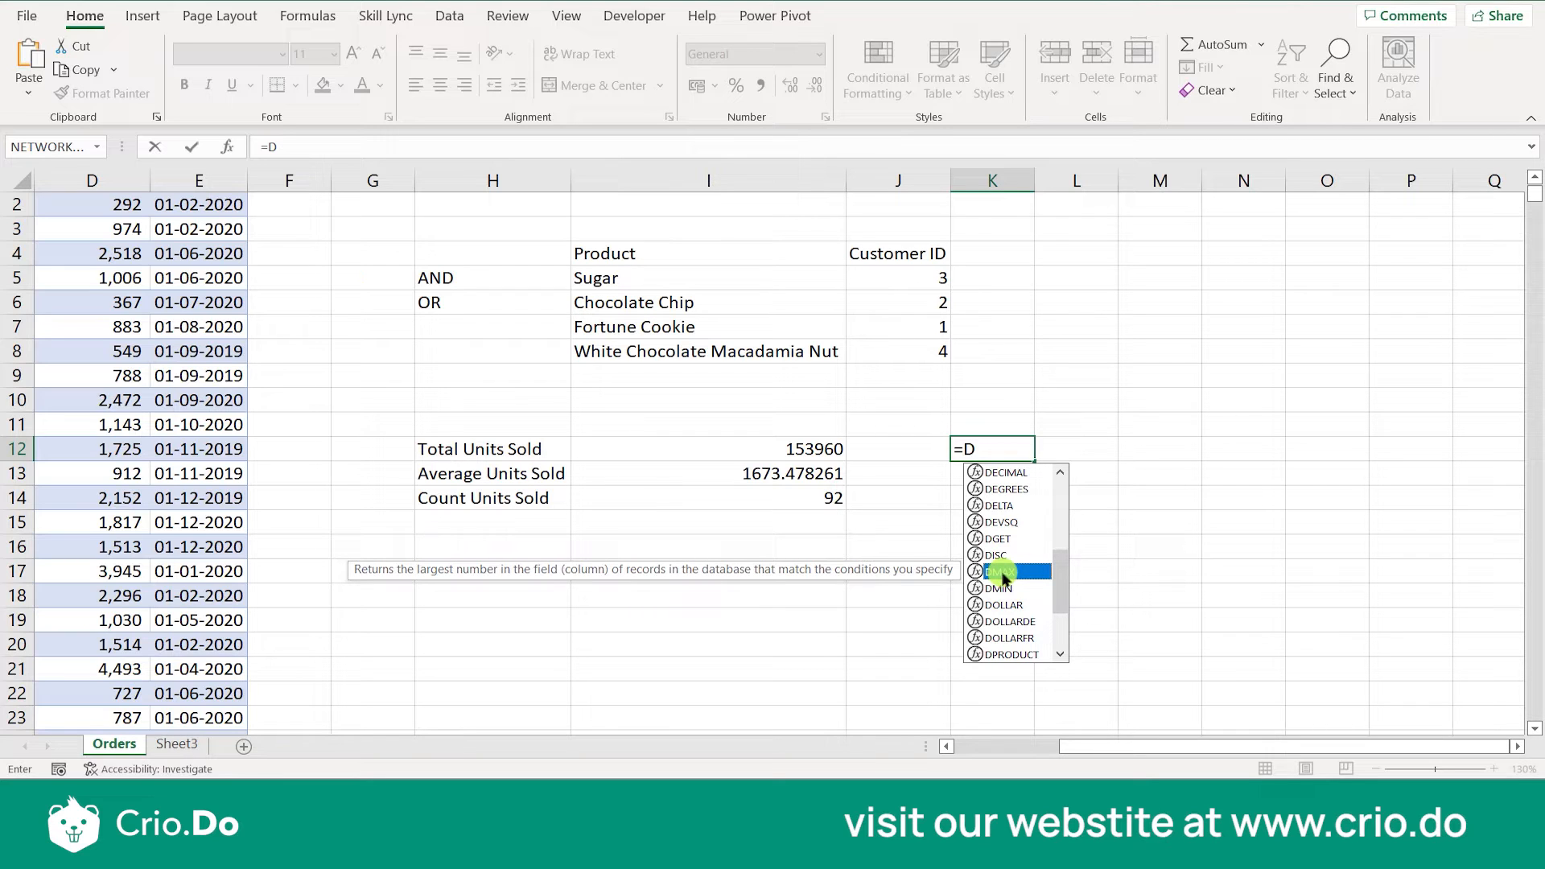
key("Escape")
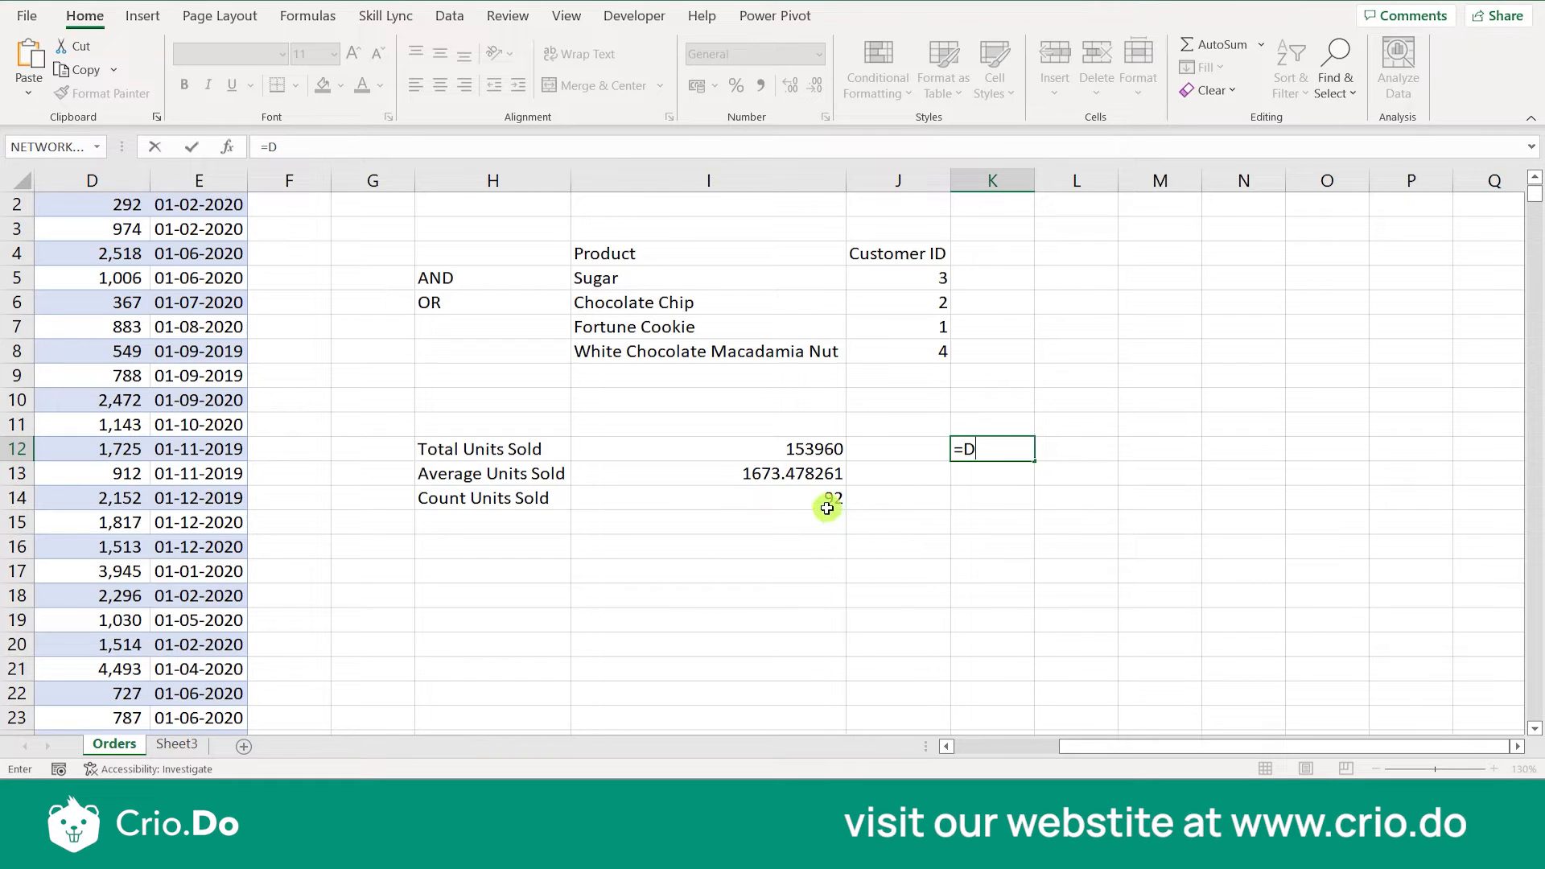
key("BackSpace")
key("BackSpace")
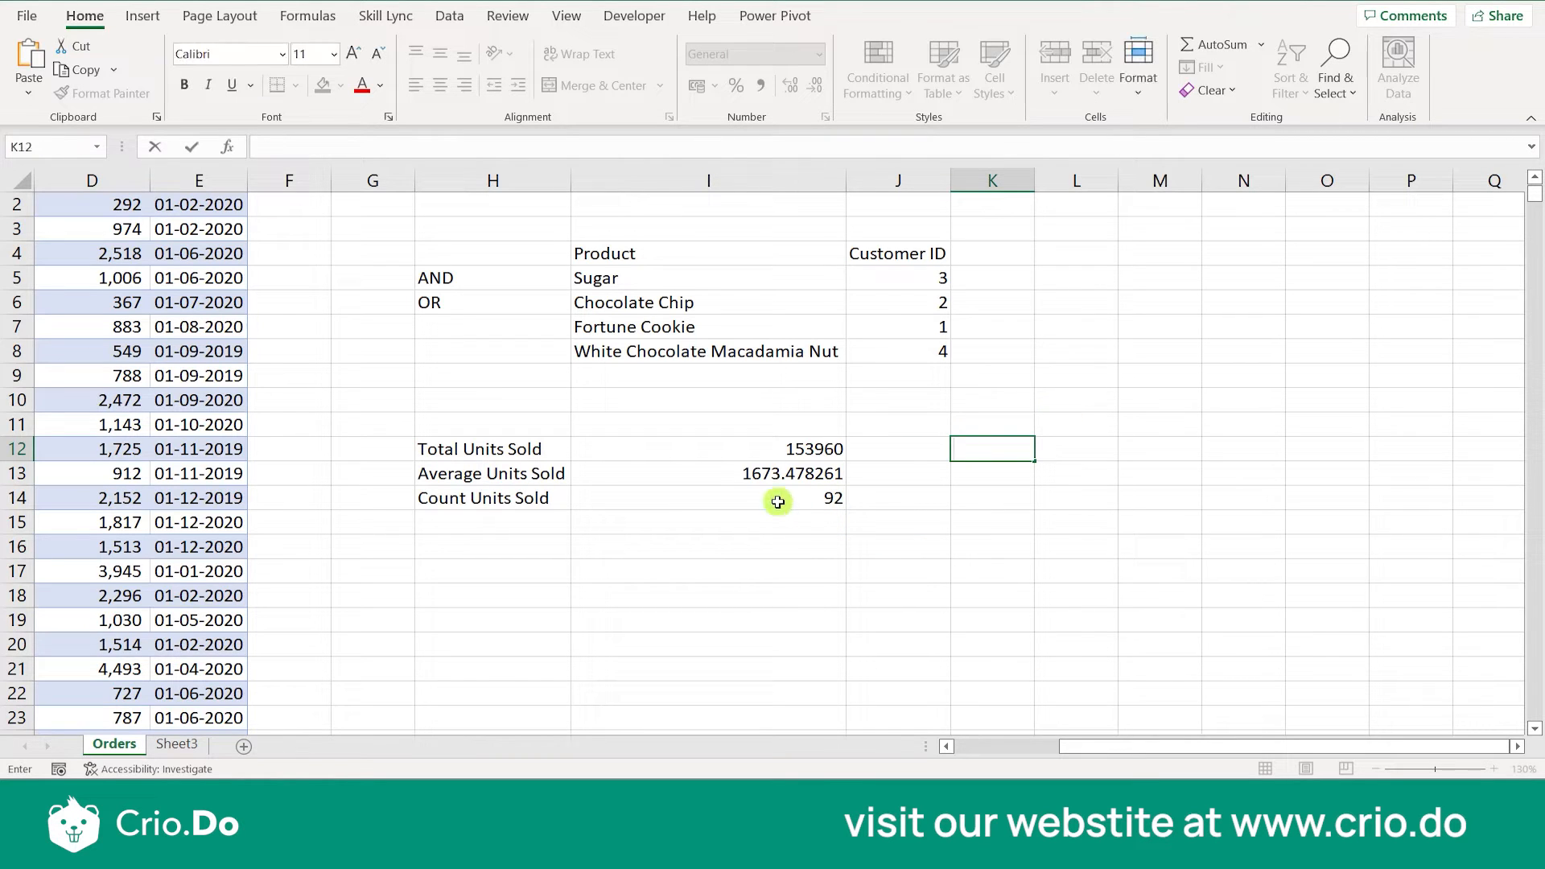
- Copy the DAVERAGE formula from I13 into I15
left_click(789, 473)
key("ctrl+c")
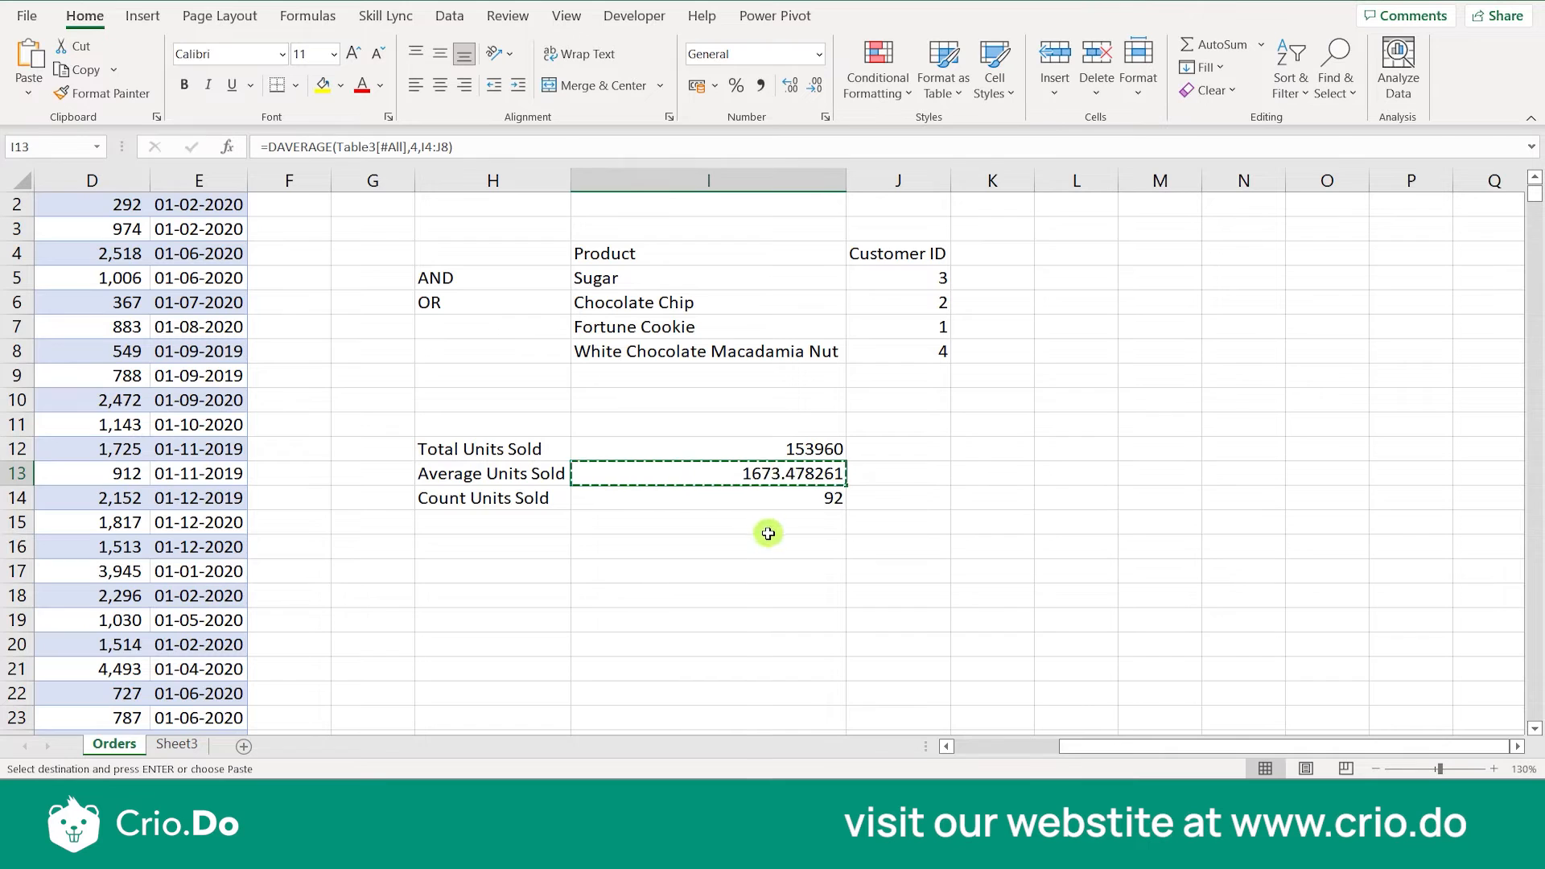
left_click(765, 528)
key("ctrl+v")
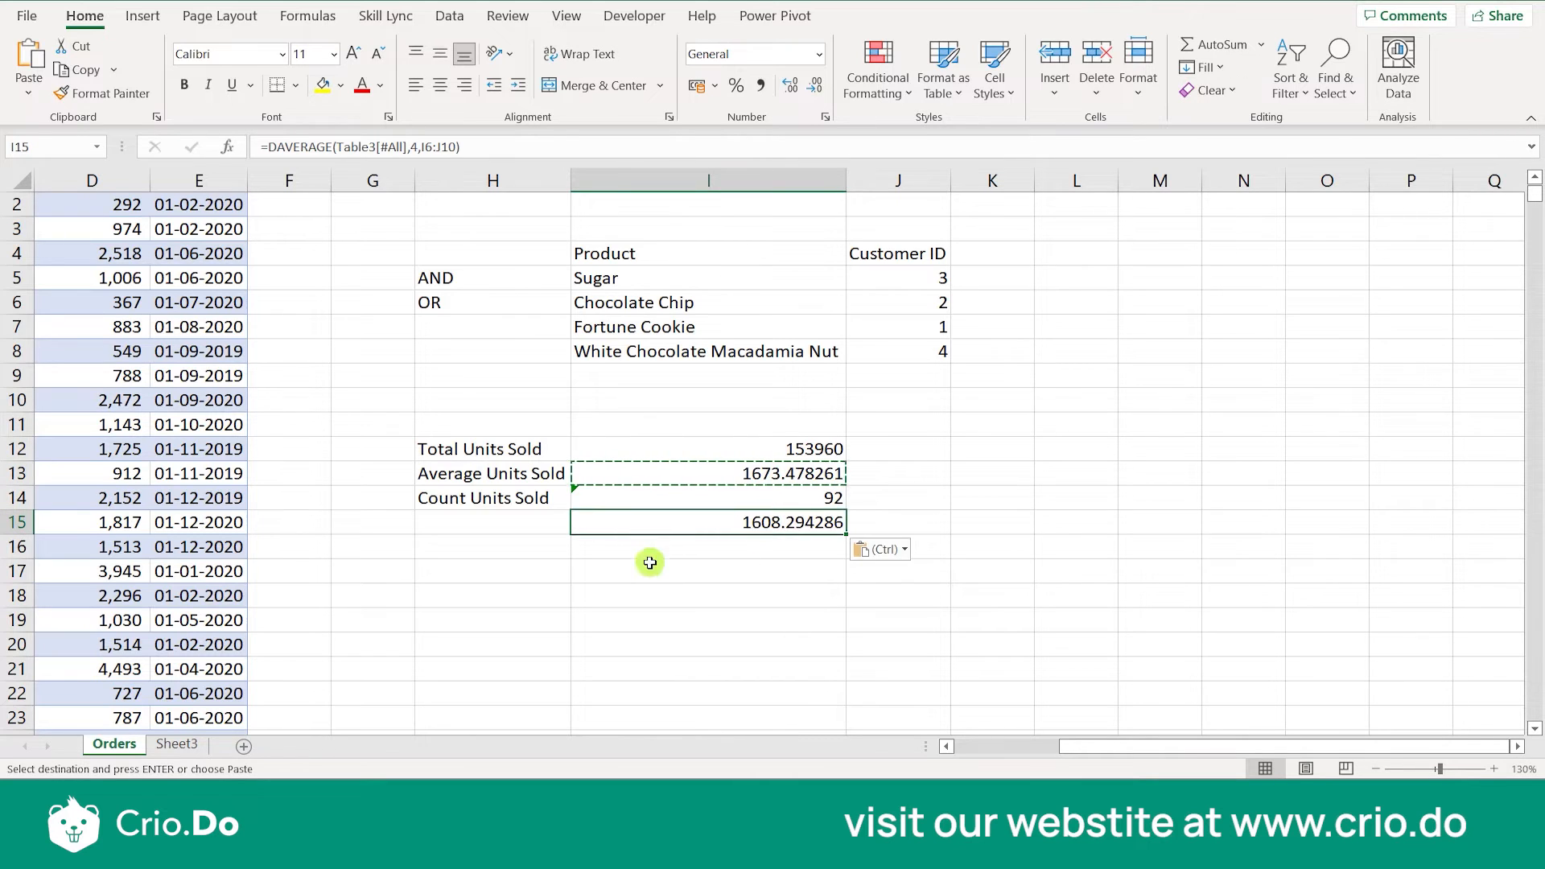
- Label H15 "Maximum Value Units Sold" and autofit the width of column H
left_click(541, 523)
type("m")
key("BackSpace")
type("Max imum Value U")
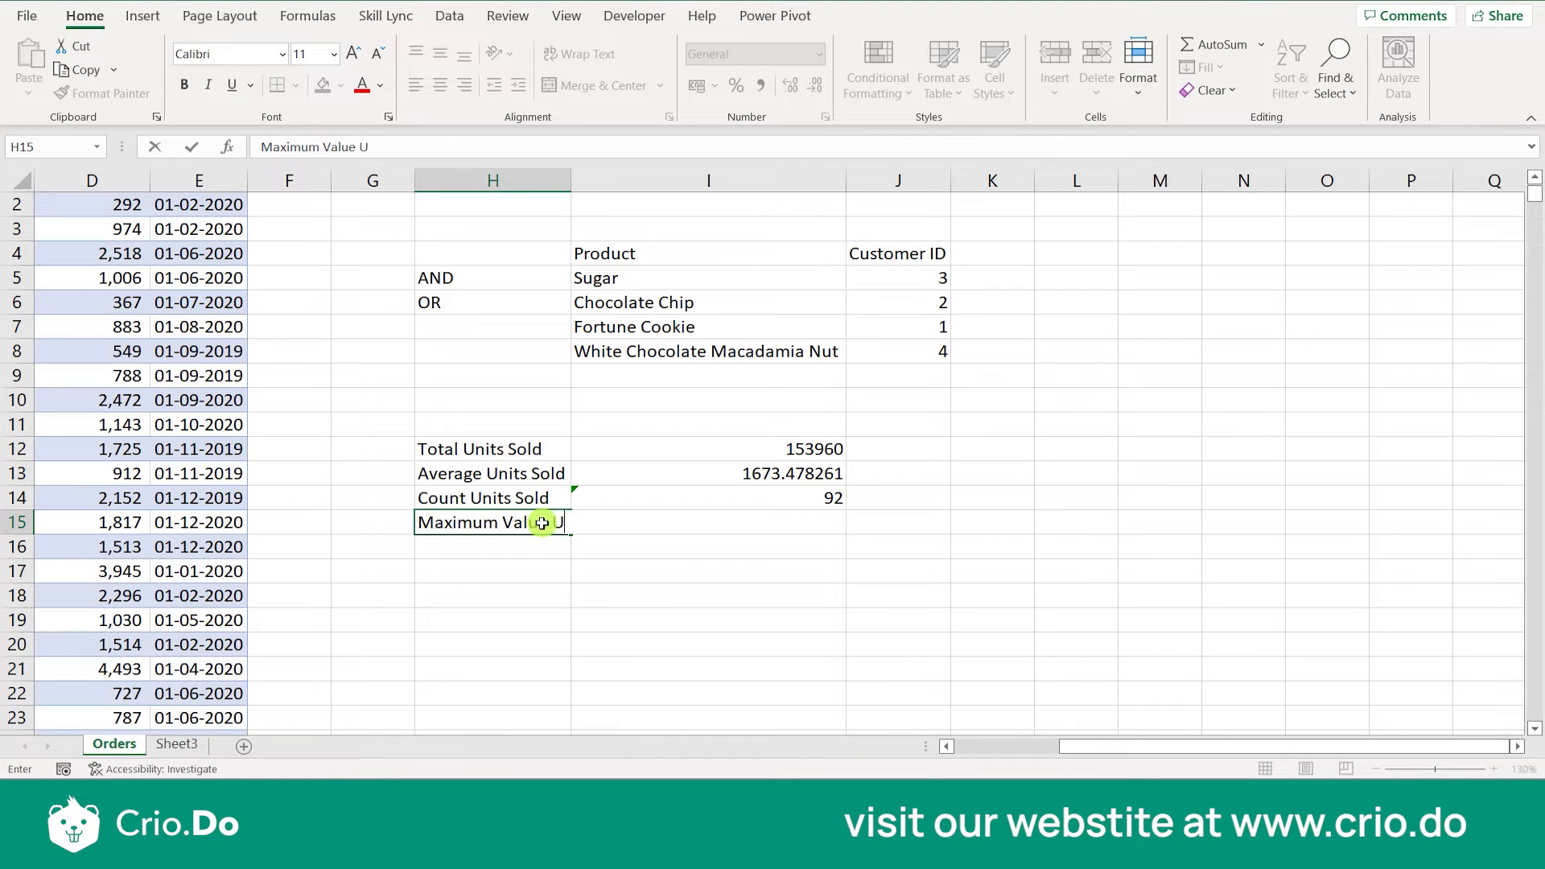
type("nits Sold")
left_click(596, 689)
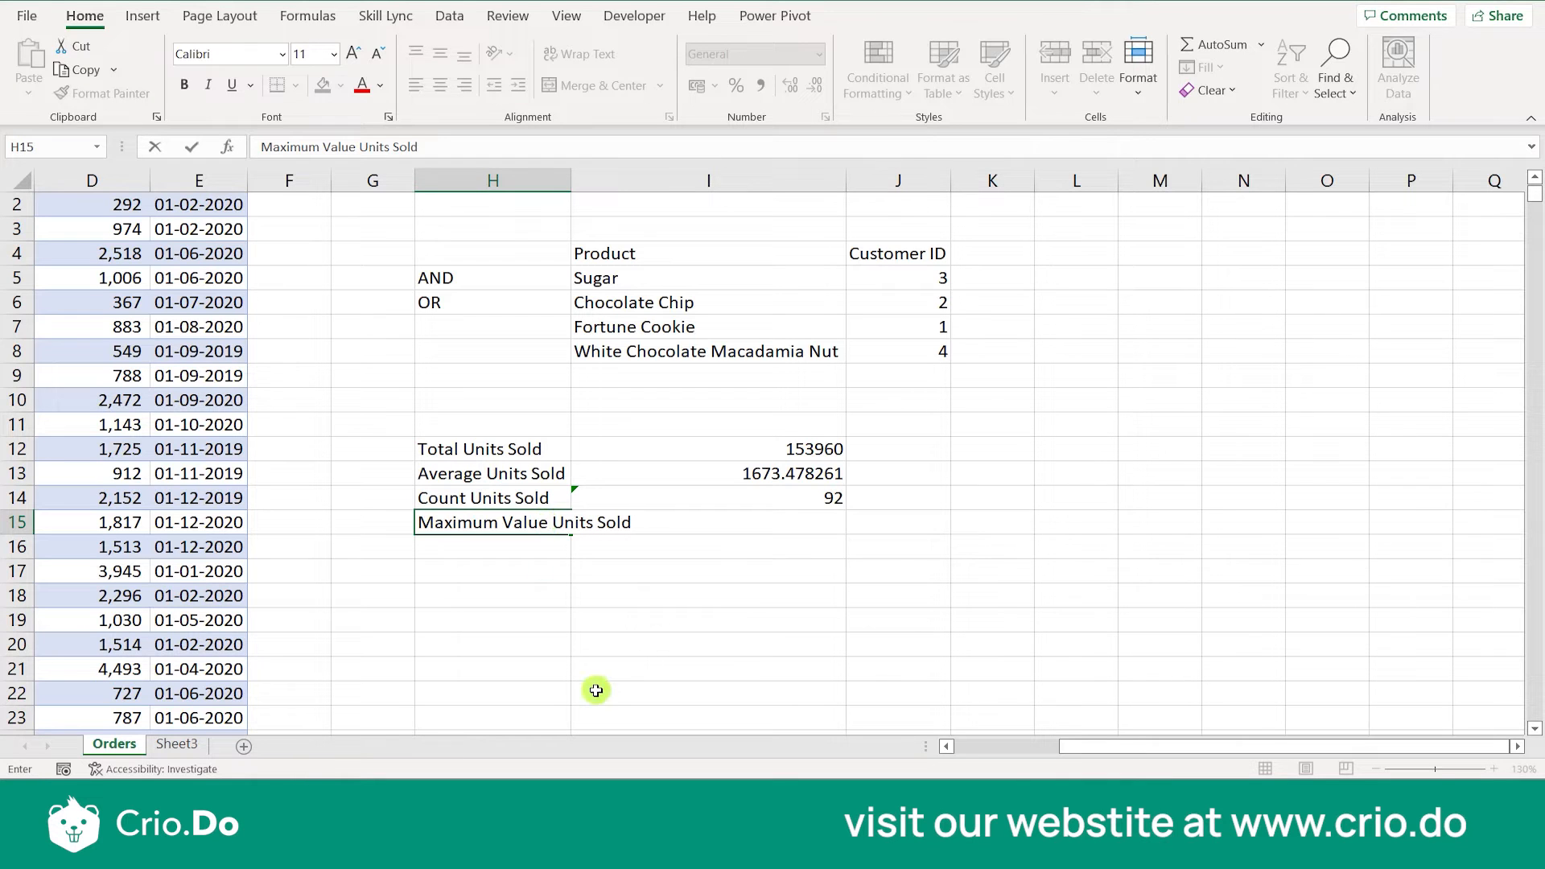
double_click(570, 181)
- Ignore the inconsistent formula error flagged on the DCOUNT cell I14
double_click(690, 502)
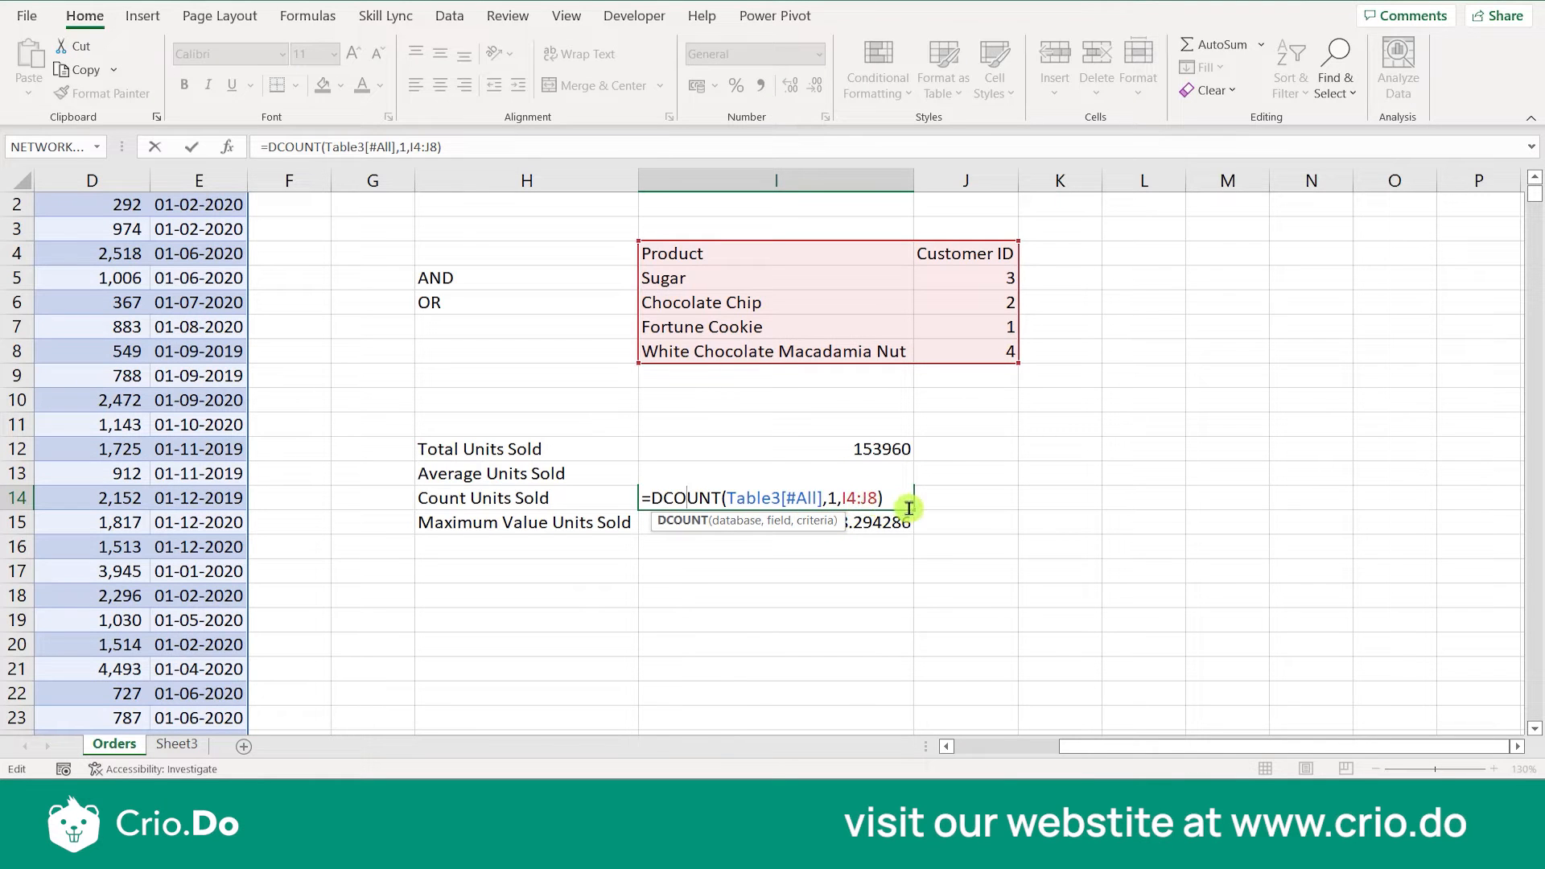
key("Escape")
left_click(616, 502)
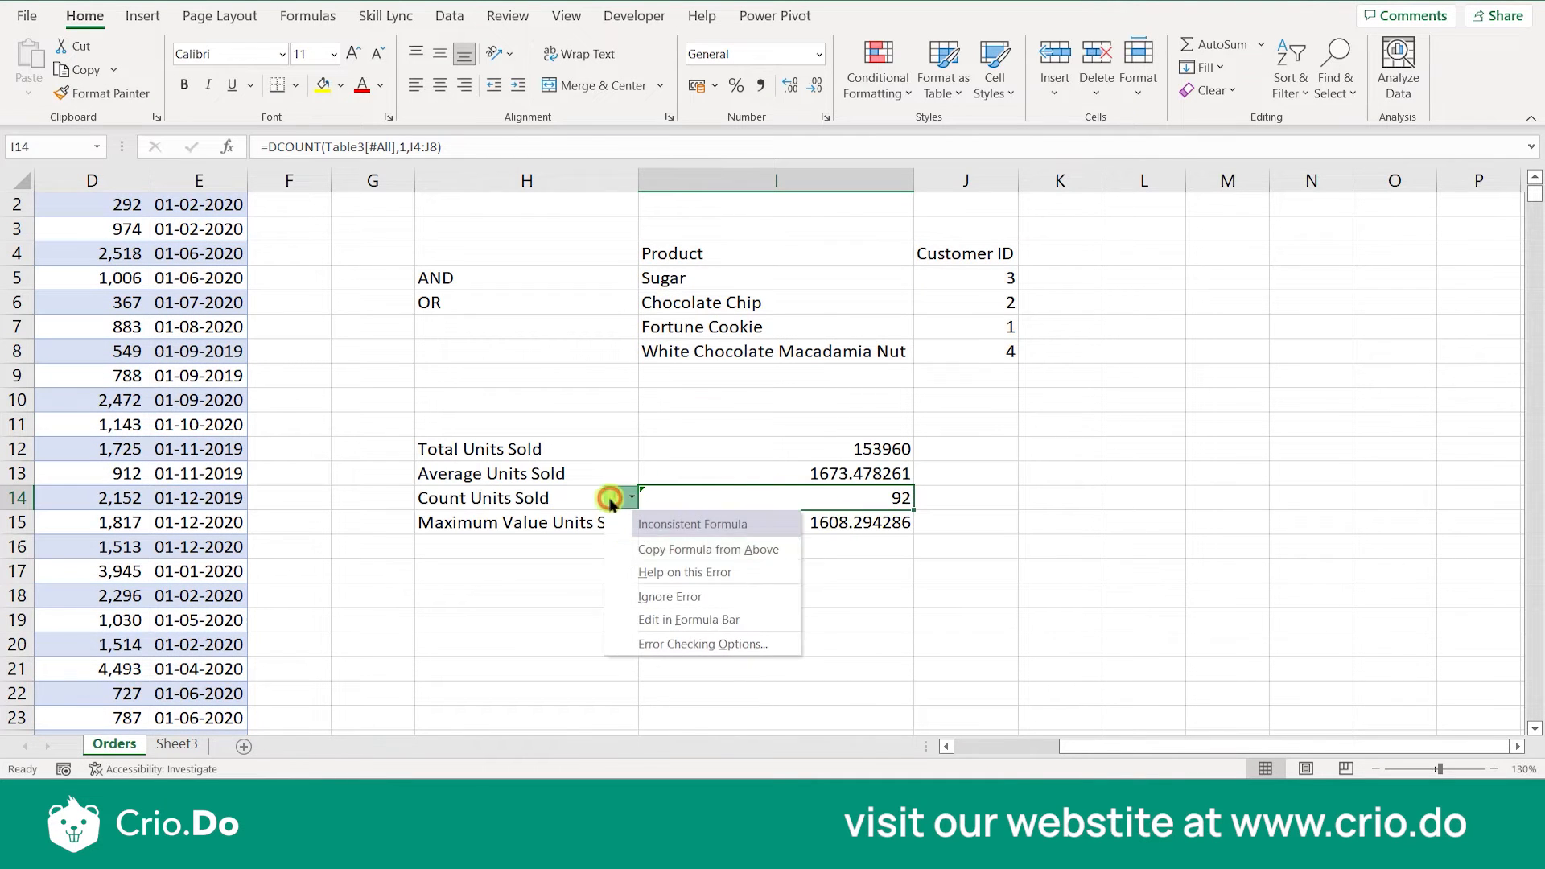
left_click(643, 596)
left_click(771, 596)
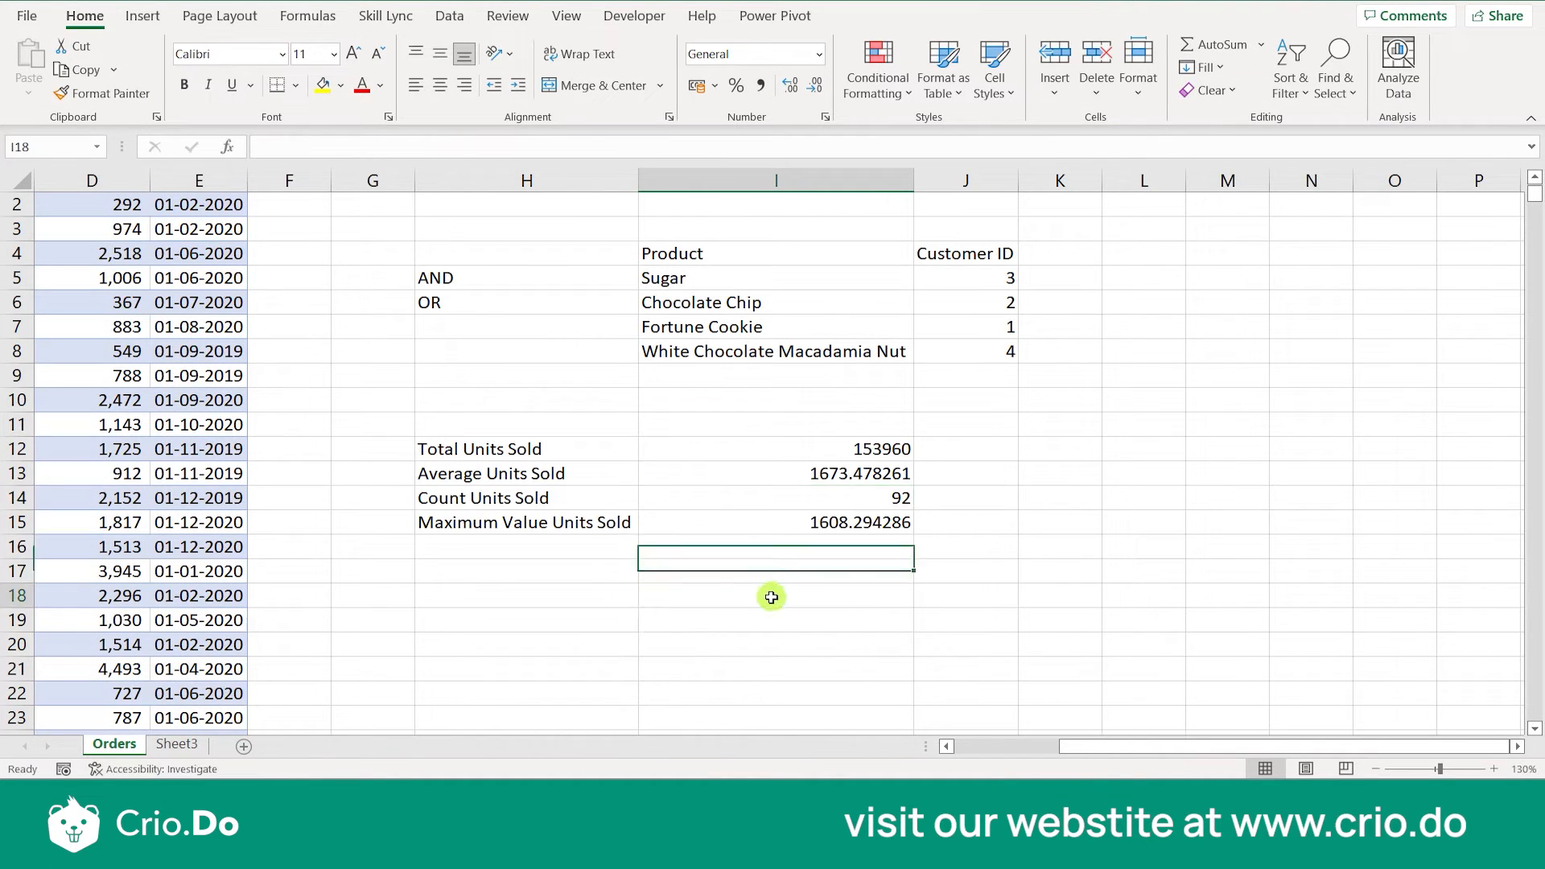
- Change the criteria range of the DAVERAGE formula in I15 to I4:J8
double_click(793, 519)
left_click(903, 522)
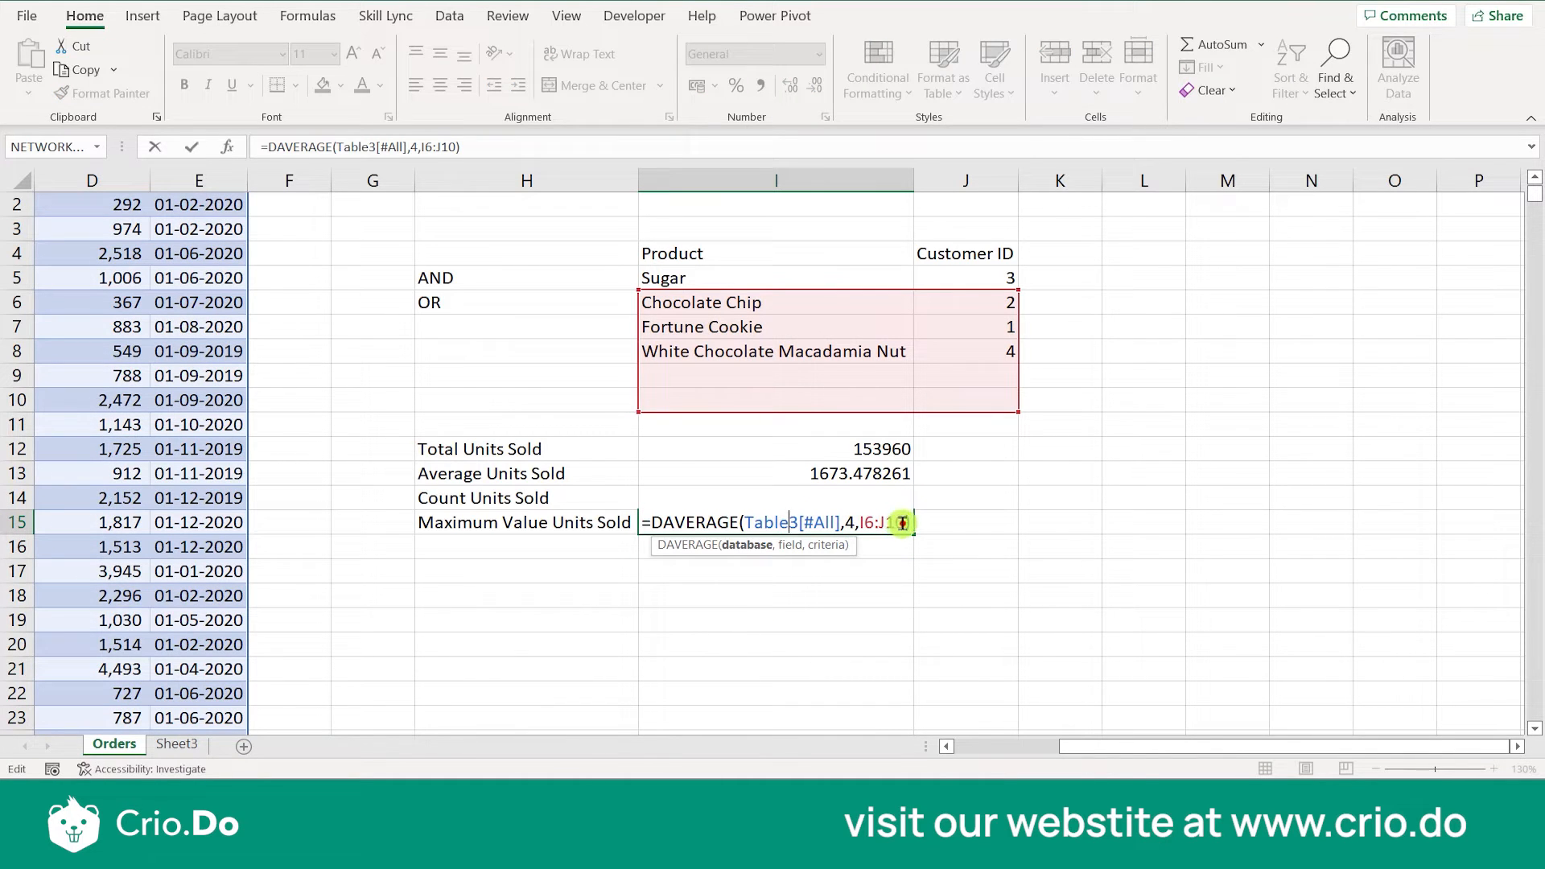
key("BackSpace")
key("BackSpace")
key("BackSpace")
key("BackSpace")
key("BackSpace")
key("BackSpace")
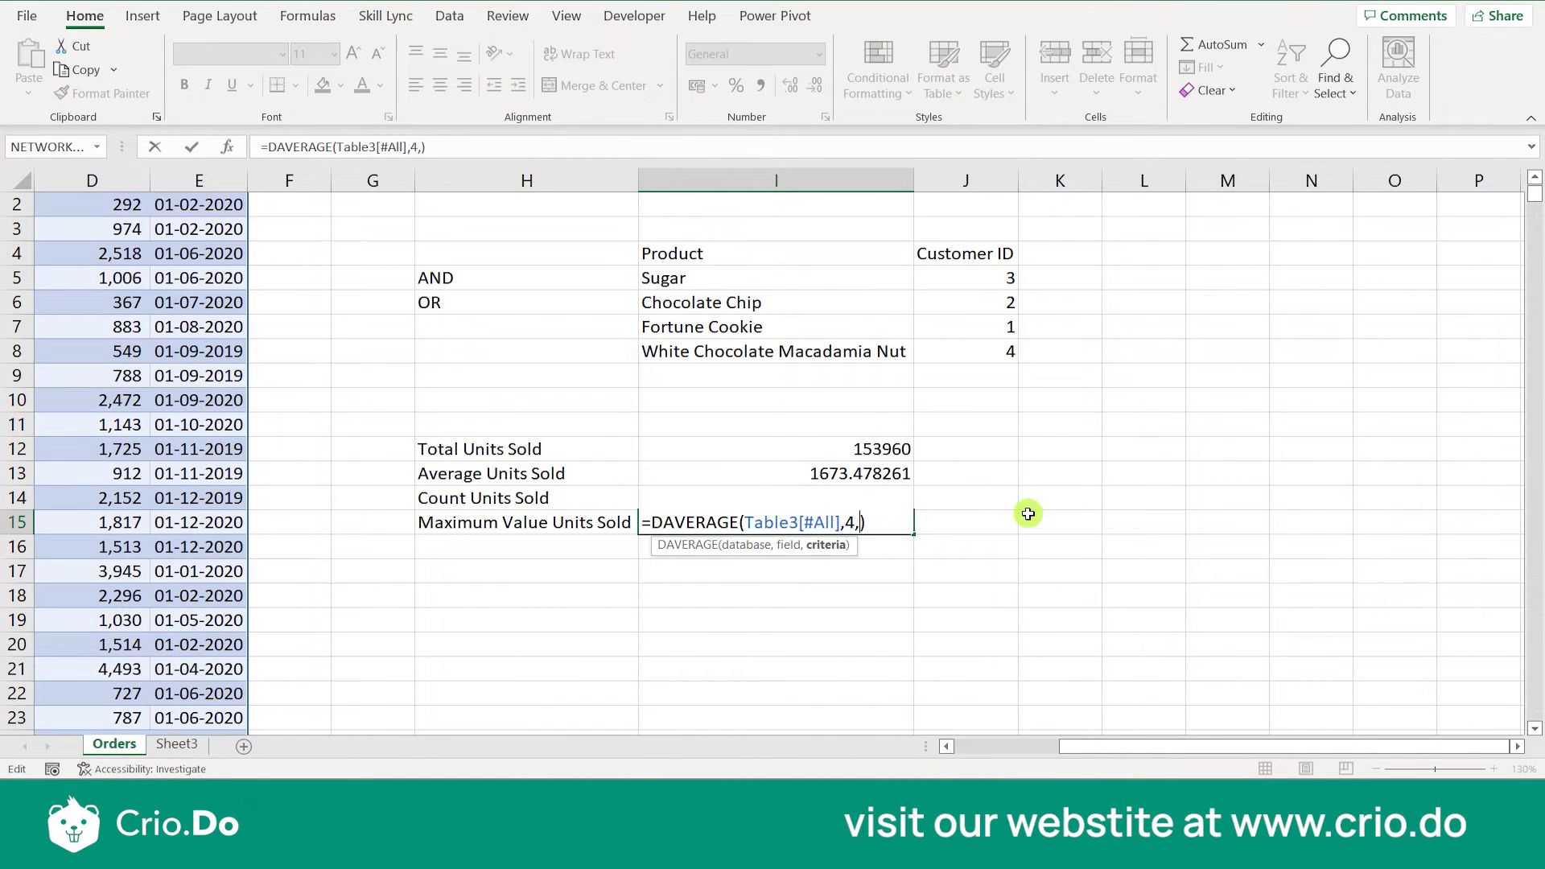
left_click_drag(717, 243, 1007, 356)
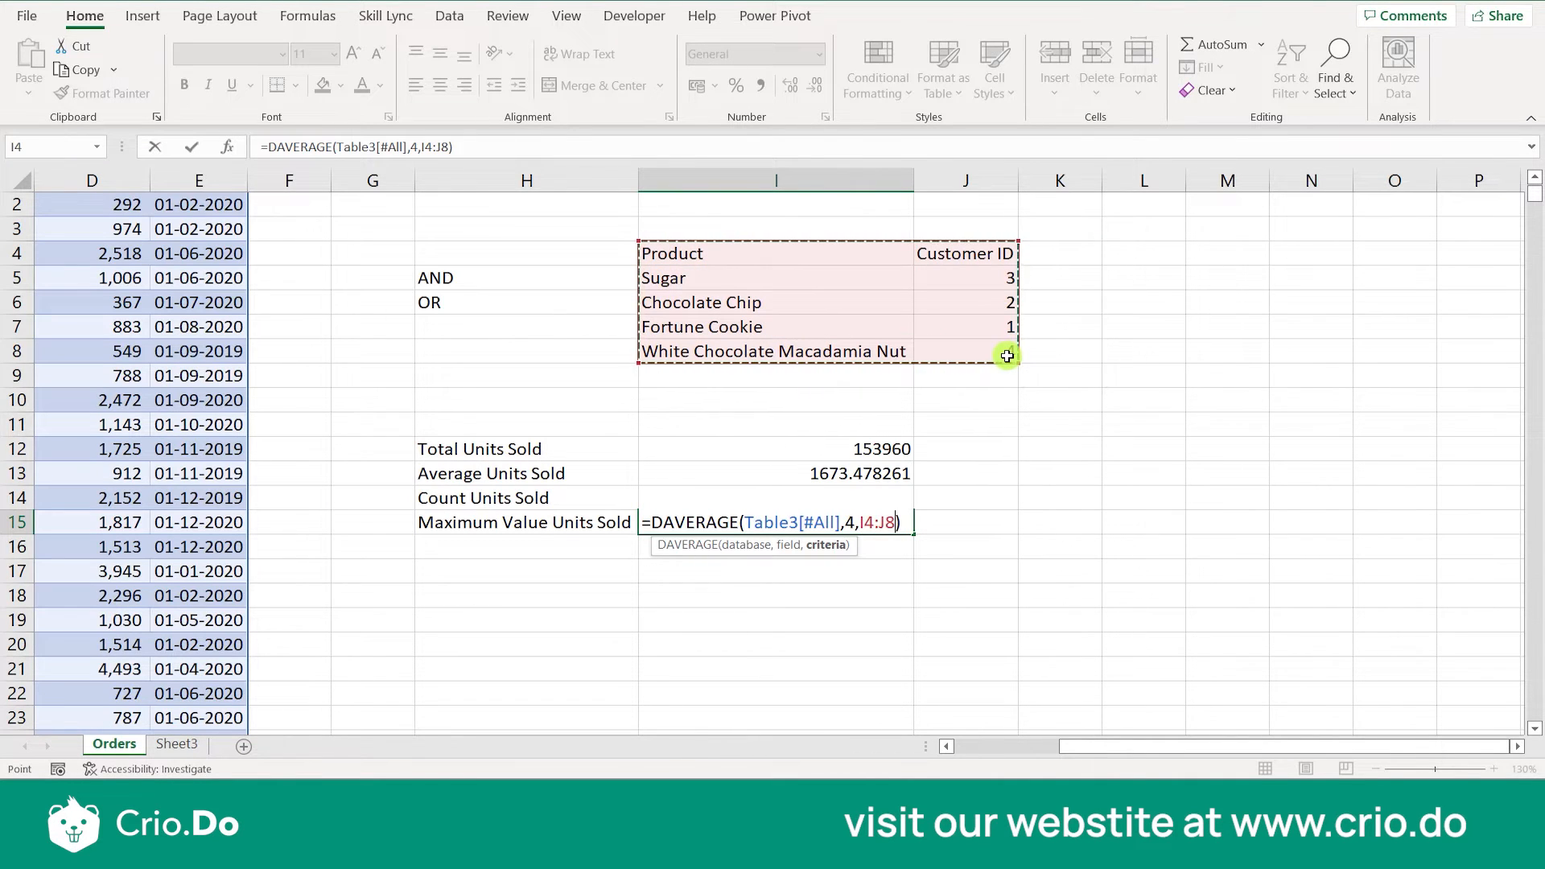
key("Return")
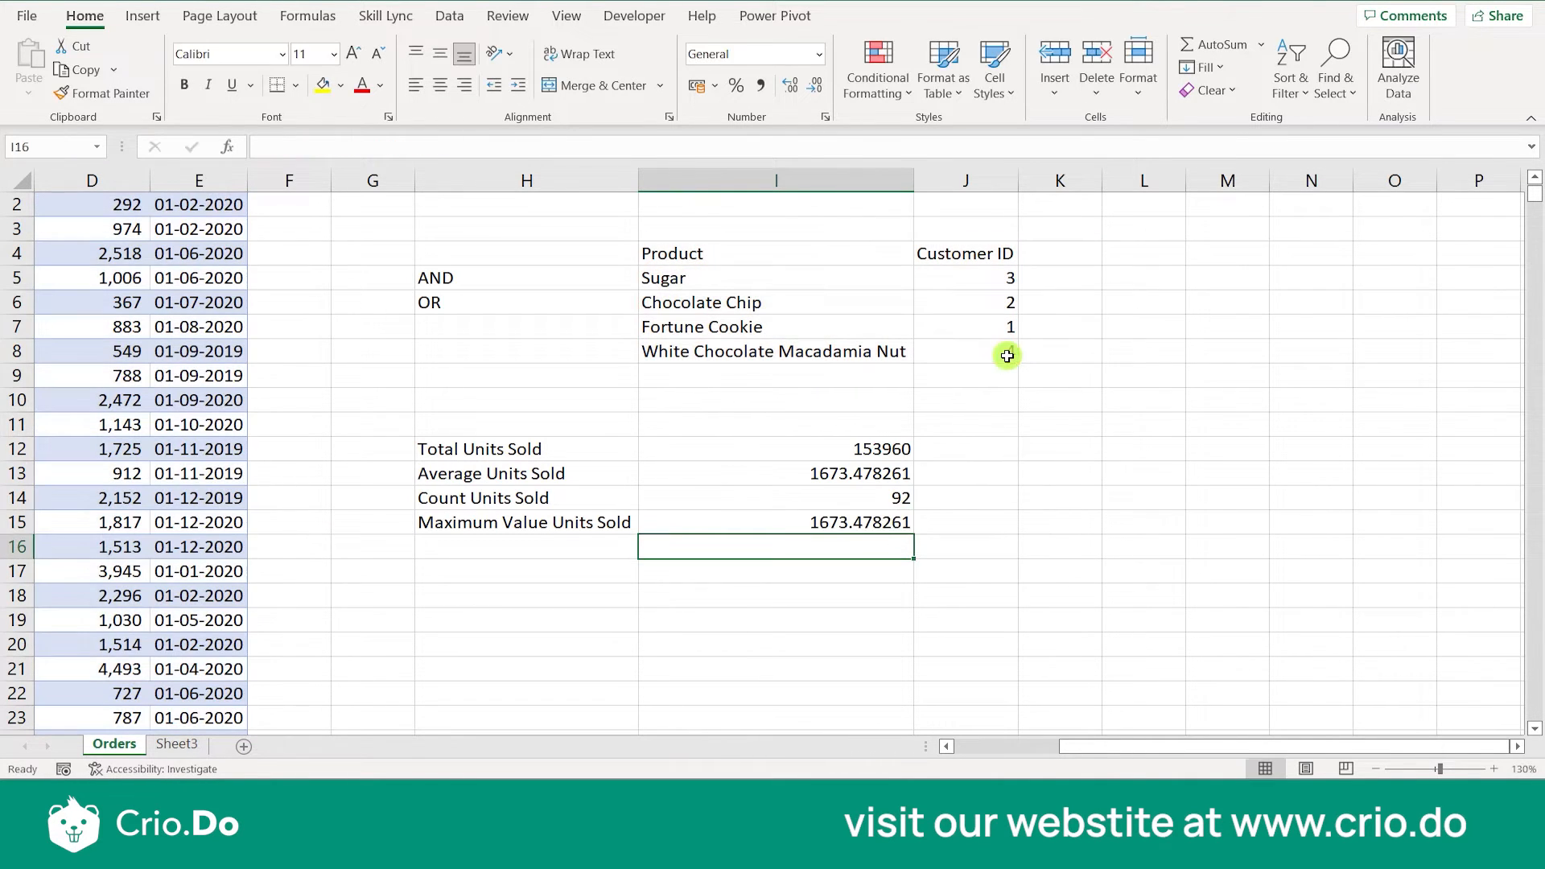
- Replace the DAVERAGE function in I15 with DMAX, giving =DMAX(Table3[#All],4,I4:J8)
left_click(842, 525)
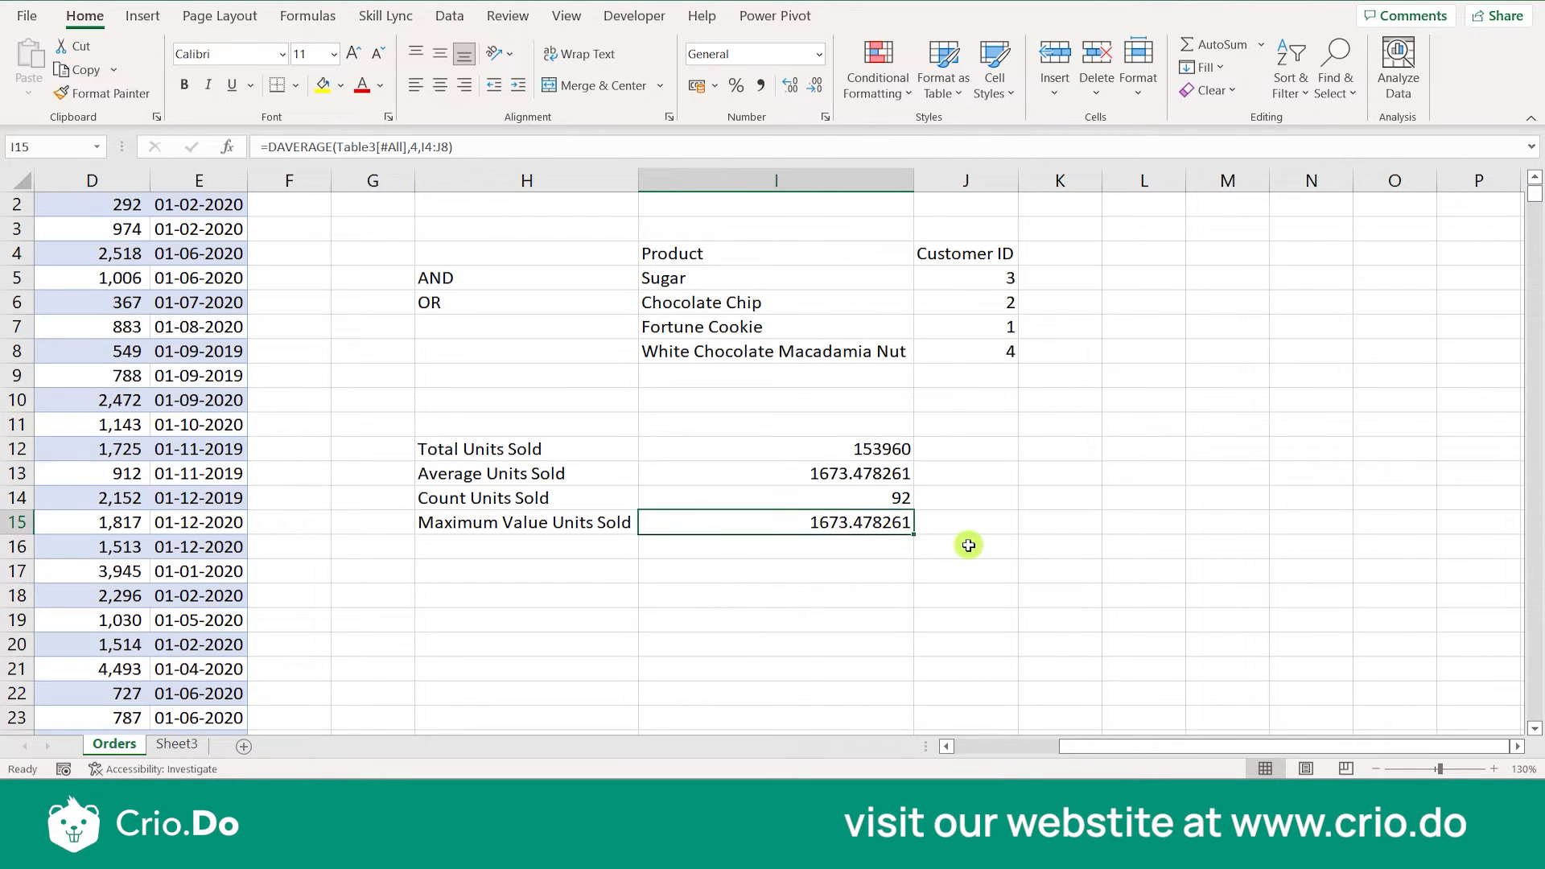
double_click(774, 523)
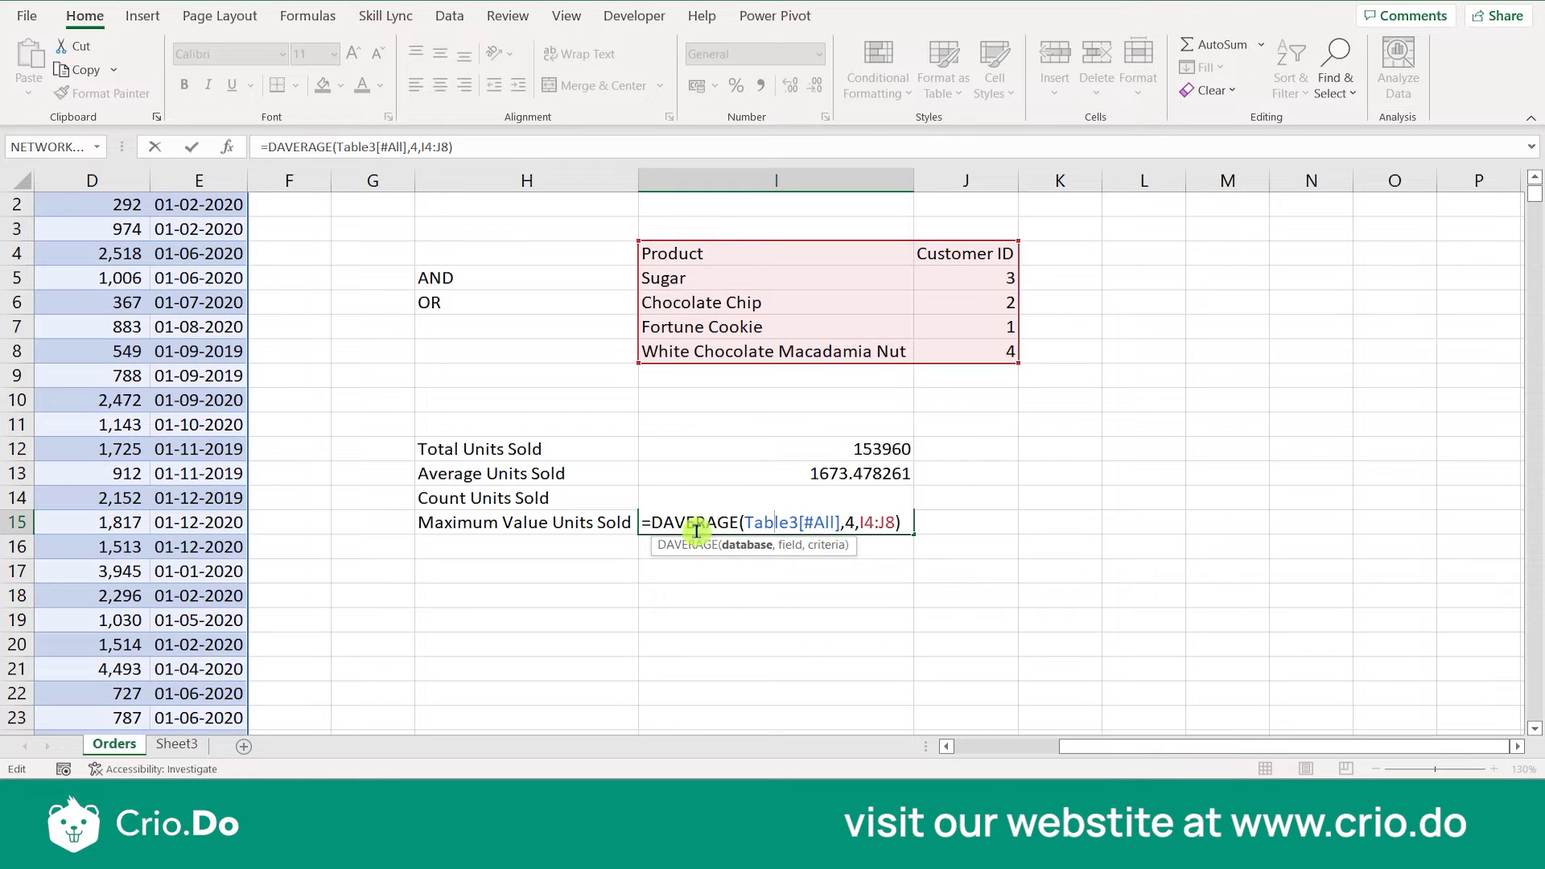
left_click(739, 525)
key("BackSpace")
key("BackSpace")
key("BackSpace")
key("BackSpace")
key("BackSpace")
key("BackSpace")
key("BackSpace")
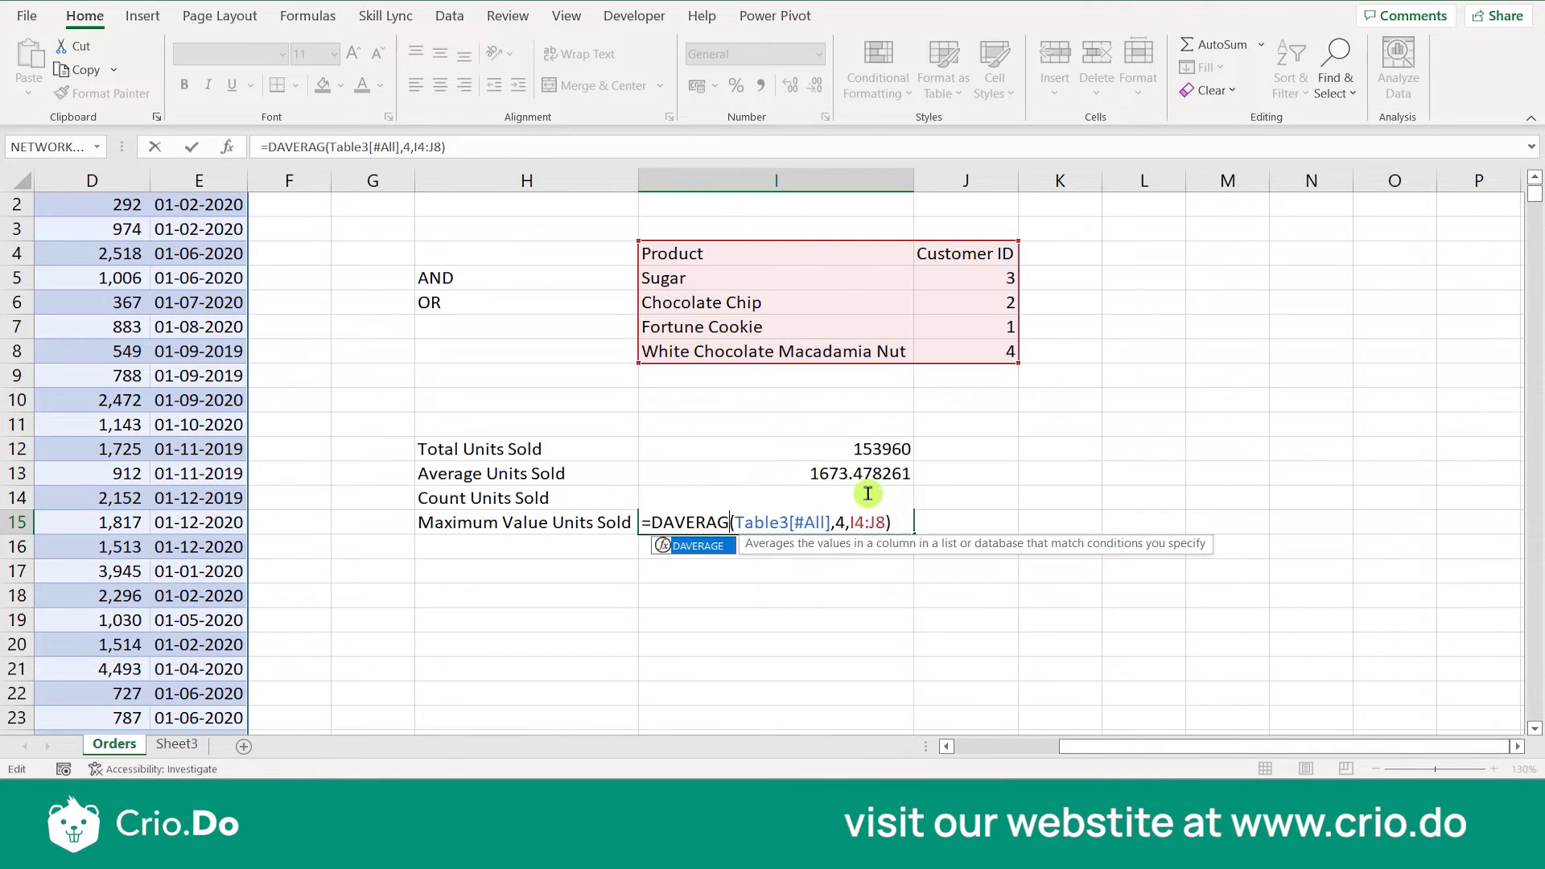
type("MAX")
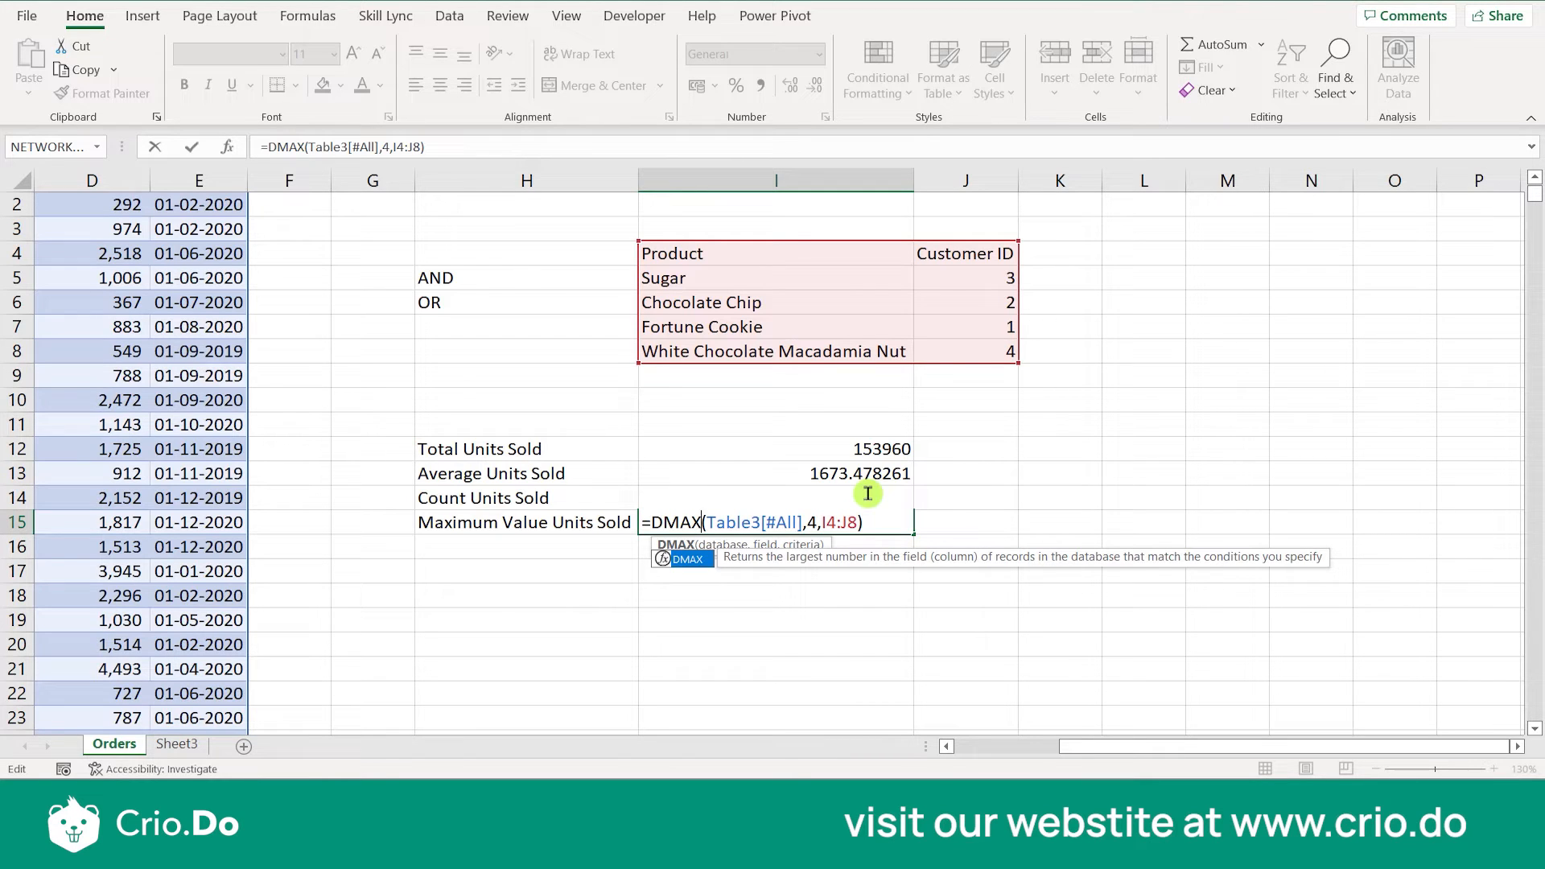
key("Return")
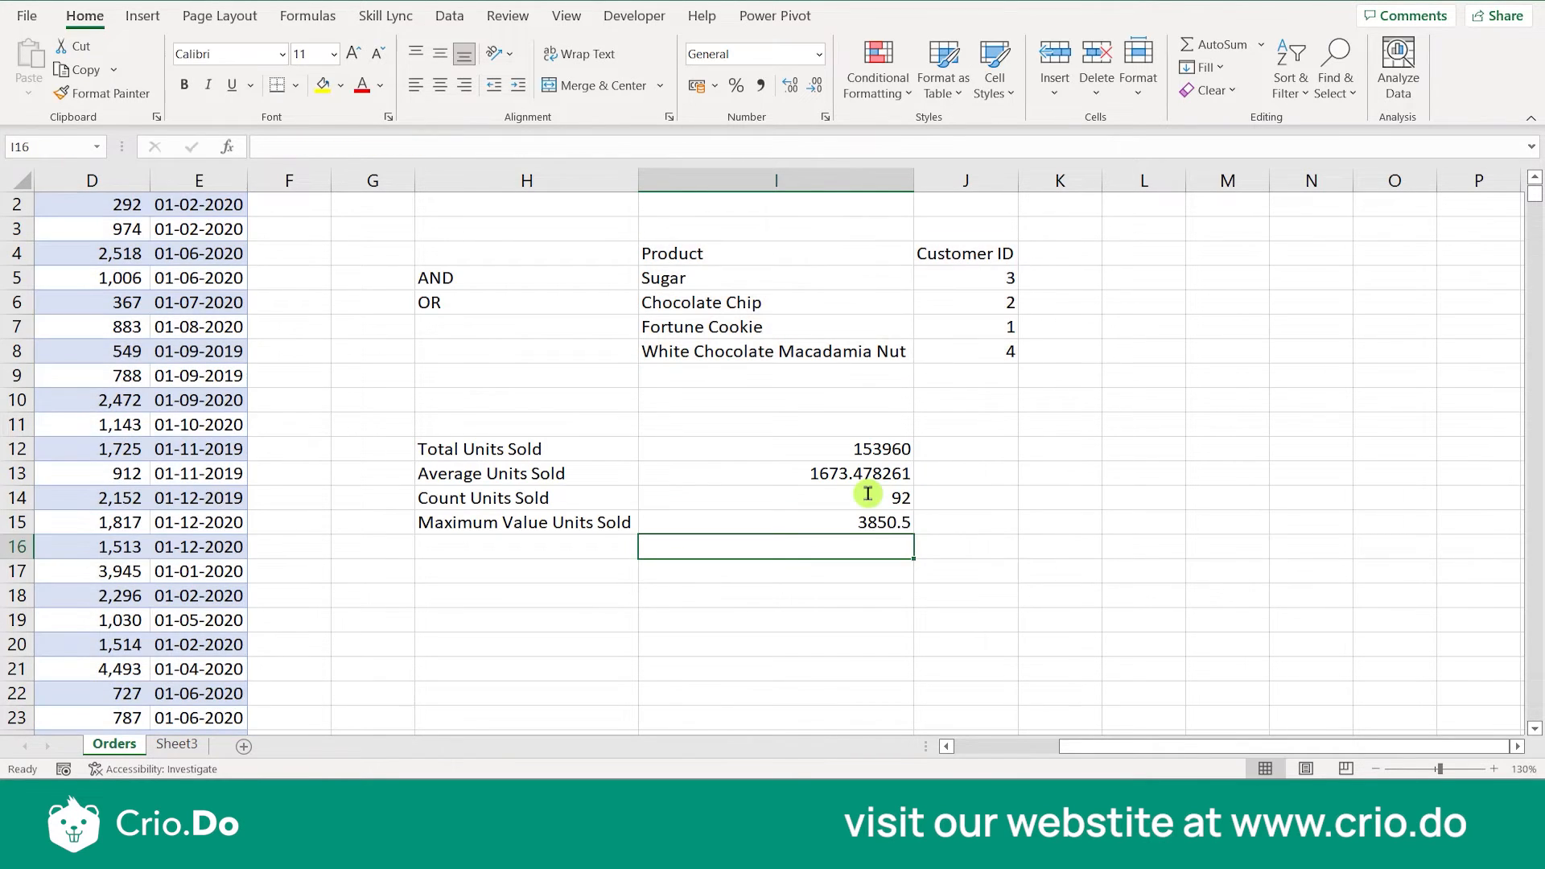
left_click(871, 521)
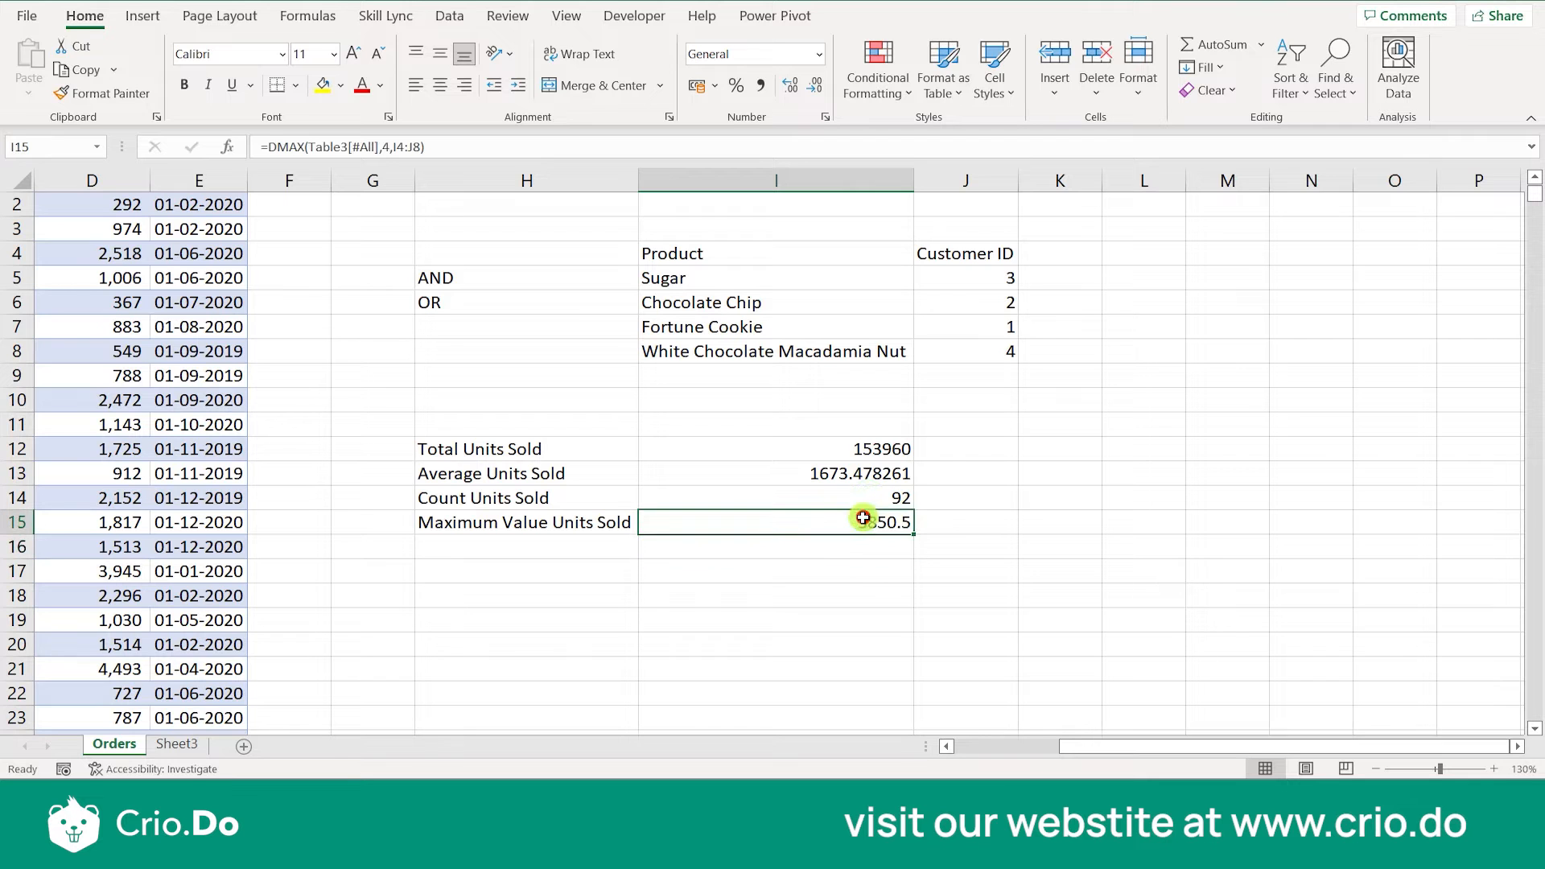
scroll(383, 547, "left", 1)
scroll(383, 547, "right", 1)
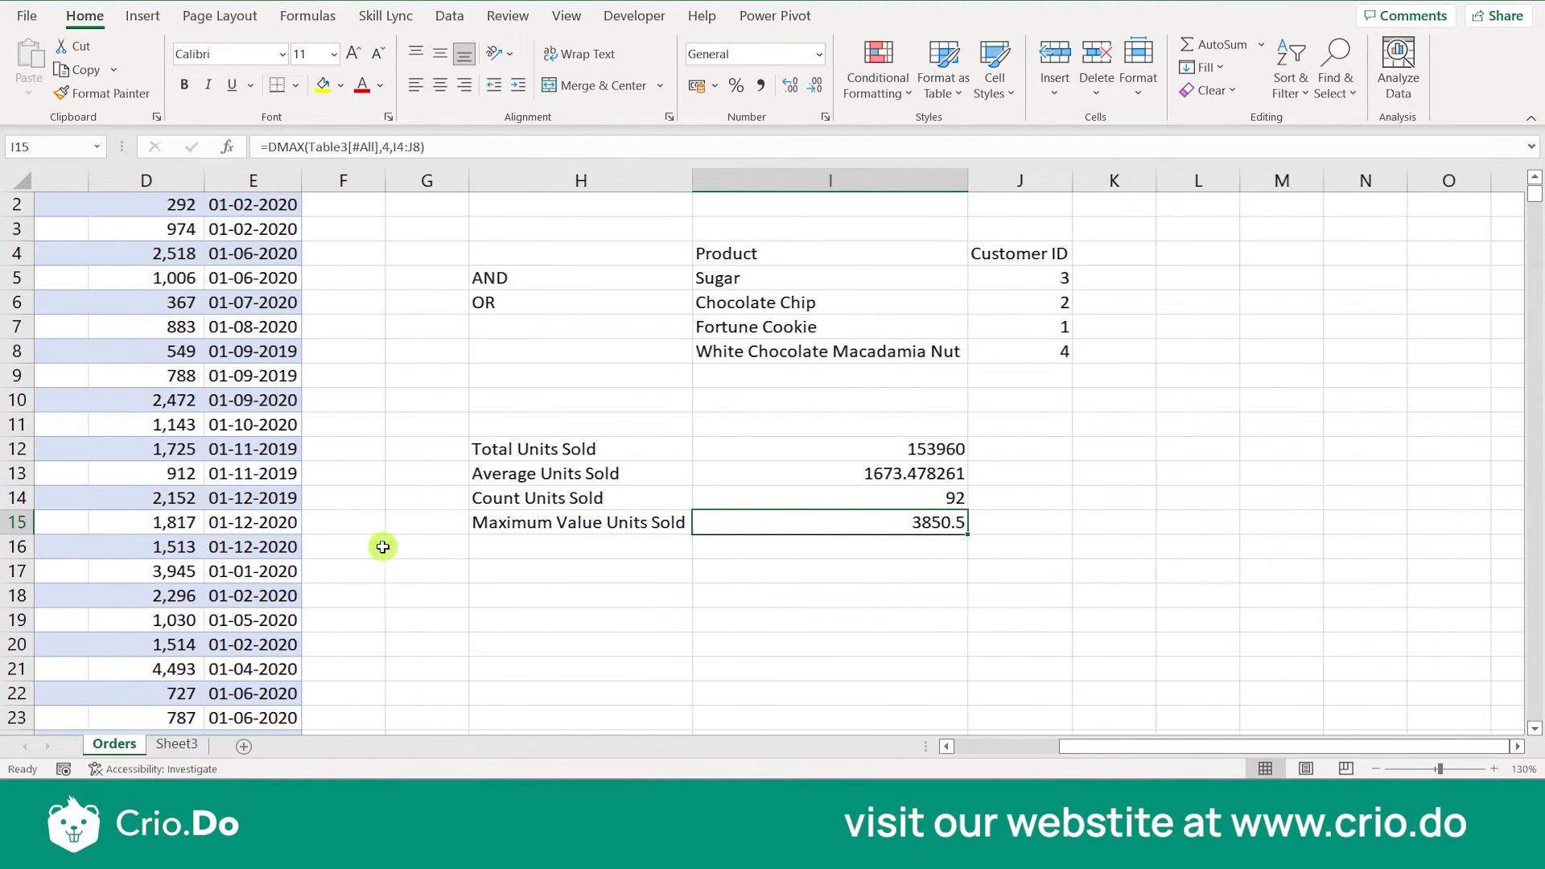
key("alt")
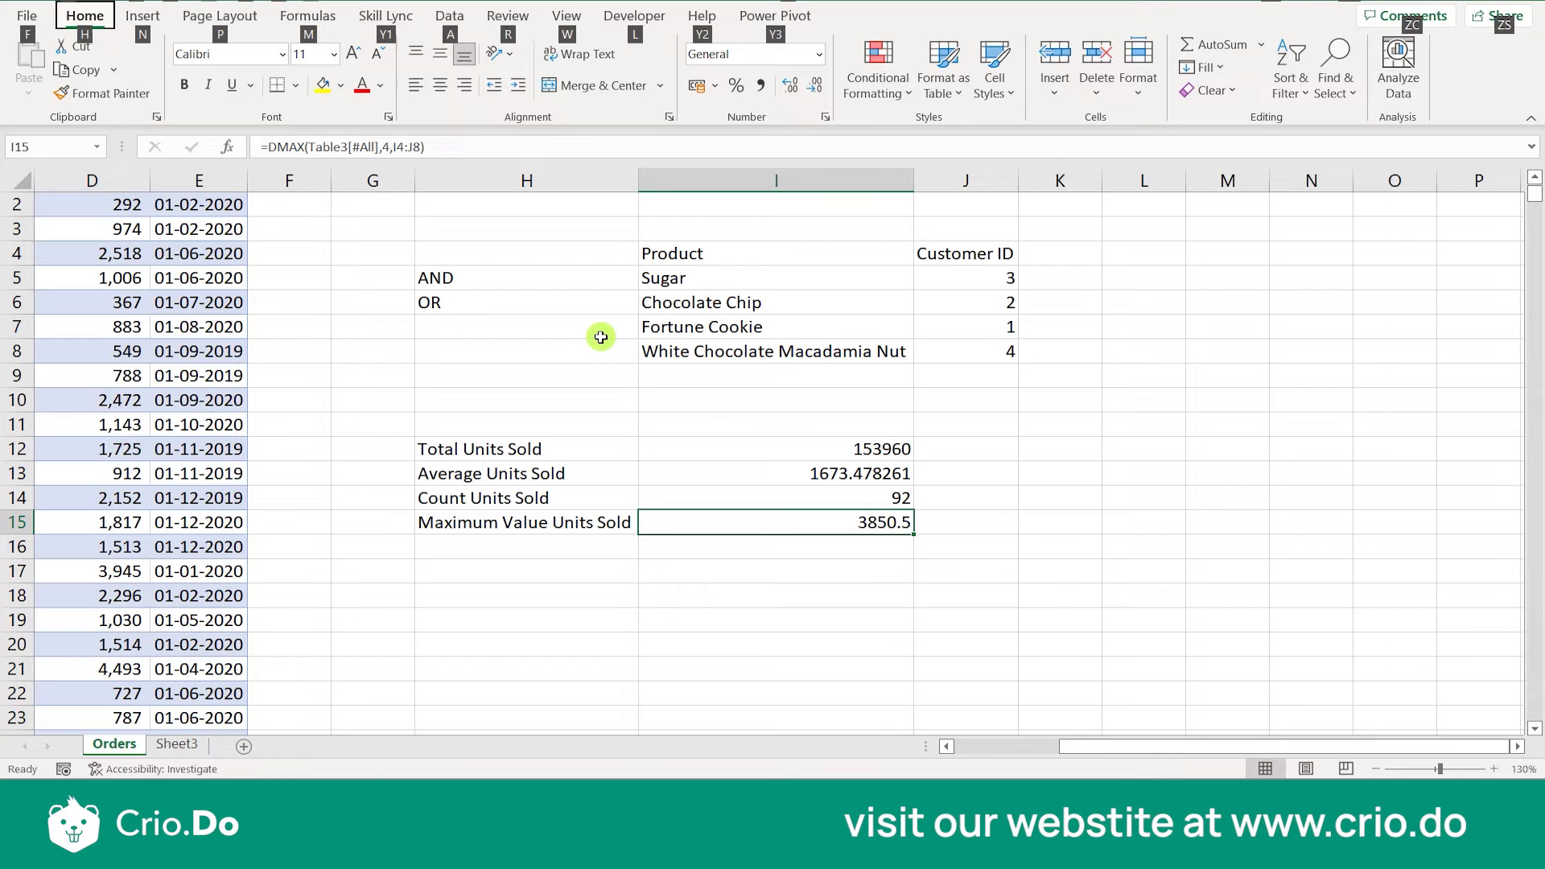
key("alt")
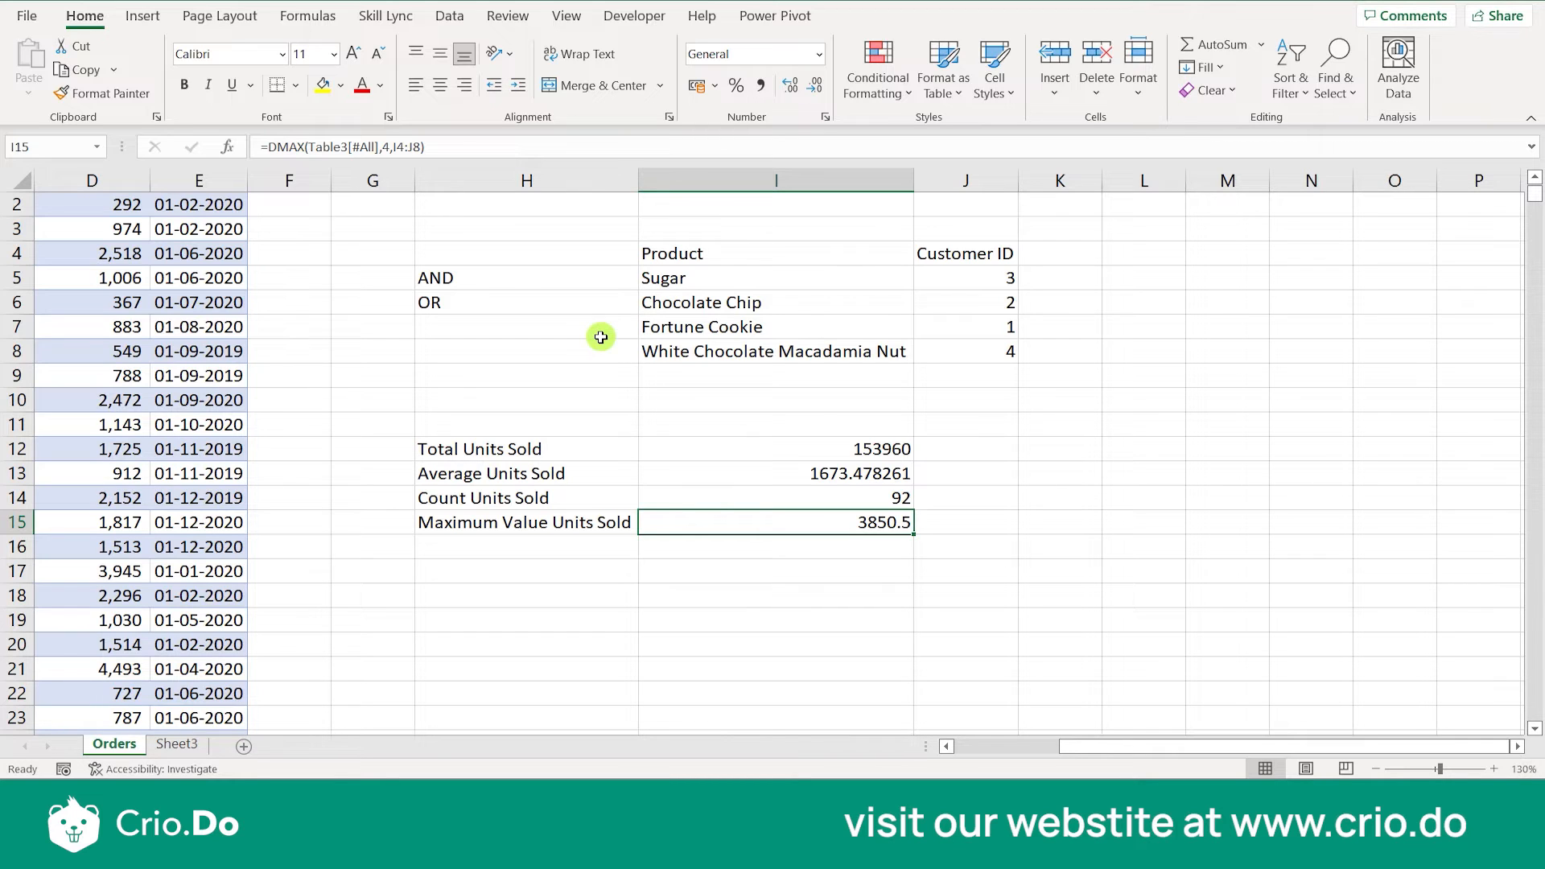
- Browse the functions starting with D as far as DMAX and DMIN from a trial formula in I16, and discard it
left_click(710, 541)
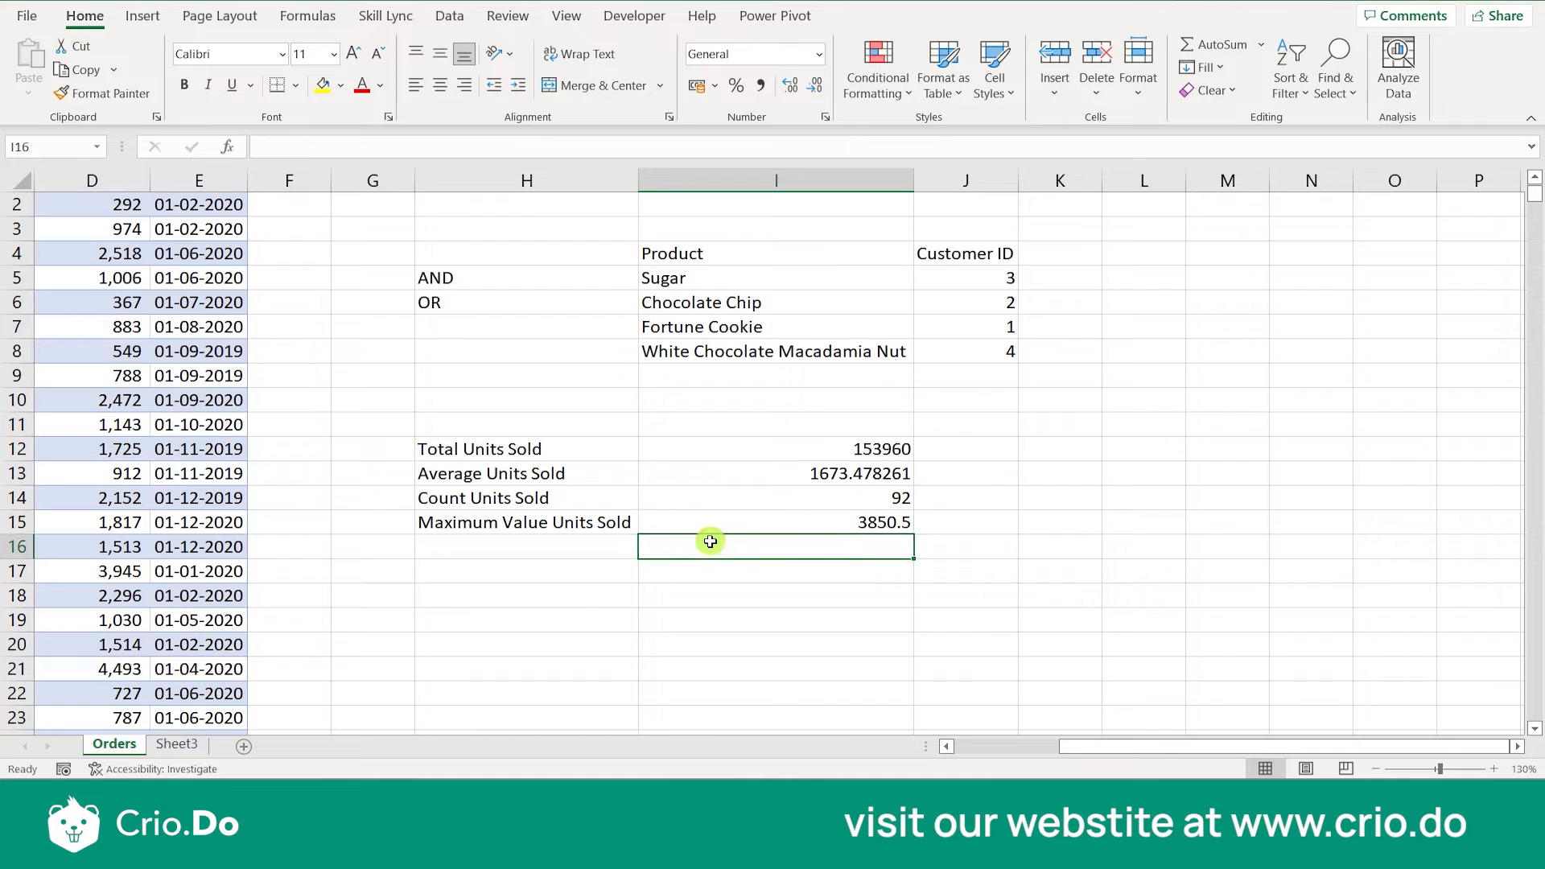
type("=D")
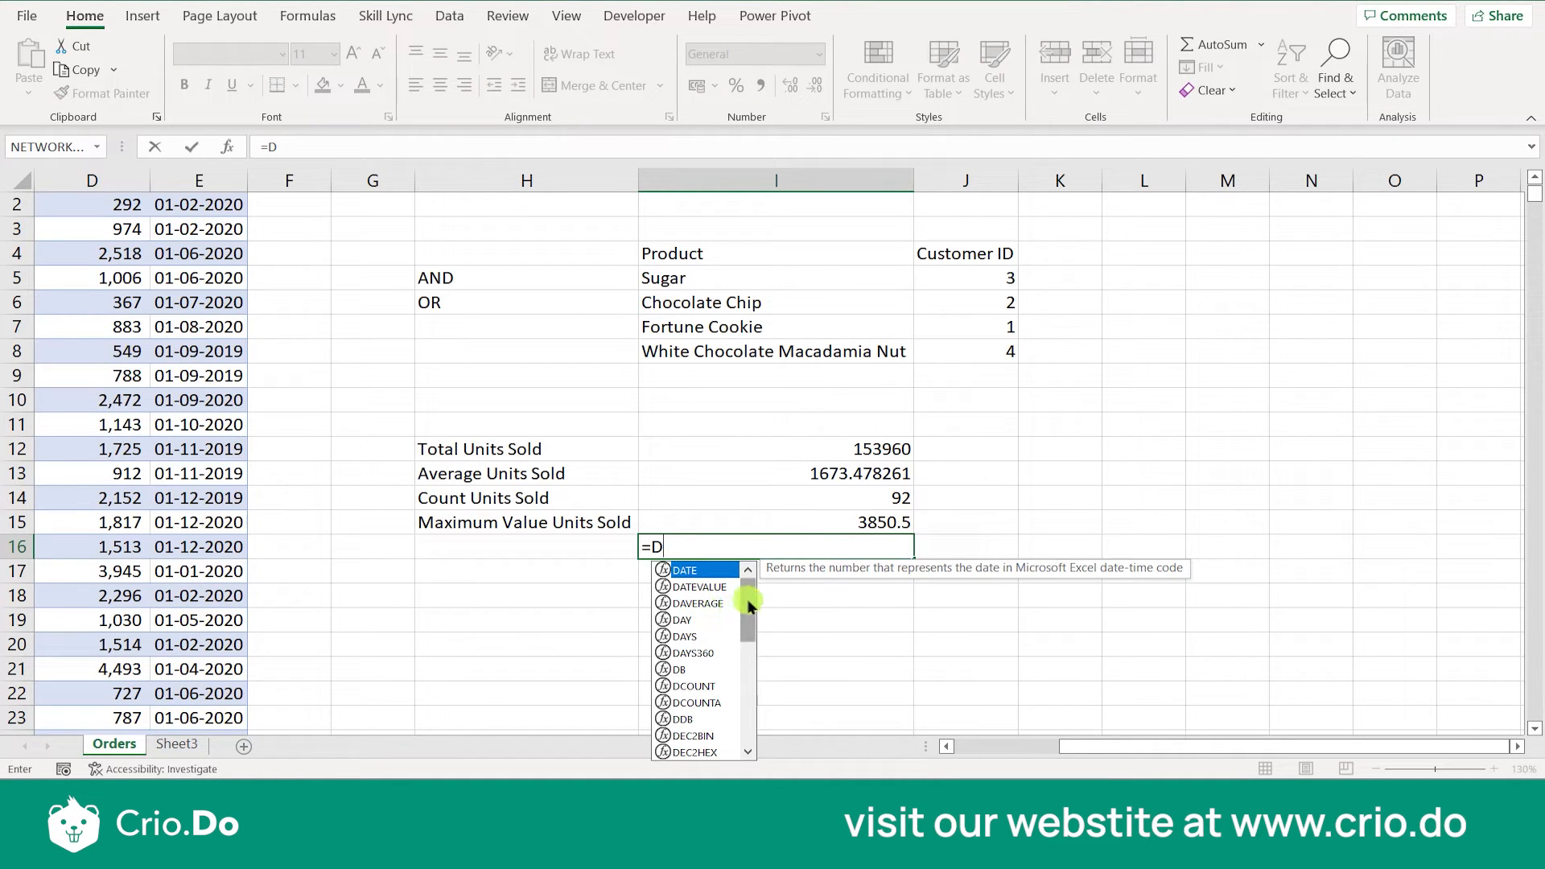
left_click_drag(746, 599, 746, 620)
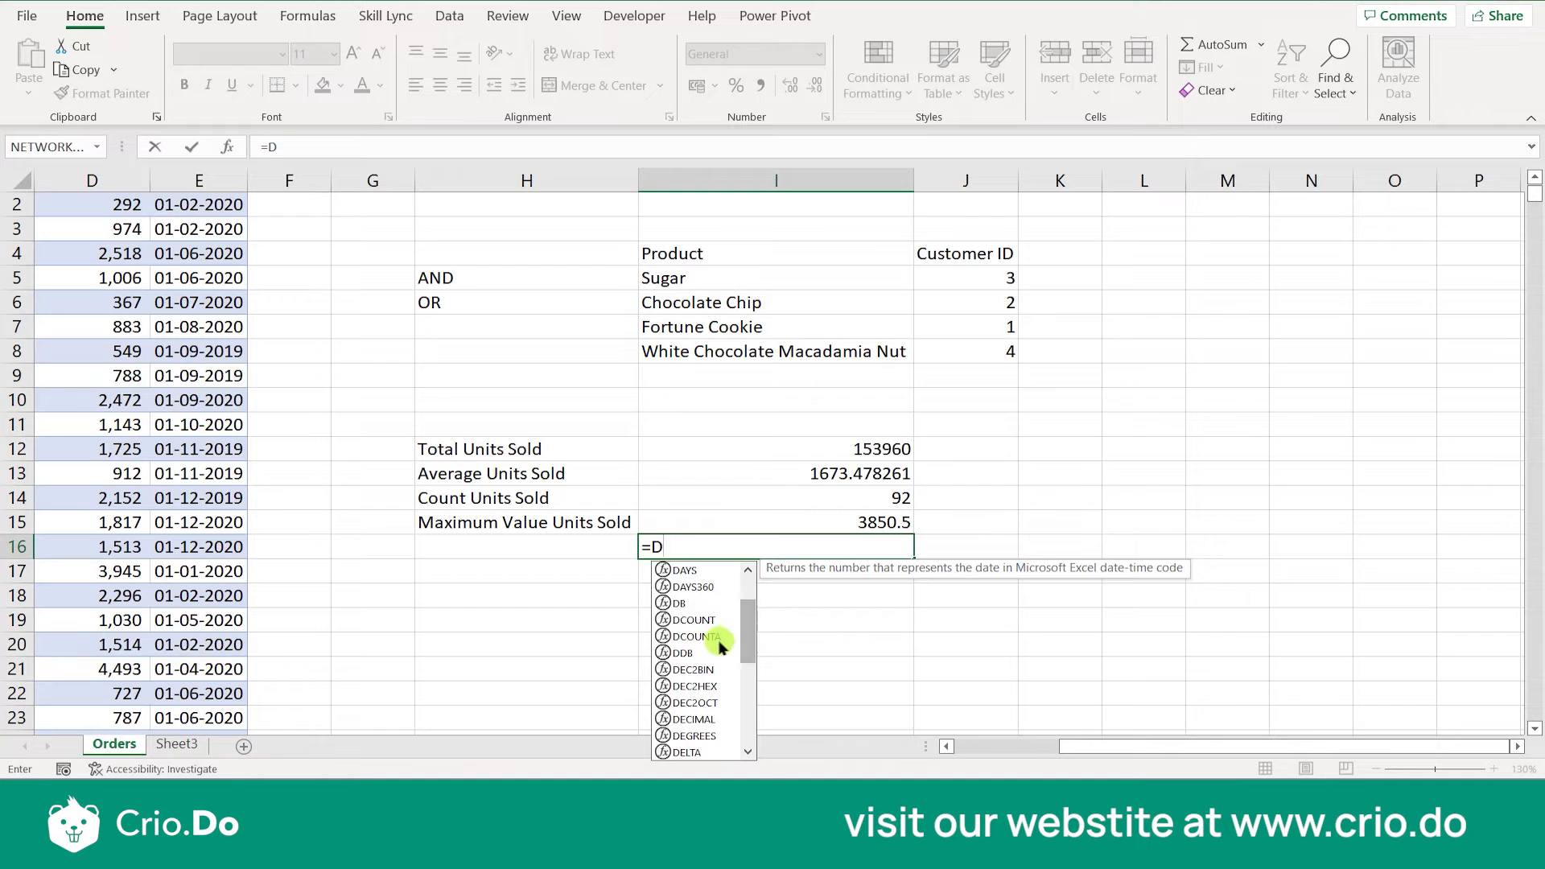
left_click_drag(751, 630, 751, 682)
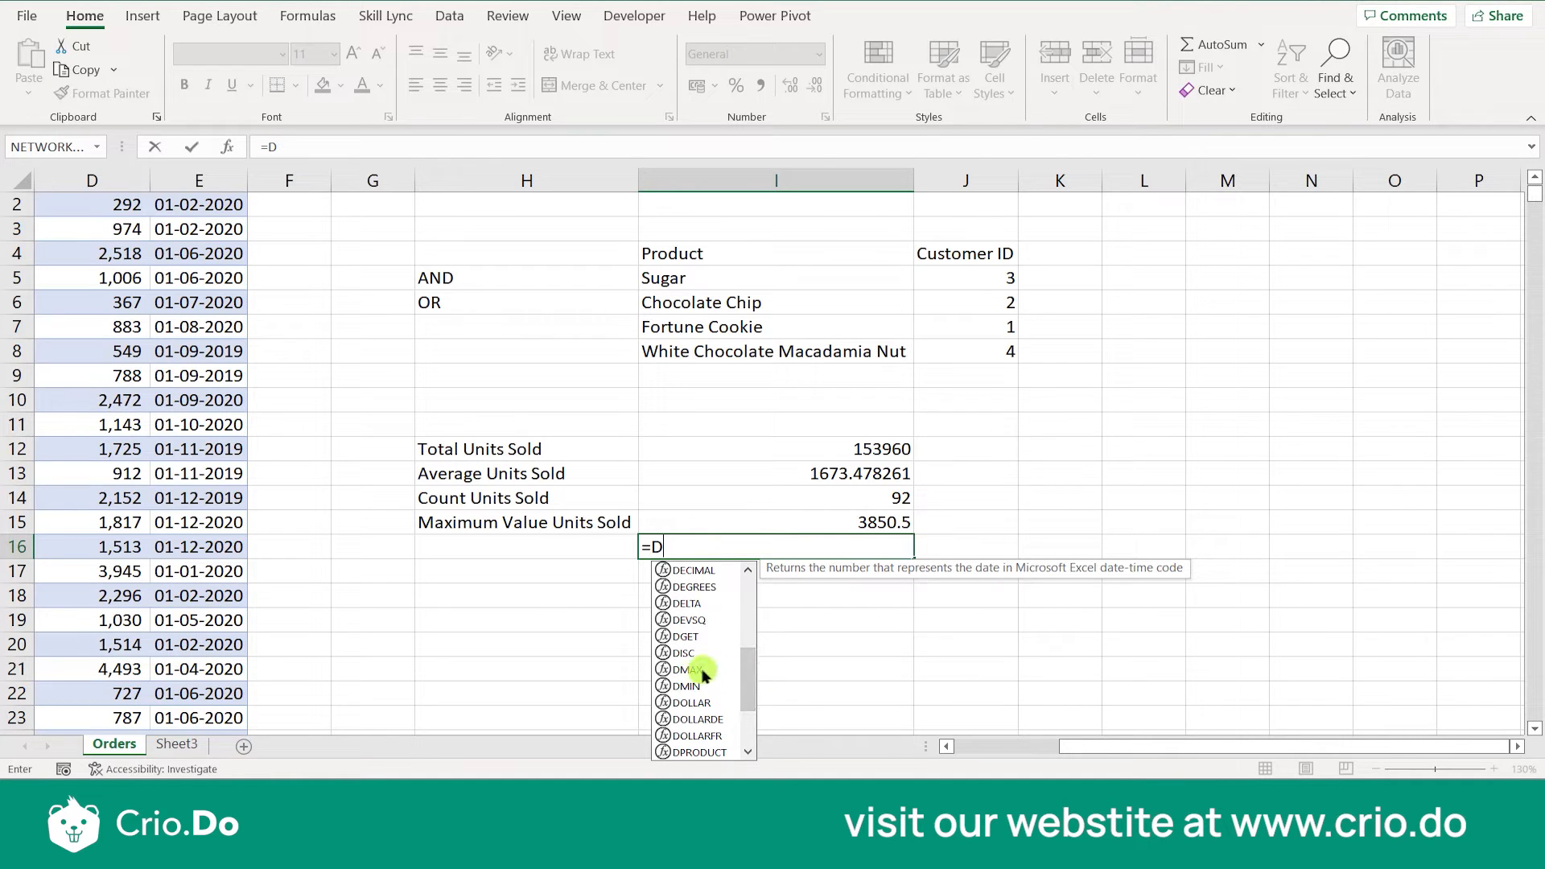
key("Escape")
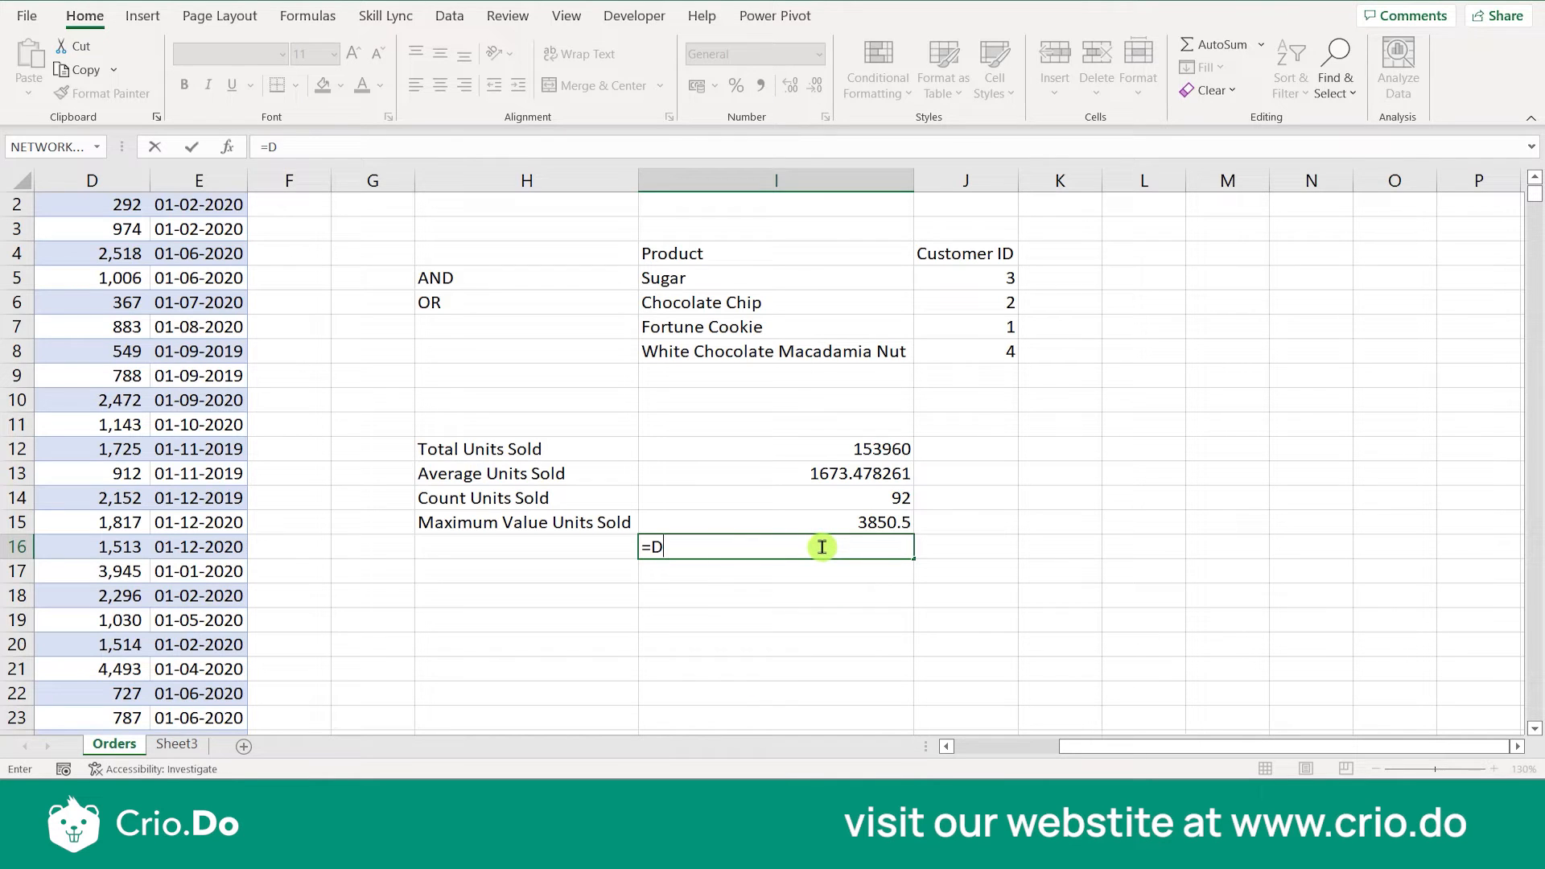
key("Escape")
left_click(579, 544)
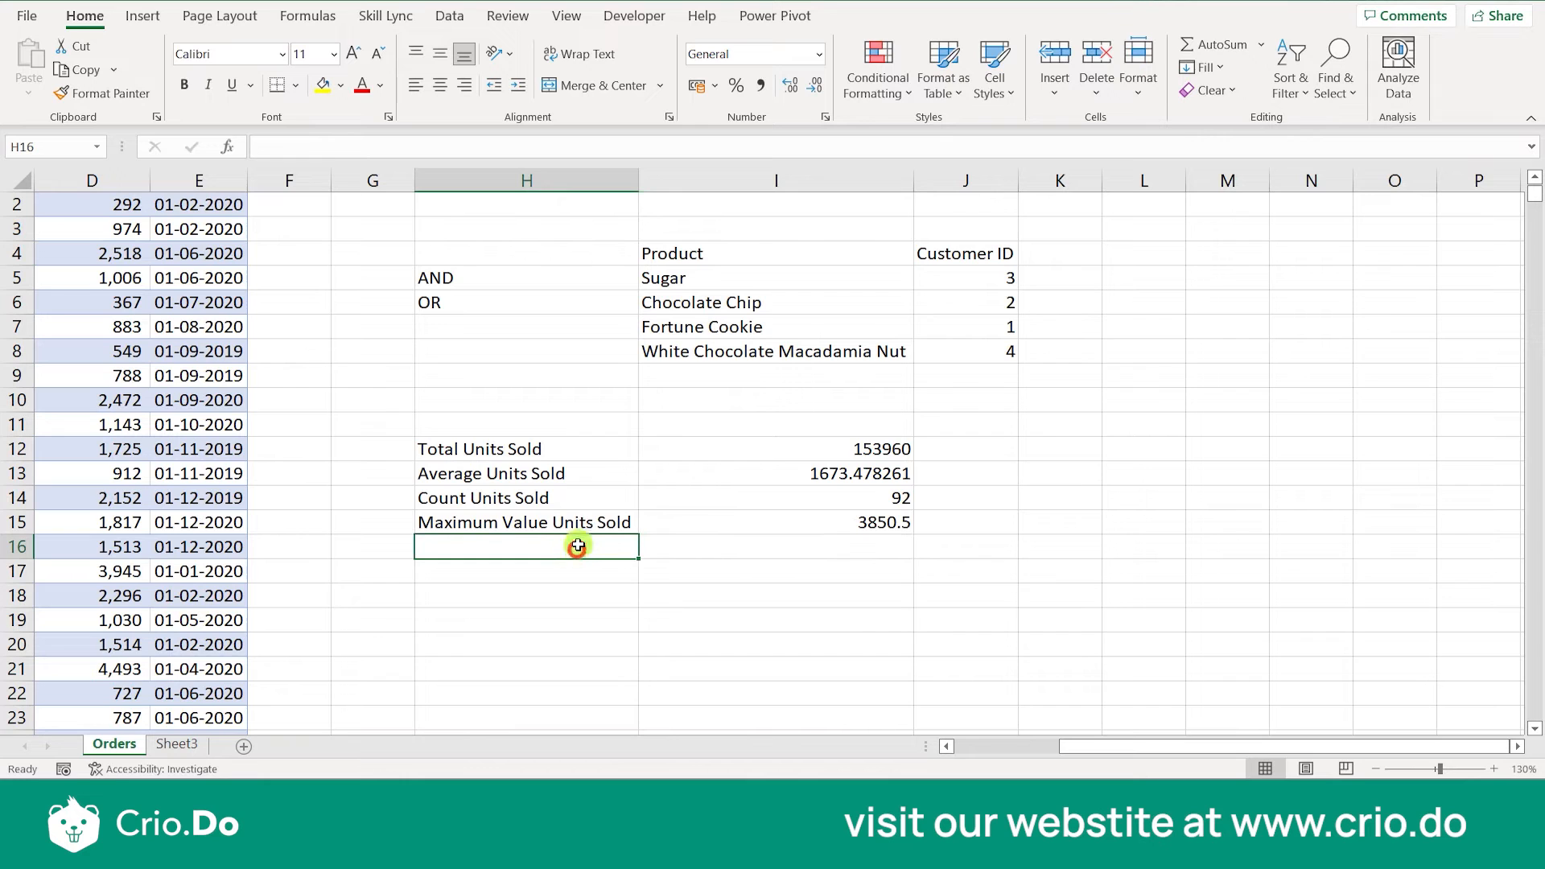
- Copy the Maximum Value Units Sold label from H15 into H16
left_click(581, 526)
key("ctrl+c")
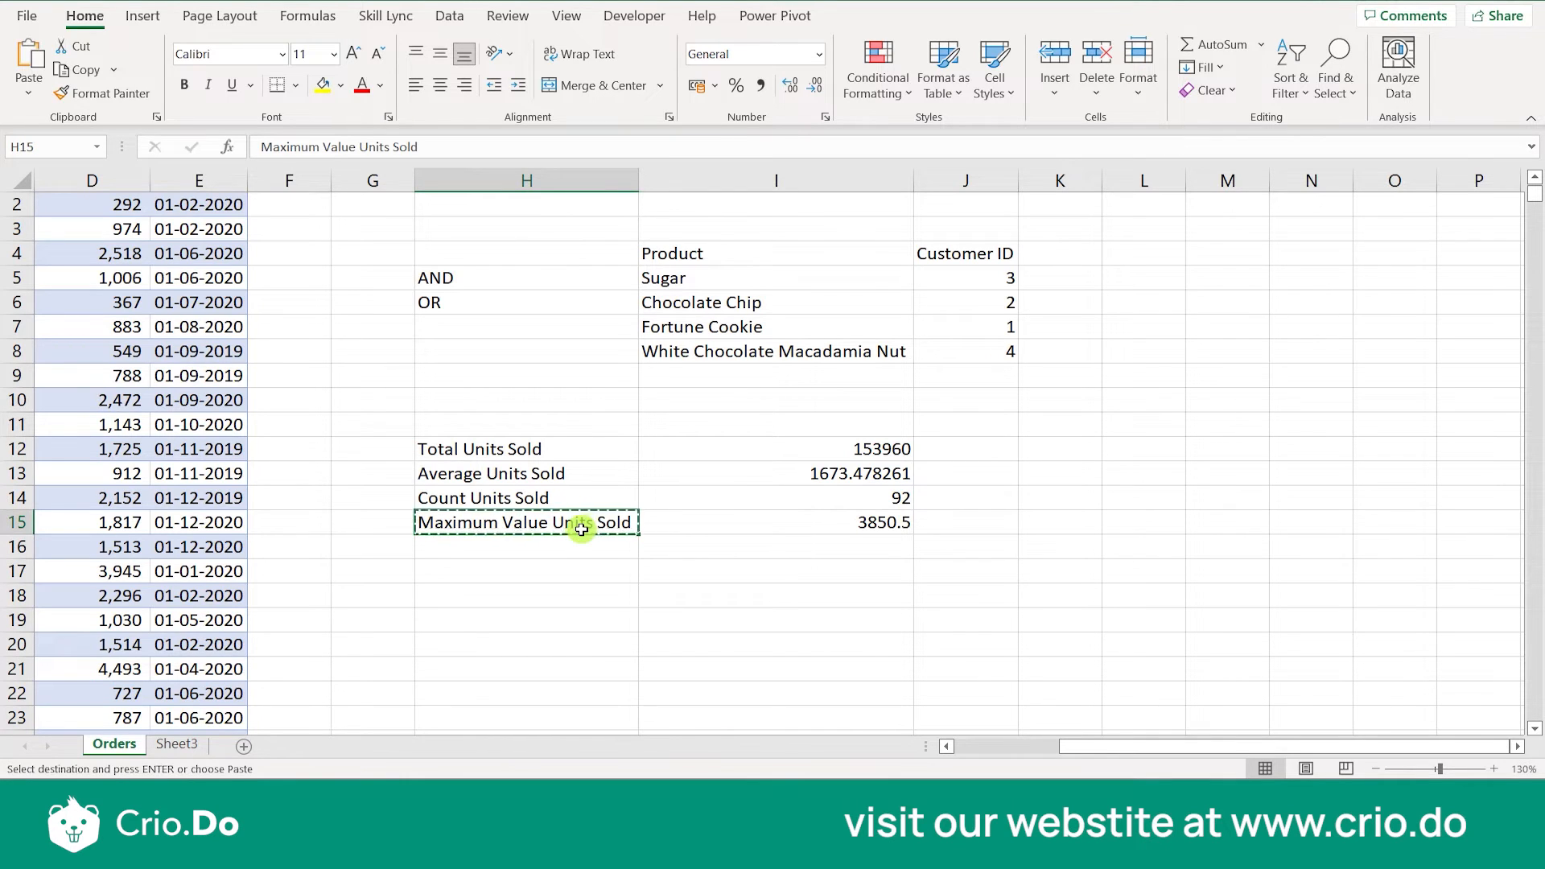
key("Left")
left_click(581, 541)
key("ctrl+v")
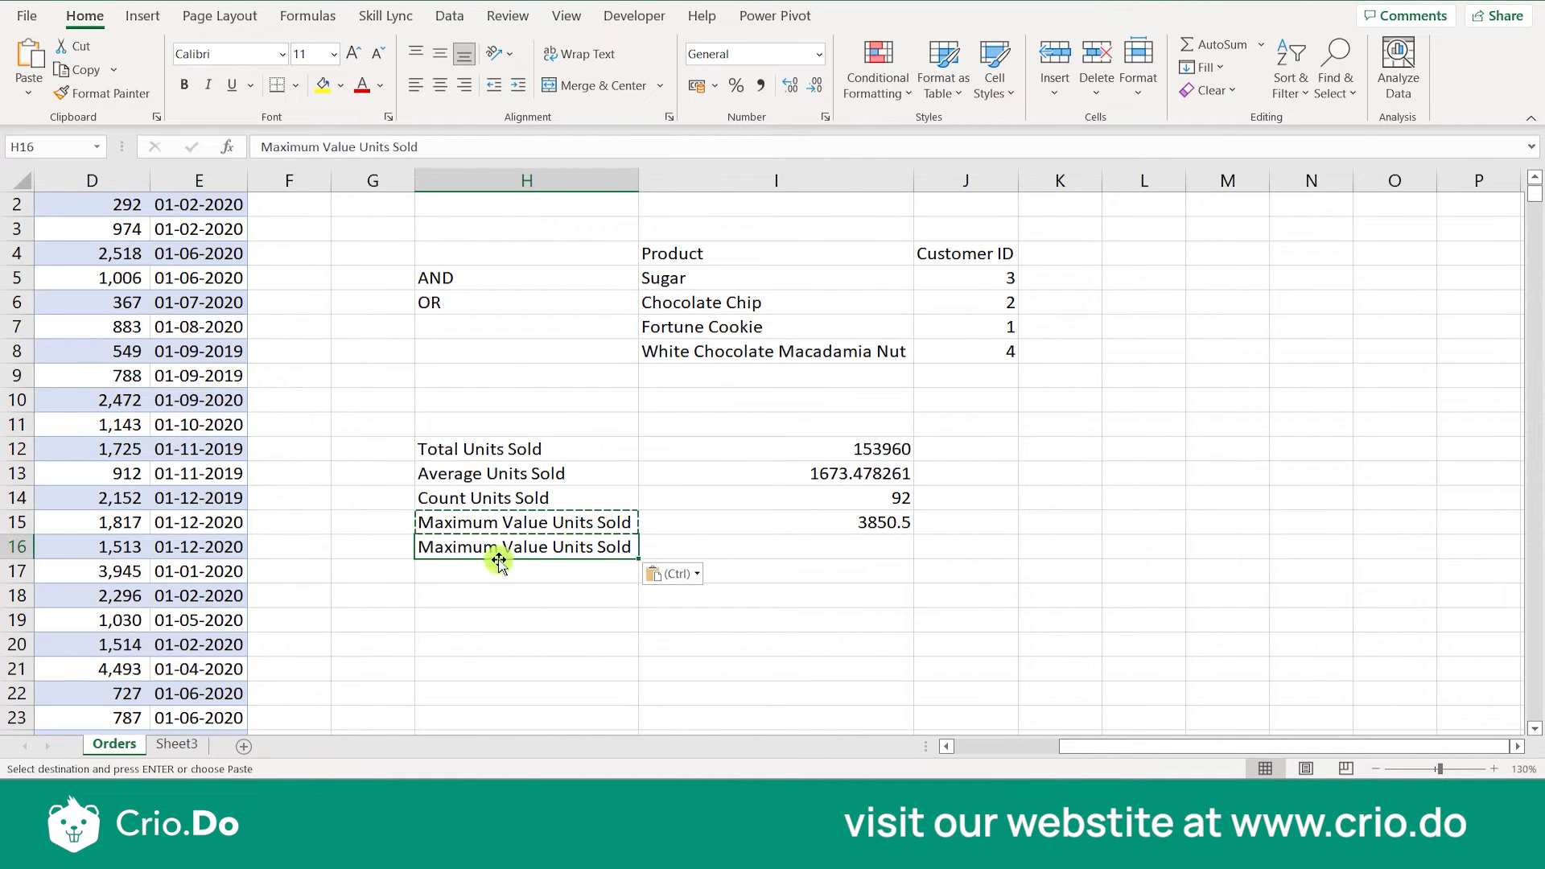
- Change the label in H16 to Minimum Value Units Sold
double_click(491, 546)
key("BackSpace")
key("BackSpace")
key("BackSpace")
key("BackSpace")
key("BackSpace")
key("BackSpace")
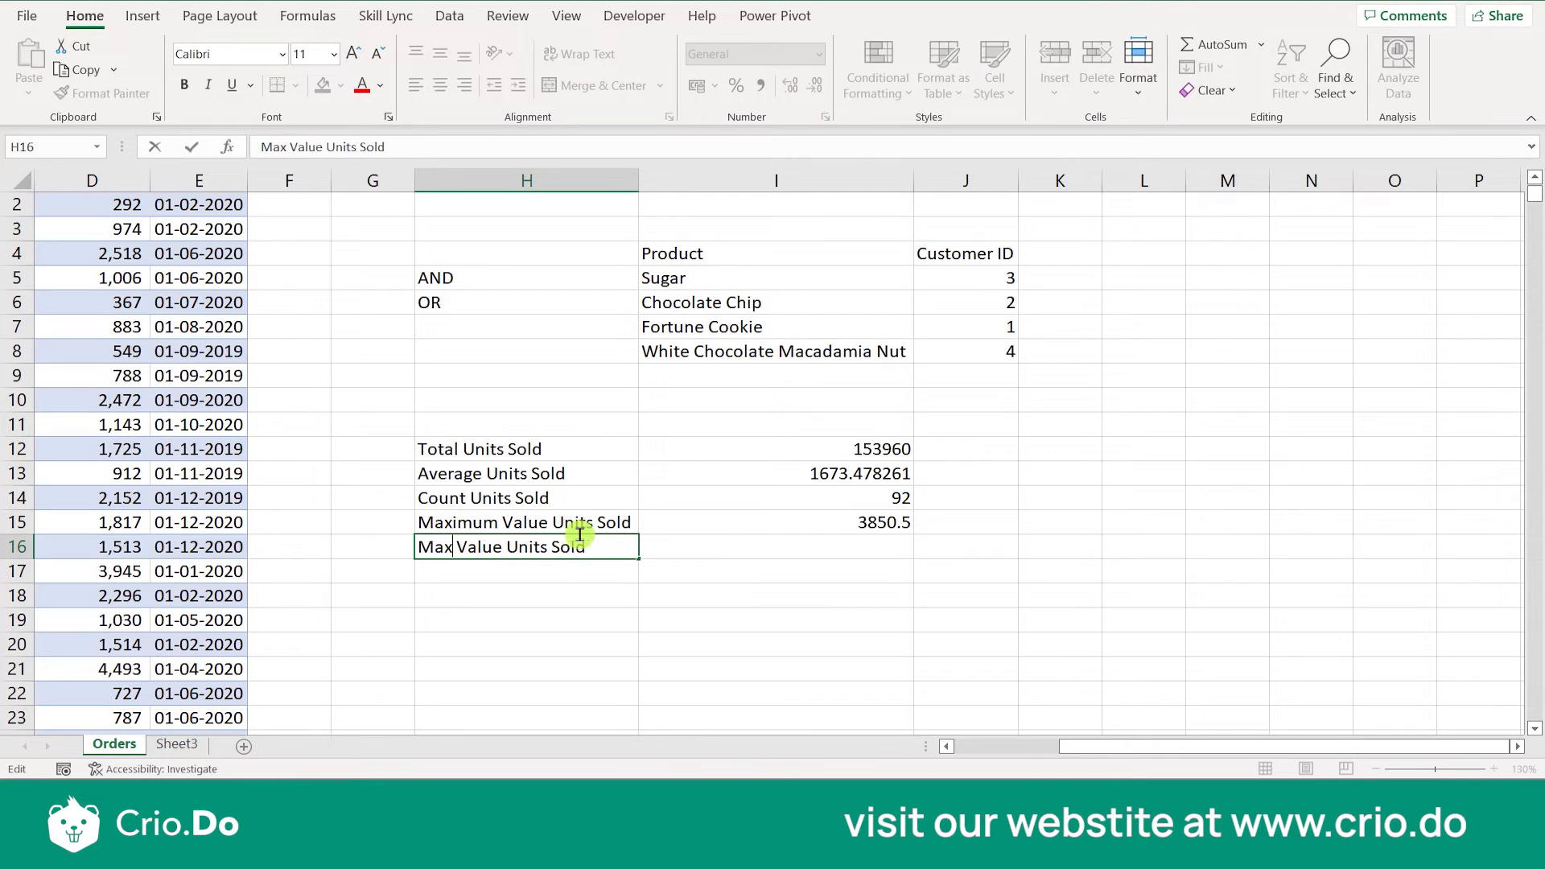
type("inimu")
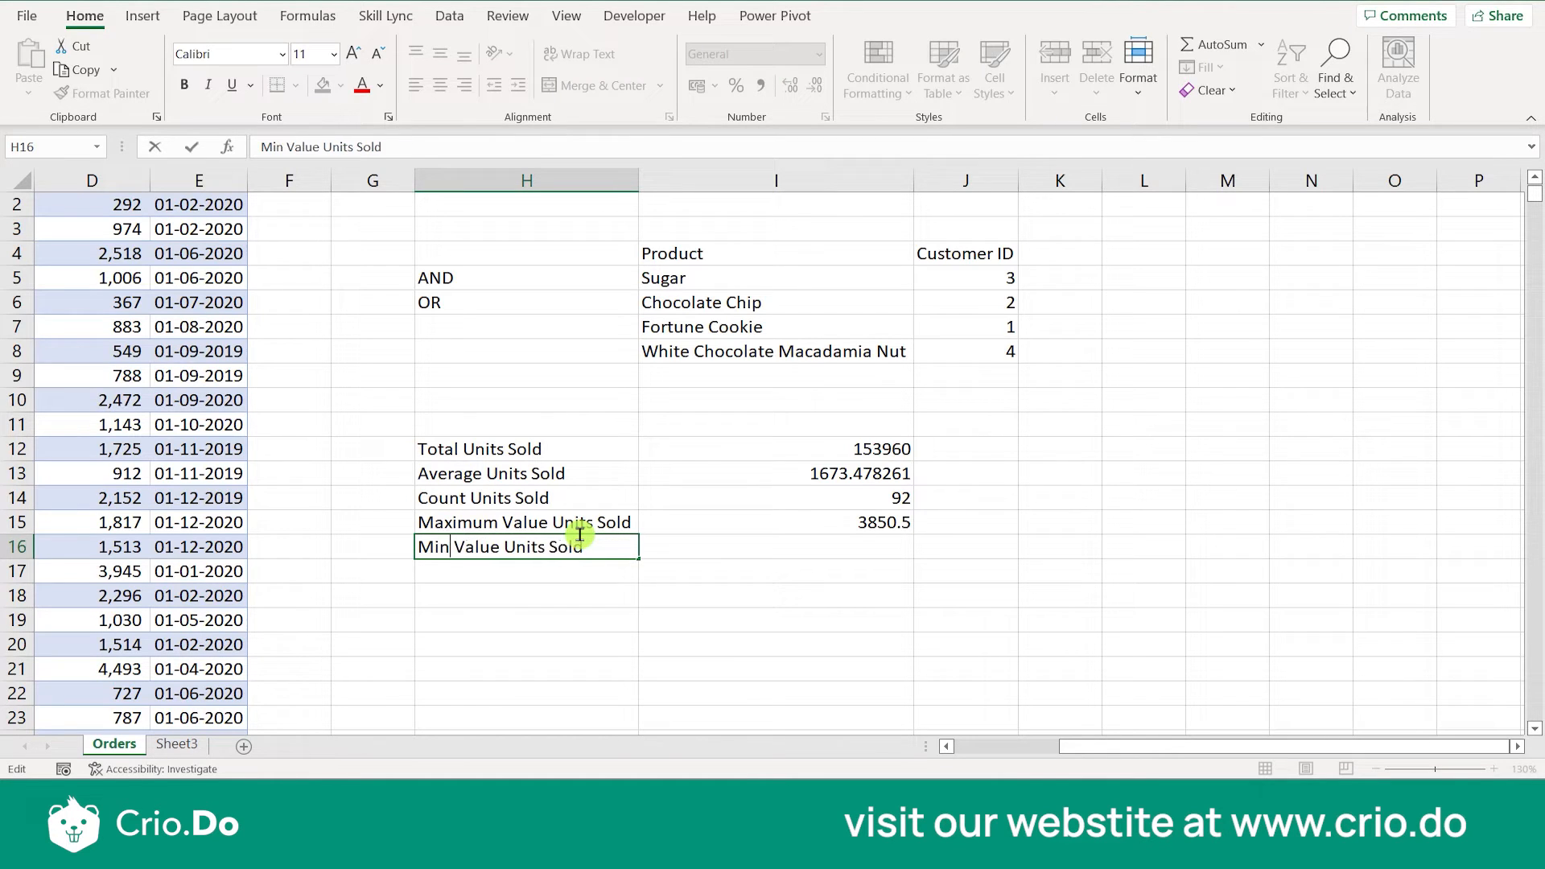
type("m")
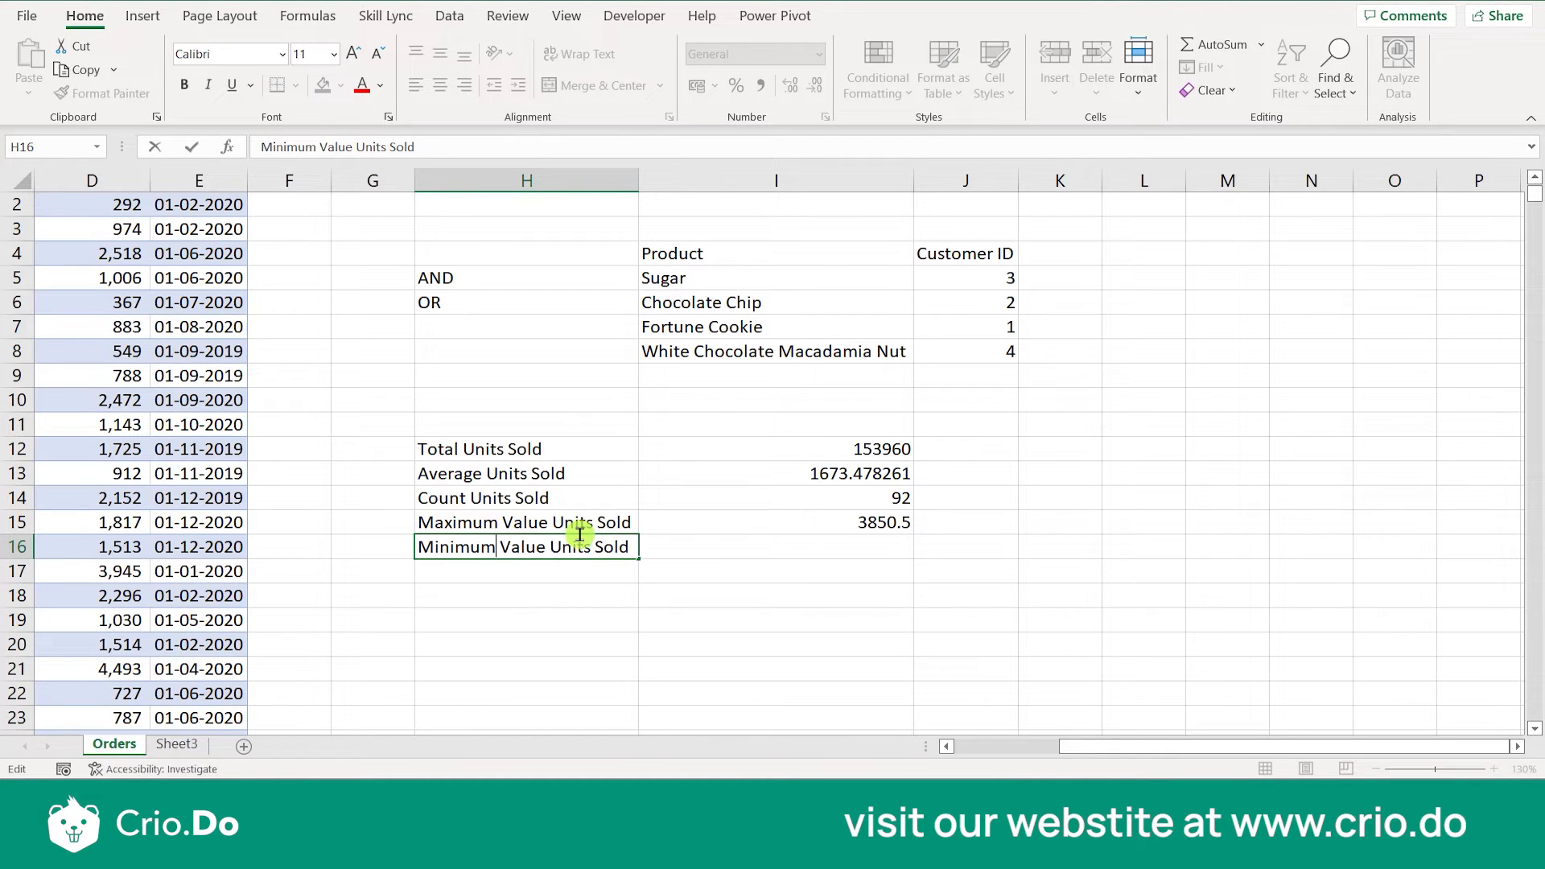
left_click(652, 573)
- Copy the DMAX formula from I15 into I16
left_click(712, 545)
left_click(821, 524)
key("ctrl+c")
left_click(823, 546)
key("ctrl+v")
key("Escape")
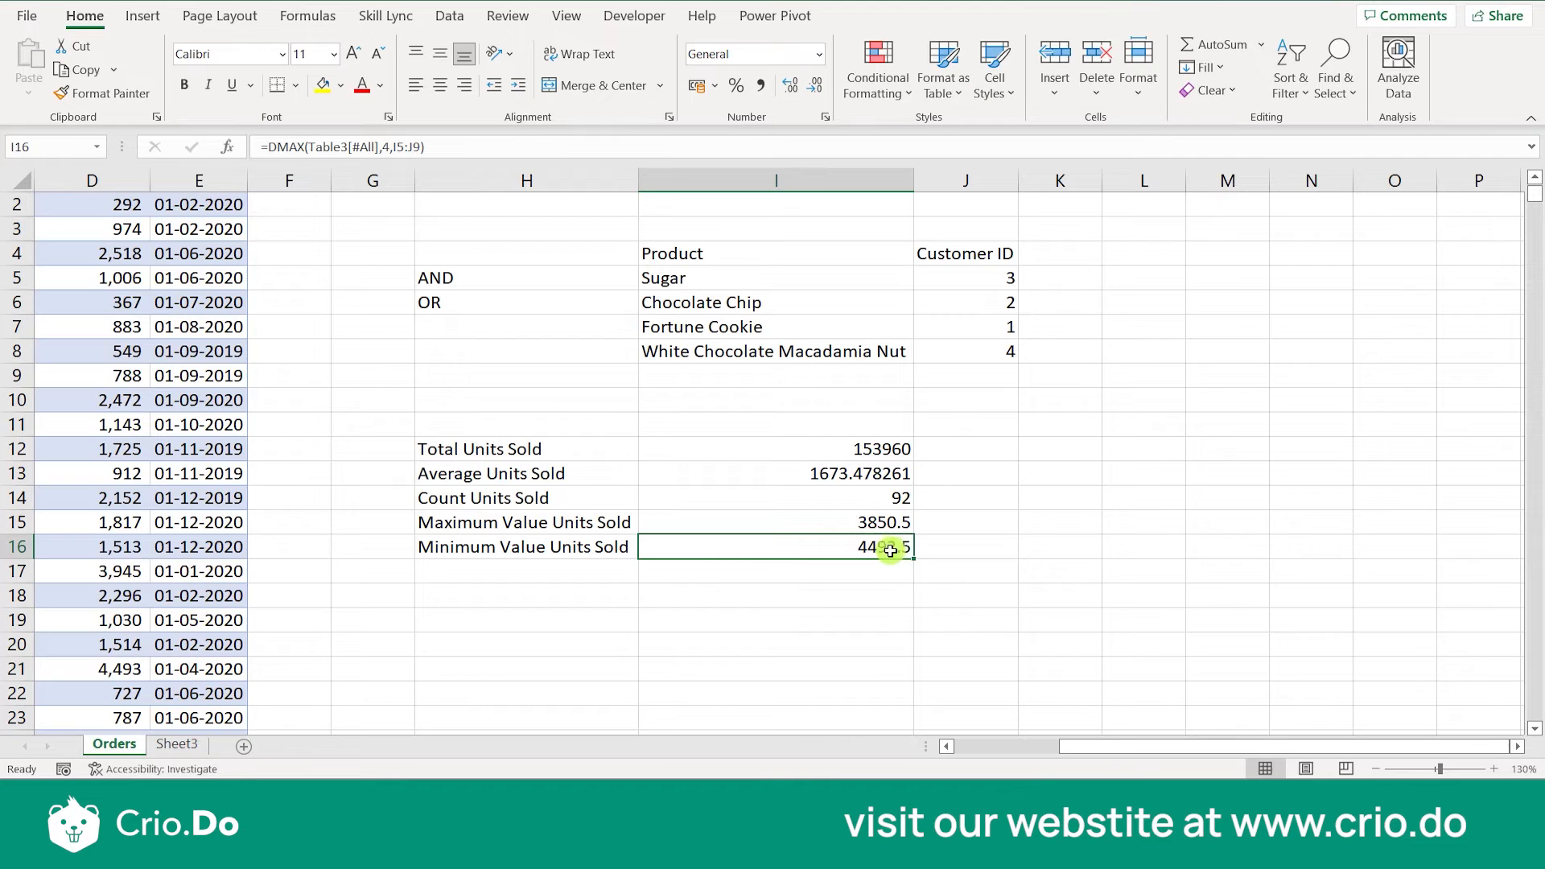
- Change the criteria range of the DMAX formula in I16 to I4:J8
double_click(893, 547)
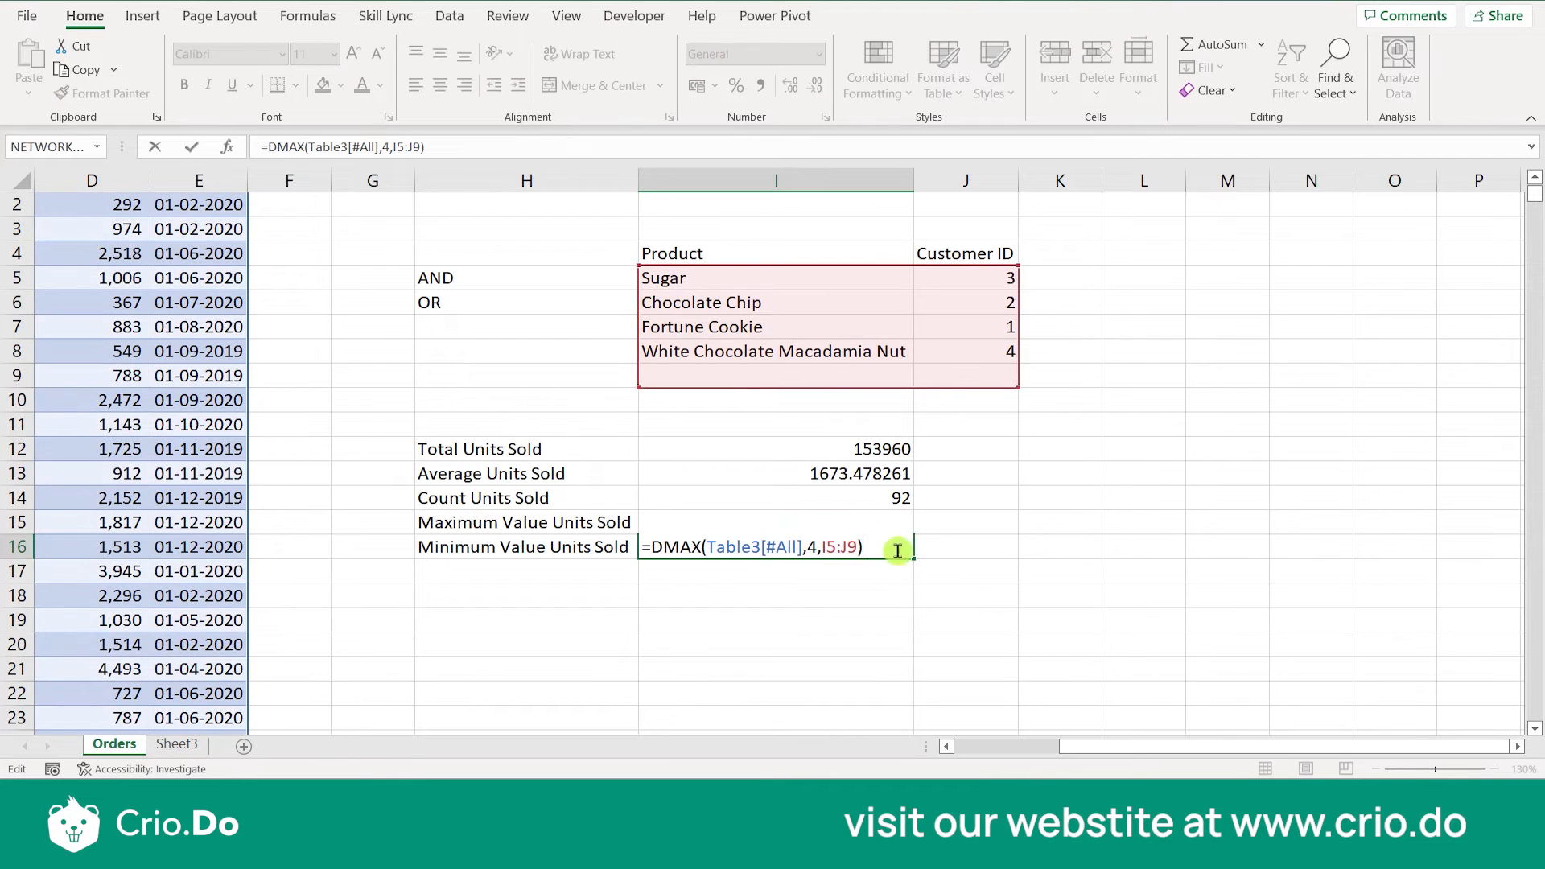
left_click(826, 548)
left_click(860, 543)
key("BackSpace")
key("BackSpace")
key("BackSpace")
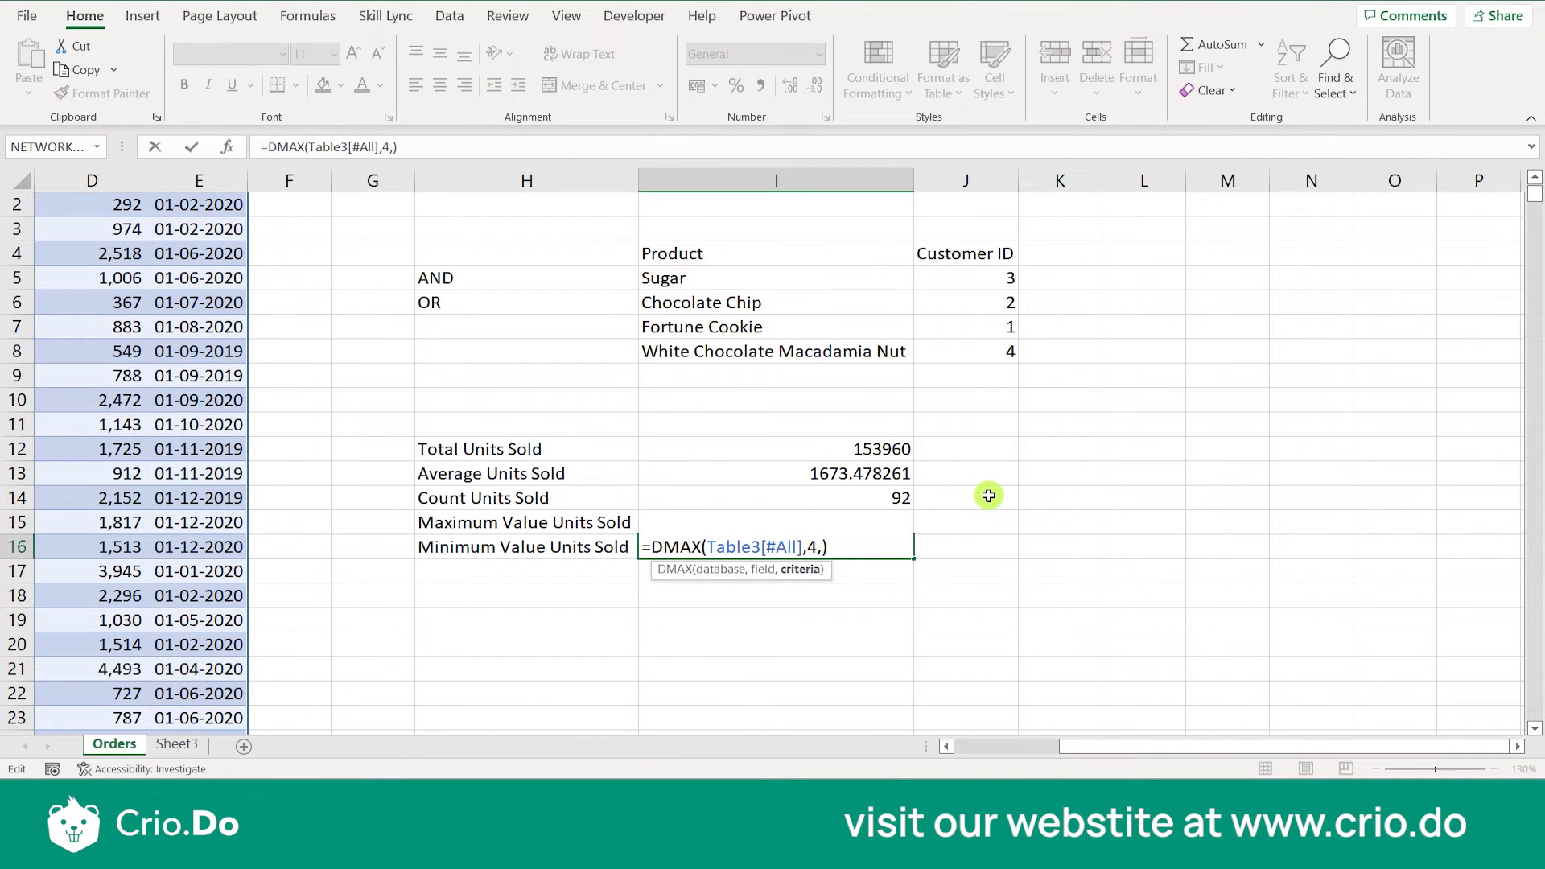
left_click_drag(783, 258, 917, 355)
key("Return")
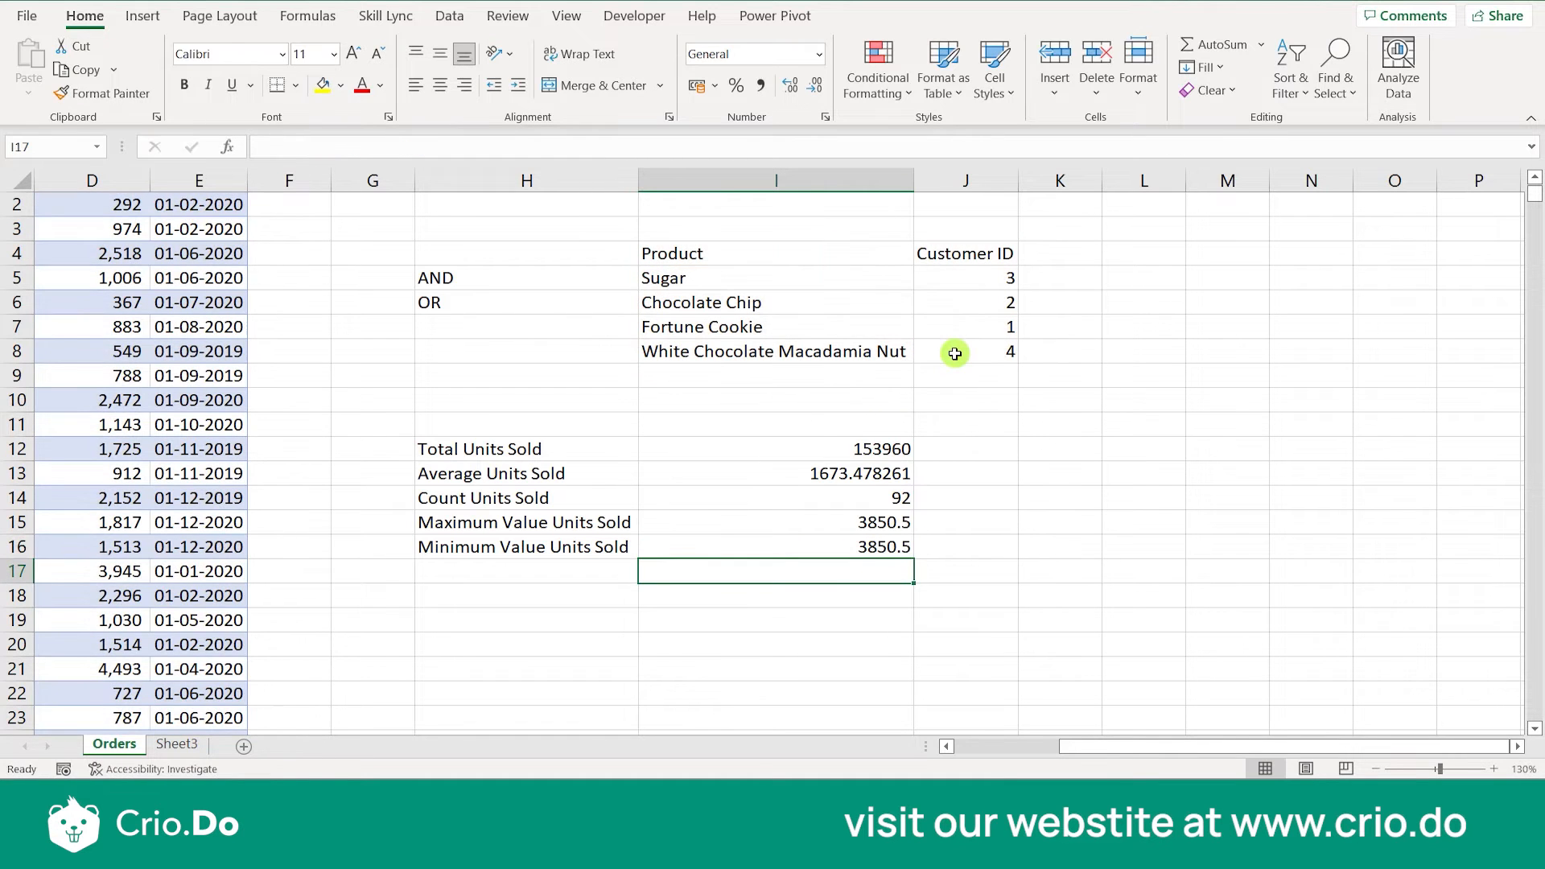
- Replace the DMAX function in I16 with DMIN, giving =DMIN(Table3[#All],4,I4:J8)
double_click(838, 547)
left_click(701, 547)
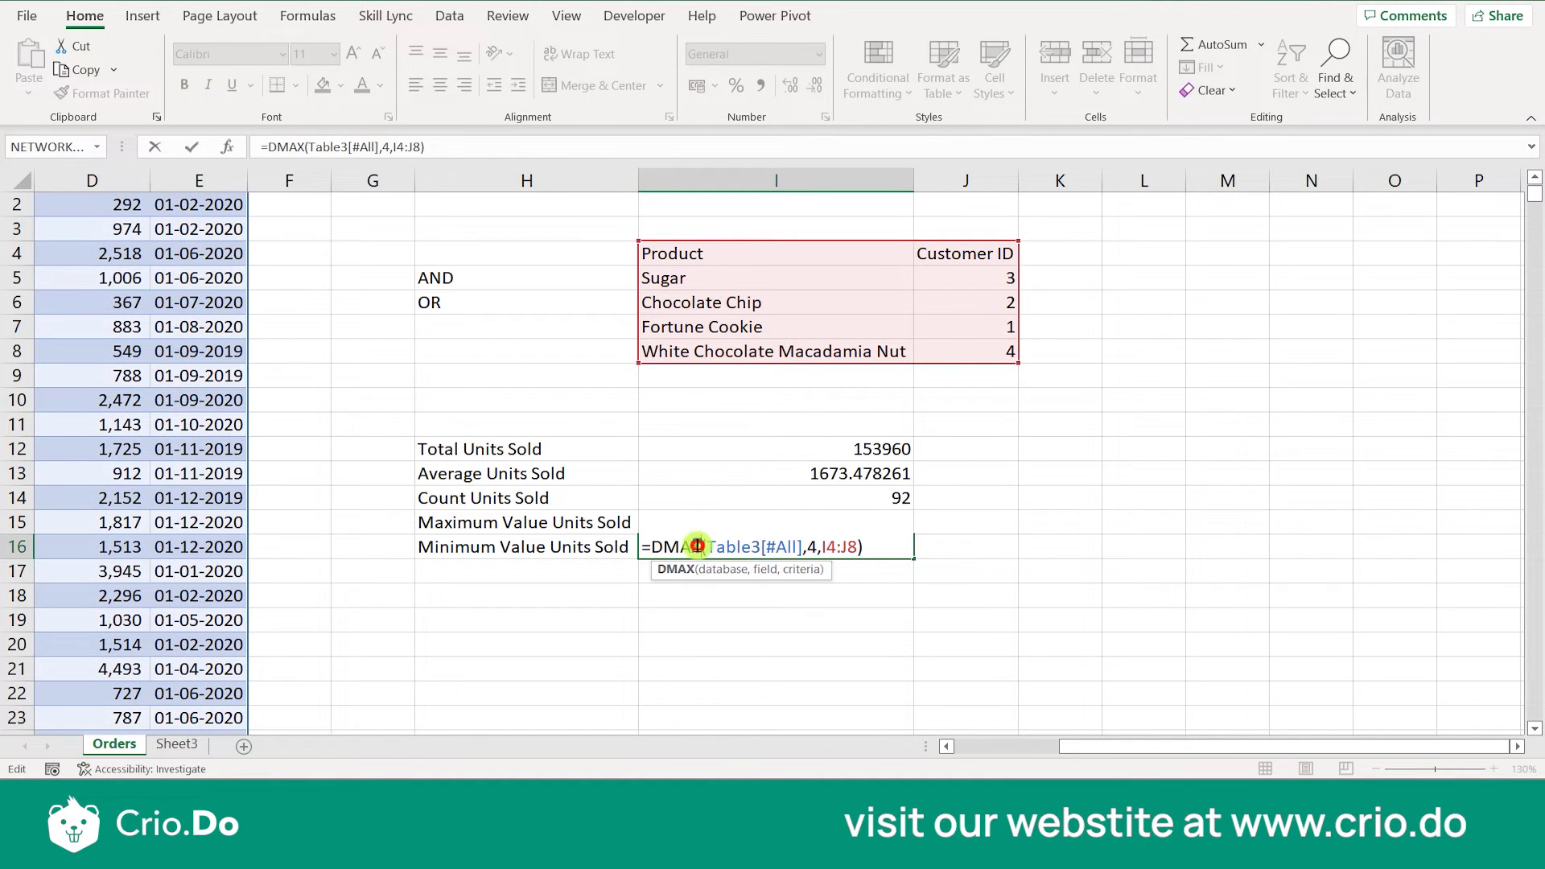
key("BackSpace")
key("BackSpace")
key("BackSpace")
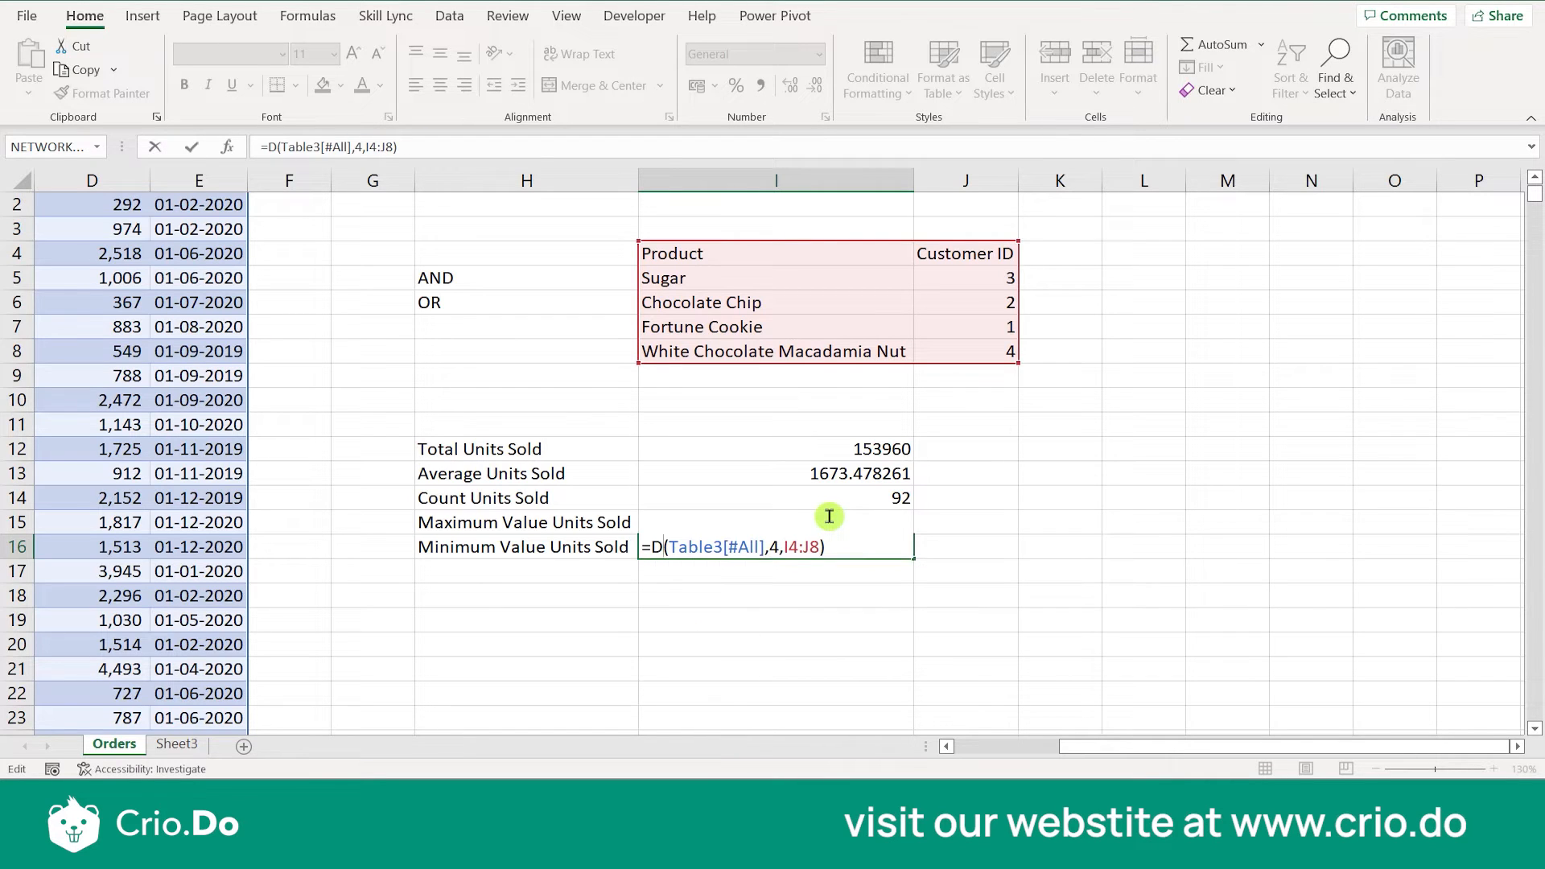
type("MIN")
key("Return")
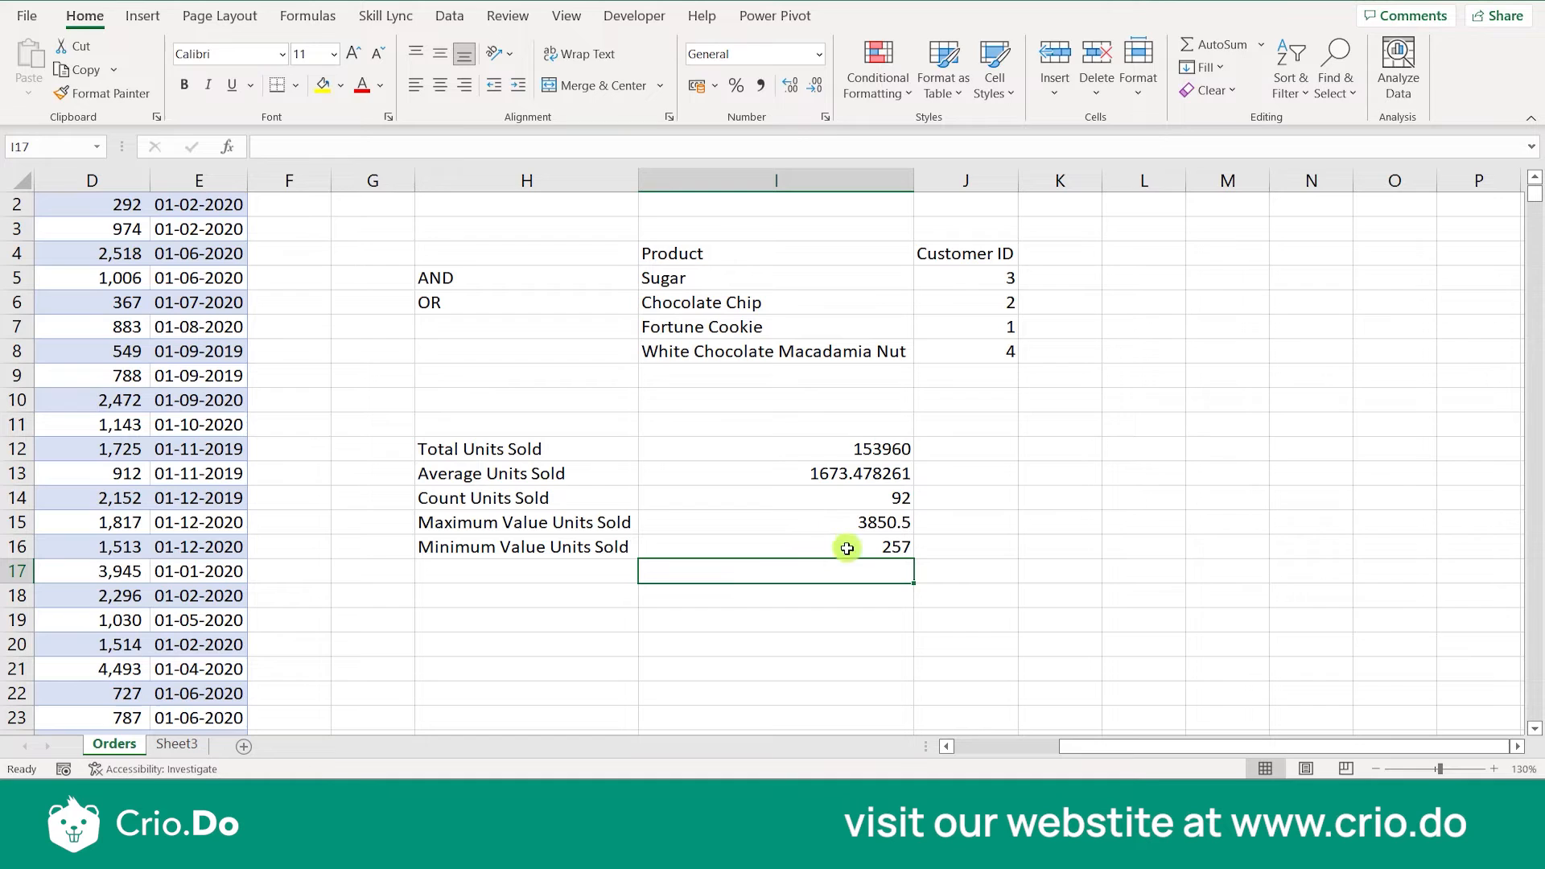
- Browse the functions starting with D as far as DSTDEV, DSUM and DVARP from a trial formula in I17, and discard it
type("=")
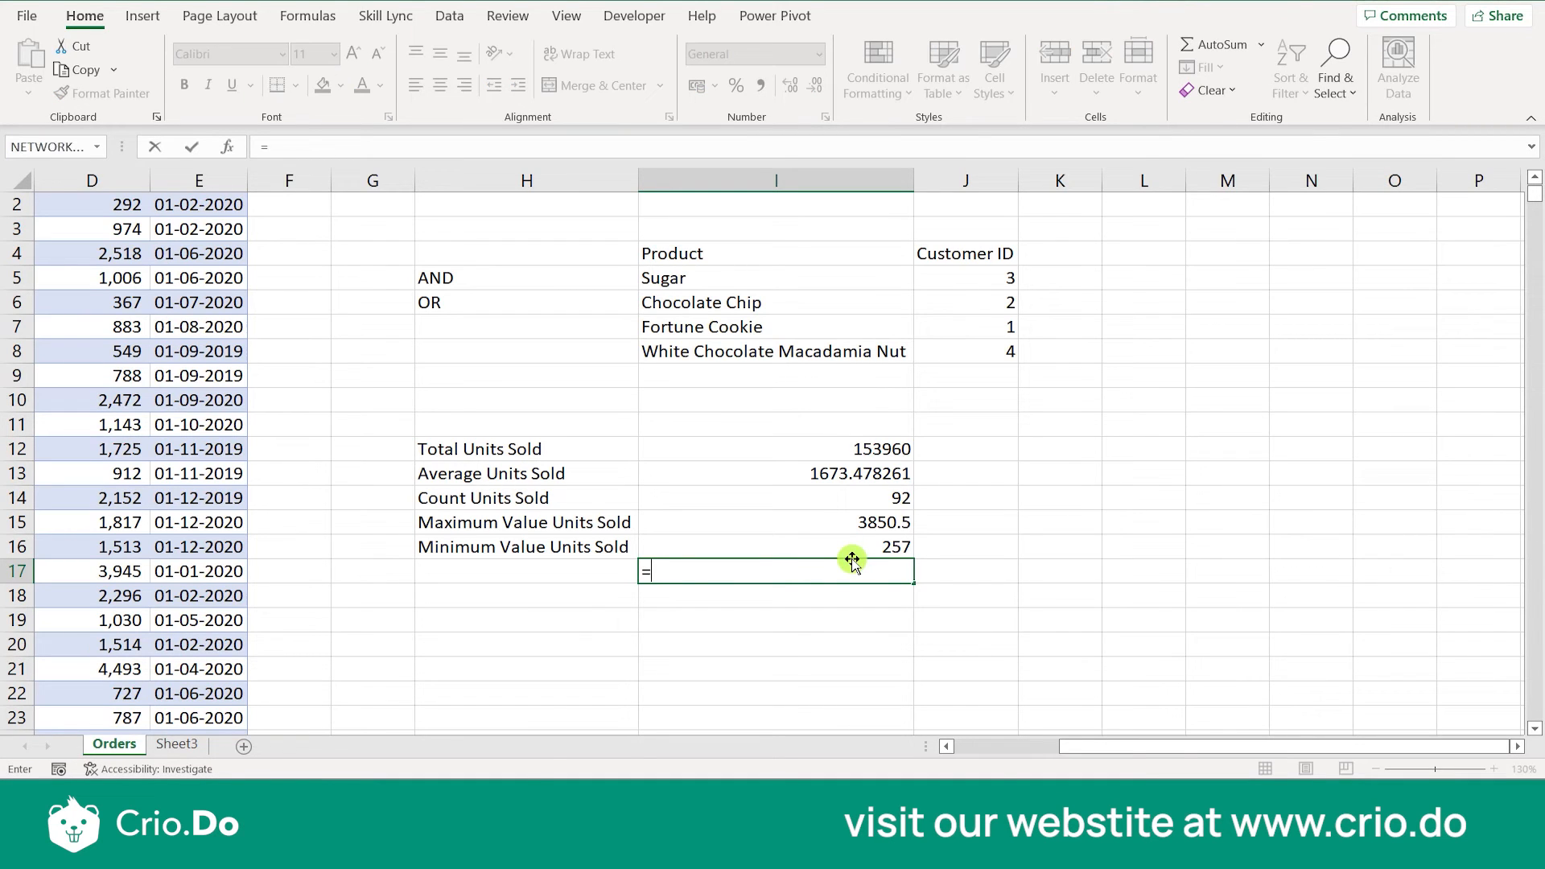
type("D")
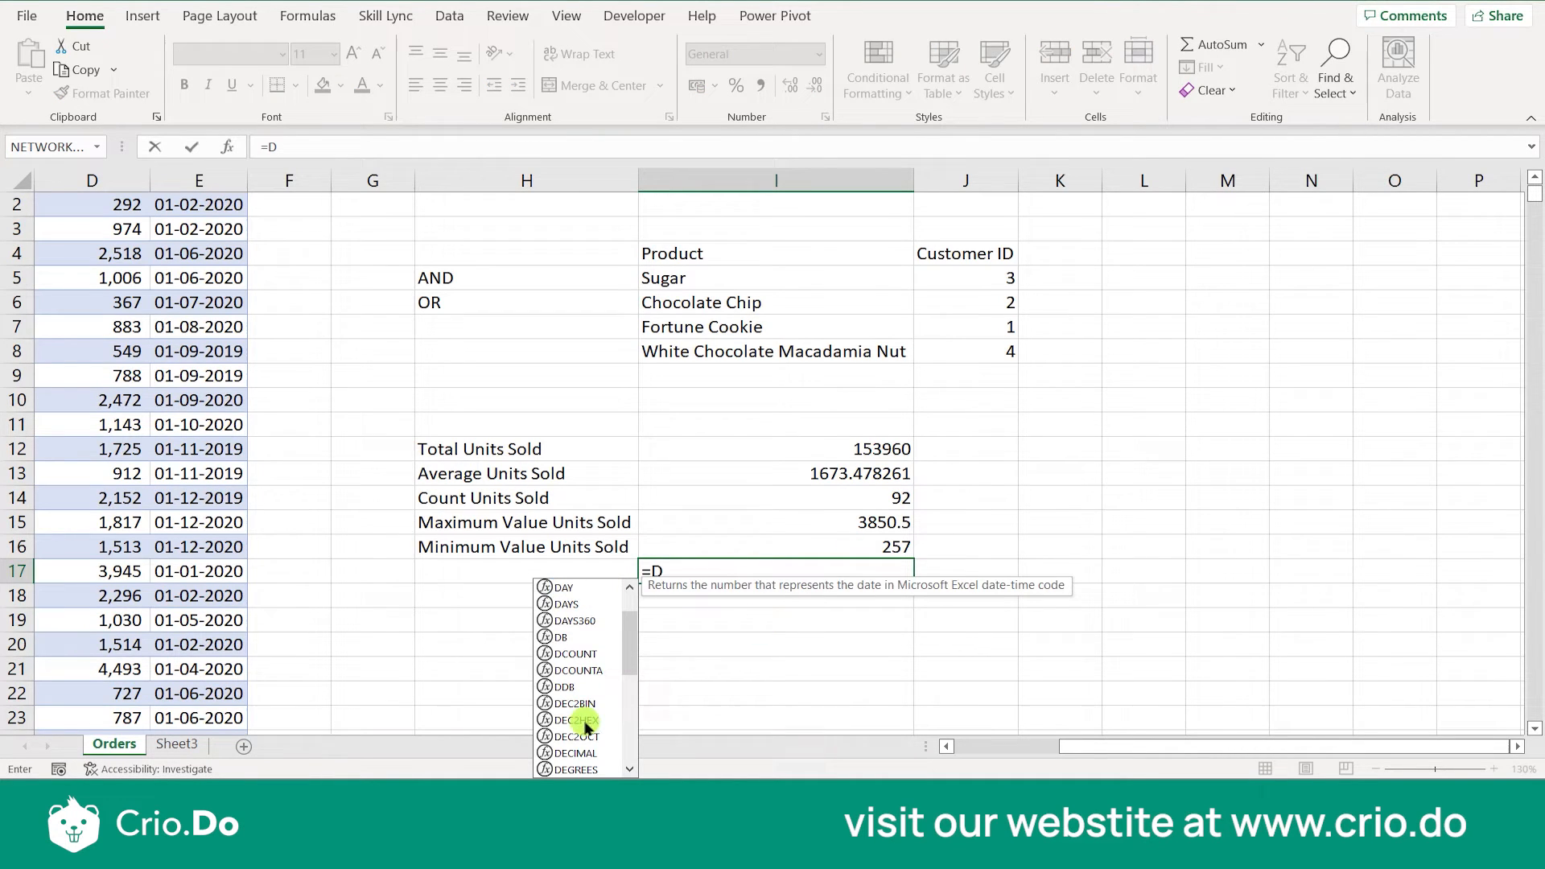
left_click_drag(629, 645, 631, 714)
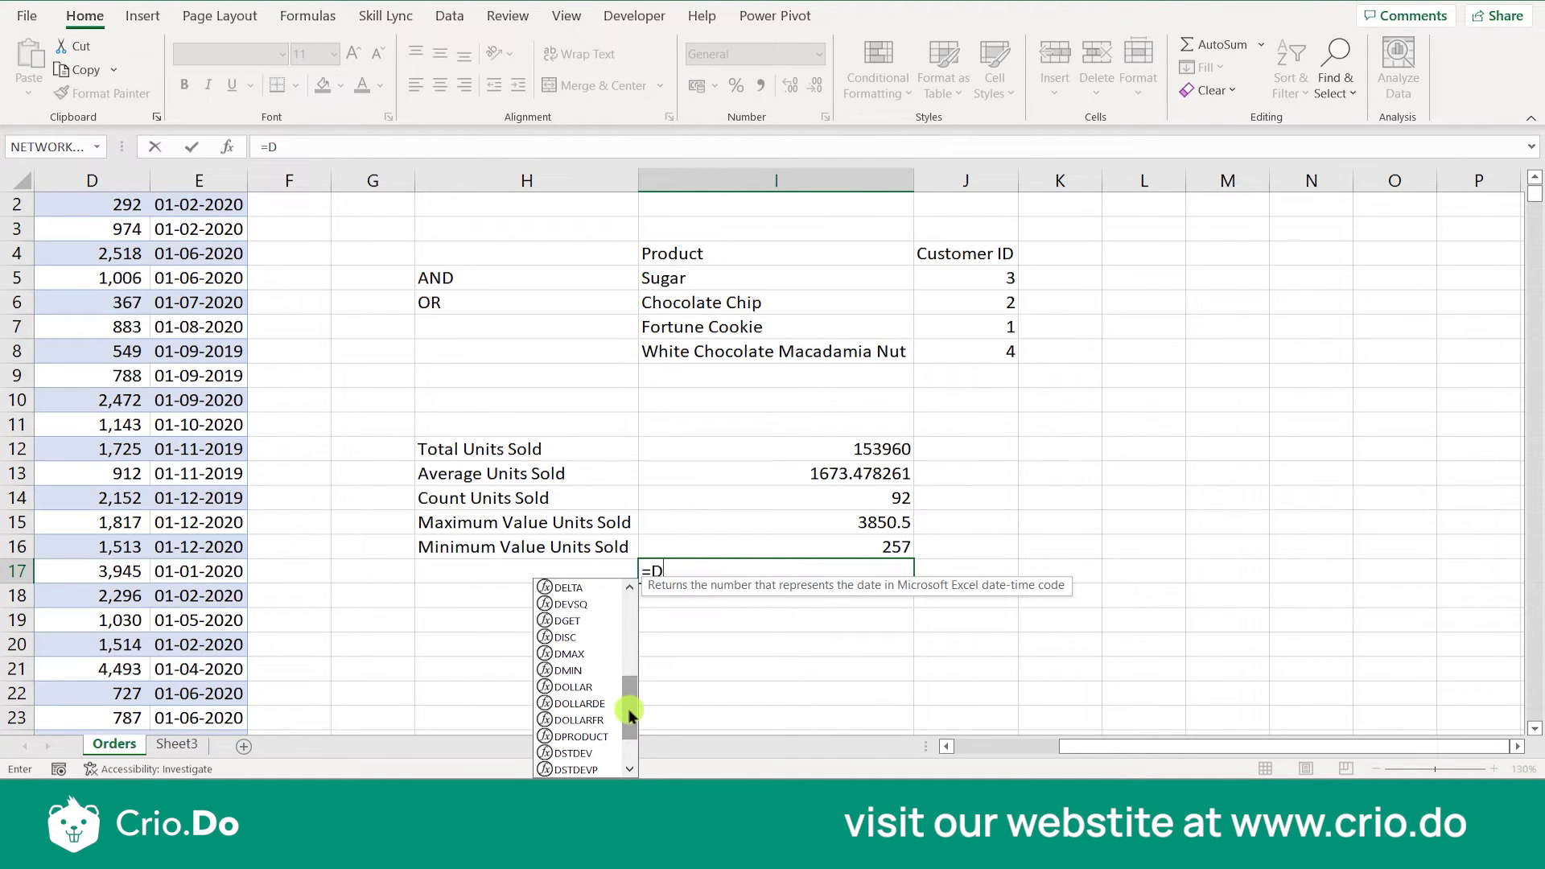
left_click(629, 769)
left_click(629, 770)
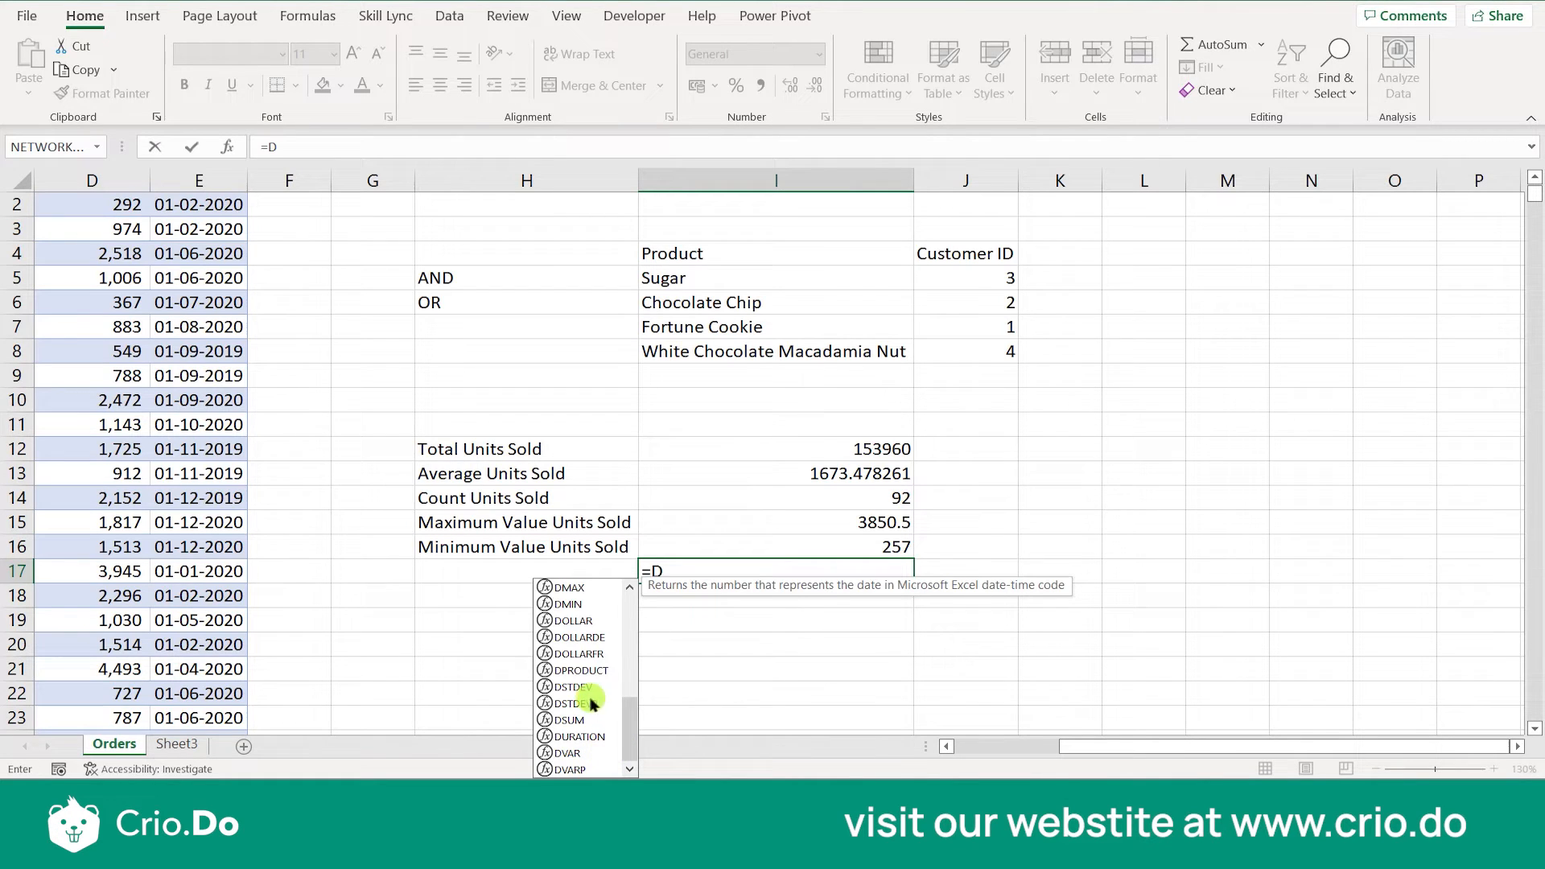
left_click(673, 689)
left_click(726, 580)
key("Delete")
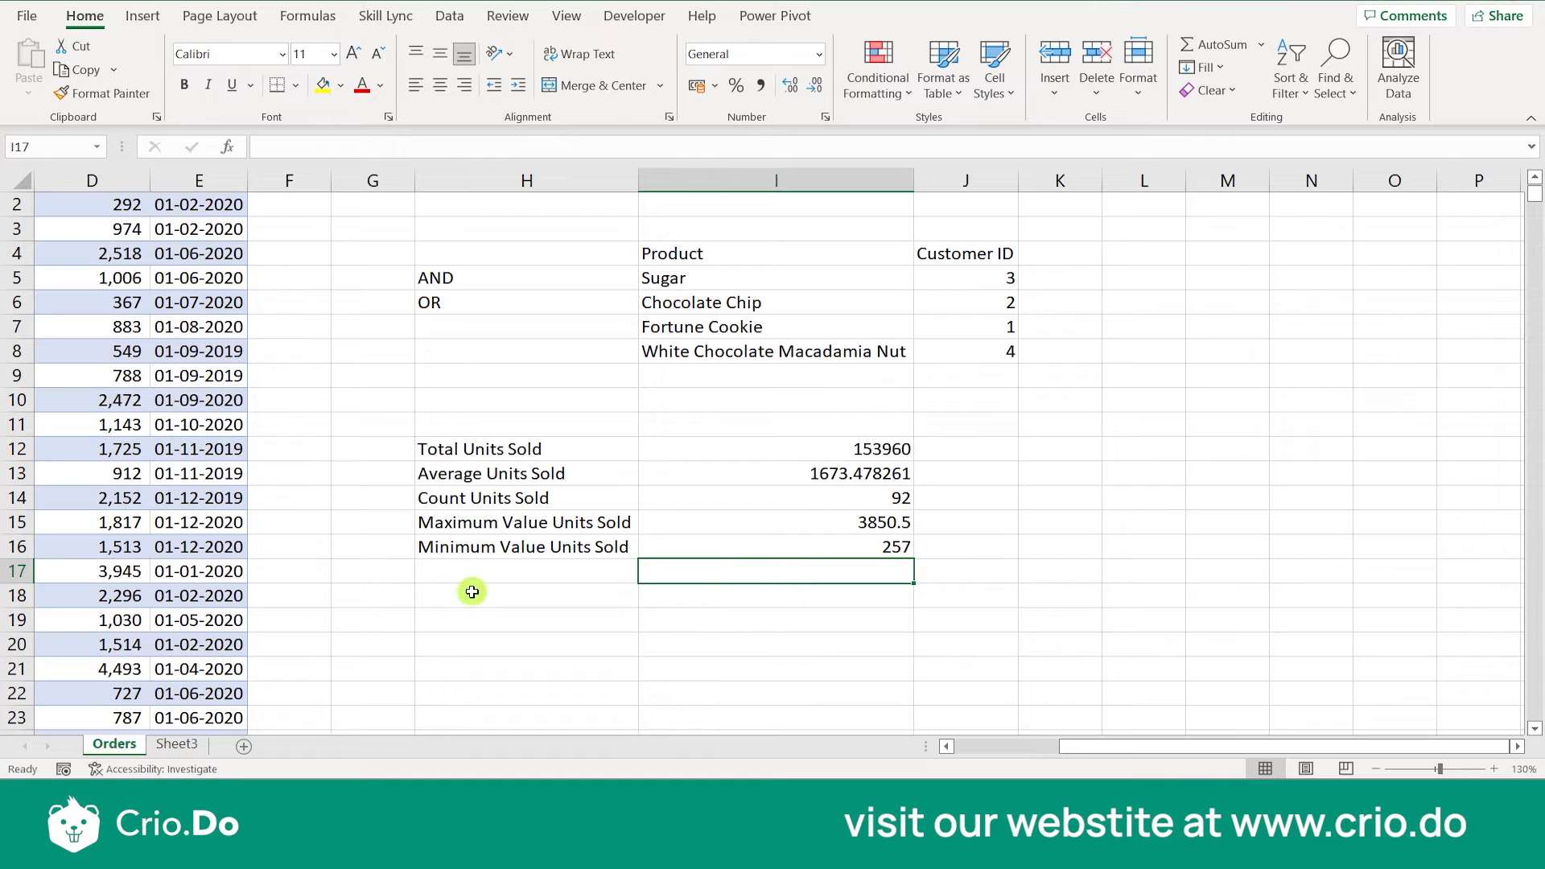
type("=")
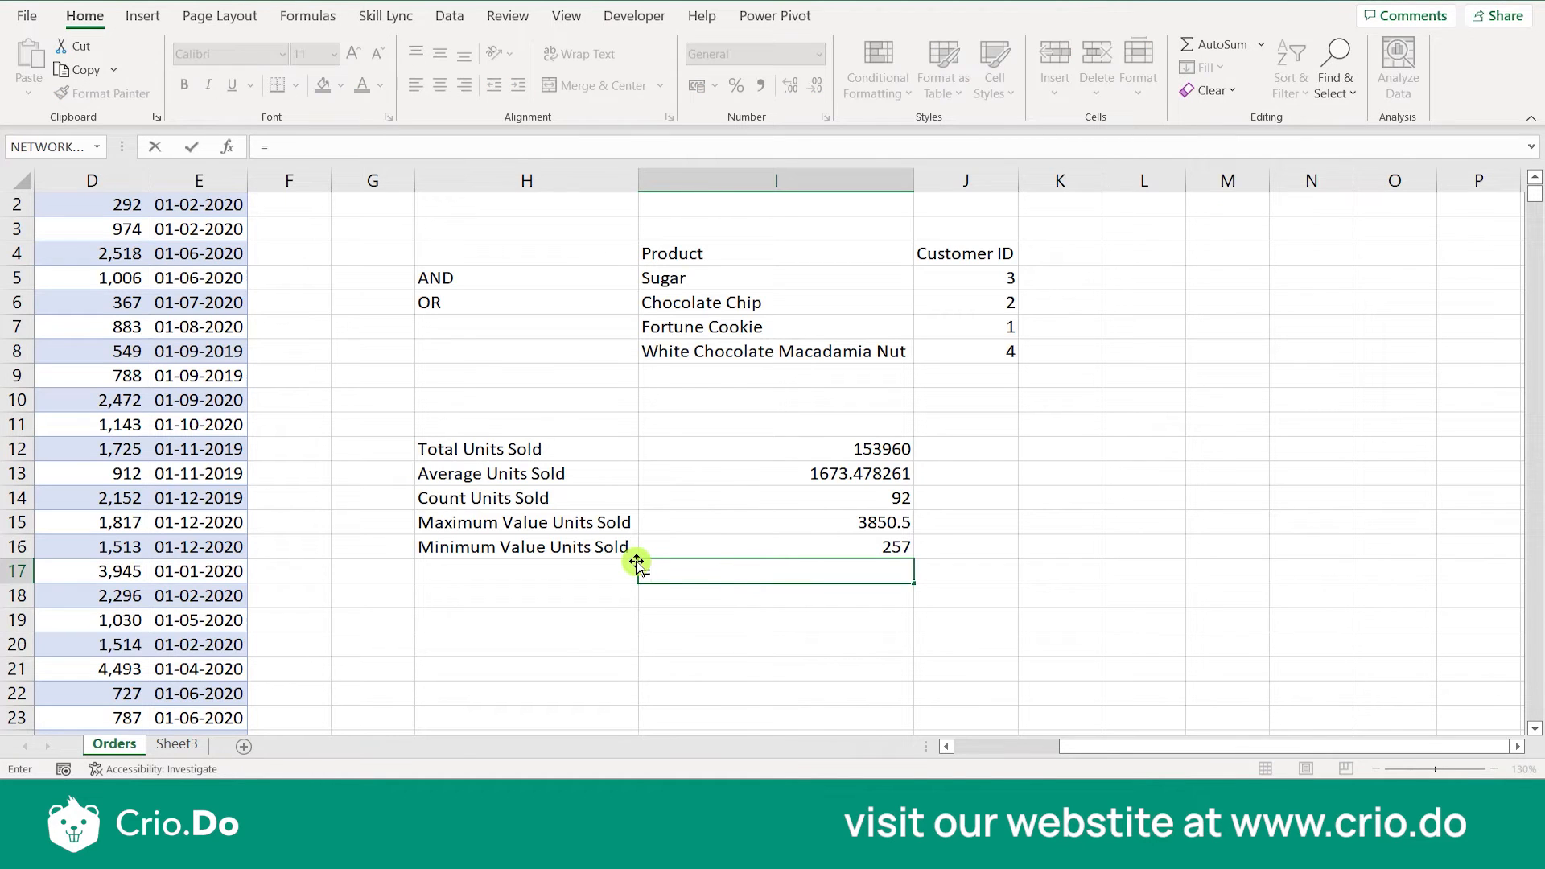
type("DS")
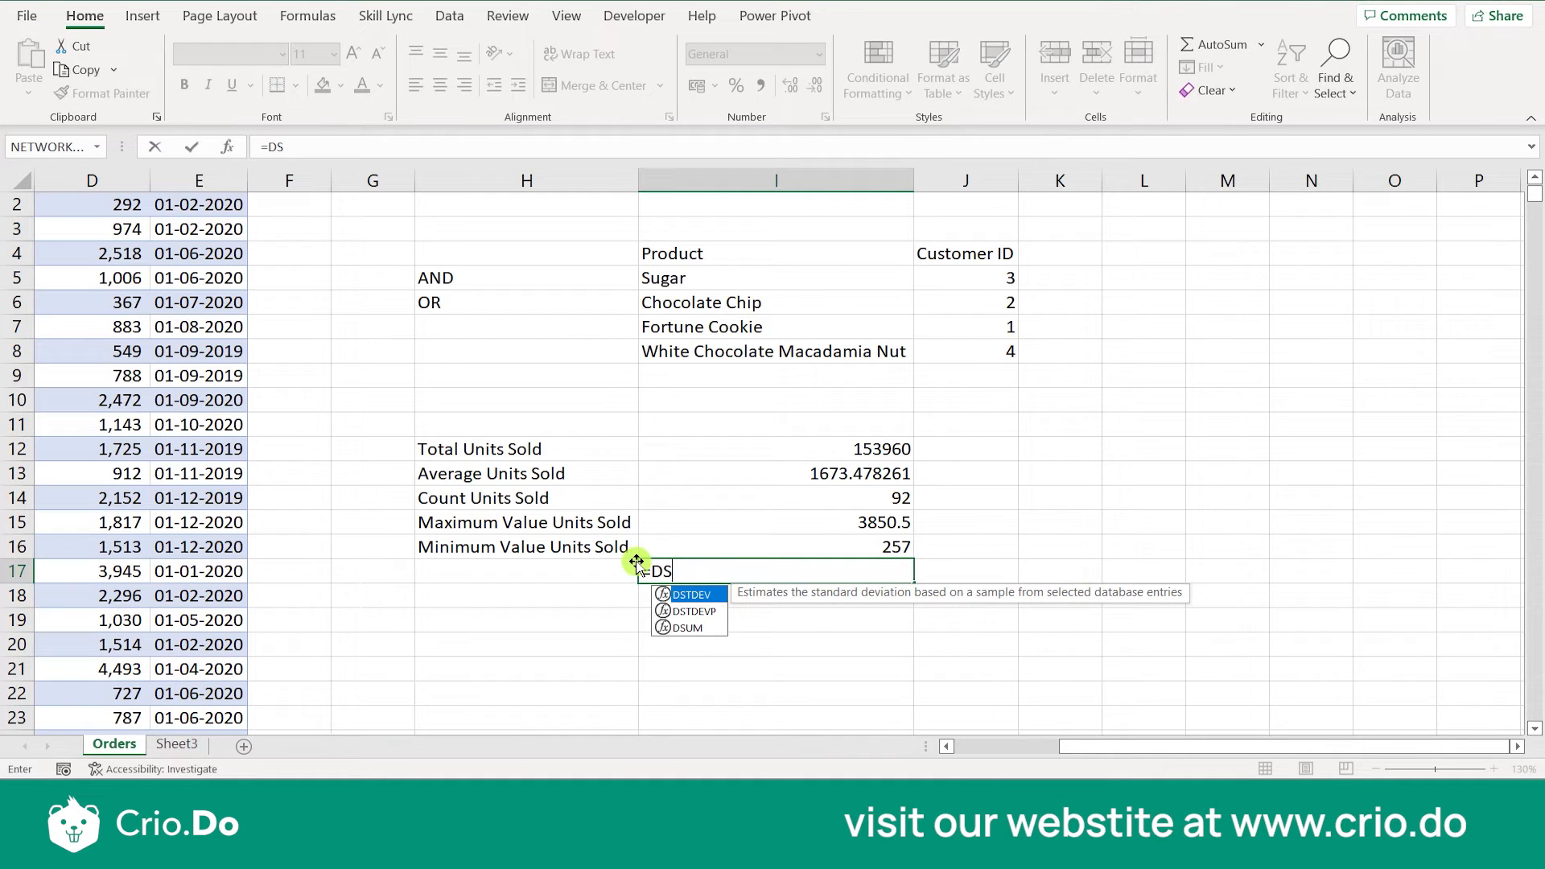
type("TDEV")
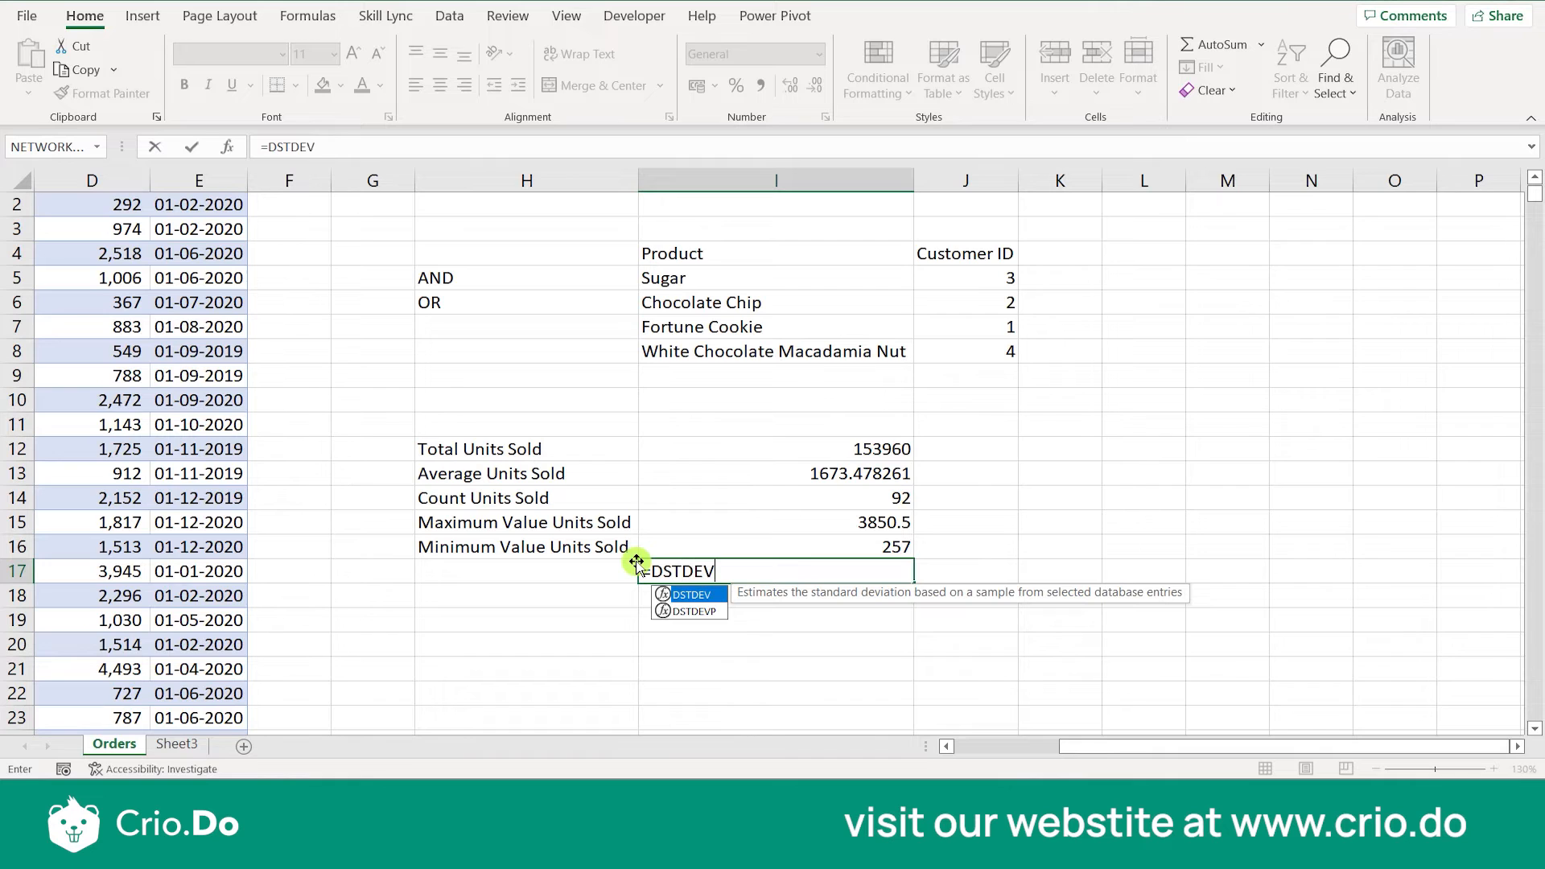
type("(")
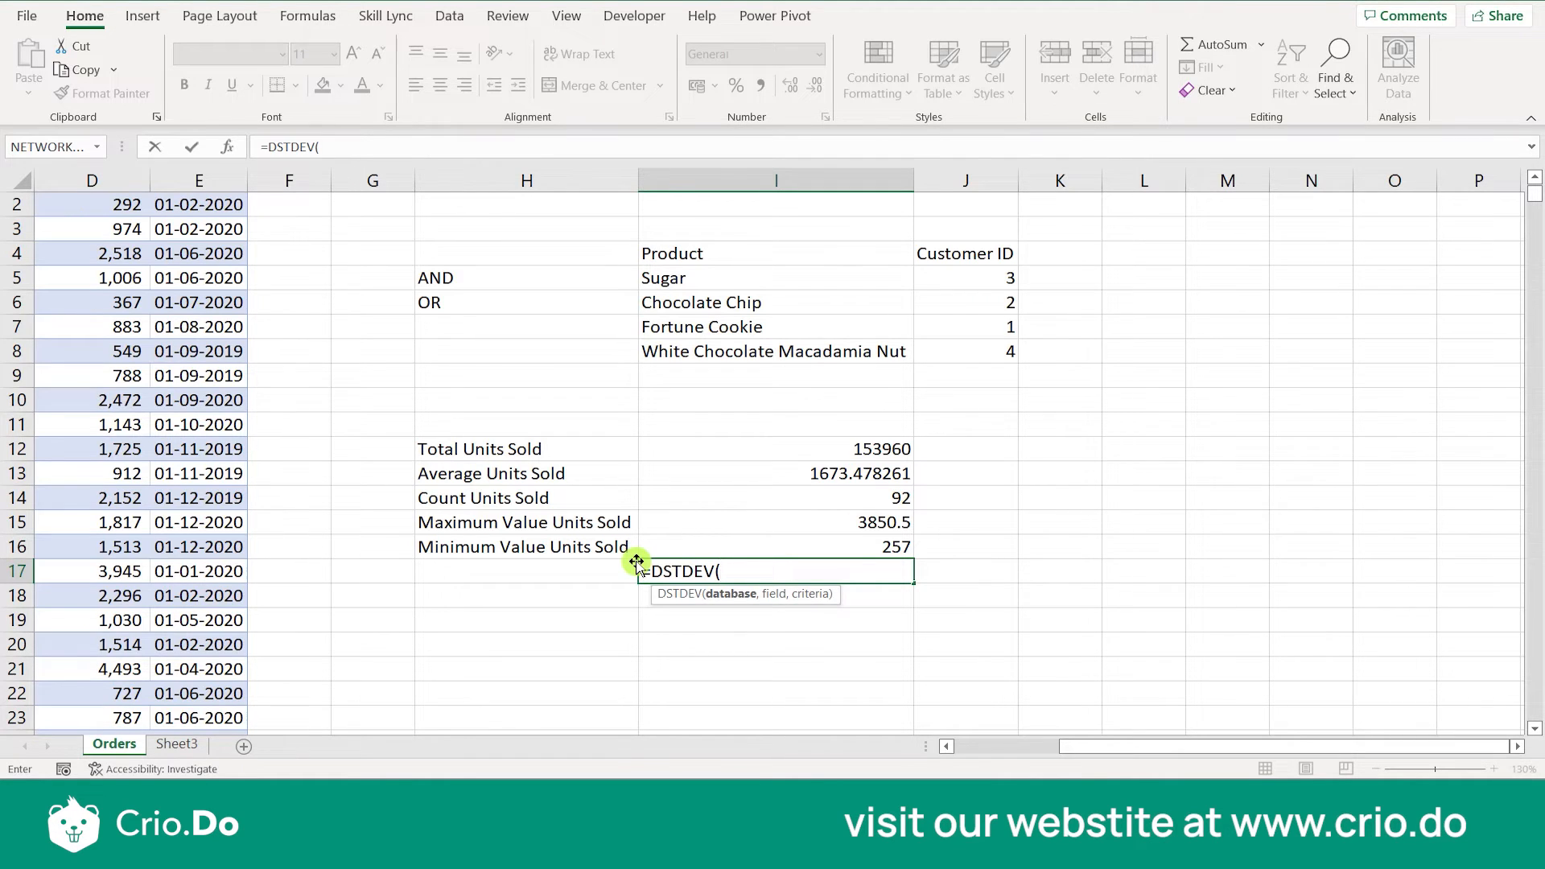
key("Escape")
- Copy the DMIN formula from I16 into I17
left_click(893, 547)
key("ctrl+c")
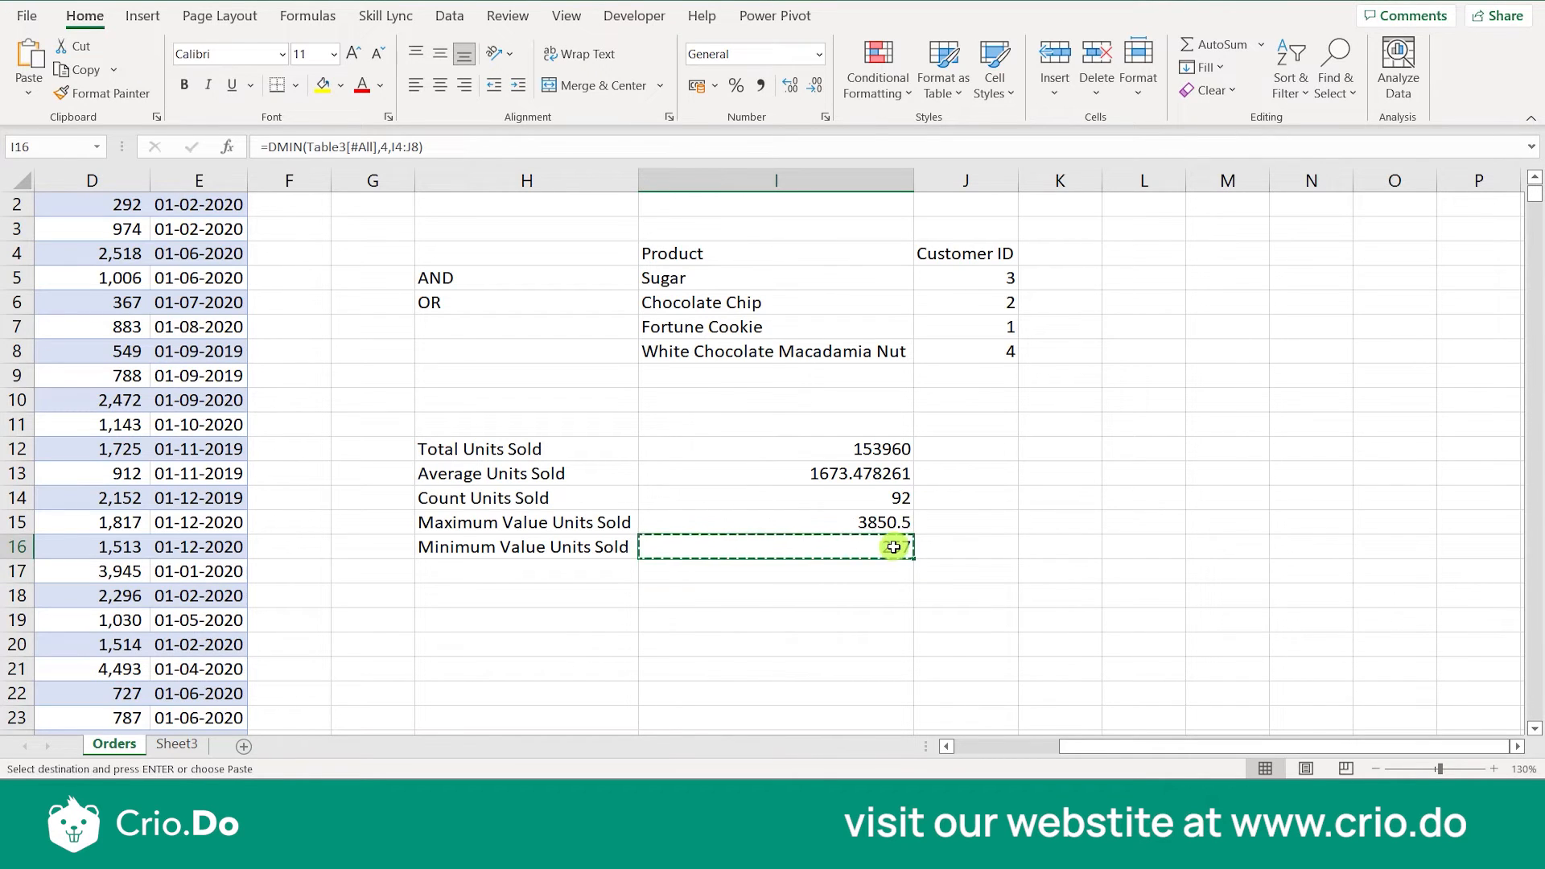
key("Down")
key("ctrl+v")
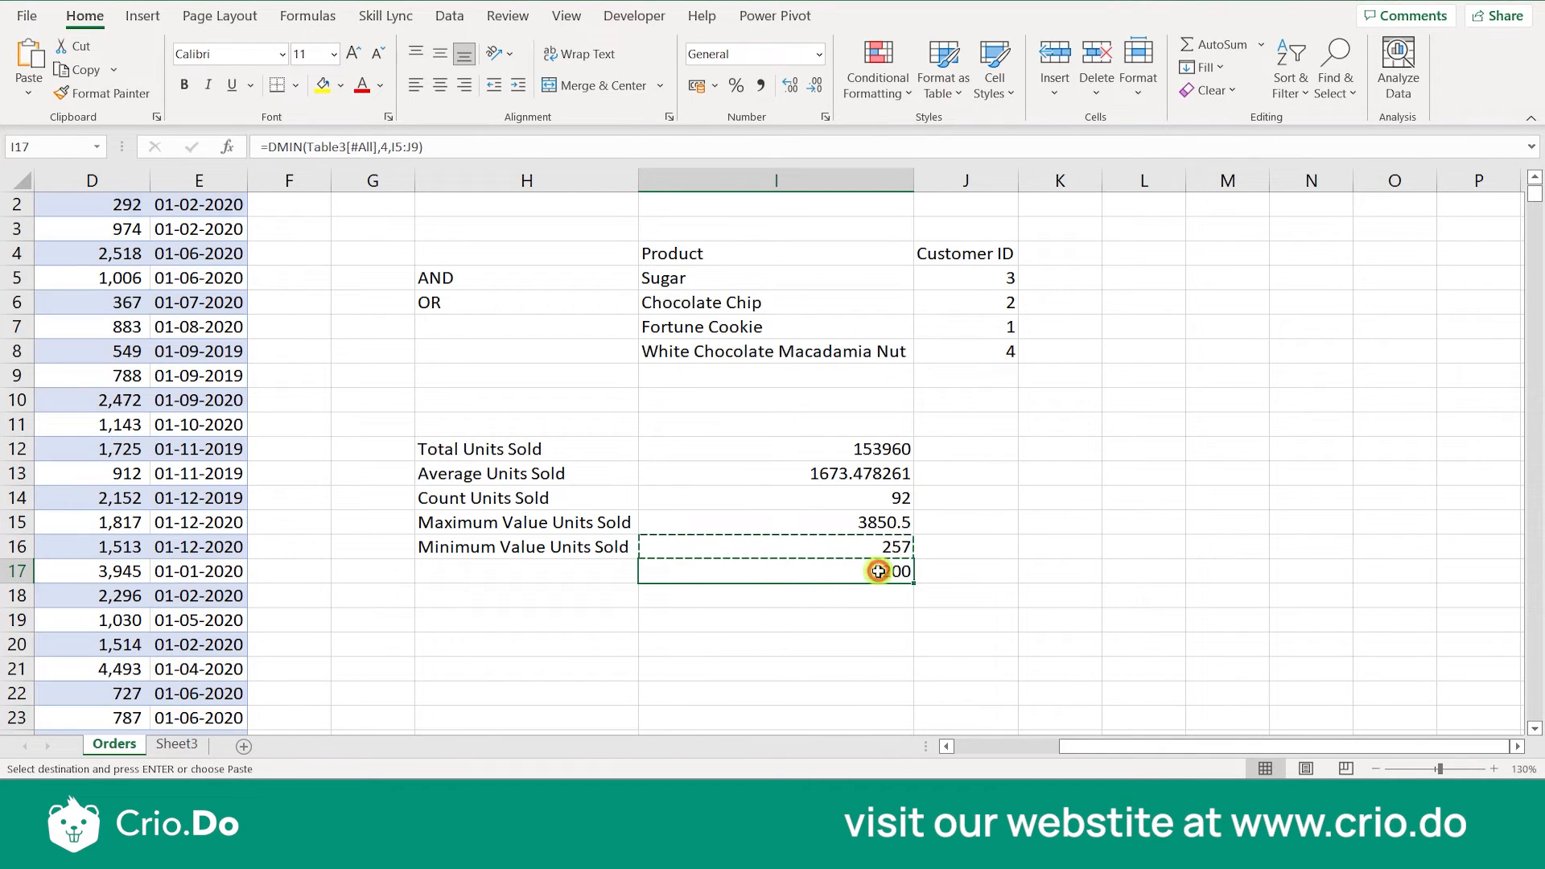
- Change the criteria range of the DMIN formula in I17 to I4:J8
double_click(877, 571)
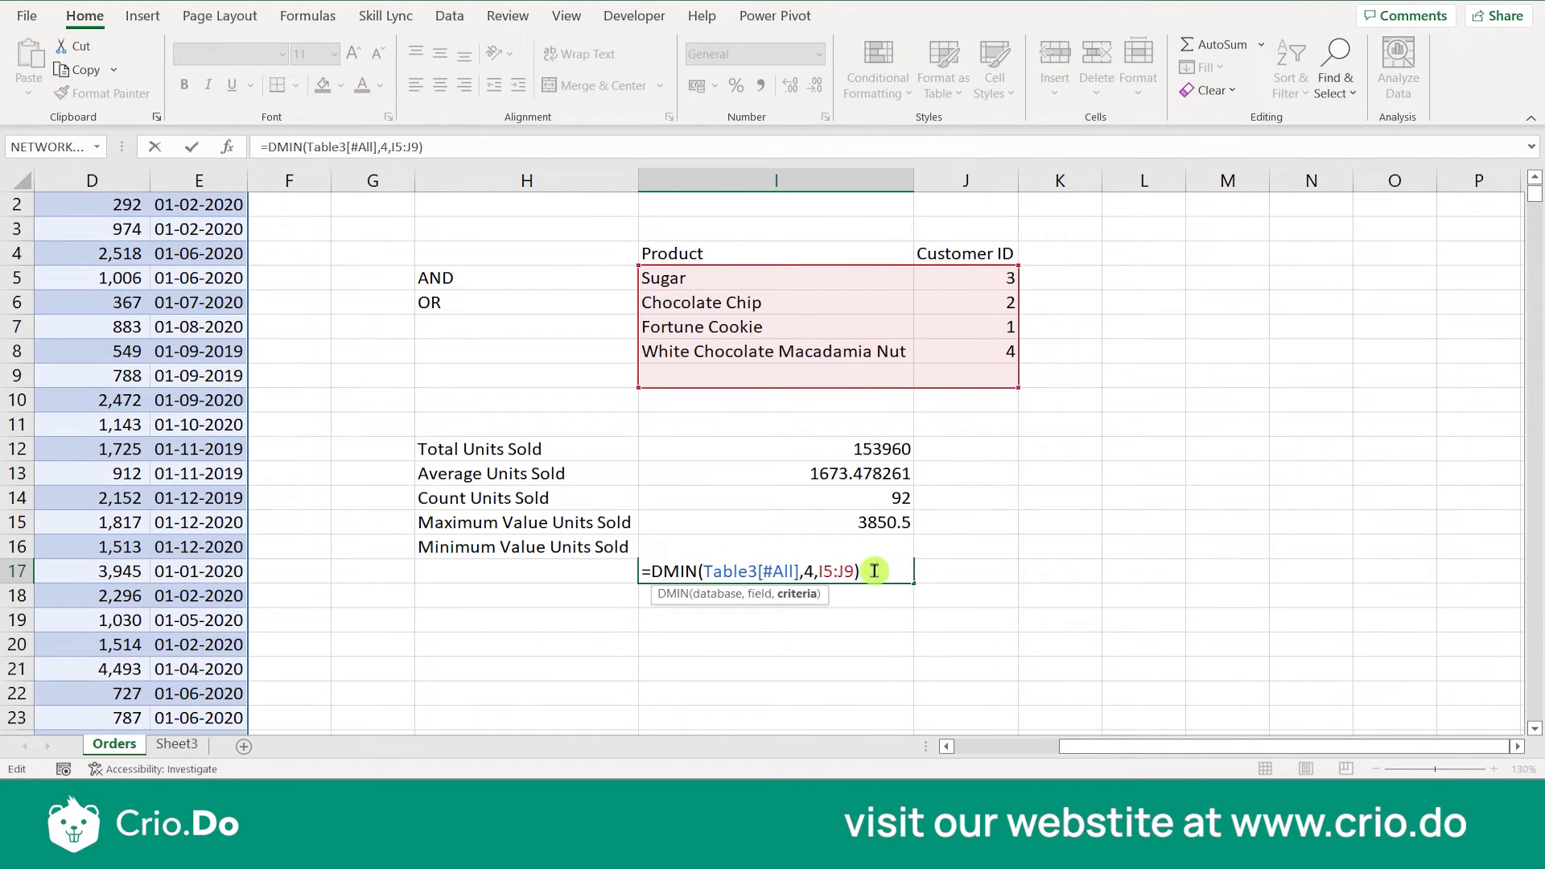
key("BackSpace")
key("BackSpace")
key("BackSpace")
key("BackSpace")
key("BackSpace")
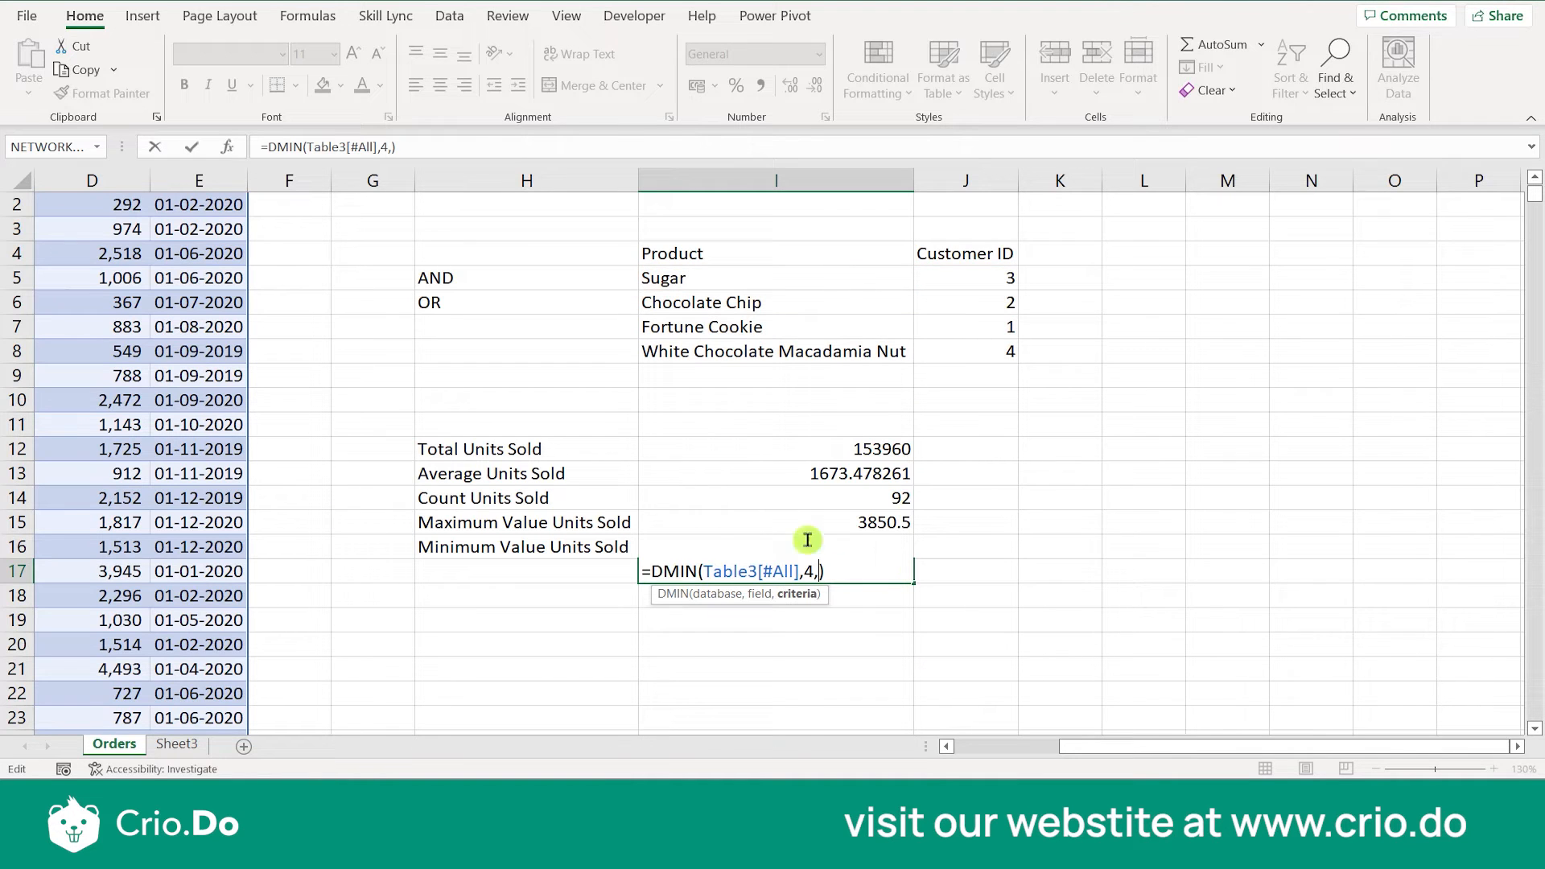
left_click_drag(745, 249, 966, 349)
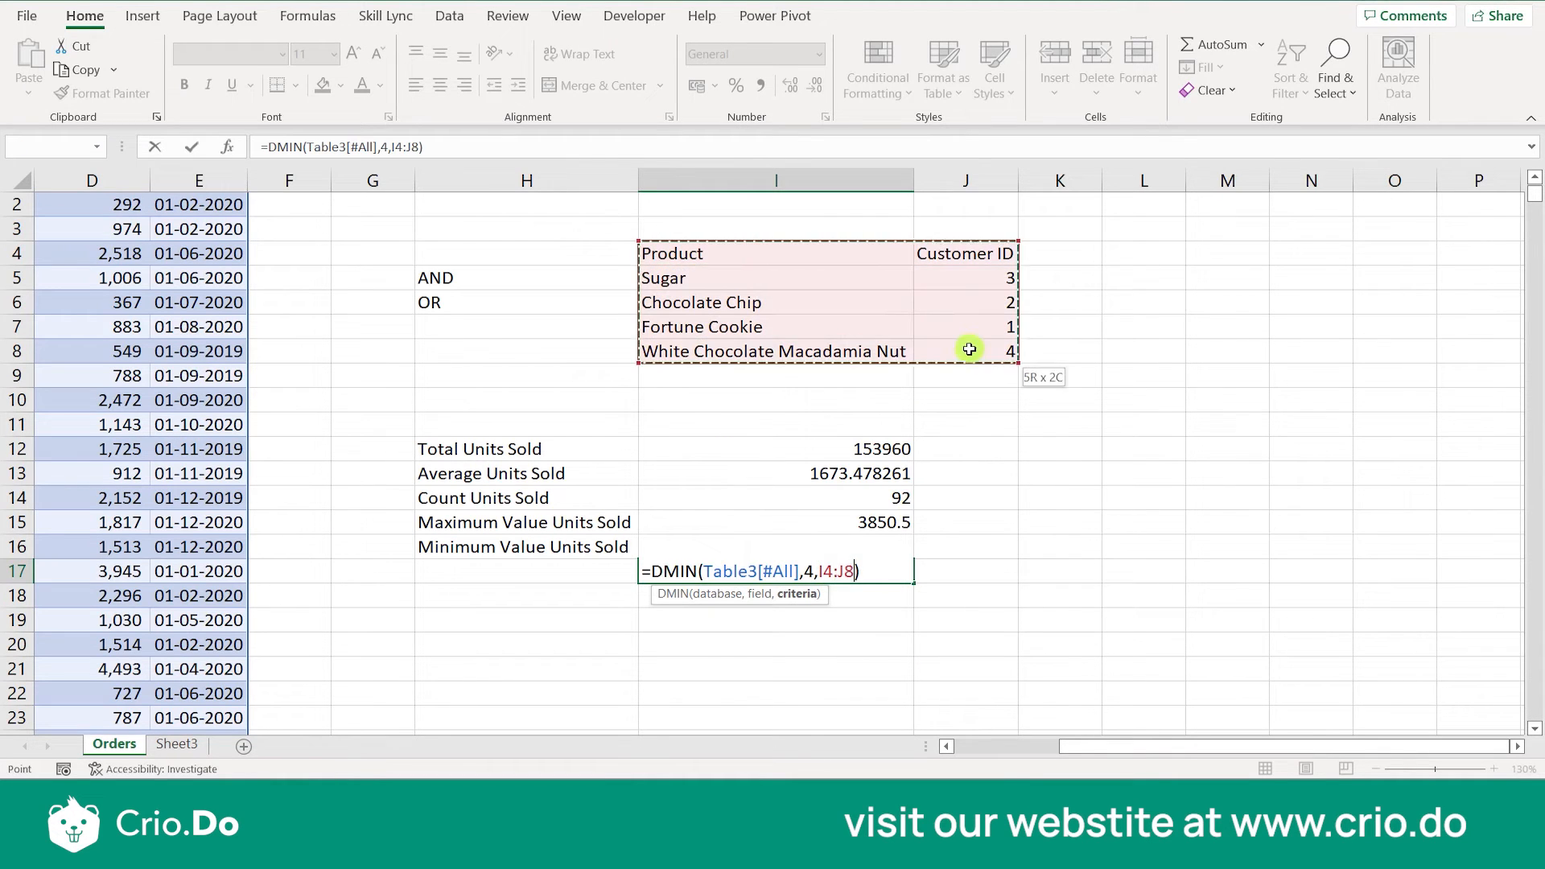
key("Return")
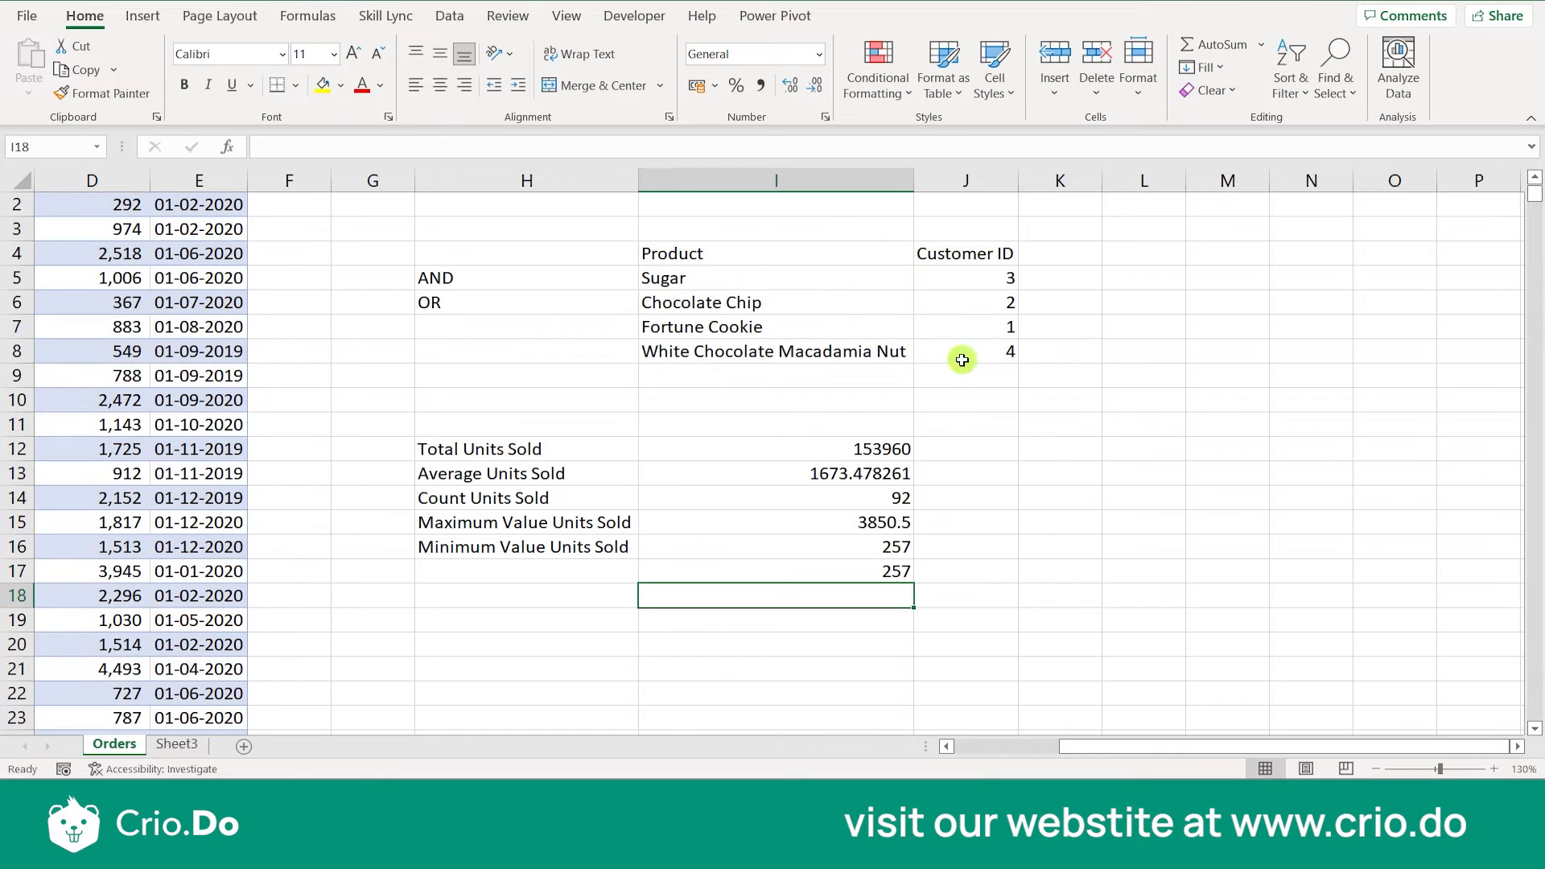
- Replace the DMIN function in I17 with DSTDEV, giving =DSTDEV(Table3[#All],4,I4:J8)
double_click(873, 571)
left_click(705, 571)
key("BackSpace")
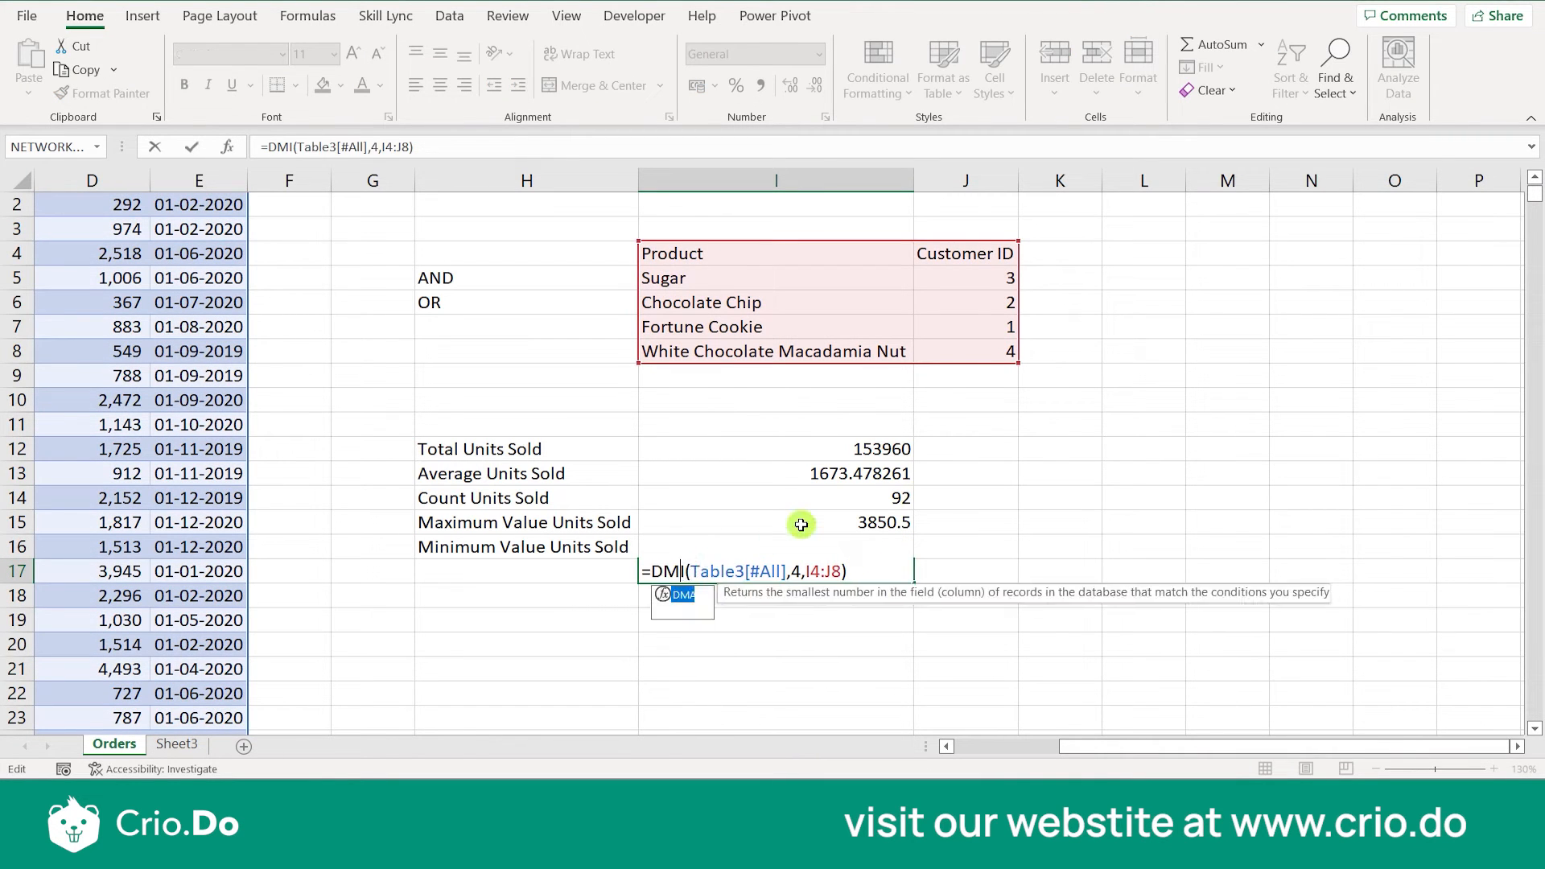
key("BackSpace")
key("BackSpace")
key("BackSpace")
type("DST")
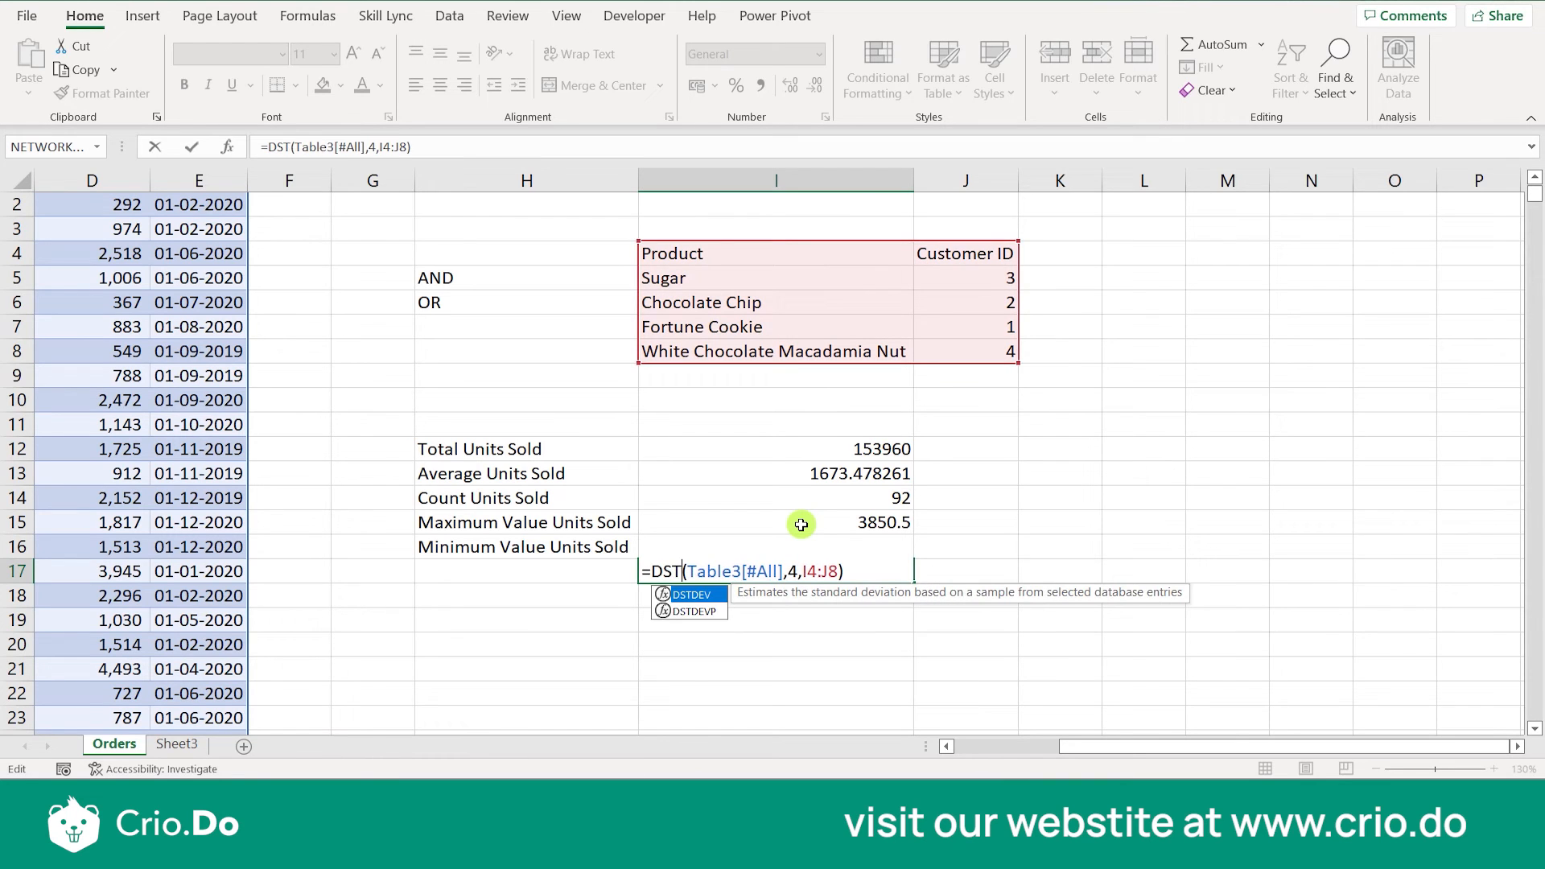
type("DEV")
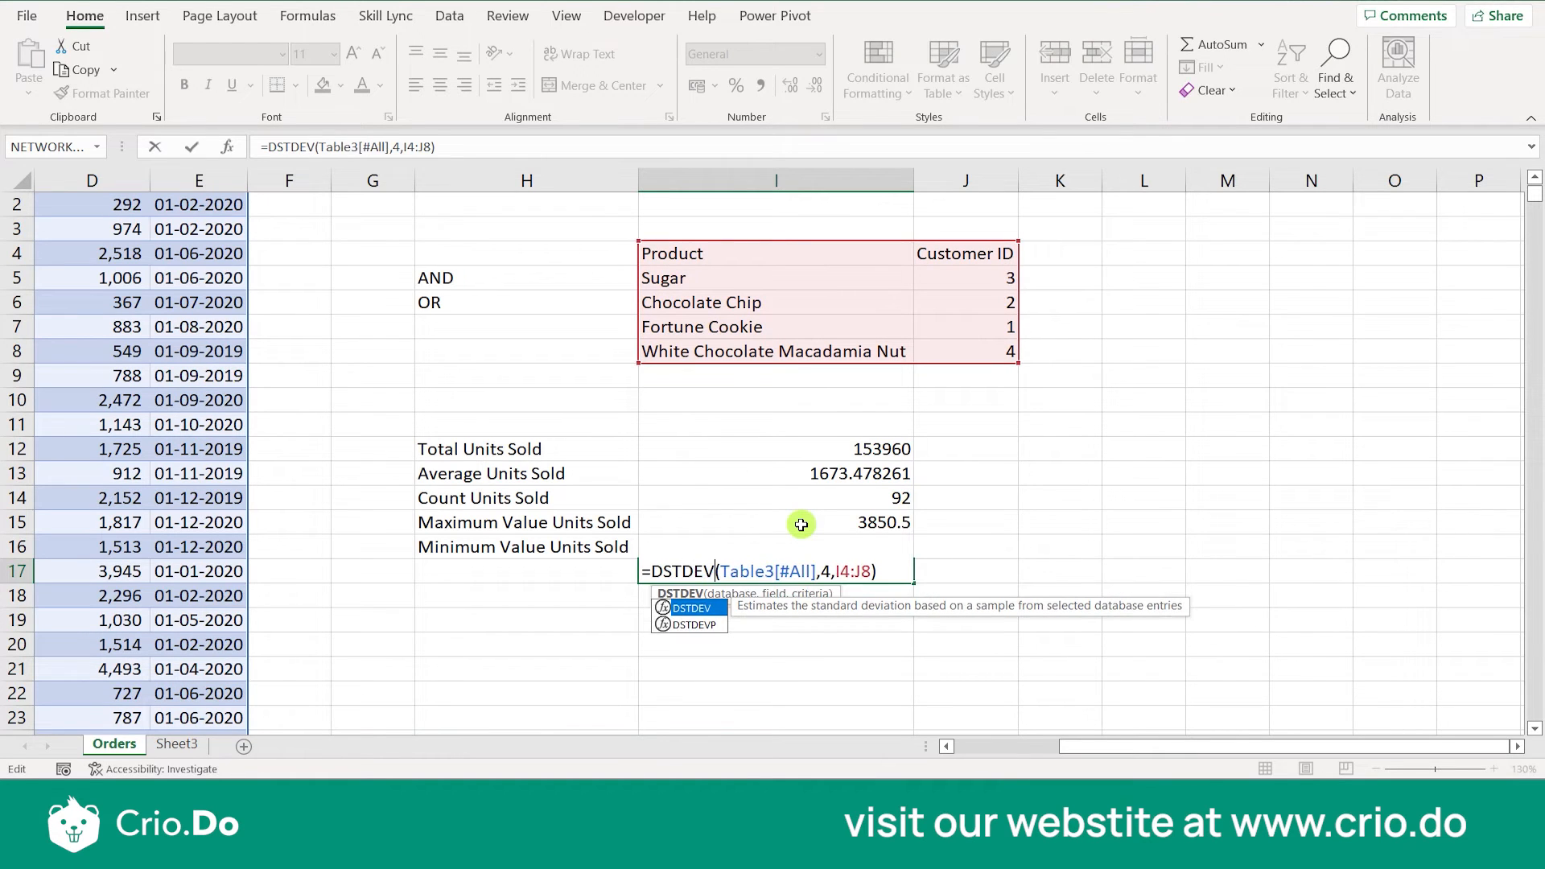
key("Return")
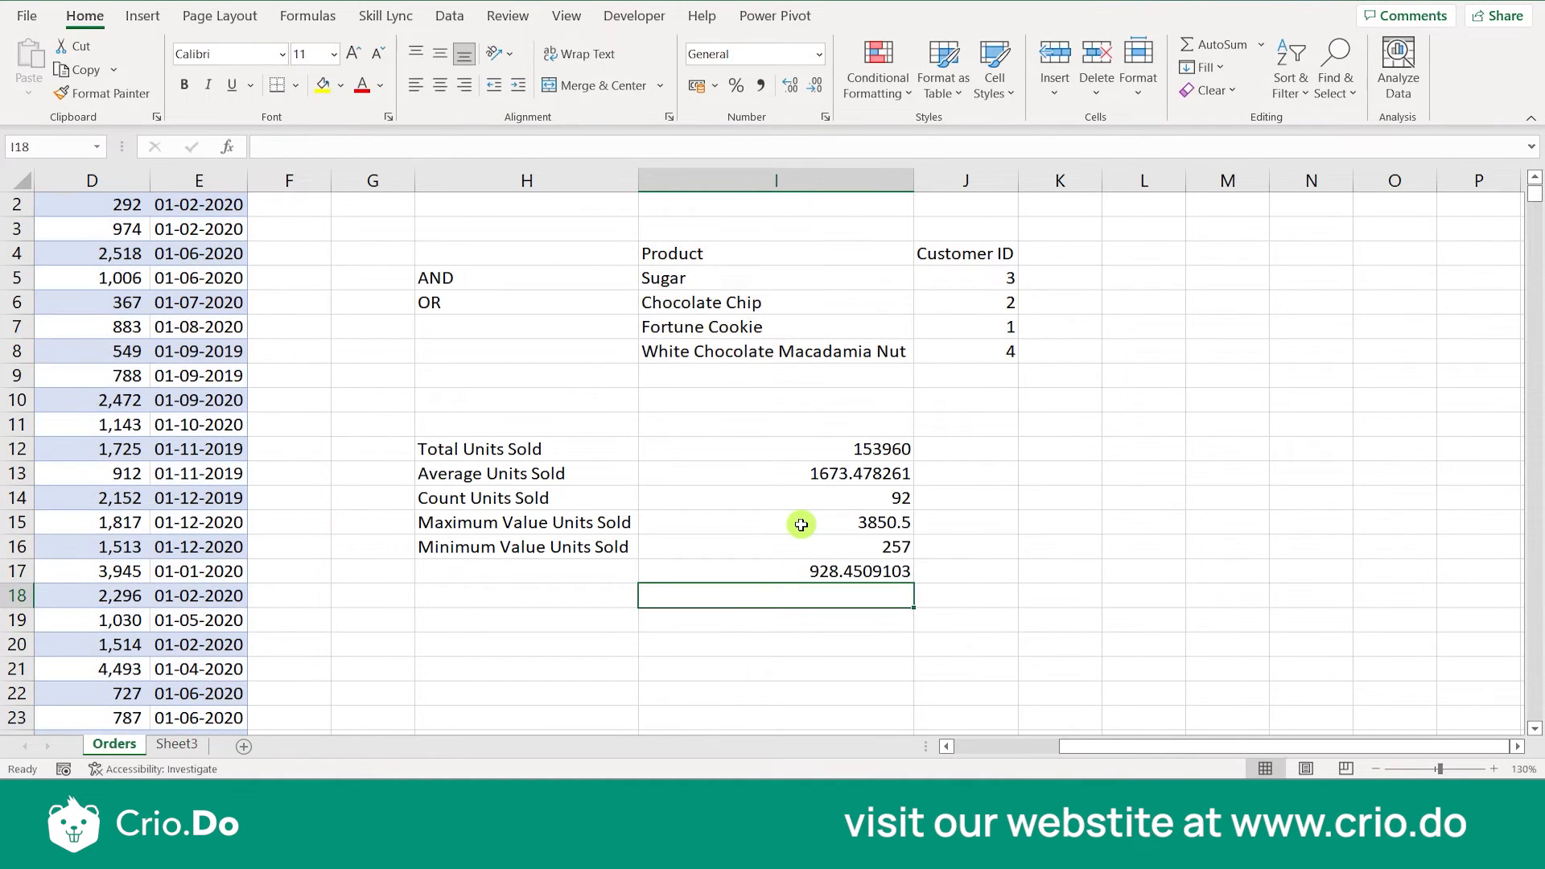
- Label the standard deviation row in H17 as Std Dev Units Sold and select the formula cell I17
key("Up")
left_click(603, 568)
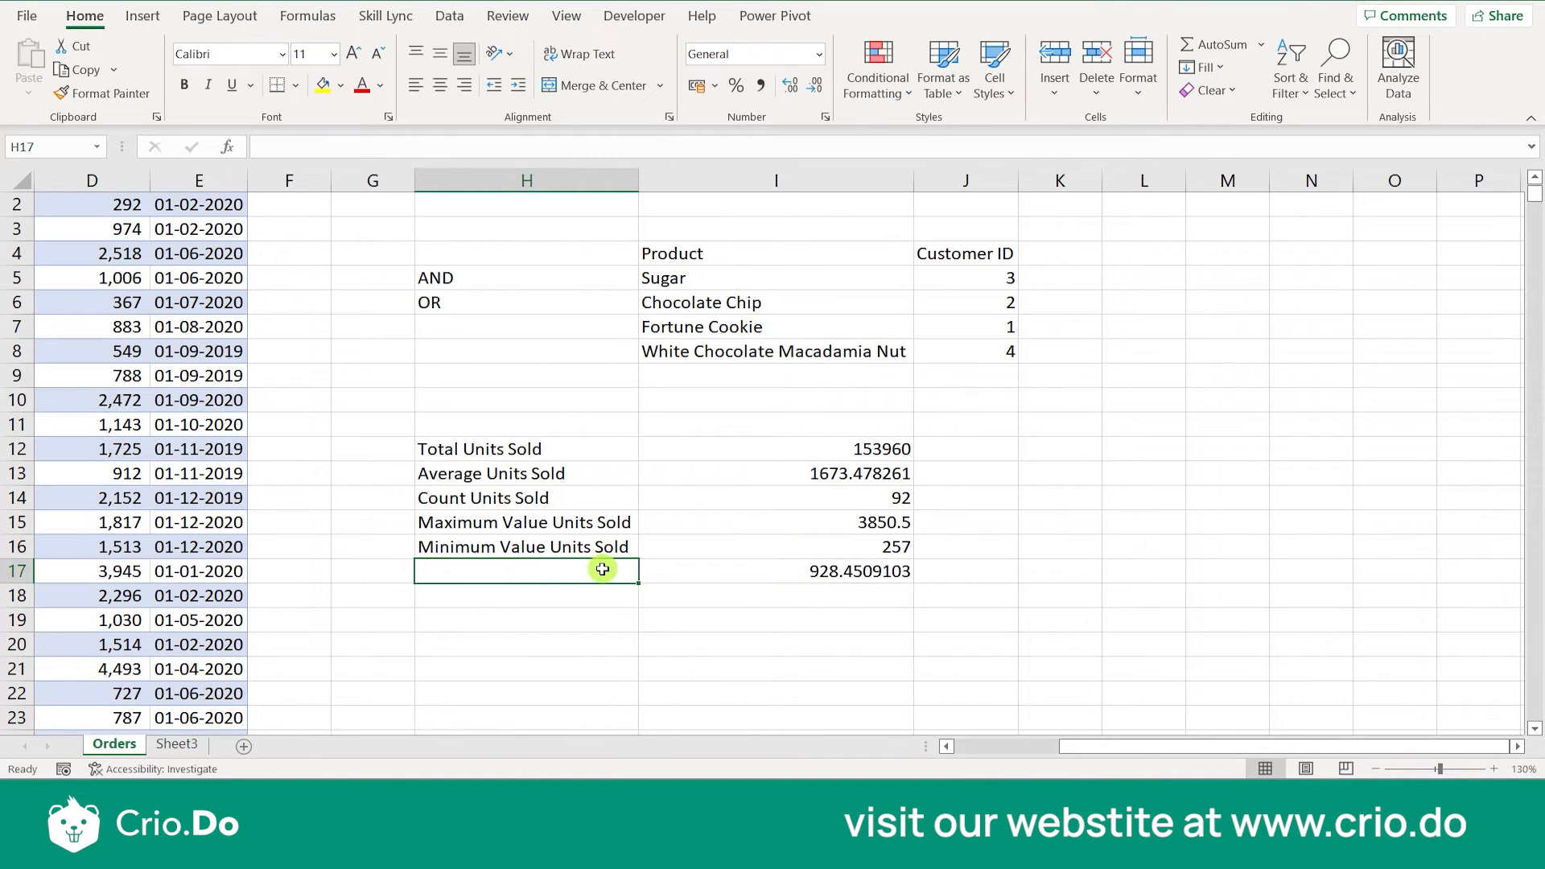
type("Std")
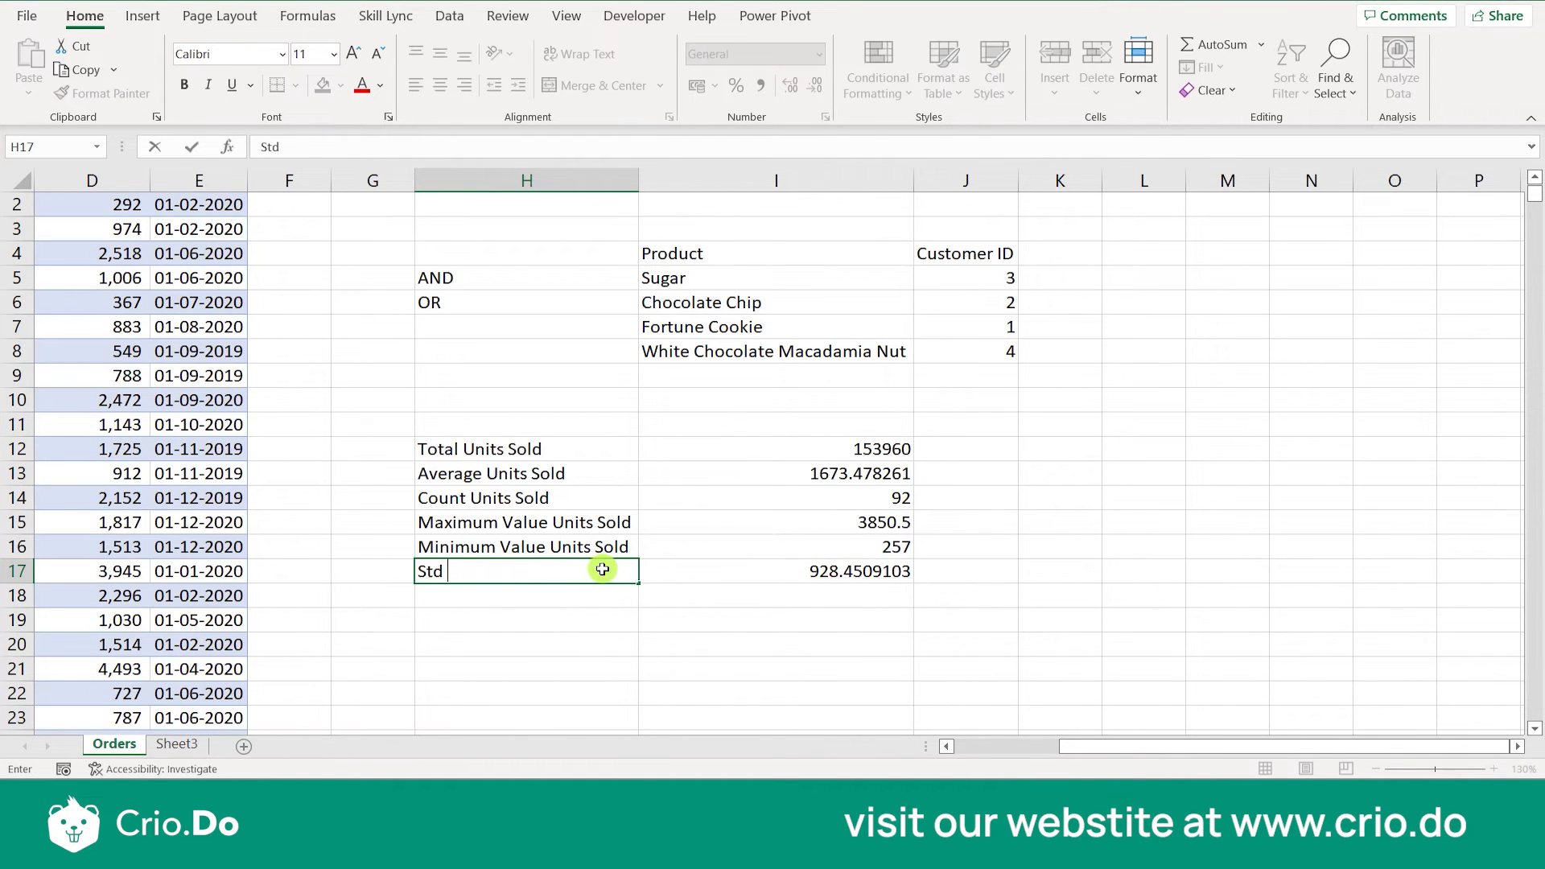
type(" Dev Units Sold")
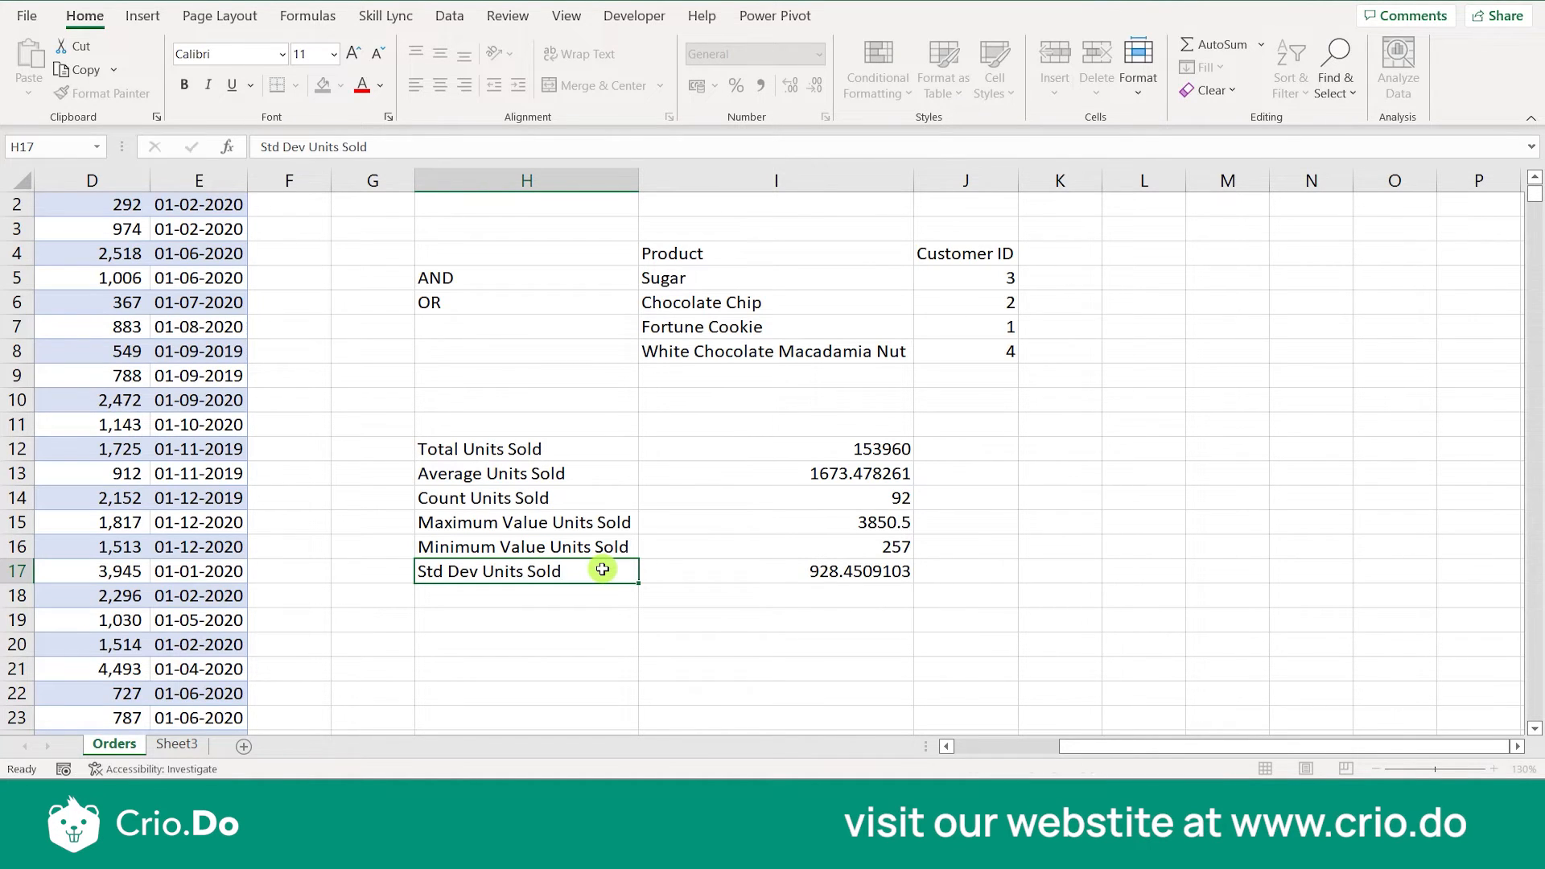
left_click(831, 595)
left_click(831, 573)
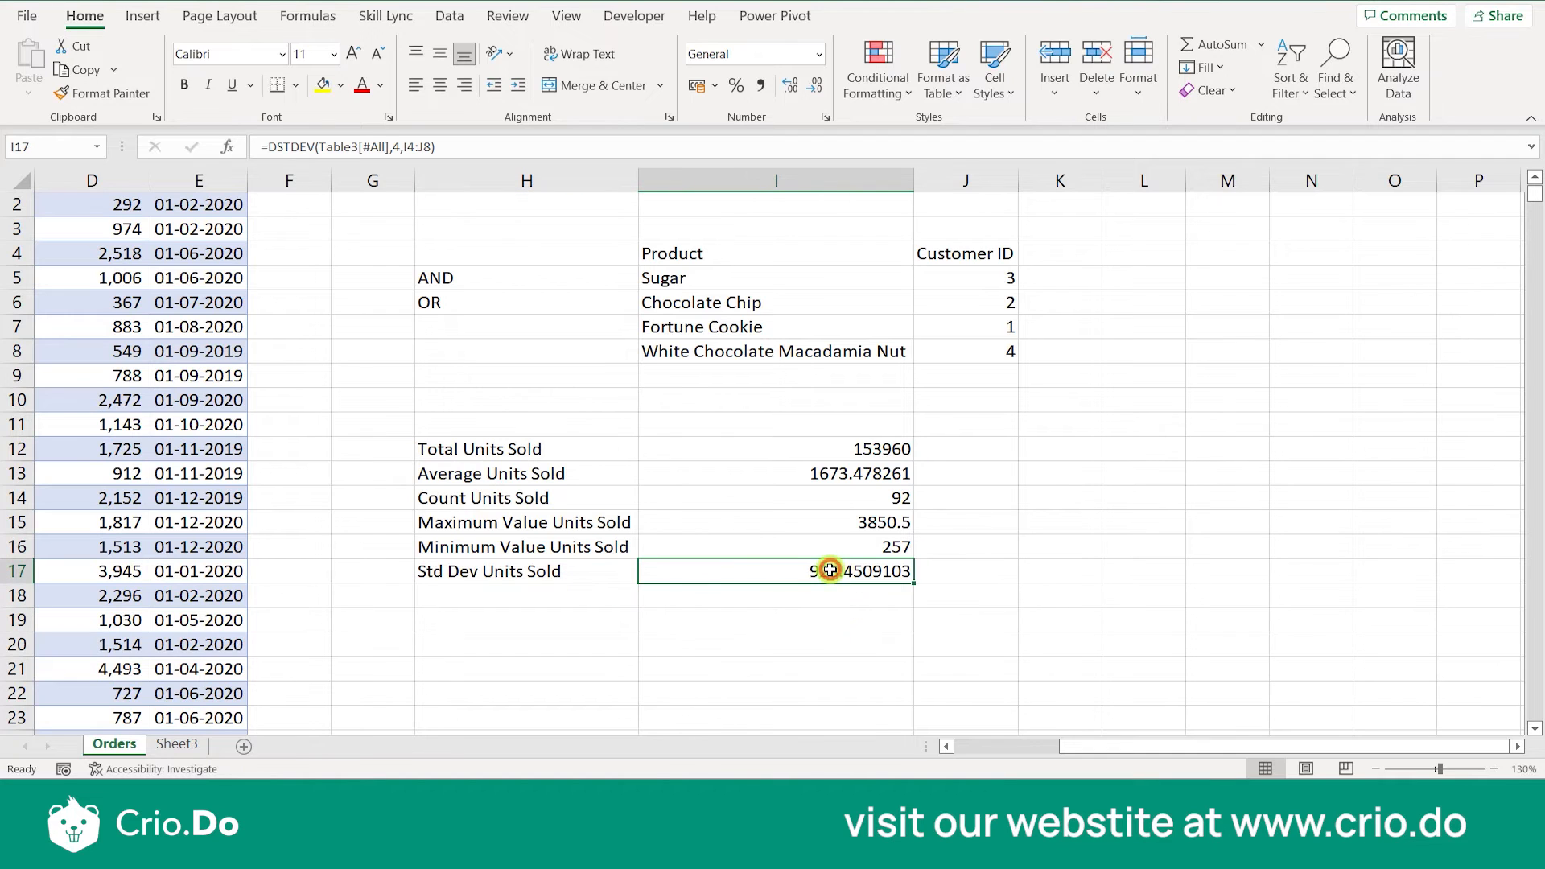
- Make the criteria range in the I17 standard deviation formula absolute, giving =DSTDEV(Table3[#All],4,$I$4:$J$8)
key("ctrl+c")
double_click(830, 571)
left_click(836, 571)
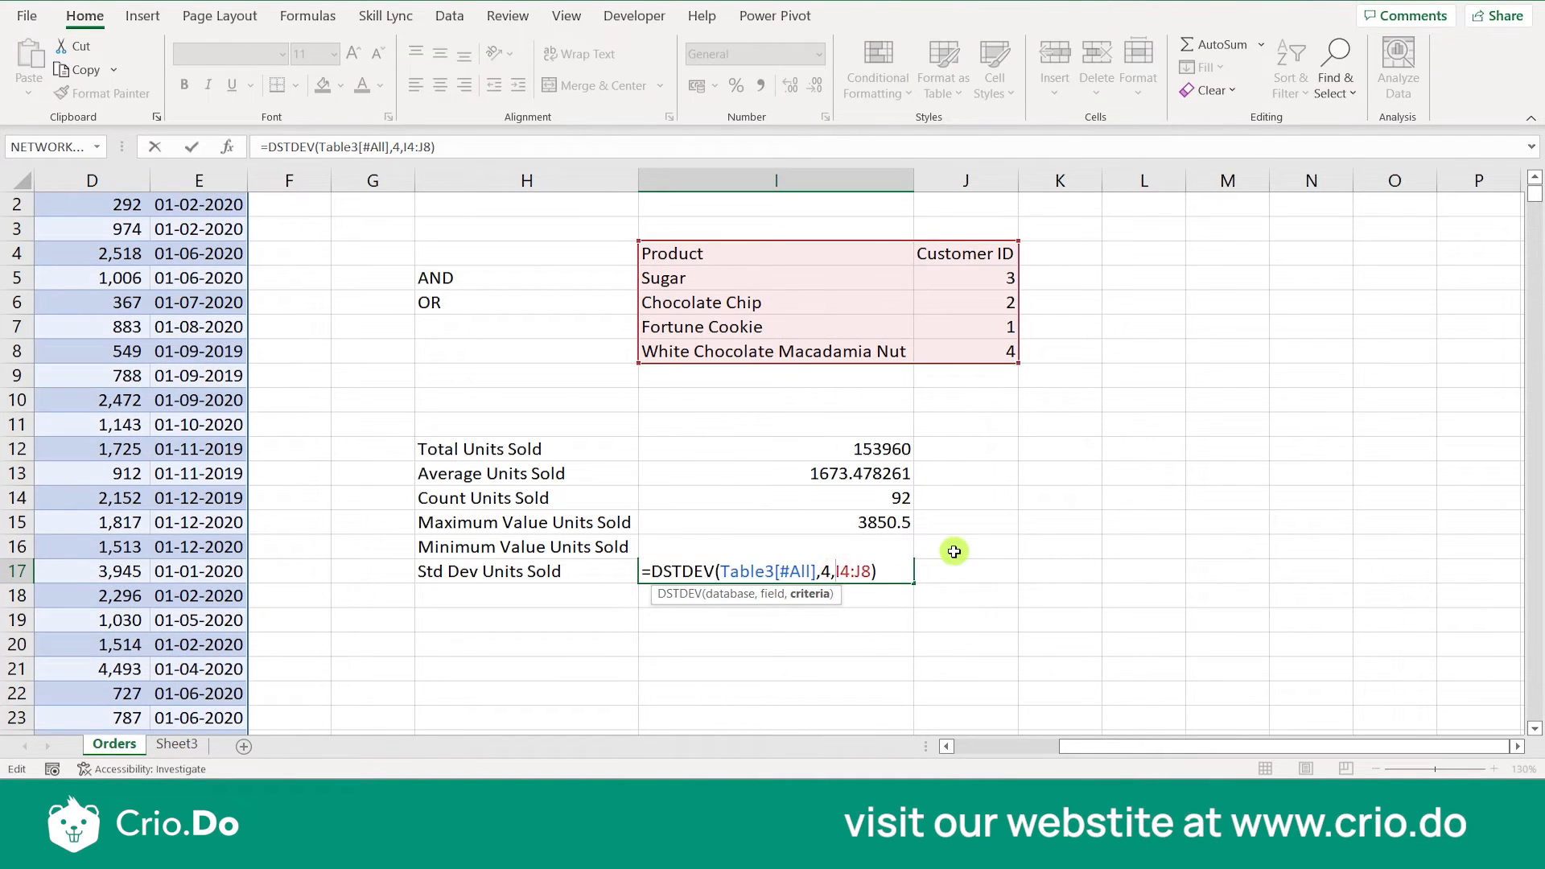
type("$")
key("Right")
type("$")
key("Right")
key("Right")
type("$")
key("Right")
type("$")
key("Return")
key("Up")
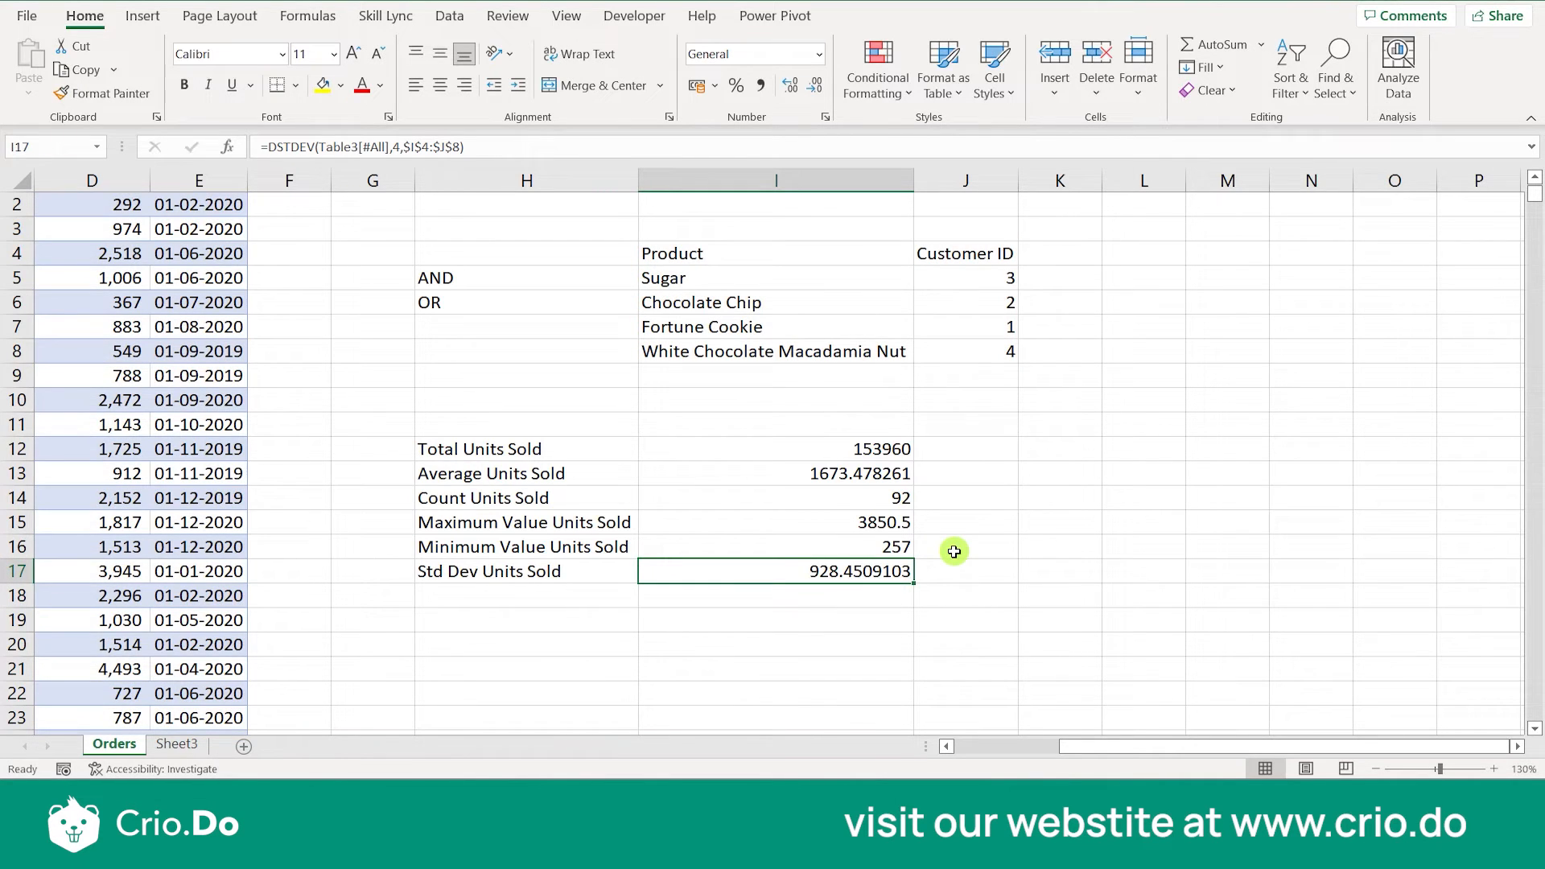
- Copy the DSTDEV formula from I17 into I18 and change its function to DSTDEVP
key("ctrl+c")
key("Down")
key("ctrl+v")
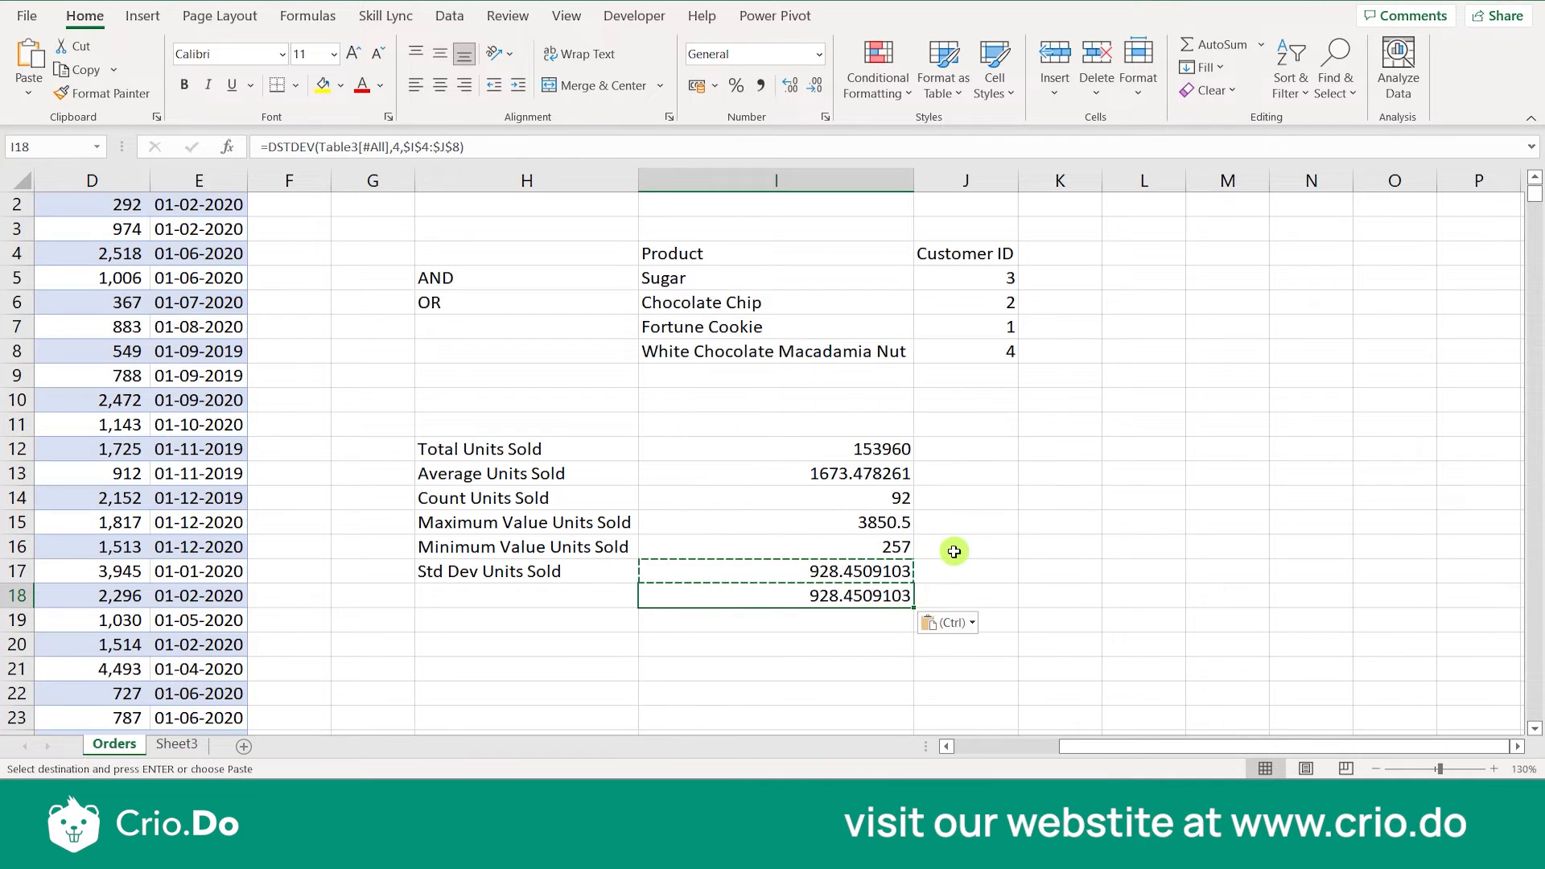
key("Escape")
double_click(855, 600)
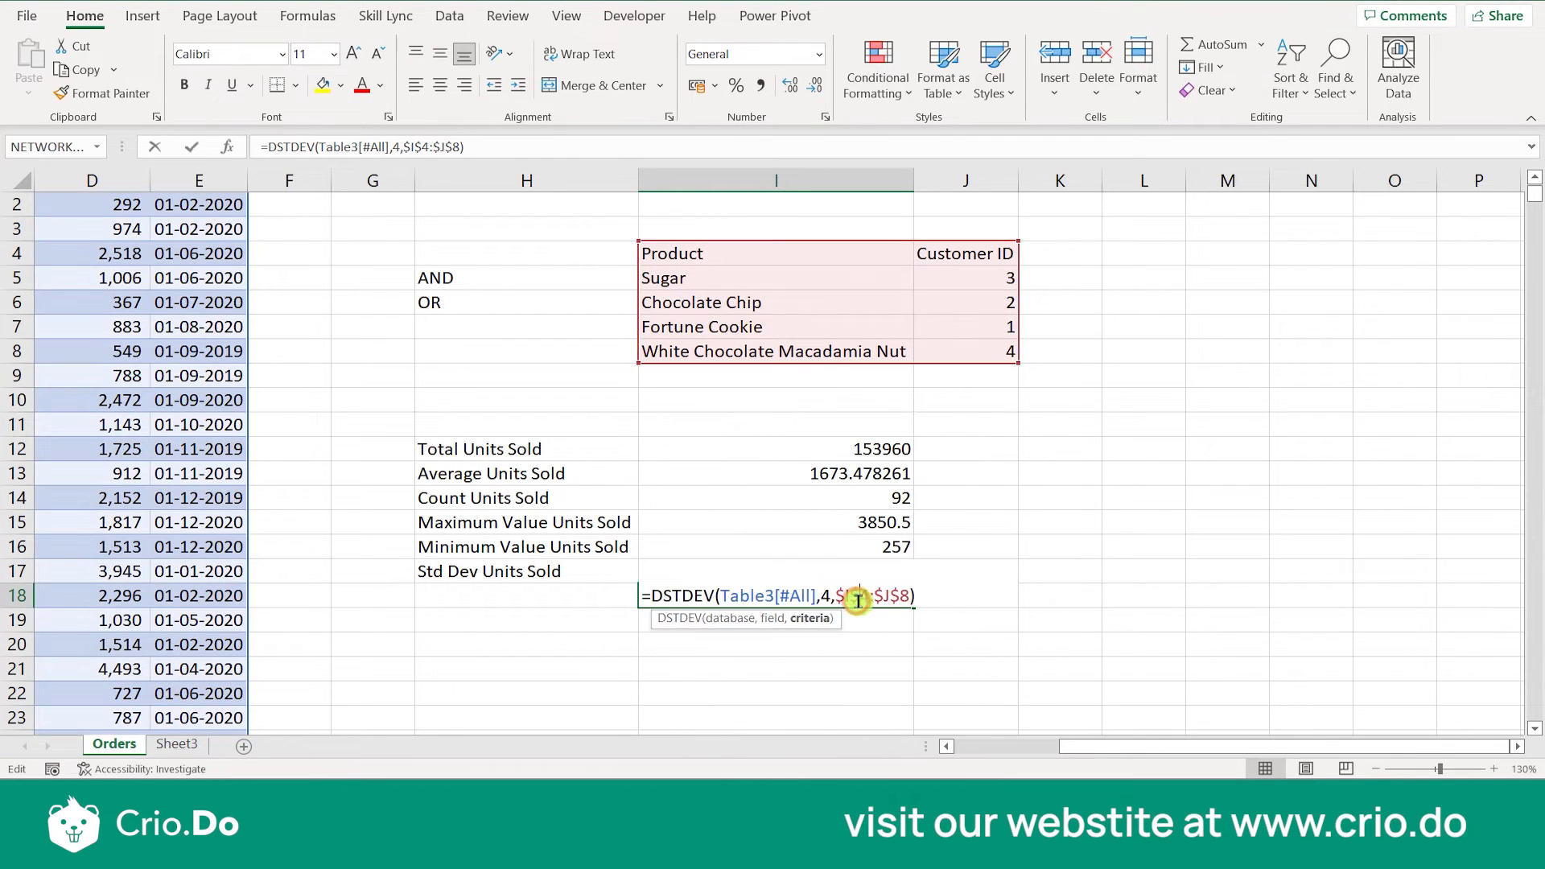
left_click(717, 595)
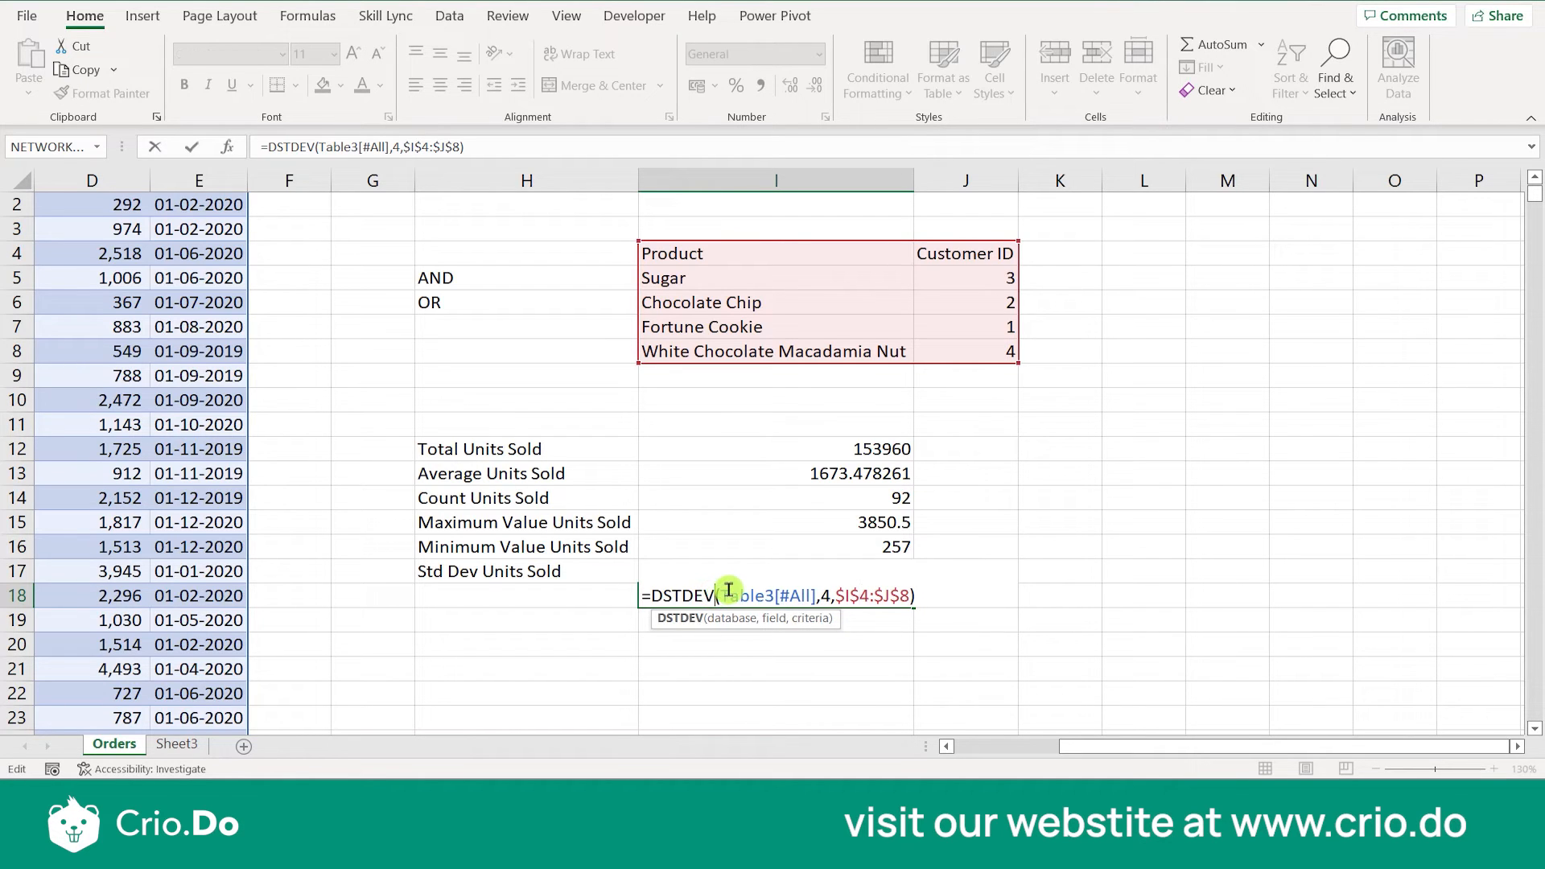
type("P")
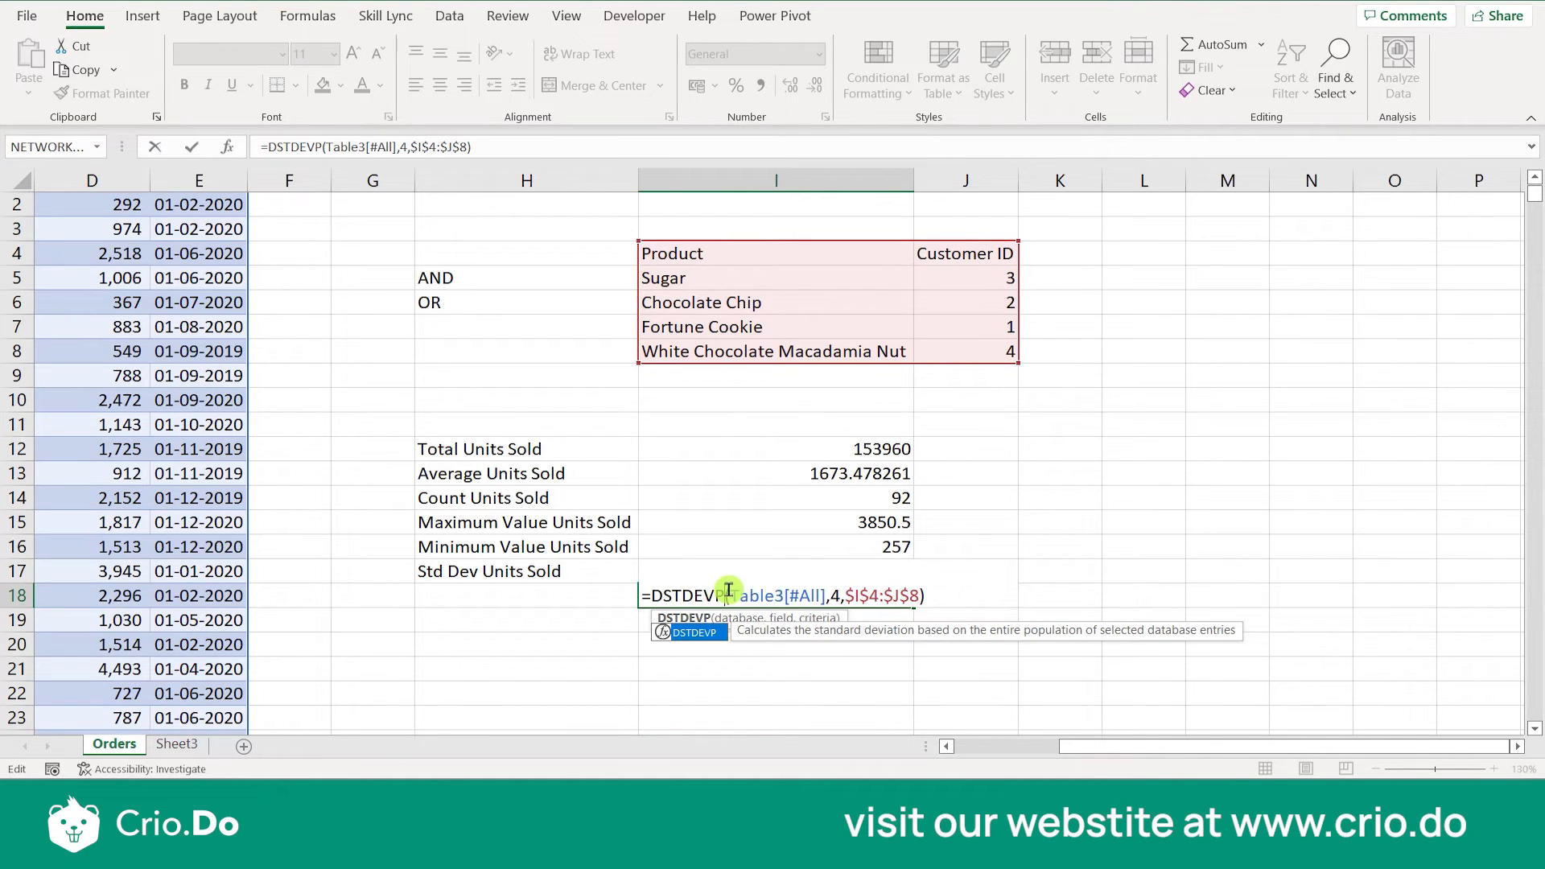
key("Return")
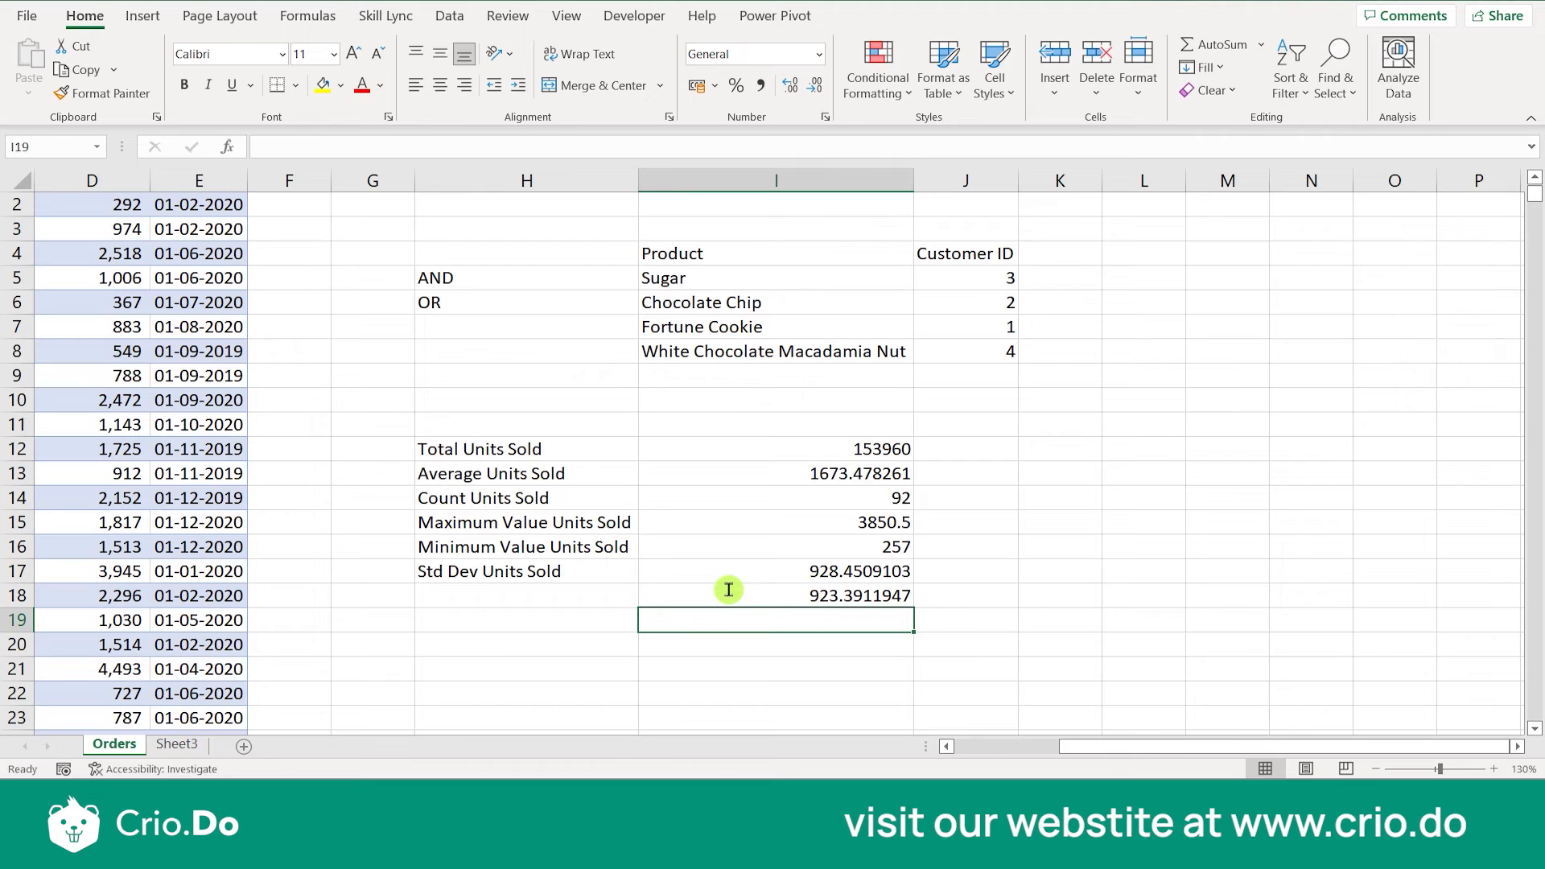
left_click(728, 590)
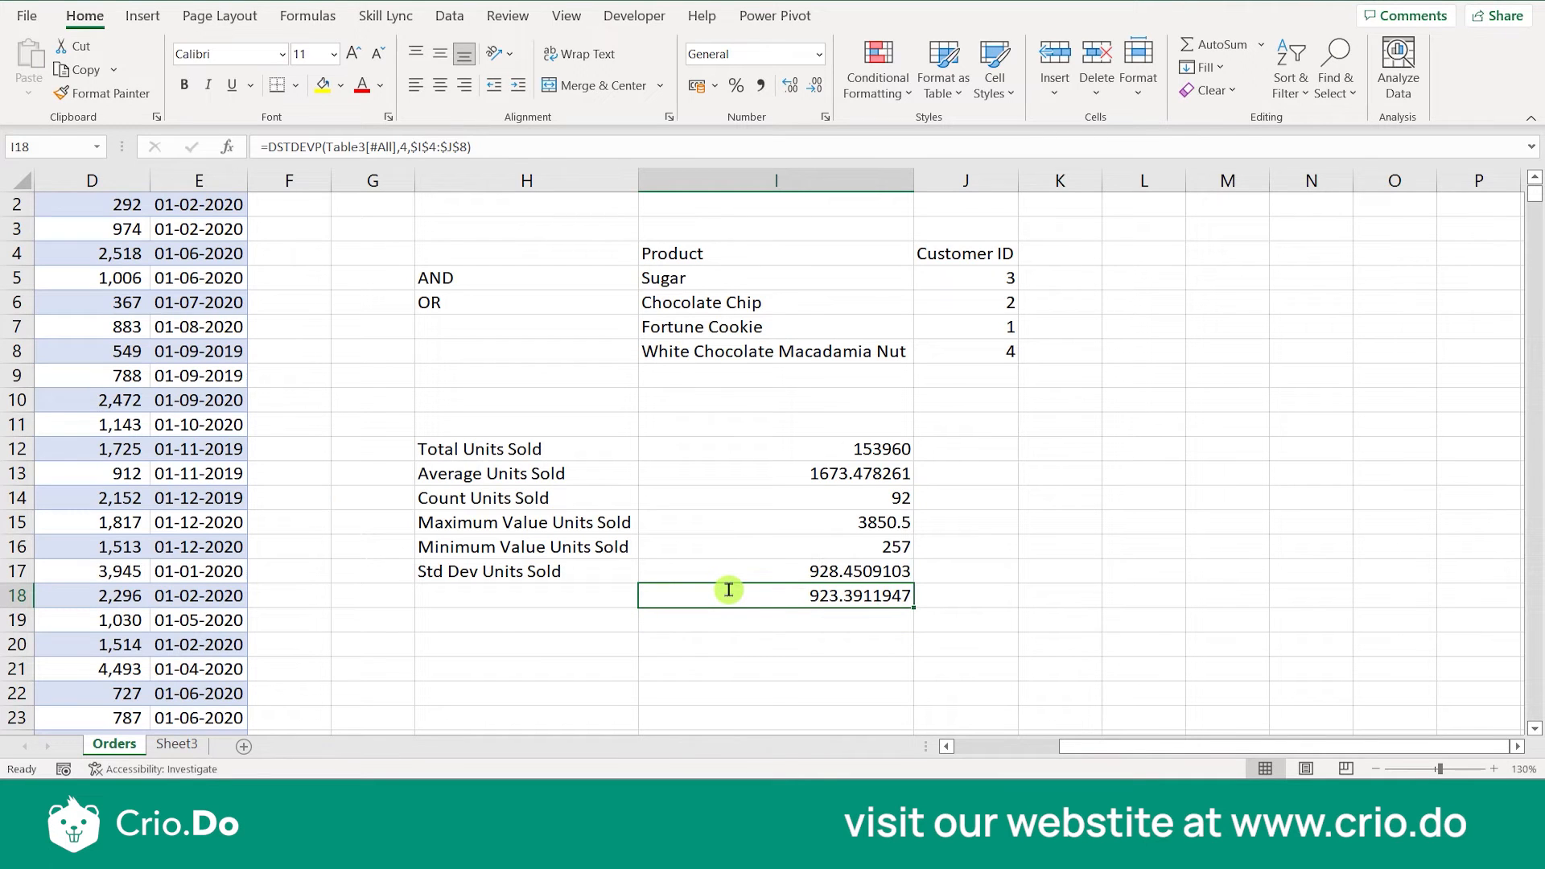
- Copy the H17 label into H18, extend it to Std Dev Units Sold (Population), and fit column H to its contents
left_click(582, 576)
key("ctrl+c")
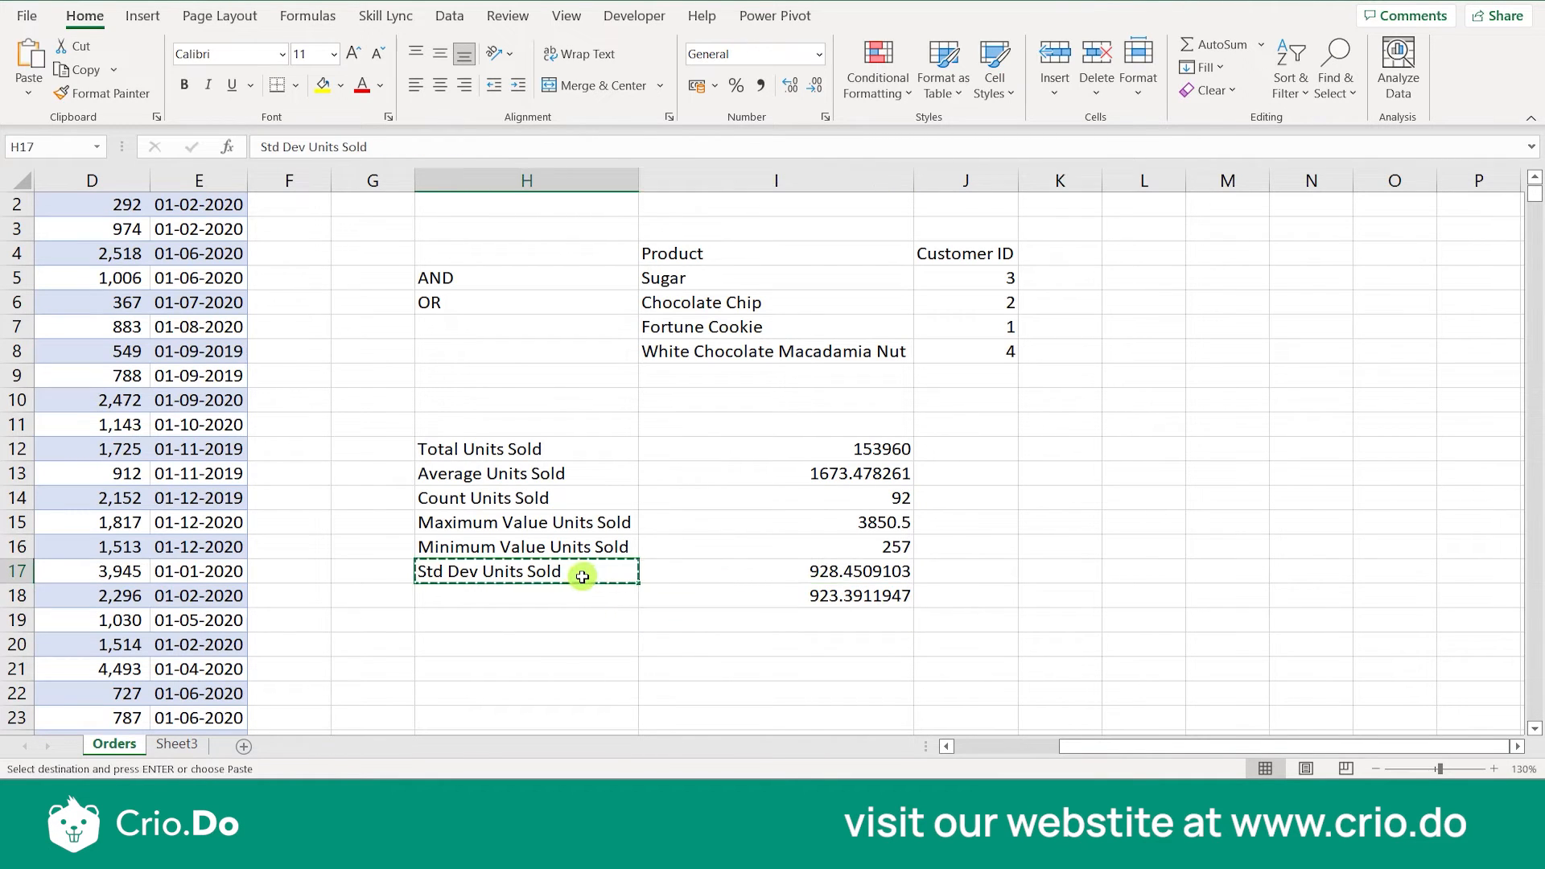
key("Down")
key("ctrl+v")
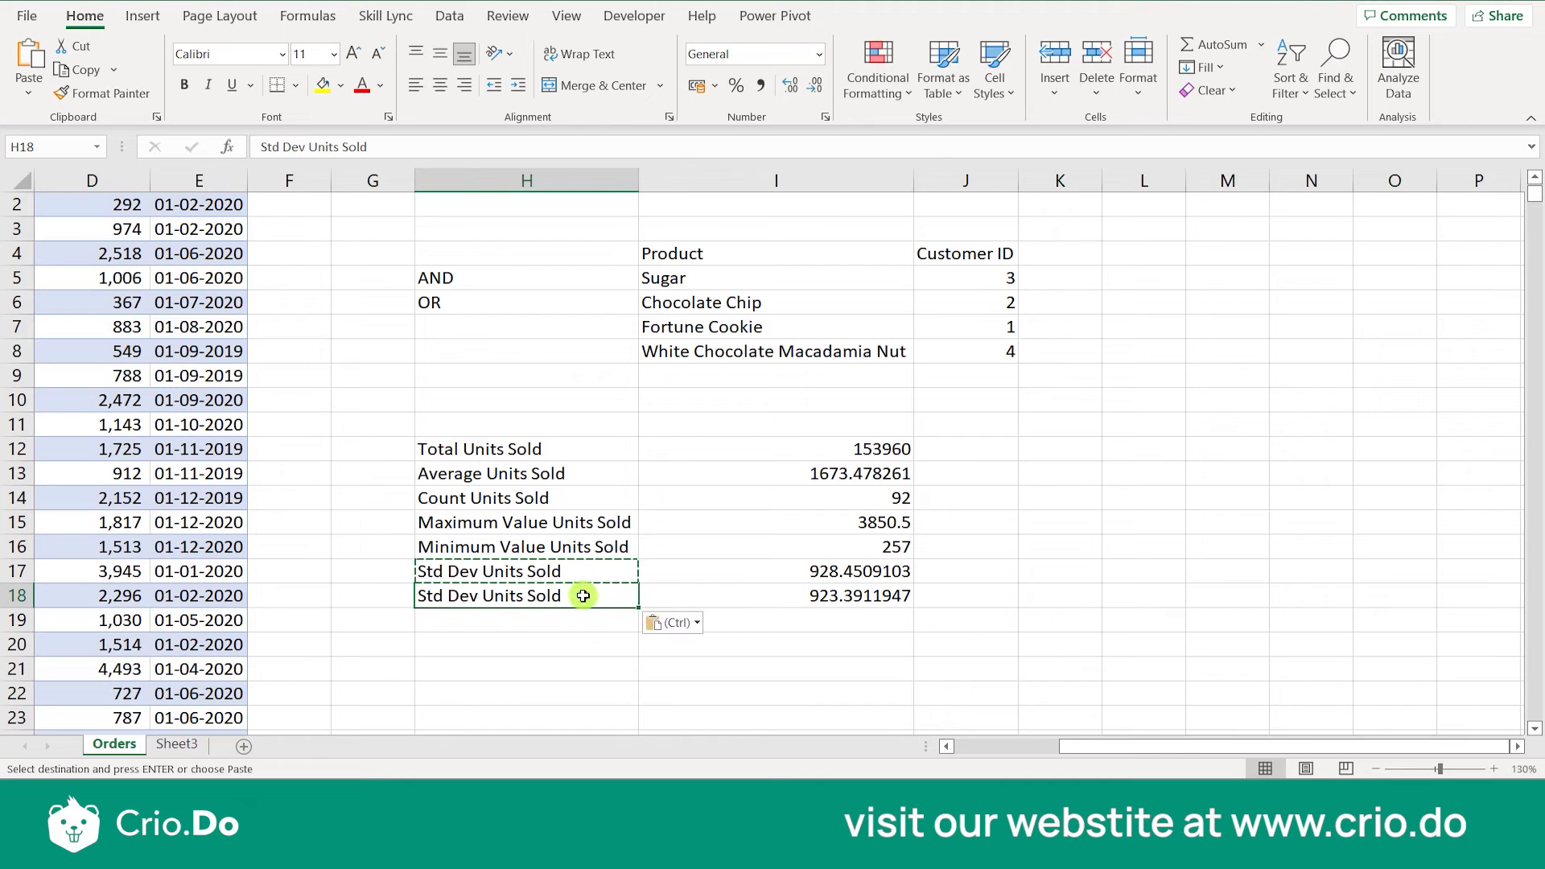
double_click(583, 595)
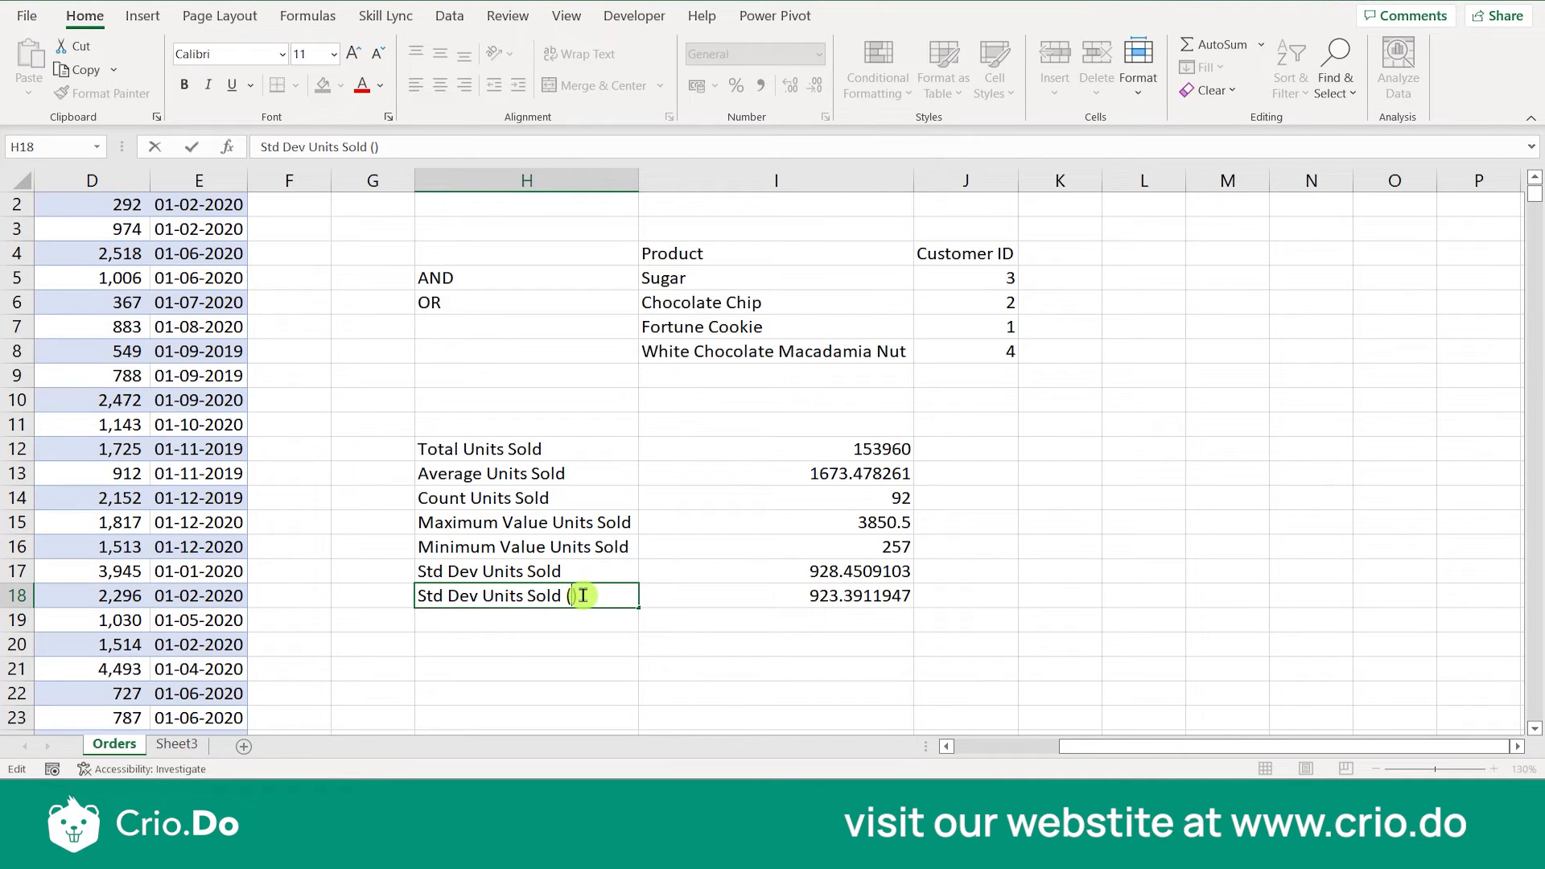
type("OPUL")
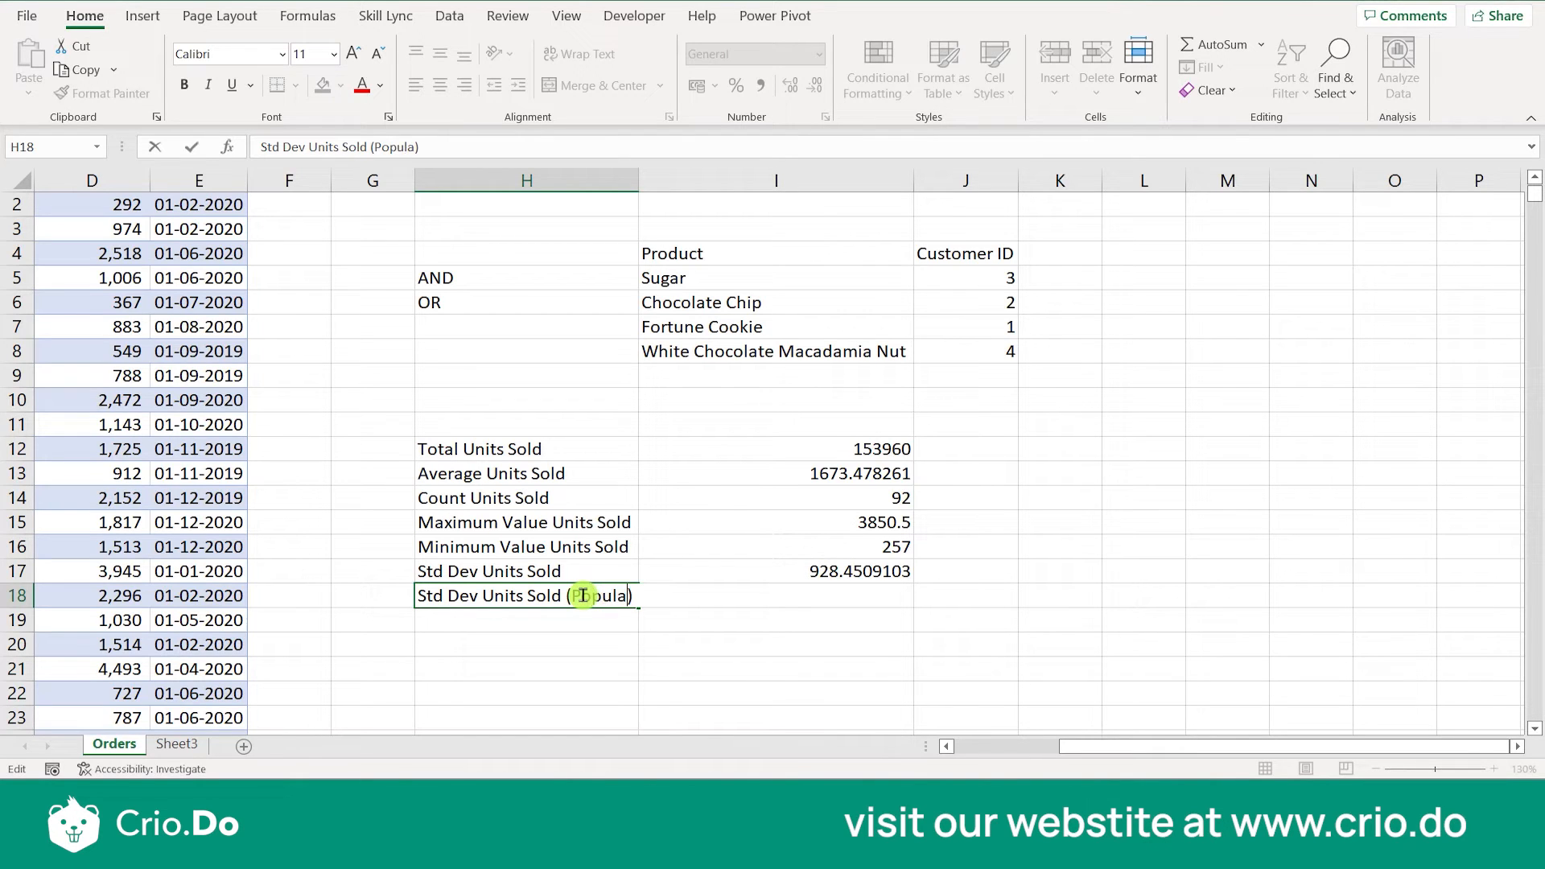
key("ctrl+Return")
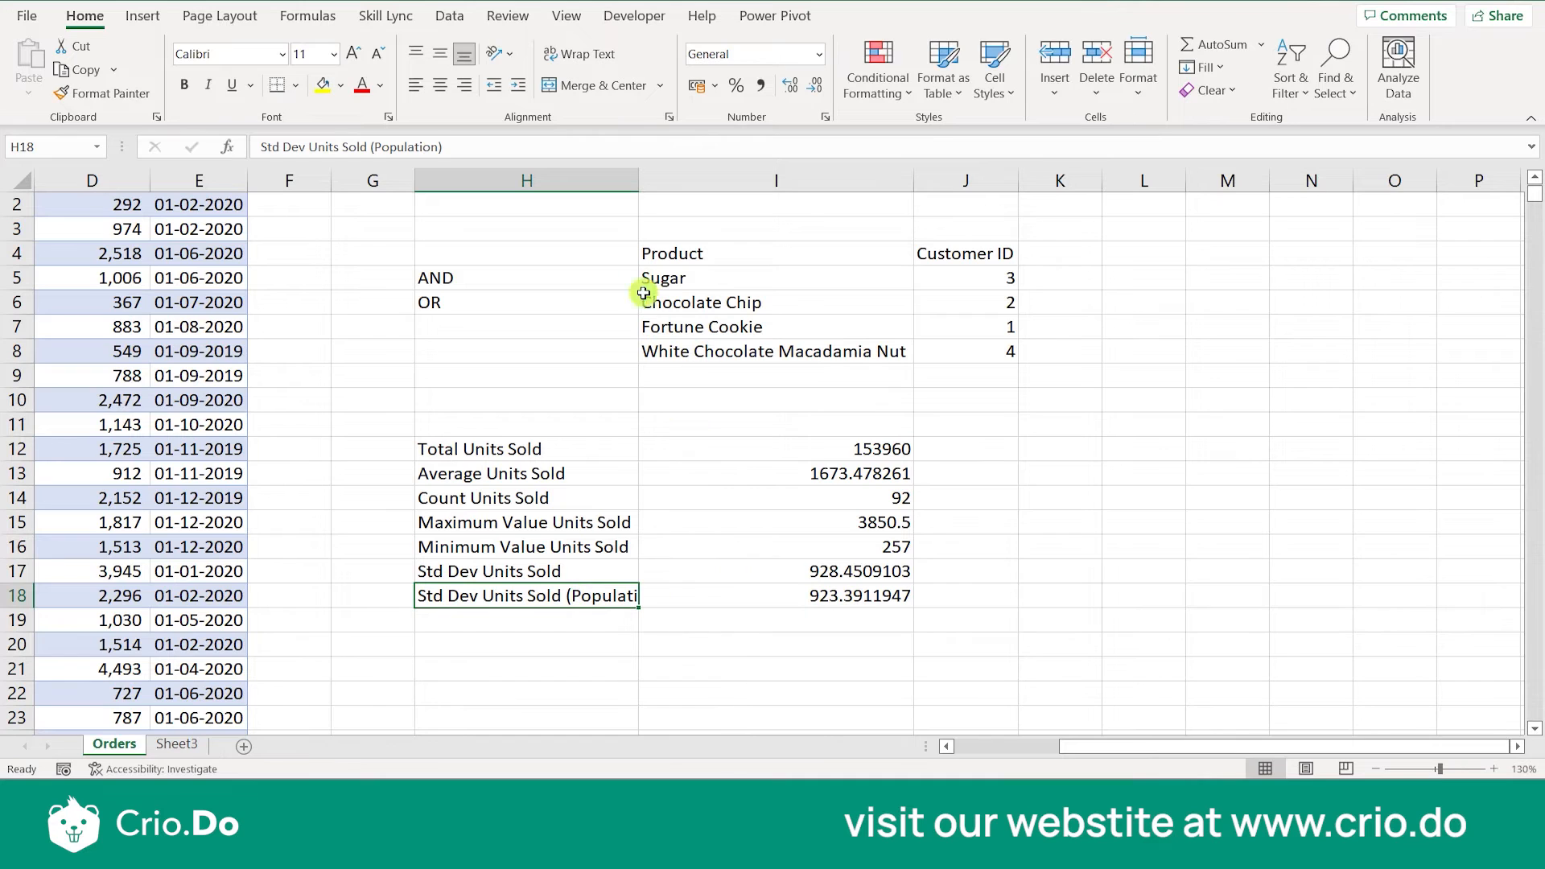
double_click(639, 181)
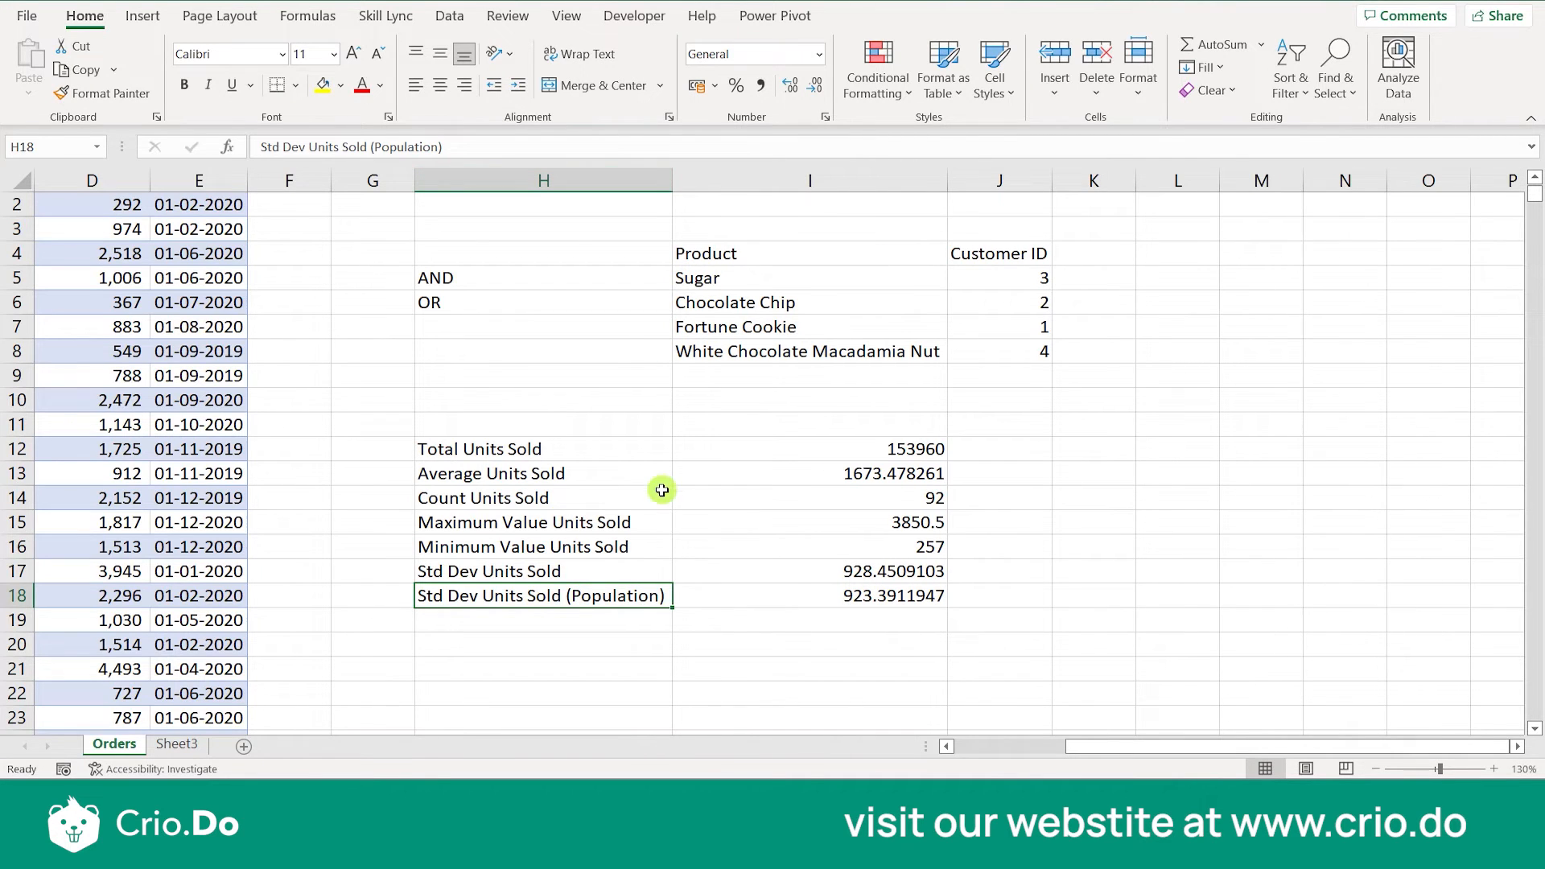
- Copy the two standard deviation labels from H17:H18 into H19:H20
left_click(748, 614)
left_click(607, 616)
left_click_drag(573, 578, 579, 594)
key("ctrl+c")
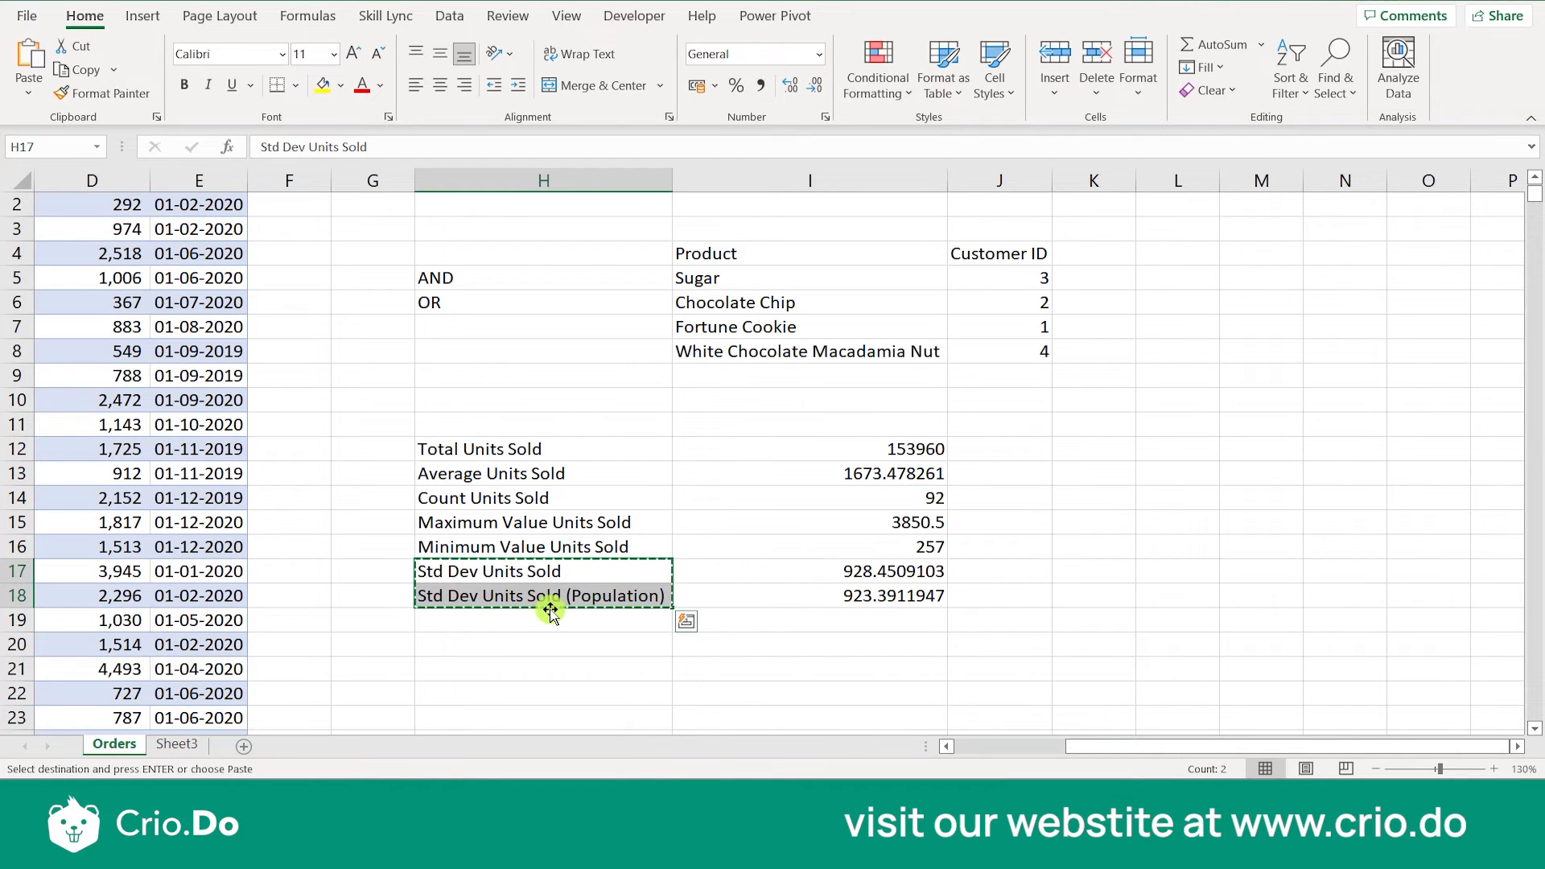
left_click(547, 622)
key("ctrl+v")
key("Escape")
- Change the label in H19 to Variance Units Sold
left_click(457, 637)
double_click(462, 621)
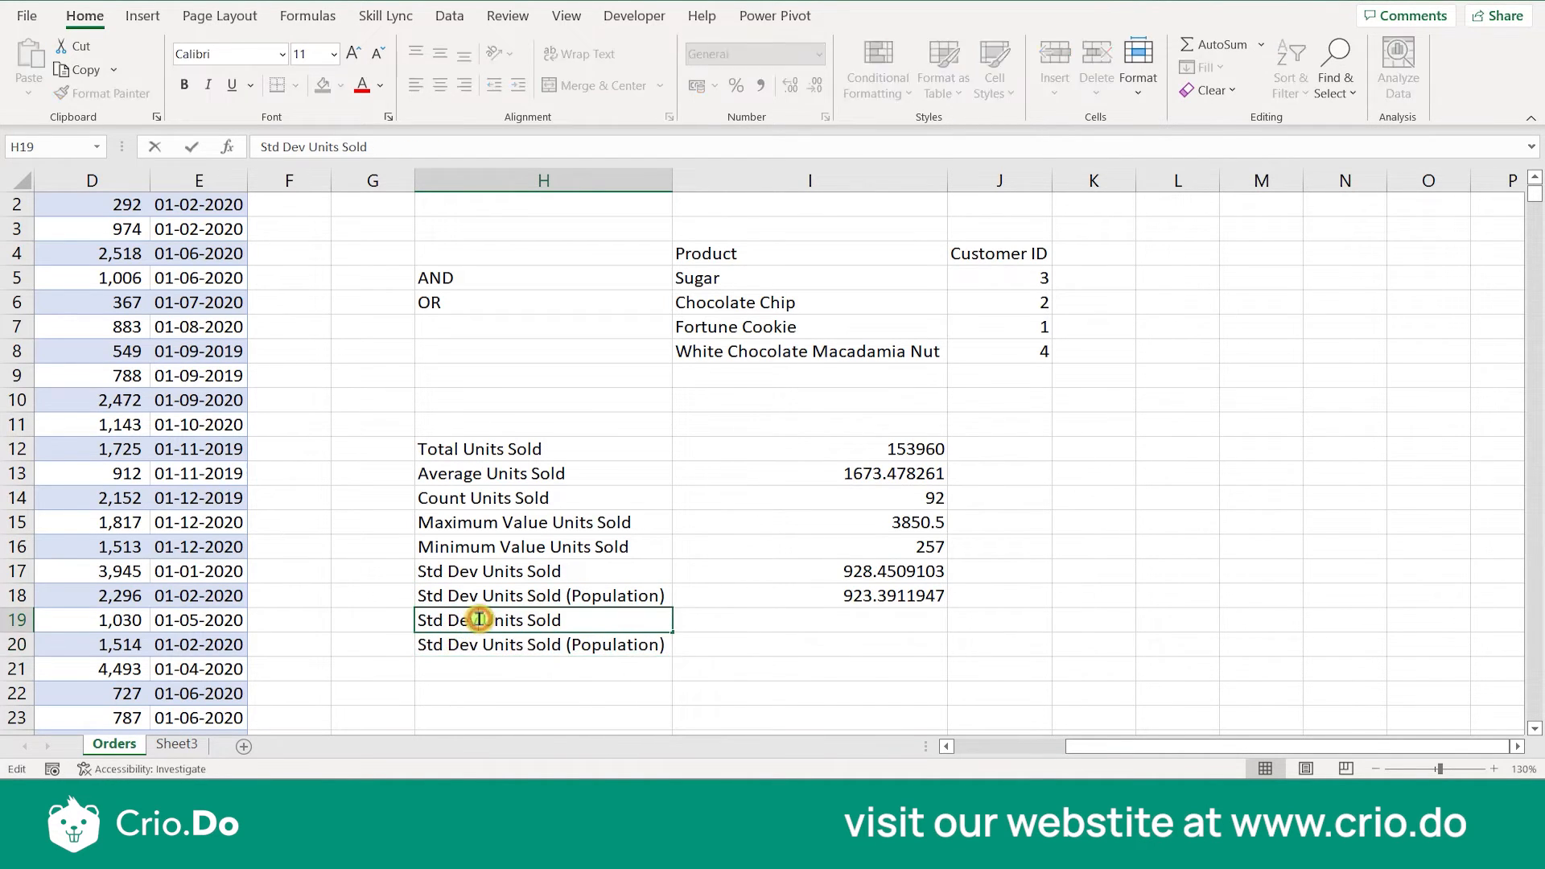
key("Delete")
key("BackSpace")
key("BackSpace")
key("BackSpace")
key("BackSpace")
key("BackSpace")
key("BackSpace")
type("Variance")
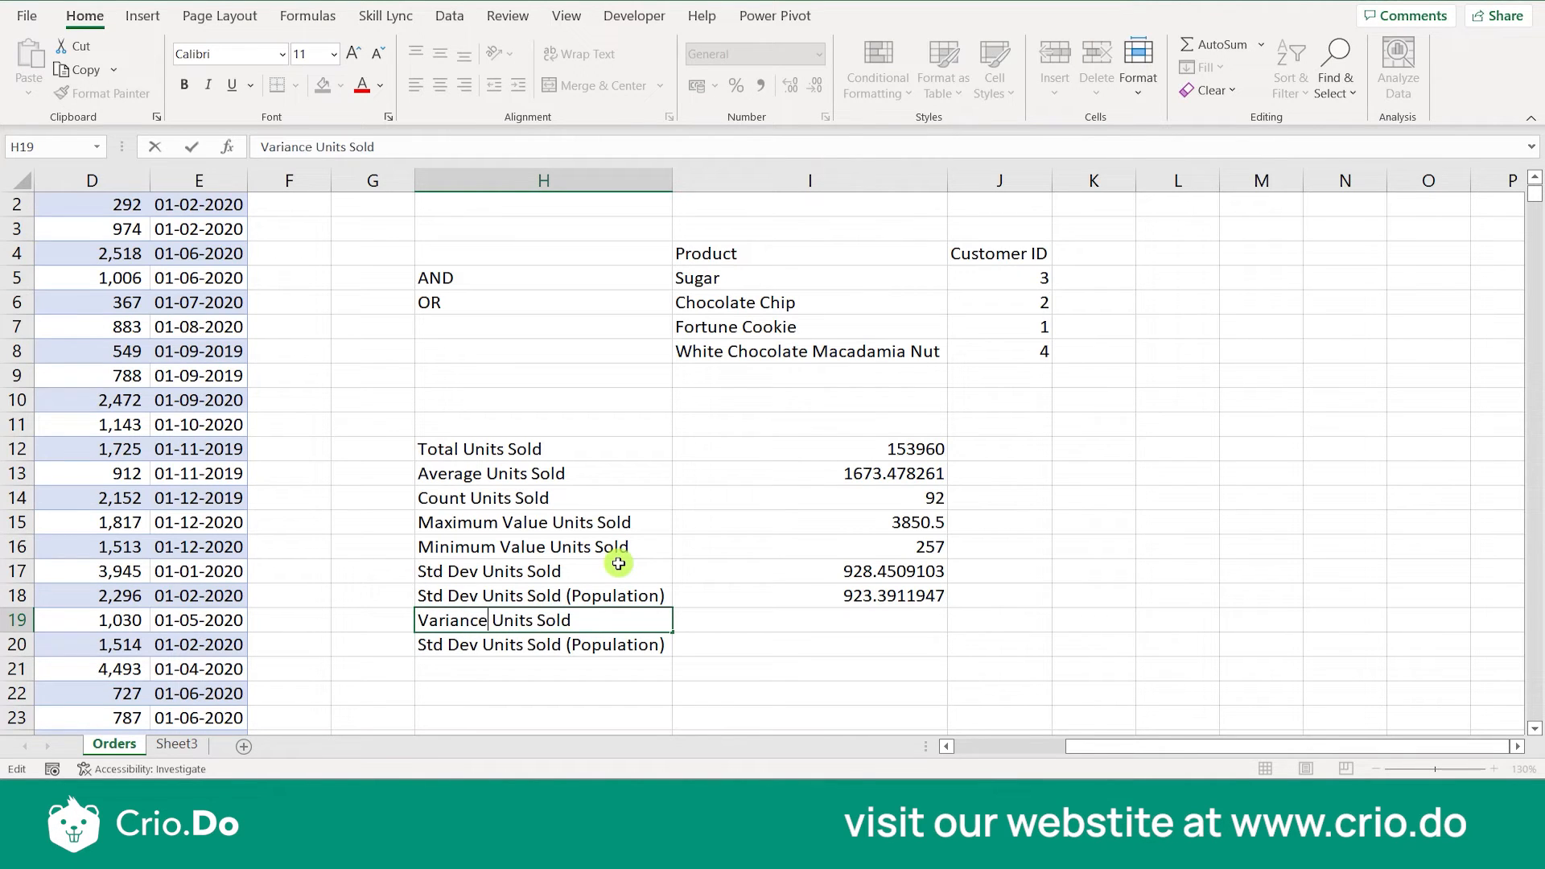
- Change the label in H20 to Variance Units Sold (Population)
left_click(483, 644)
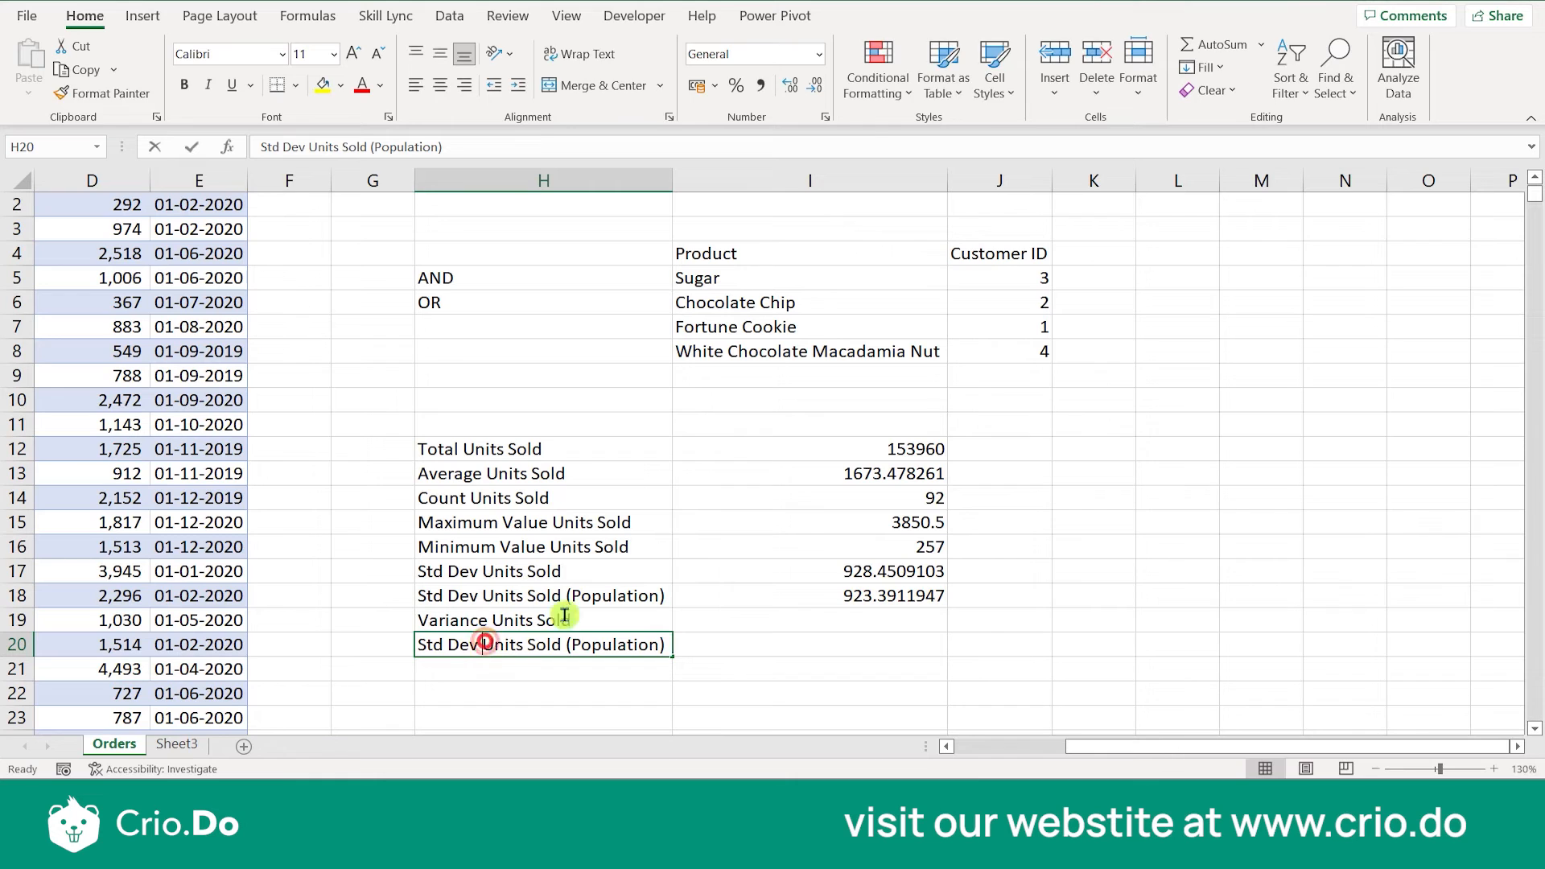
double_click(484, 643)
key("BackSpace")
key("BackSpace")
key("BackSpace")
key("BackSpace")
key("BackSpace")
key("BackSpace")
key("BackSpace")
key("BackSpace")
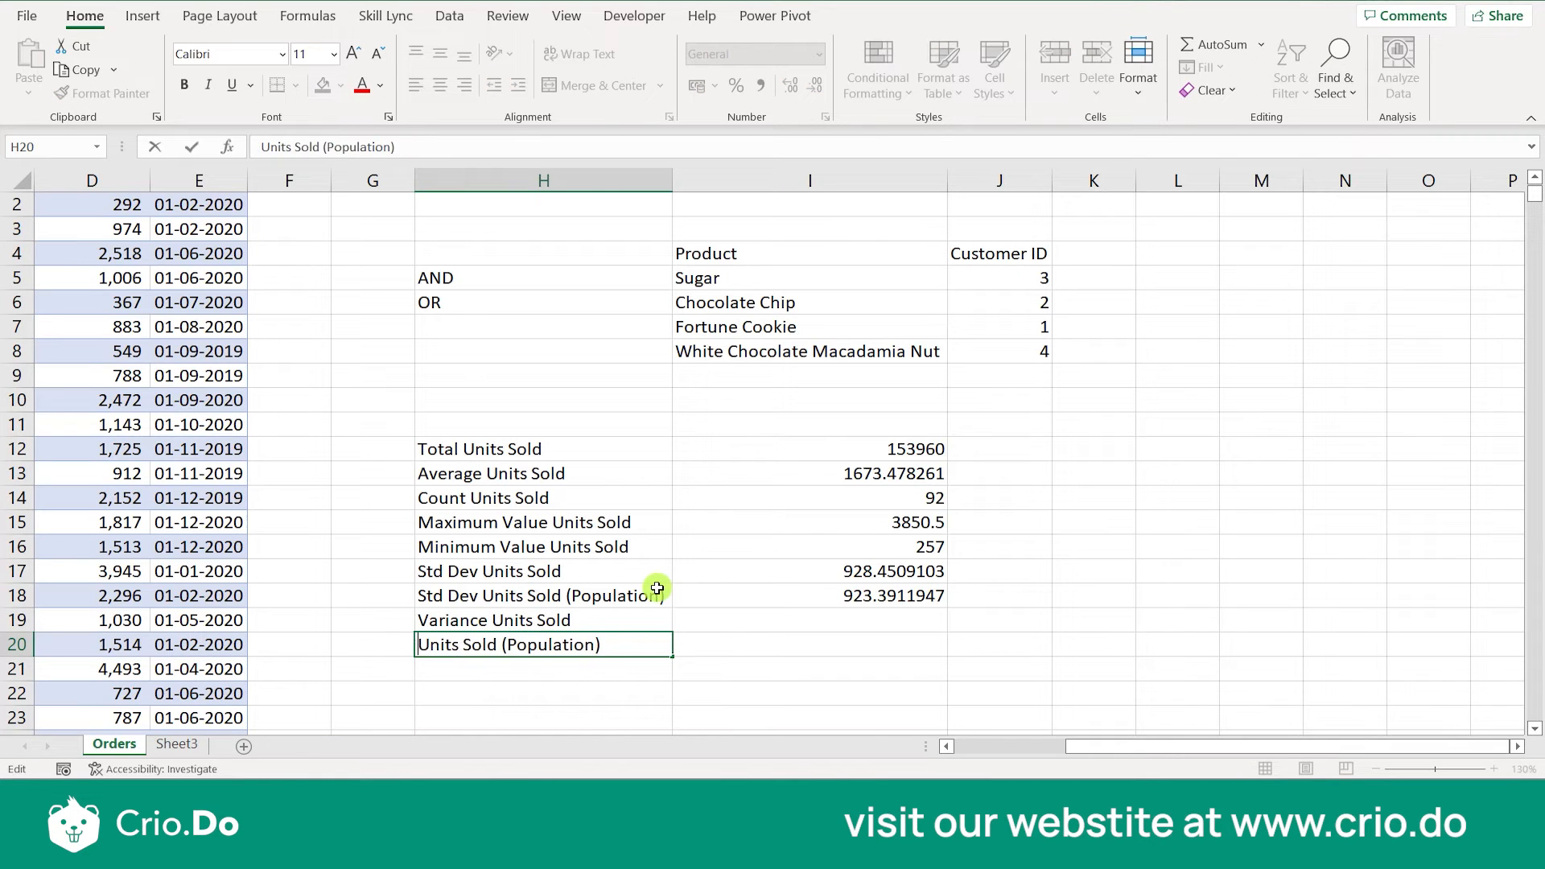
type("Variance")
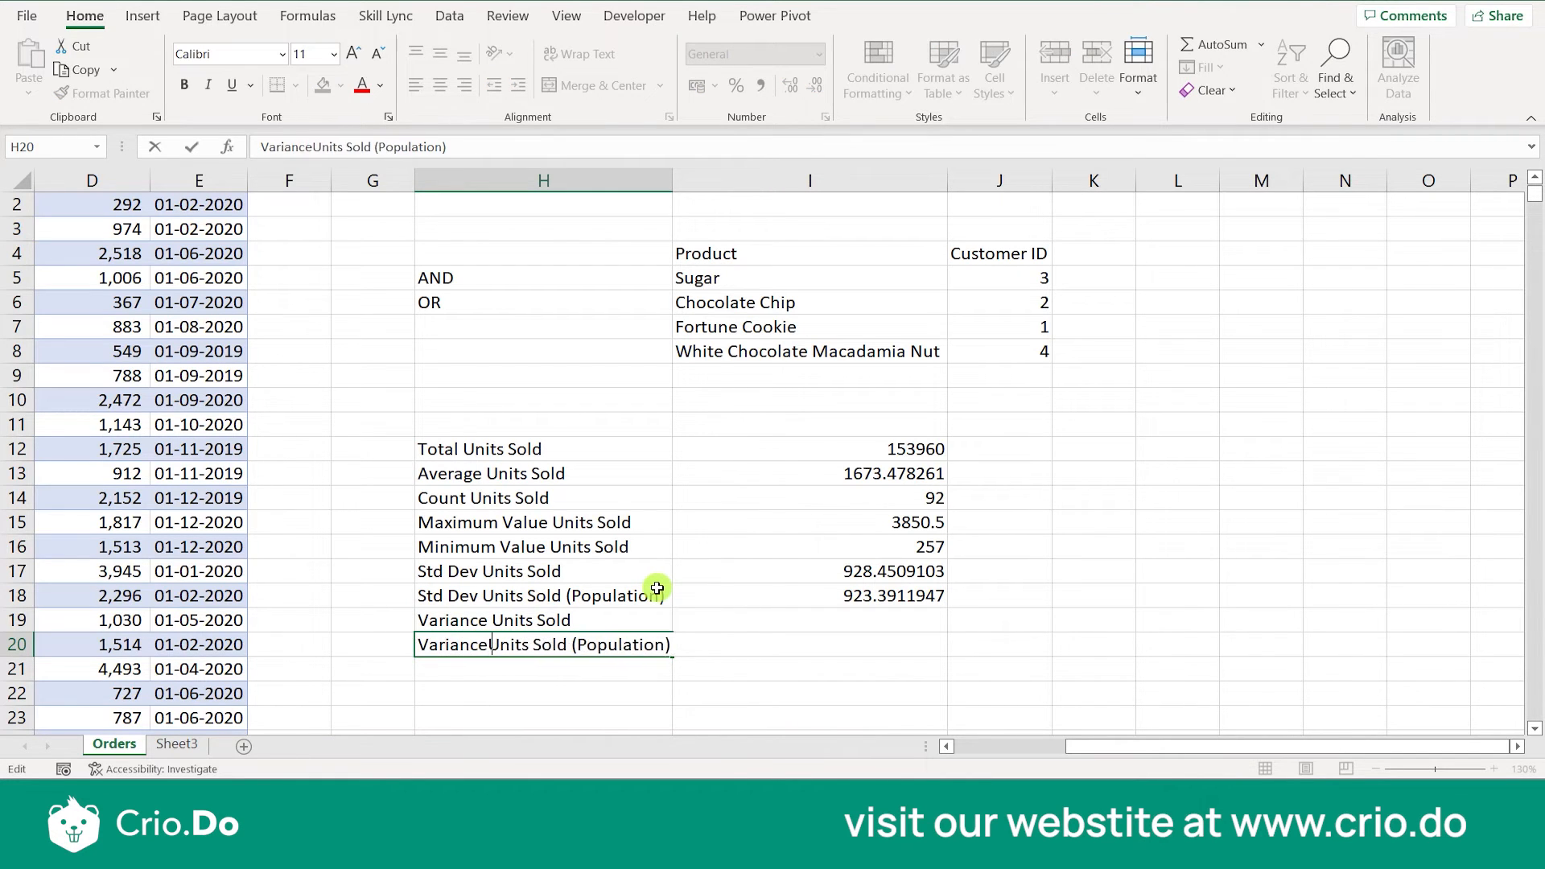
left_click(773, 640)
- Copy the DSTDEVP formula from I18 into I19
left_click(799, 619)
left_click(829, 593)
key("ctrl+c")
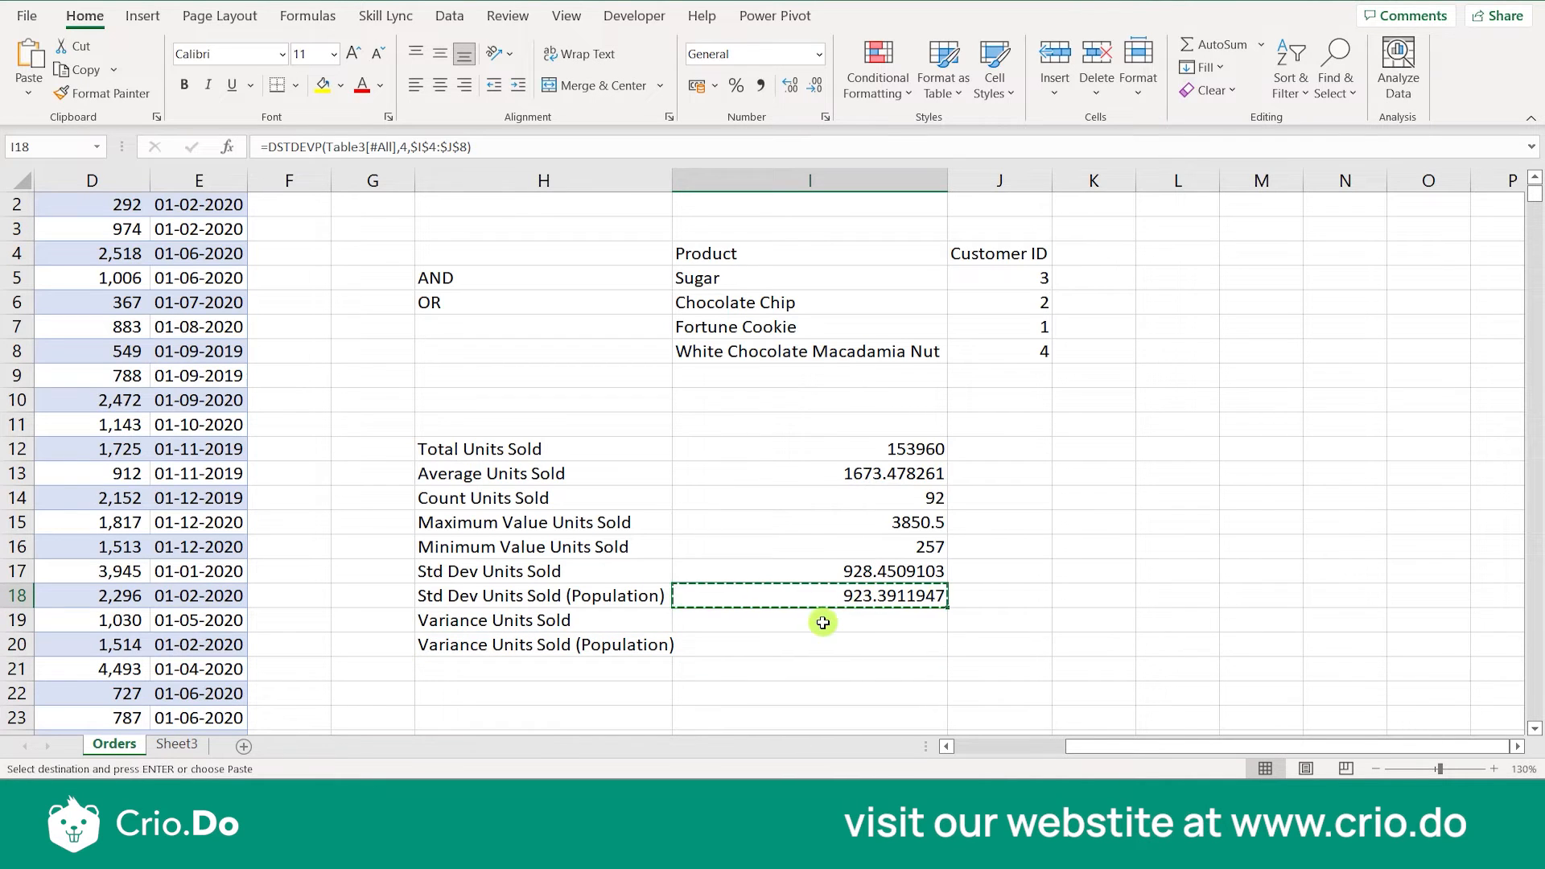
left_click(822, 622)
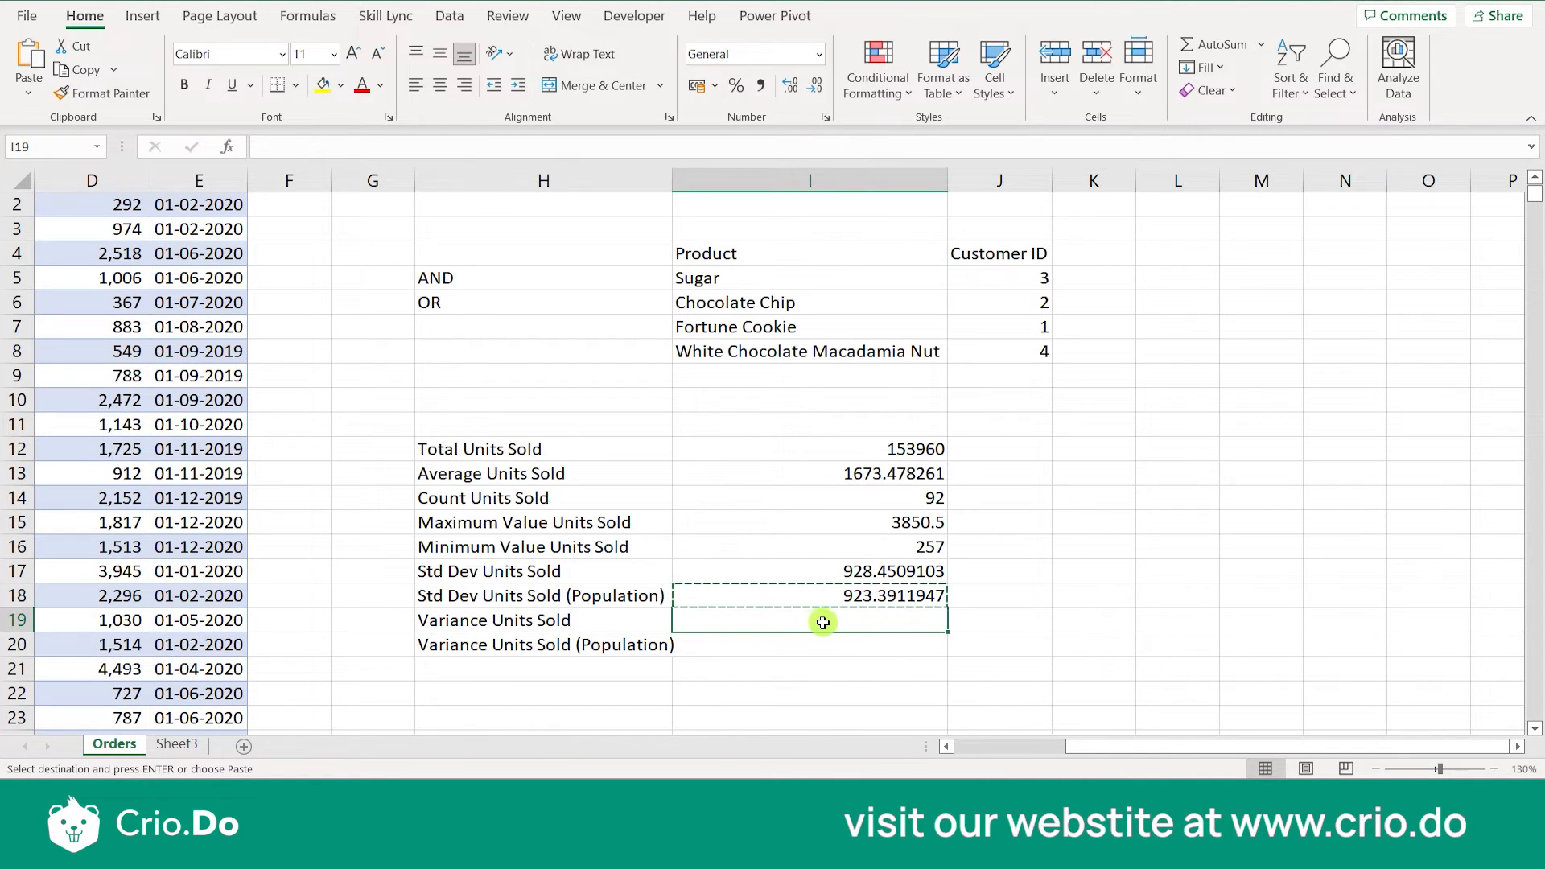
key("ctrl+v")
key("Escape")
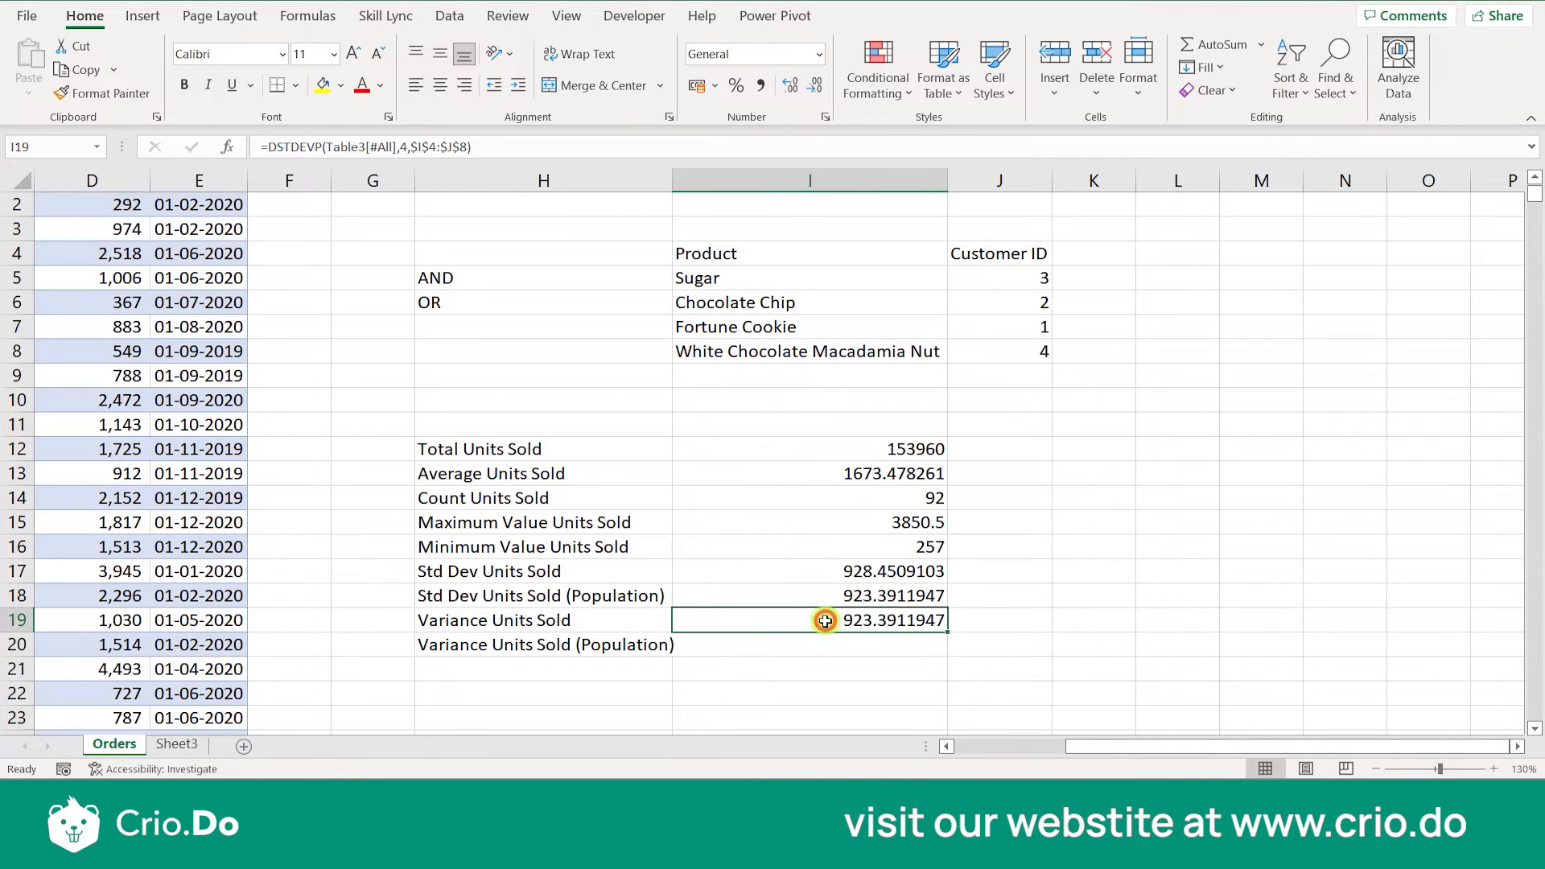
- Replace the function in I19 with DVAR, giving =DVAR(Table3[#All],4,$I$4:$J$8)
double_click(835, 615)
left_click(757, 619)
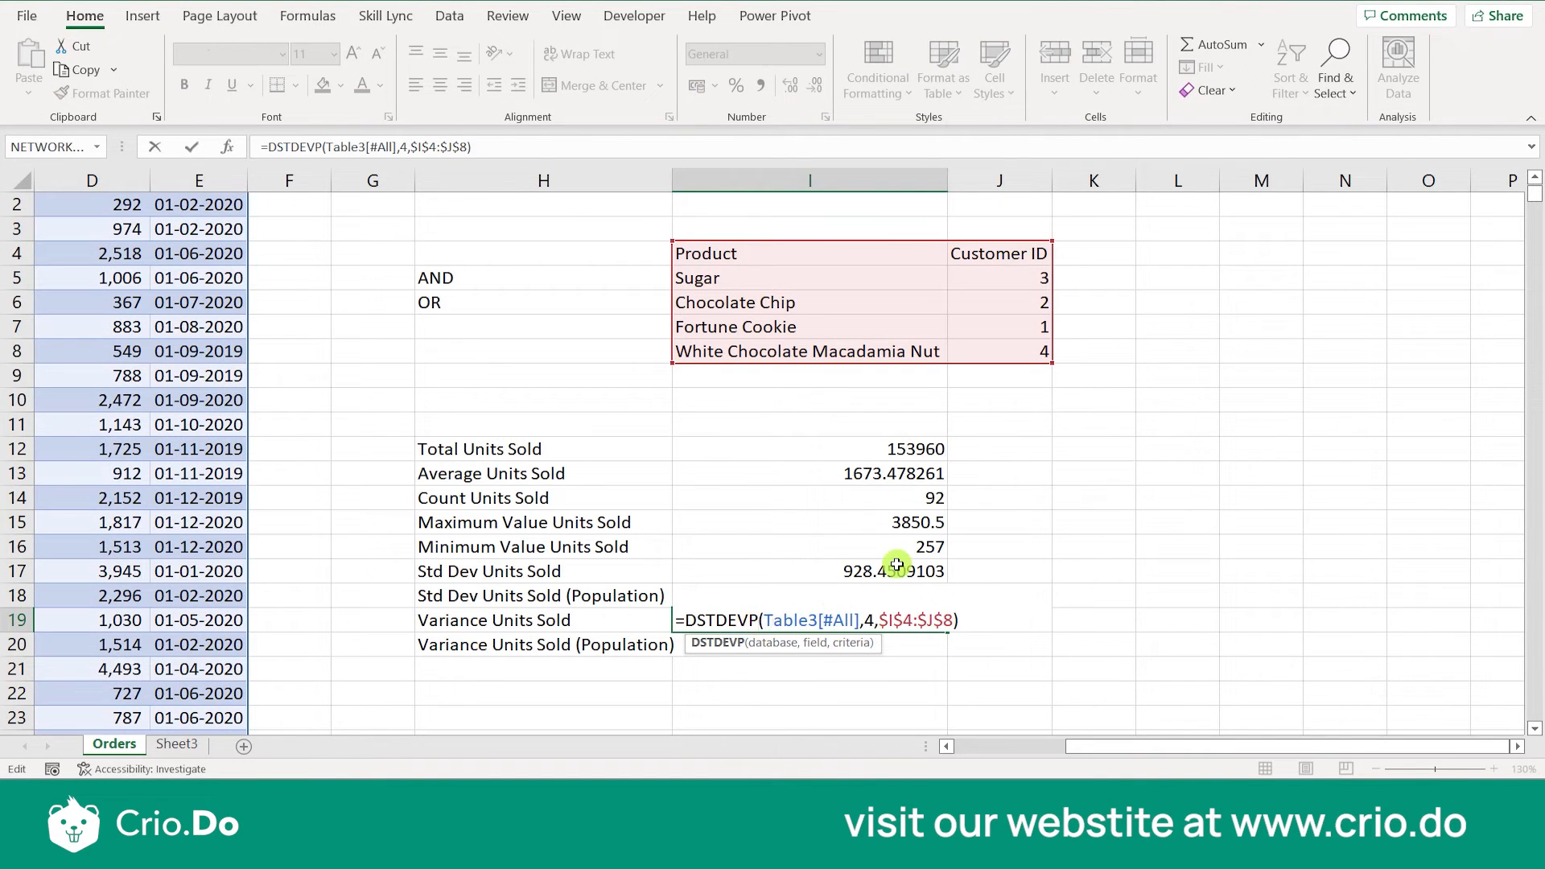
key("BackSpace")
key("BackSpace")
key("BackSpace")
key("BackSpace")
key("BackSpace")
key("BackSpace")
type("C")
key("BackSpace")
type("VAR")
key("Return")
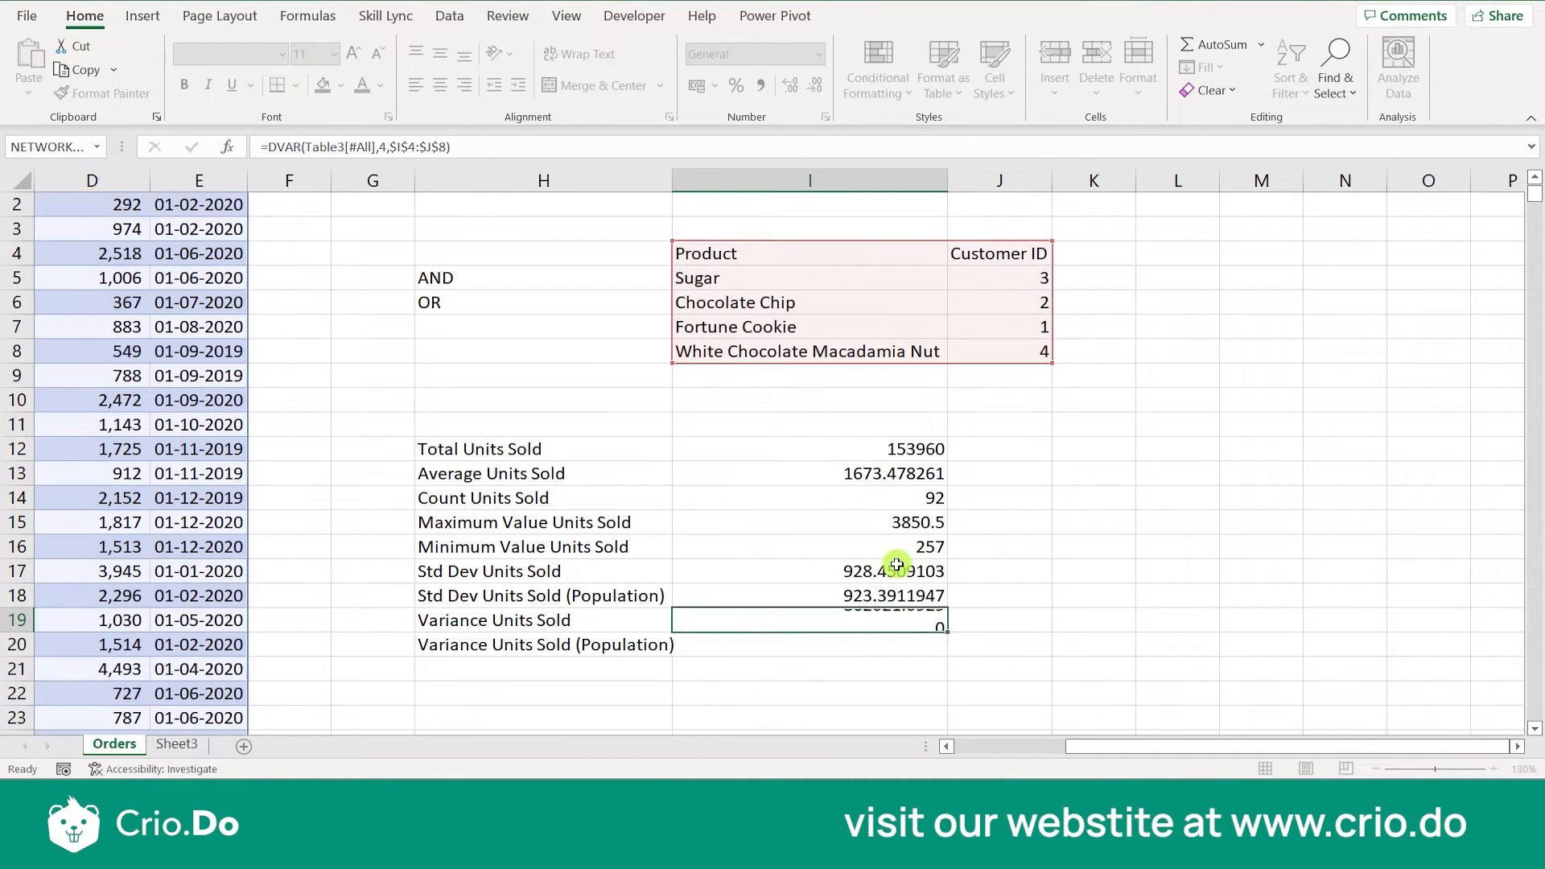
- Copy the DVAR formula from I19 into I20 and change its function to DVARP
left_click(865, 617)
key("ctrl+c")
key("Down")
key("ctrl+v")
key("Escape")
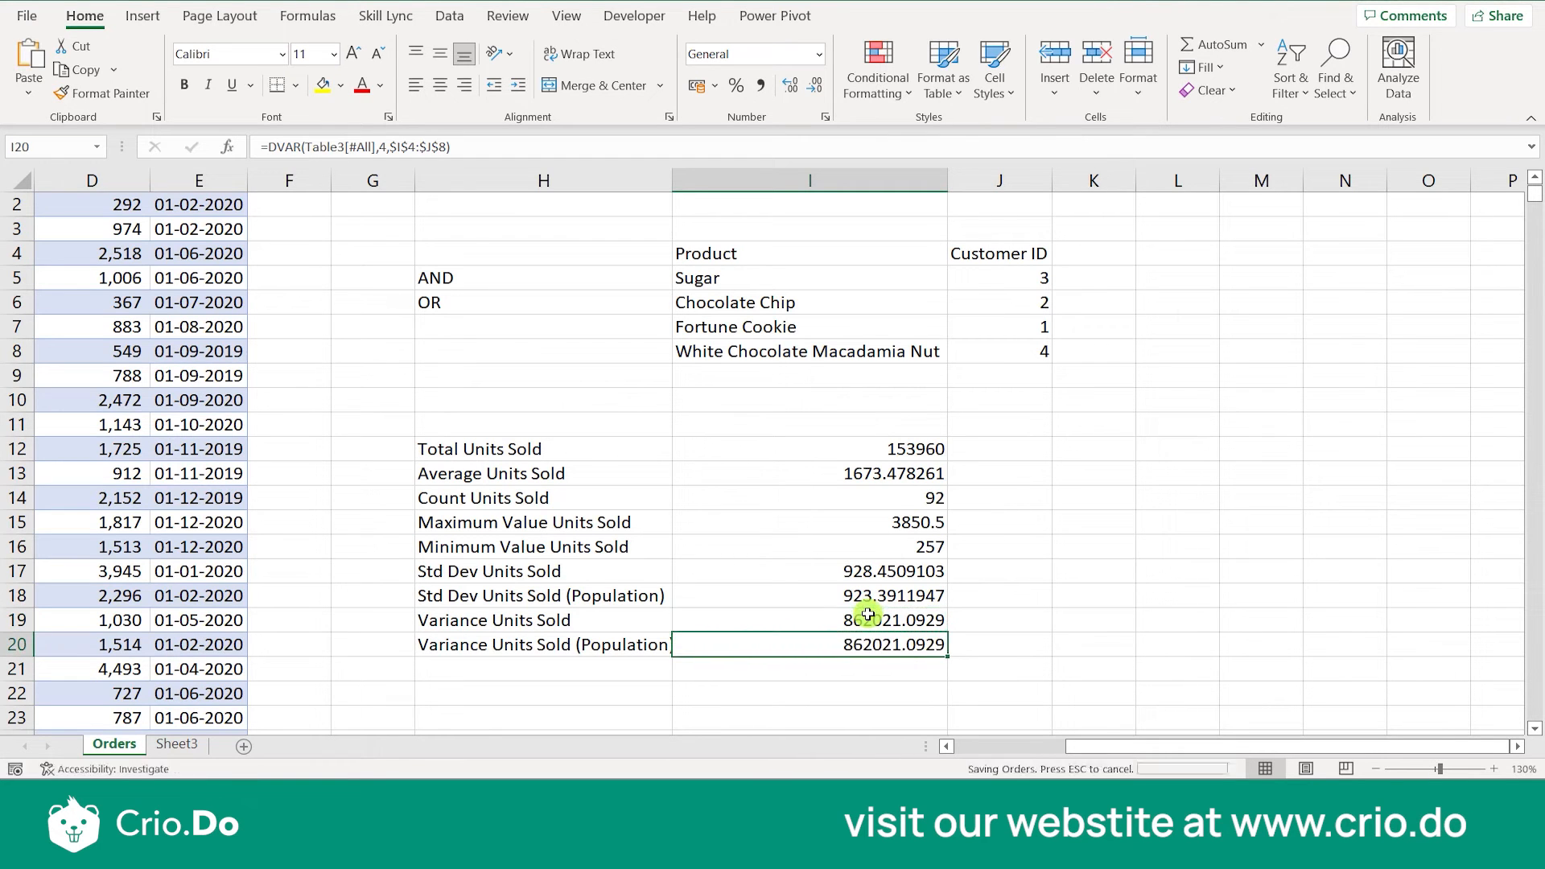
double_click(820, 644)
left_click(730, 644)
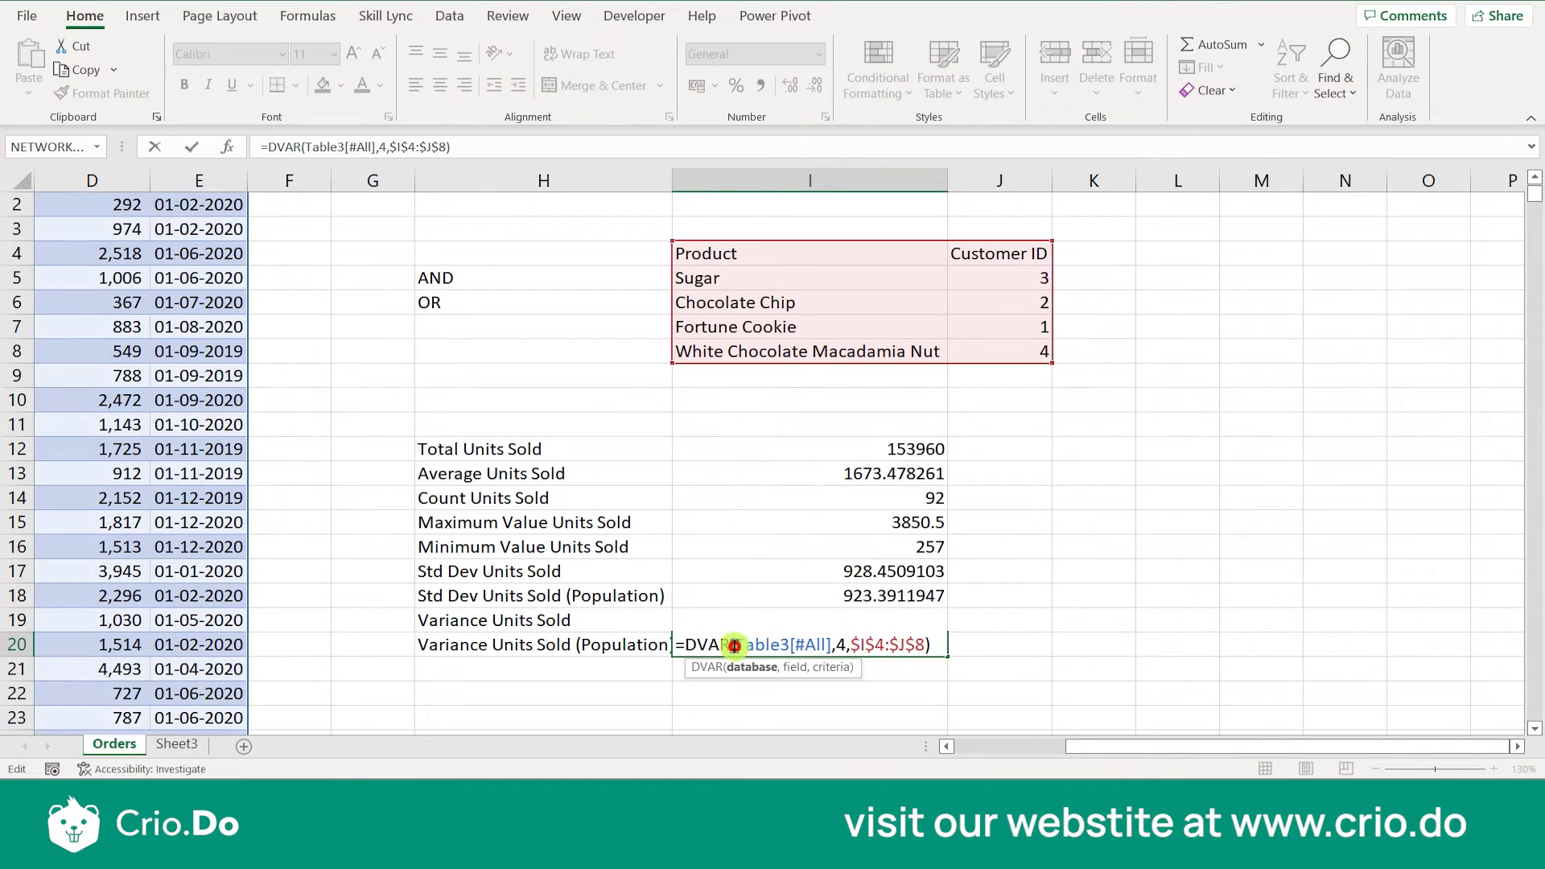
type("P")
key("Return")
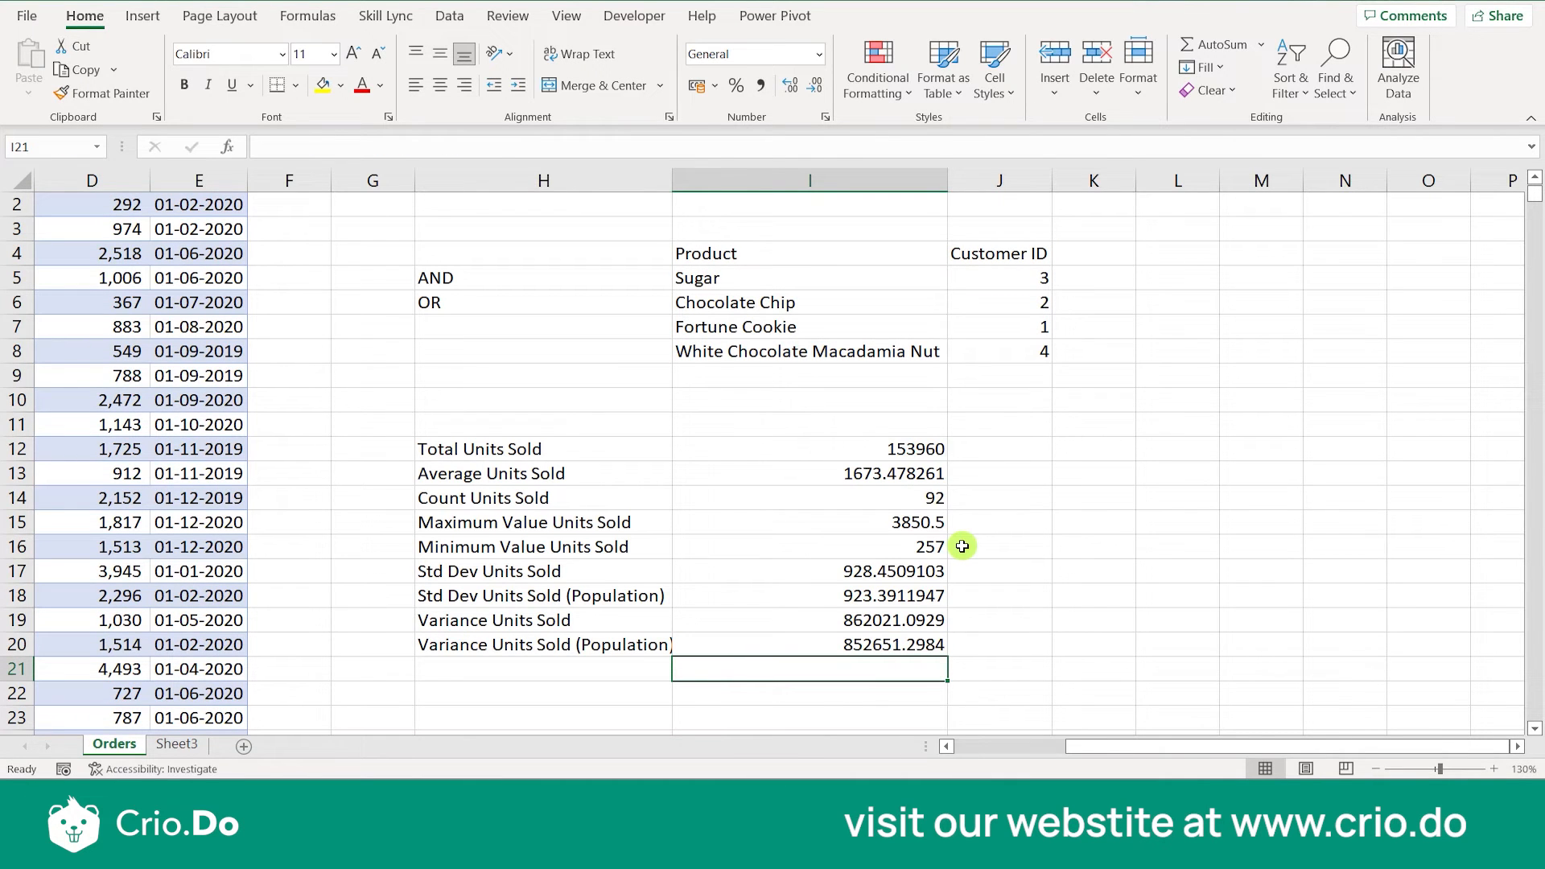
- Enter the function name DSUM in G12, beside the Total Units Sold row
left_click(381, 449)
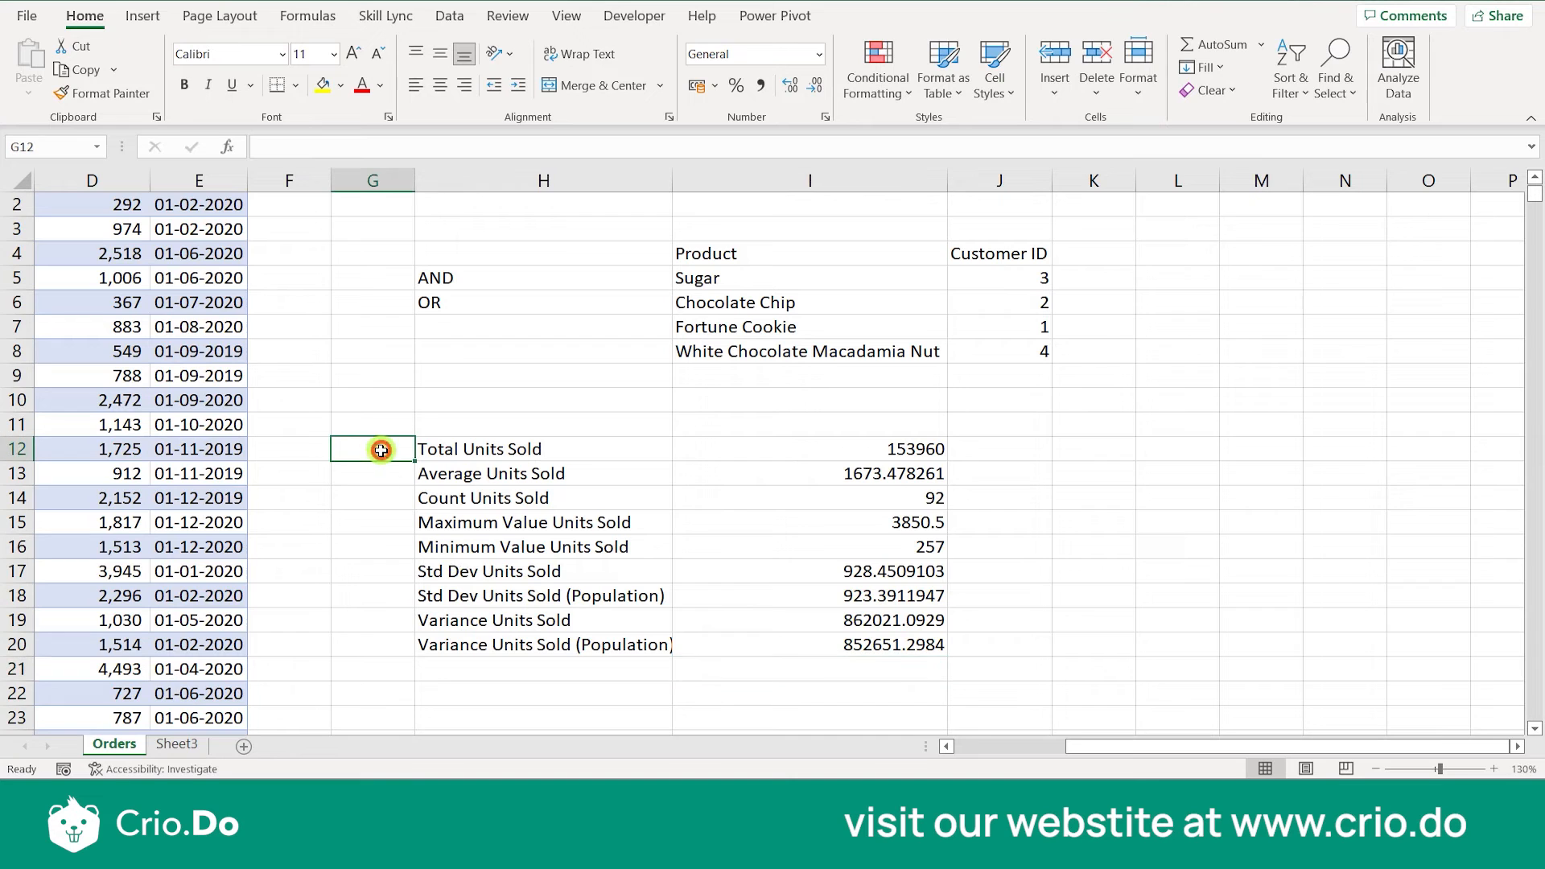
type("S")
key("BackSpace")
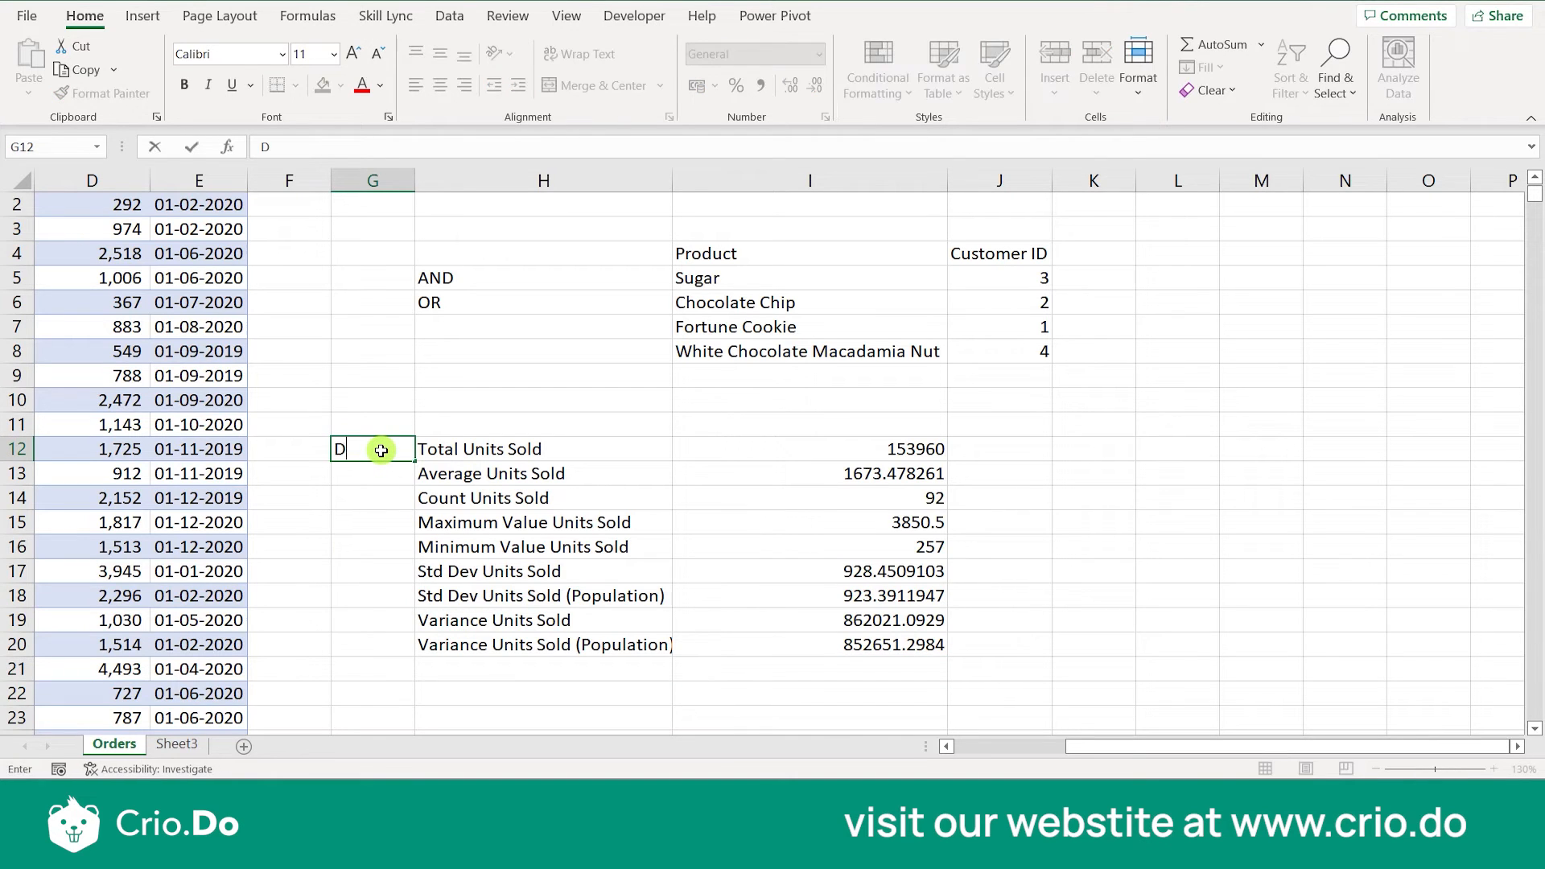
key("Return")
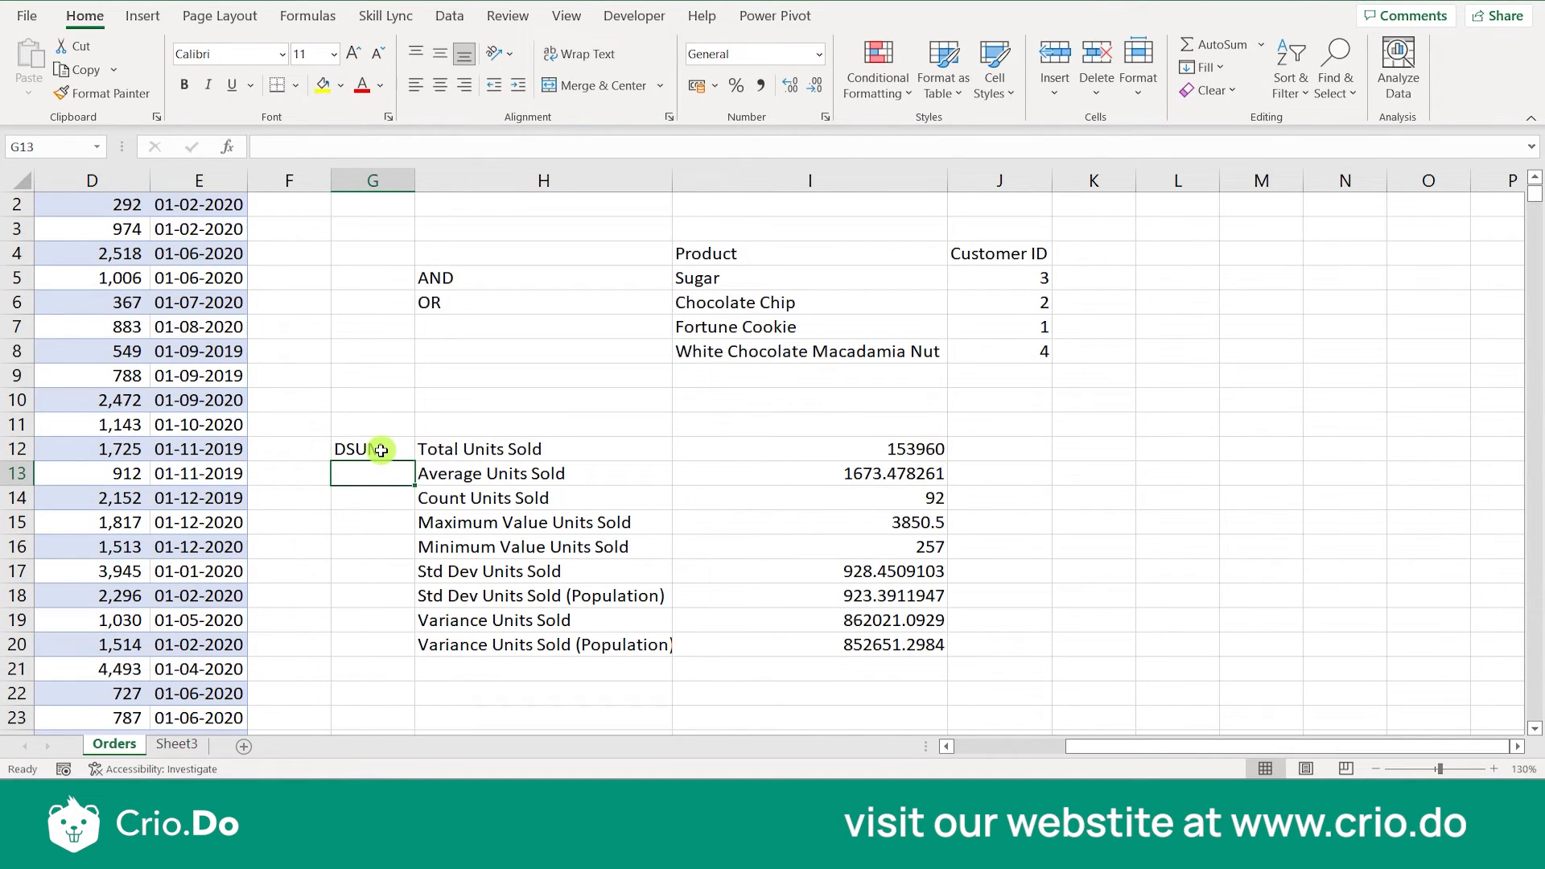
- Enter the function name DAVERAGE in G13 and widen column G to fit it
type("DAVERAGE")
left_click(369, 474)
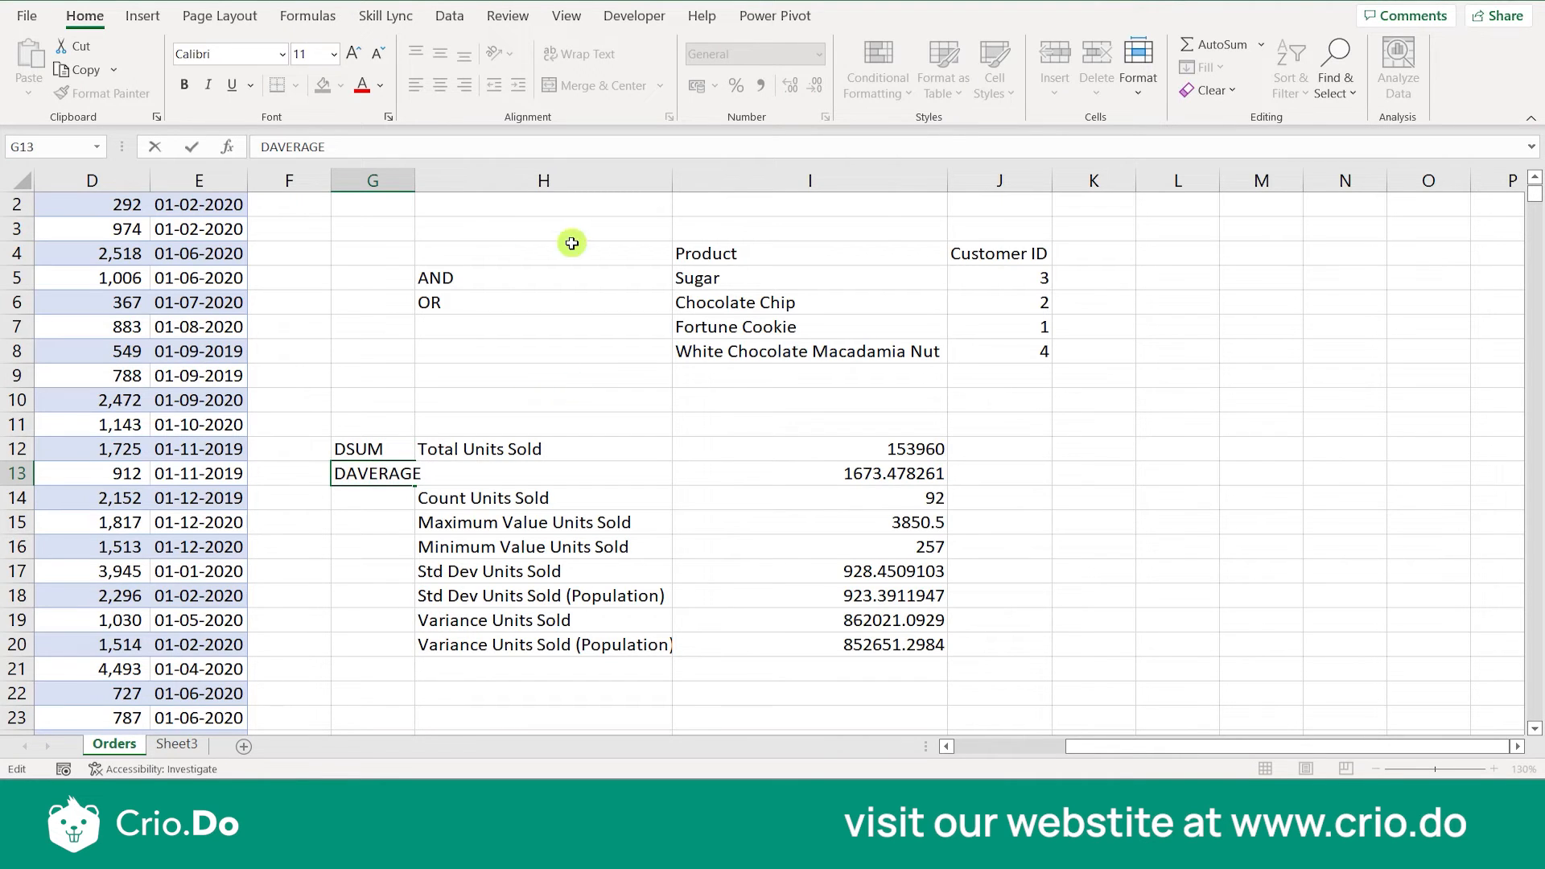
left_click(420, 182)
double_click(415, 180)
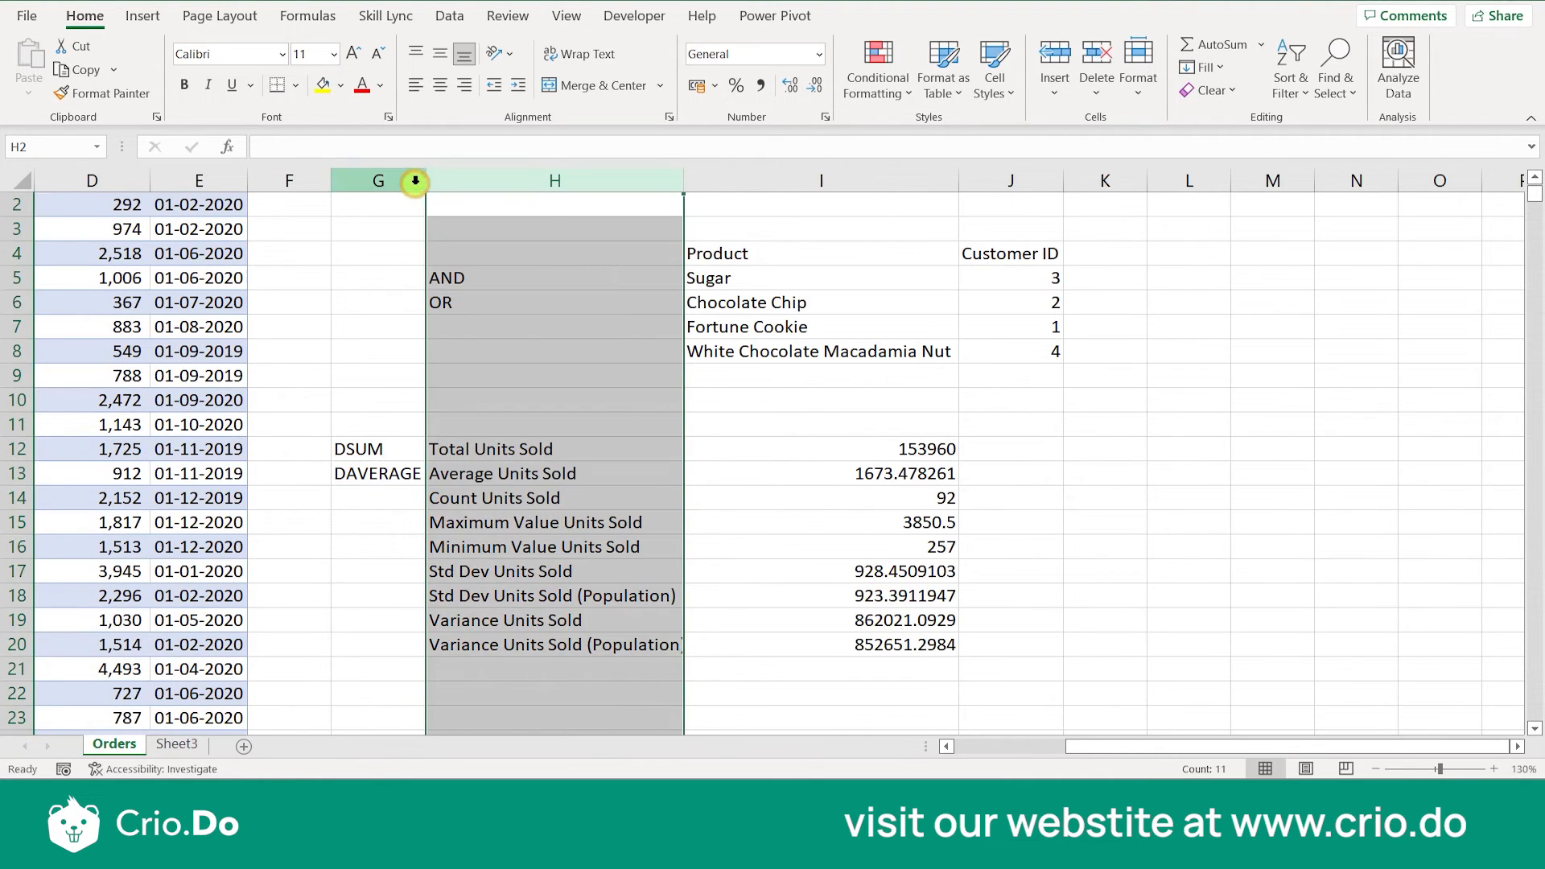
- Enter the function name DCOUNT in G14, beside the Count Units Sold row
left_click(395, 492)
type("DCOUNT")
key("Return")
- Enter the function name DCOUNTA in F14, next to the DCOUNT label
left_click(292, 499)
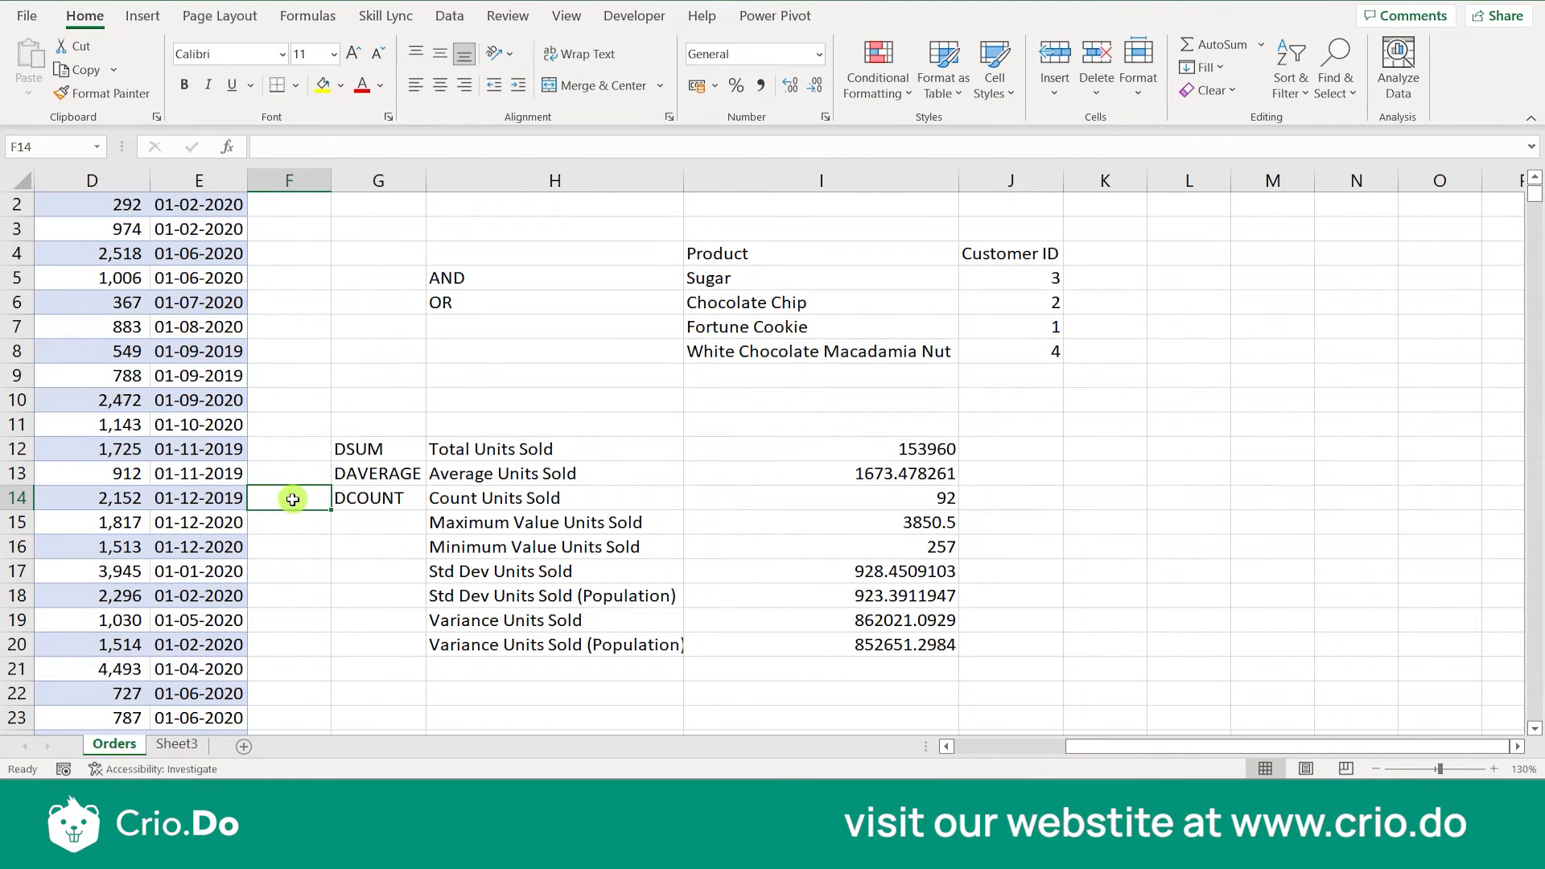
type("DCOUNTA")
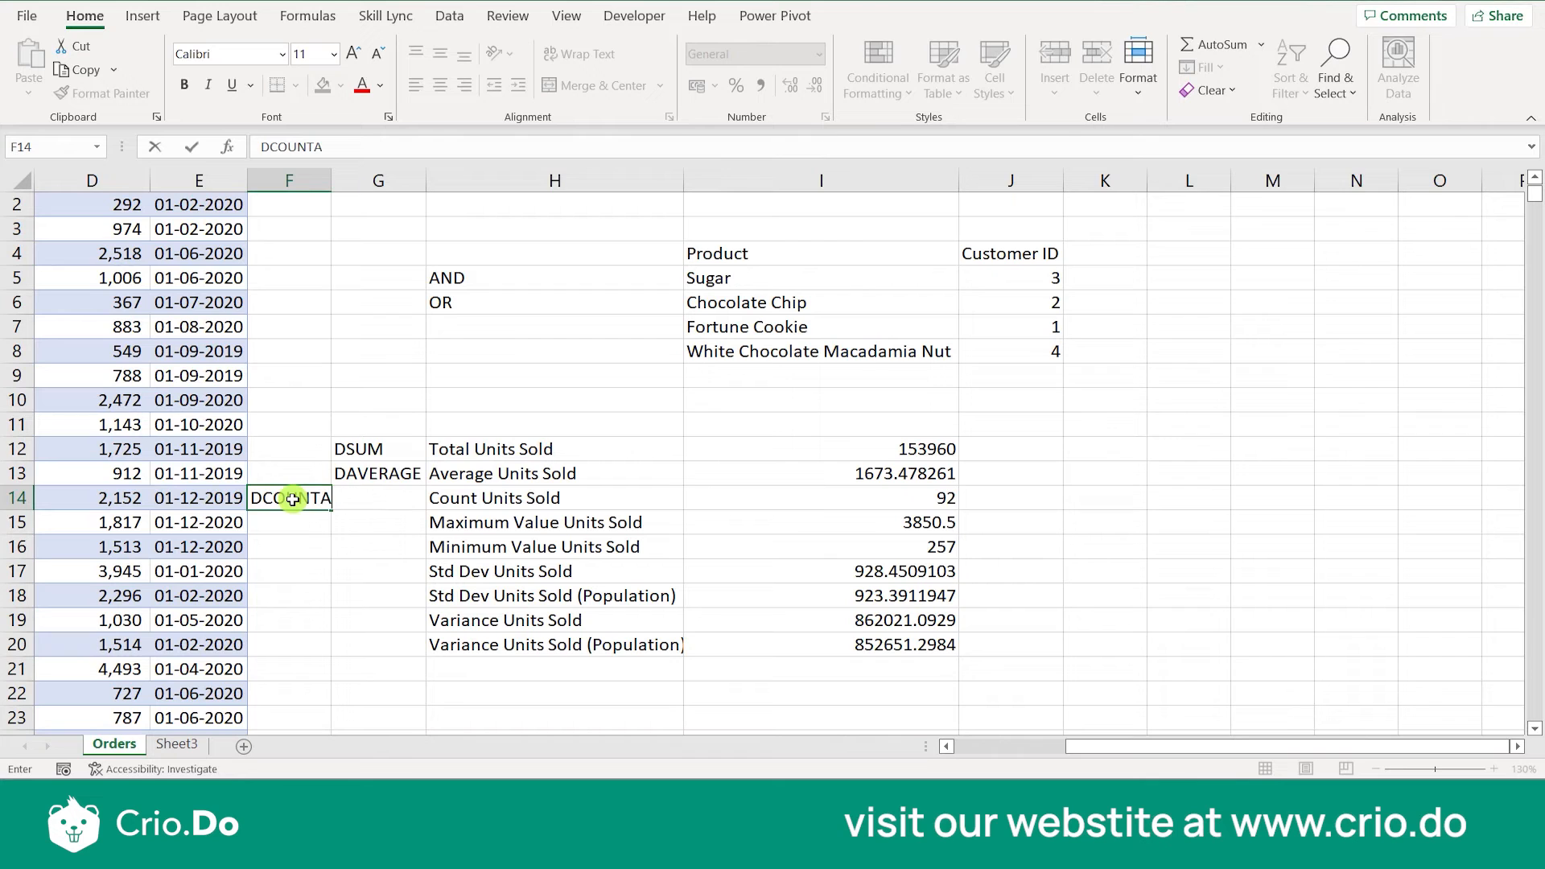
key("Return")
- Enter the function name DMAX in G15, beside the Maximum Value Units Sold row
left_click(389, 526)
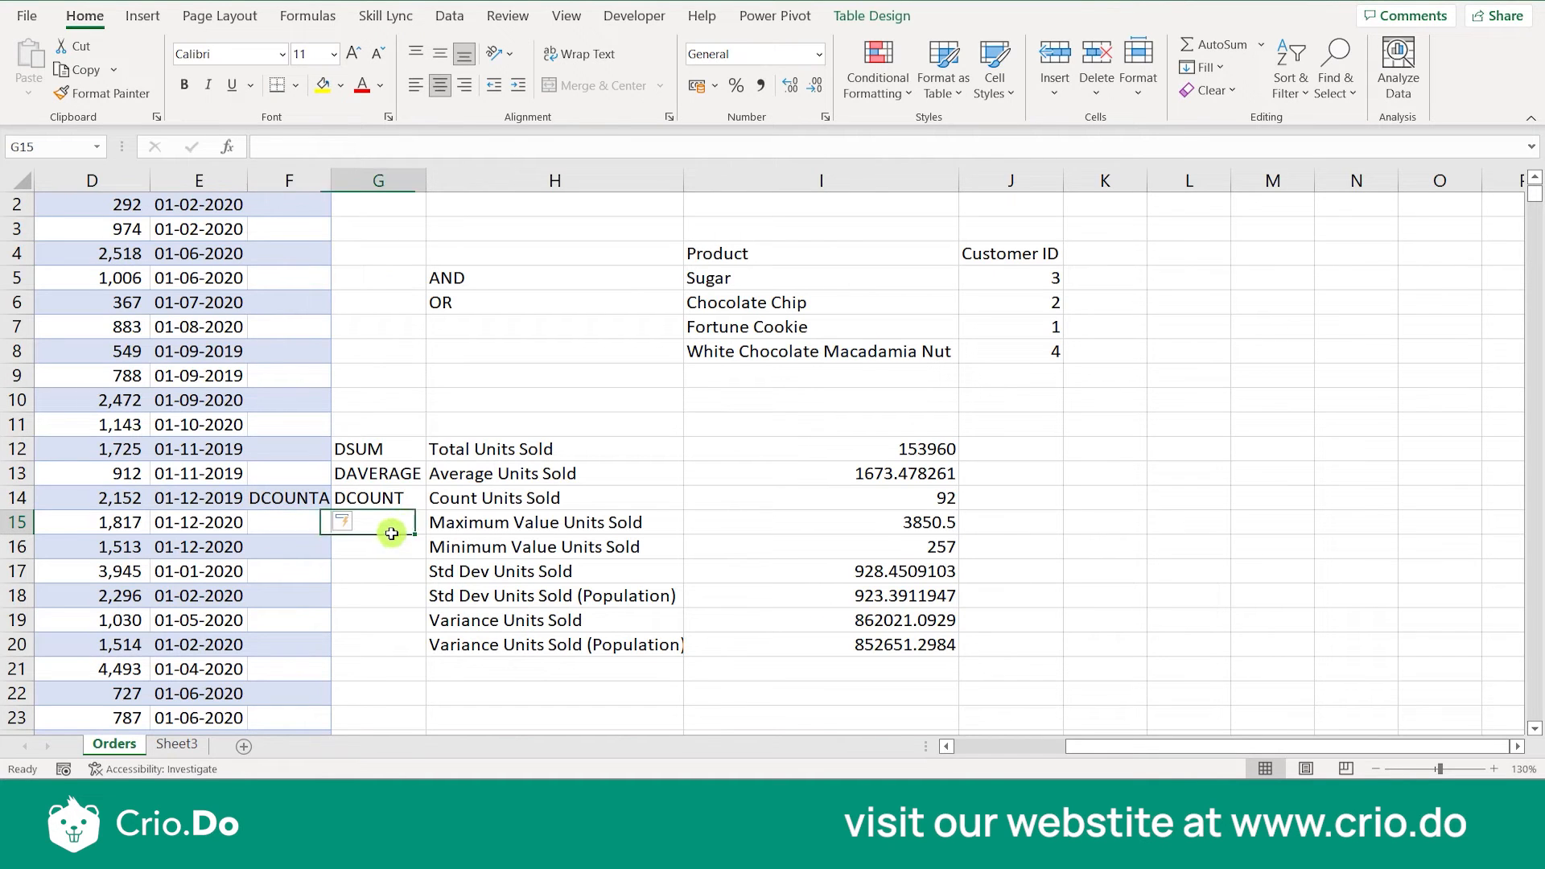
type("DMAX")
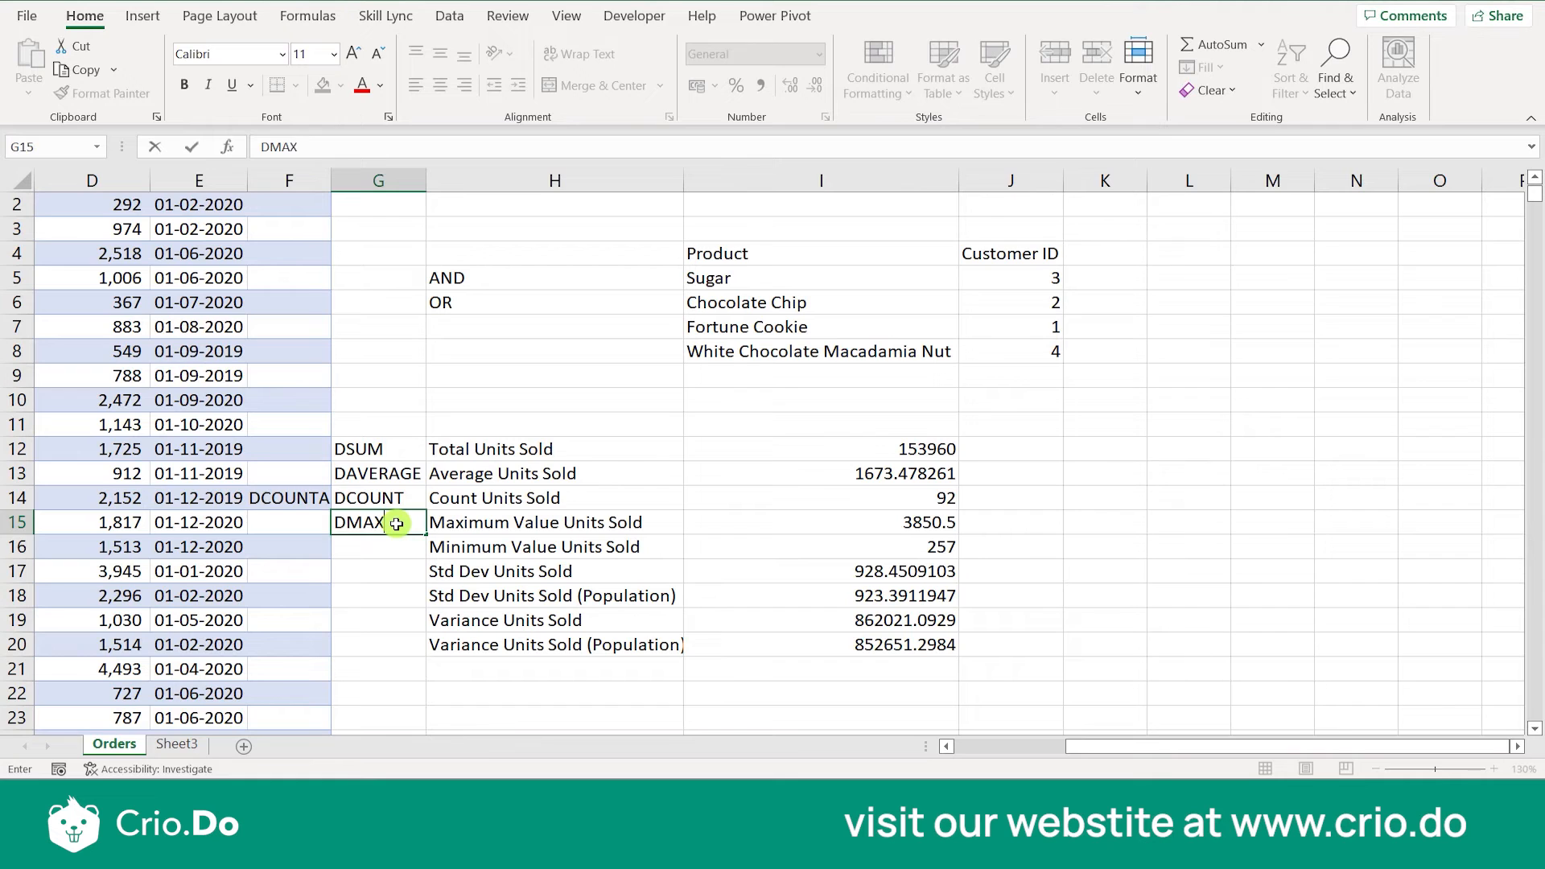
key("Return")
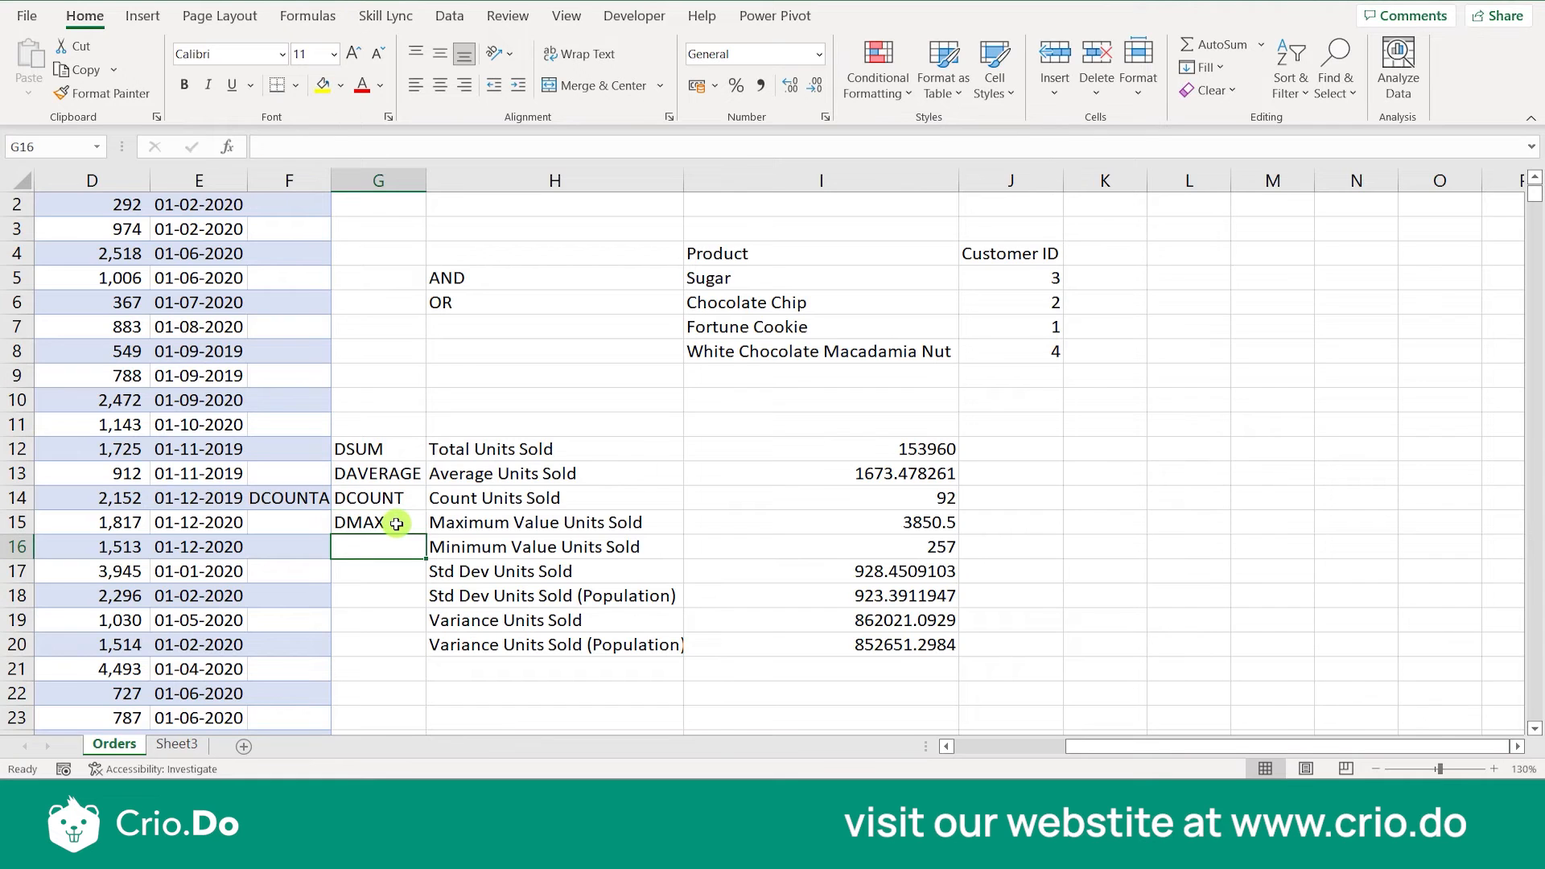
- Enter DMIN in G16 with the suggested Flash Fill entries down to G20, and widen column G to fit
type("DMIN")
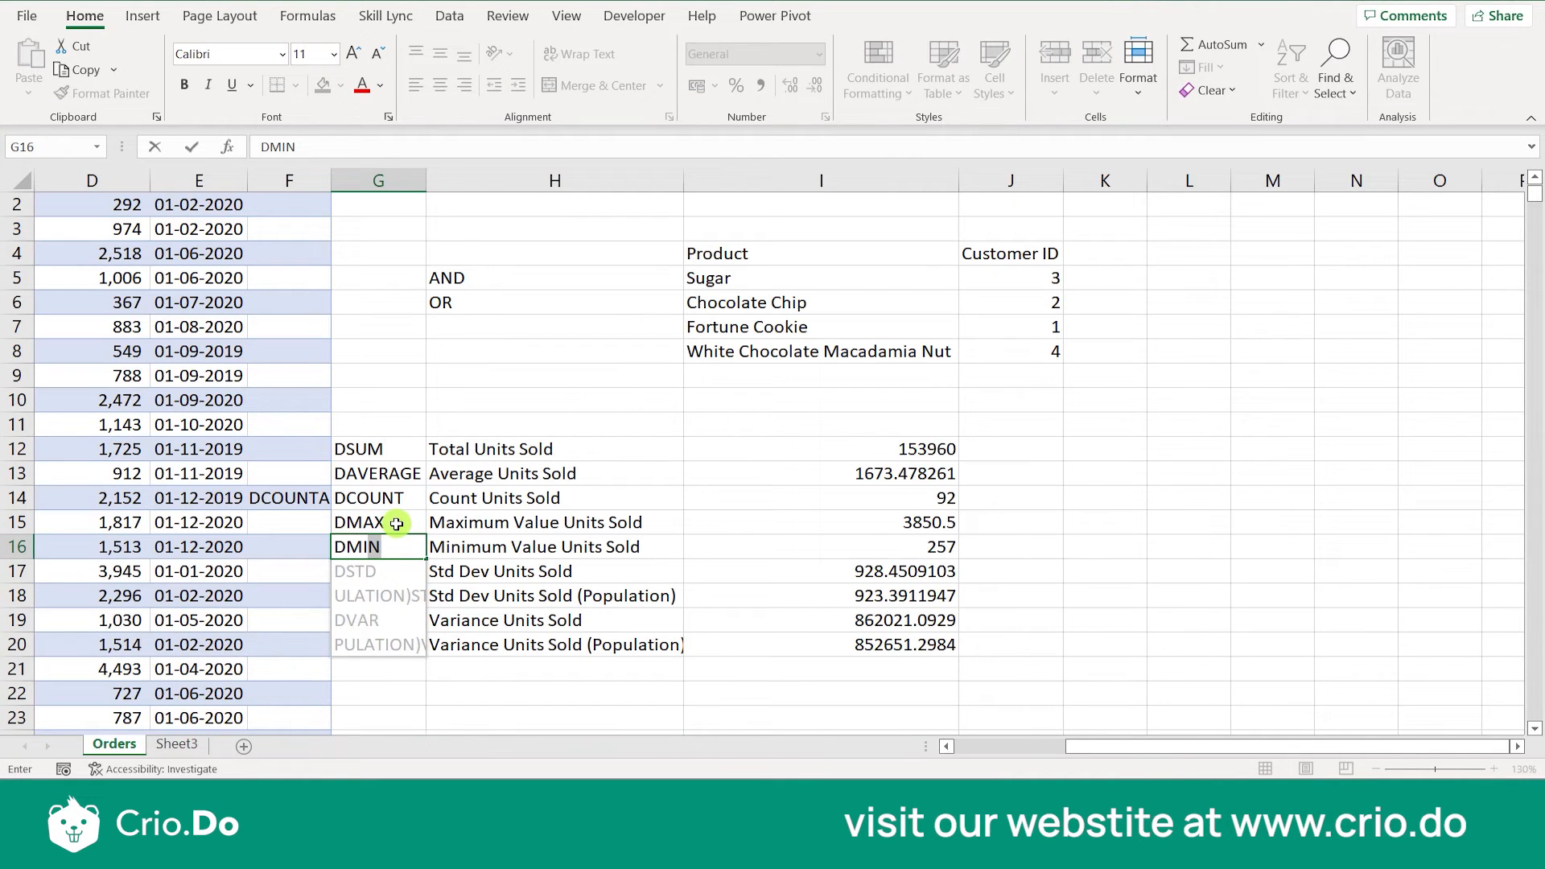
key("Return")
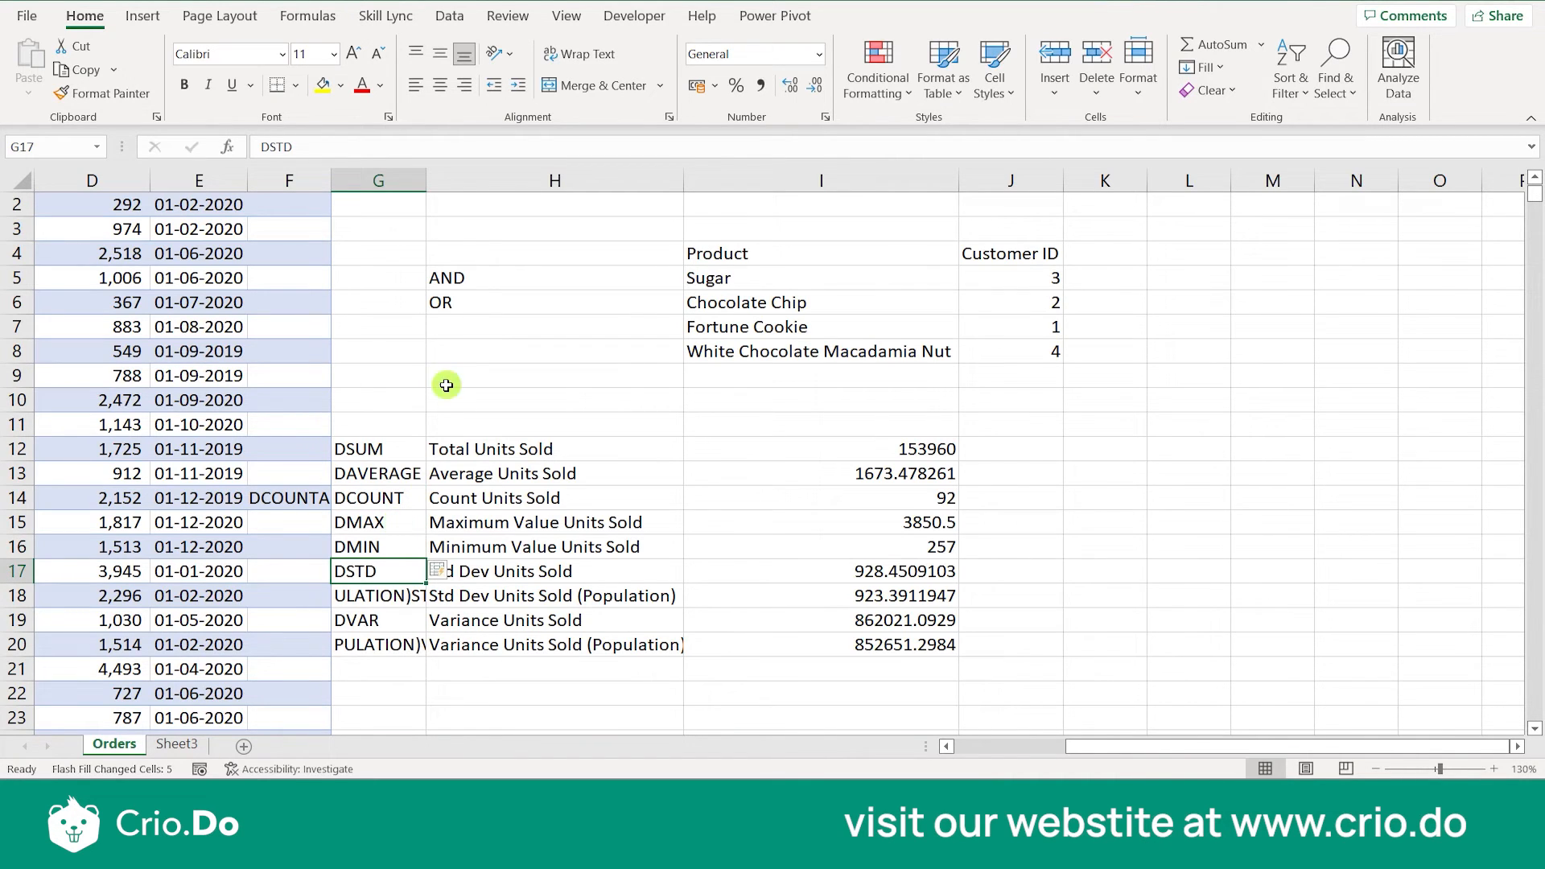
double_click(424, 186)
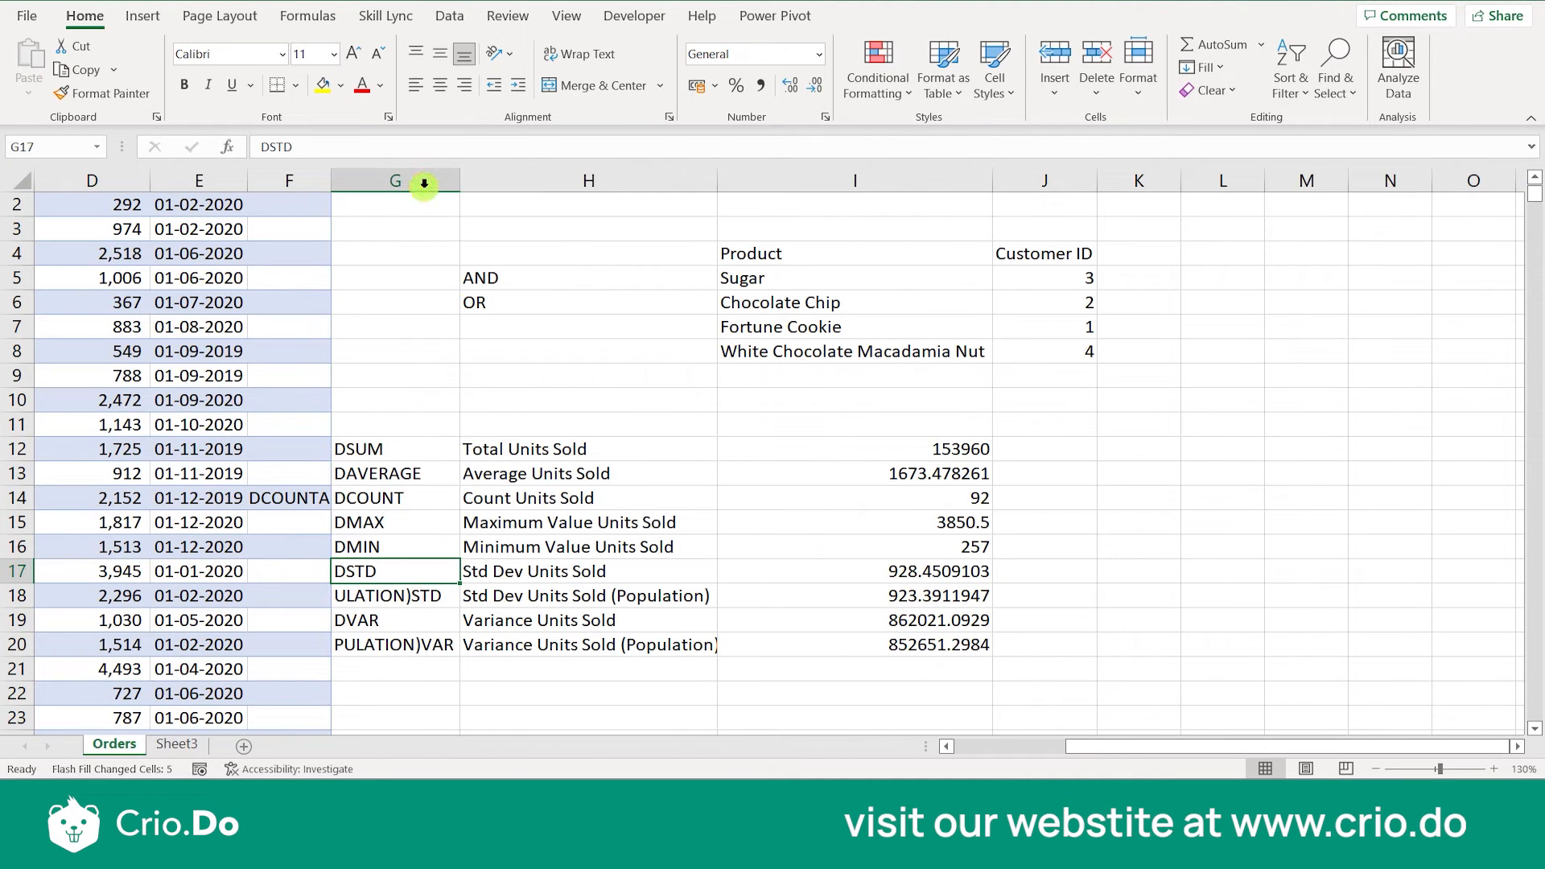
- Replace the Flash Fill text in G18 with the function name DSTDEV
left_click(407, 596)
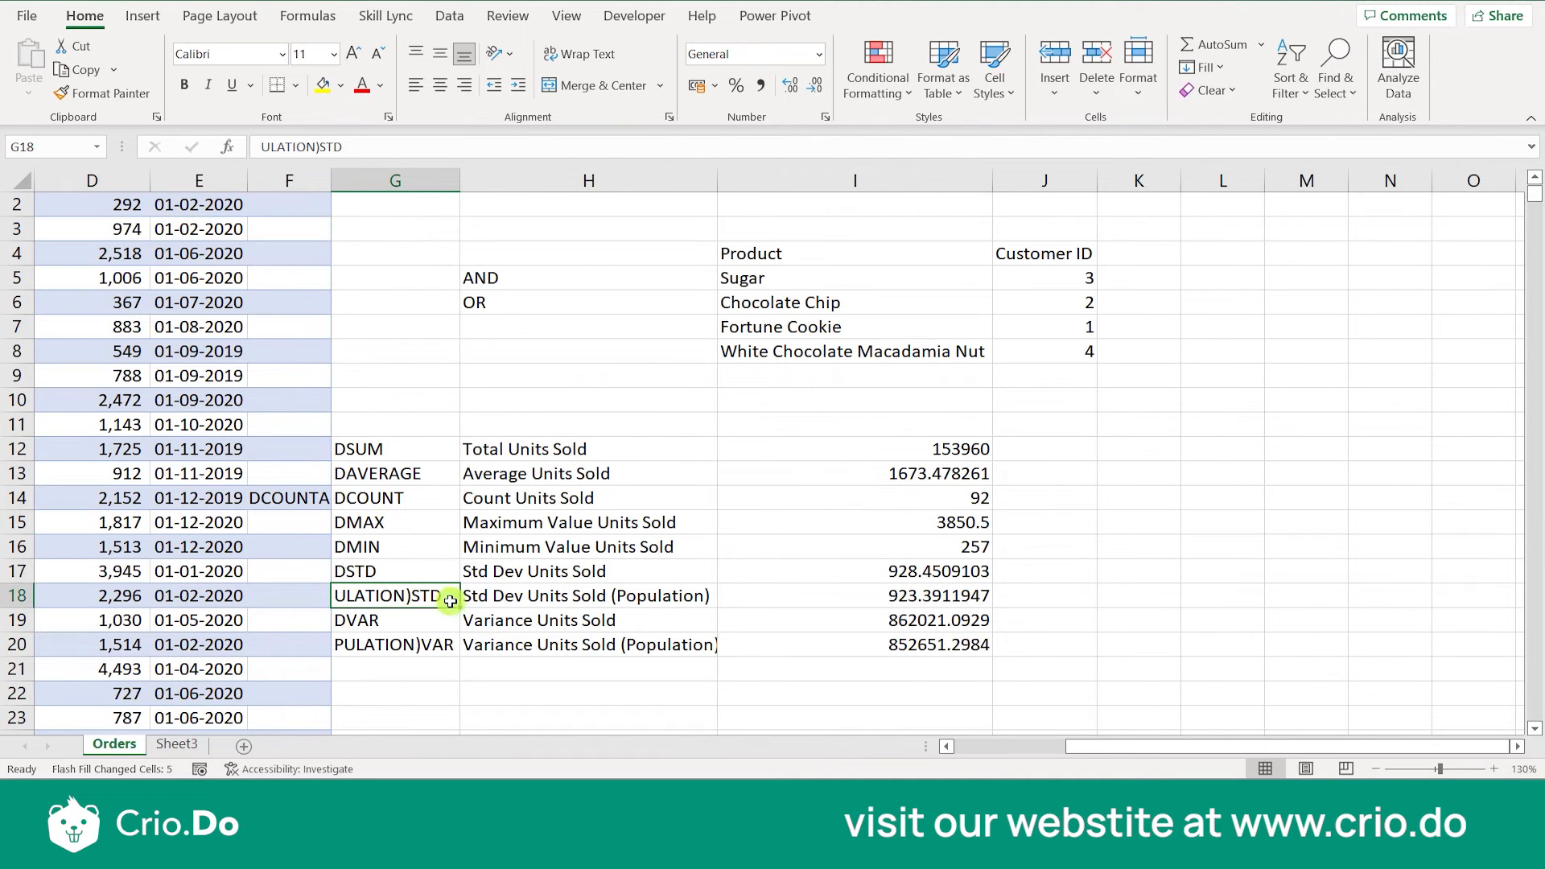
double_click(409, 596)
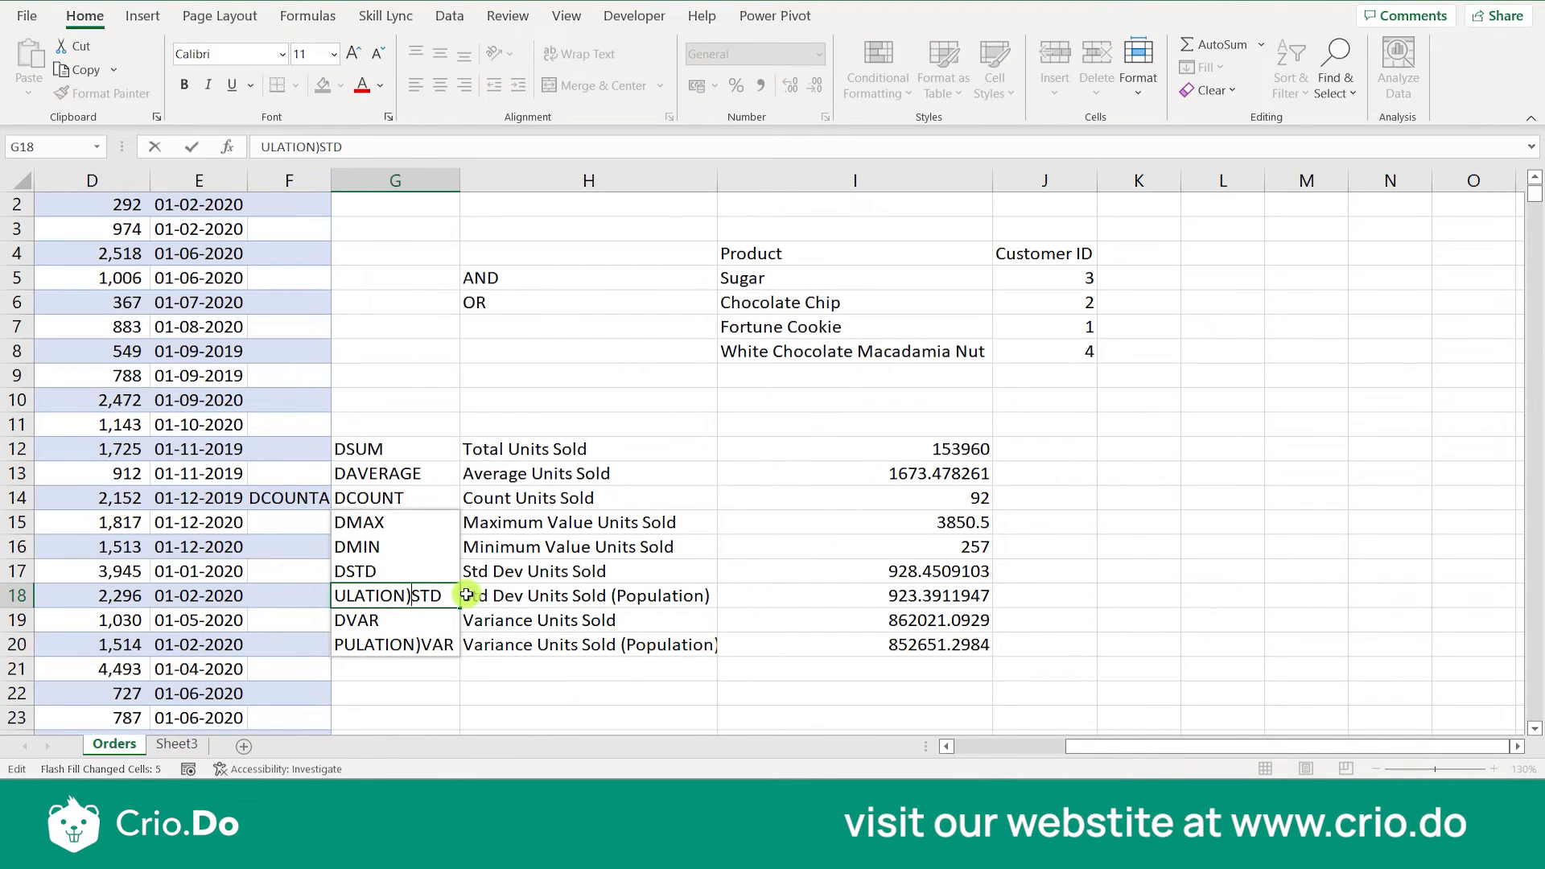
key("BackSpace")
key("BackSpace")
key("BackSpace")
key("BackSpace")
key("BackSpace")
key("BackSpace")
key("BackSpace")
key("BackSpace")
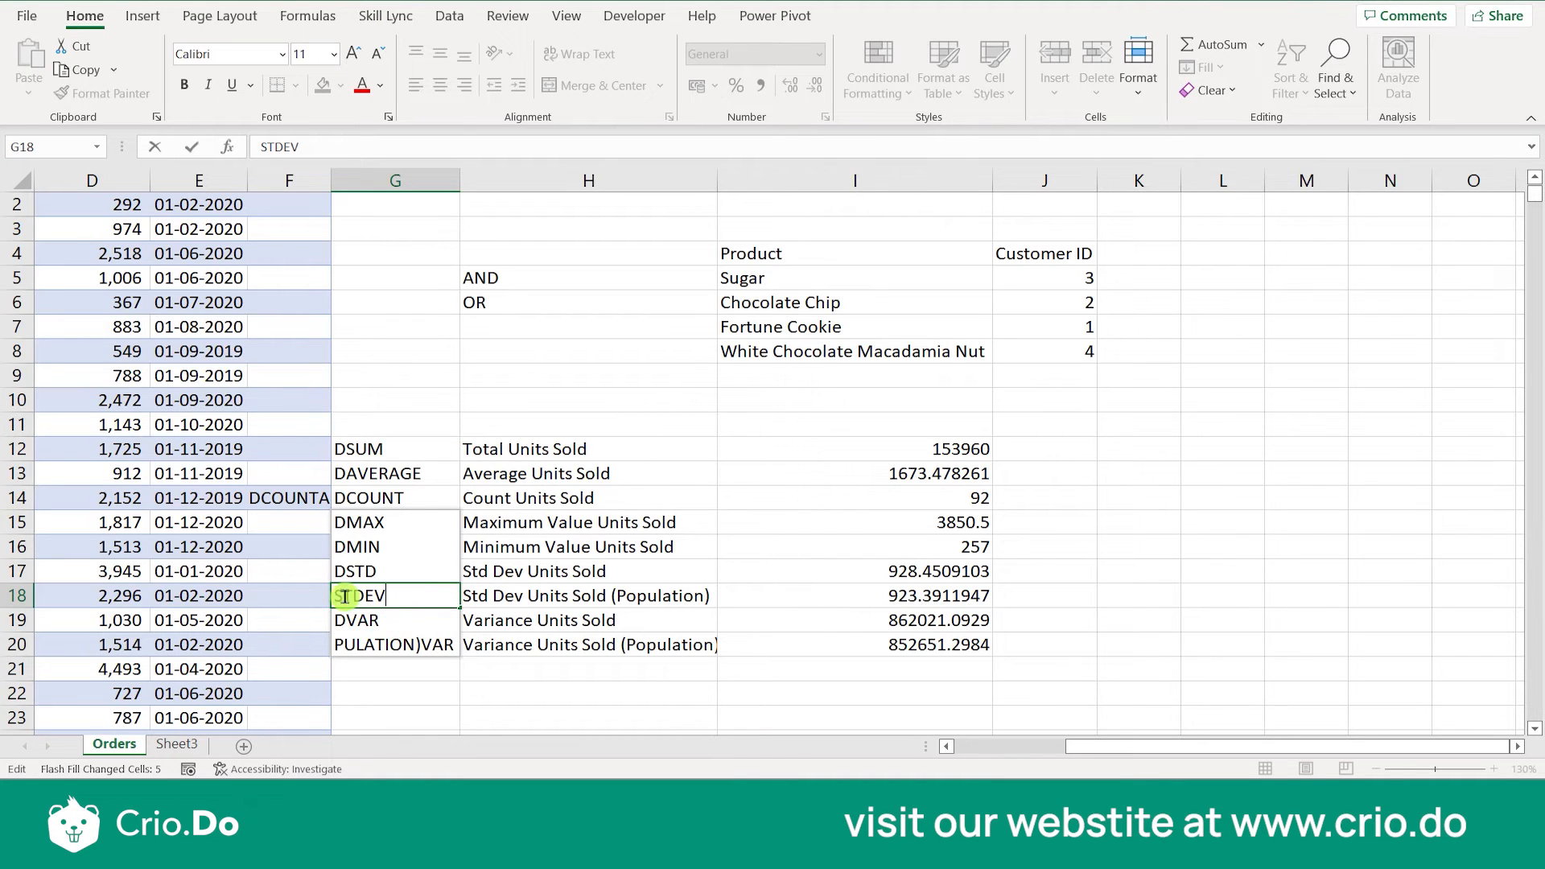
type("D")
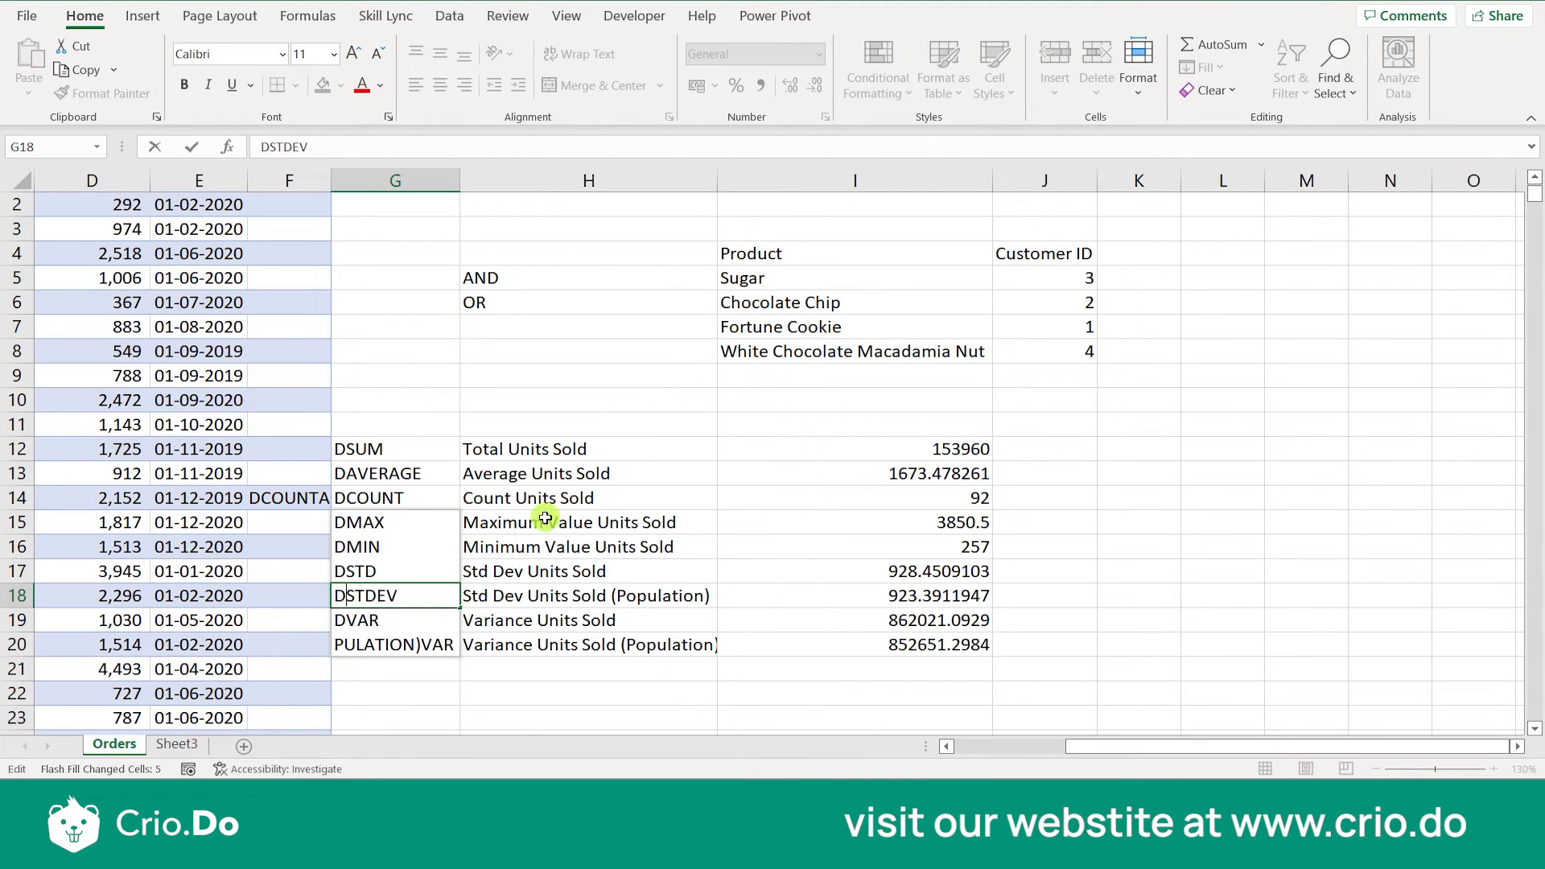
left_click(377, 624)
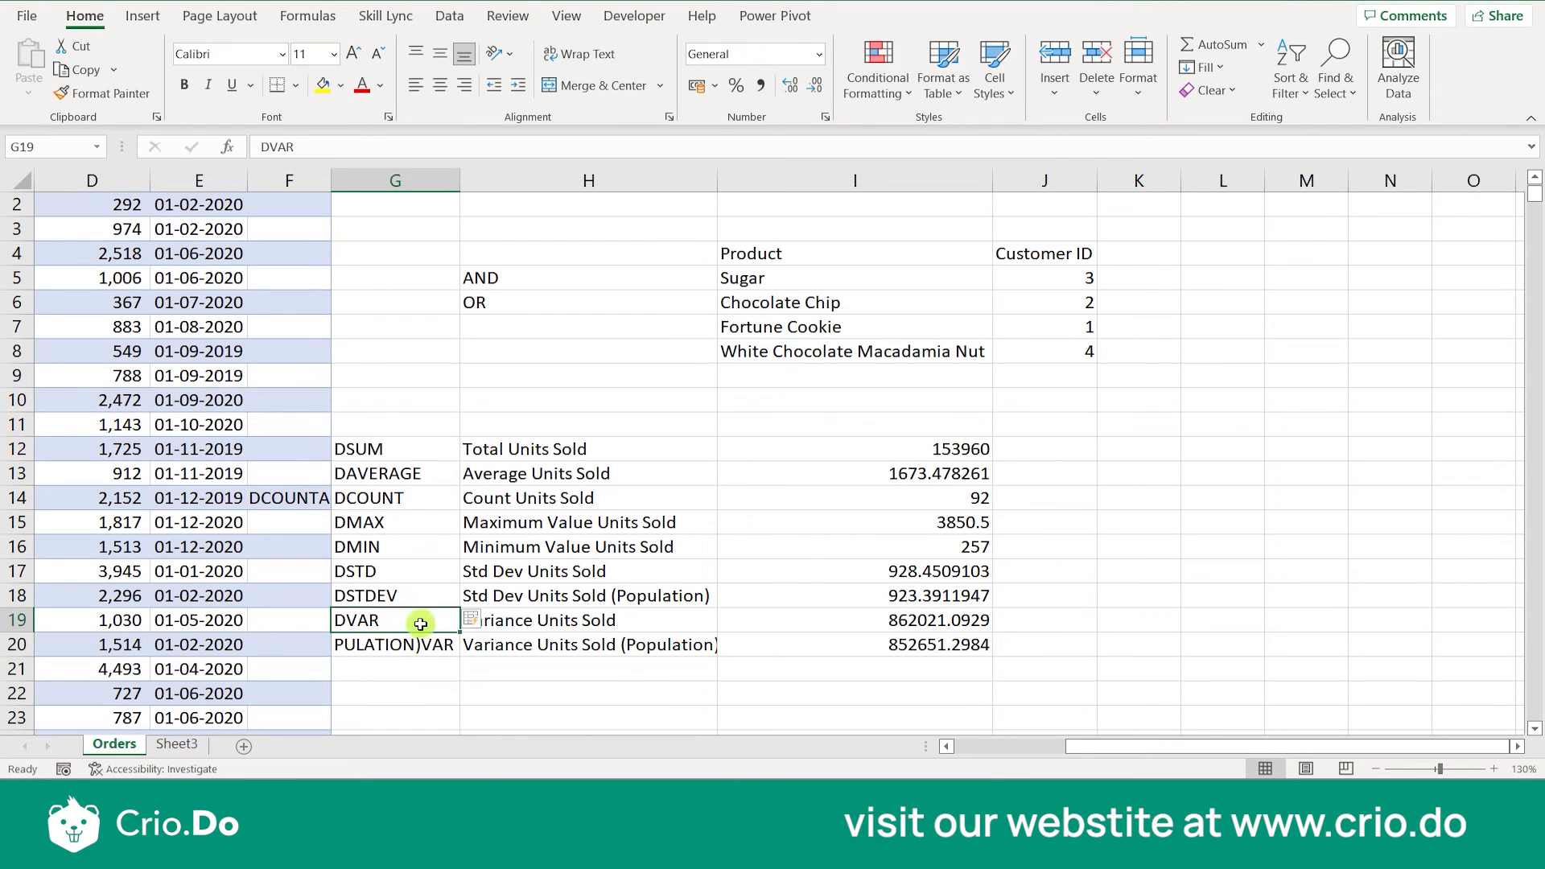
double_click(417, 644)
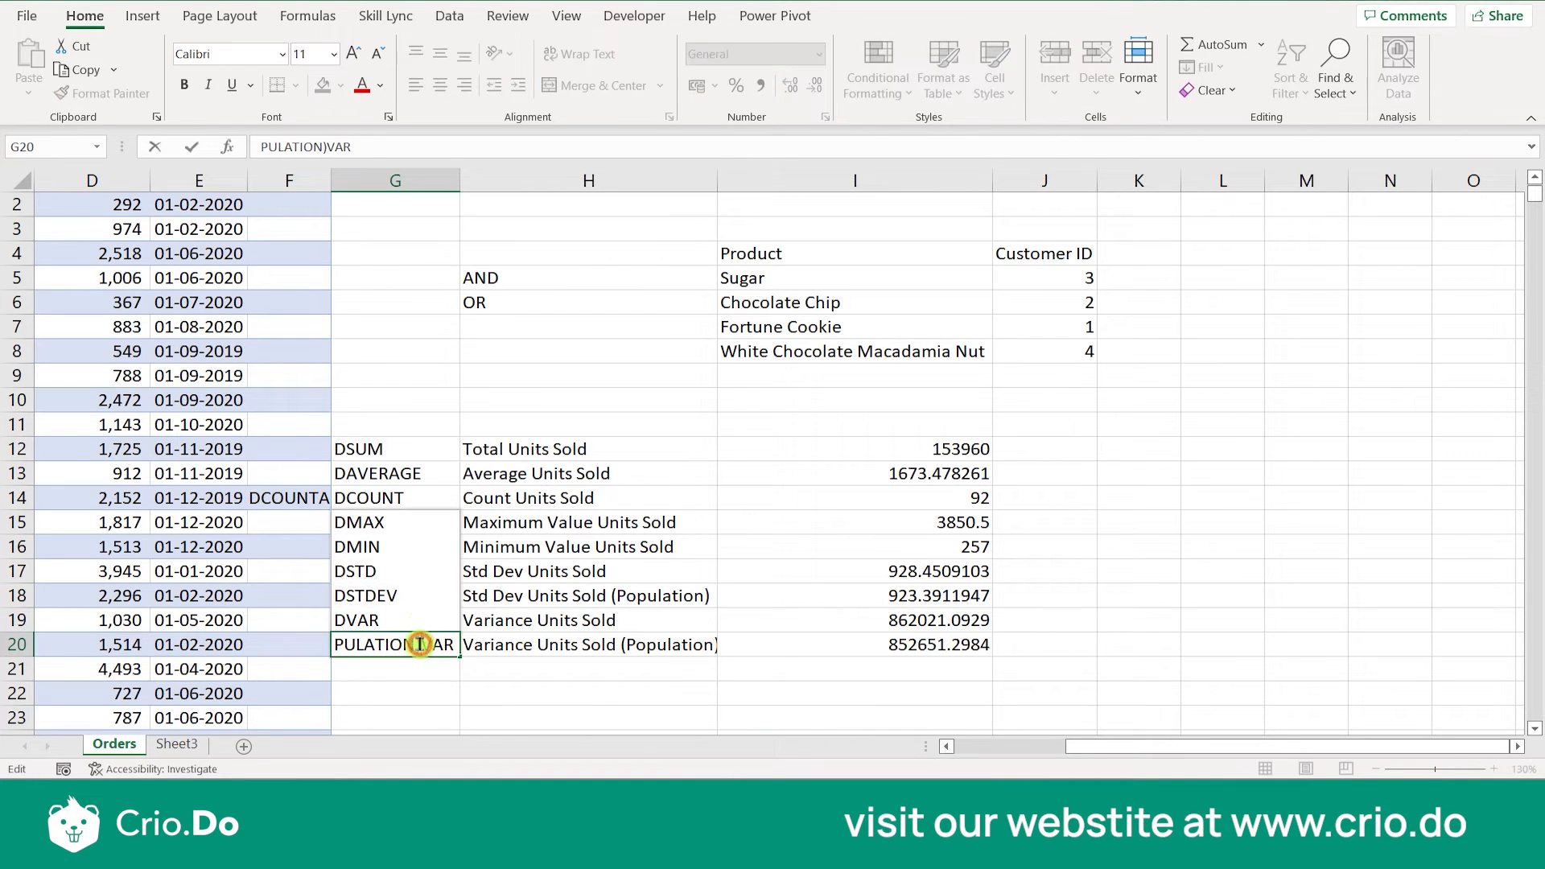
left_click(420, 614)
left_click(406, 595)
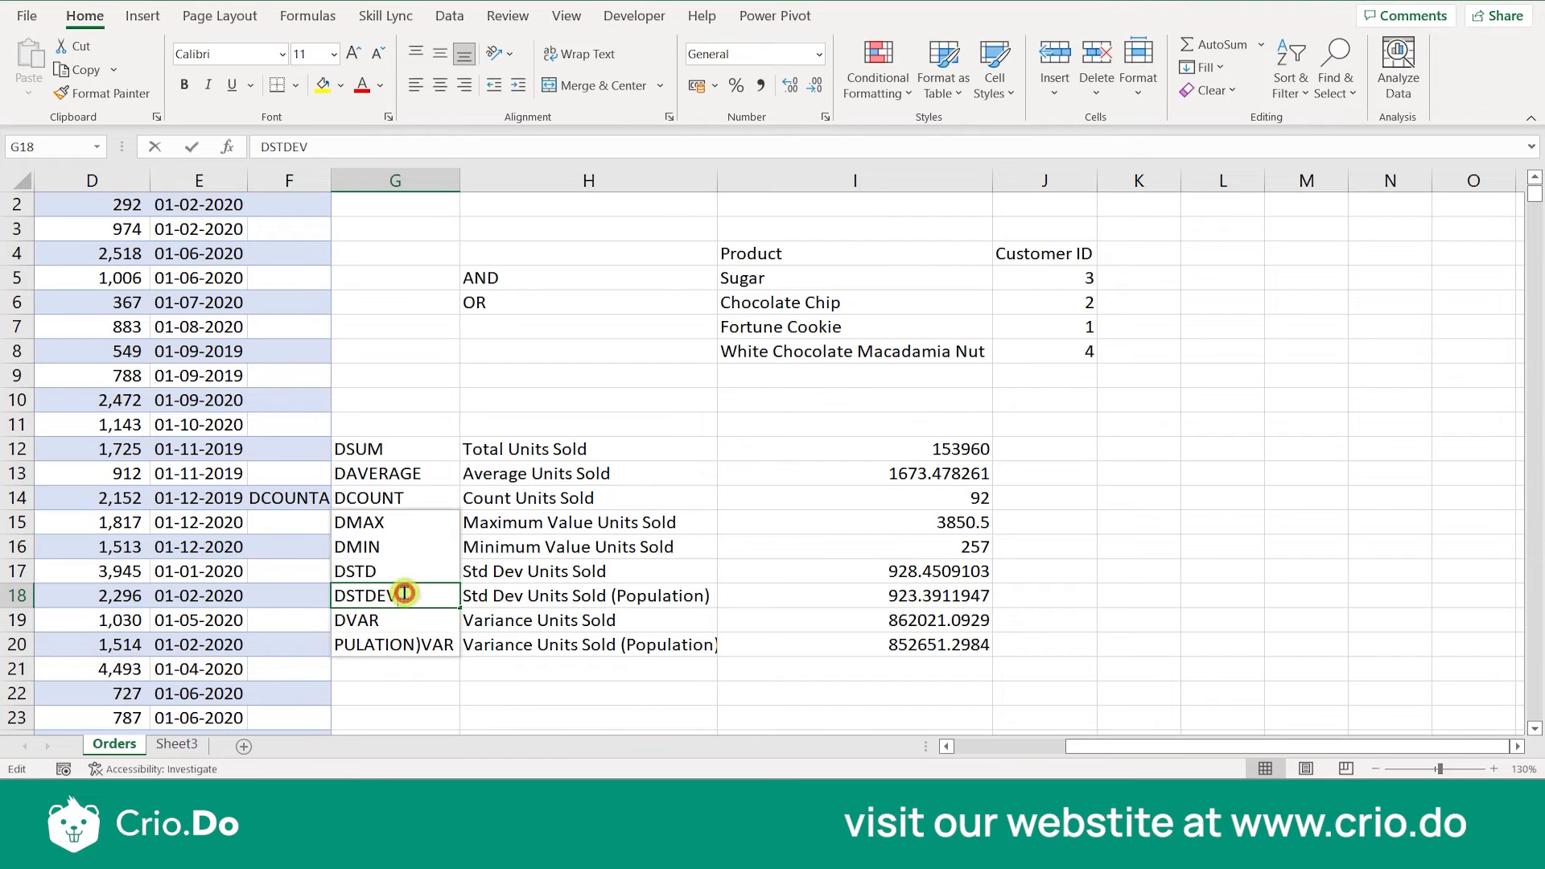
double_click(405, 595)
left_click_drag(337, 595, 325, 594)
- Complete the standard deviation labels as DSTDEV in G17 and DSTDEVP in G18
double_click(392, 569)
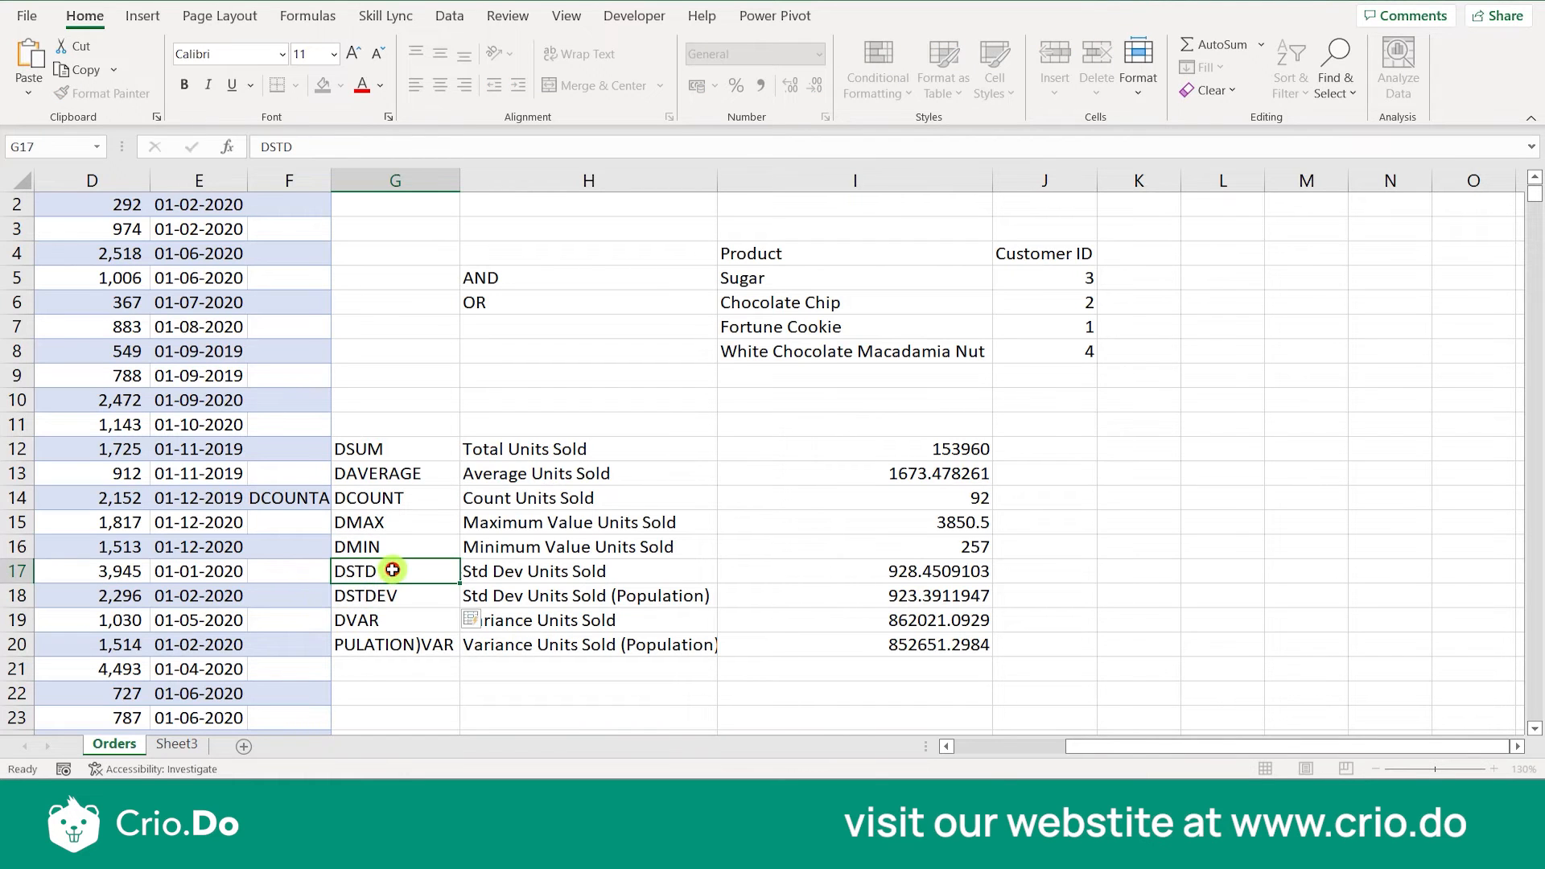
type("EV")
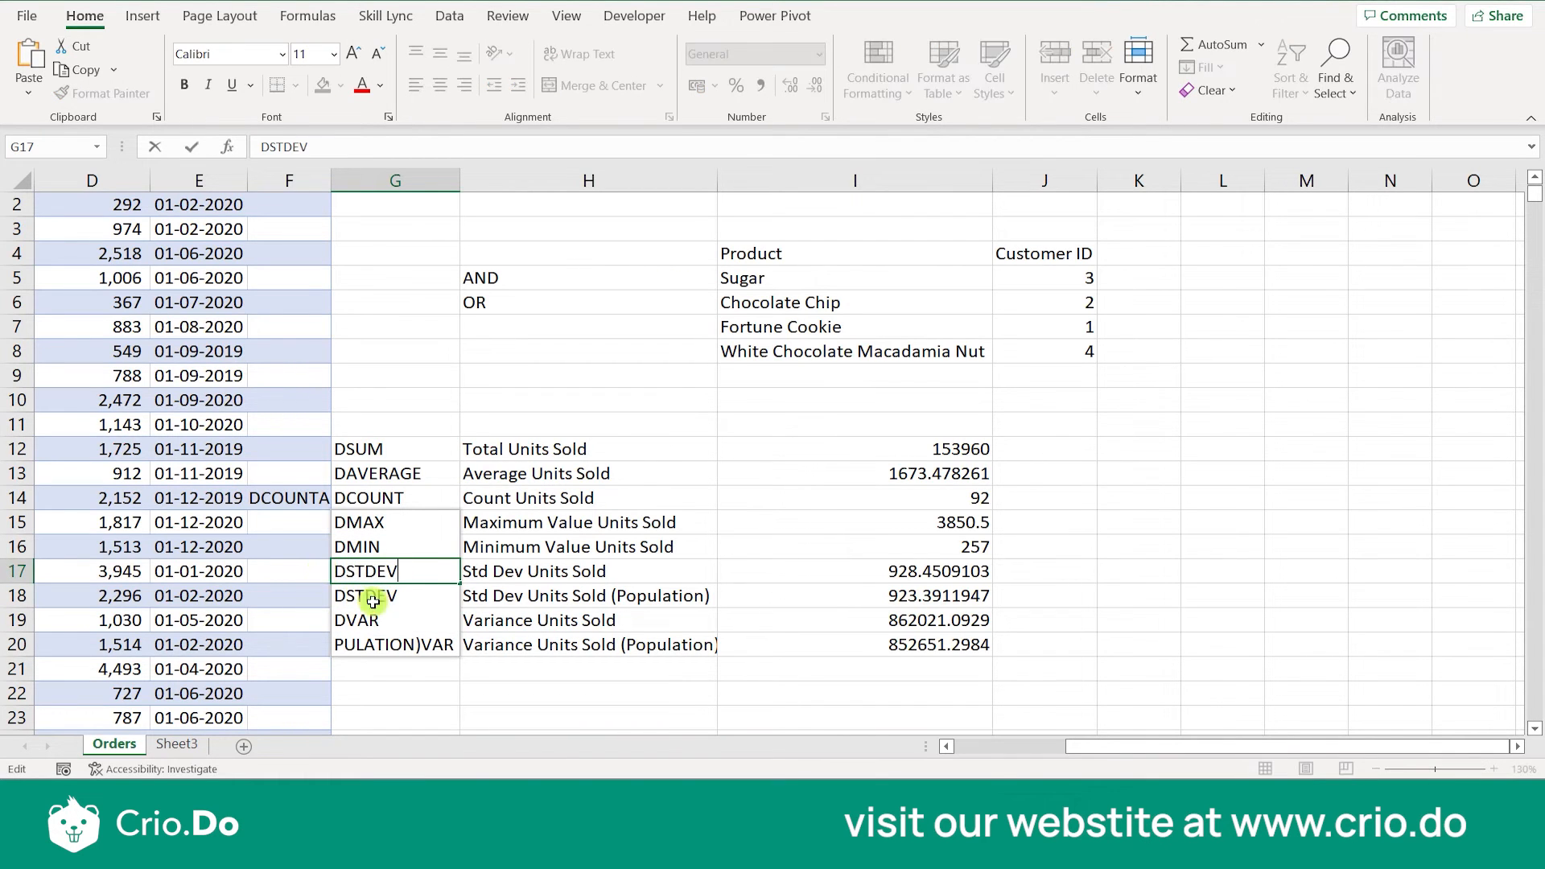
left_click(416, 592)
double_click(416, 592)
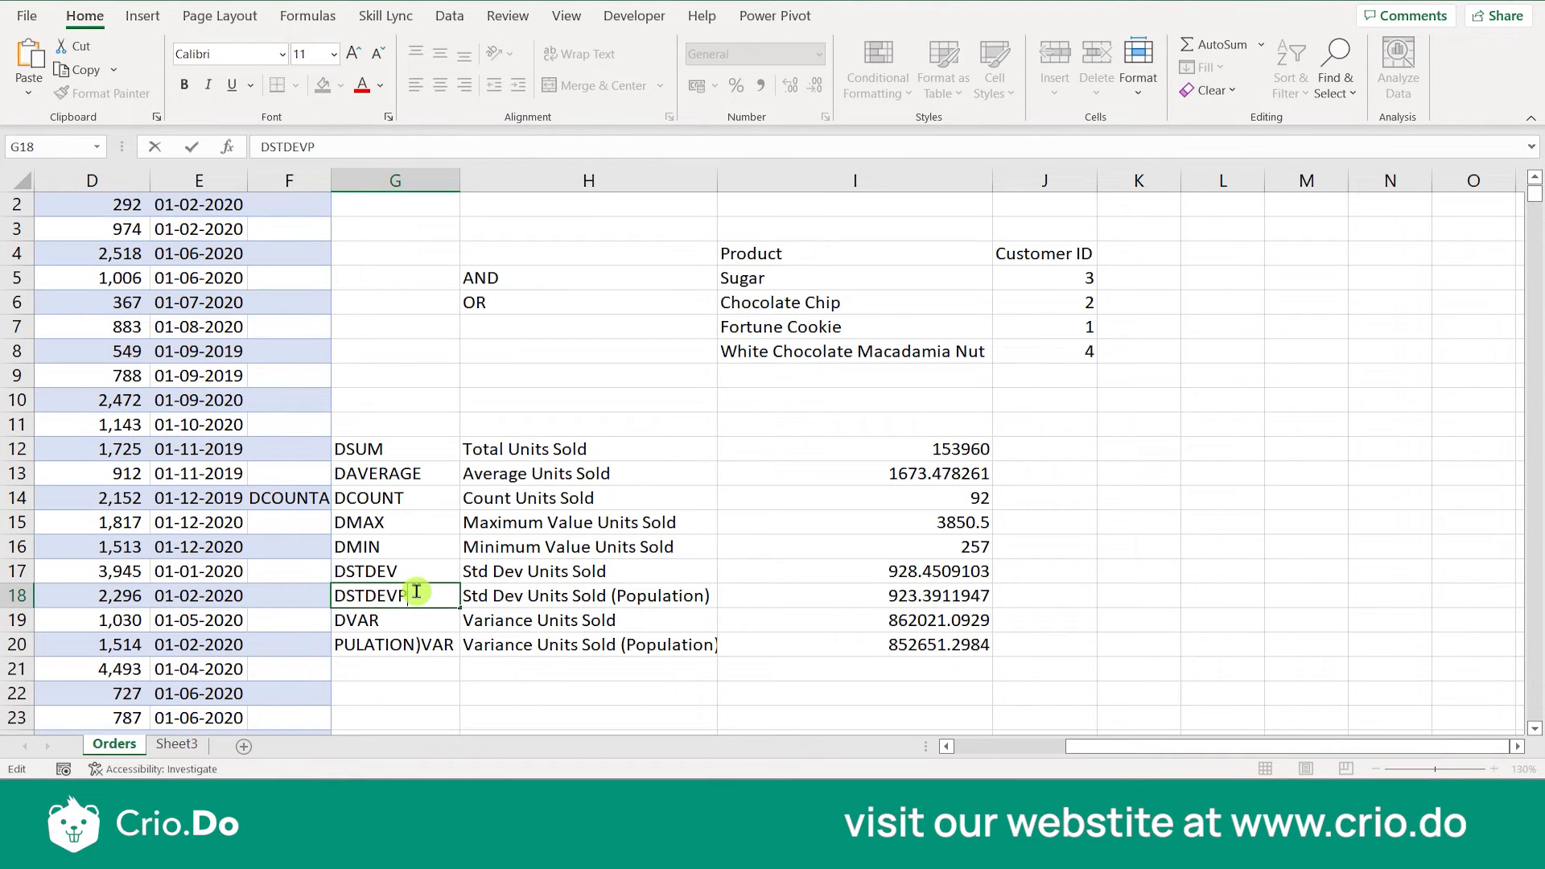
key("Escape")
- Copy the DVAR label from G19 into G20 and change it to DVARP
left_click(414, 628)
key("ctrl+c")
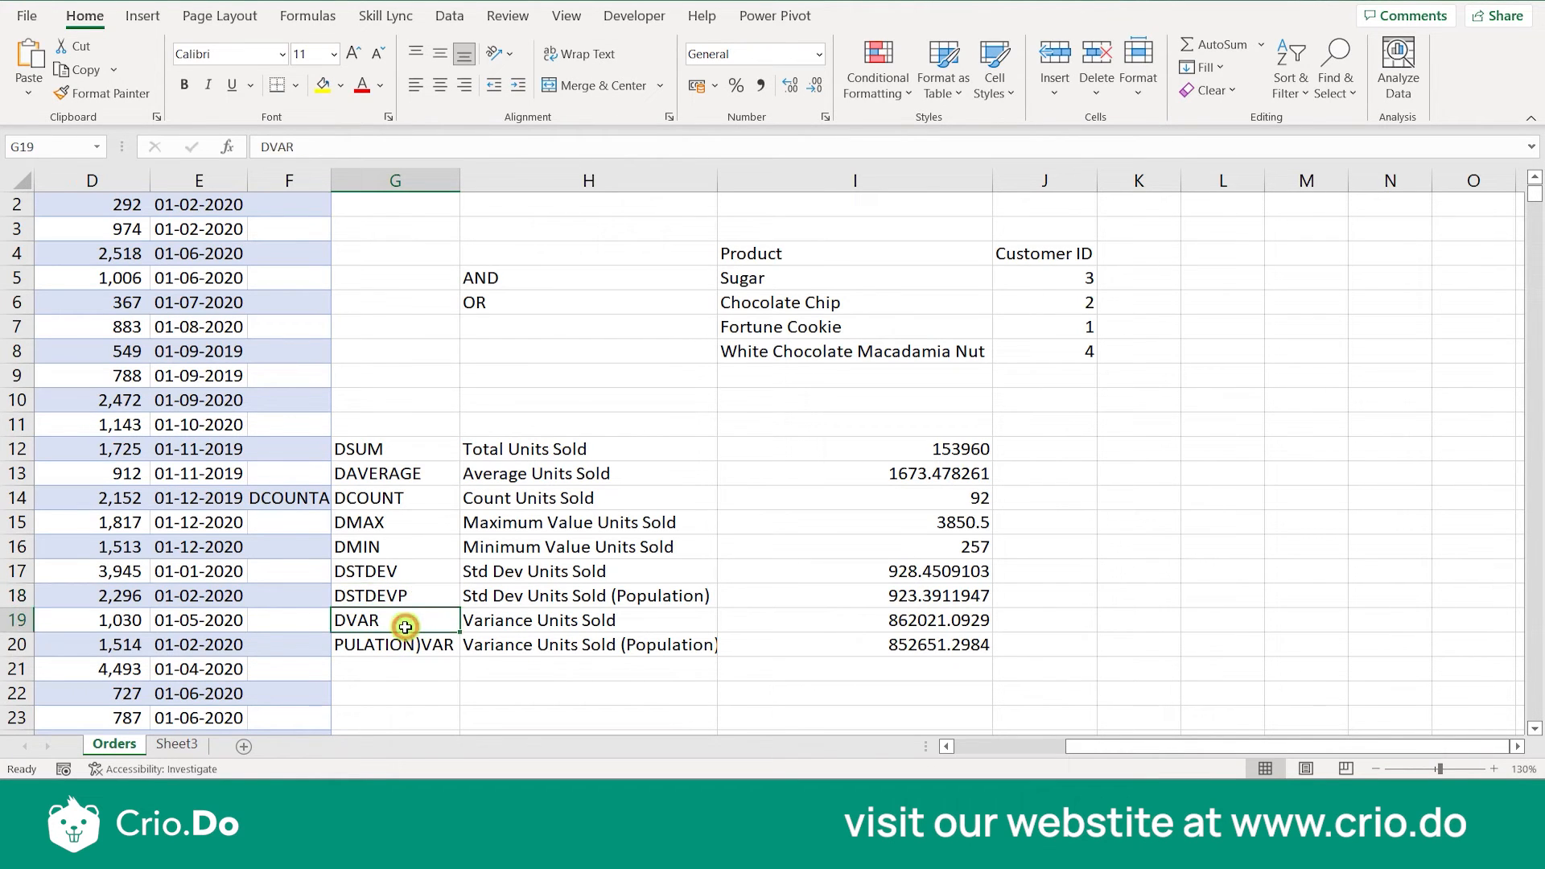
key("Down")
key("ctrl+v")
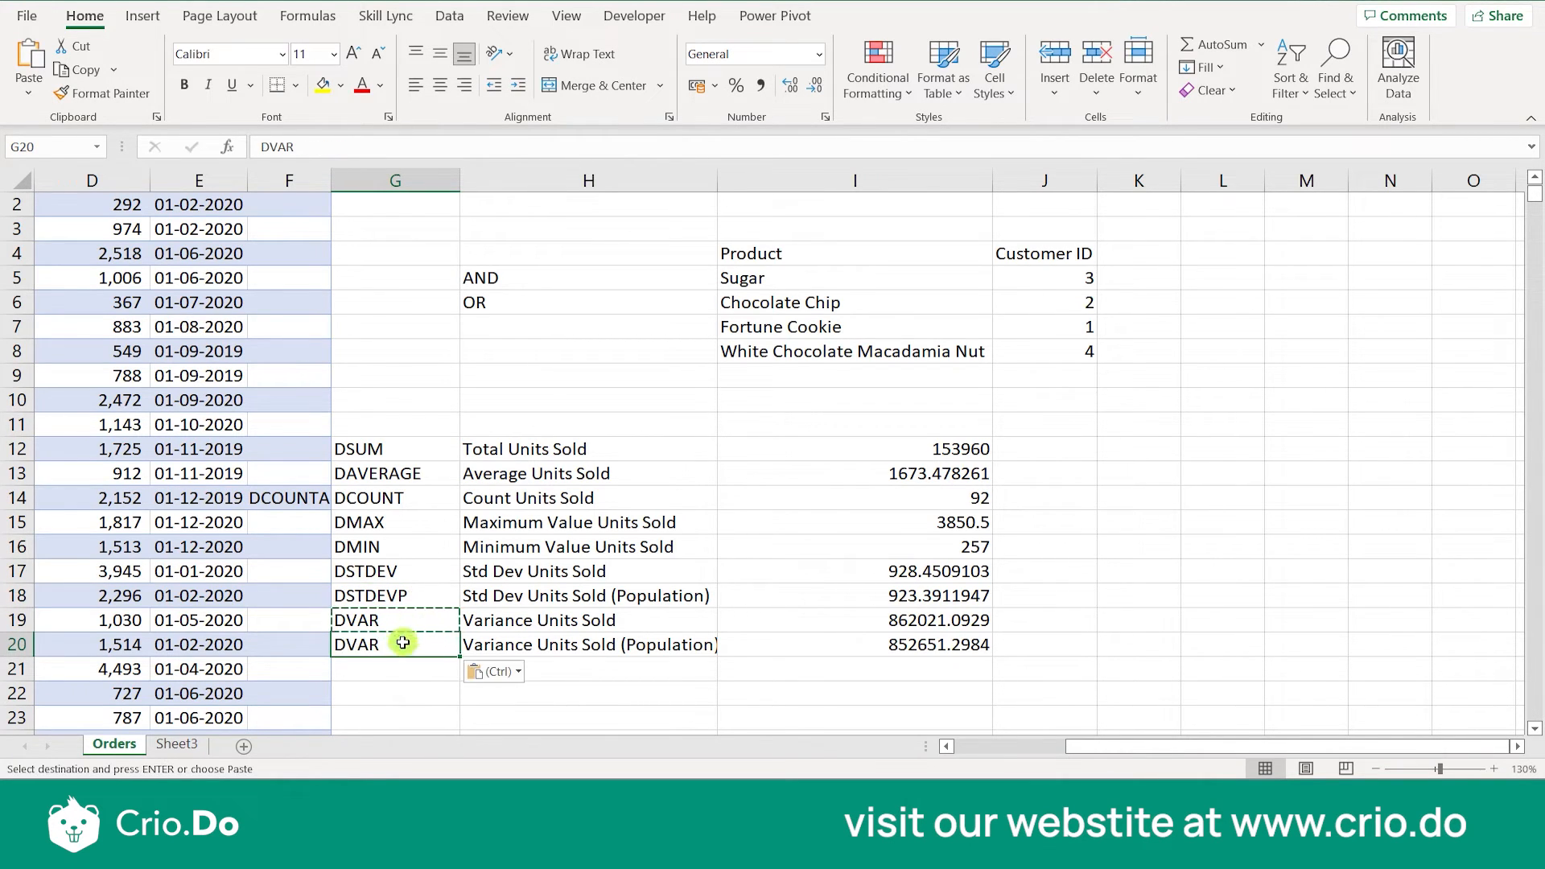
double_click(399, 645)
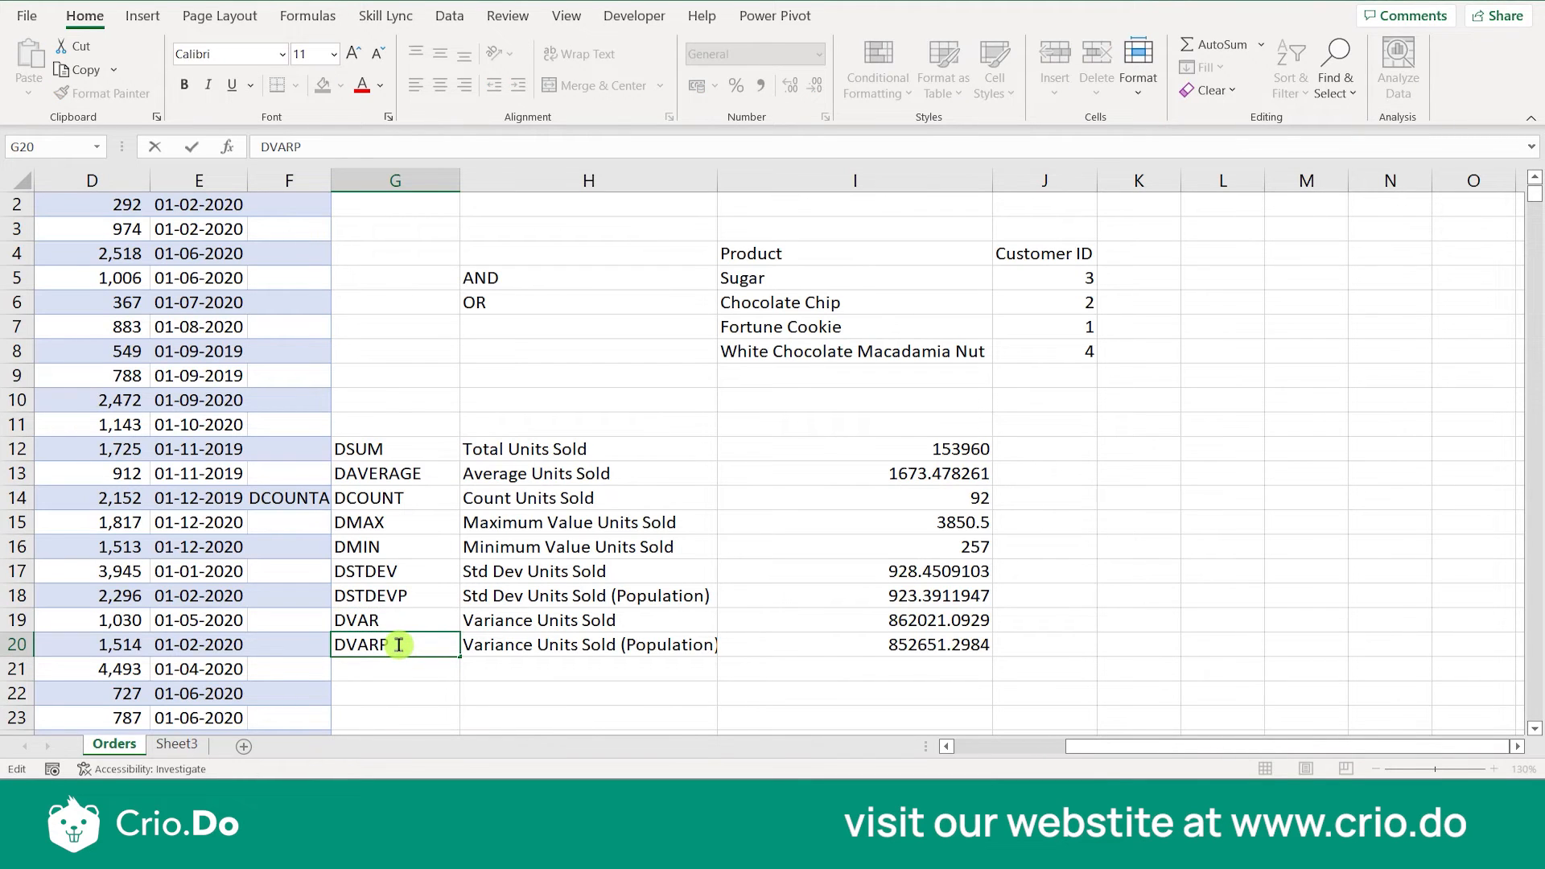
key("ctrl+Return")
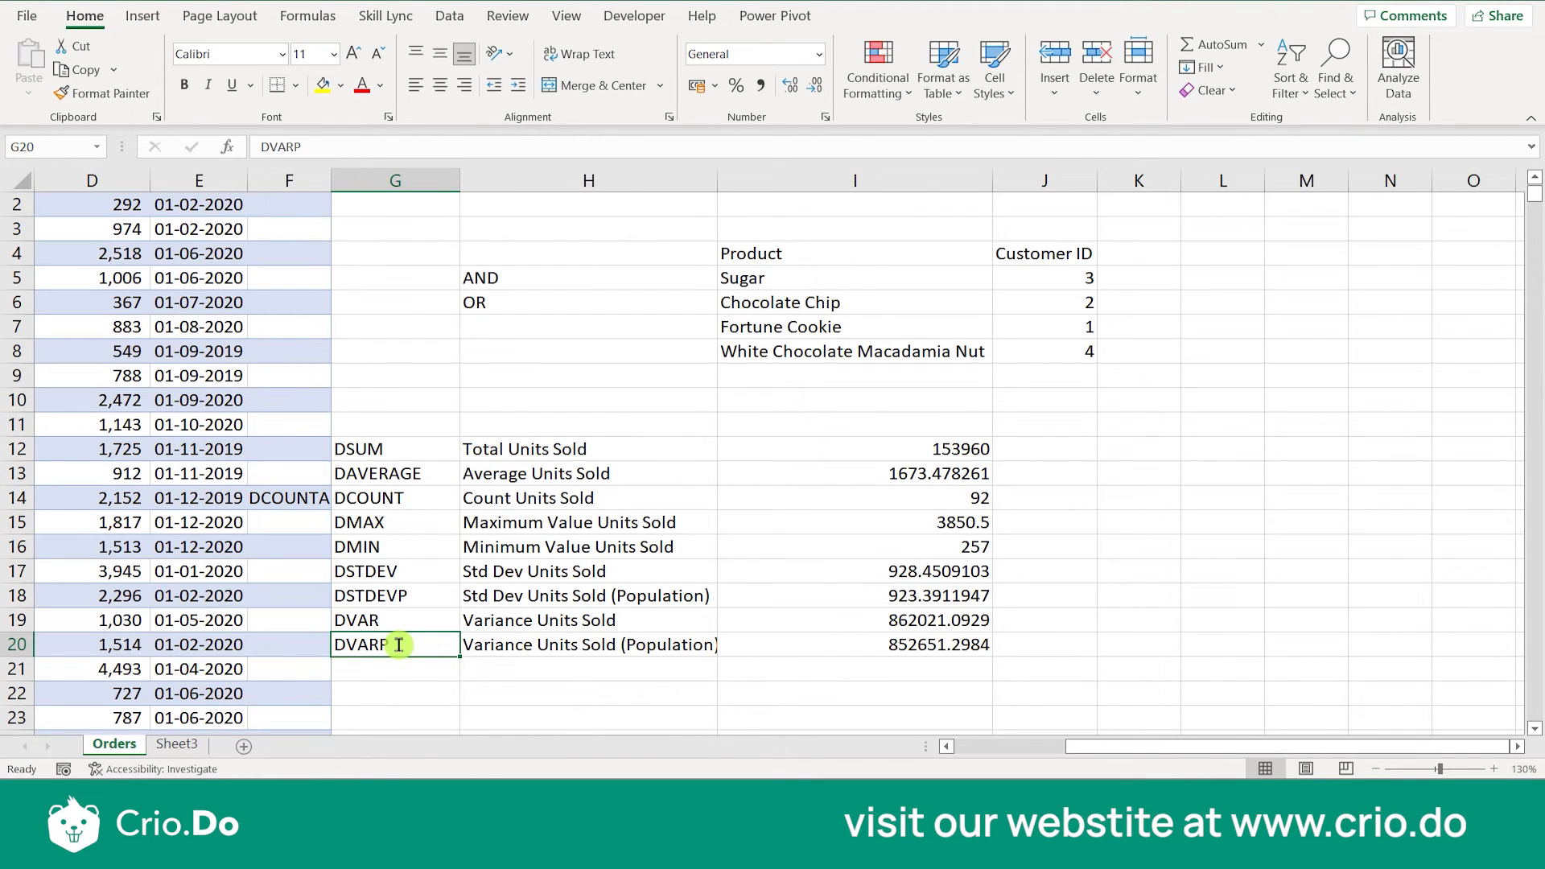
left_click_drag(555, 451, 587, 645)
left_click(536, 714)
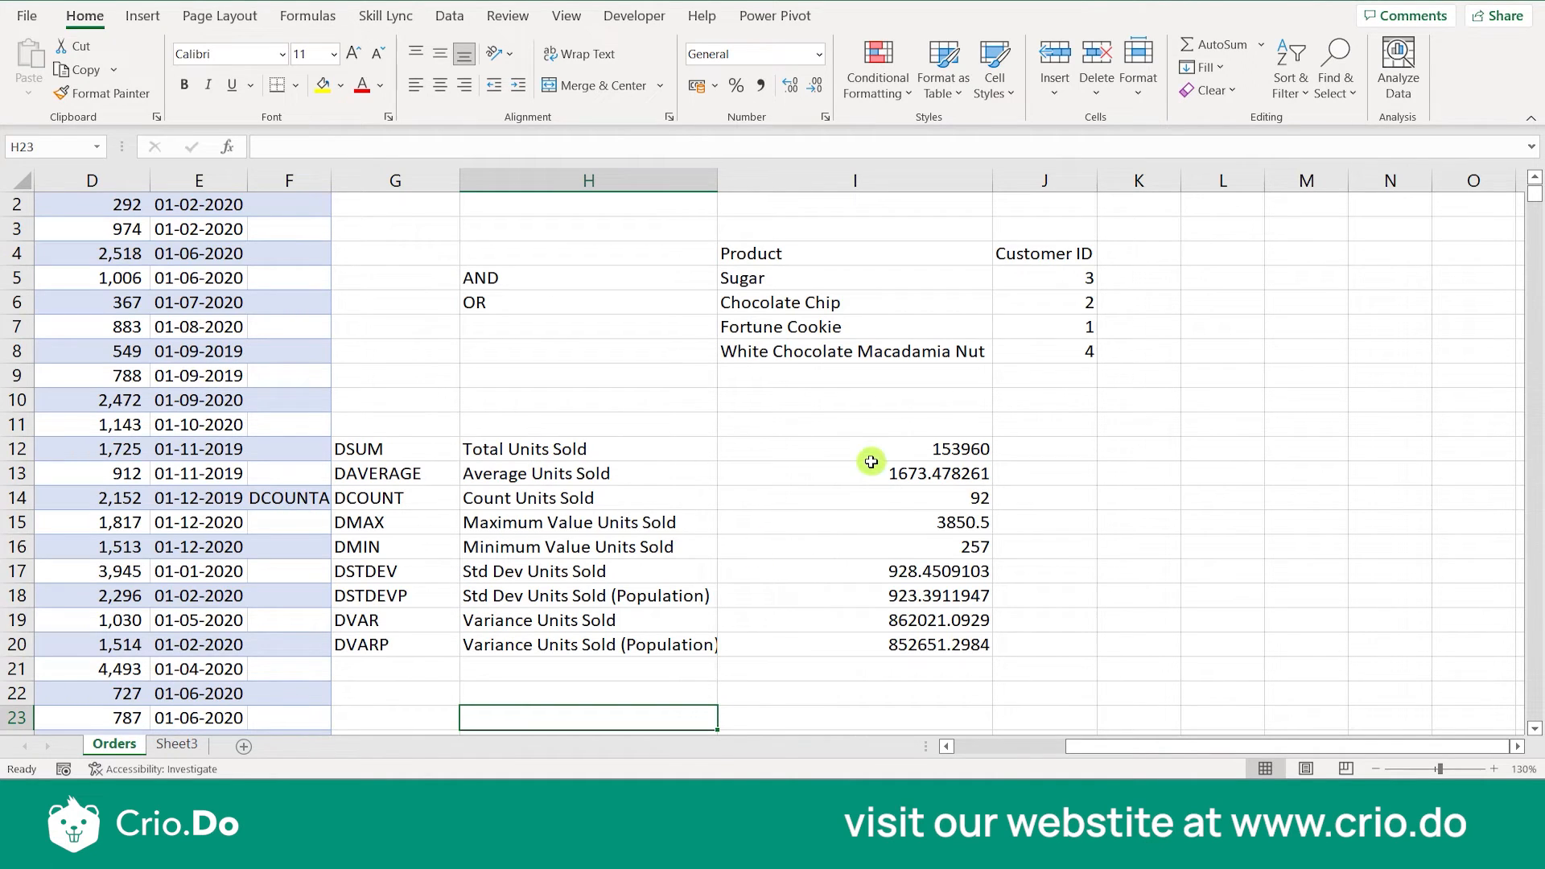
- Change the field argument of the DSUM formula in I12 to "Product"
left_click(924, 451)
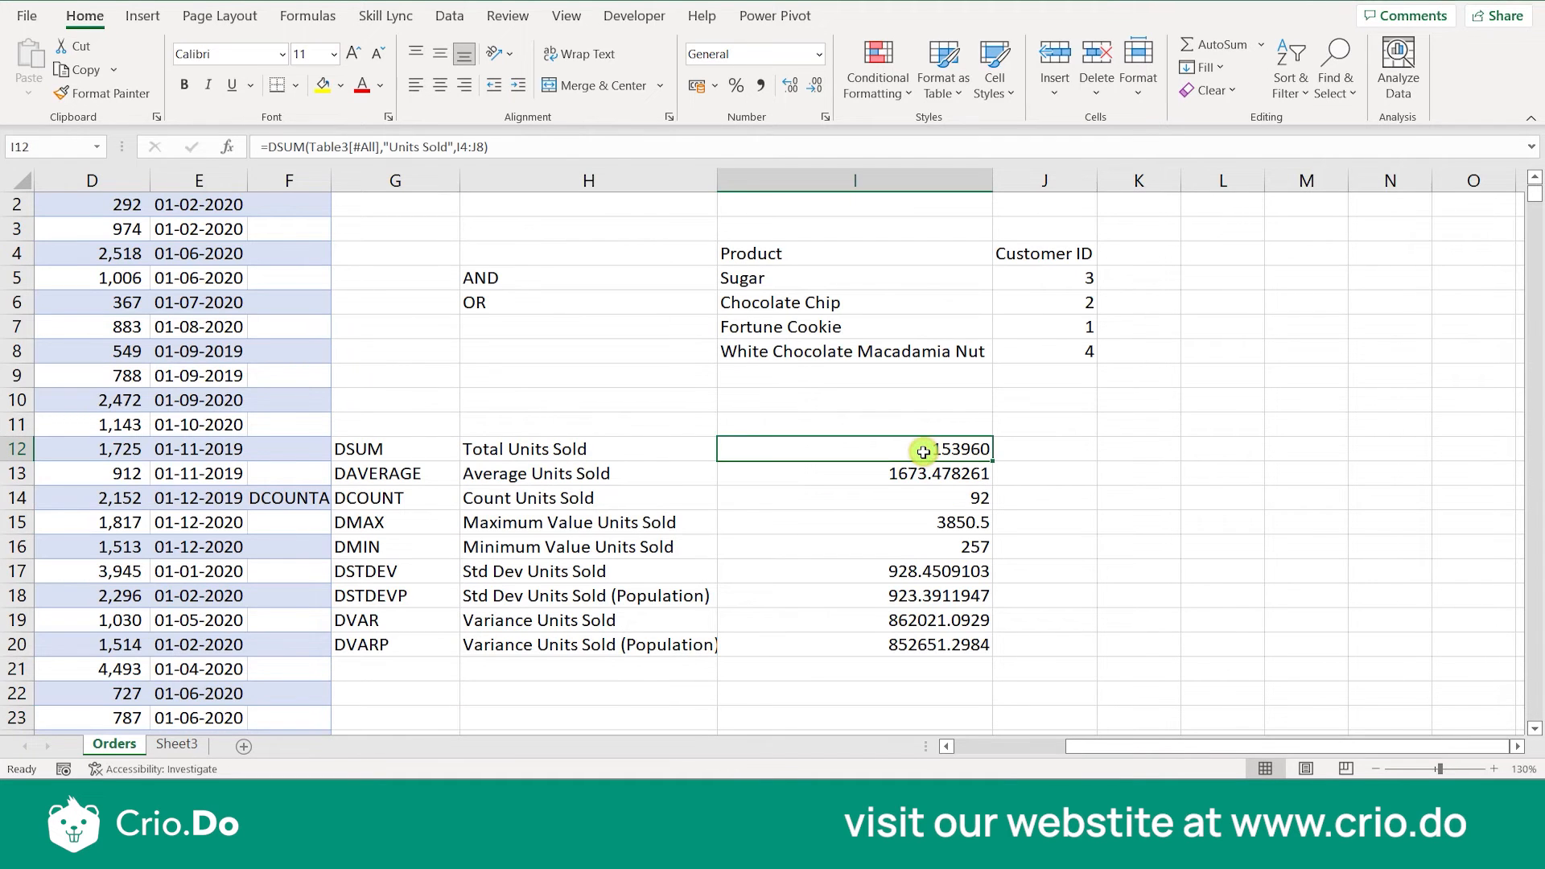
scroll(402, 455, "left", 3)
scroll(402, 455, "up", 1)
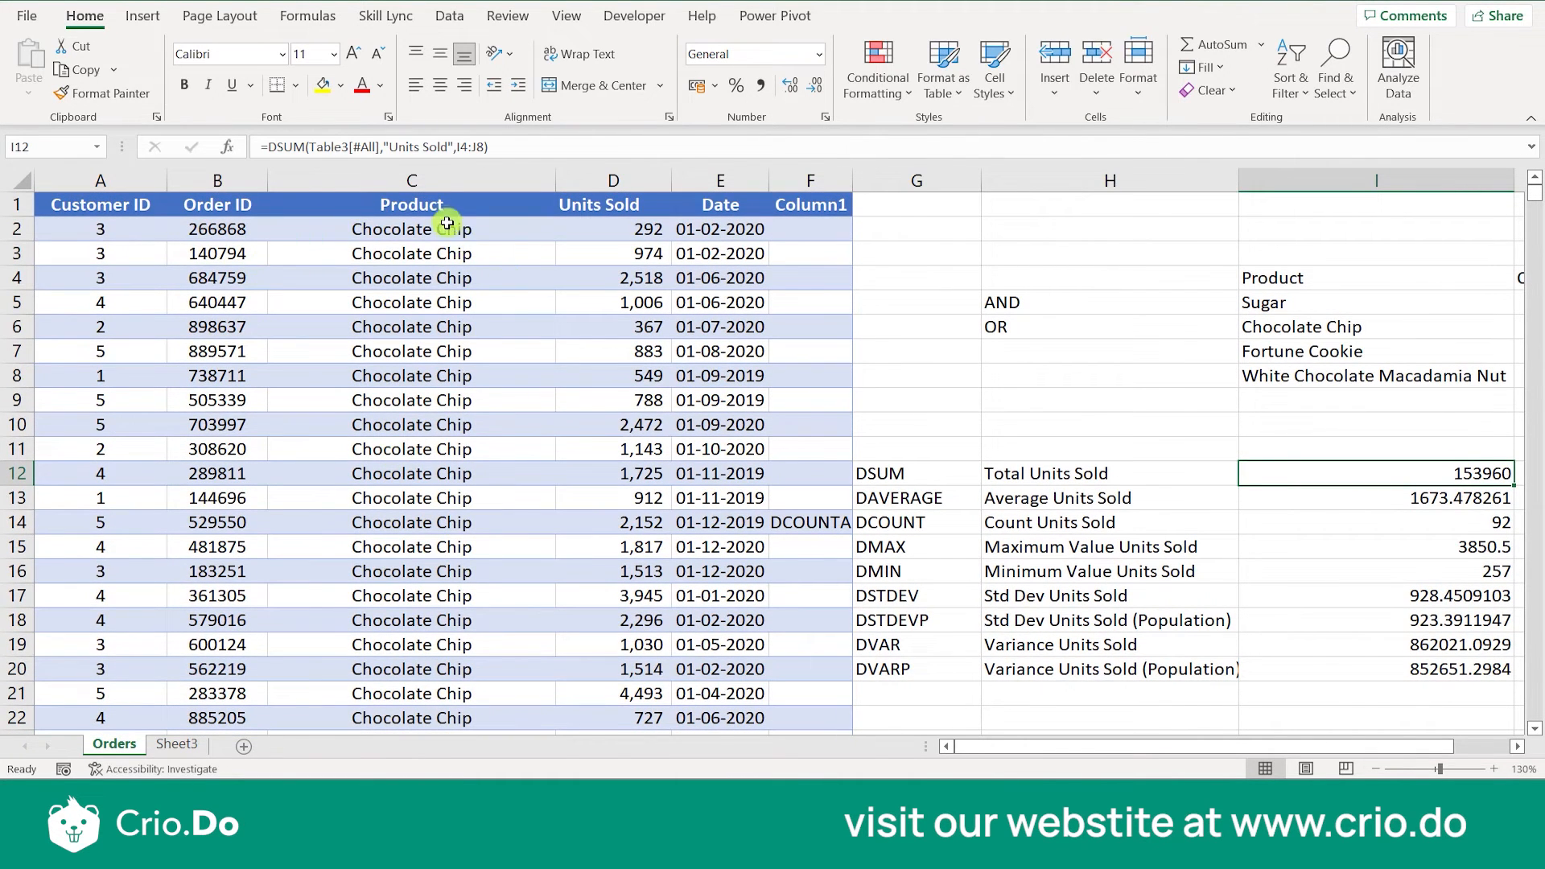
scroll(707, 403, "right", 2)
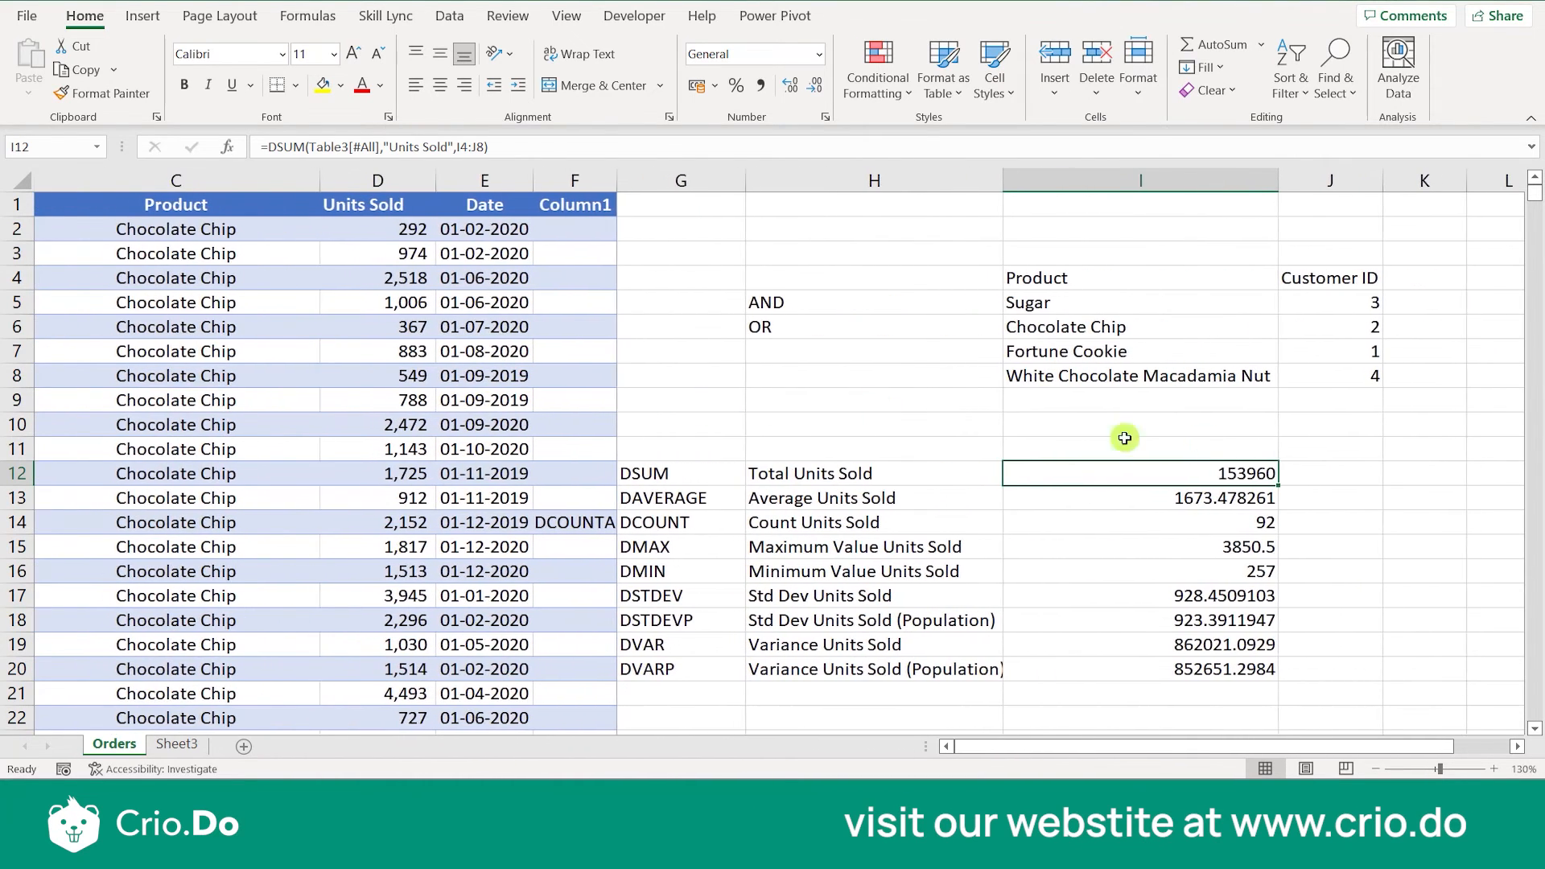
double_click(1235, 473)
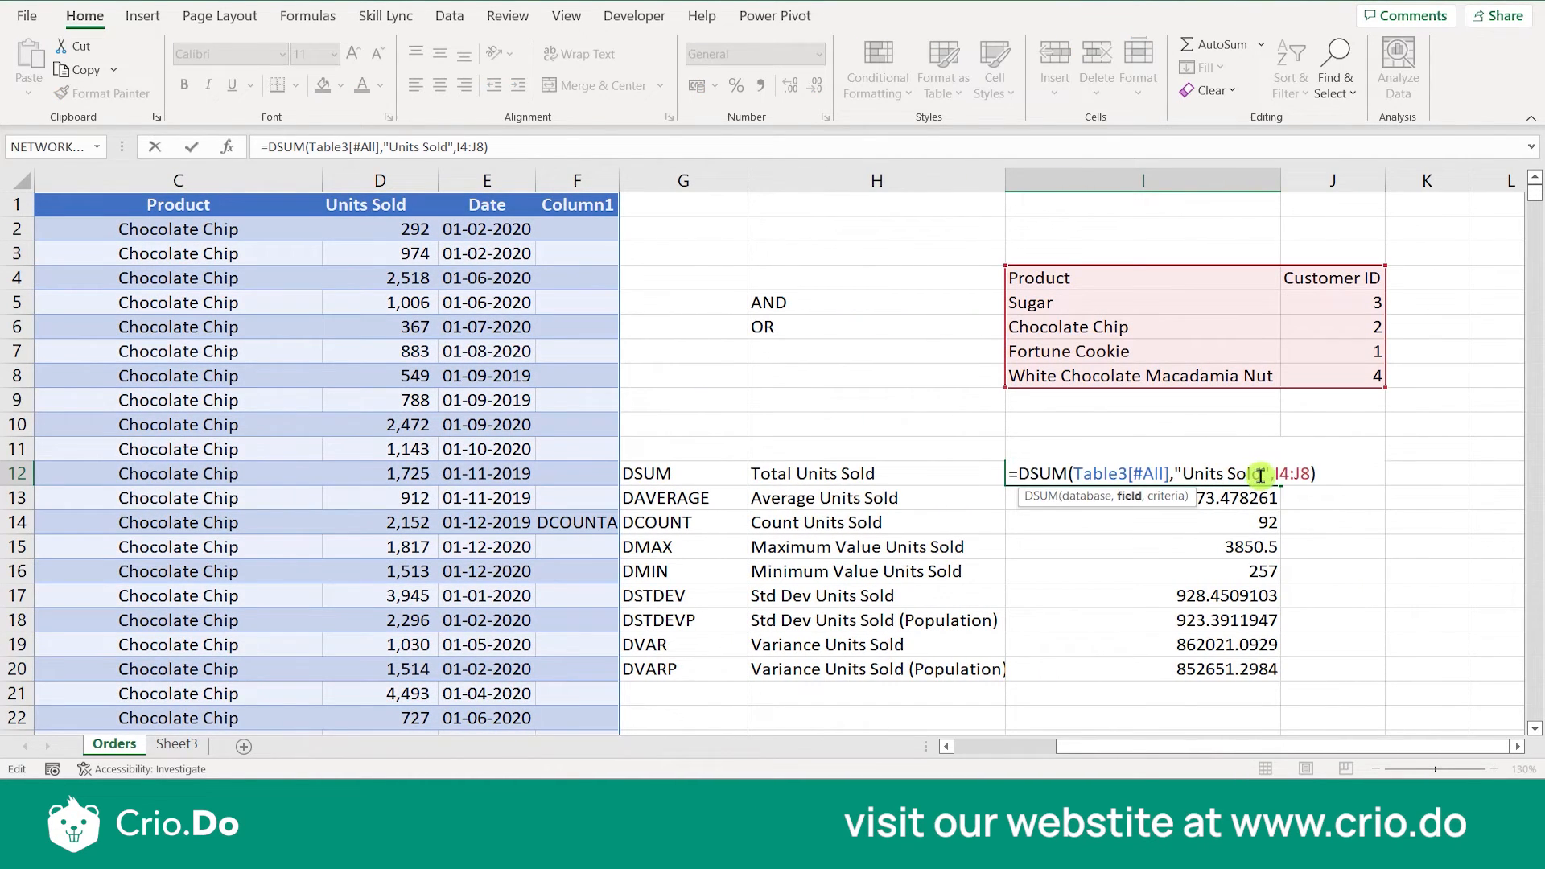
key("BackSpace")
key("BackSpace")
key("BackSpace")
key("BackSpace")
key("BackSpace")
key("BackSpace")
key("BackSpace")
key("BackSpace")
key("BackSpace")
key("BackSpace")
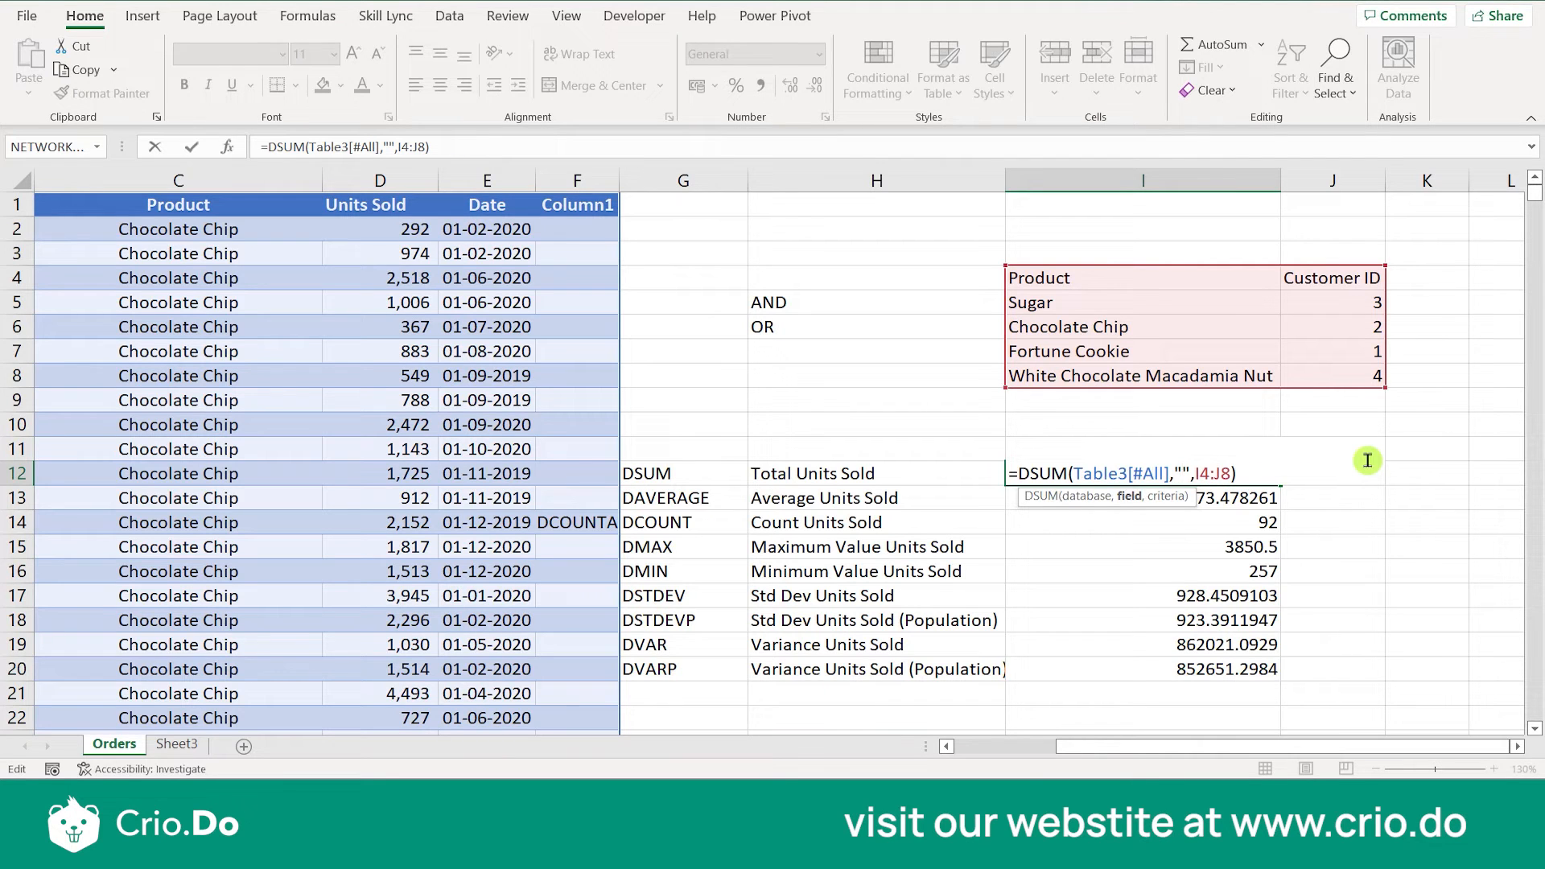
type("Product")
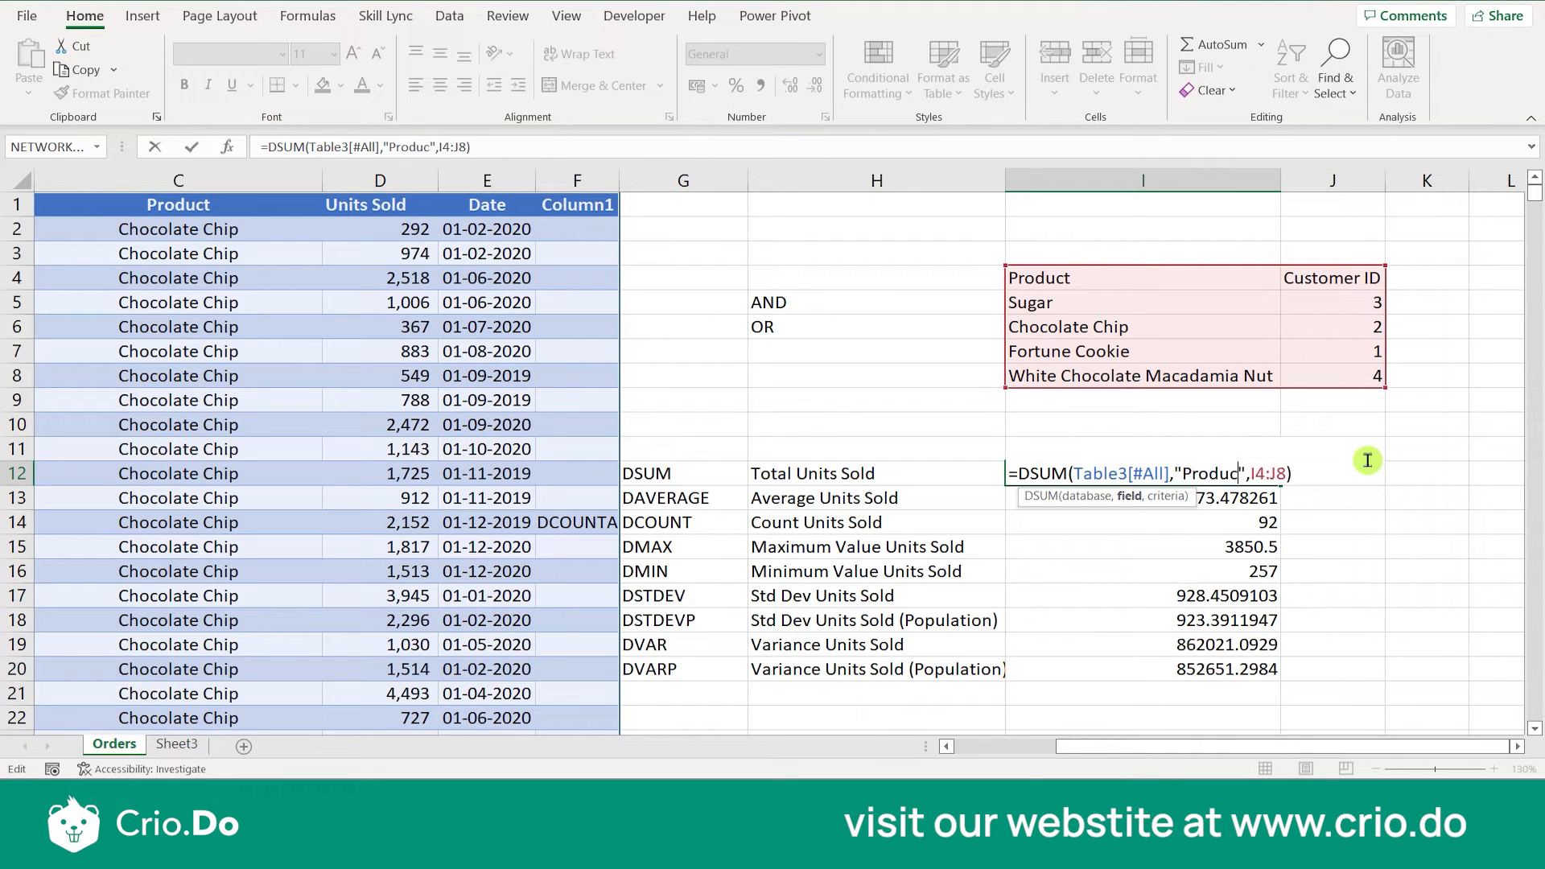
key("Return")
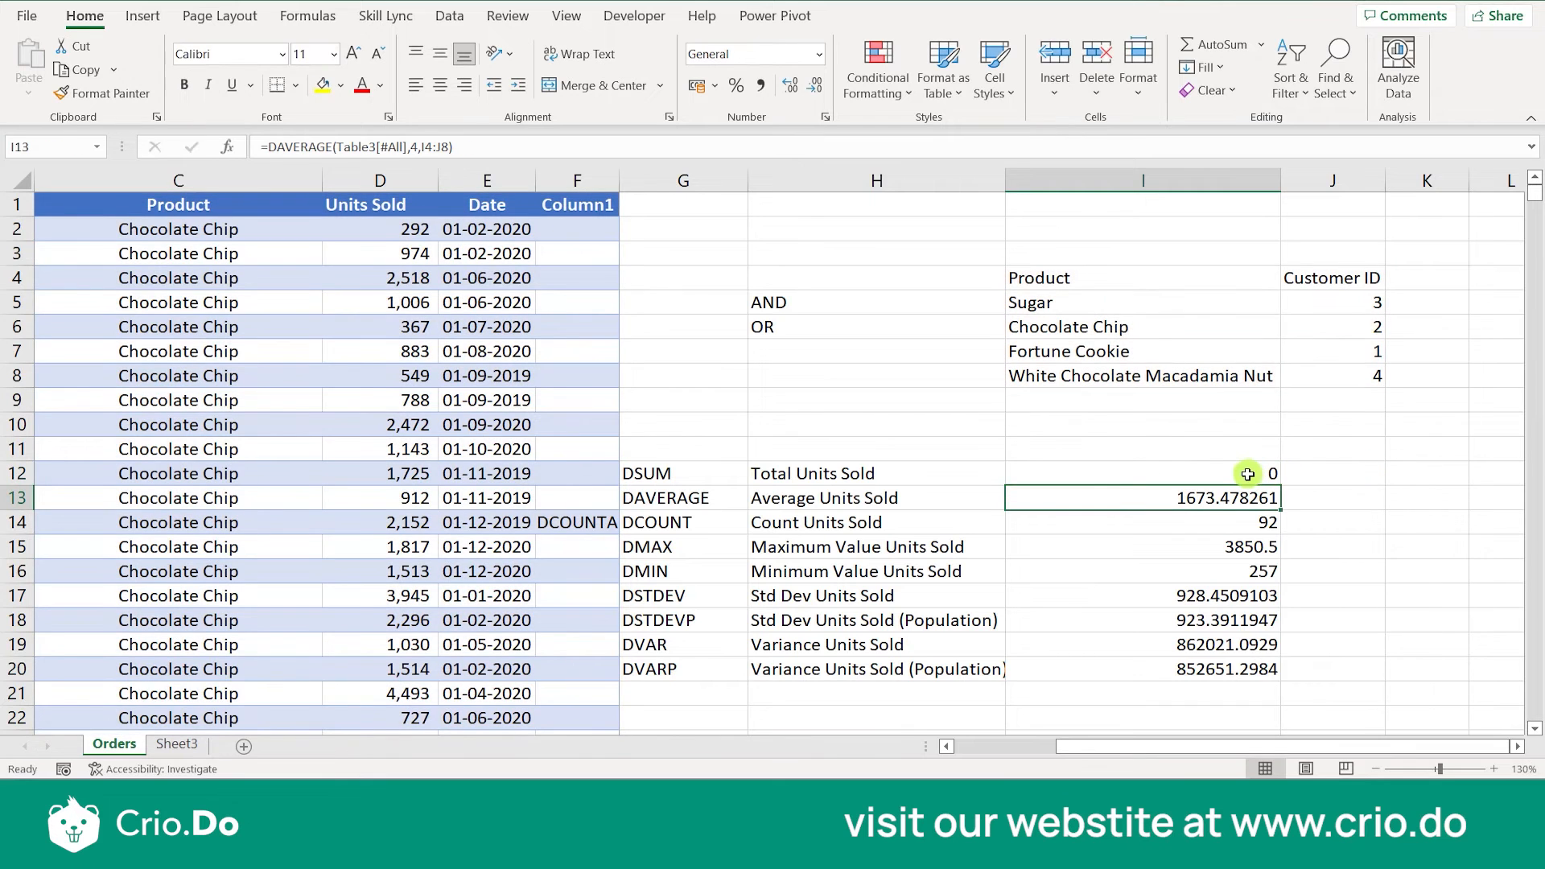
- Change the field argument of the DAVERAGE formula in I13 to "Product"
double_click(1237, 497)
left_click(1222, 498)
key("BackSpace")
key("BackSpace")
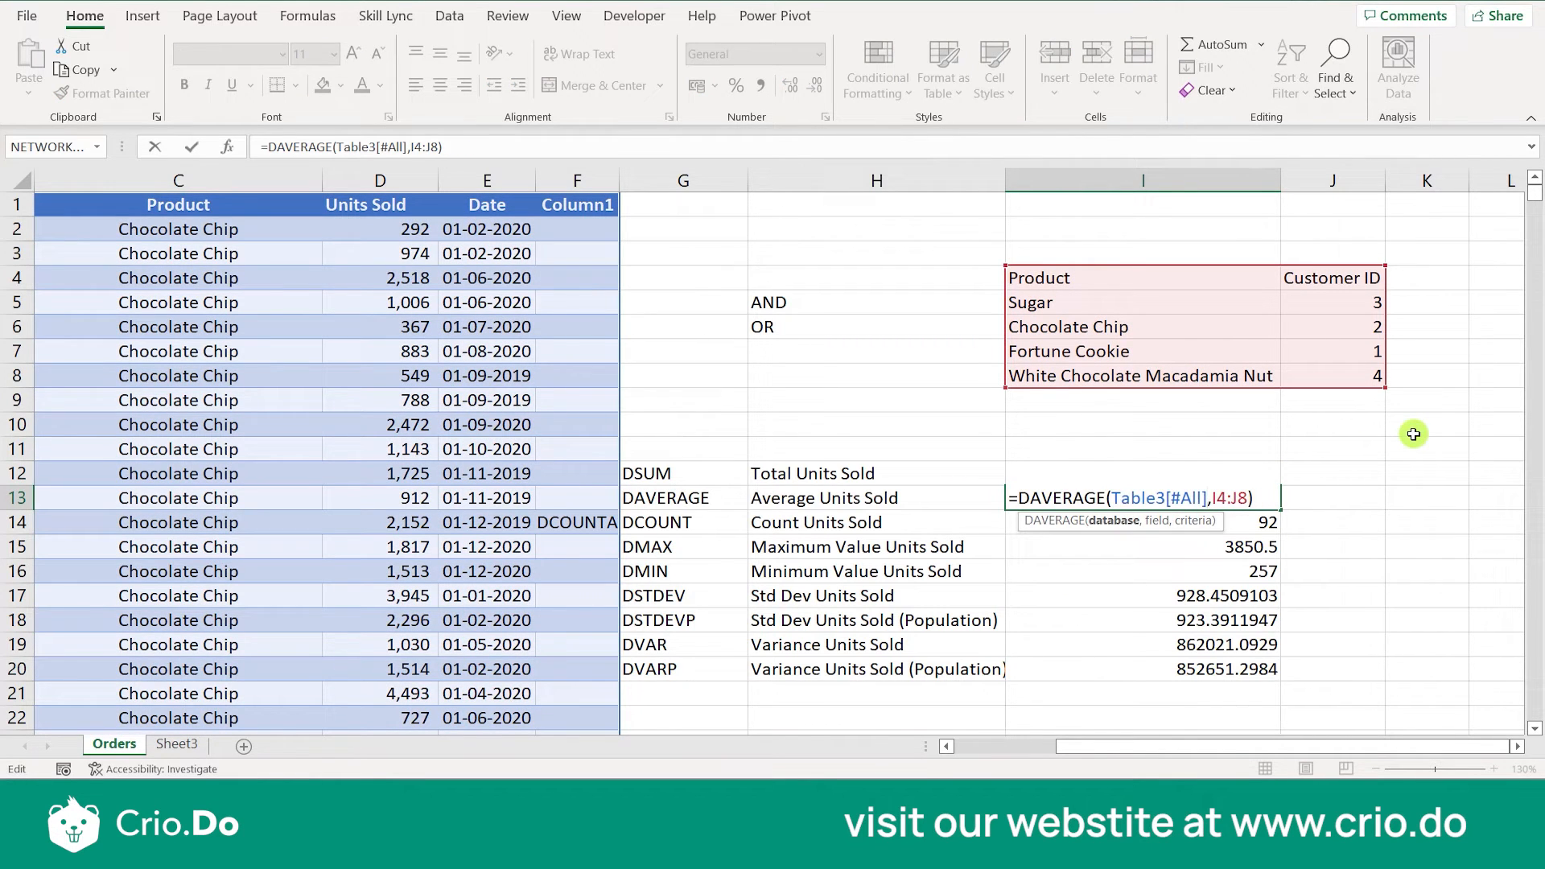
type(",\"Produ")
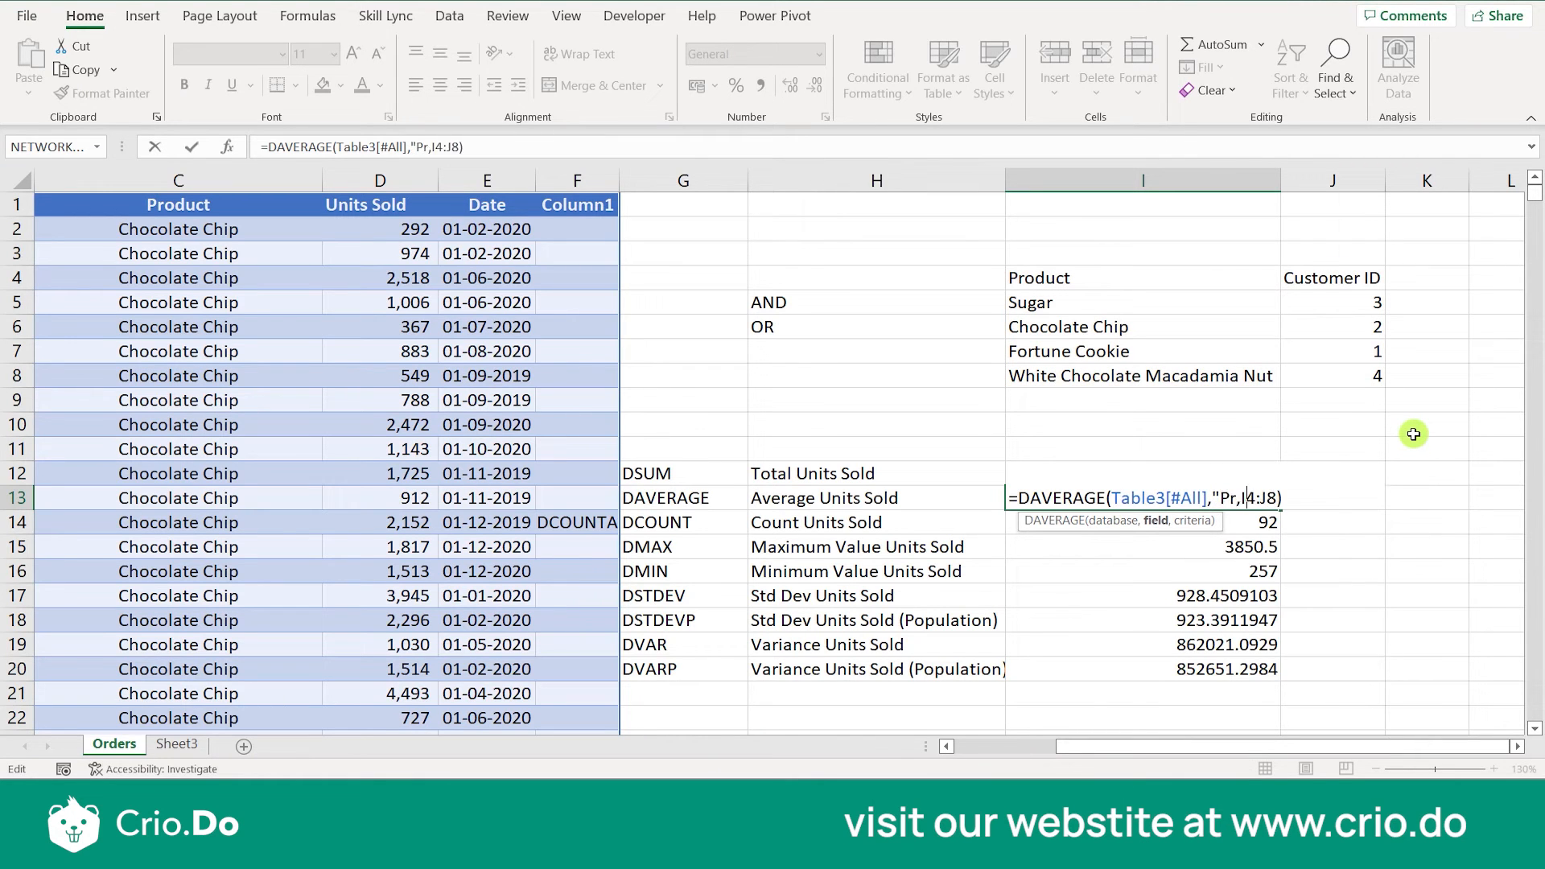
type("ct\"")
key("Return")
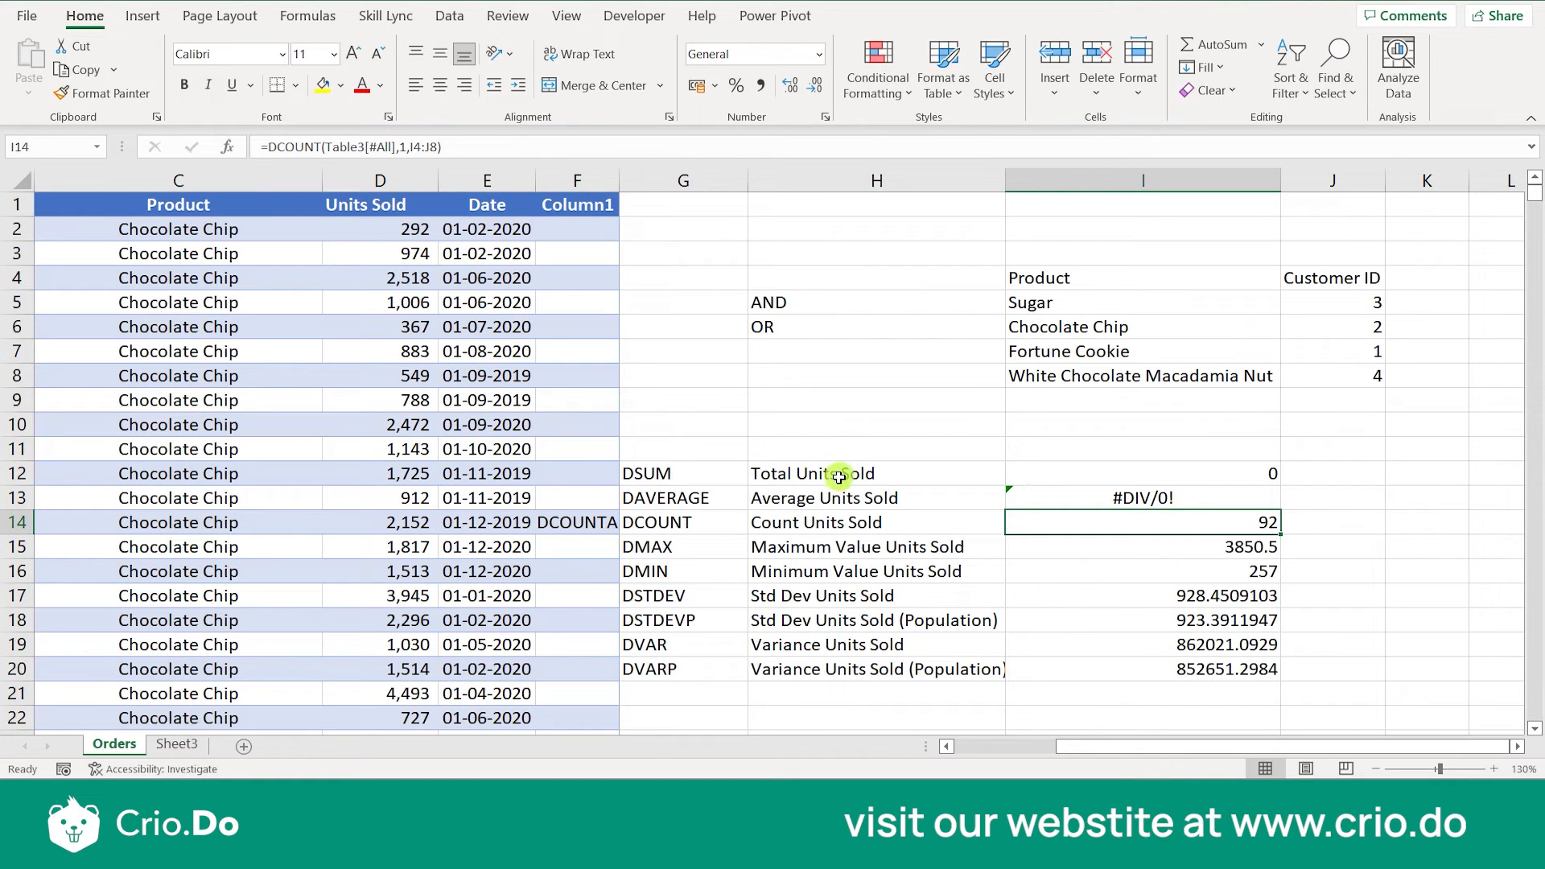
- Change the field argument of the DCOUNT formula in I14 to "Product"
double_click(1174, 523)
left_click(1202, 522)
key("BackSpace")
type("\"")
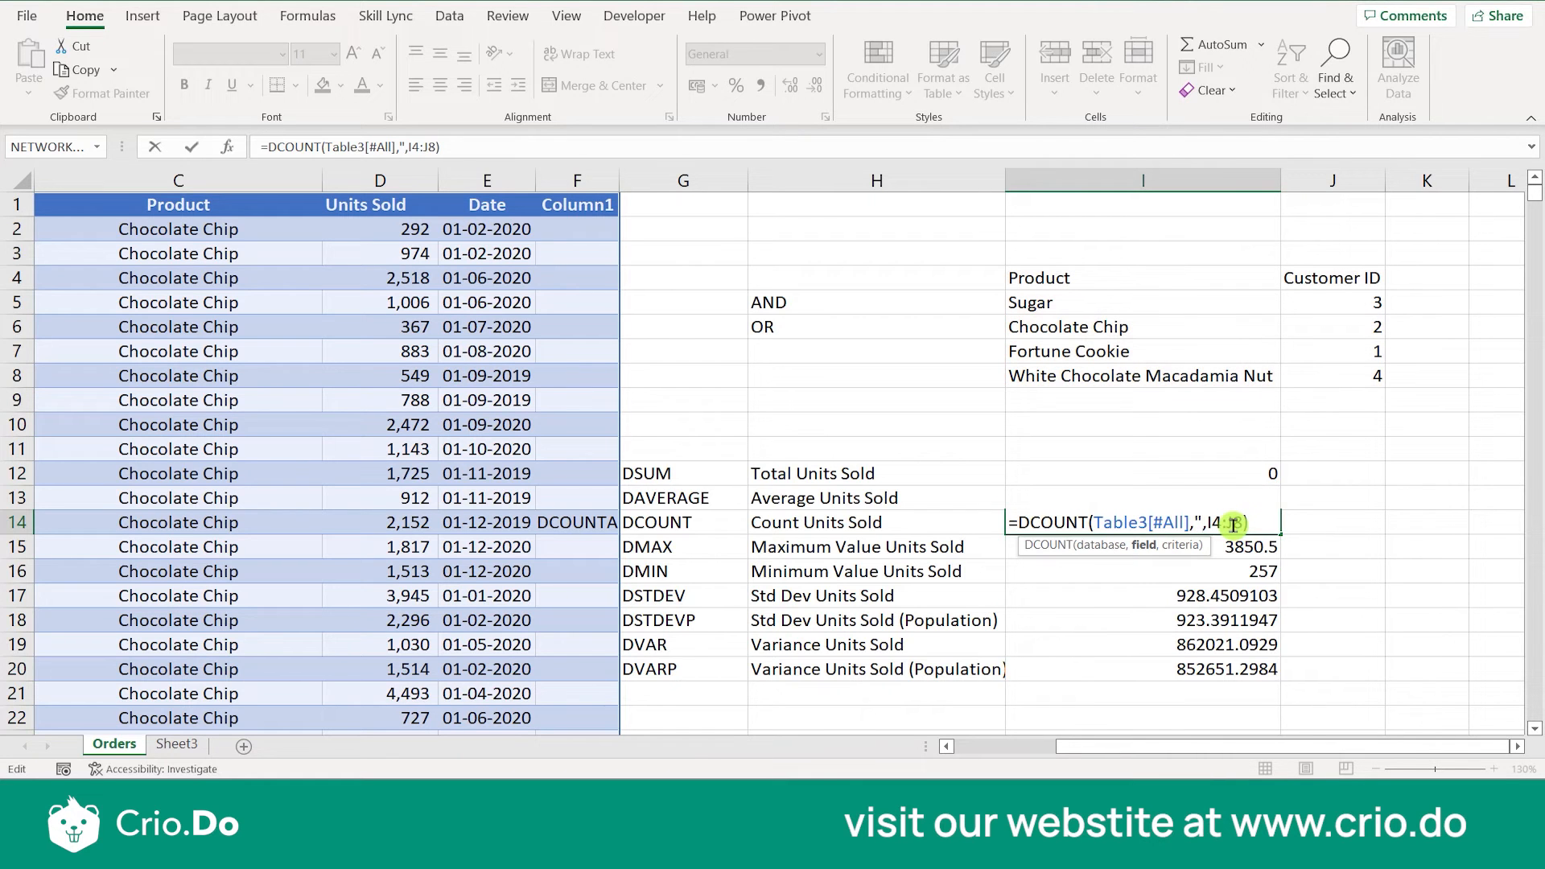
type("Units Sold\"")
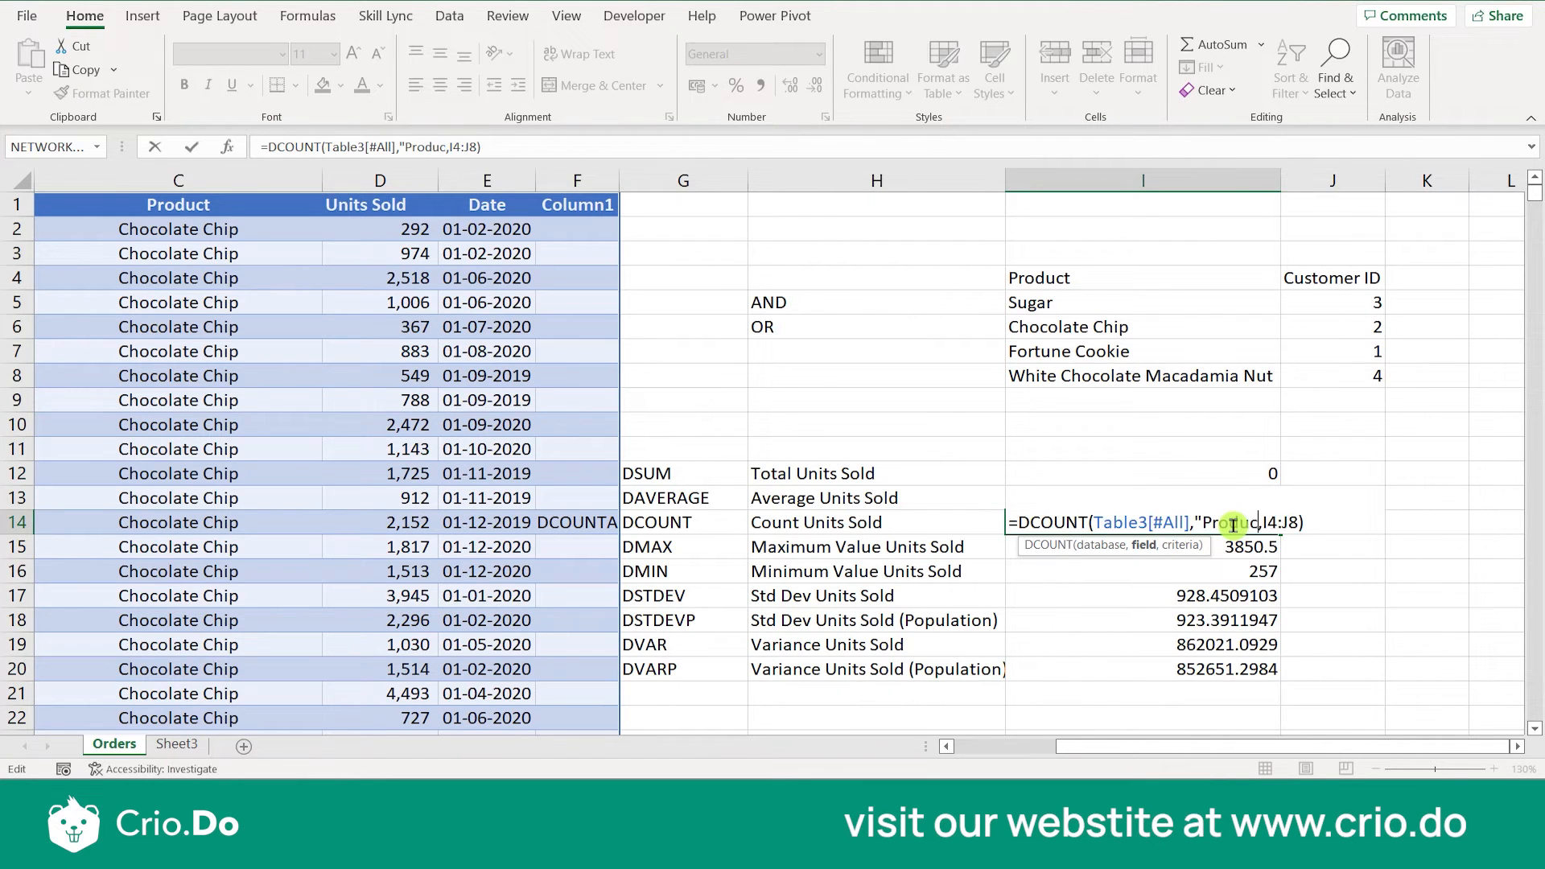
key("Return")
left_click(1230, 525)
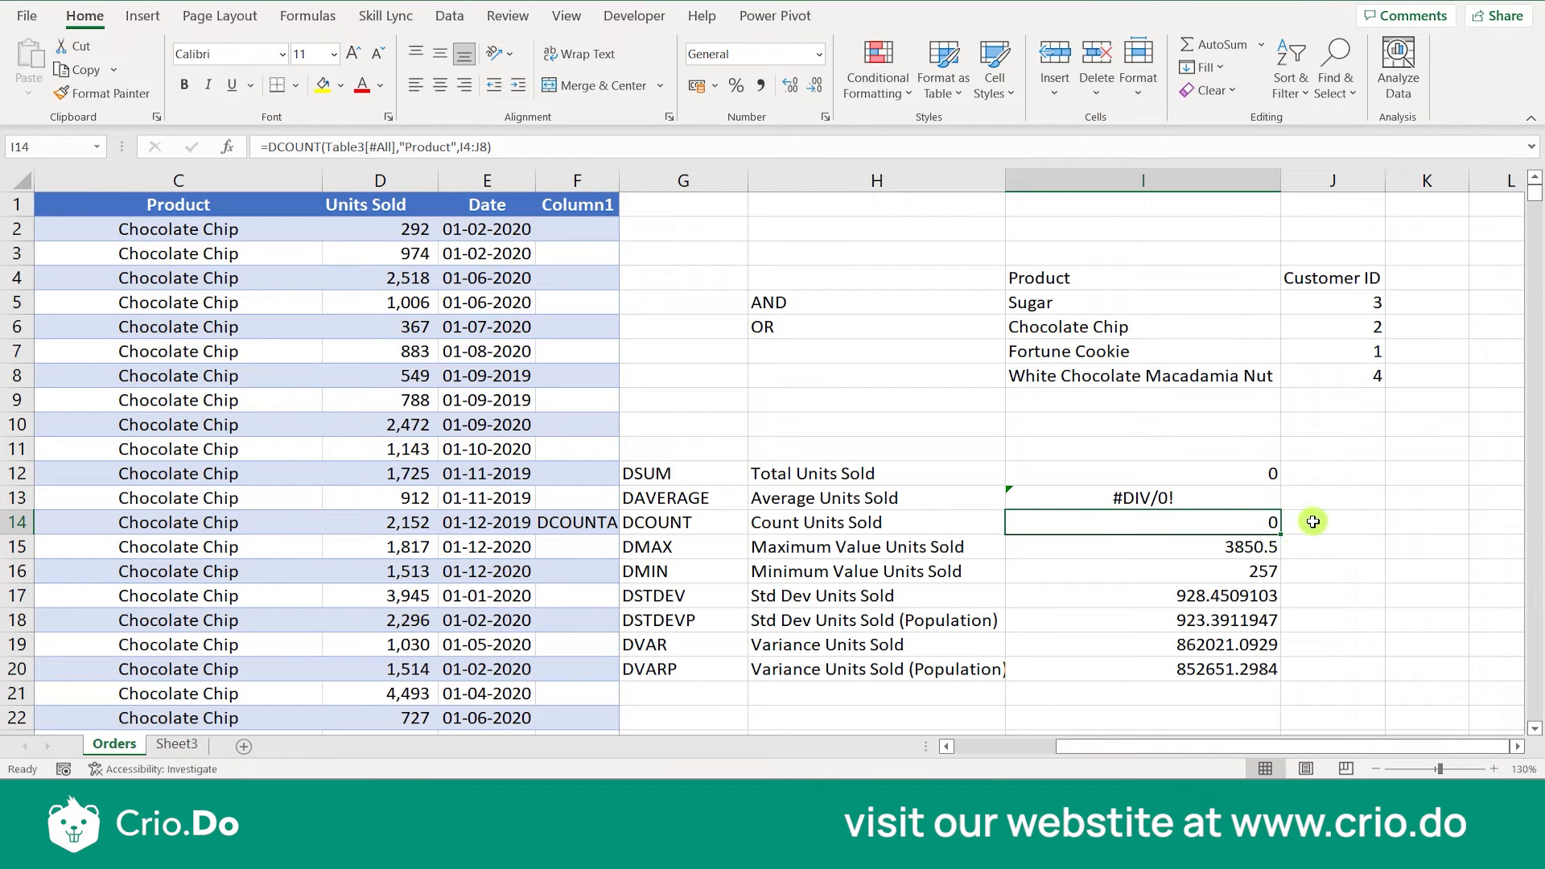
left_click(1308, 520)
type("=")
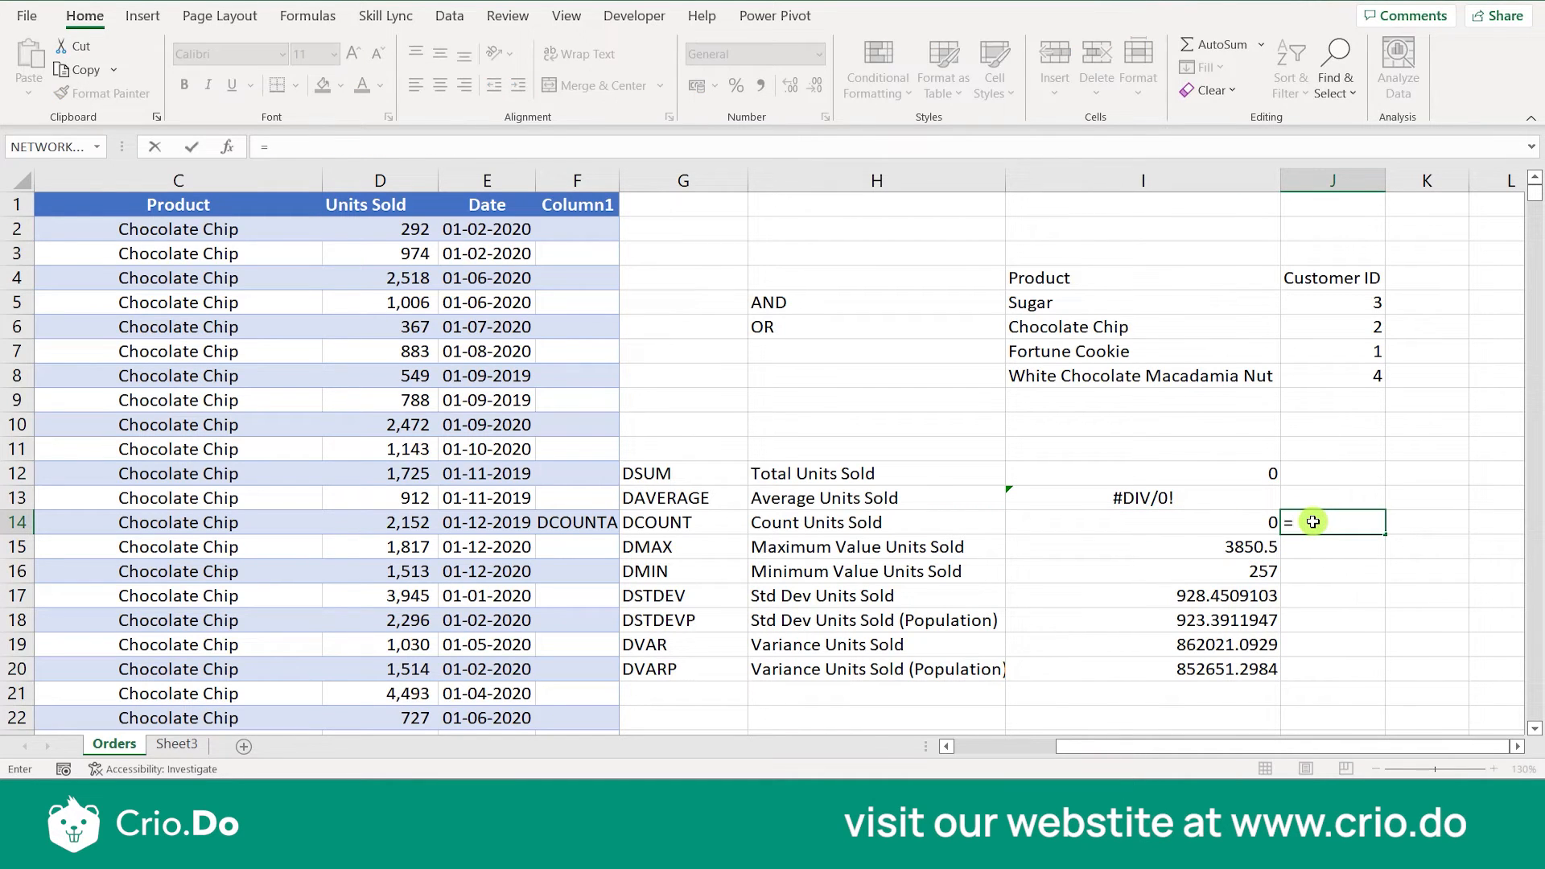
key("Escape")
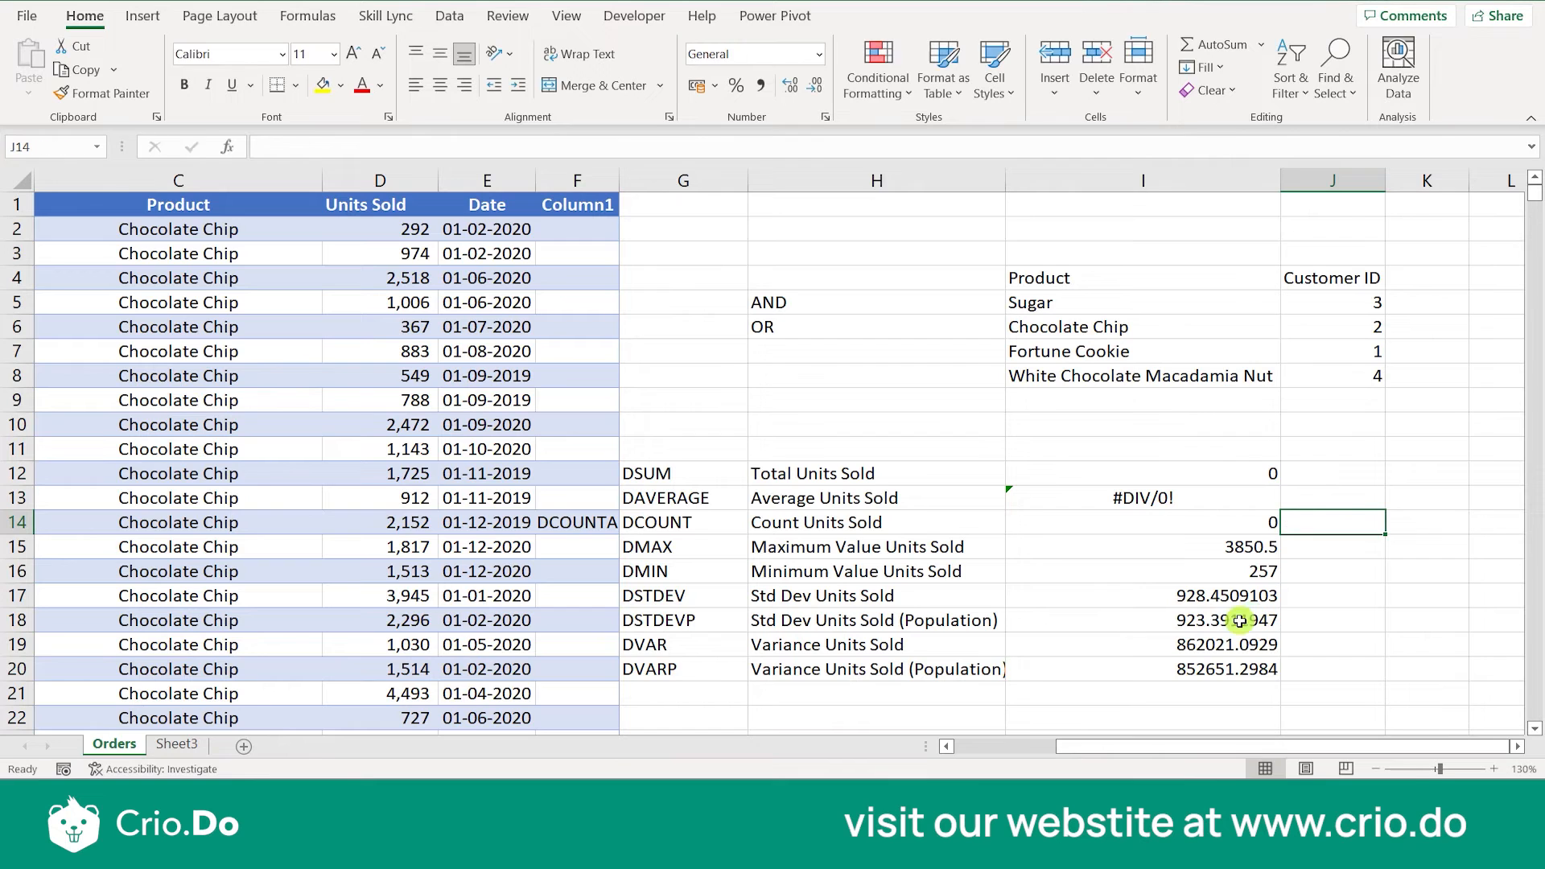
left_click(1219, 528)
left_click(1298, 520)
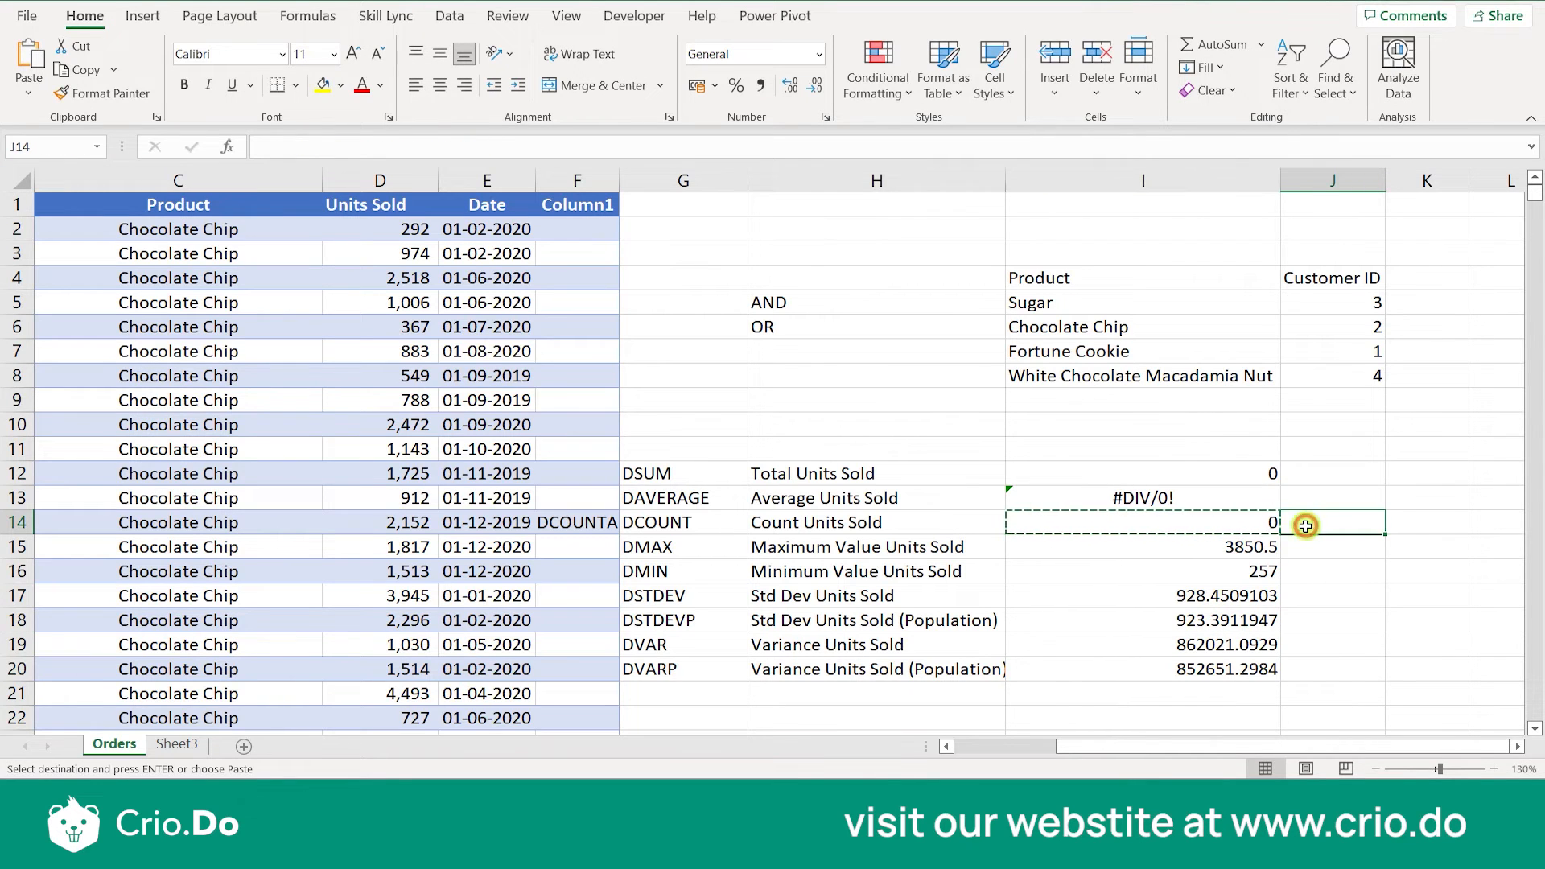
- Make the criteria range in the I14 DCOUNT formula absolute as $I$4:$J$8
double_click(1213, 525)
left_click(1279, 522)
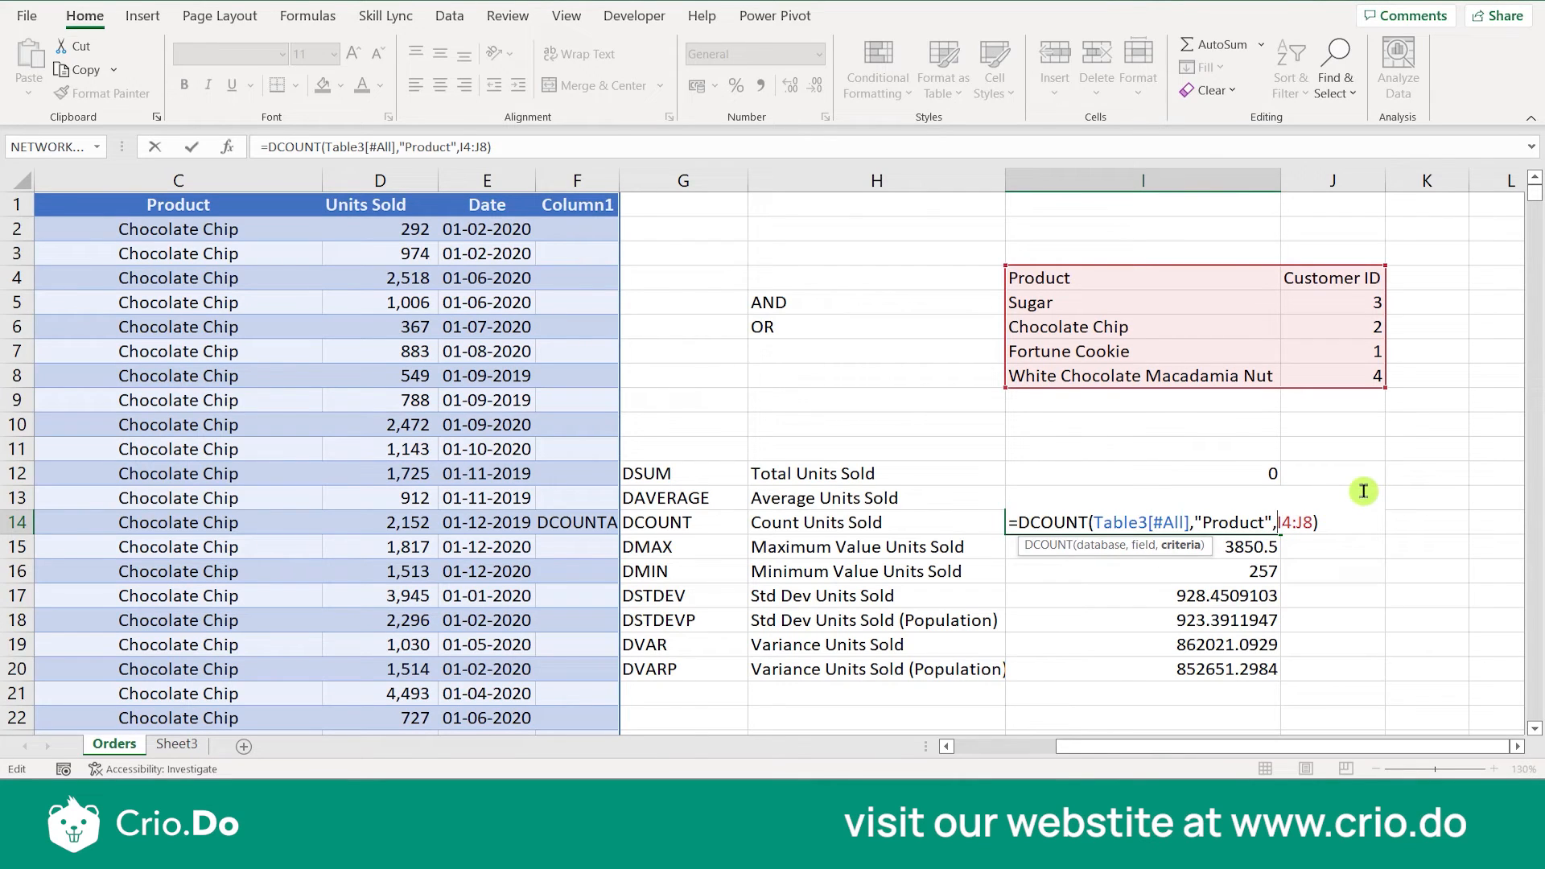
type("$I")
type("$")
type("$")
key("Right")
type("$")
key("Return")
- Copy the DCOUNT formula from I14 into J14
left_click(1268, 518)
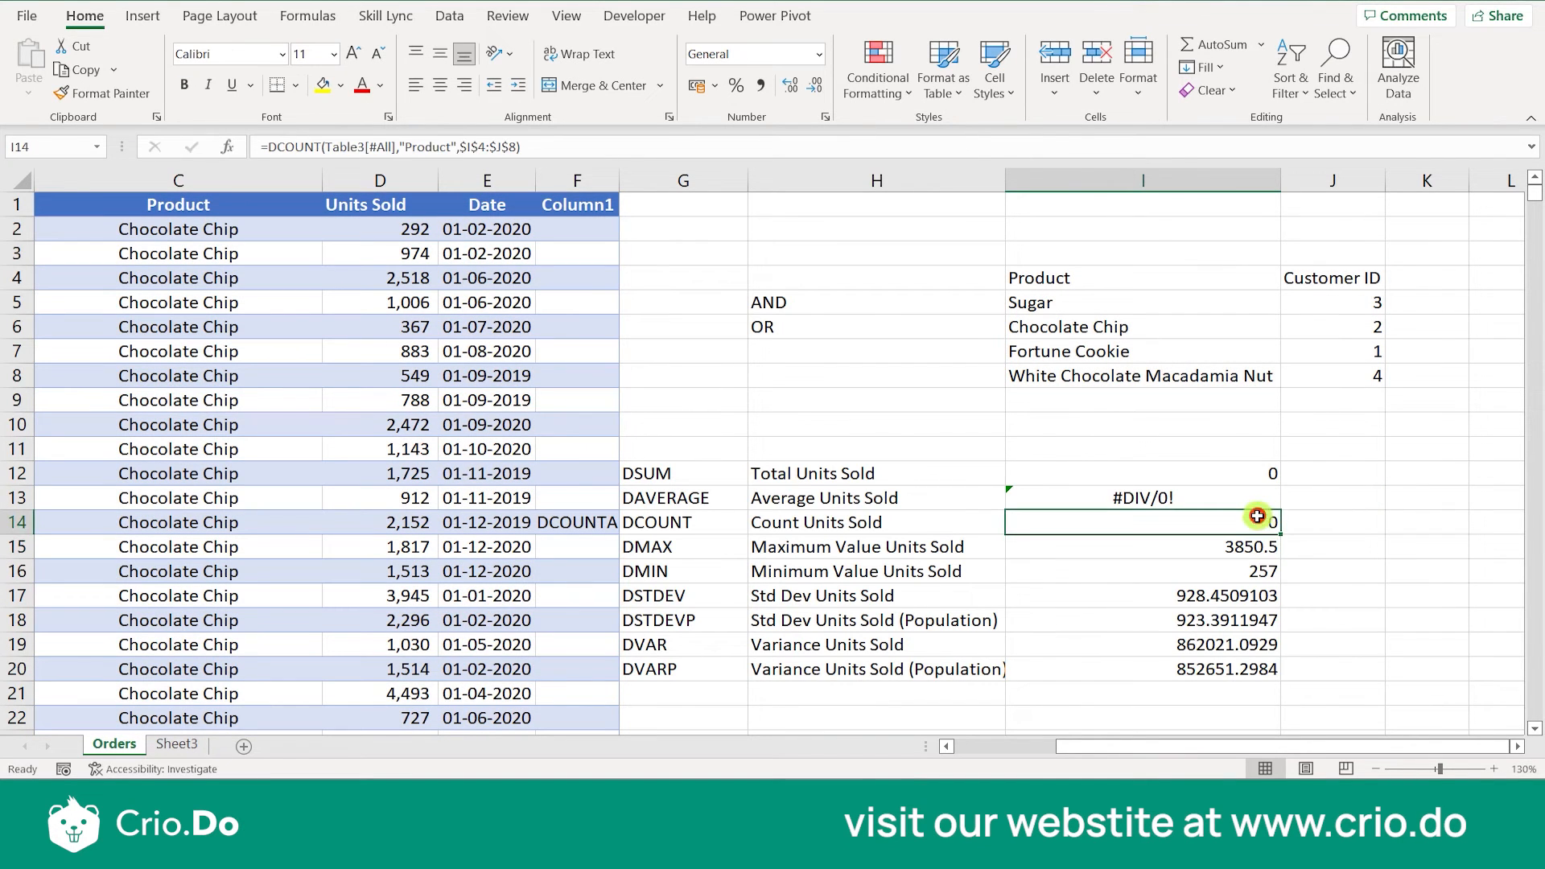
key("ctrl+c")
left_click(1319, 527)
key("ctrl+v")
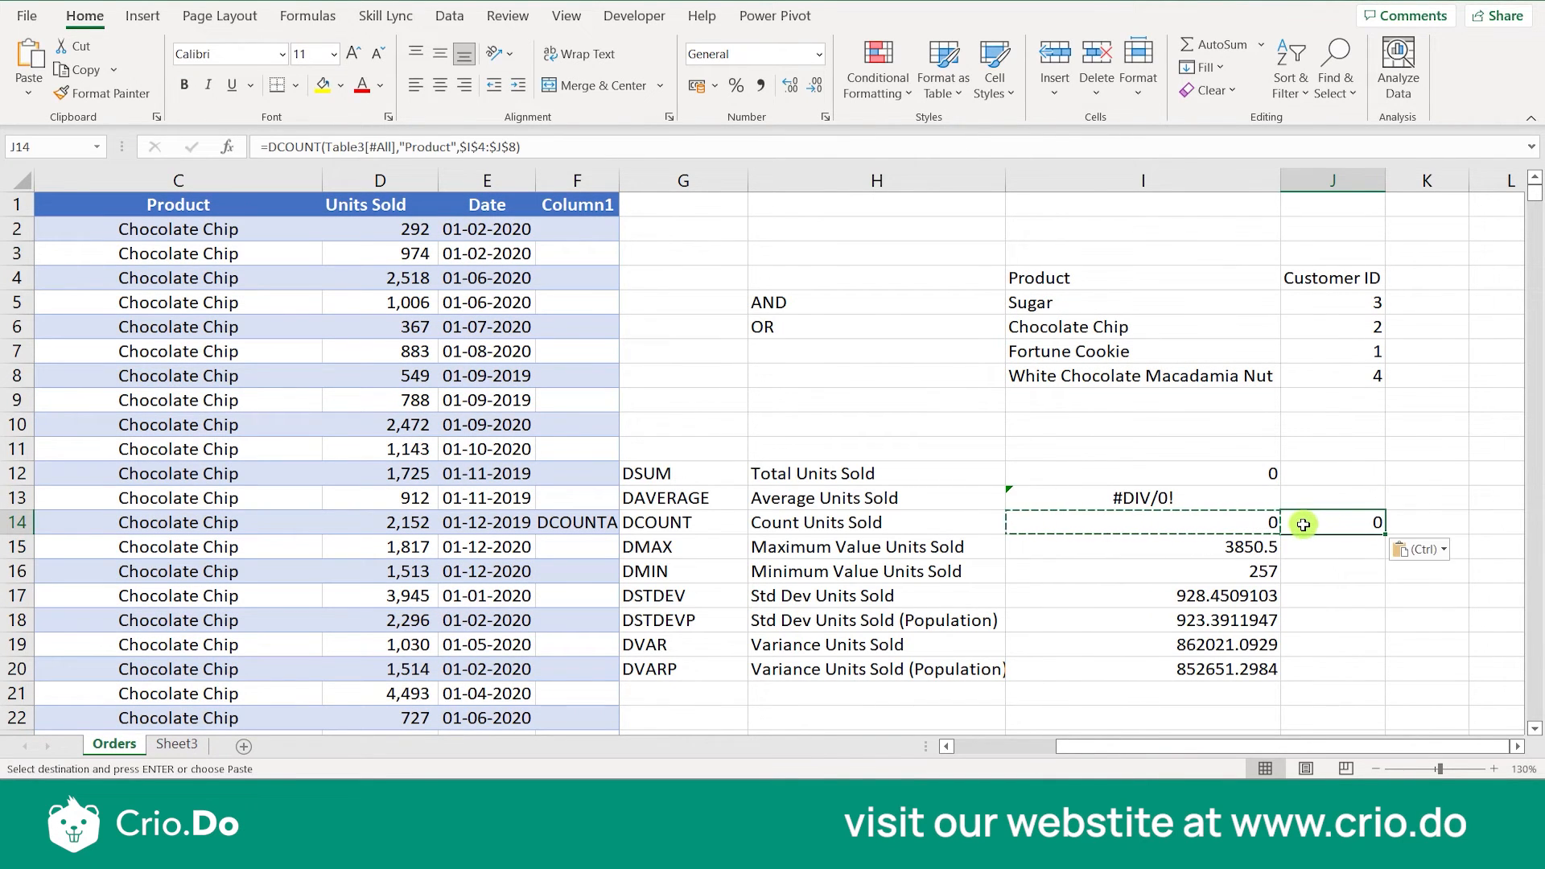
- Change the function in the J14 formula from DCOUNT to DCOUNTA
double_click(1319, 527)
left_click(1362, 523)
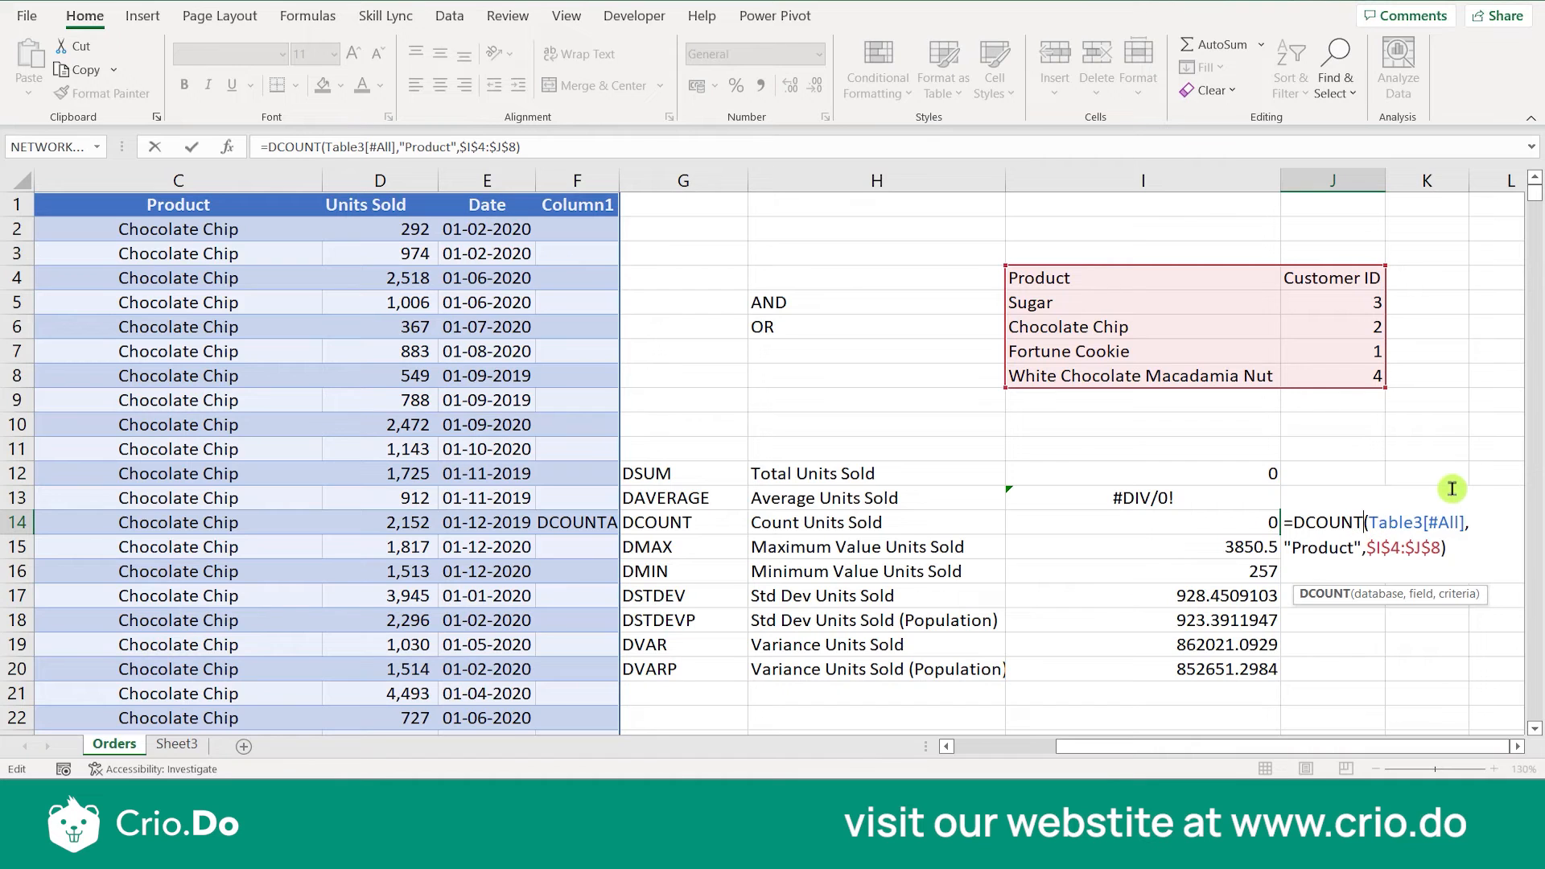
type("A")
key("Return")
left_click(1356, 524)
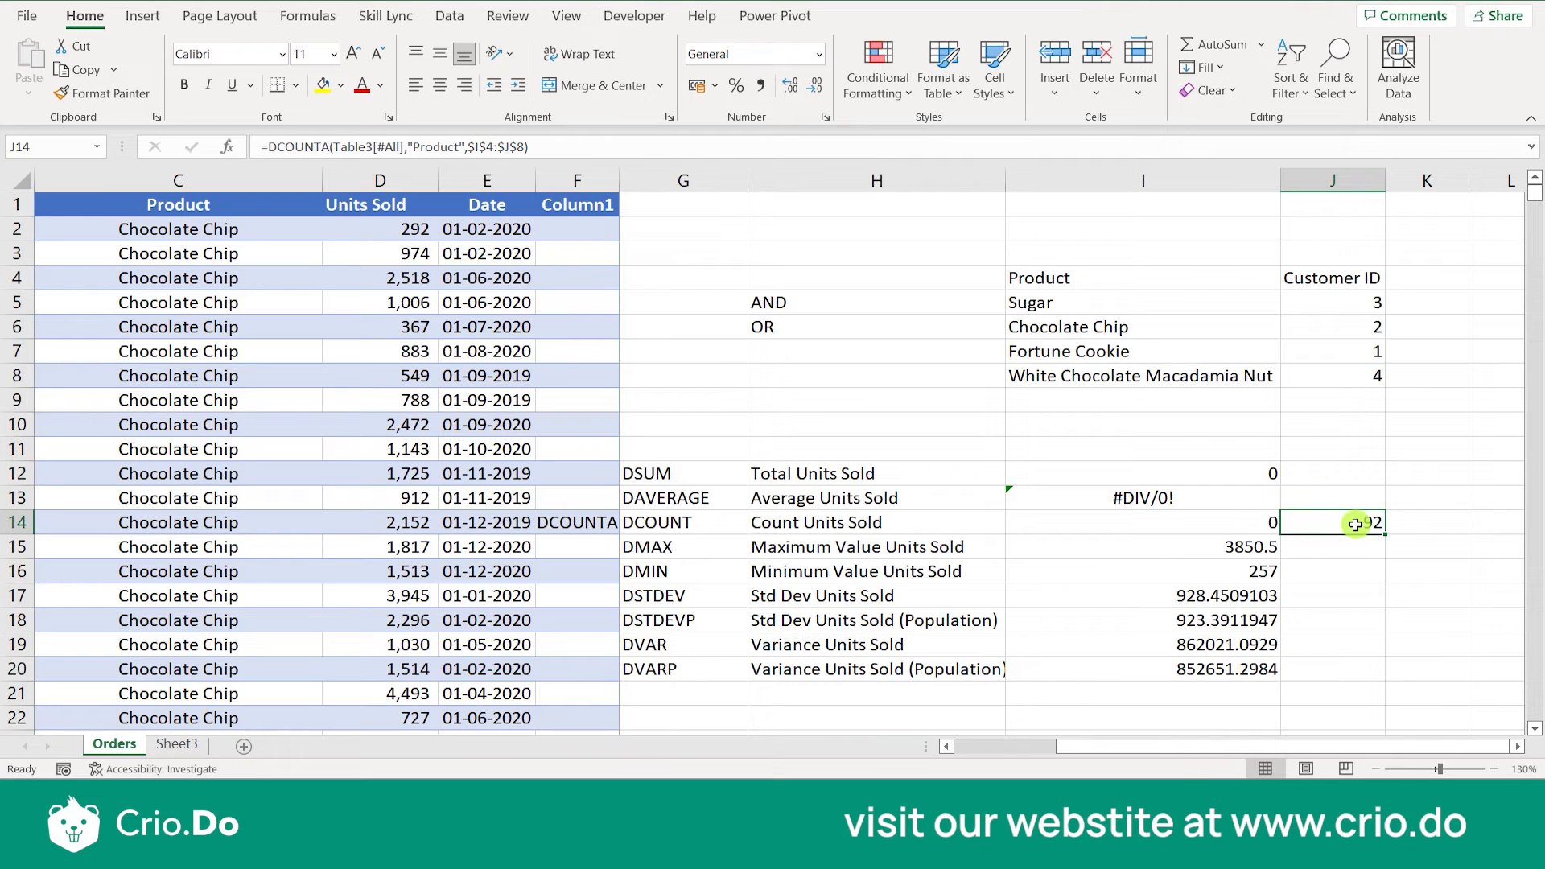
- Change the field argument of the DMAX formula in I15 to "Product"
double_click(1229, 547)
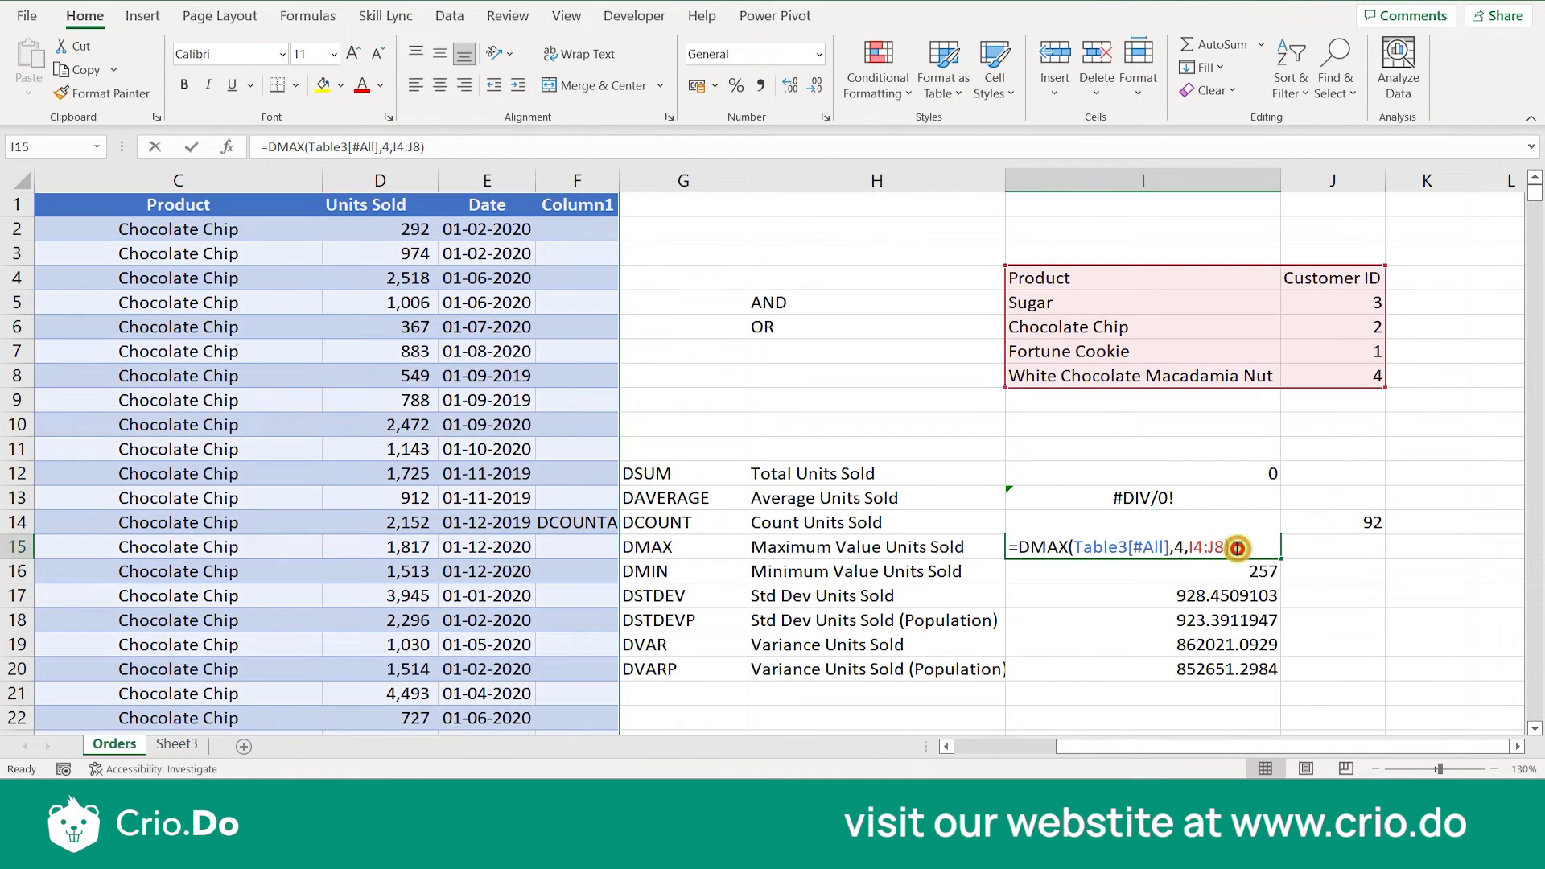
left_click(1185, 547)
key("BackSpace")
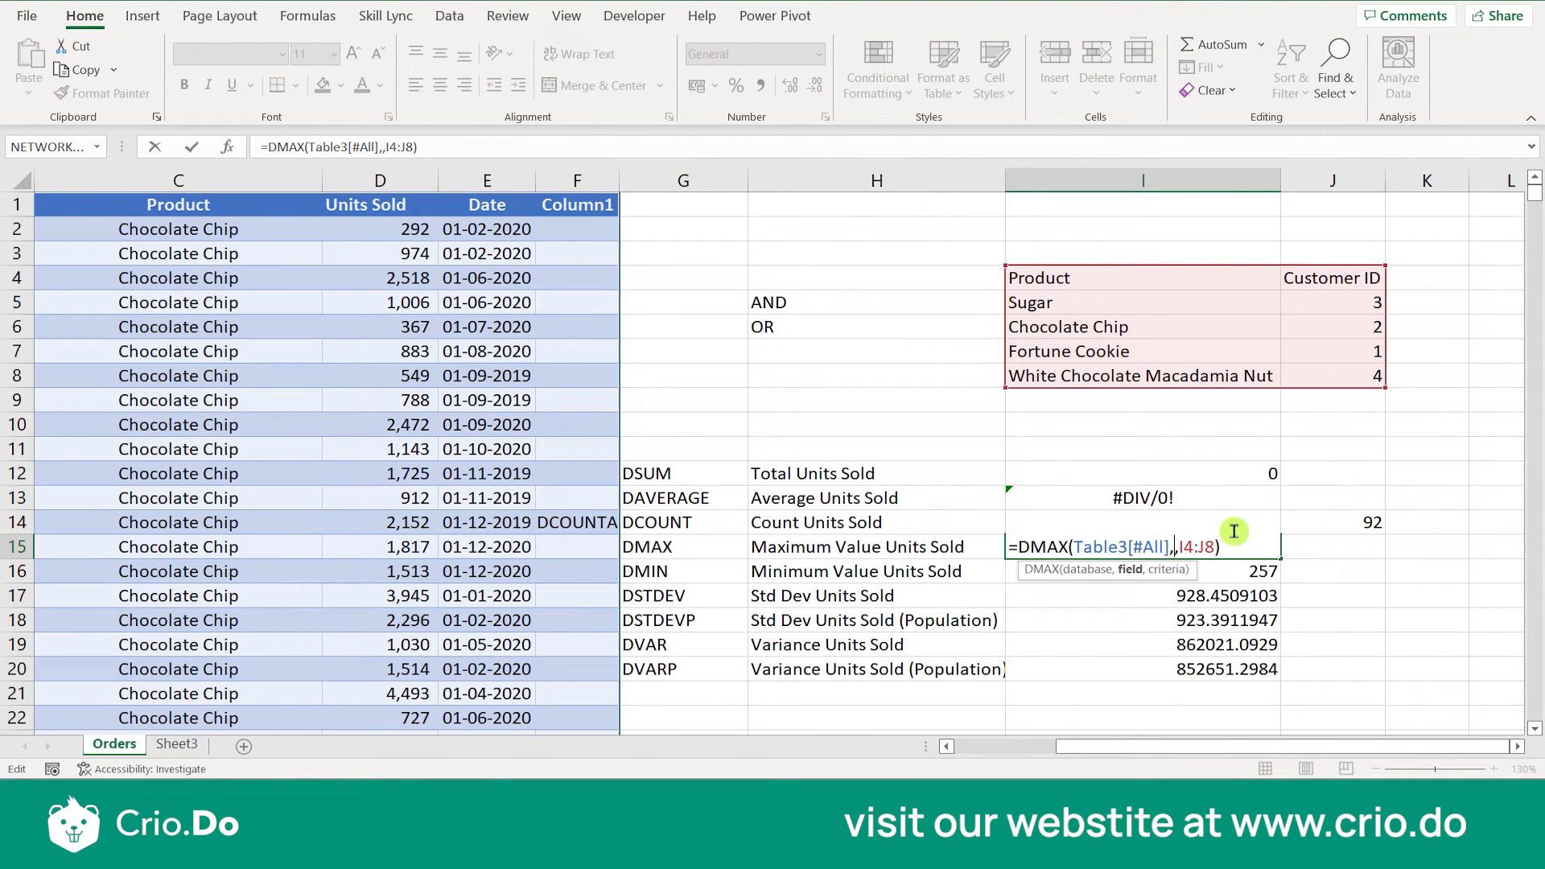
type("\"Pri")
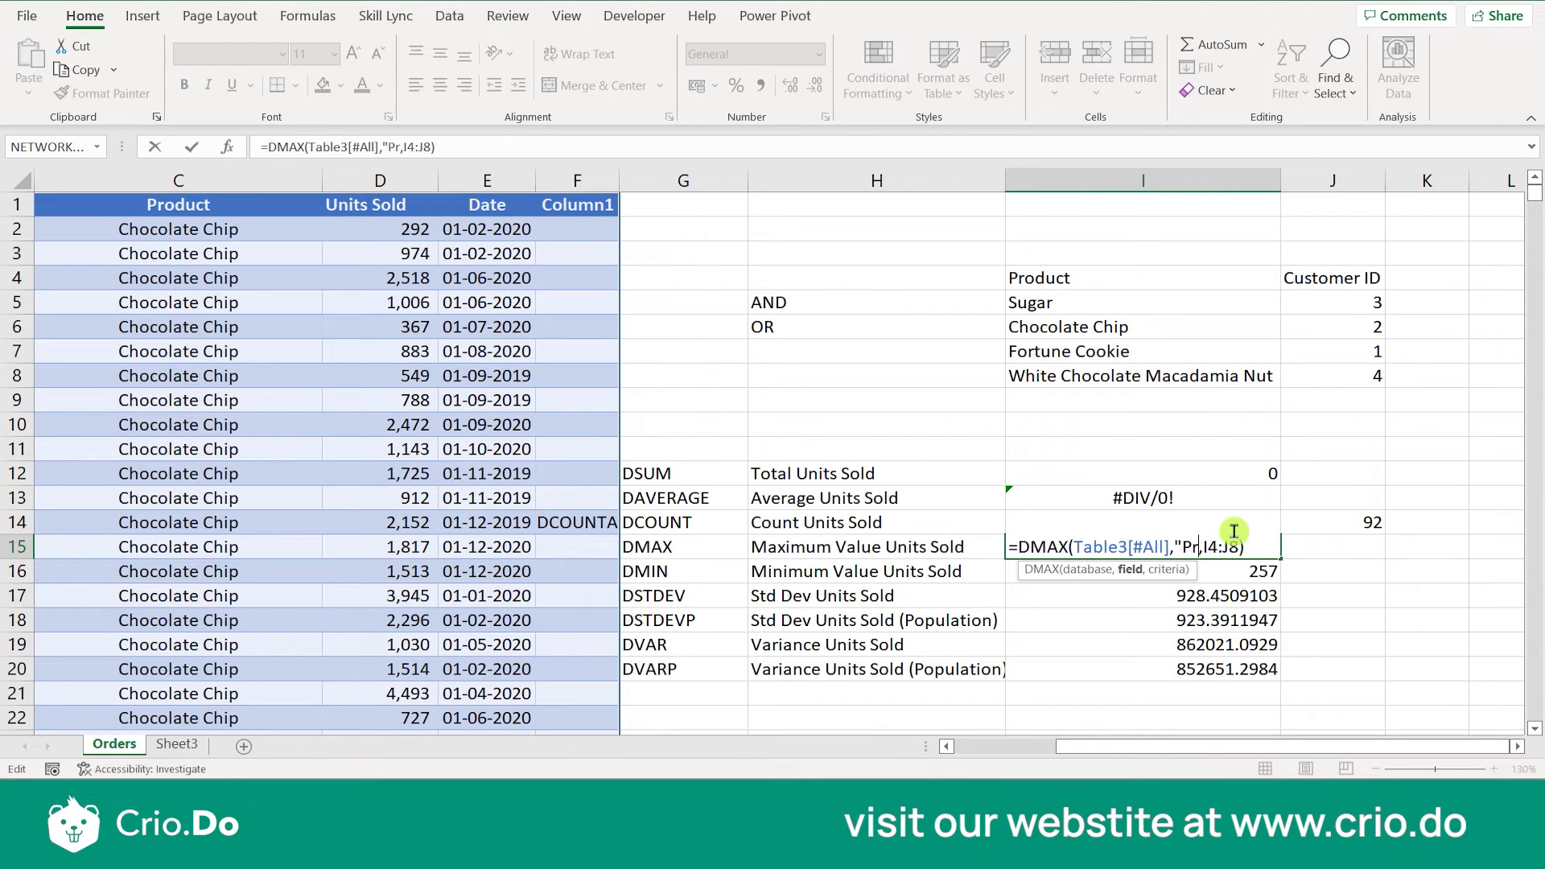
key("BackSpace")
type("oduct\"")
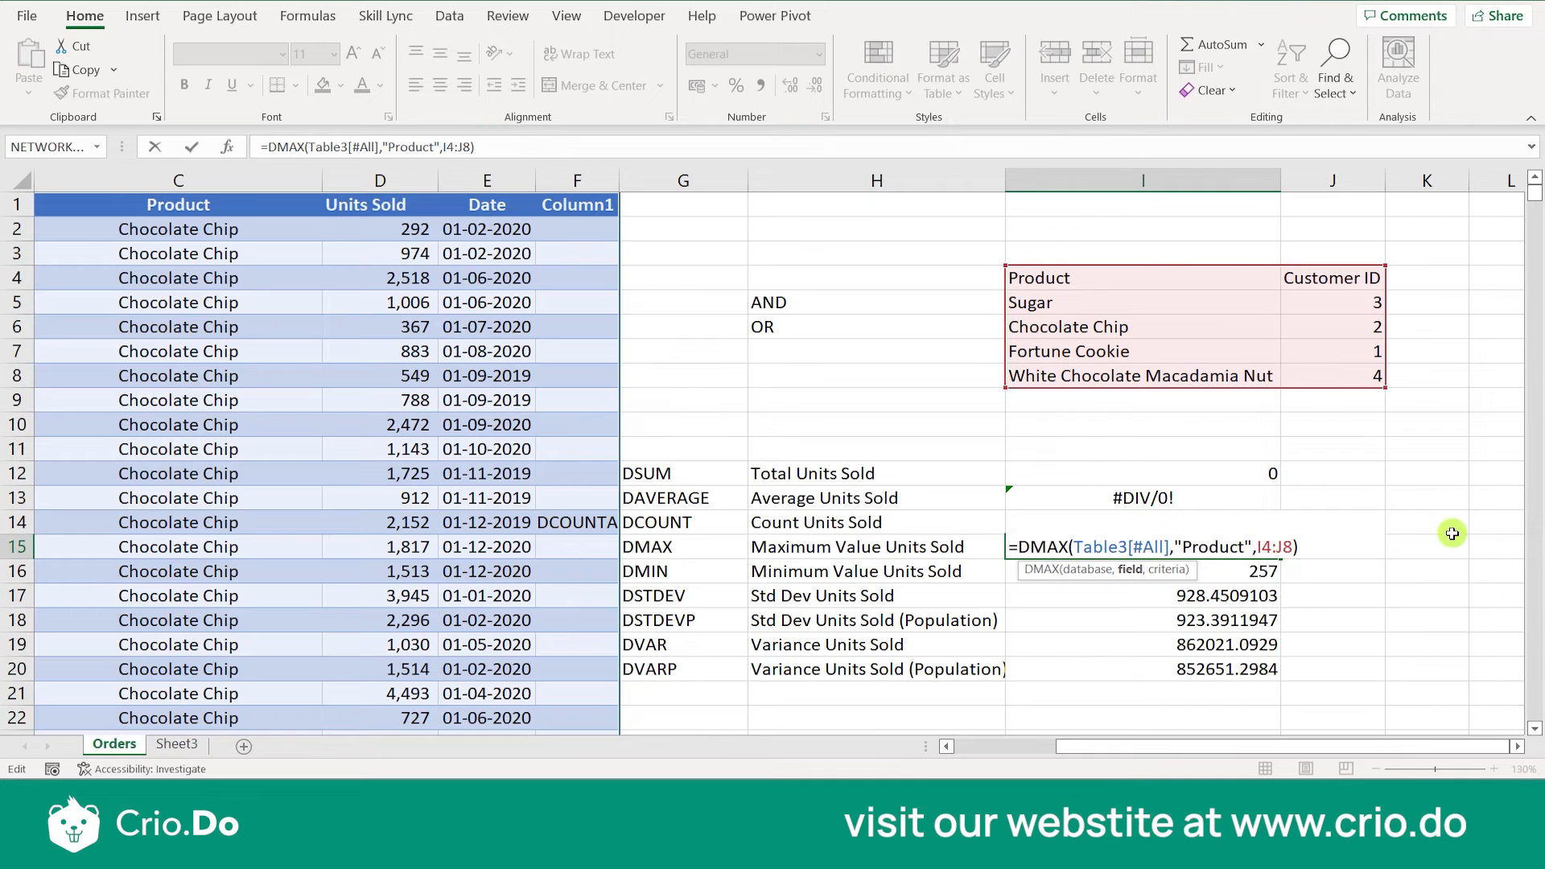
key("Return")
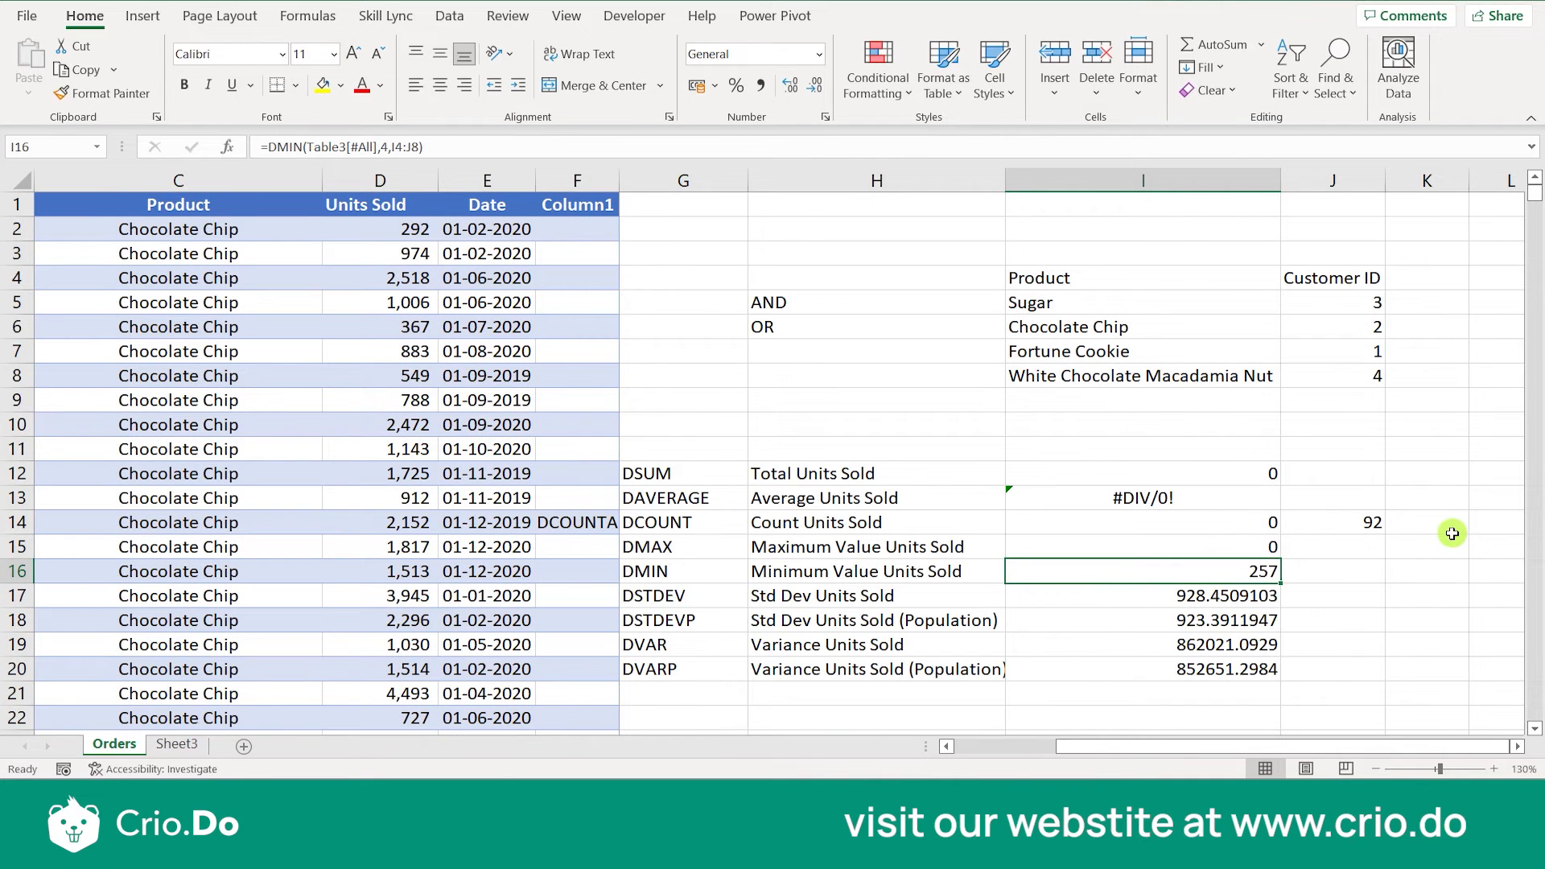
- Change the field argument of the DMIN formula in I16 to "Product"
double_click(1243, 573)
left_click(1169, 573)
key("BackSpace")
type("\"Product")
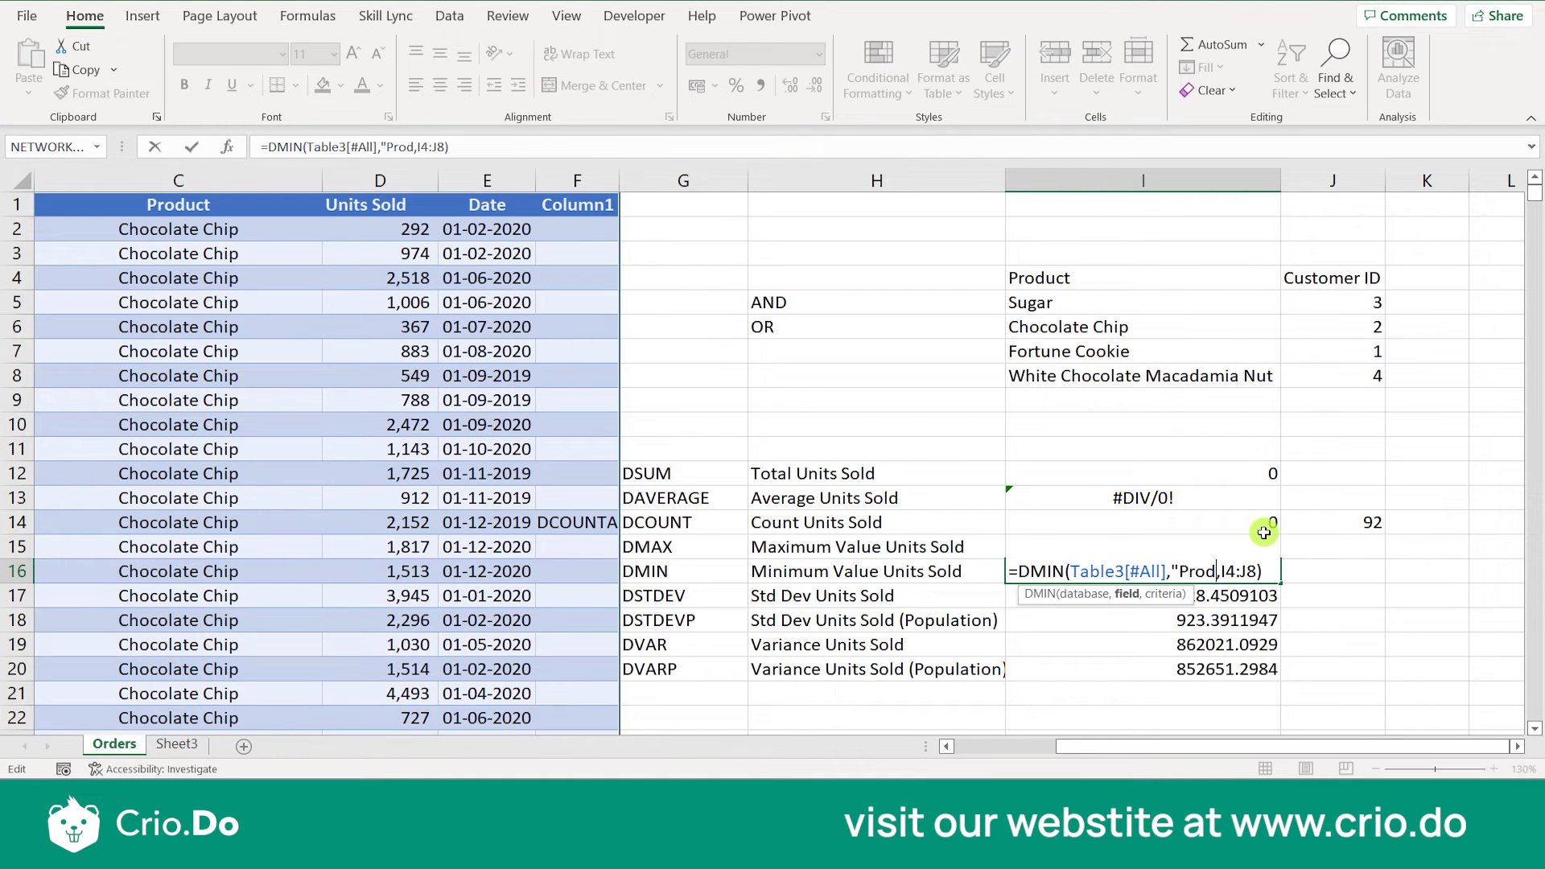
type("\"")
key("Return")
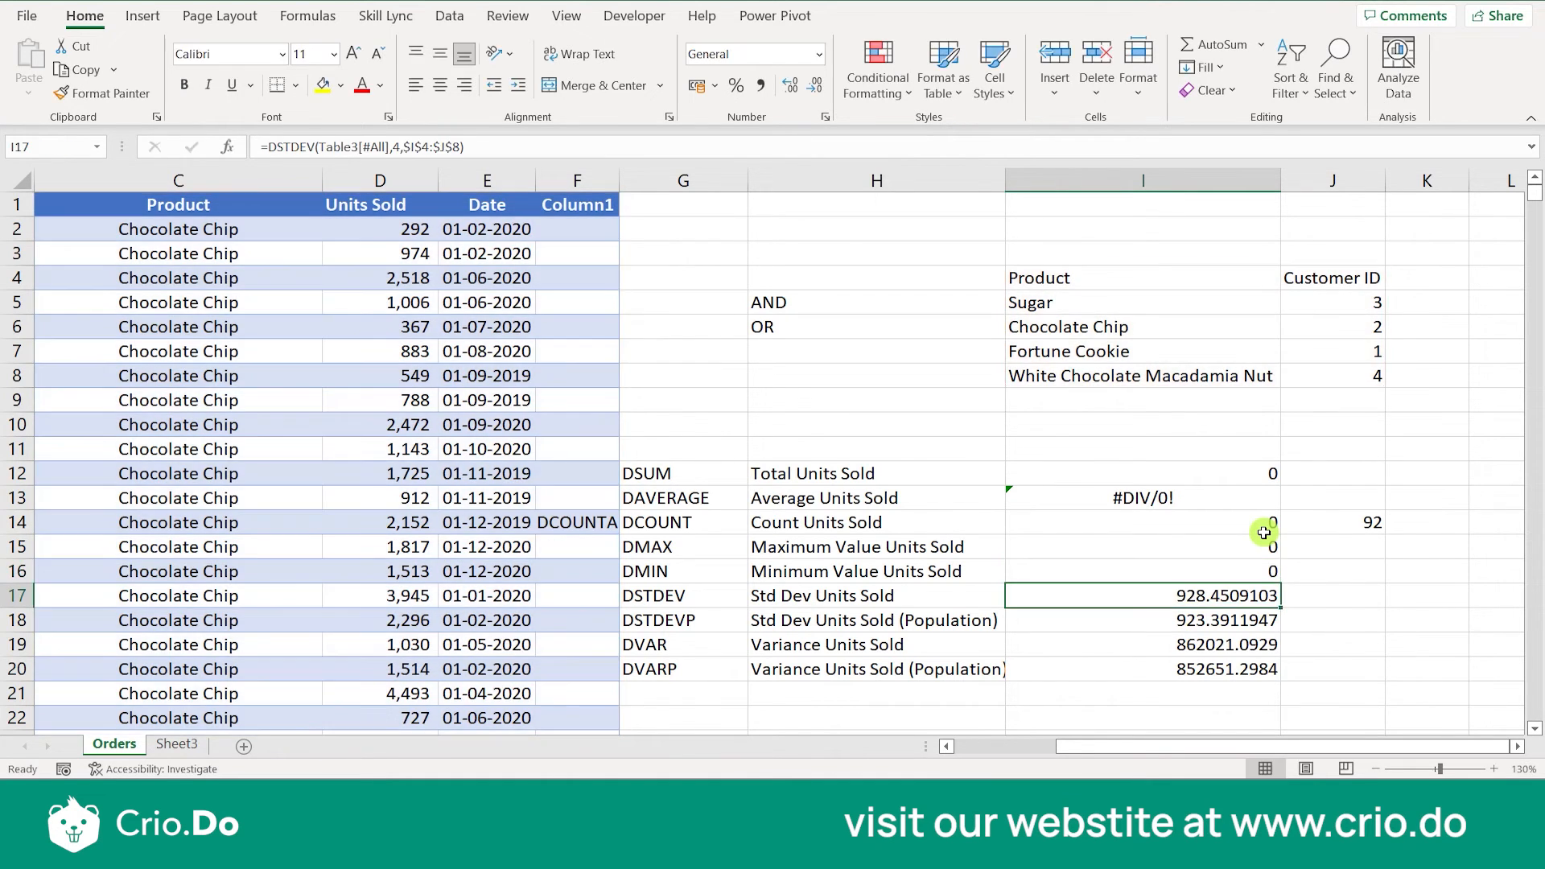
- Replace the field argument in the DSTDEV formula in I17 with "Product"
double_click(1214, 599)
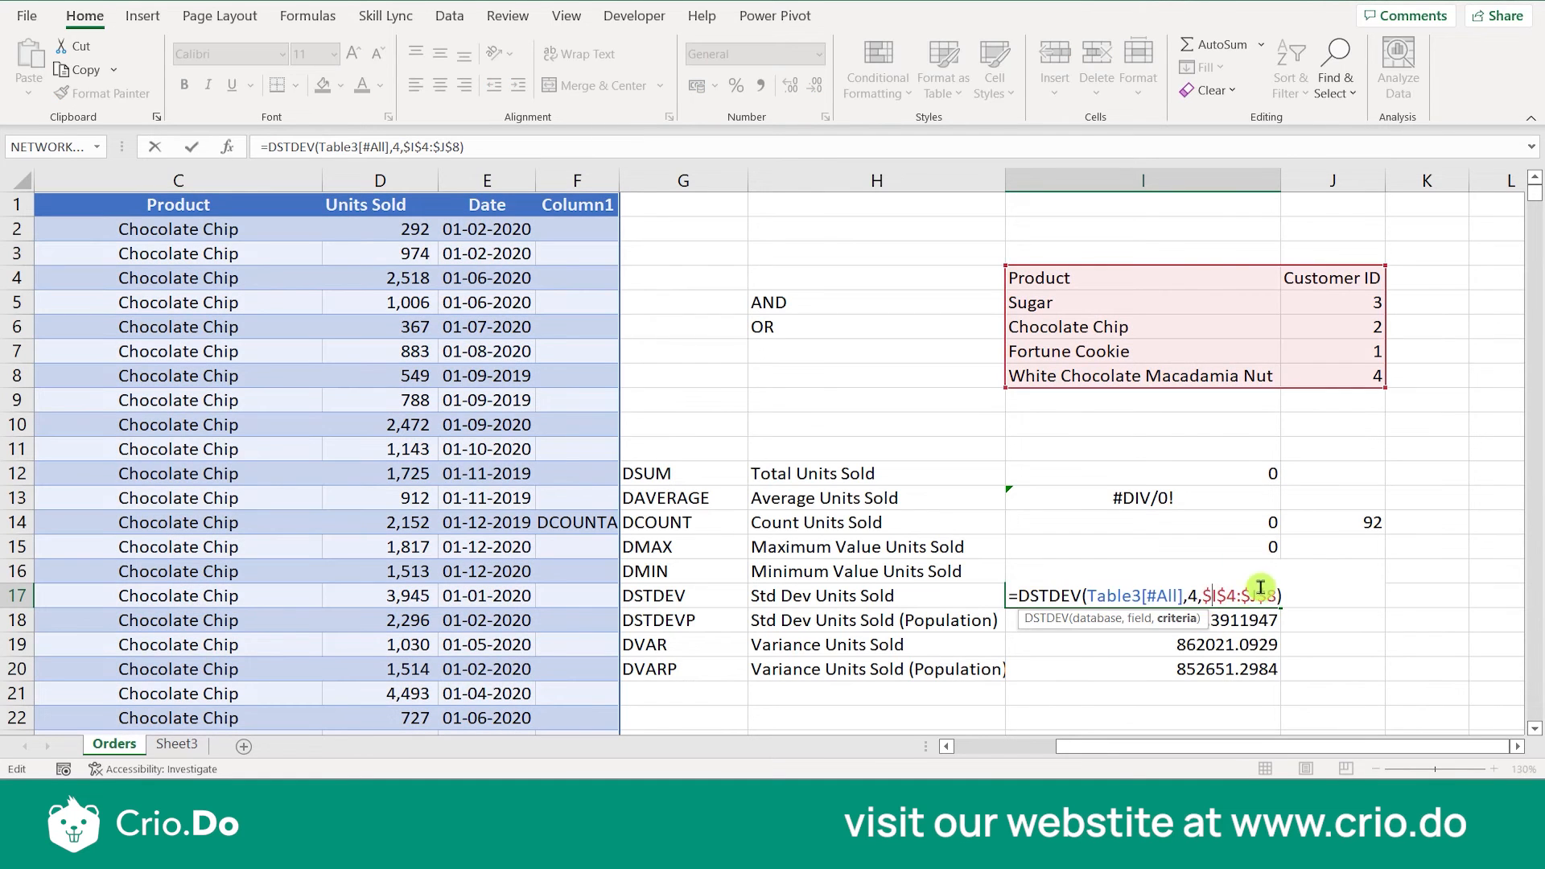
double_click(1195, 595)
type("\"Prod")
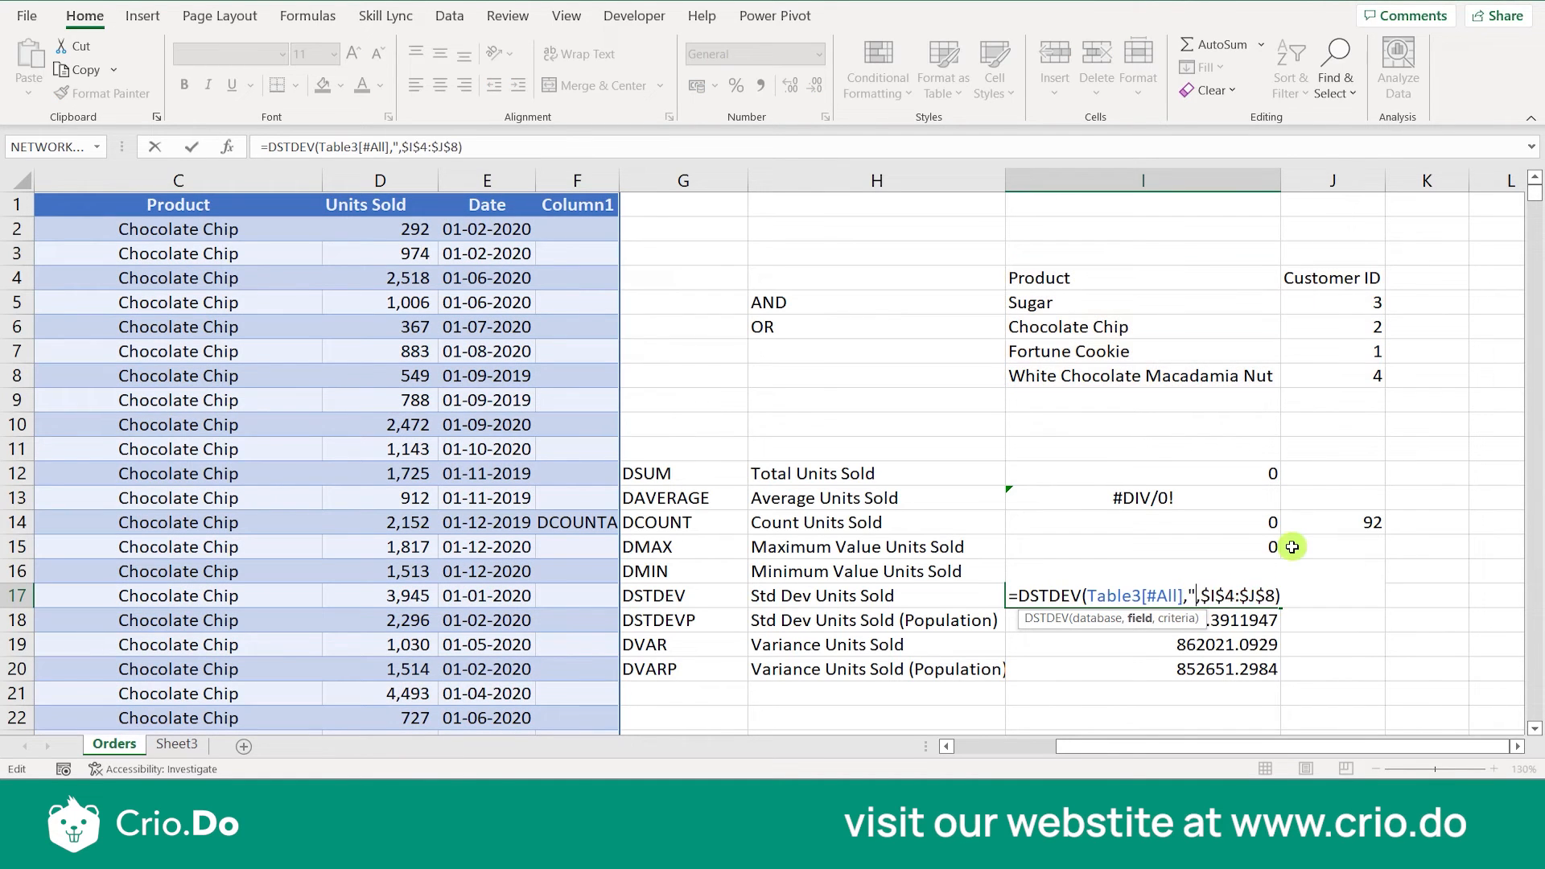
type("uct\"")
key("Return")
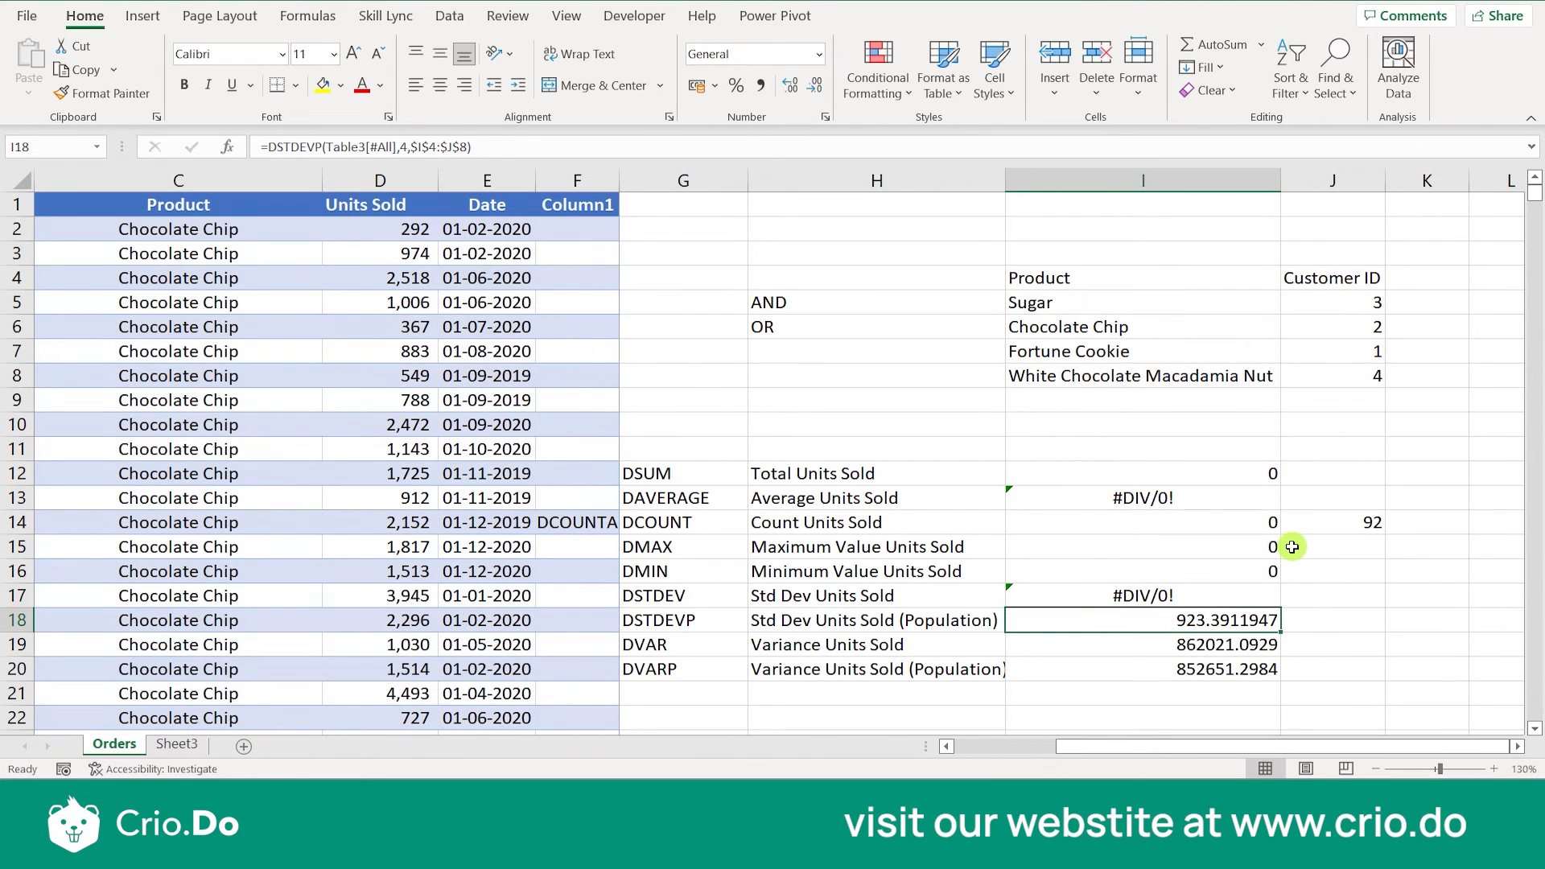
- Replace the field argument in the DSTDEVP formula in I18 with "Product"
key("Up")
left_click(1229, 621)
double_click(1230, 622)
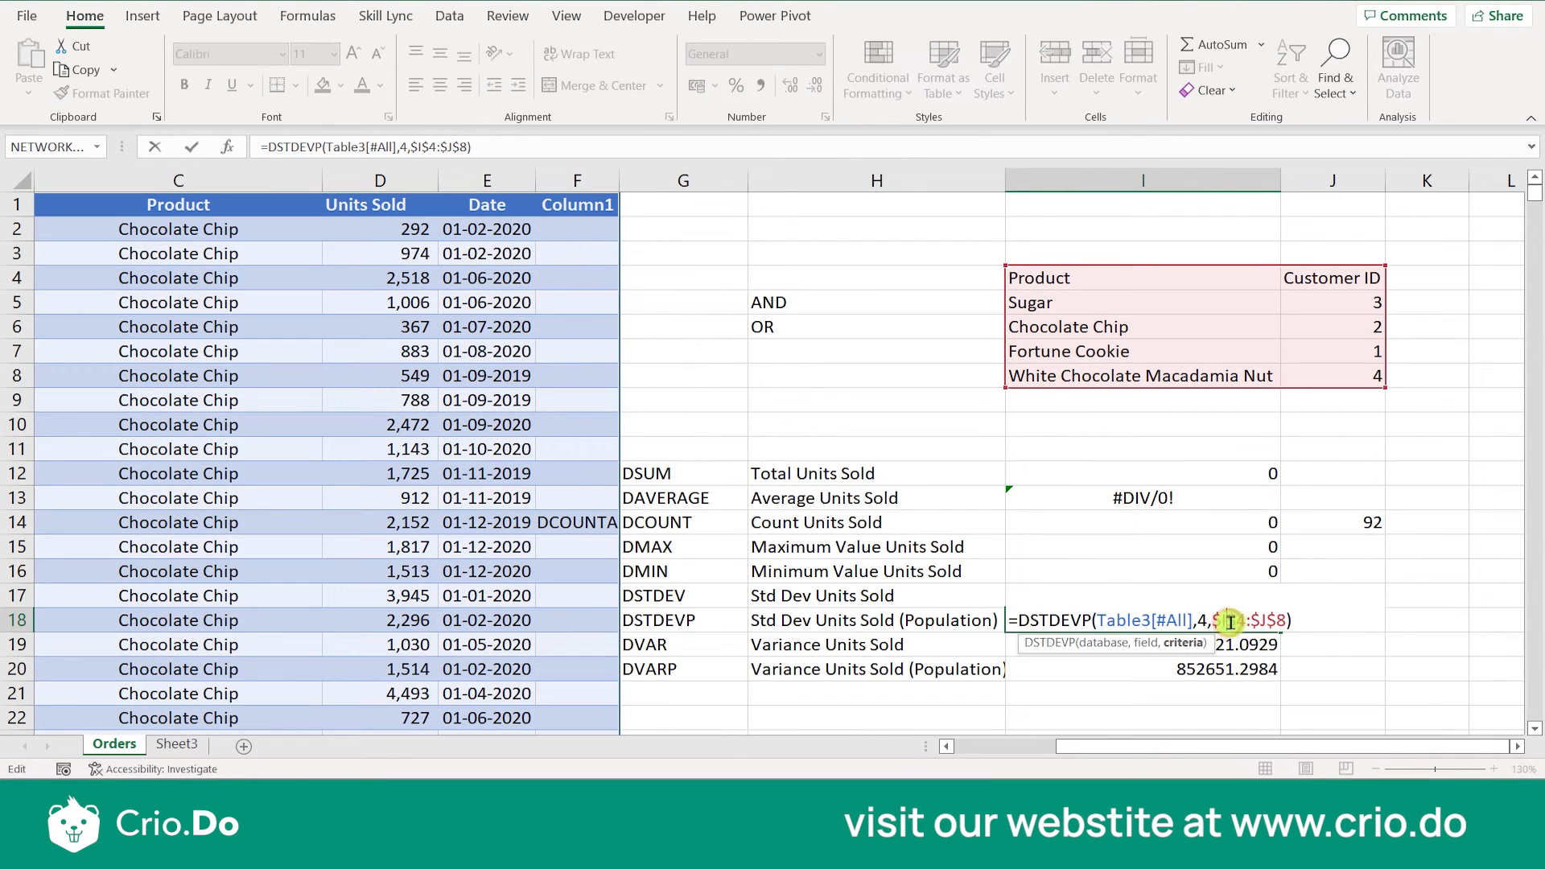
left_click(1207, 622)
key("BackSpace")
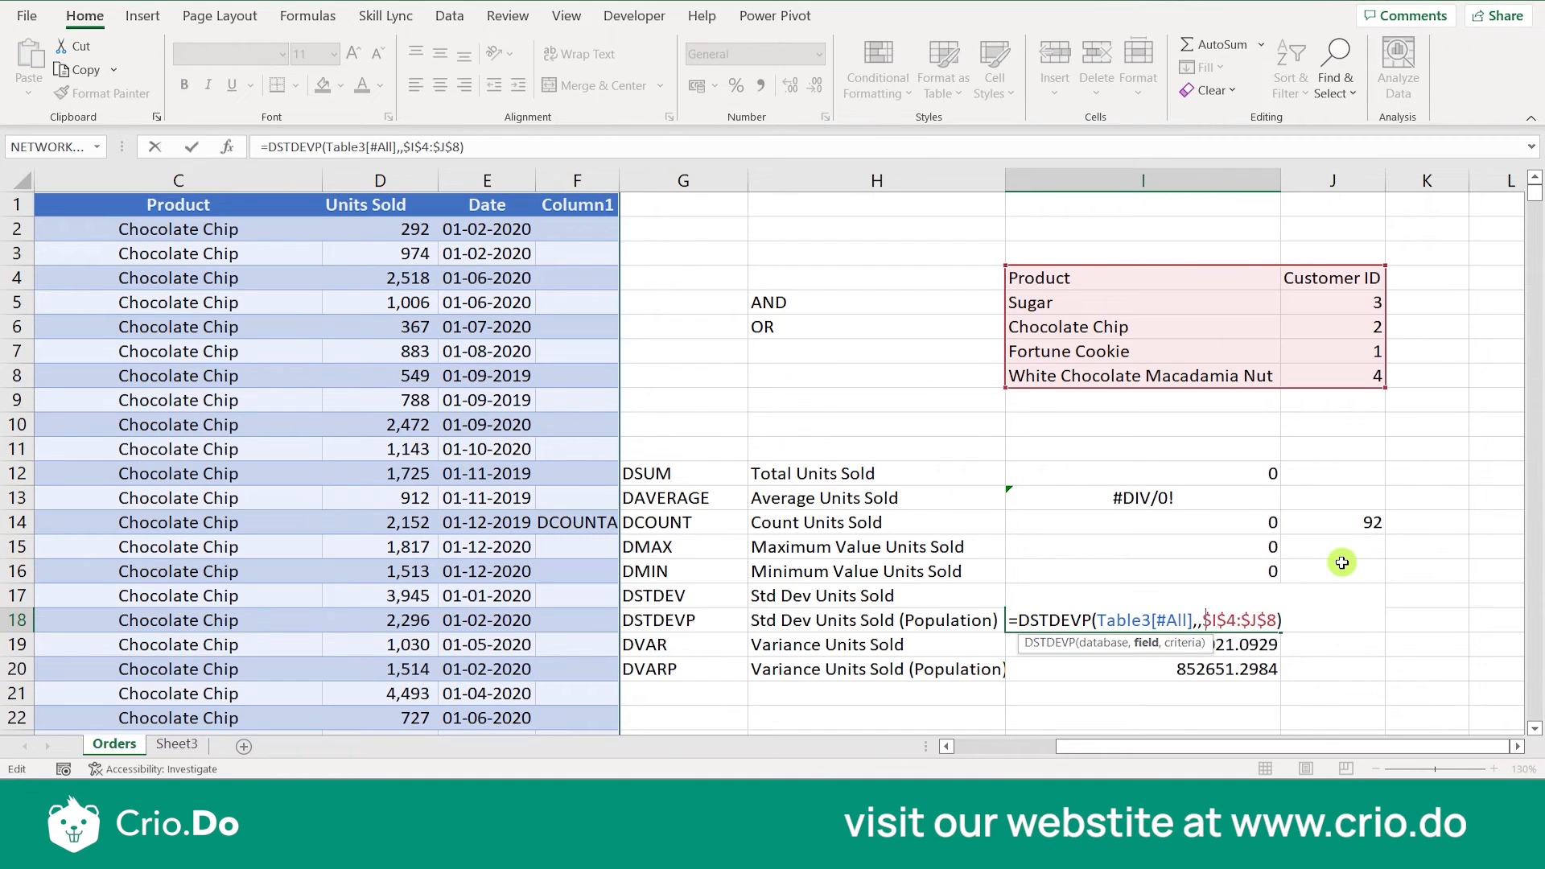
type("\"Product\"")
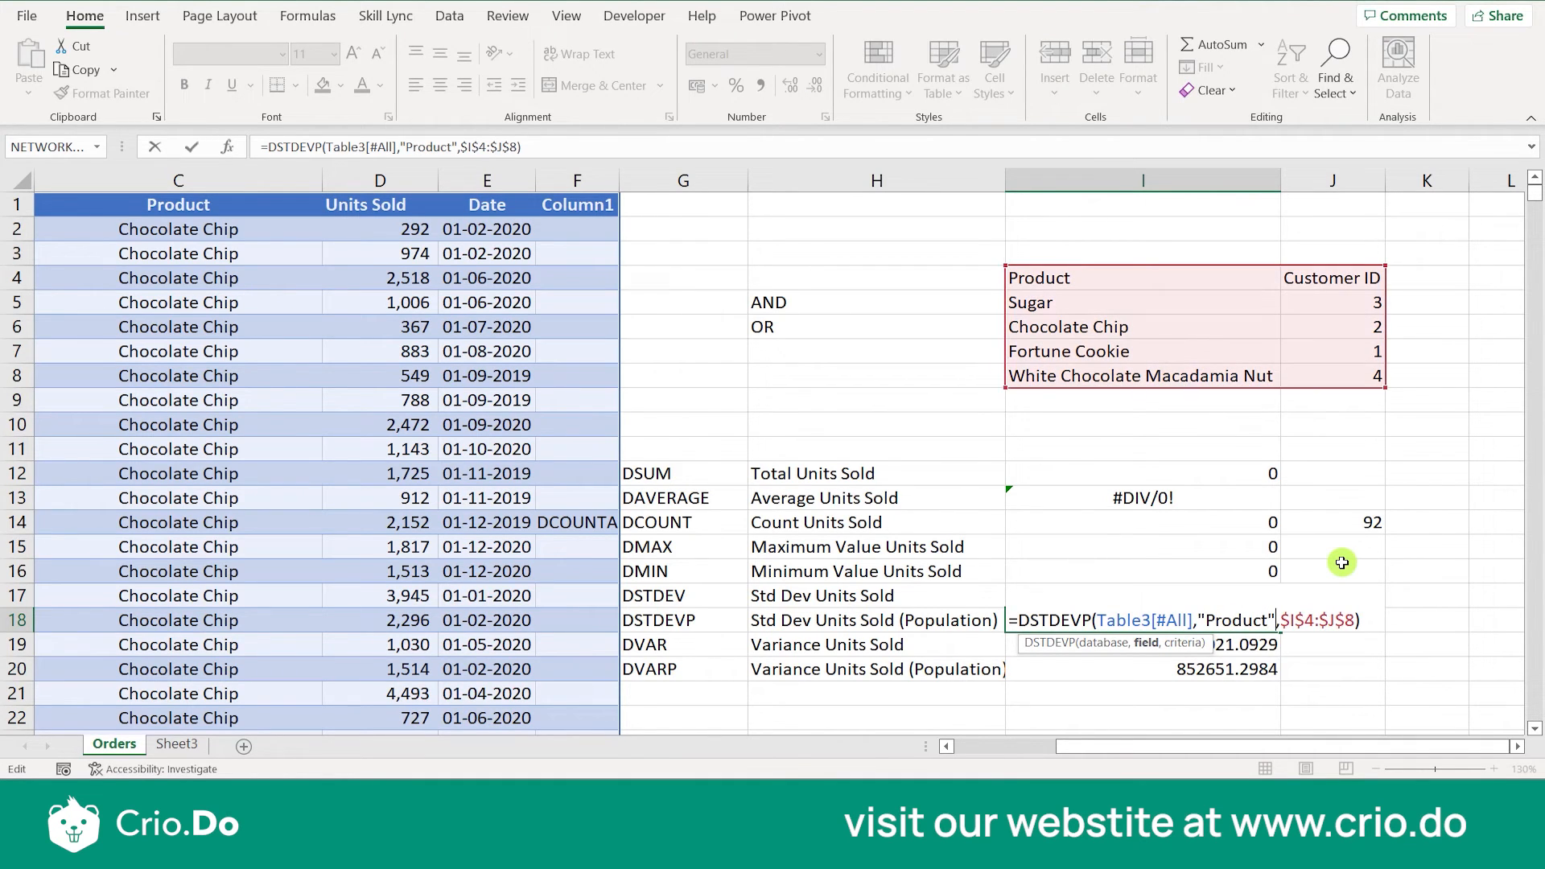
key("Return")
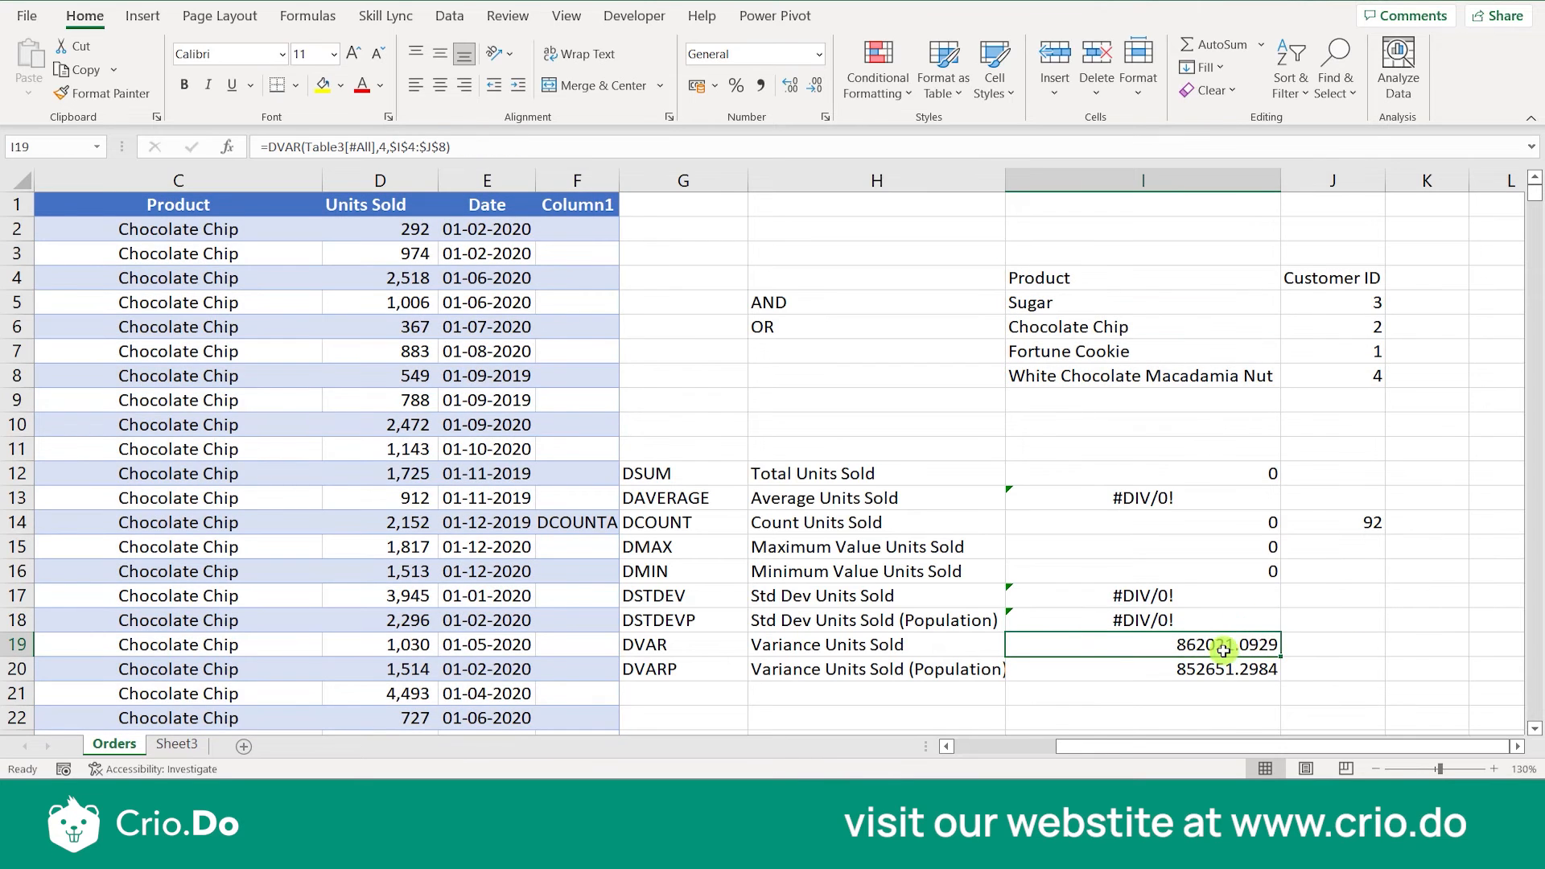
- Set the field argument of the DVAR formula in I19 to "Product"
double_click(1221, 645)
double_click(1176, 644)
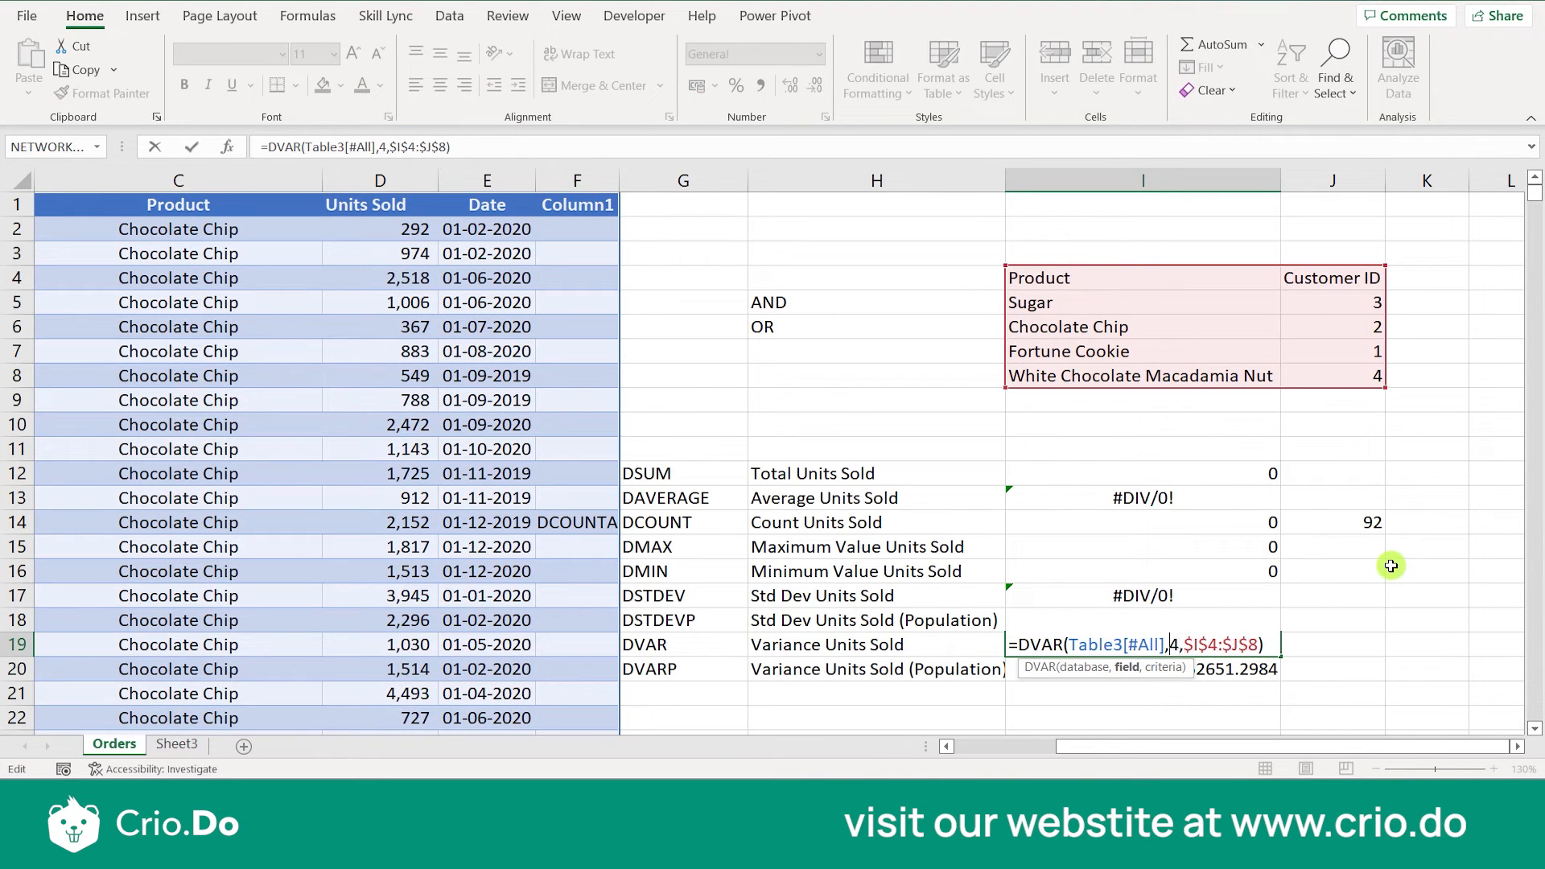
type("\"")
type("Product")
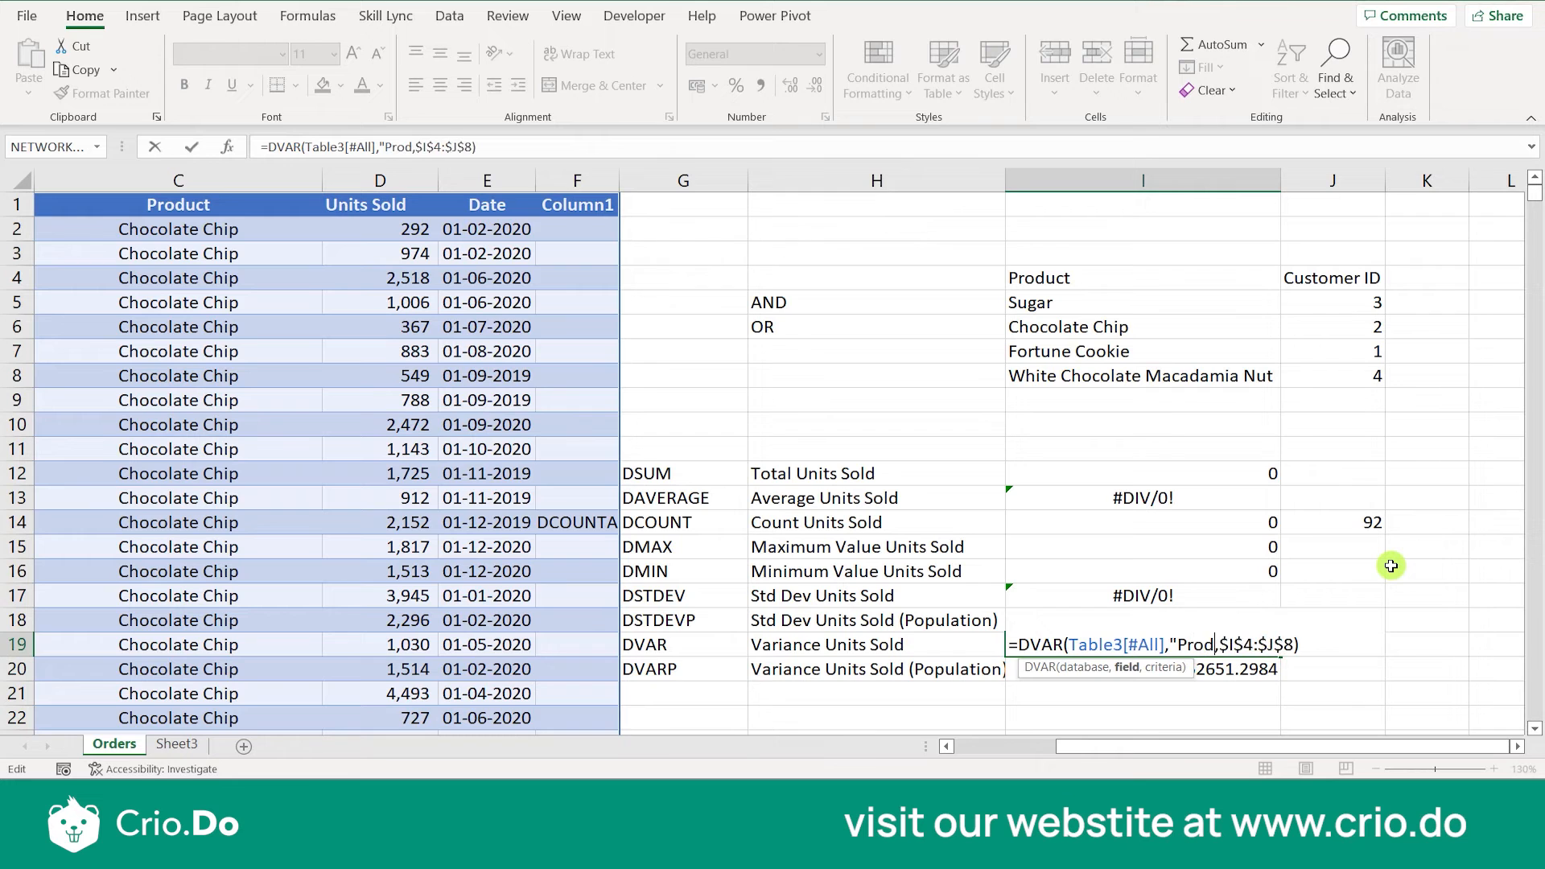
type("\"")
key("Return")
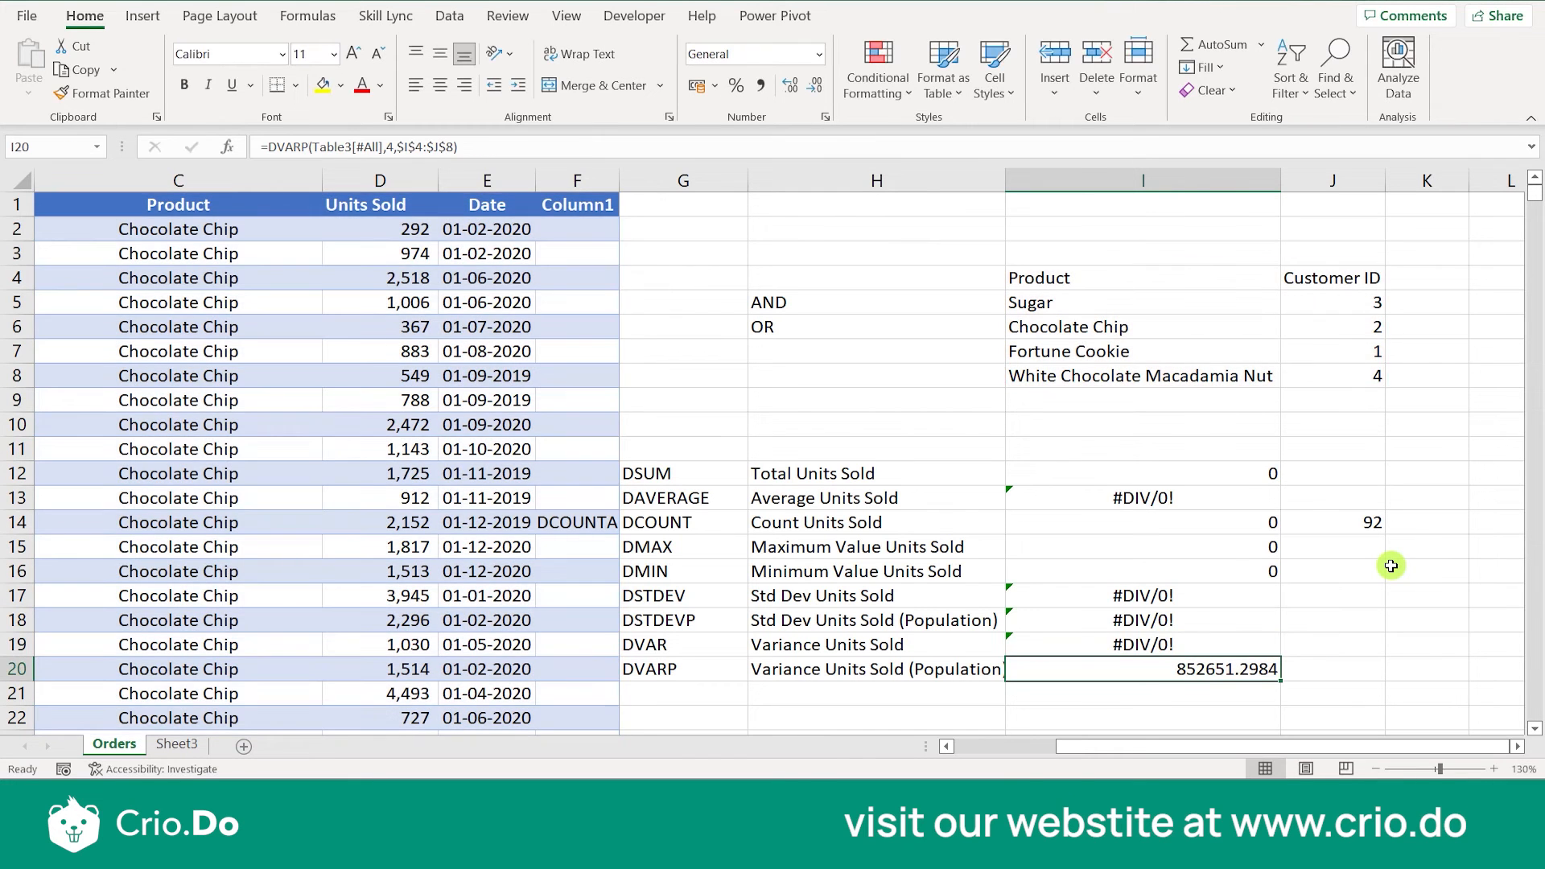
- Set the field argument of the DVARP formula in I20 to "Product"
double_click(1209, 668)
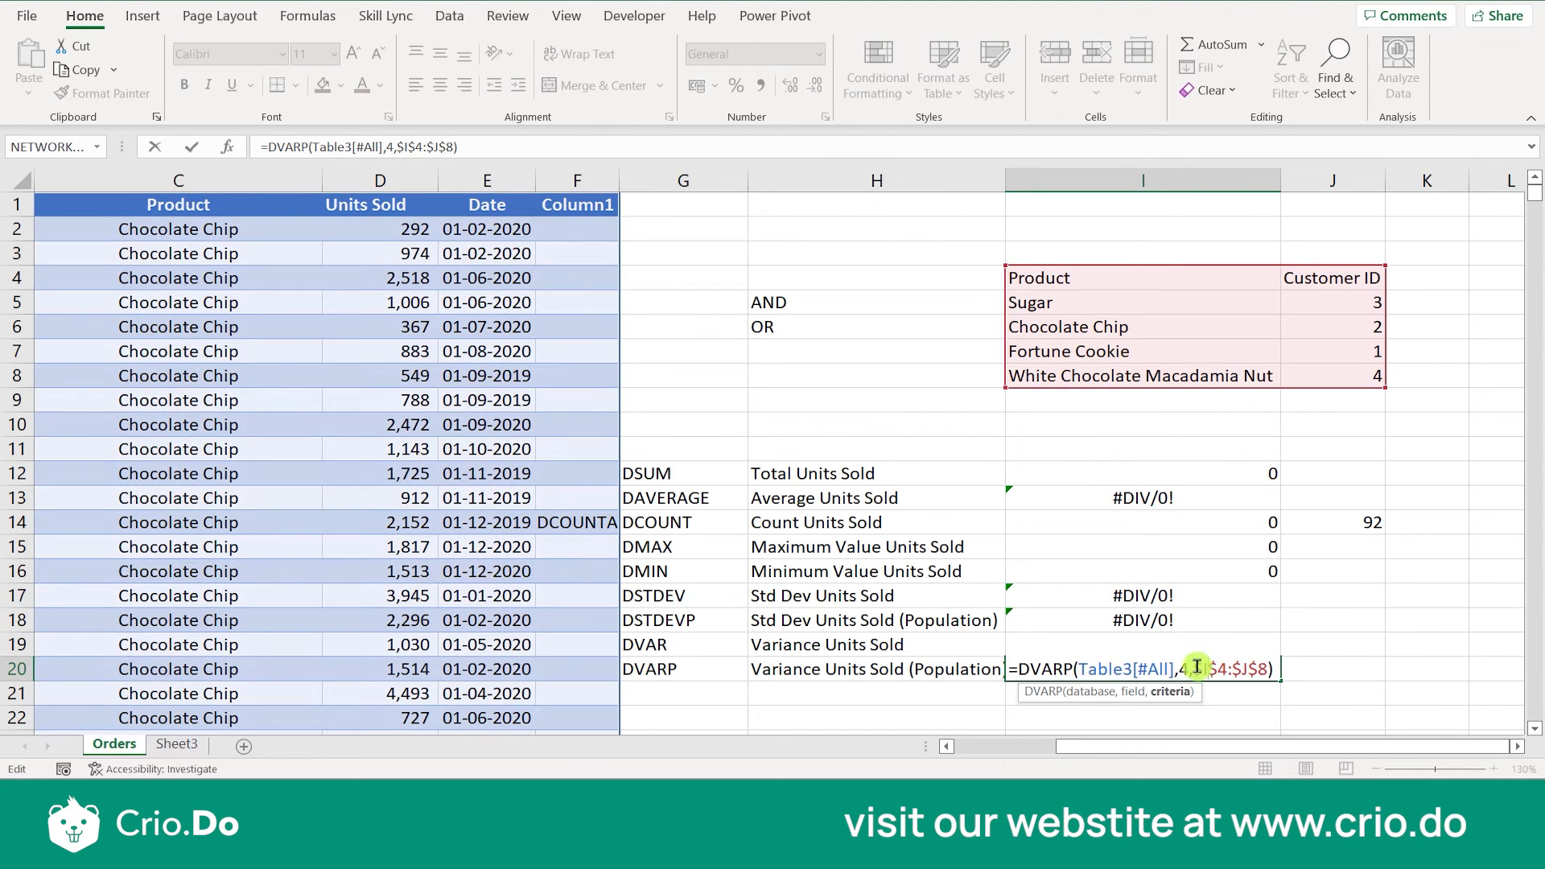
left_click(1187, 666)
key("BackSpace")
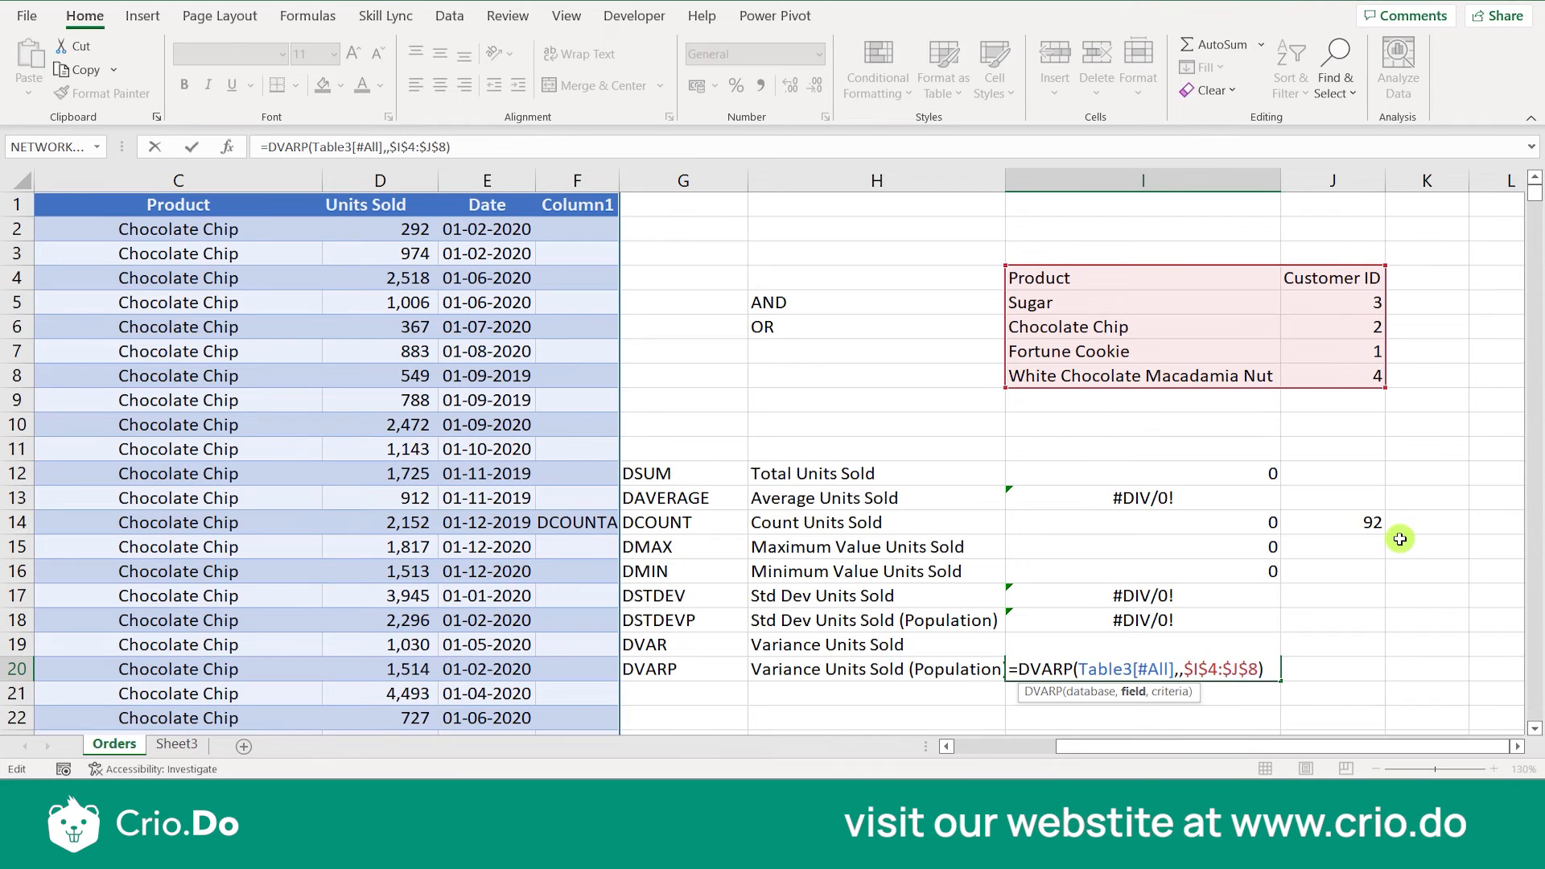
type("\"Pro")
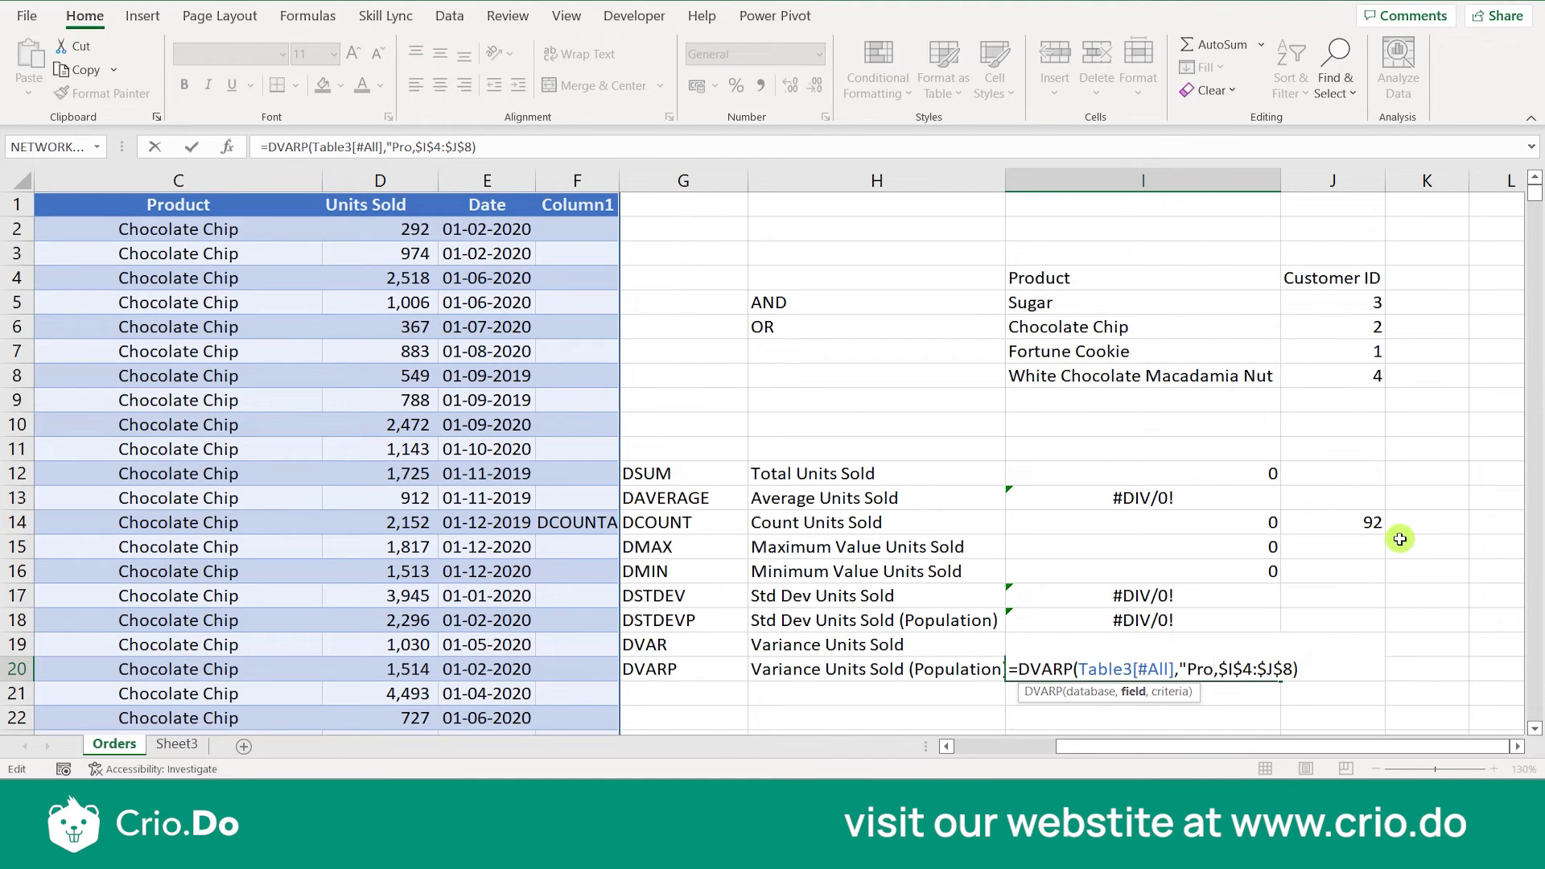
type("duct")
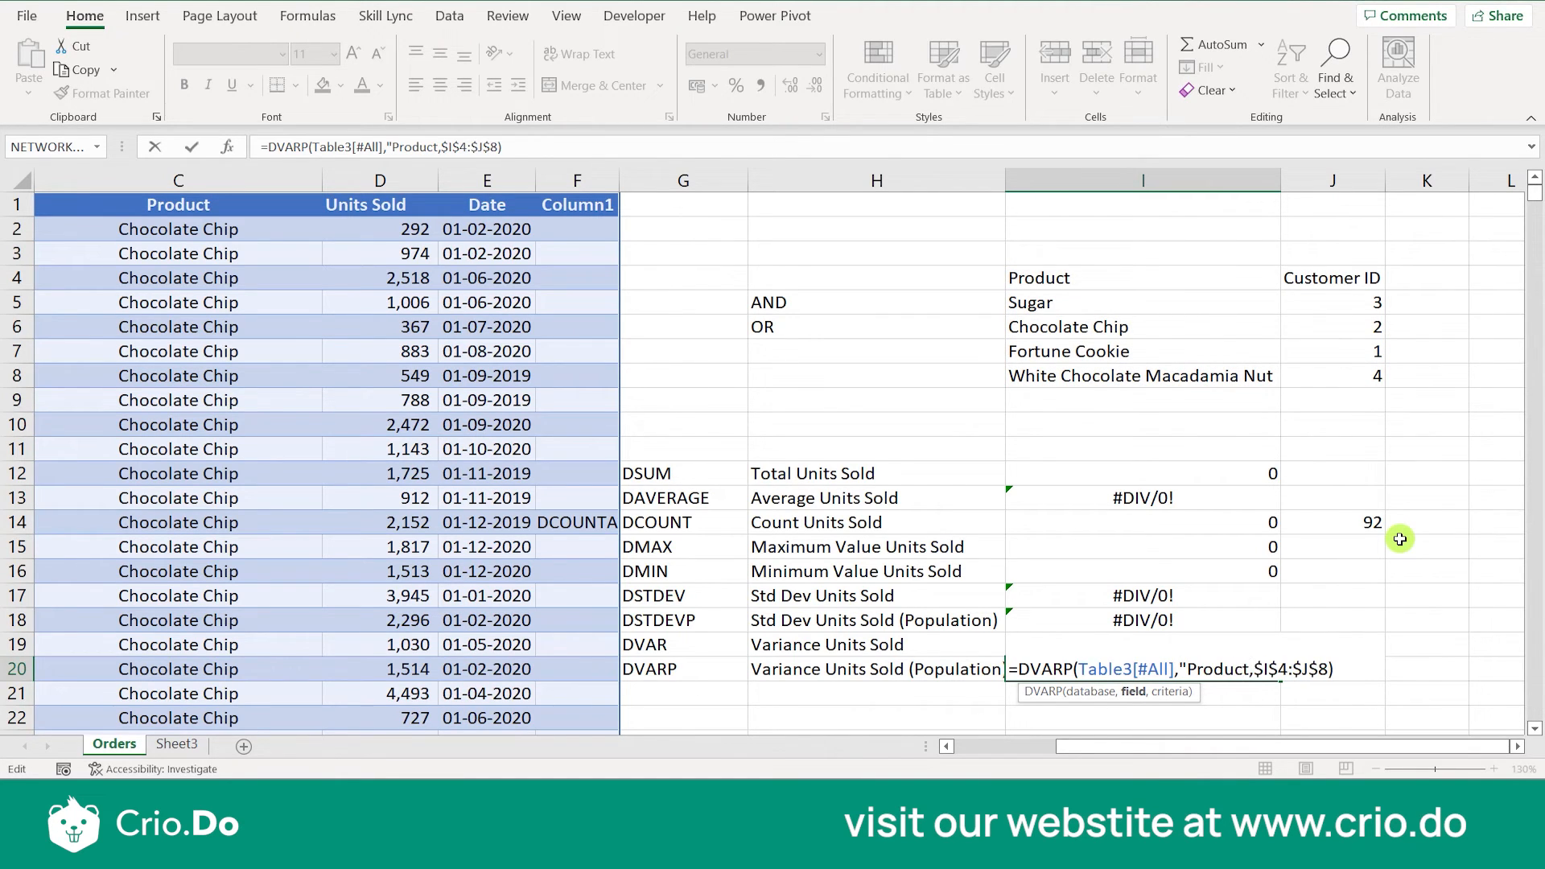
type("\"")
key("Return")
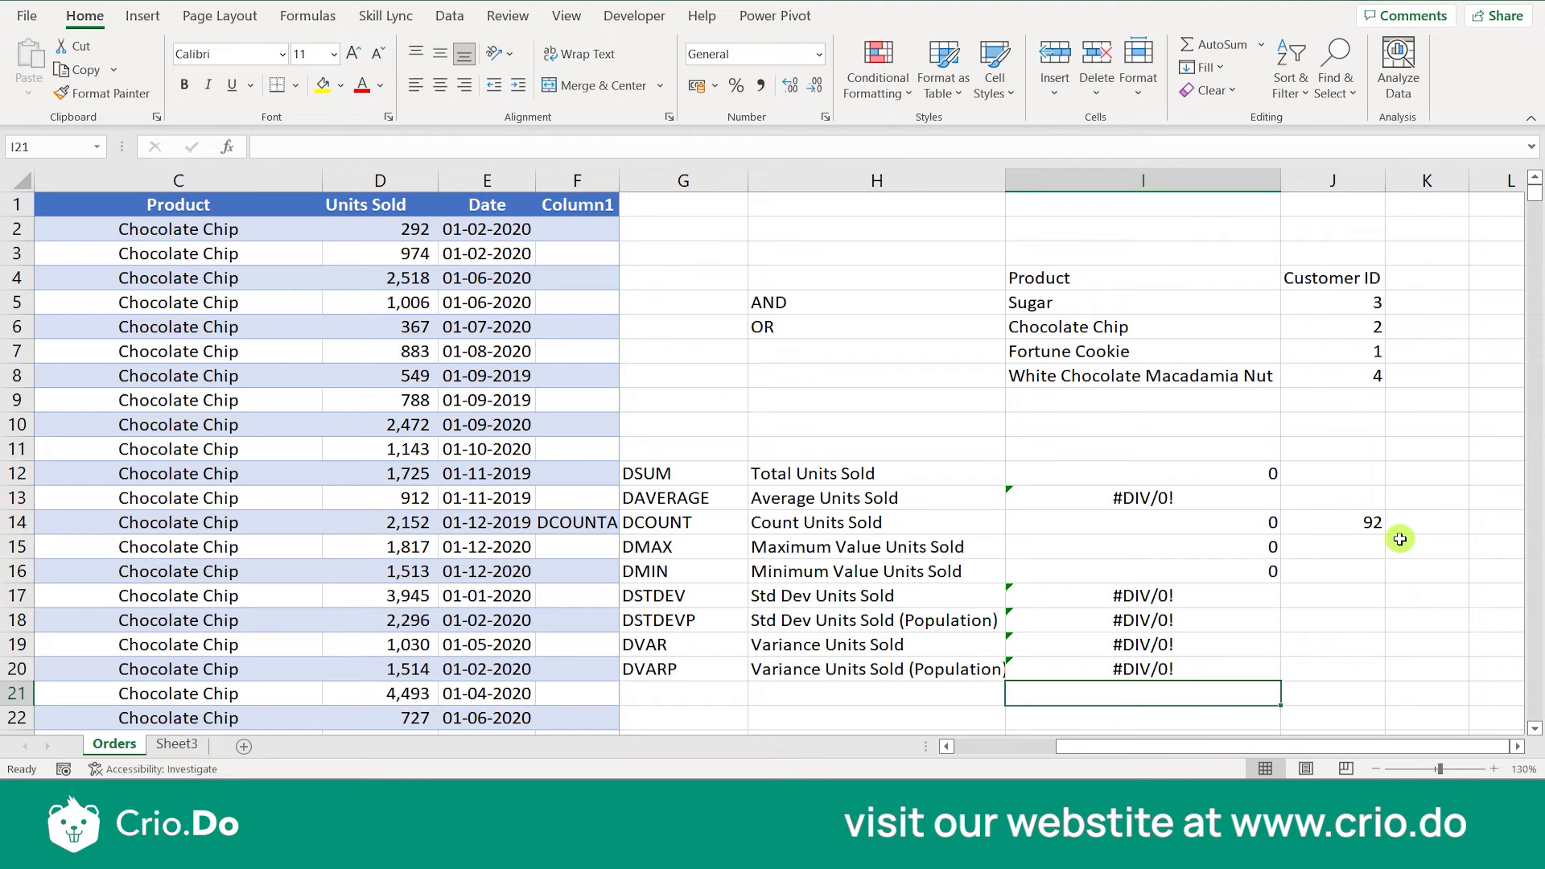
- Start a DCOUNTA formula in K14 to read the function's description, and clear the cell
left_click(1403, 523)
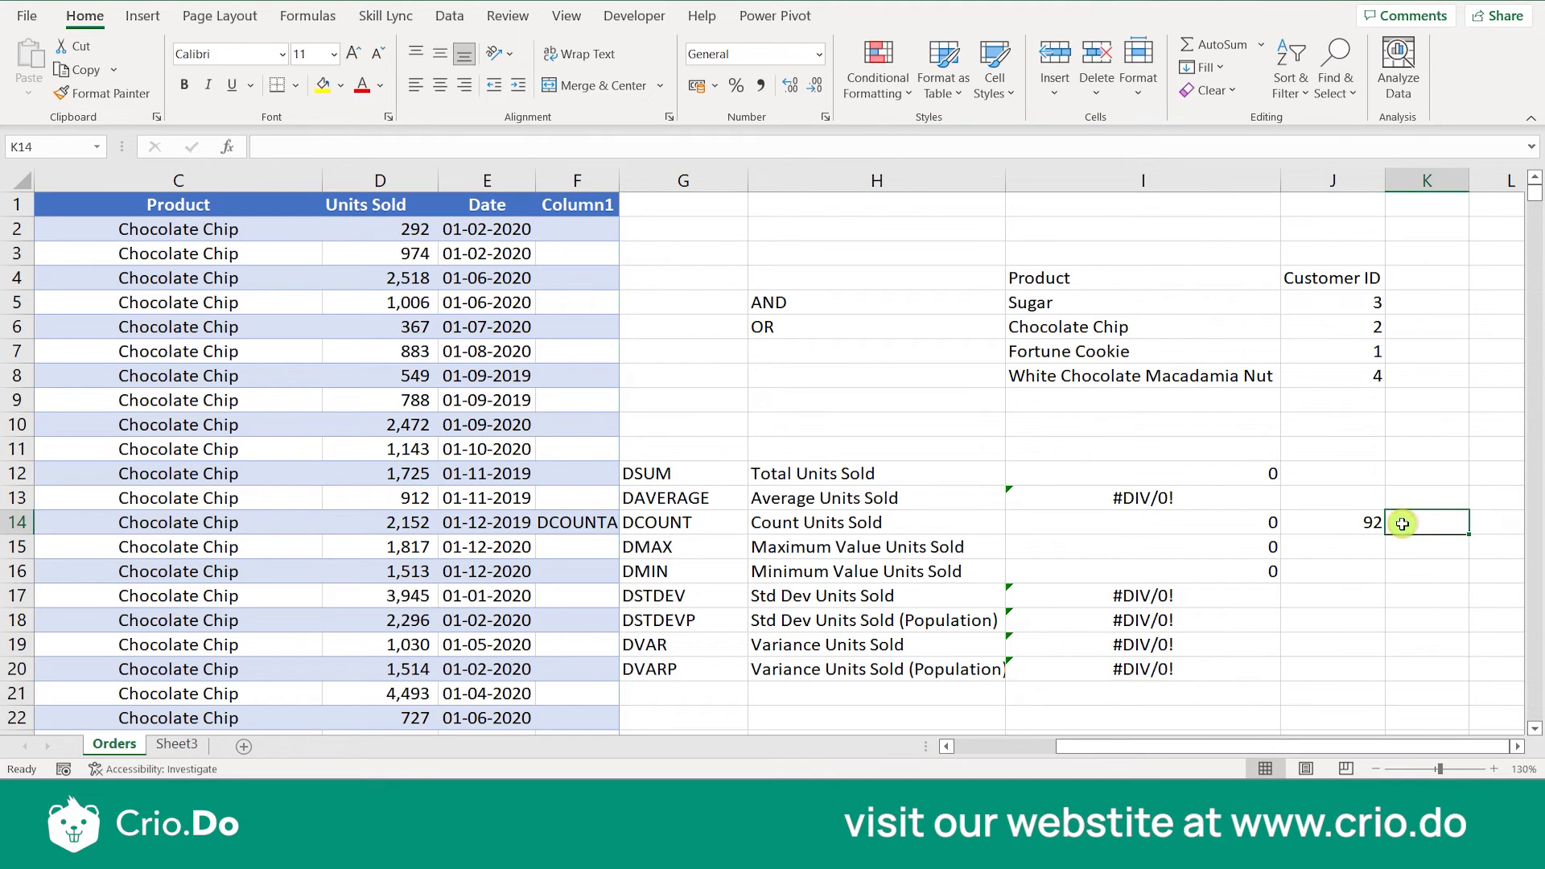
type("DCOUN")
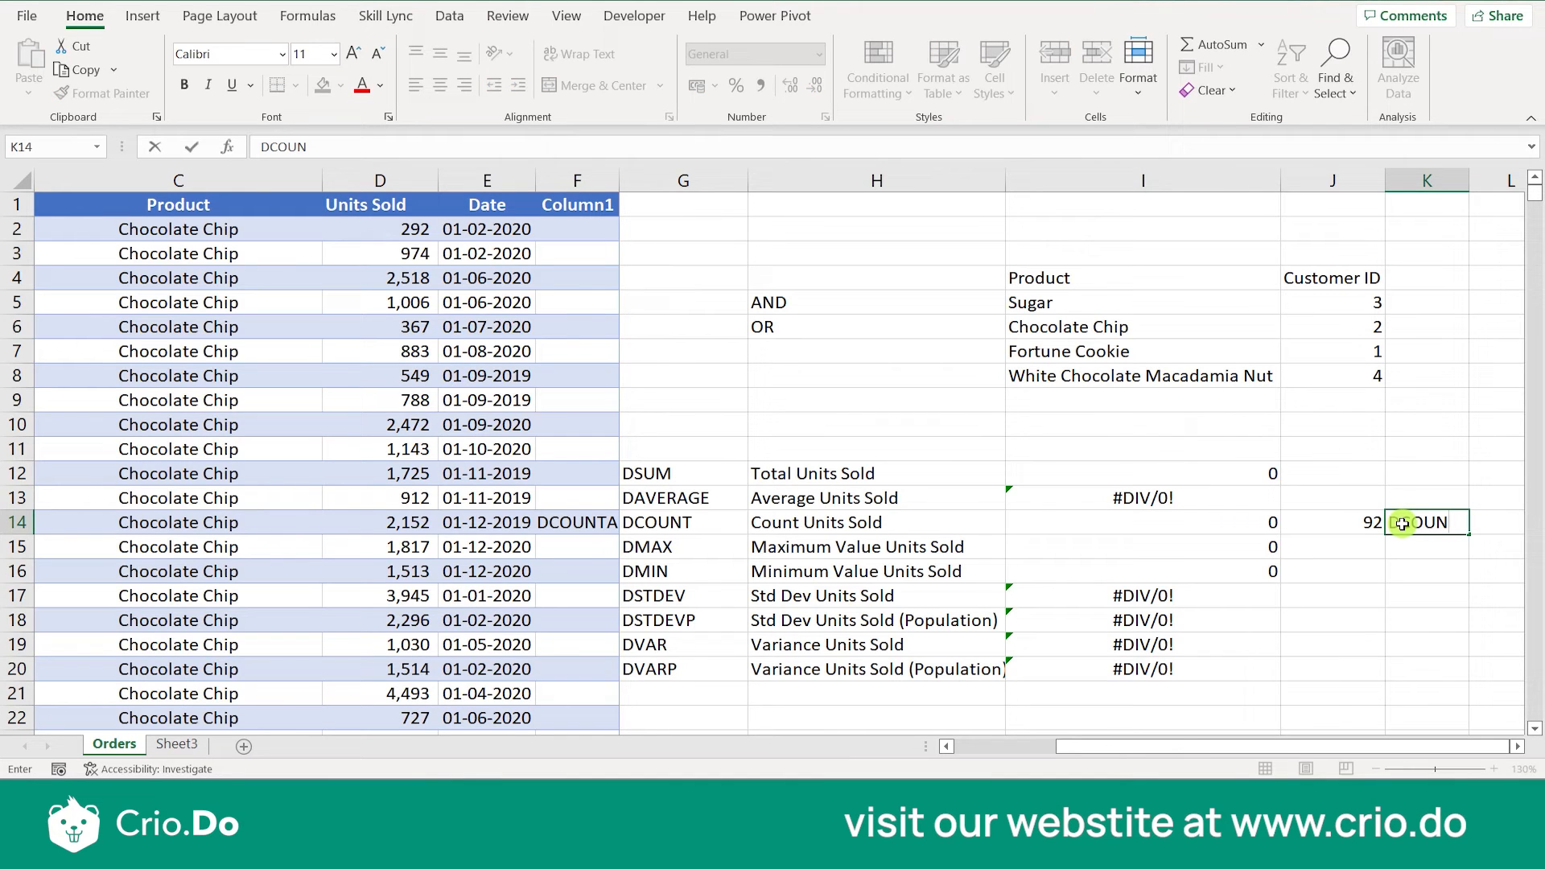
type("TA")
left_click(1391, 523)
type("=")
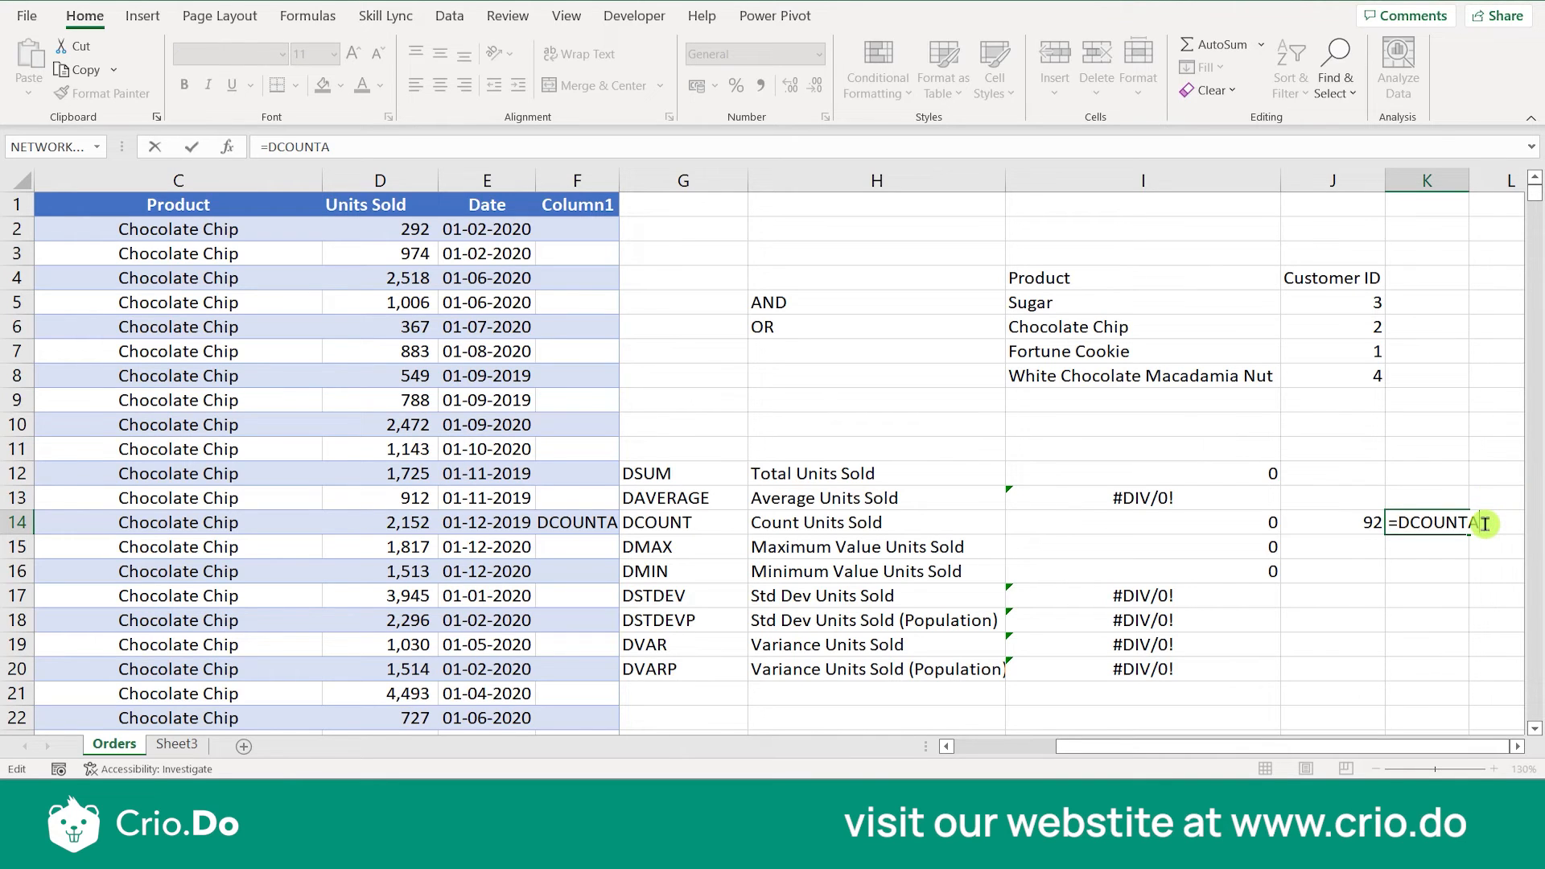
key("BackSpace")
key("BackSpace")
key("BackSpace")
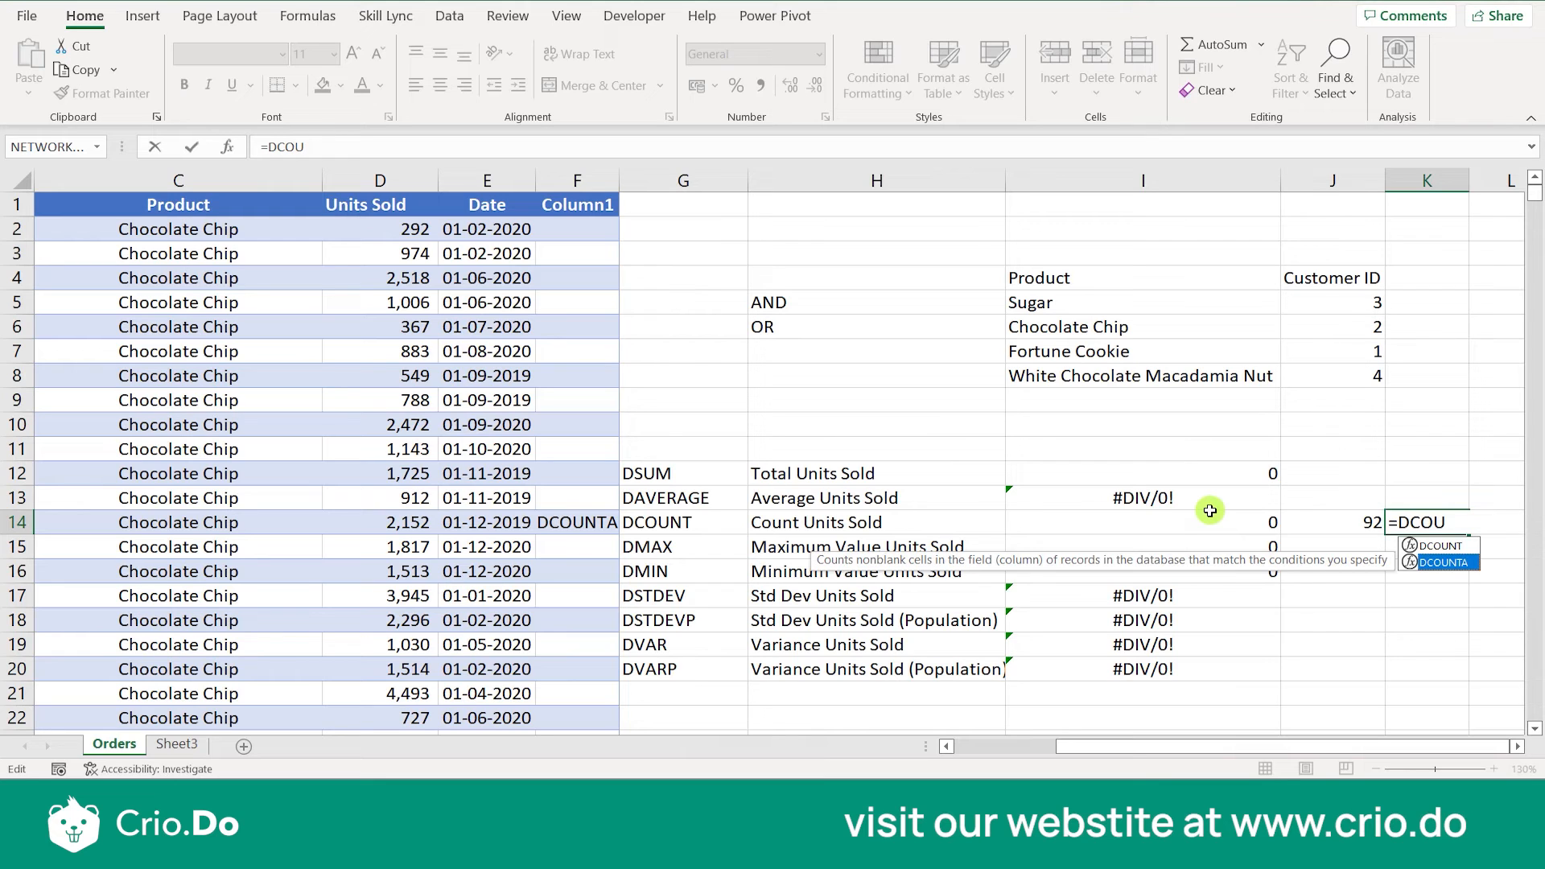
key("Escape")
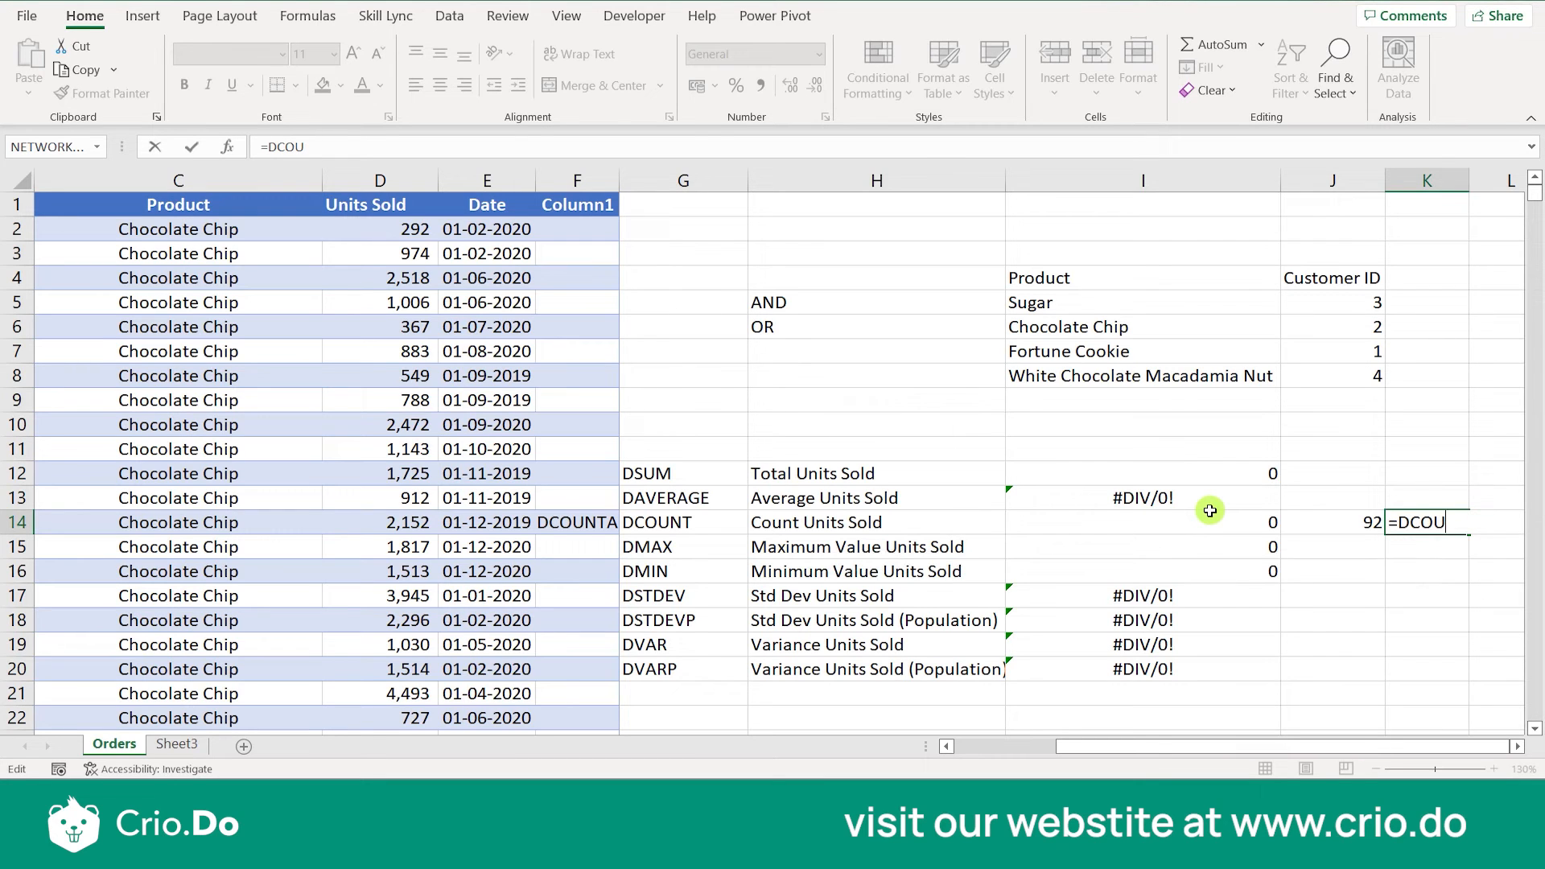
left_click(1388, 572)
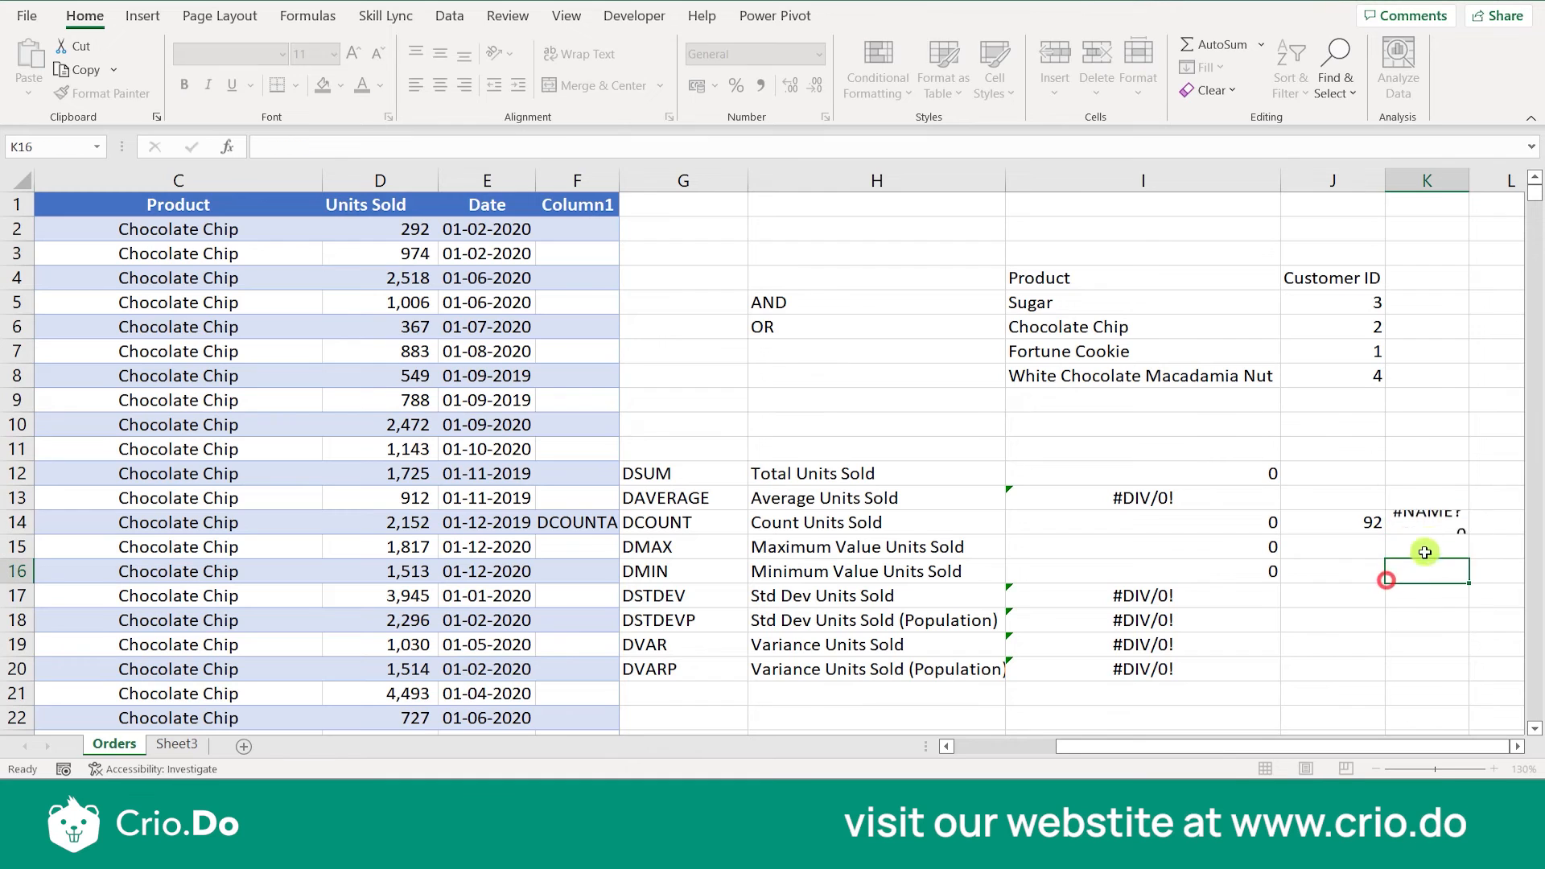
left_click(1436, 529)
key("Delete")
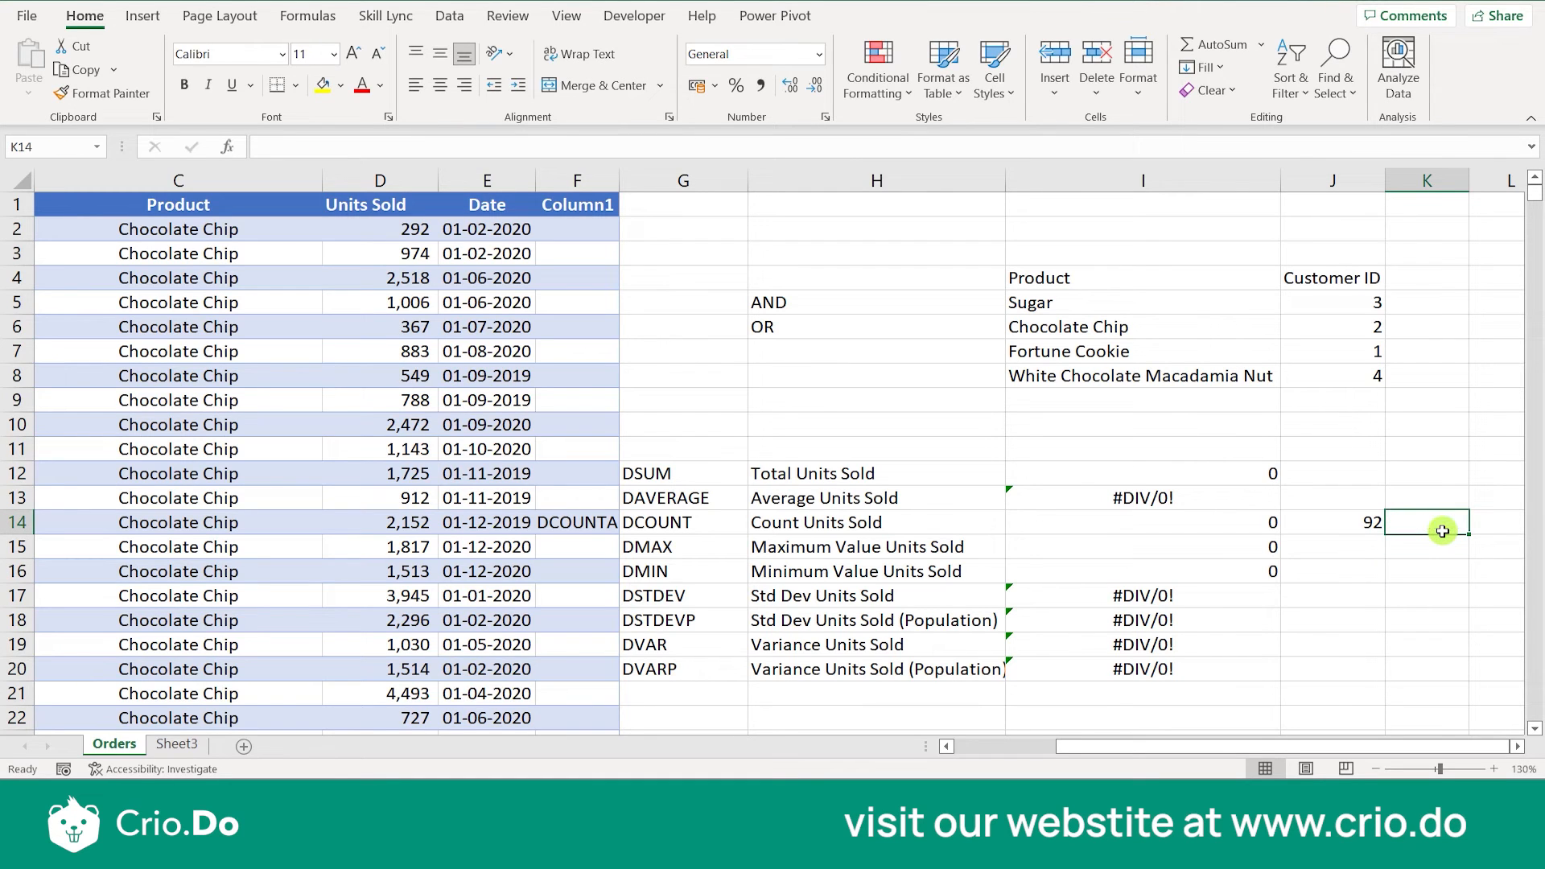
double_click(1225, 499)
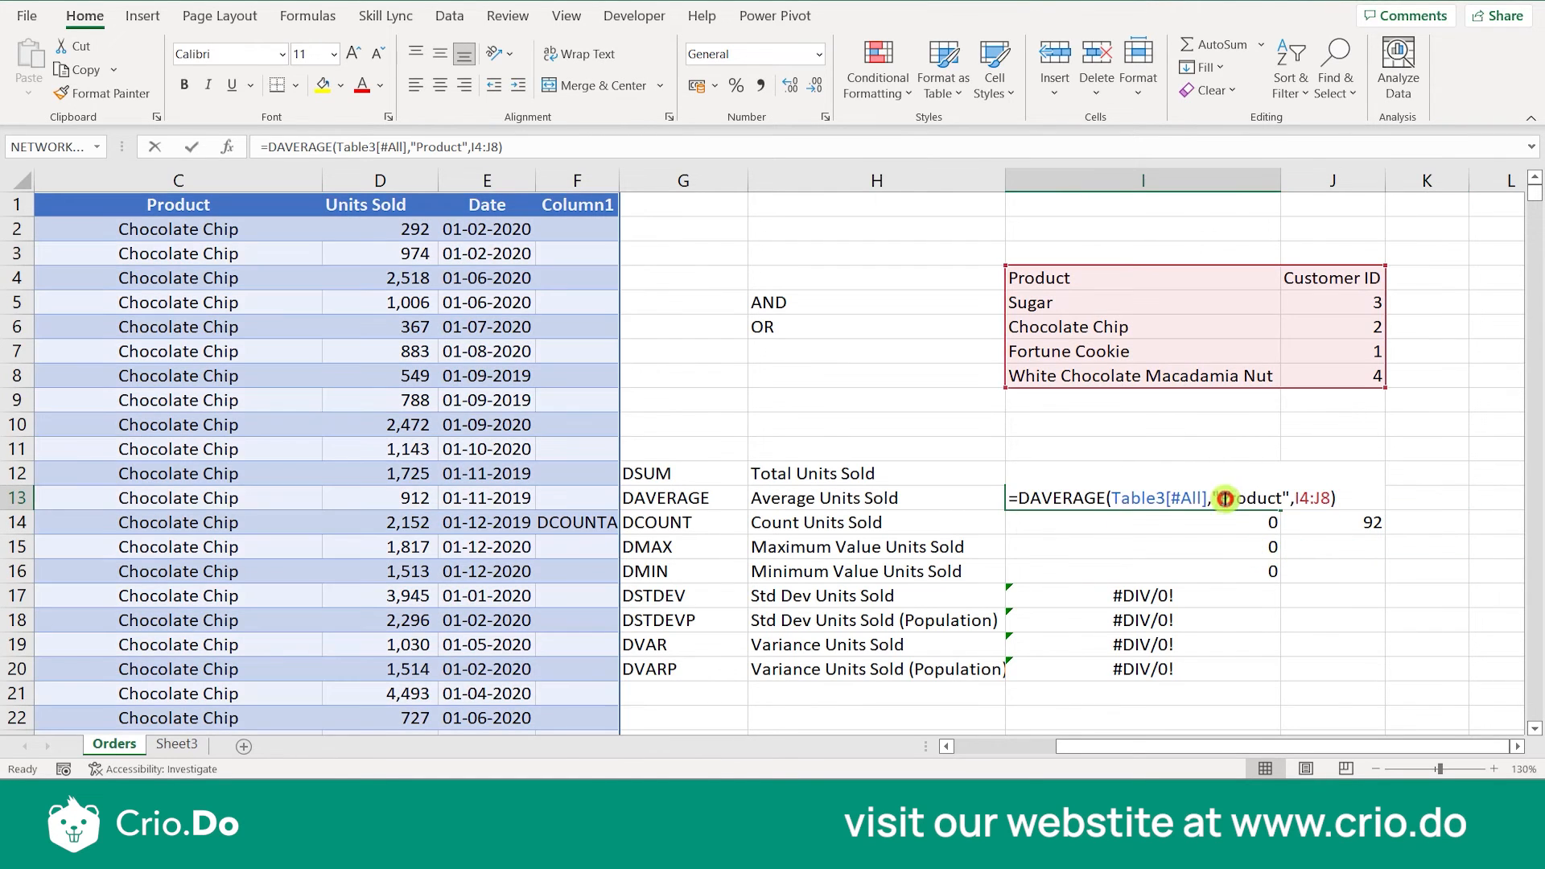
left_click(1277, 490)
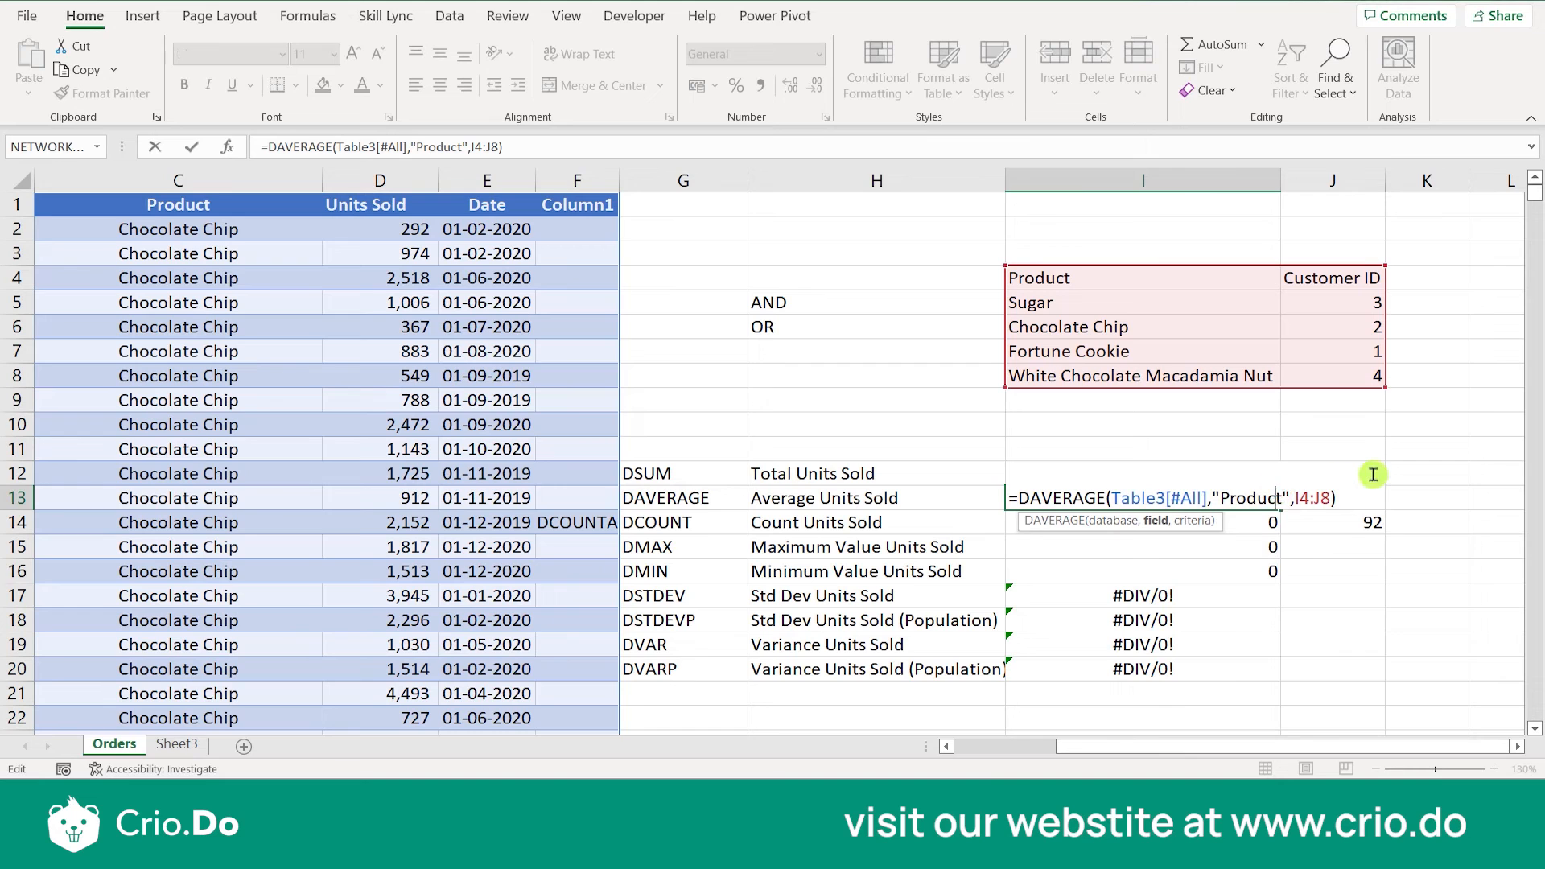
key("BackSpace")
key("BackSpace")
key("BackSpace")
key("BackSpace")
key("BackSpace")
key("BackSpace")
key("BackSpace")
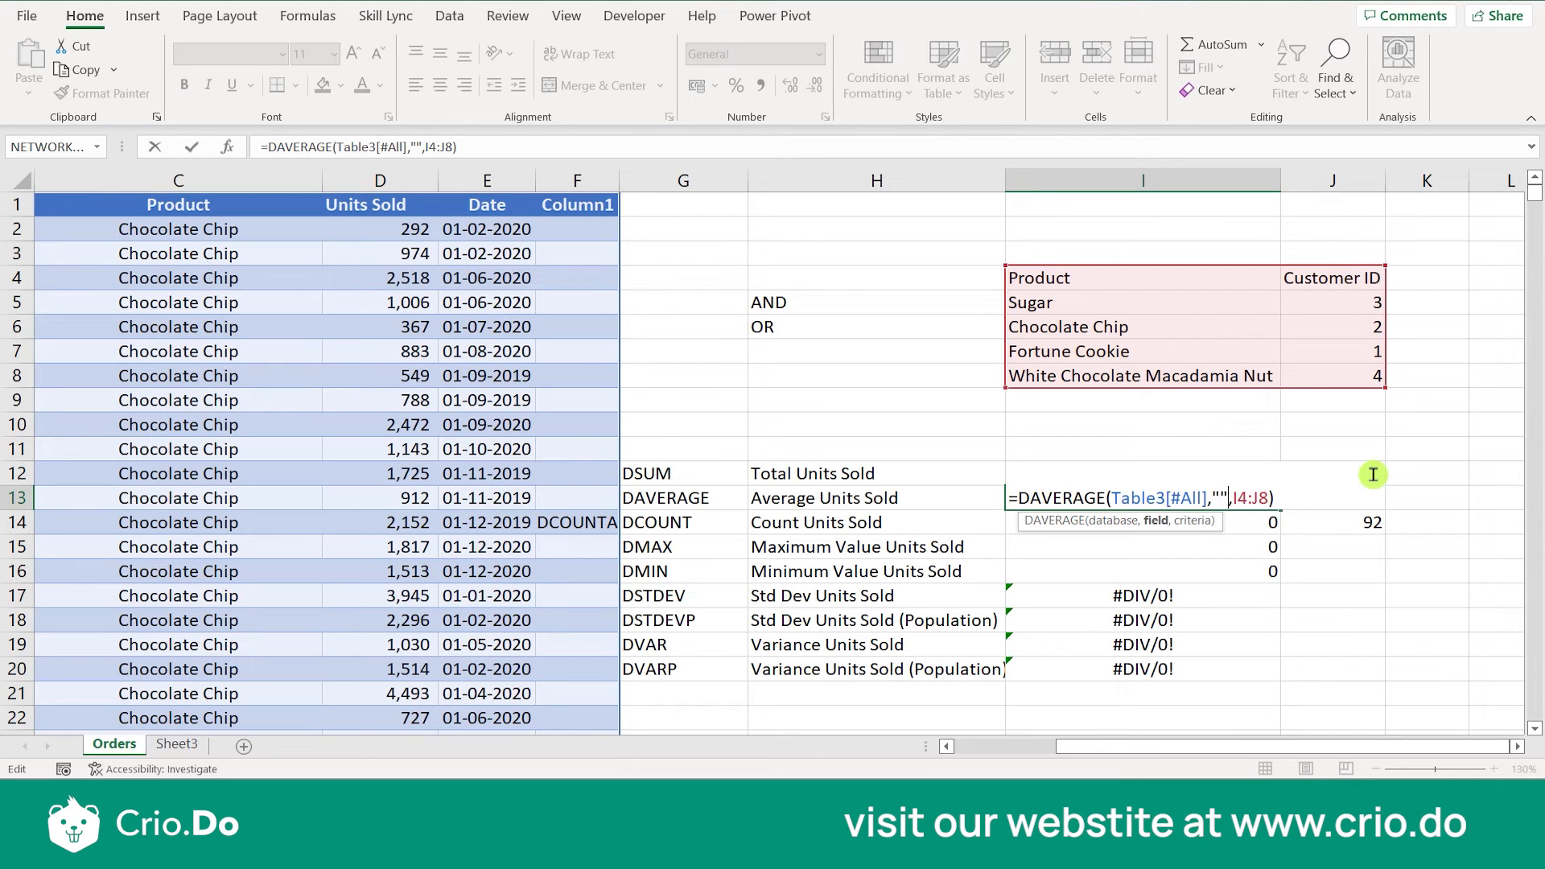
key("Escape")
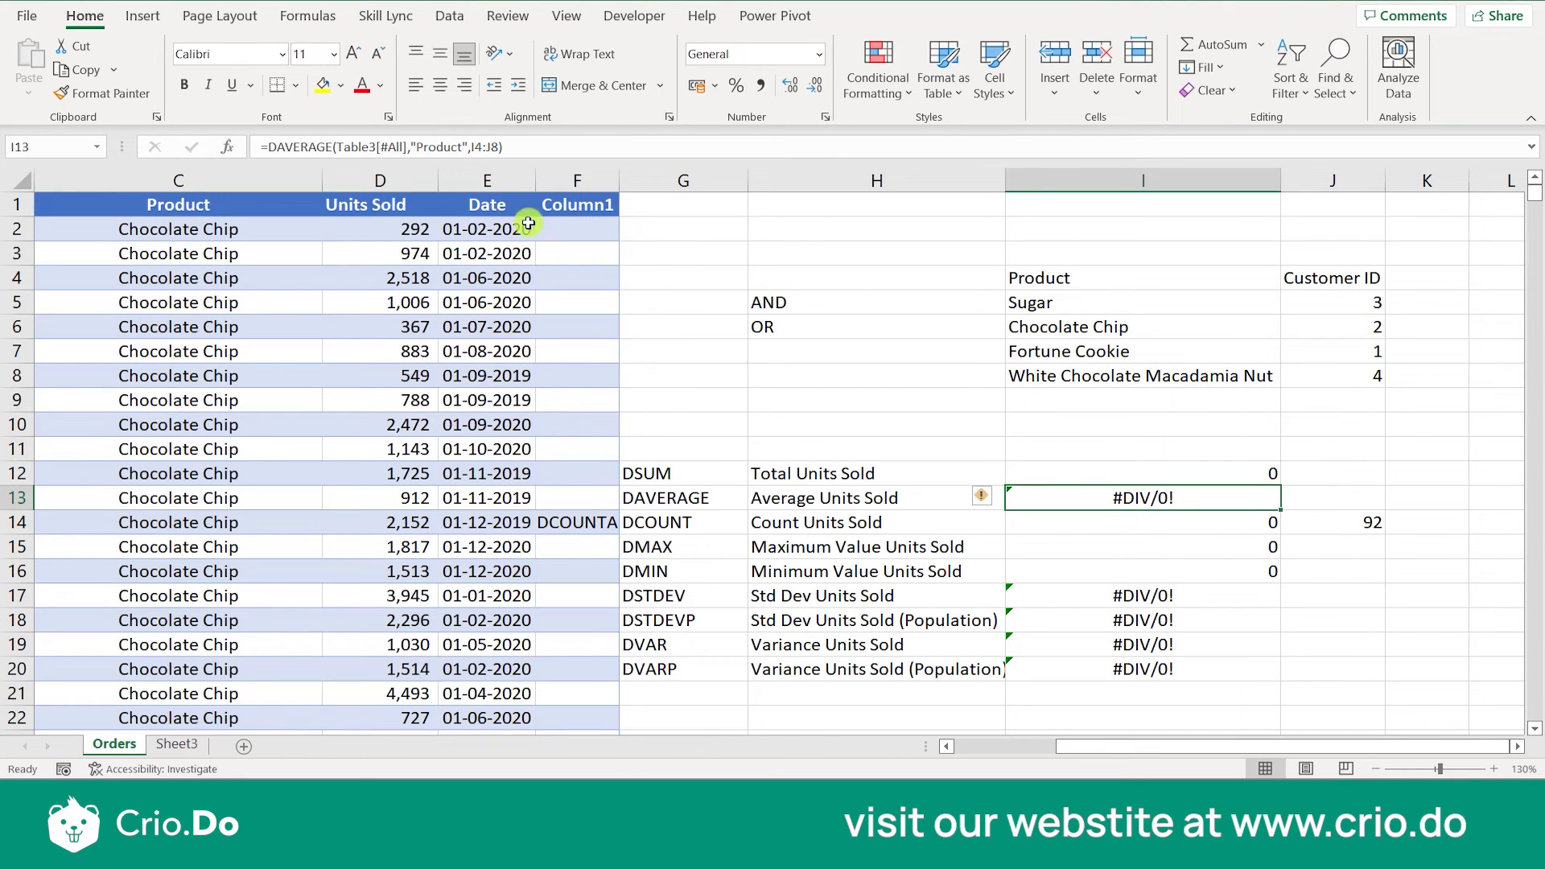
- Go along the orders table's header row from Date to the Customer ID header in A1 to view the available fields
left_click(504, 196)
left_click(508, 205)
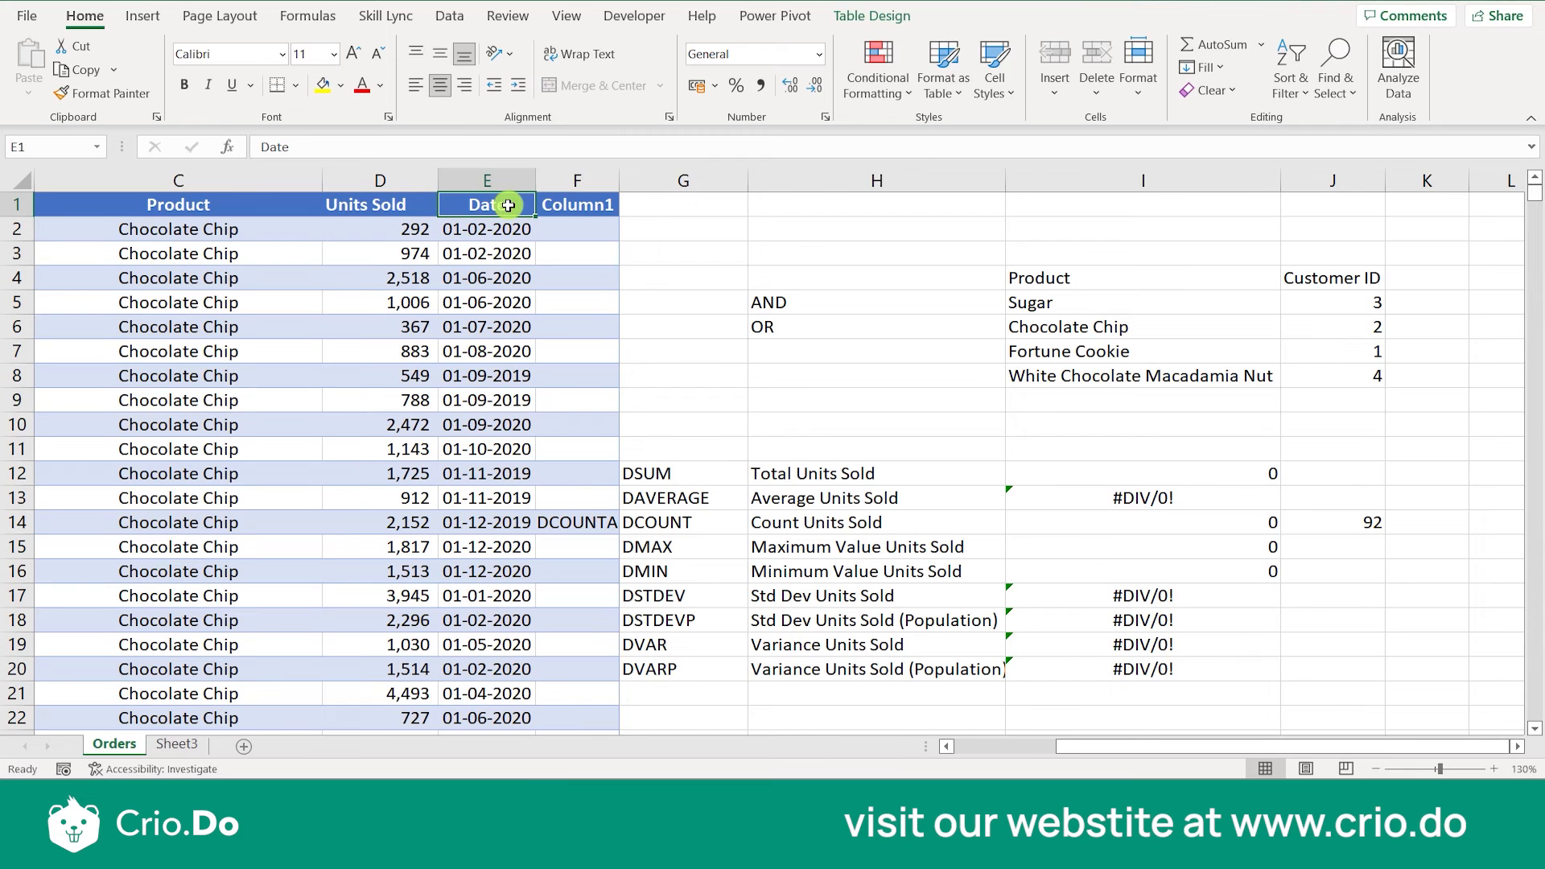
key("Left")
key("Left")
key("Left")
key("Left")
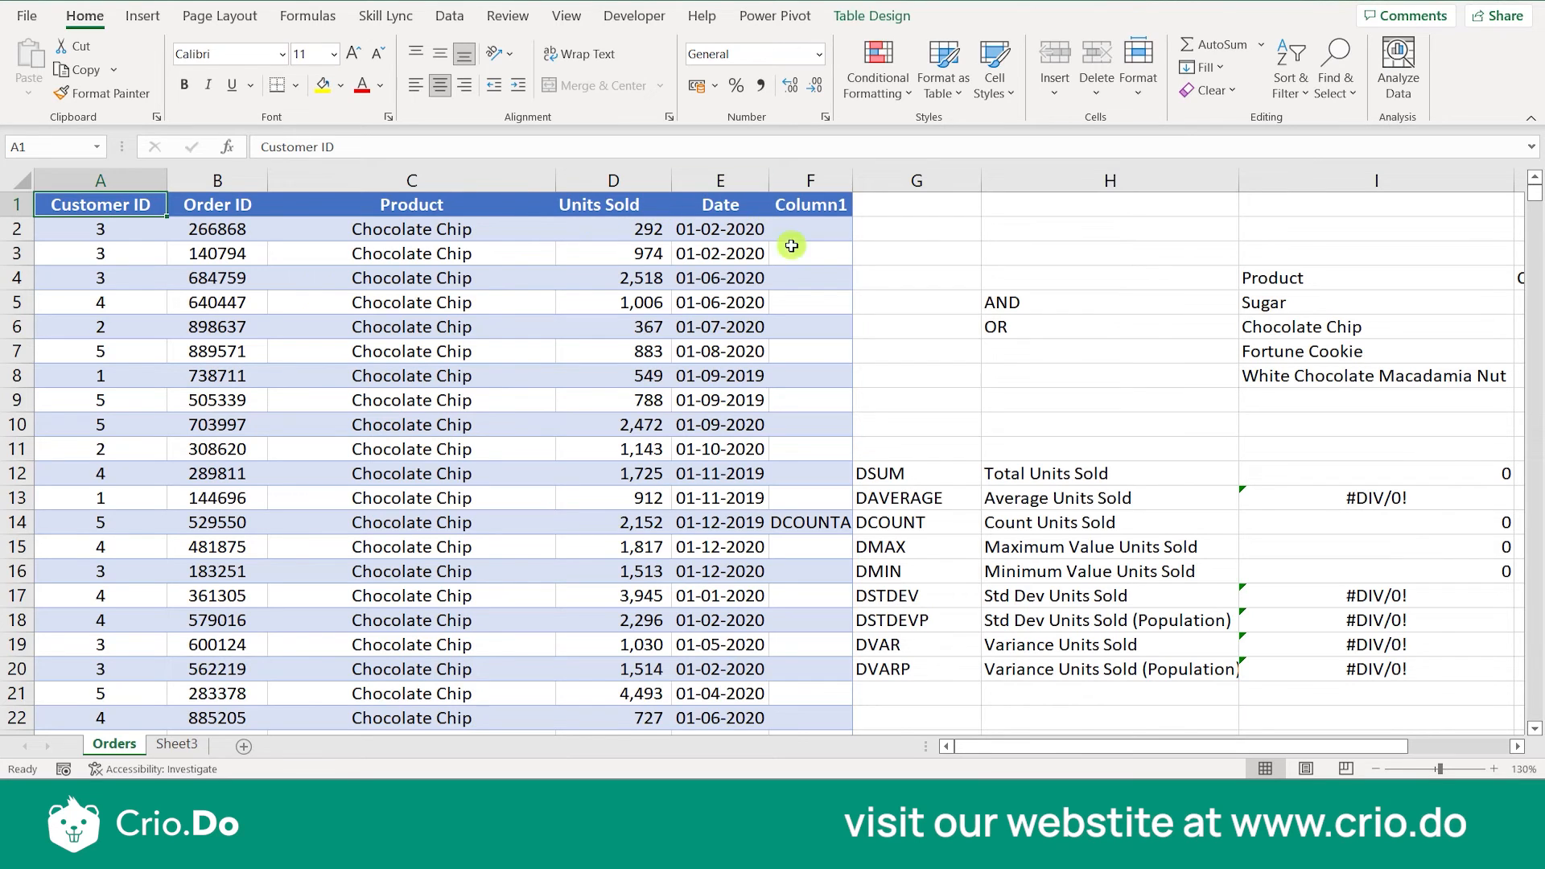
- Set the field argument of the DSUM formula in I12 to 5 and check the edited cell
left_click(810, 277)
key("Right")
key("Right")
key("Right")
key("Right")
key("Right")
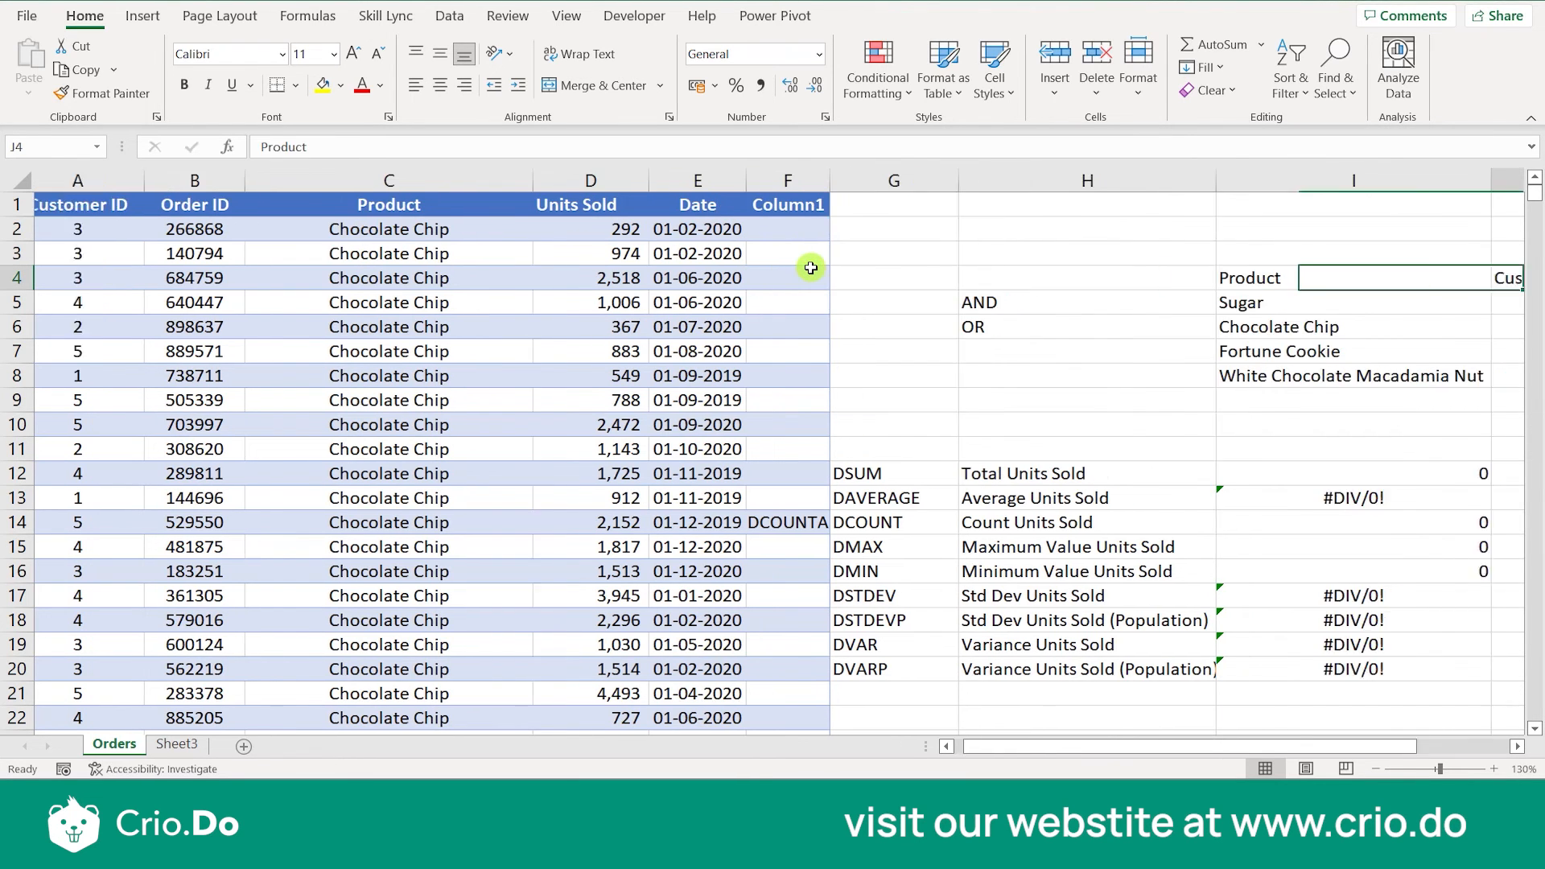
double_click(1088, 471)
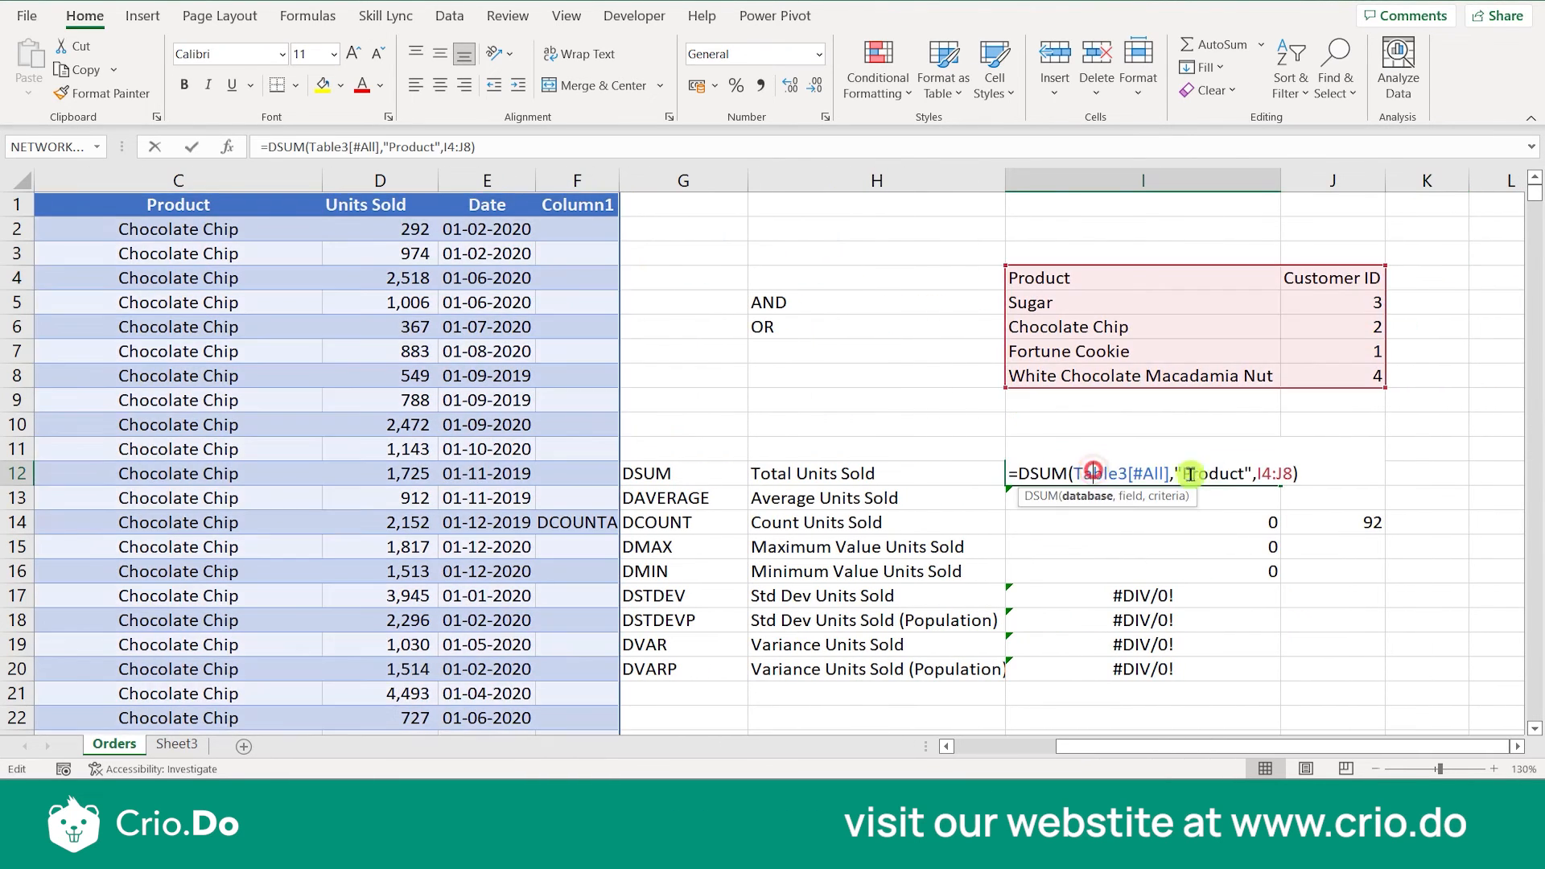
left_click(1252, 473)
key("BackSpace")
key("BackSpace")
key("BackSpace")
key("BackSpace")
key("BackSpace")
key("BackSpace")
key("BackSpace")
key("BackSpace")
key("BackSpace")
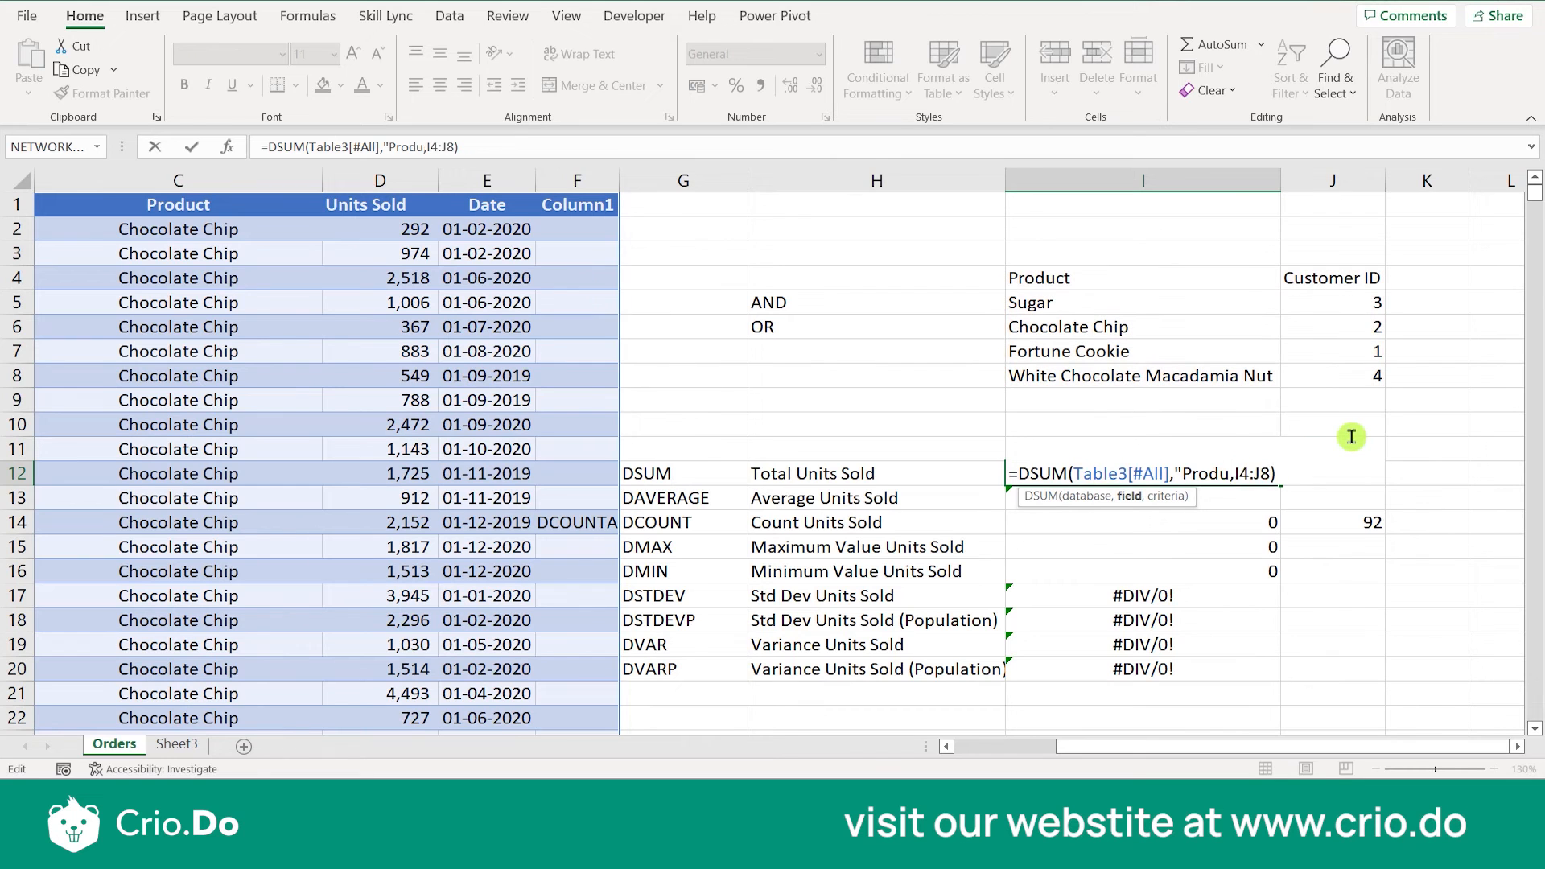
key("Return")
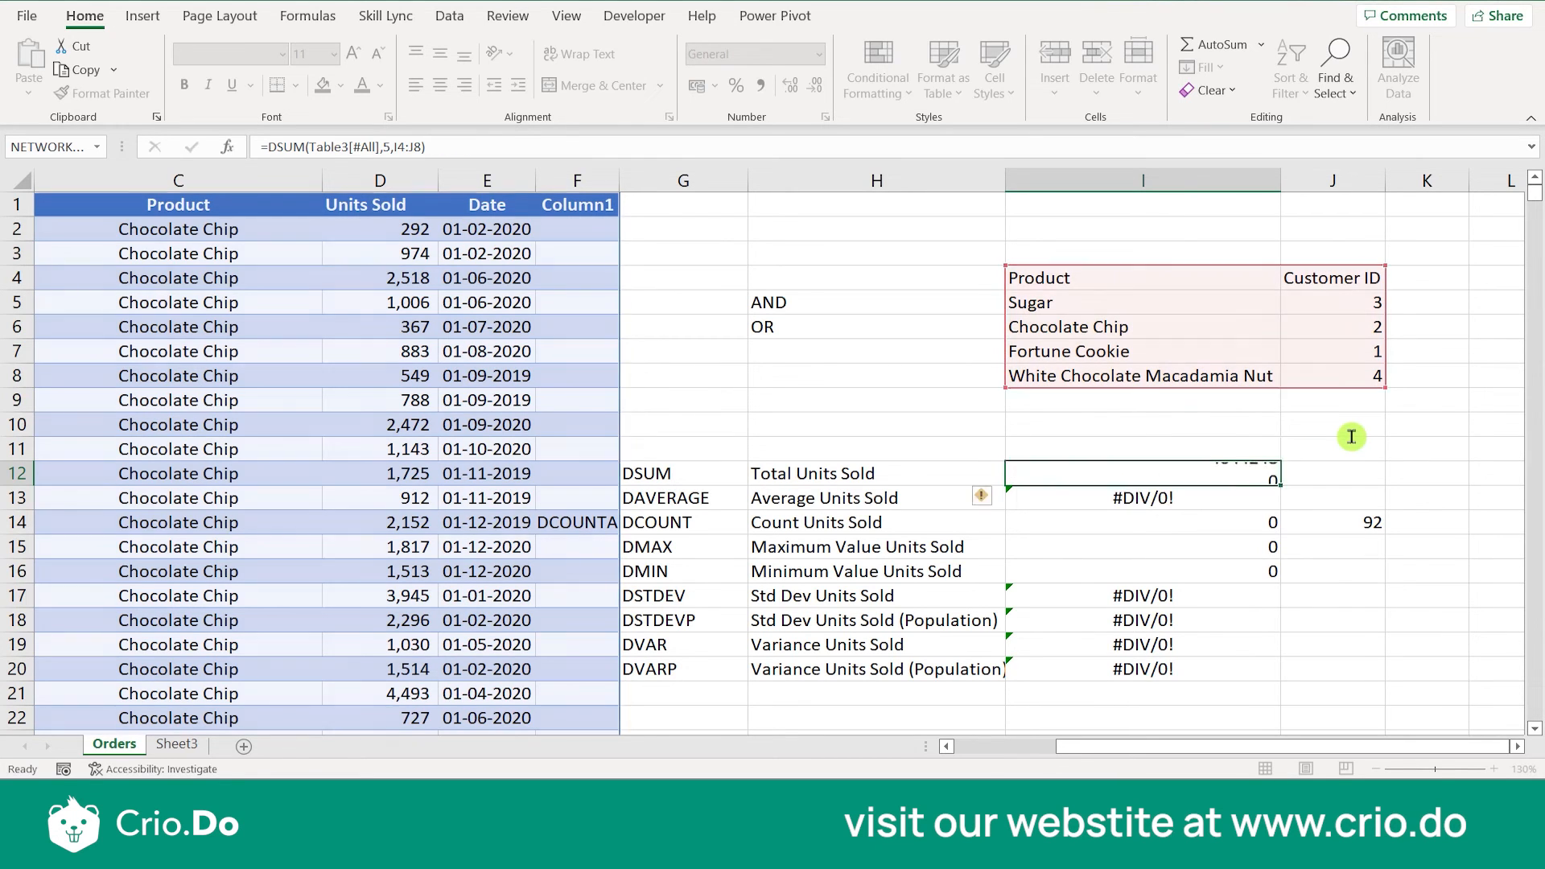
left_click(1270, 473)
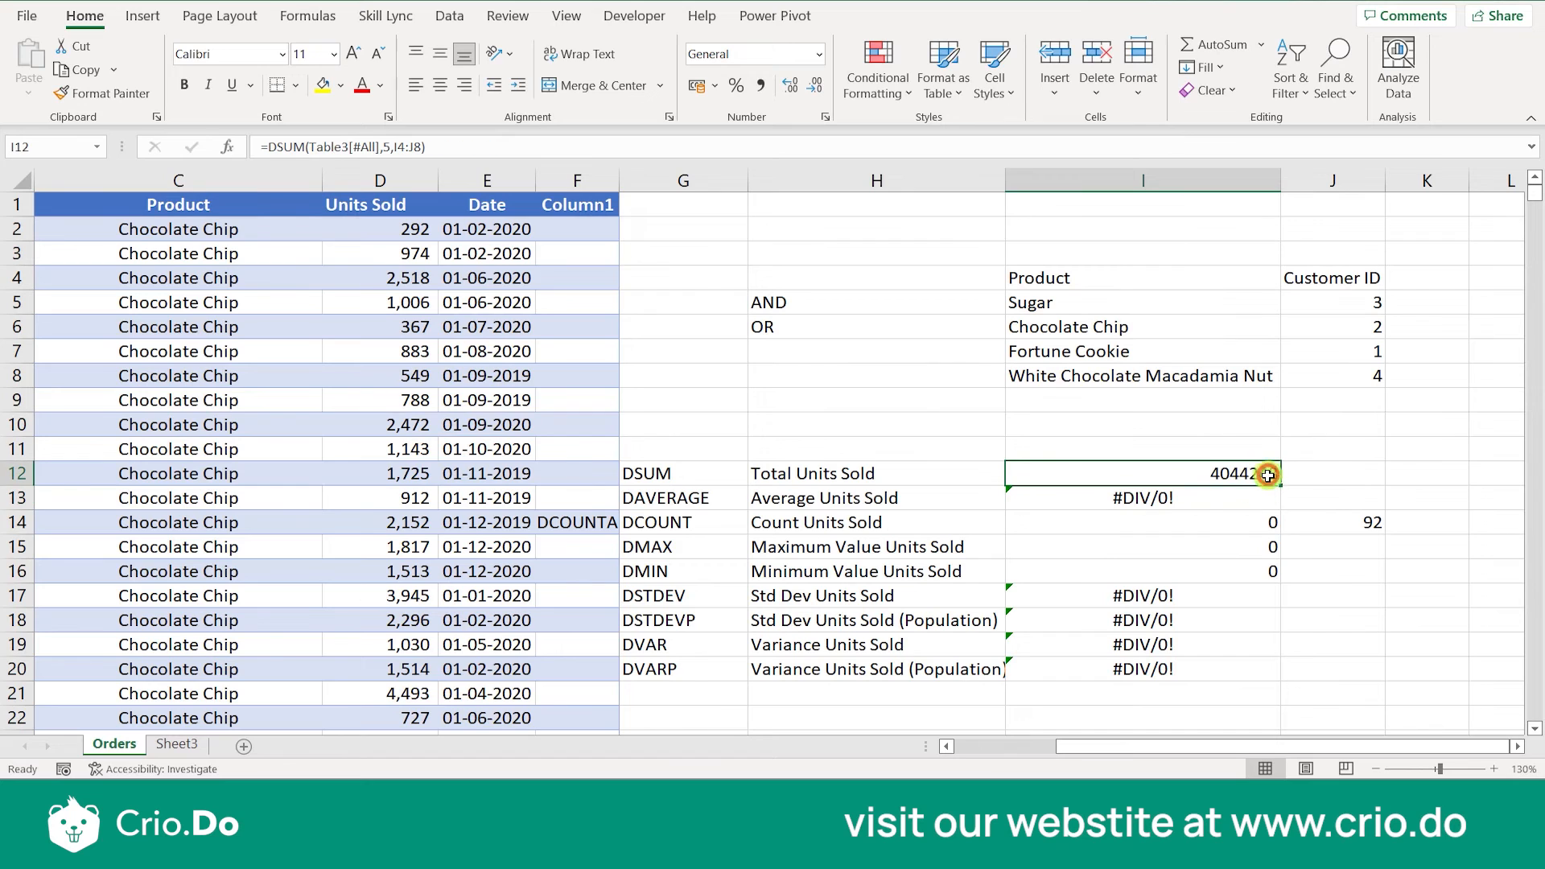
- Format the DSUM result in I12 as a date of type *14-03-2012
left_click(1215, 507)
key("ctrl+Down")
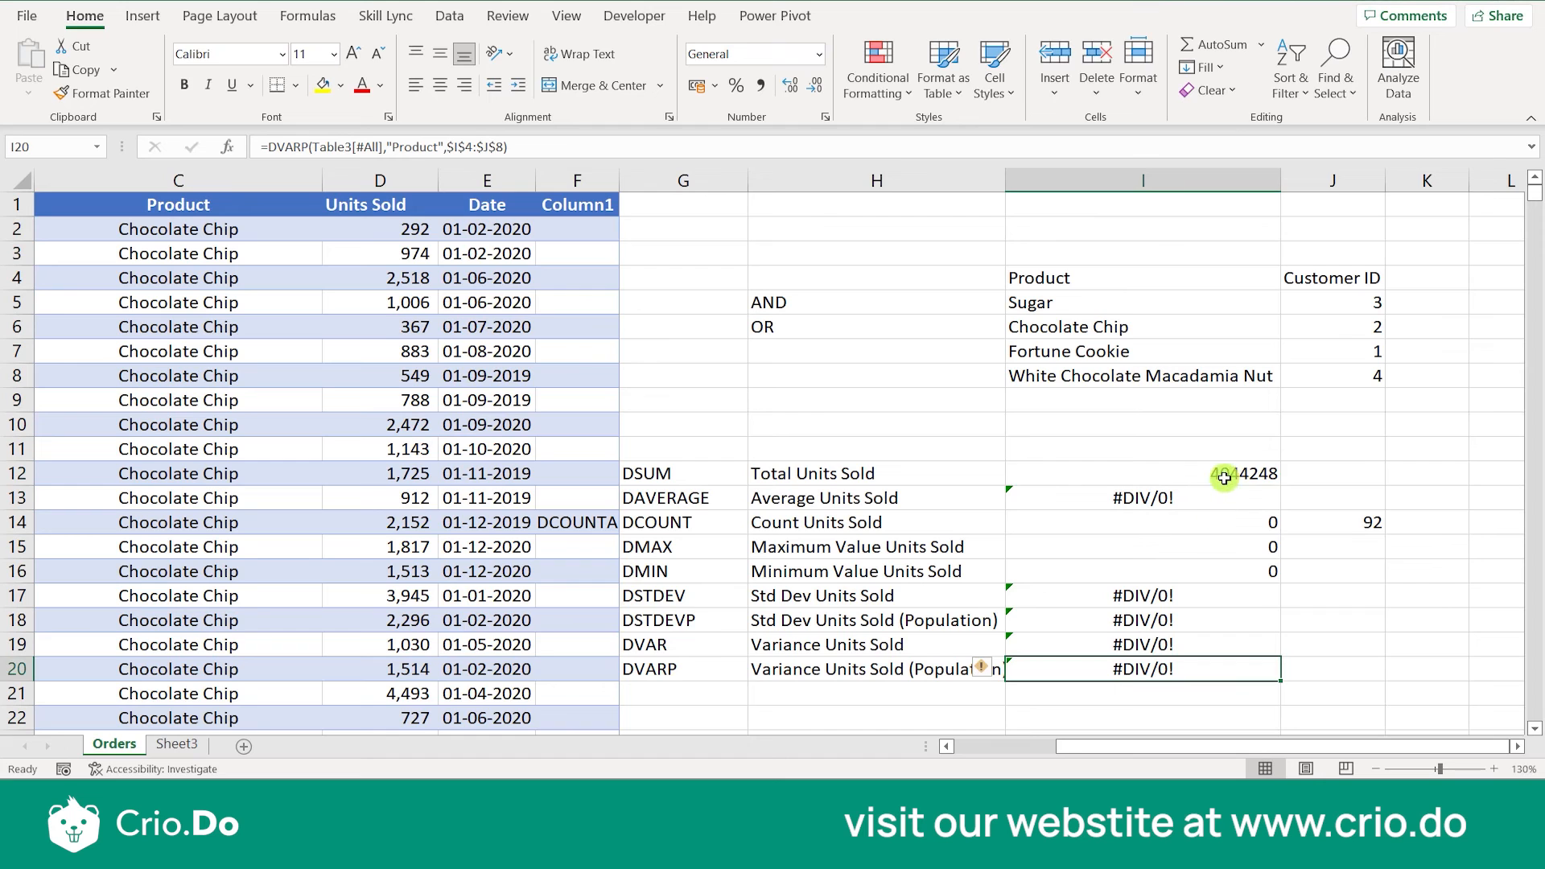
left_click(1224, 477)
right_click(1224, 478)
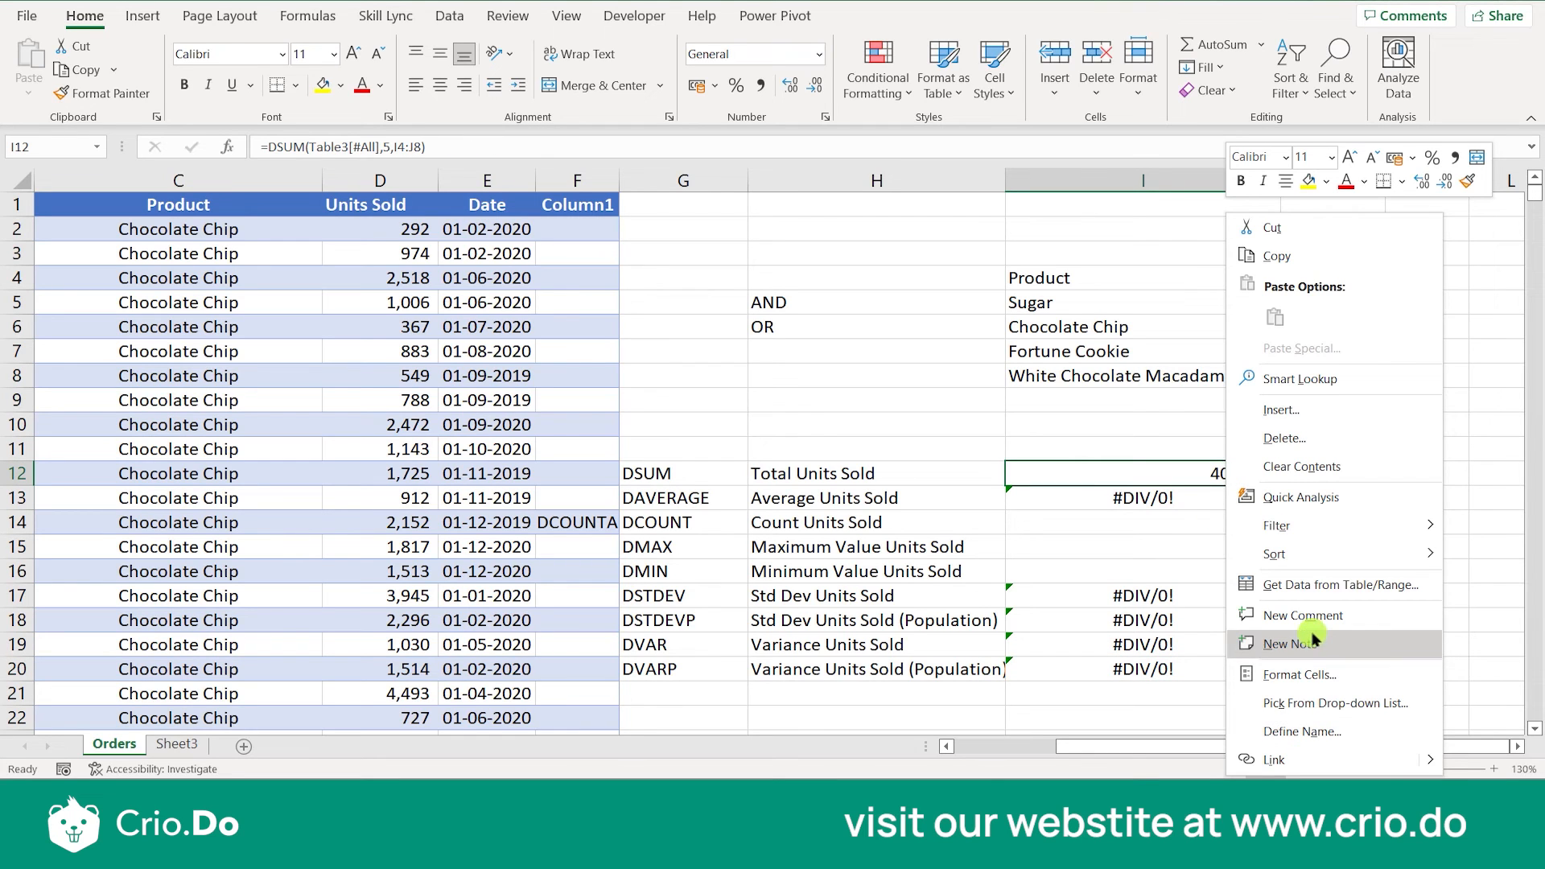
left_click(1299, 670)
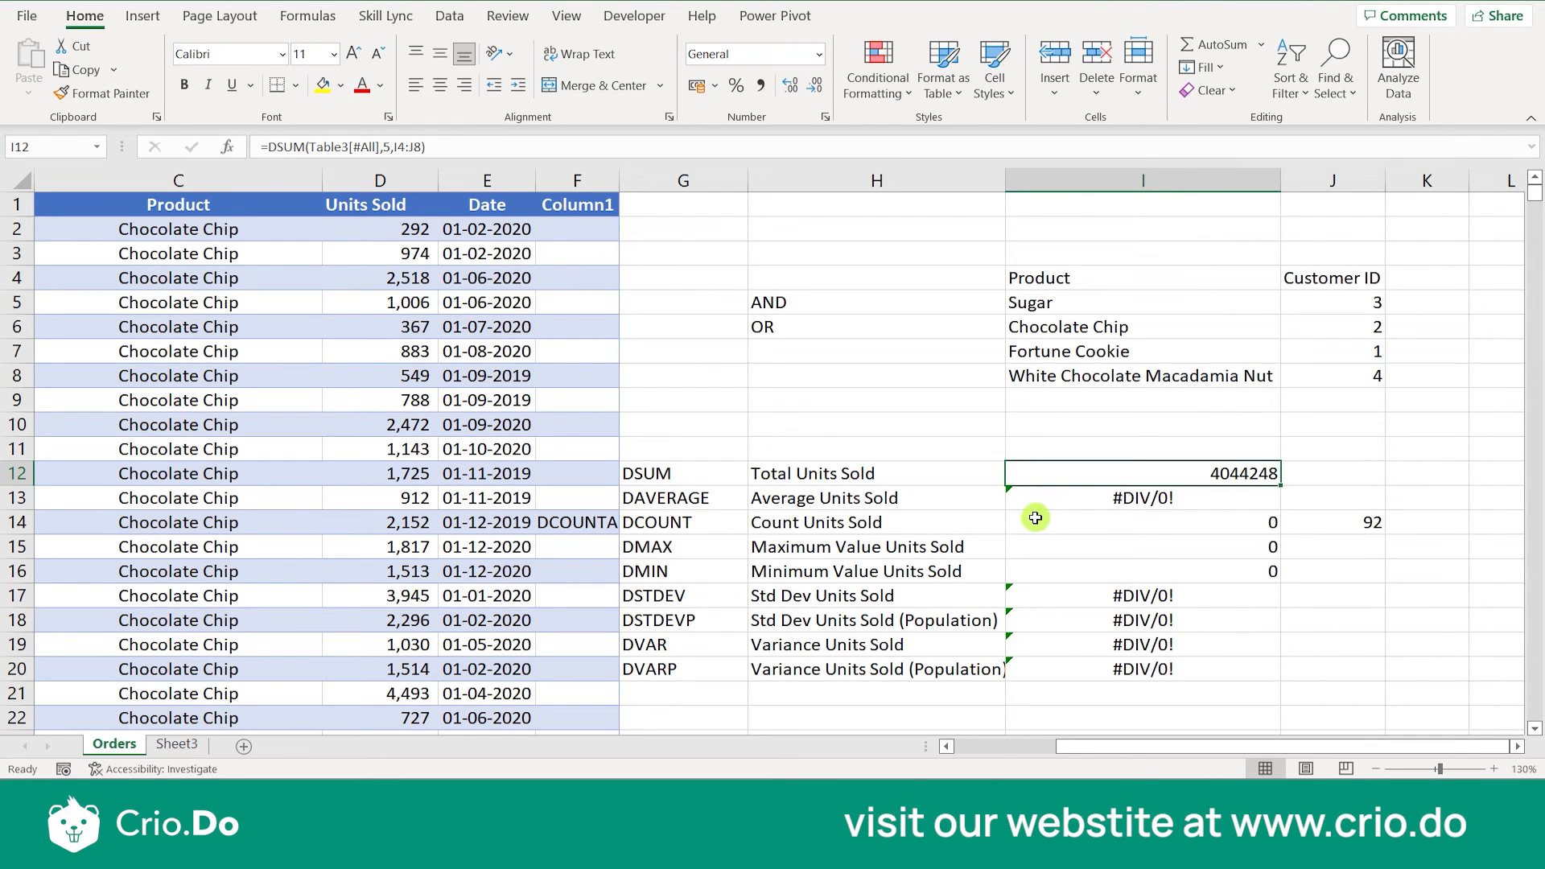
left_click(1078, 424)
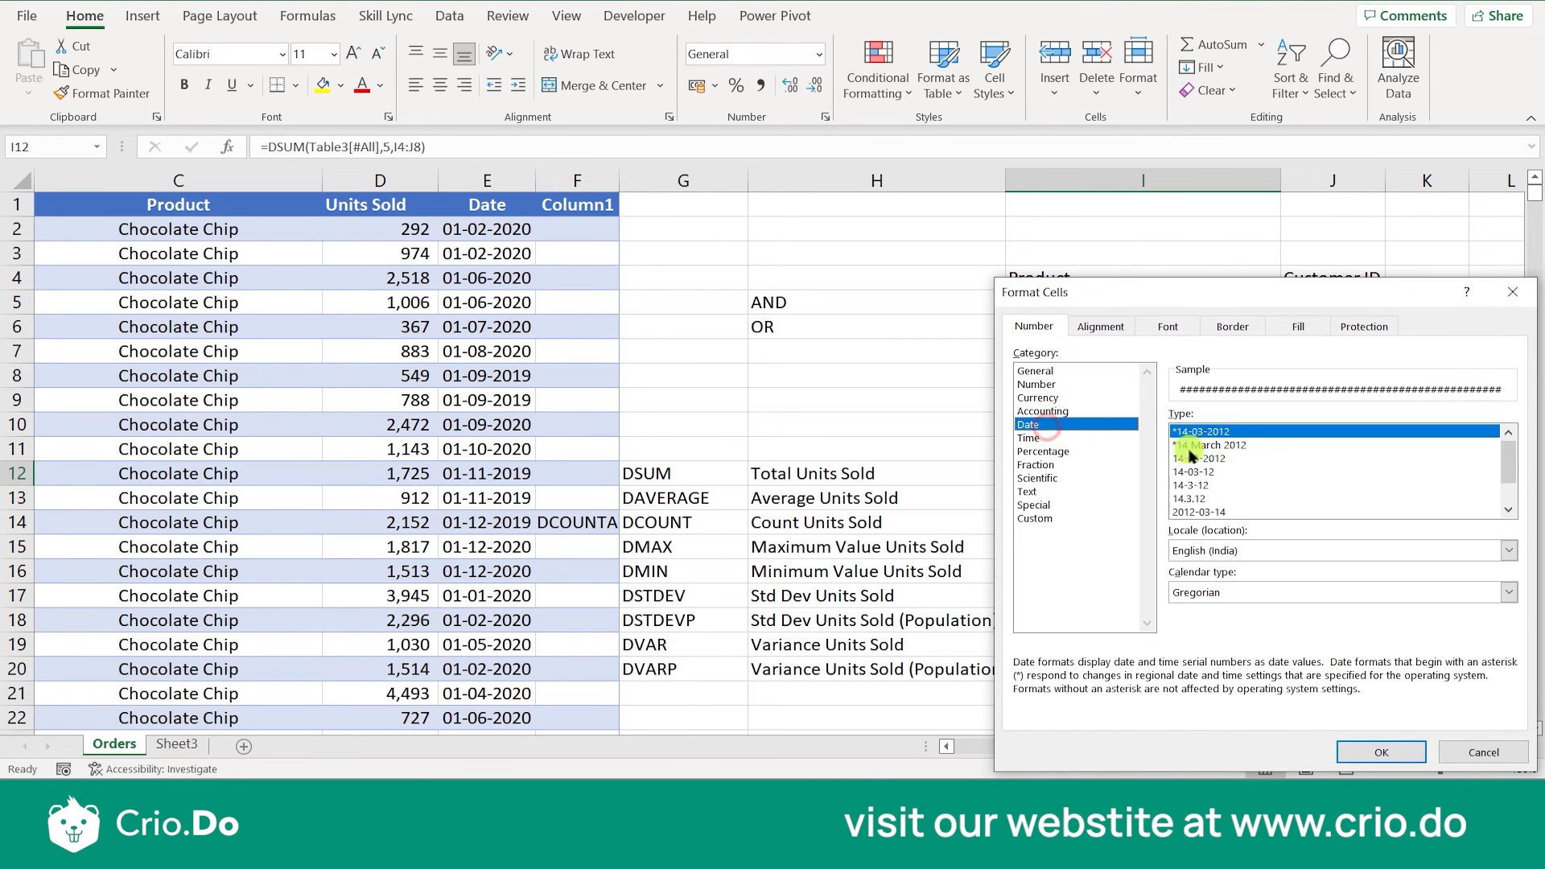
left_click(1388, 753)
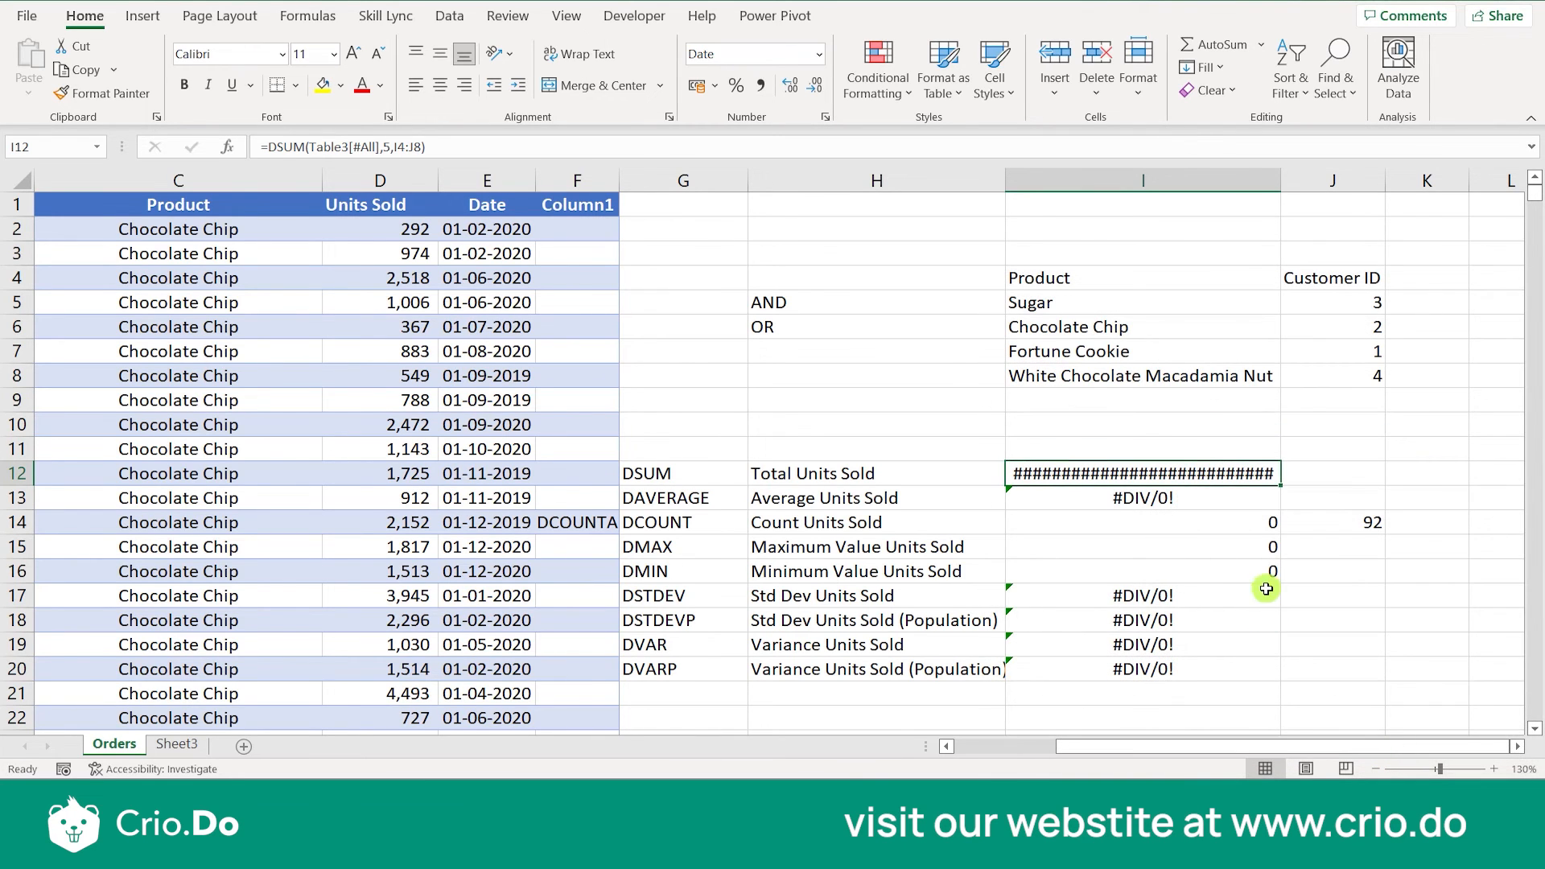
- Change the date format of I12 to the type 14-3-12
right_click(1204, 472)
left_click(1268, 678)
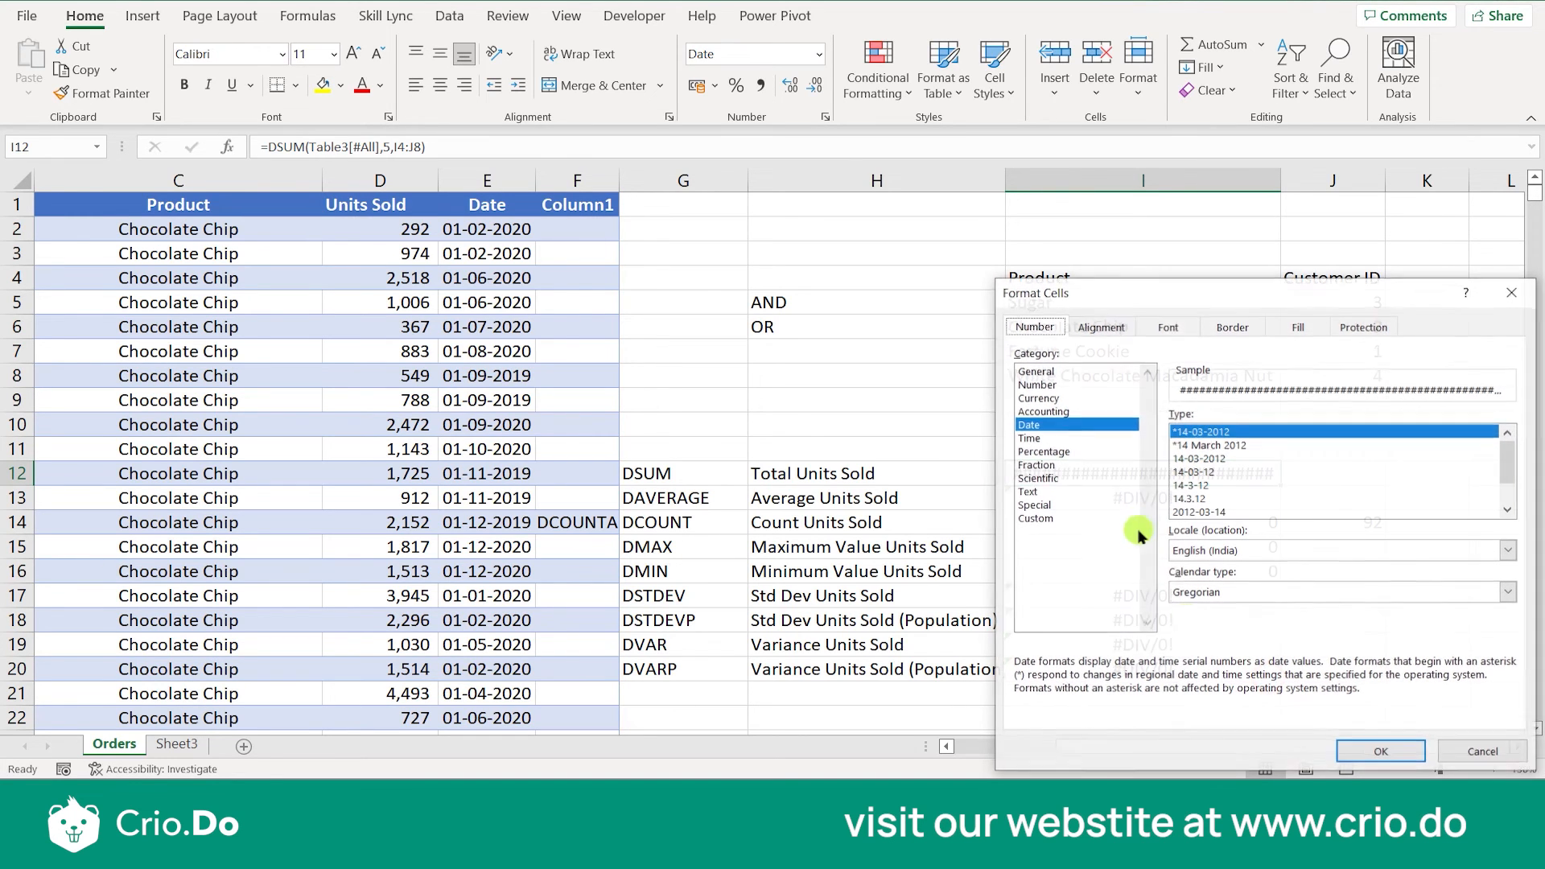
left_click(1200, 488)
left_click(1375, 752)
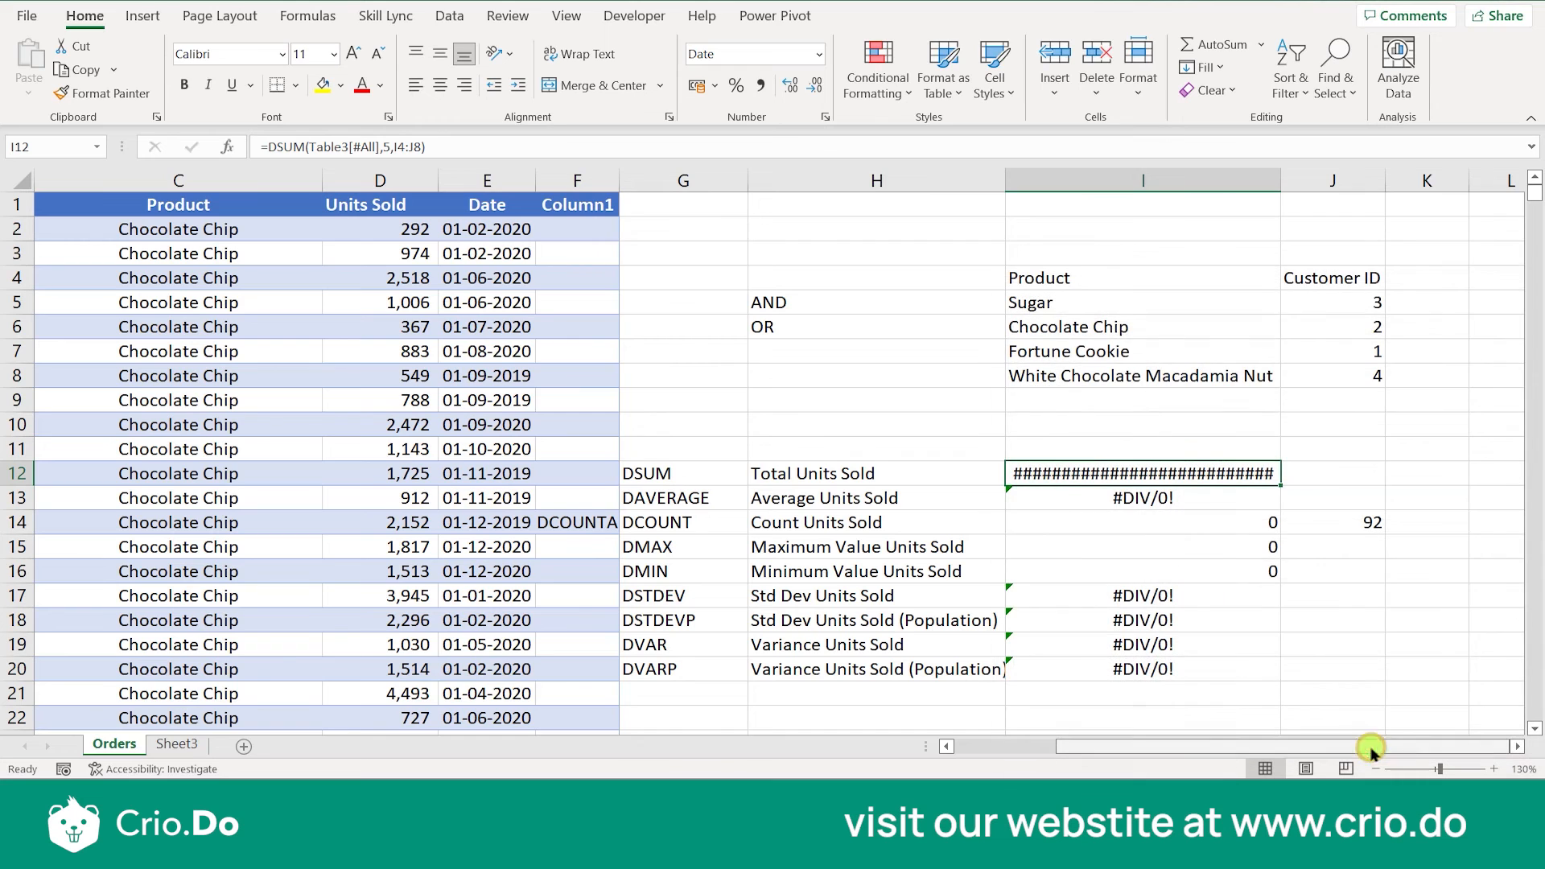
- Widen column I and inspect the DSUM formula in I12 without changing it
left_click_drag(1287, 171, 1401, 178)
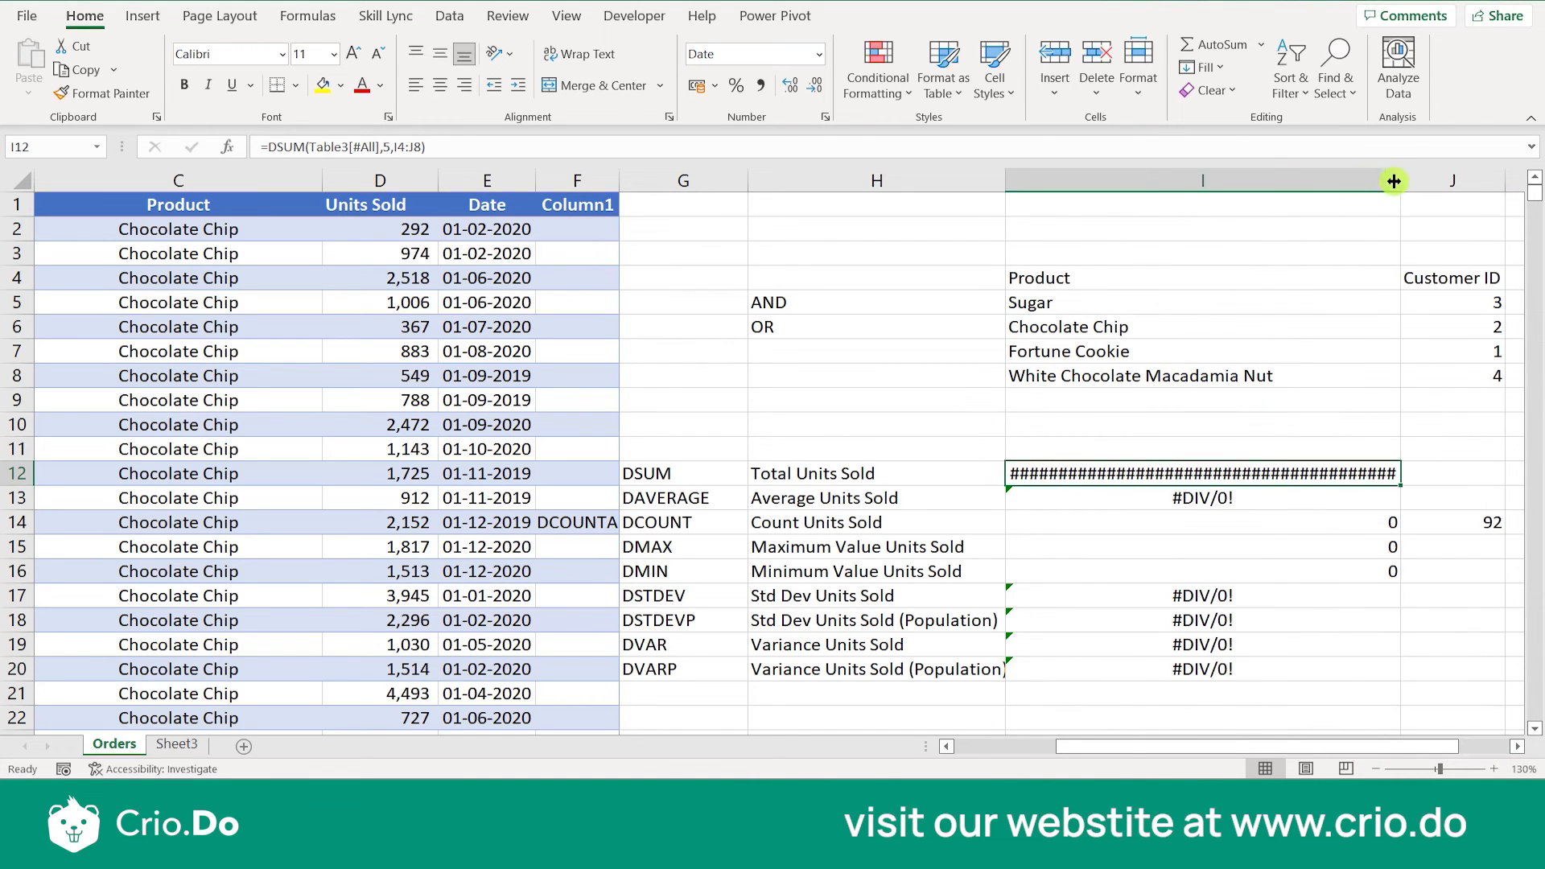
double_click(1134, 469)
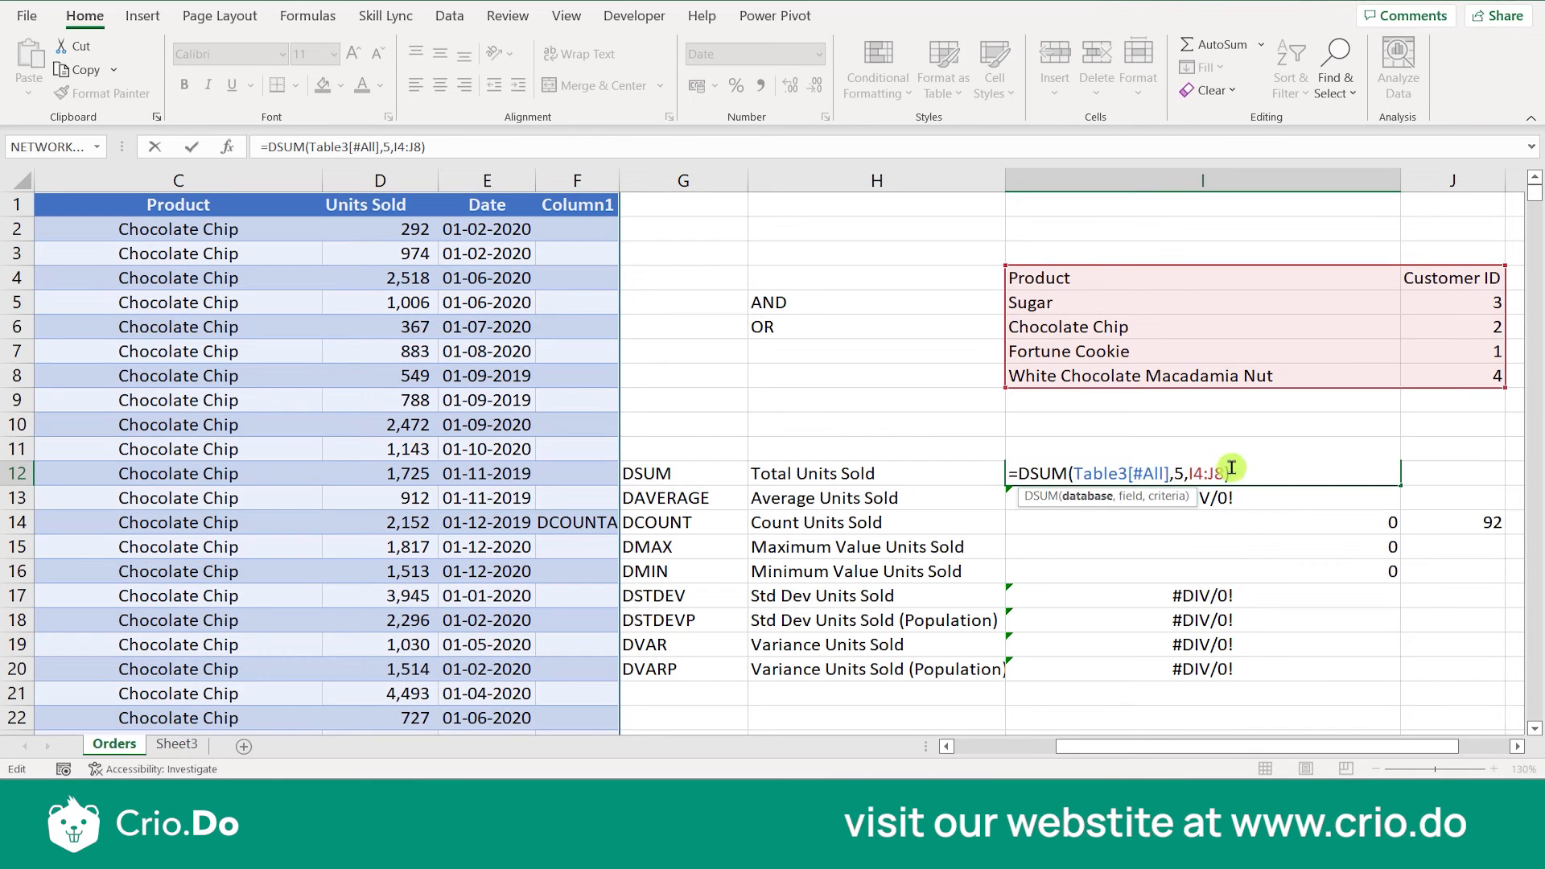
key("Escape")
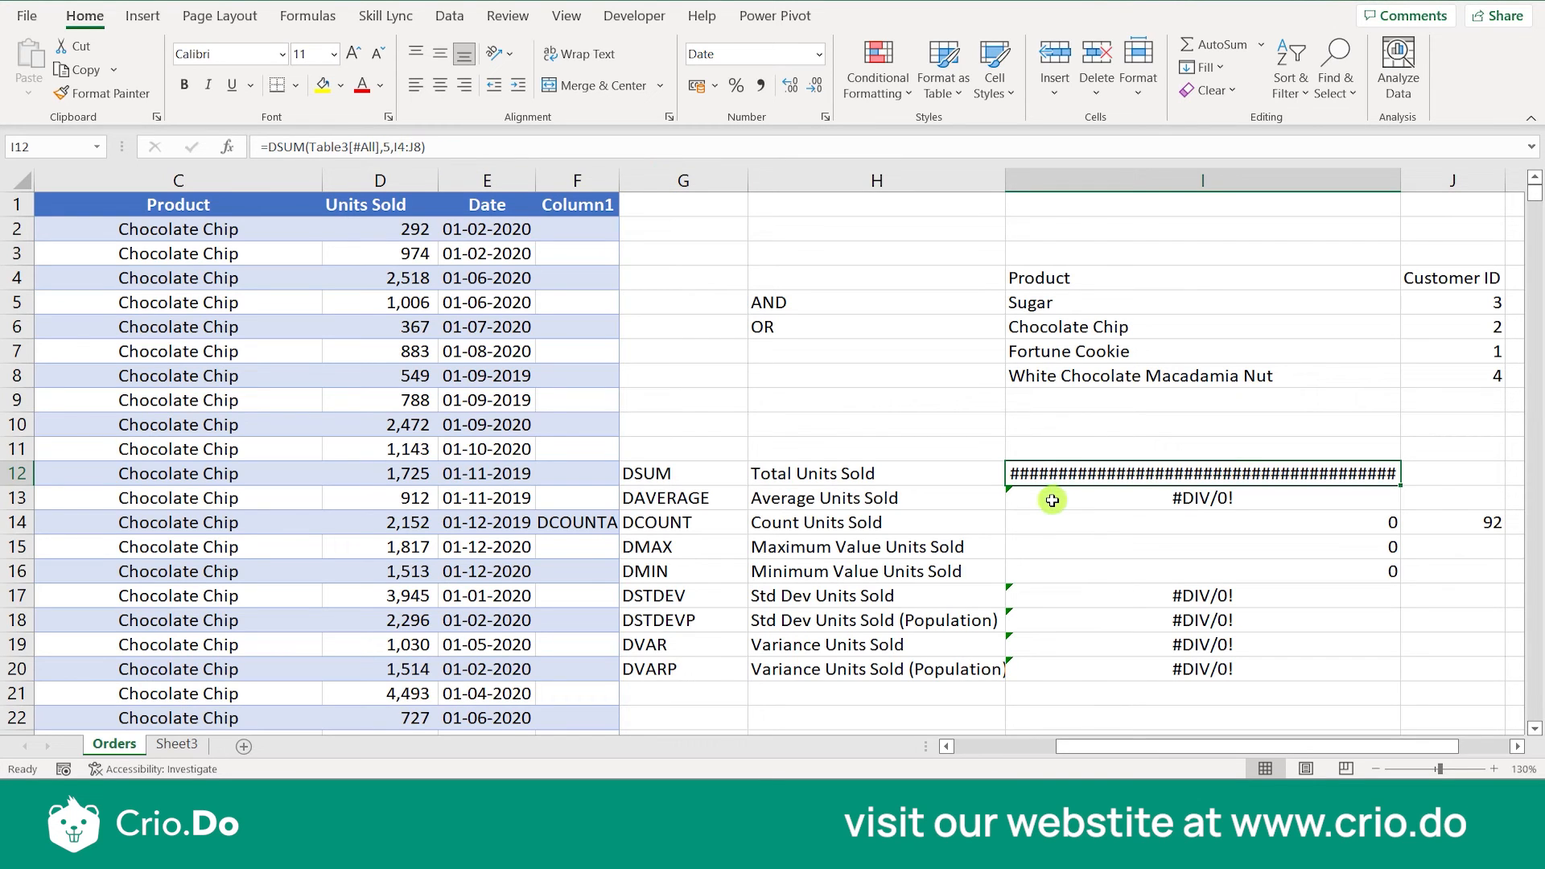
- Change the format of the DSUM result in I12 to the Number category
right_click(1243, 483)
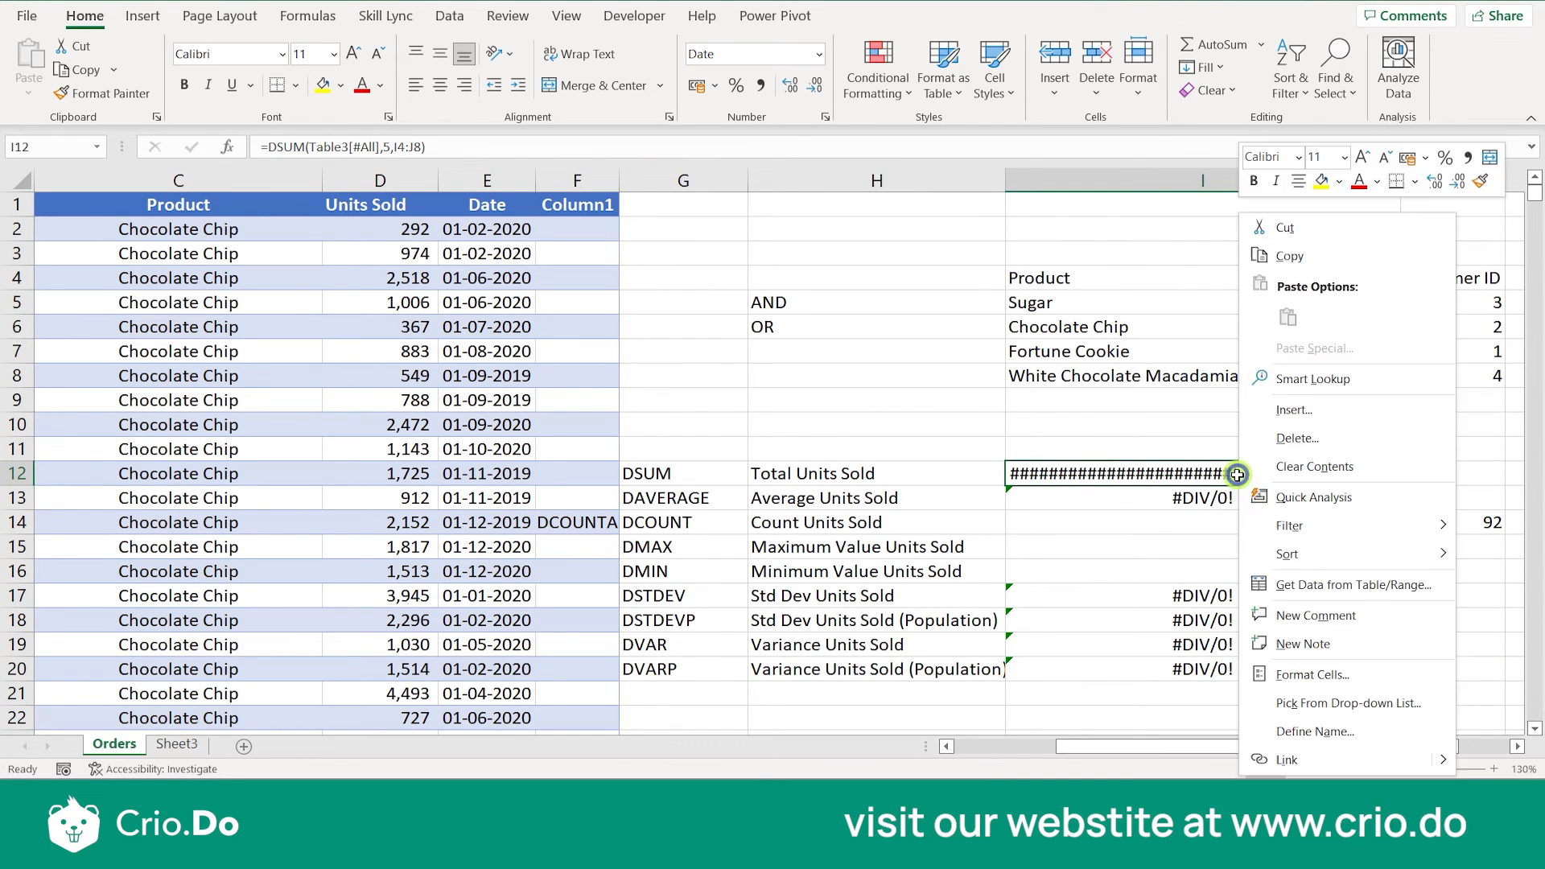
left_click(1305, 668)
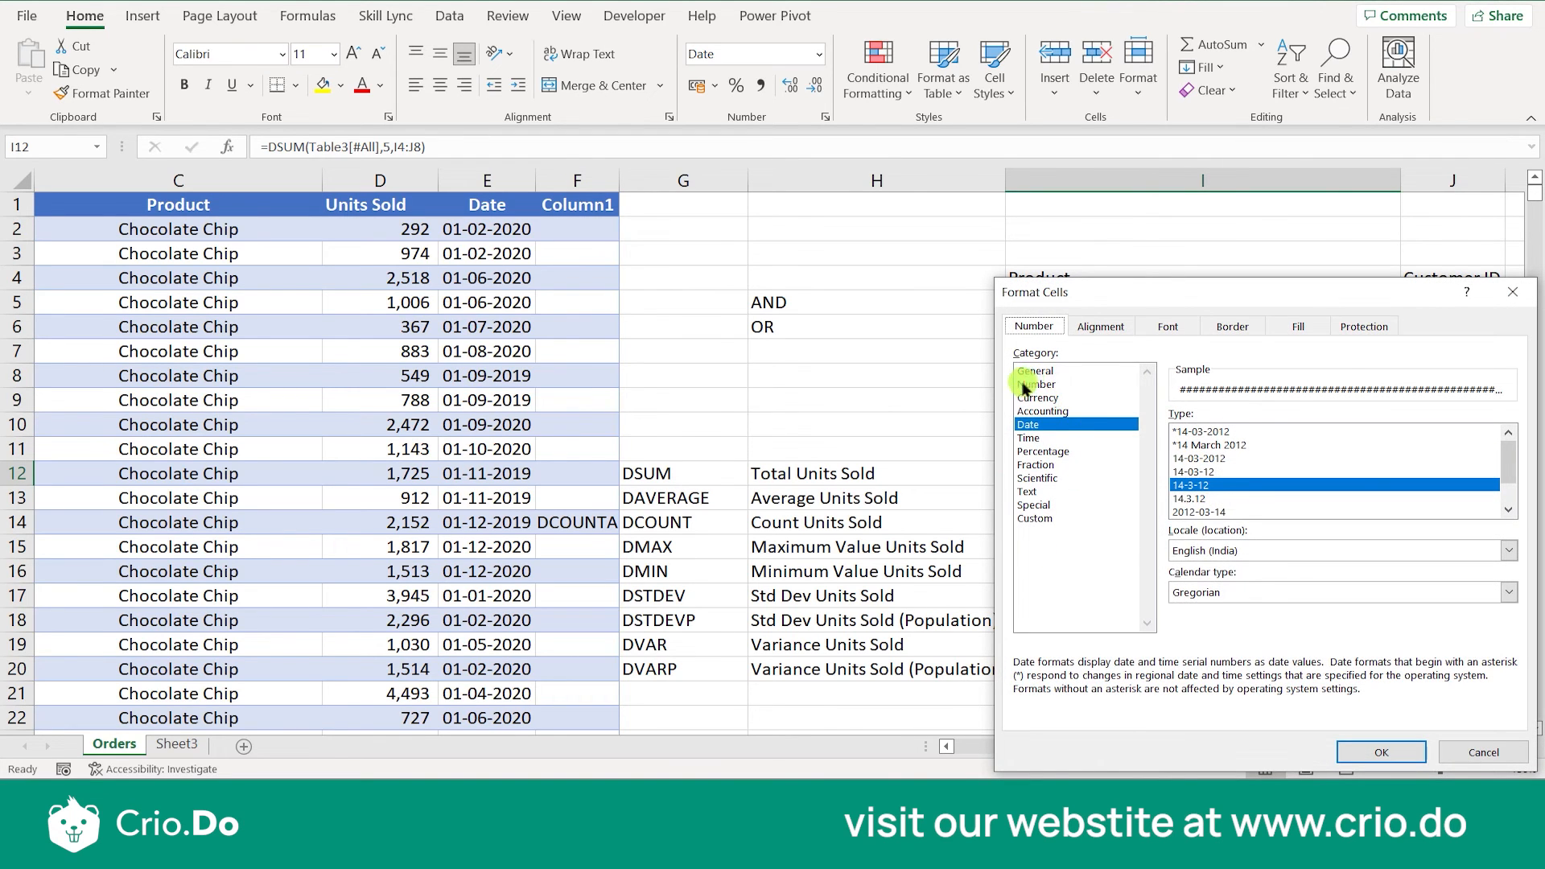
left_click(1025, 384)
left_click(1389, 750)
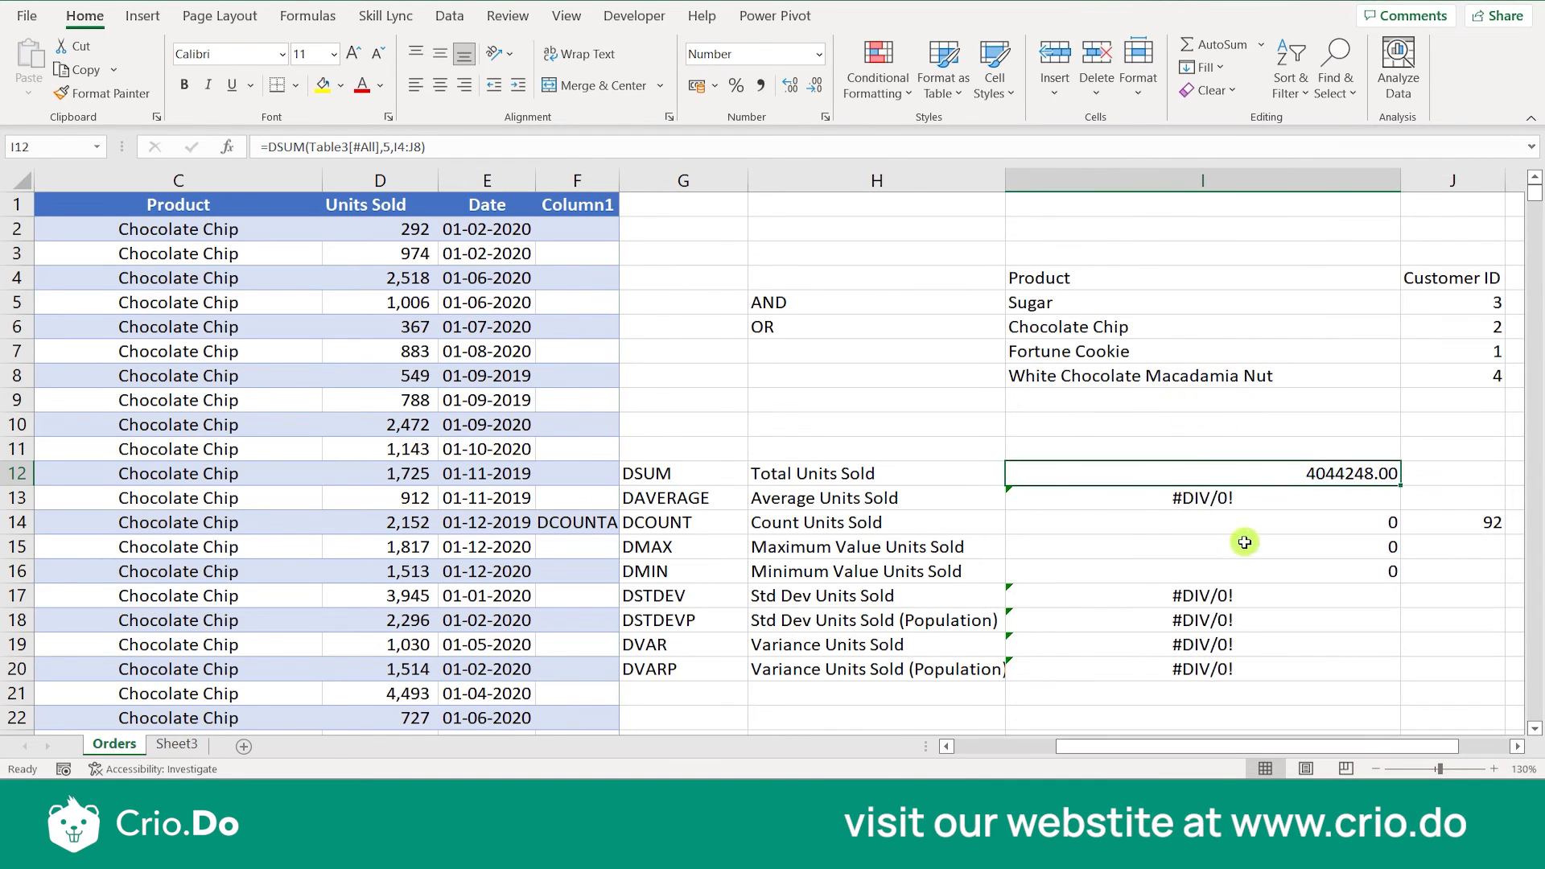
- Set the field argument of the DAVERAGE formula in I13 to 5
left_click(1304, 505)
double_click(1304, 505)
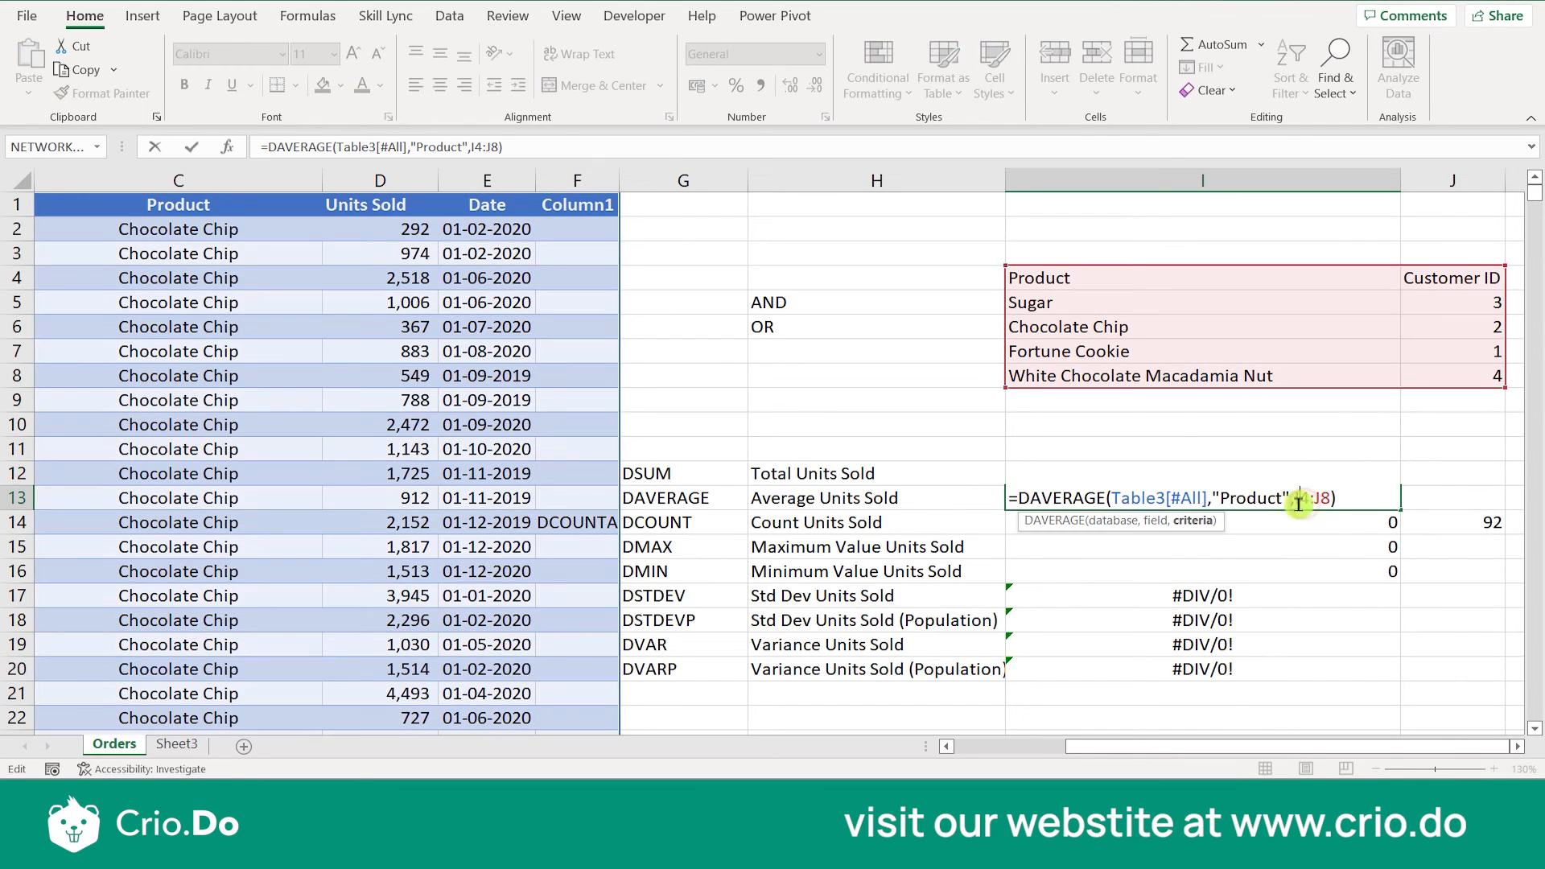
key("BackSpace")
key("BackSpace")
key("BackSpace")
key("BackSpace")
key("BackSpace")
key("BackSpace")
key("BackSpace")
key("BackSpace")
key("BackSpace")
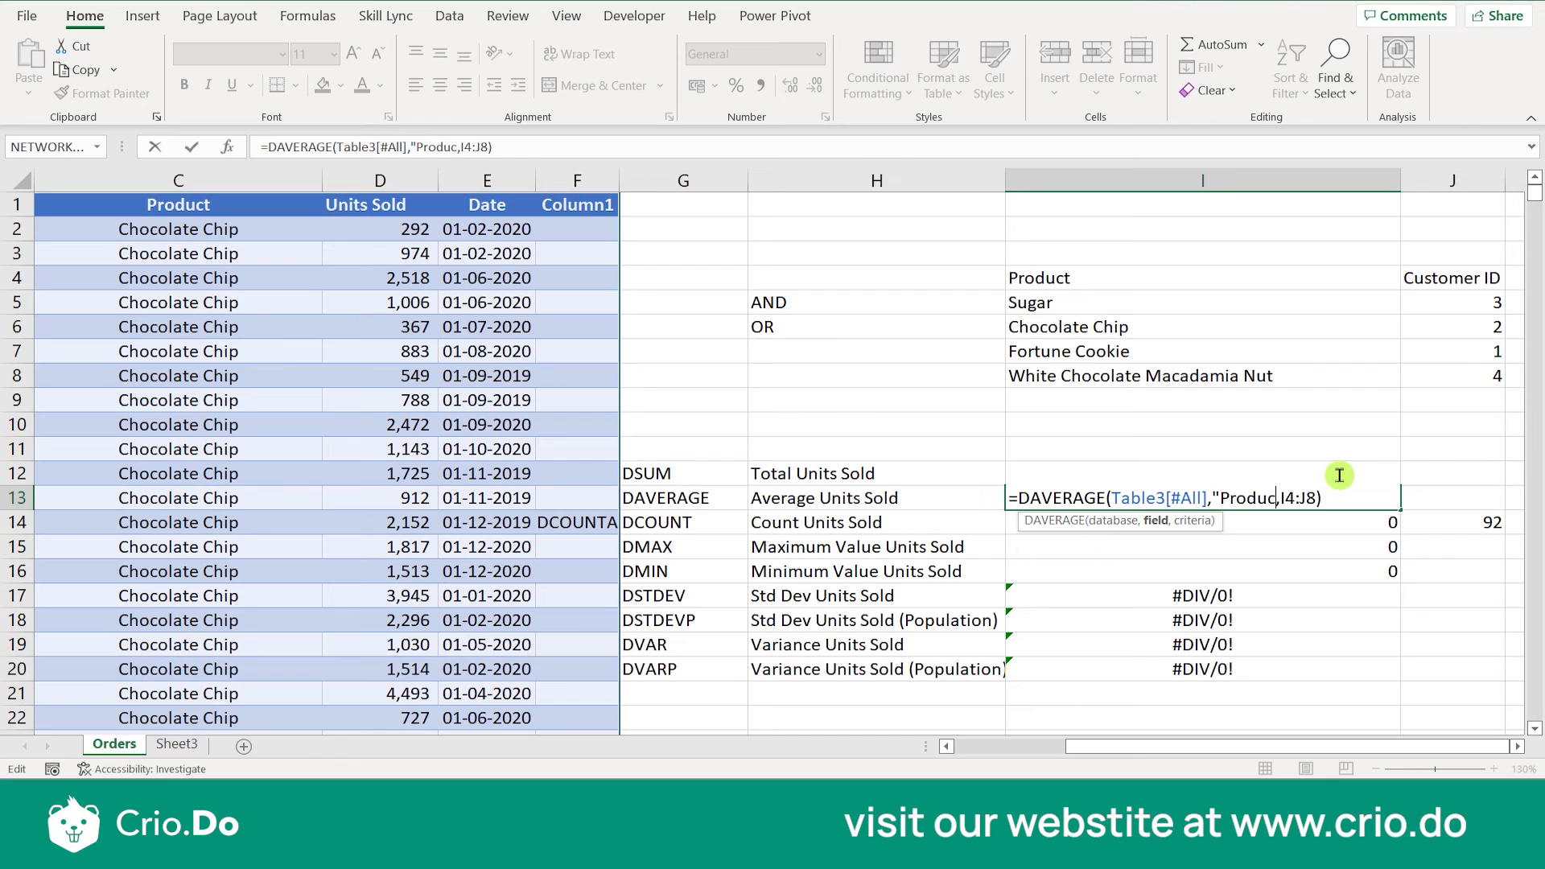
key("Return")
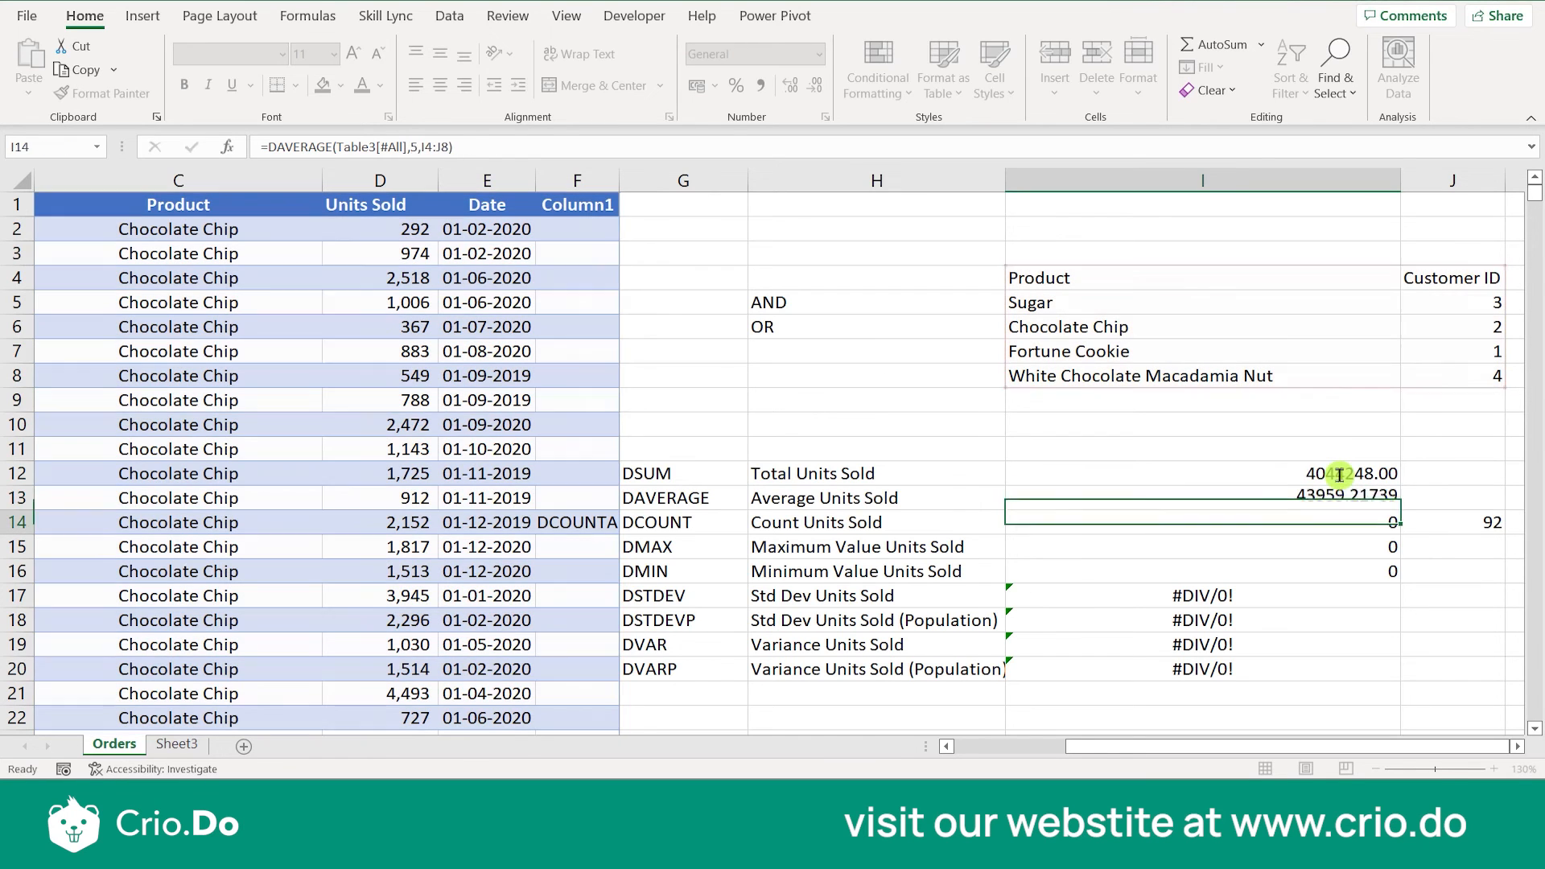
left_click(1355, 497)
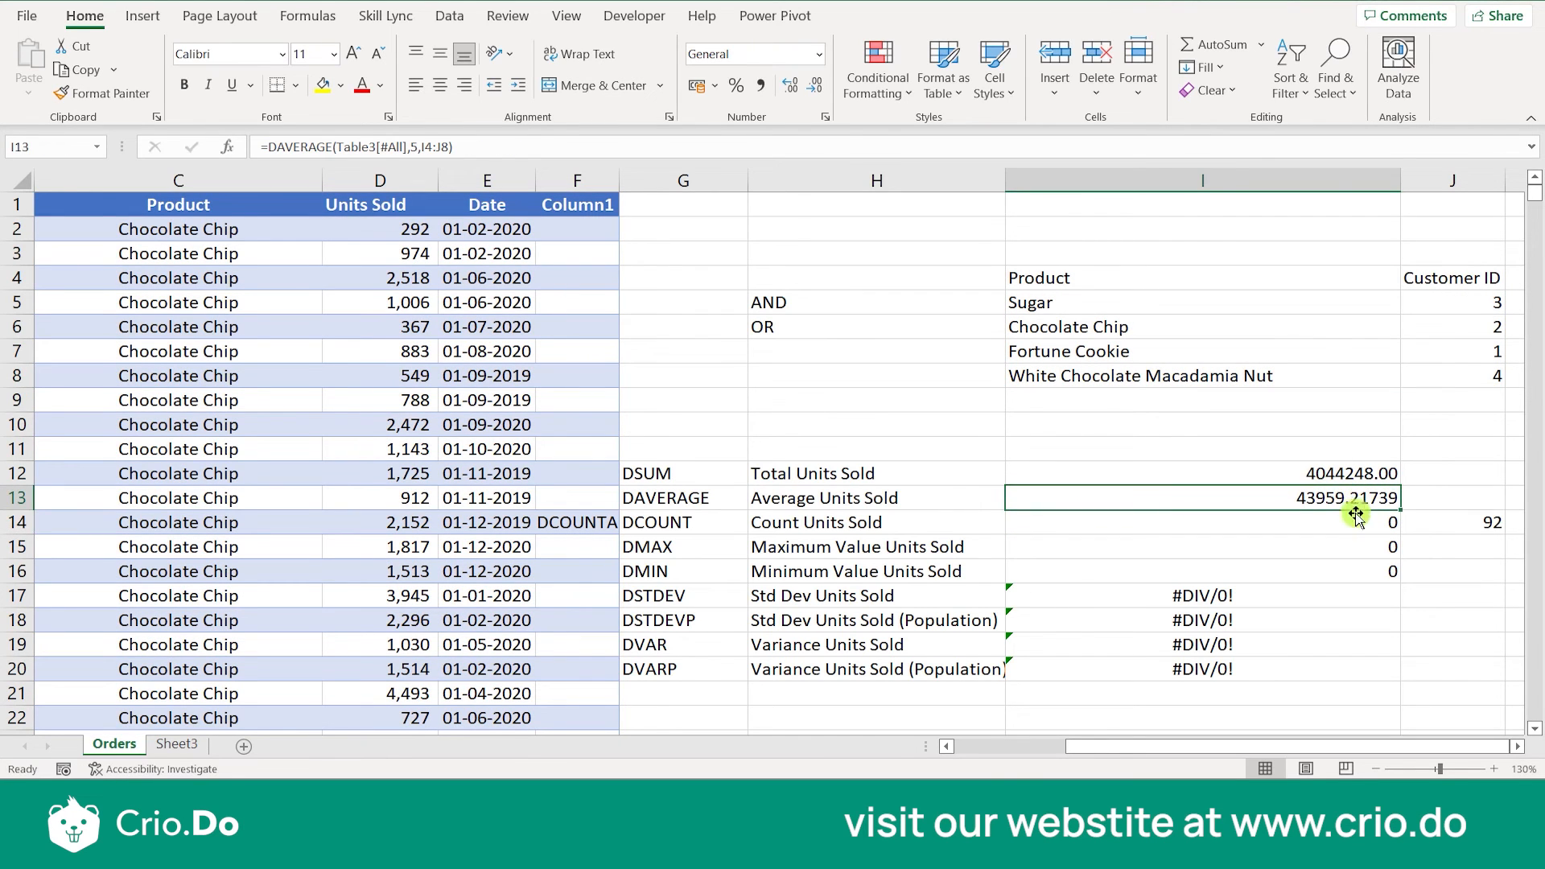
- Replace the field argument of the DCOUNT formula in I14 with the Date column's number
double_click(1351, 532)
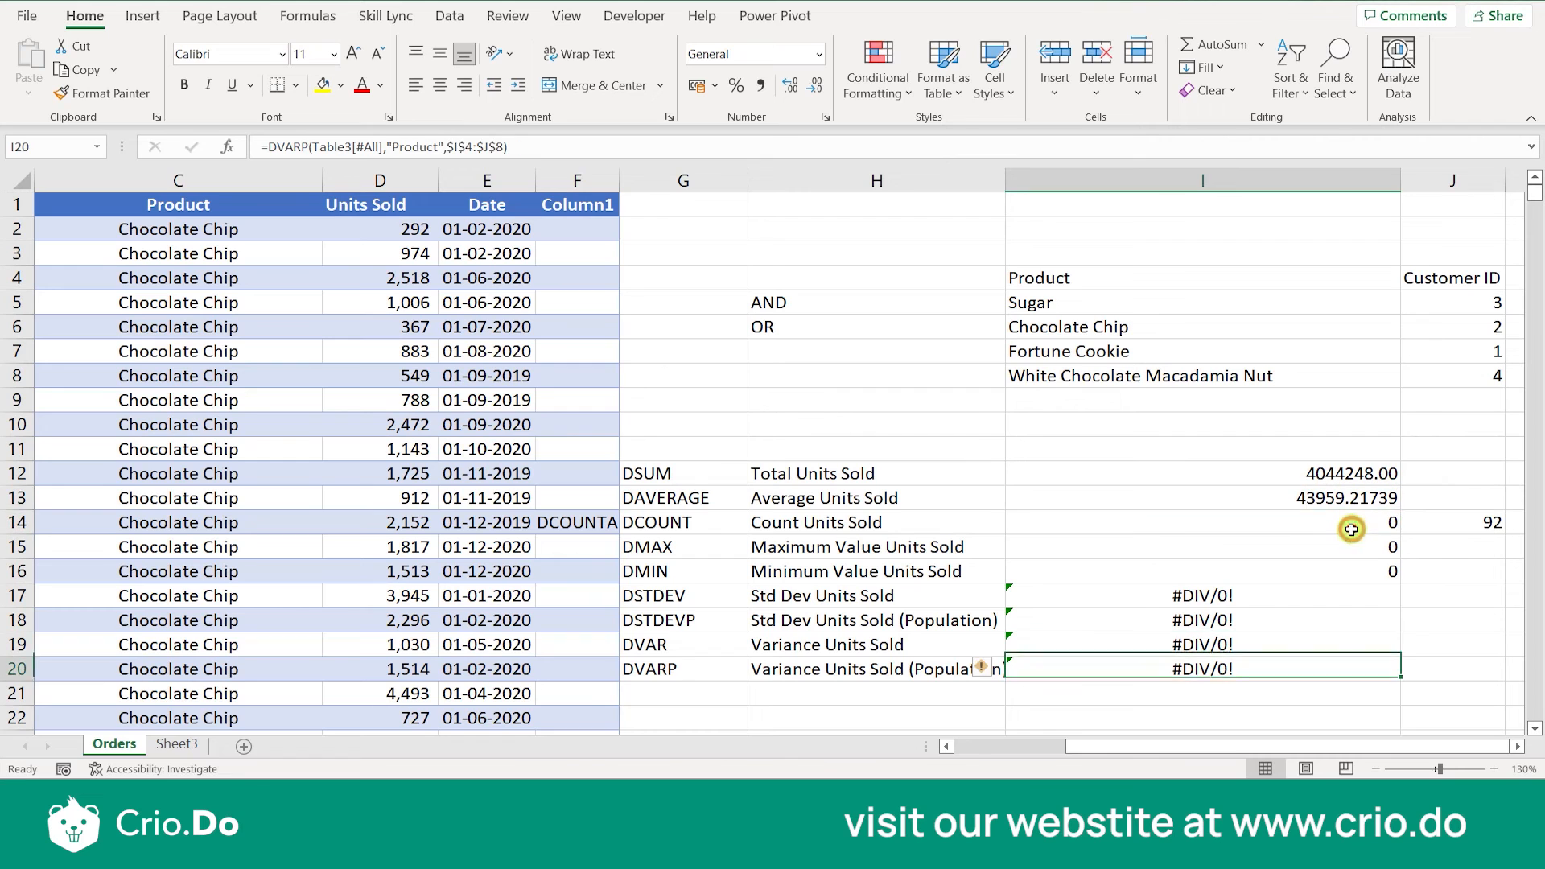
double_click(1352, 529)
left_click(1255, 525)
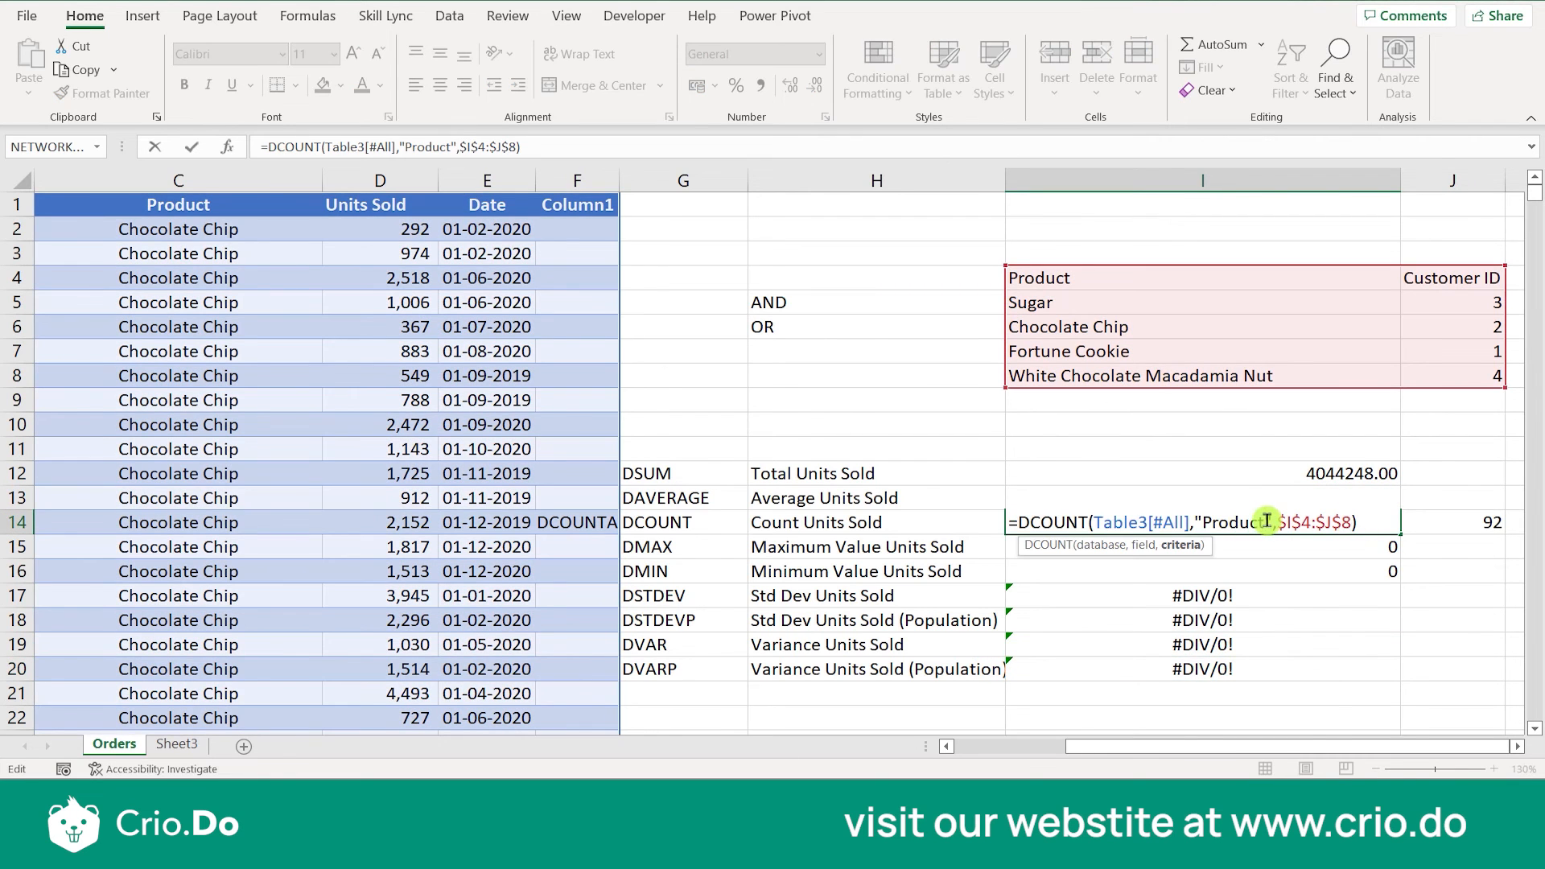
key("BackSpace")
key("BackSpace")
key("BackSpace")
key("BackSpace")
key("BackSpace")
key("BackSpace")
key("BackSpace")
key("BackSpace")
key("BackSpace")
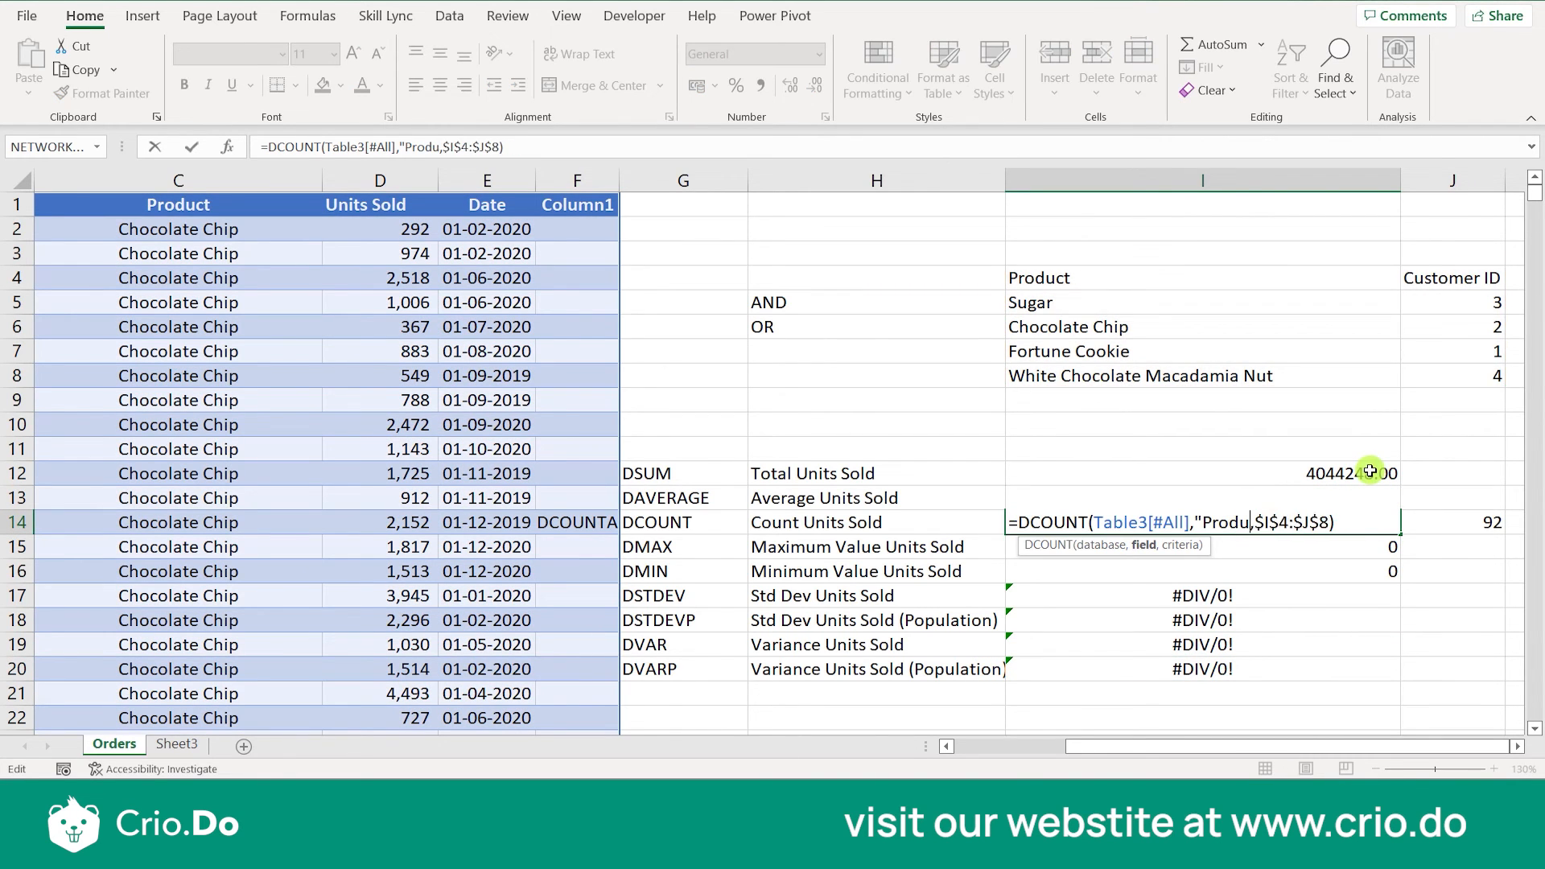
key("Return")
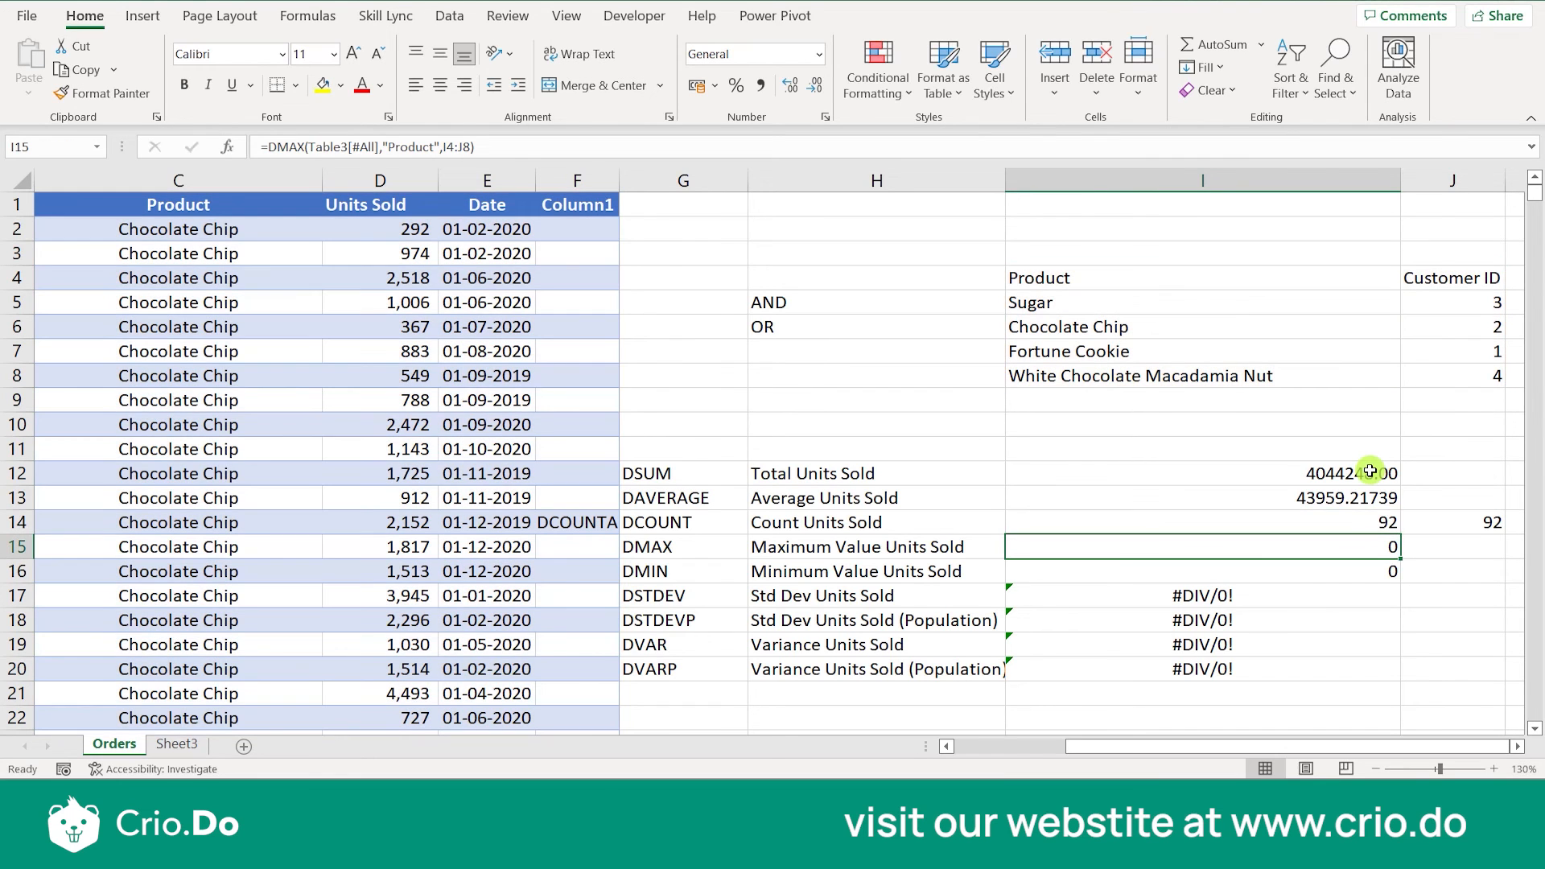
- Replace the field argument of the DCOUNTA formula in J14 with the Date column's number
double_click(1363, 547)
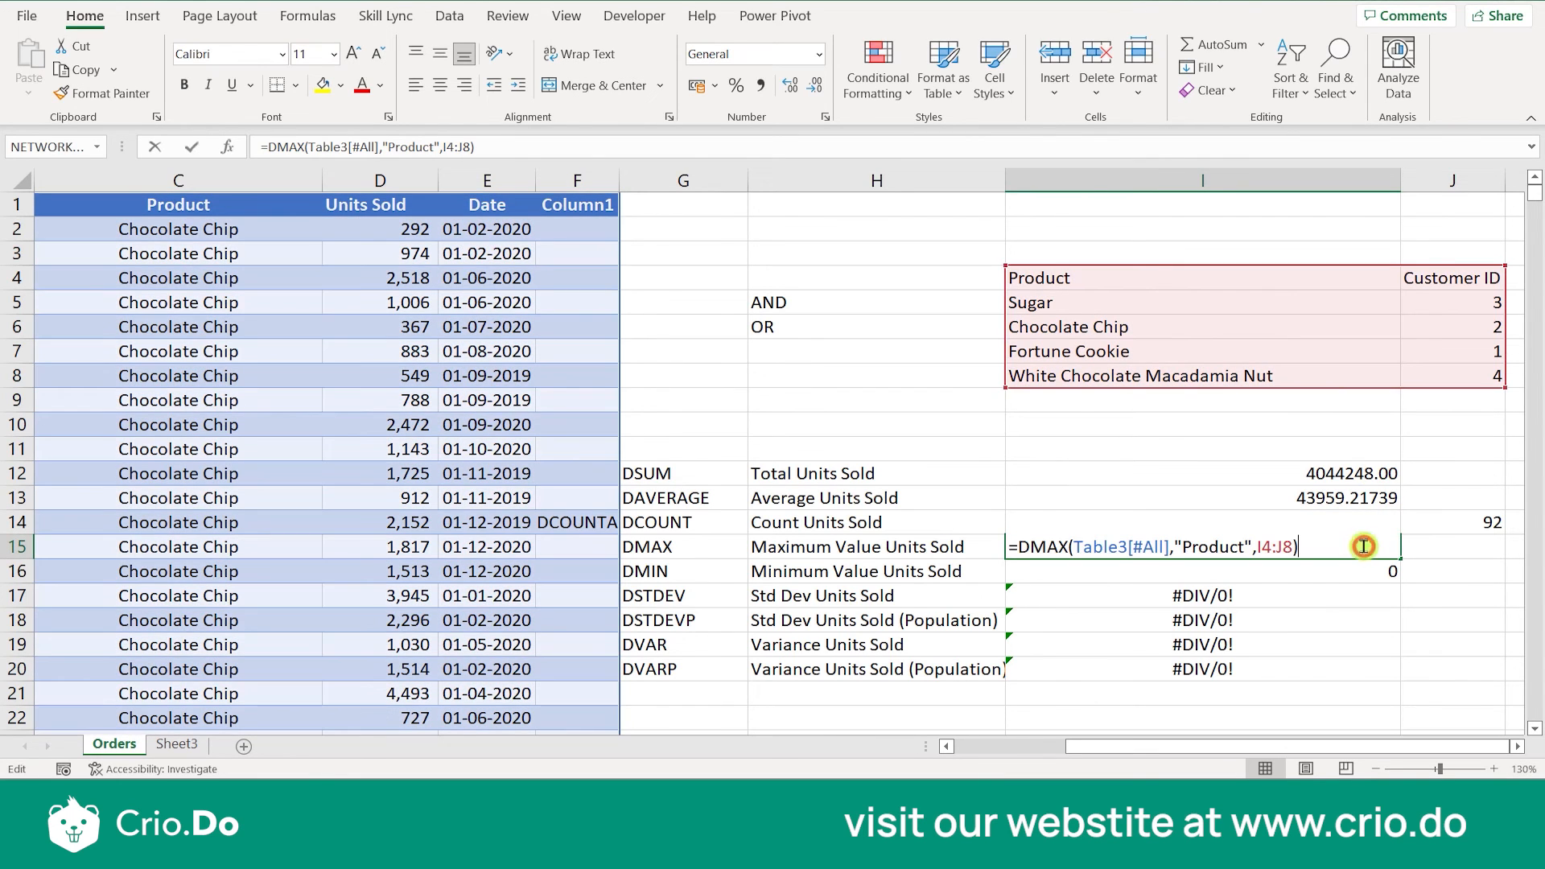
key("Escape")
double_click(1462, 524)
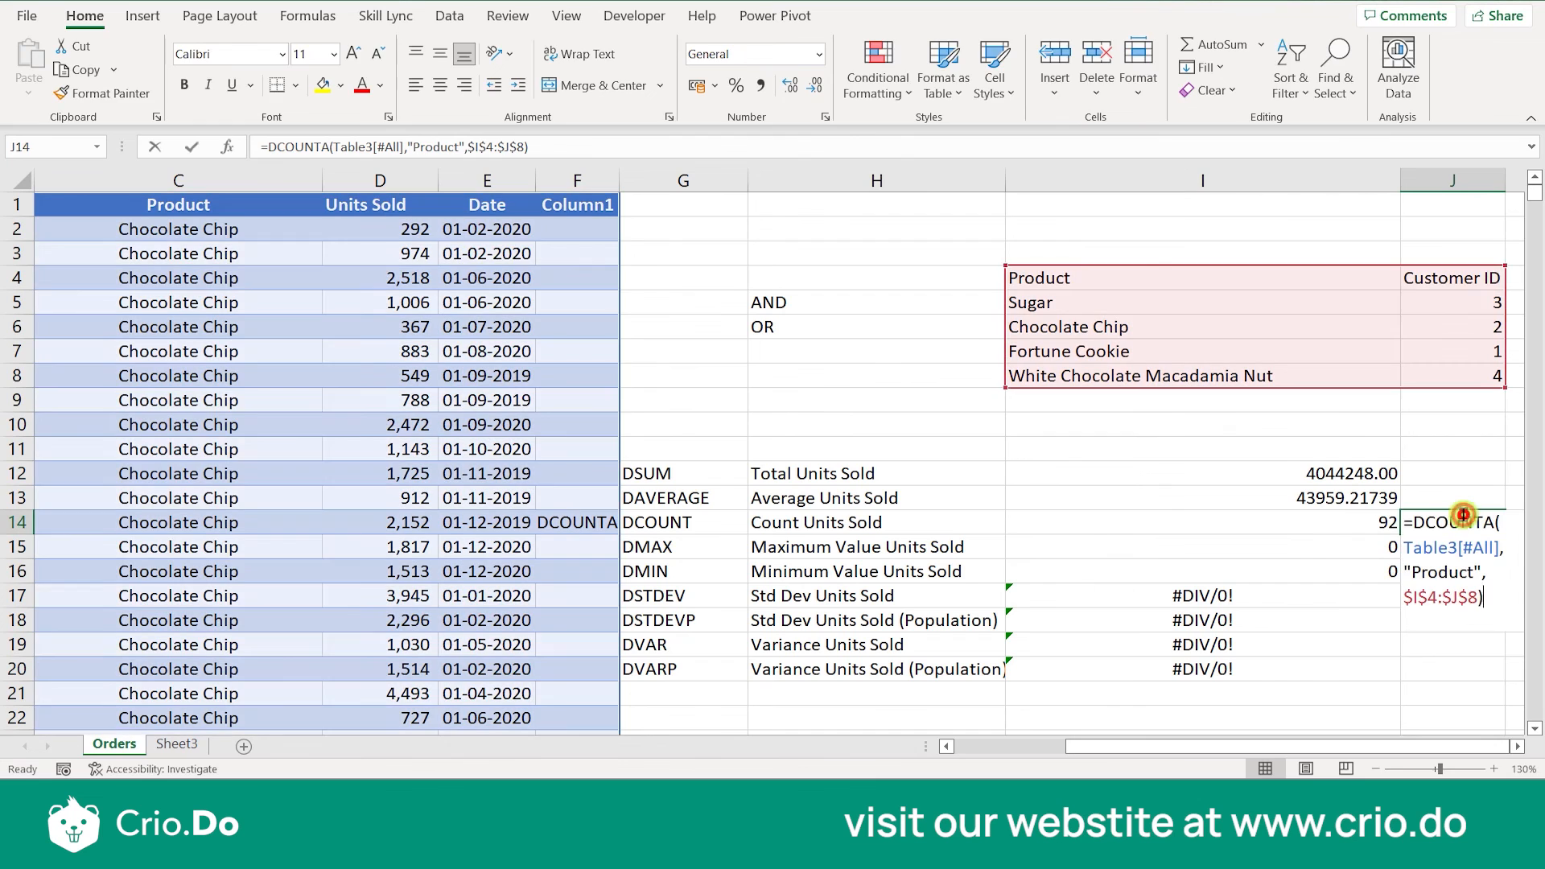
left_click(1482, 571)
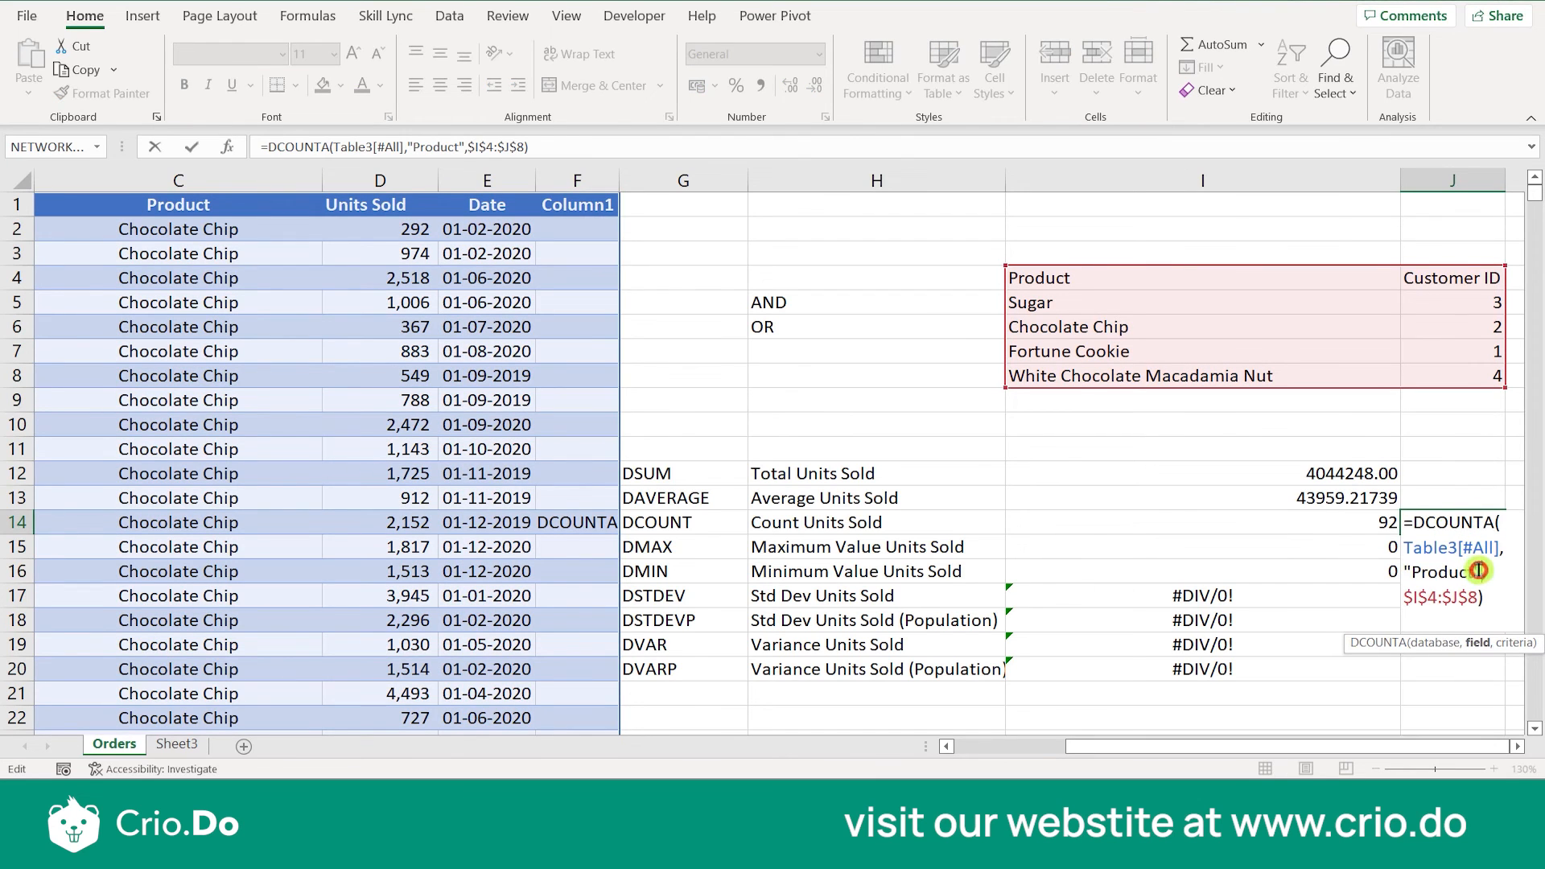
key("BackSpace")
key("BackSpace")
key("BackSpace")
key("BackSpace")
key("BackSpace")
key("BackSpace")
key("BackSpace")
key("BackSpace")
key("BackSpace")
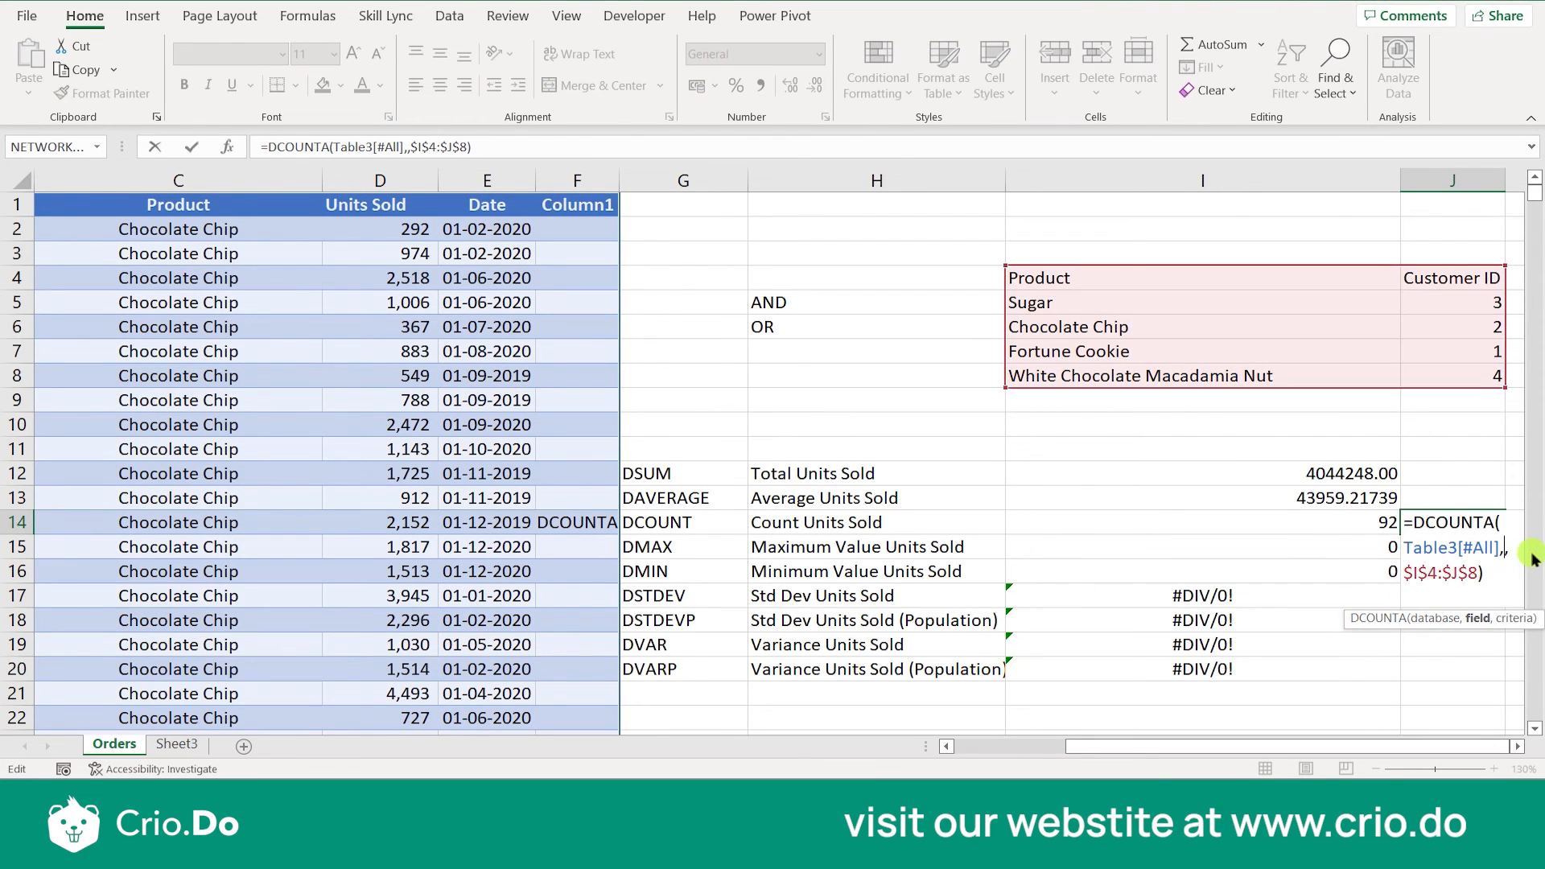
key("Return")
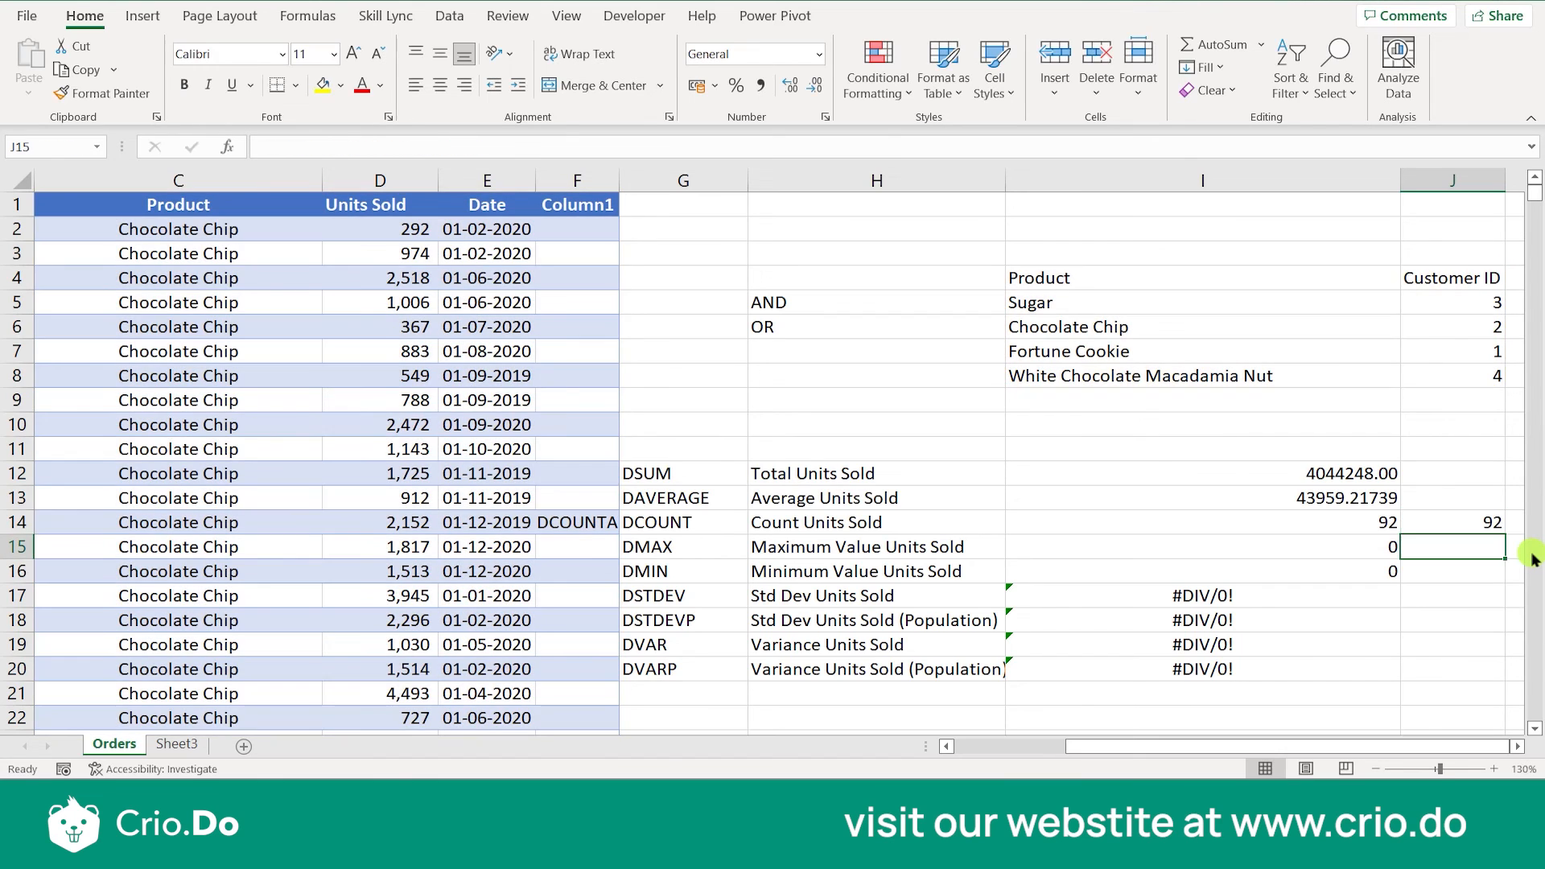
- Set the field argument of the DMAX formula in I15 to 5
left_click(1331, 551)
double_click(1332, 551)
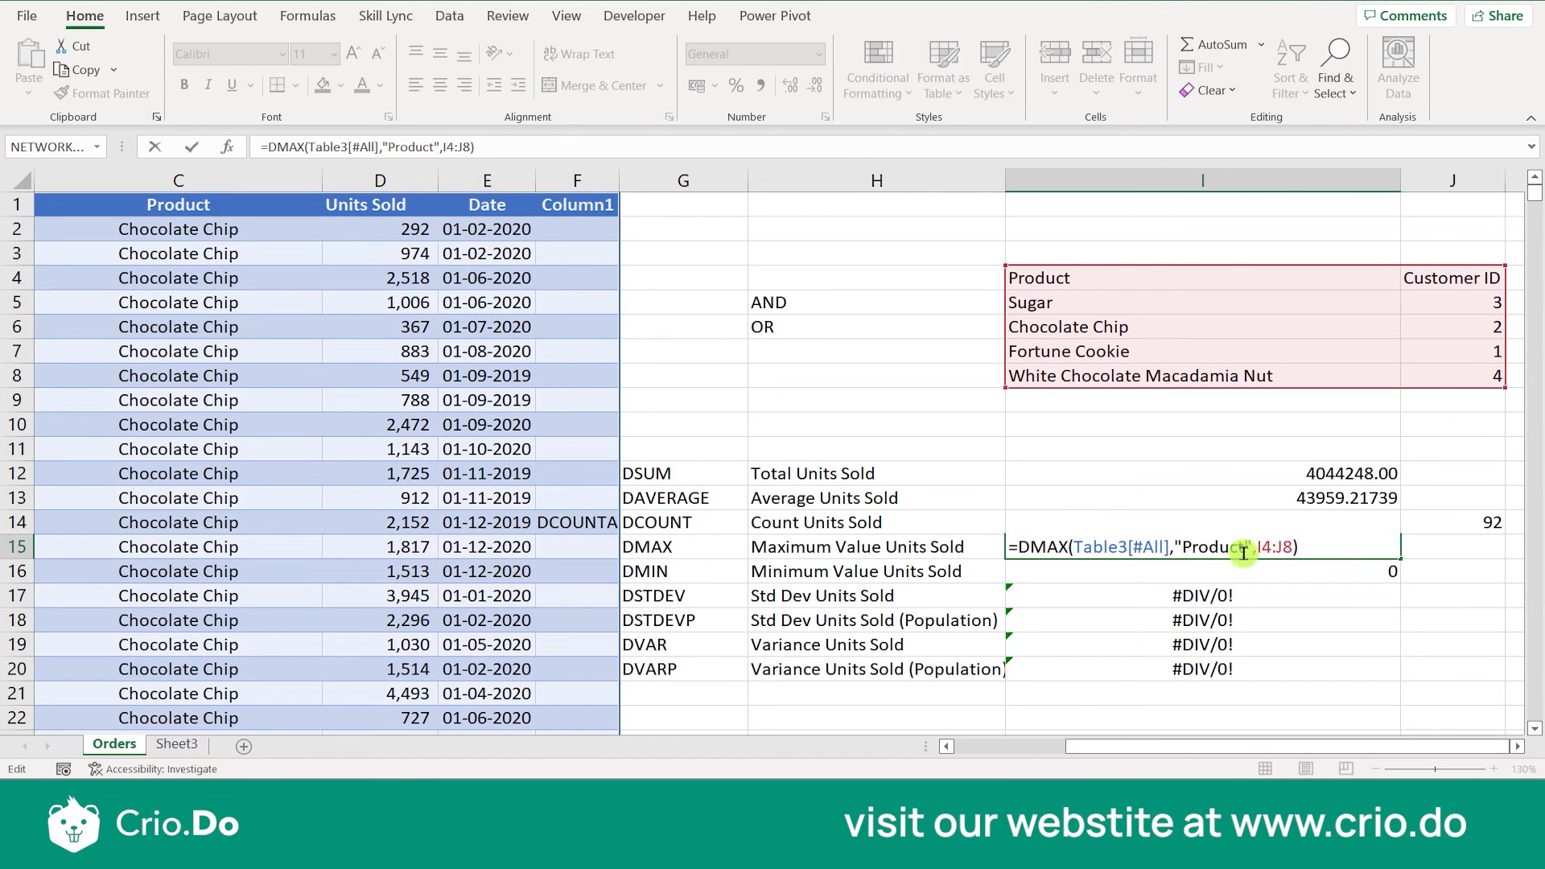
left_click(1251, 553)
key("BackSpace")
key("BackSpace")
key("BackSpace")
key("BackSpace")
key("BackSpace")
key("BackSpace")
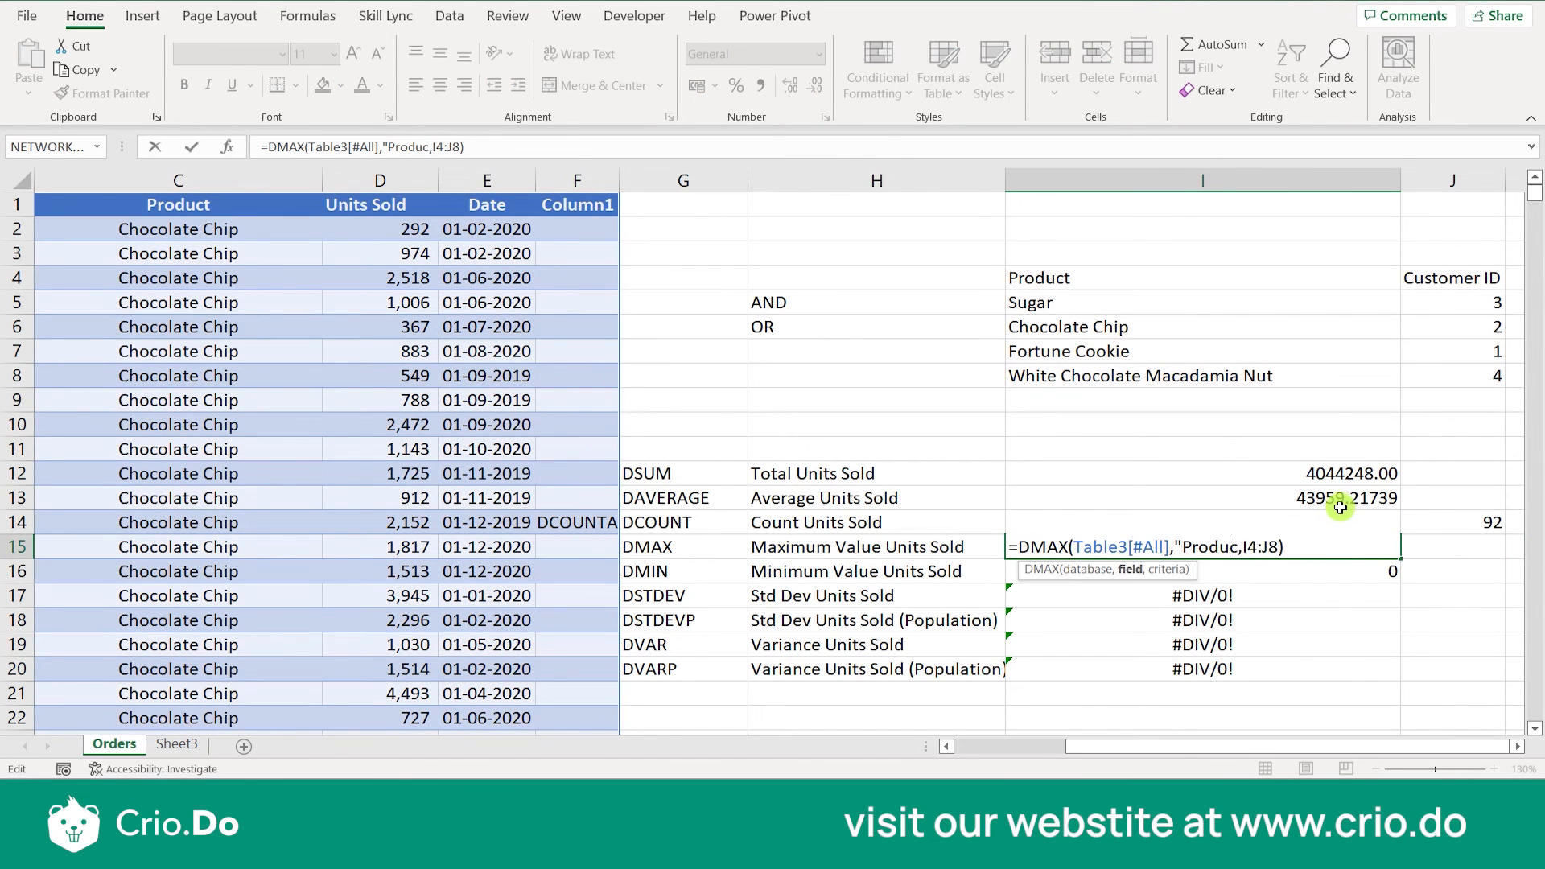
key("BackSpace")
key("BackSpace")
key("BackSpace")
type("5")
key("Return")
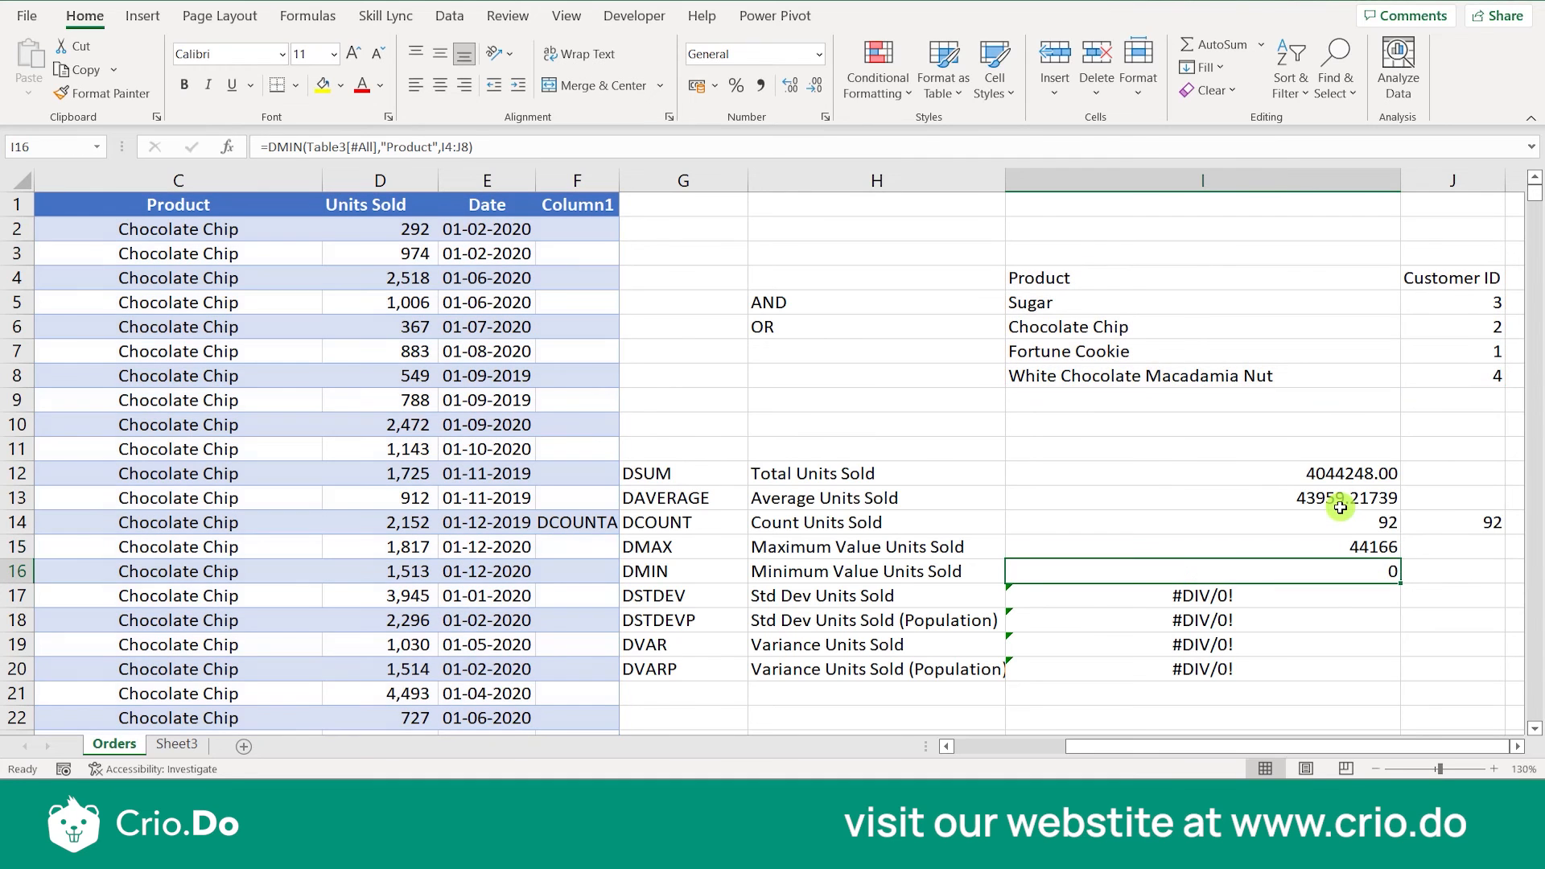
- Format the DMAX result in I15 as a date
left_click(1344, 548)
right_click(1344, 548)
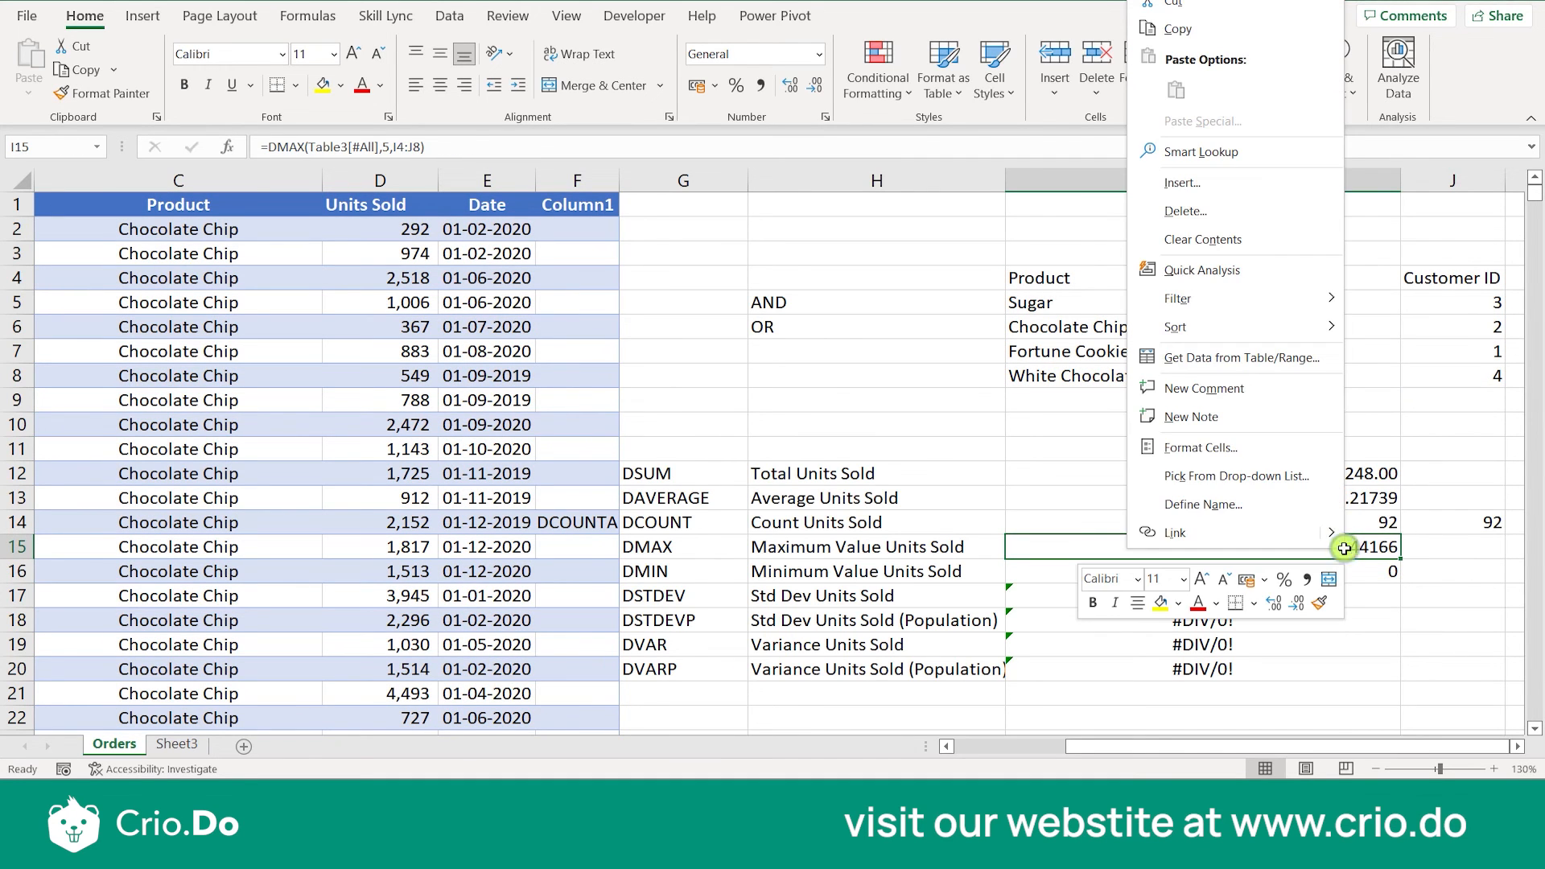
left_click(1263, 445)
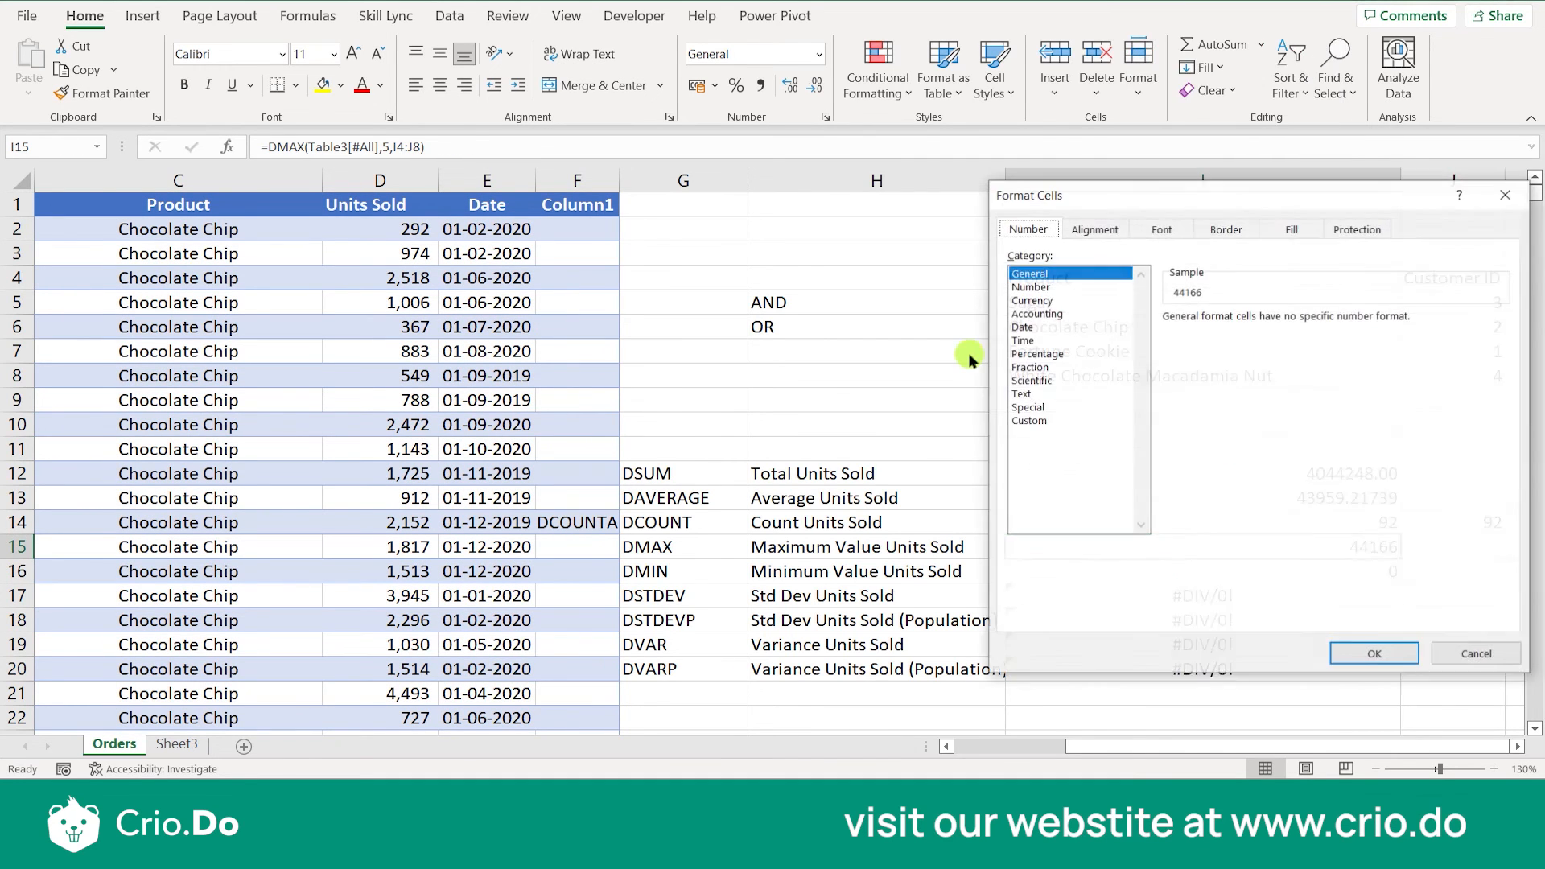
left_click(1026, 327)
left_click(1376, 654)
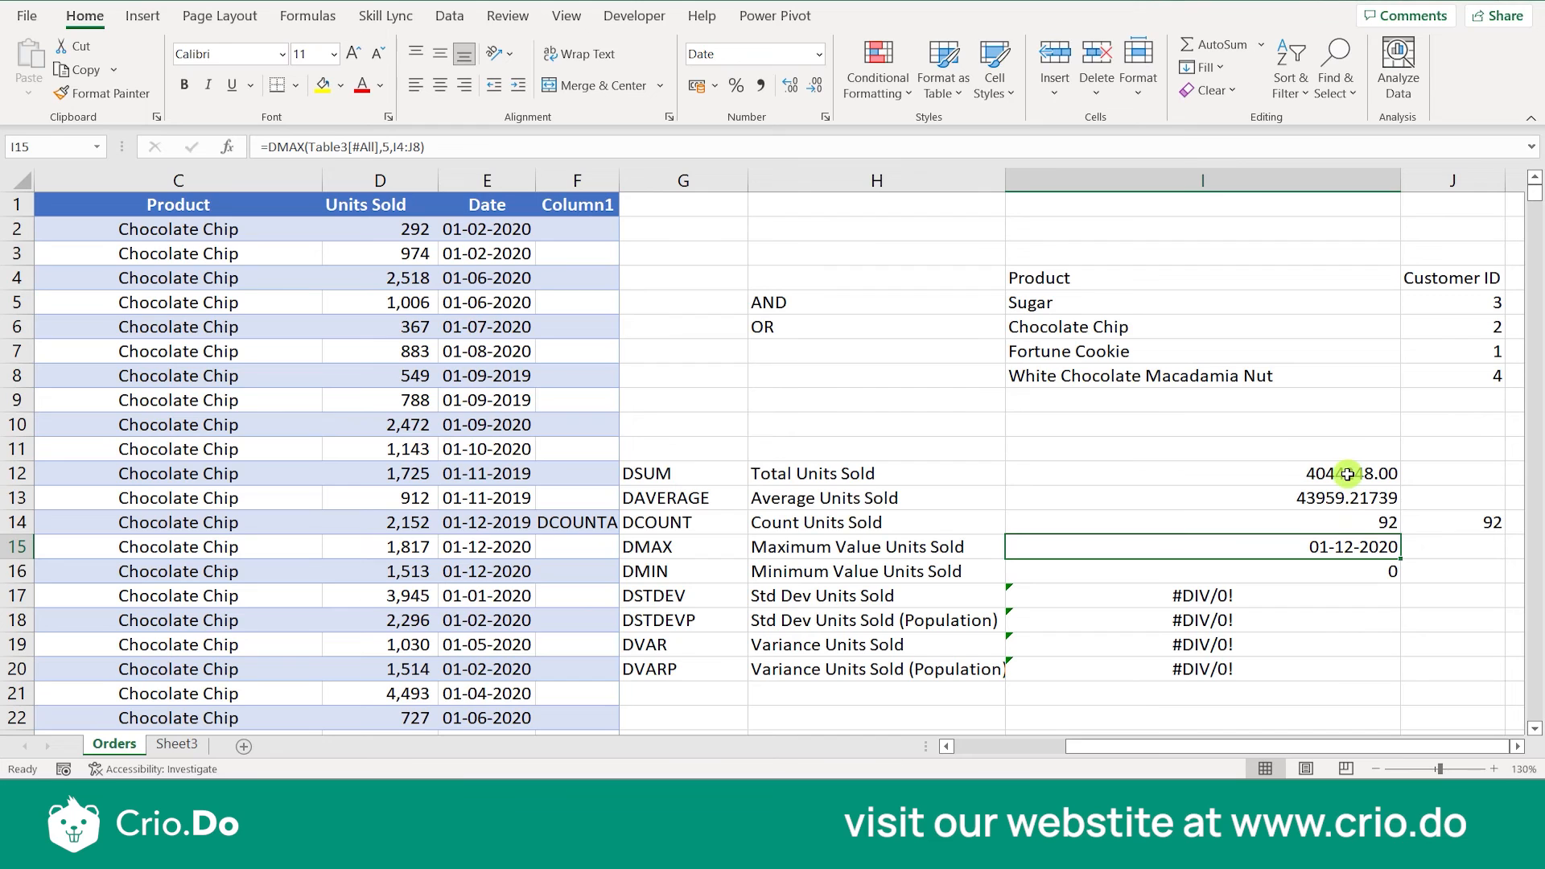
- Set the field argument of the DMIN formula in I16 to 5
left_click(1308, 566)
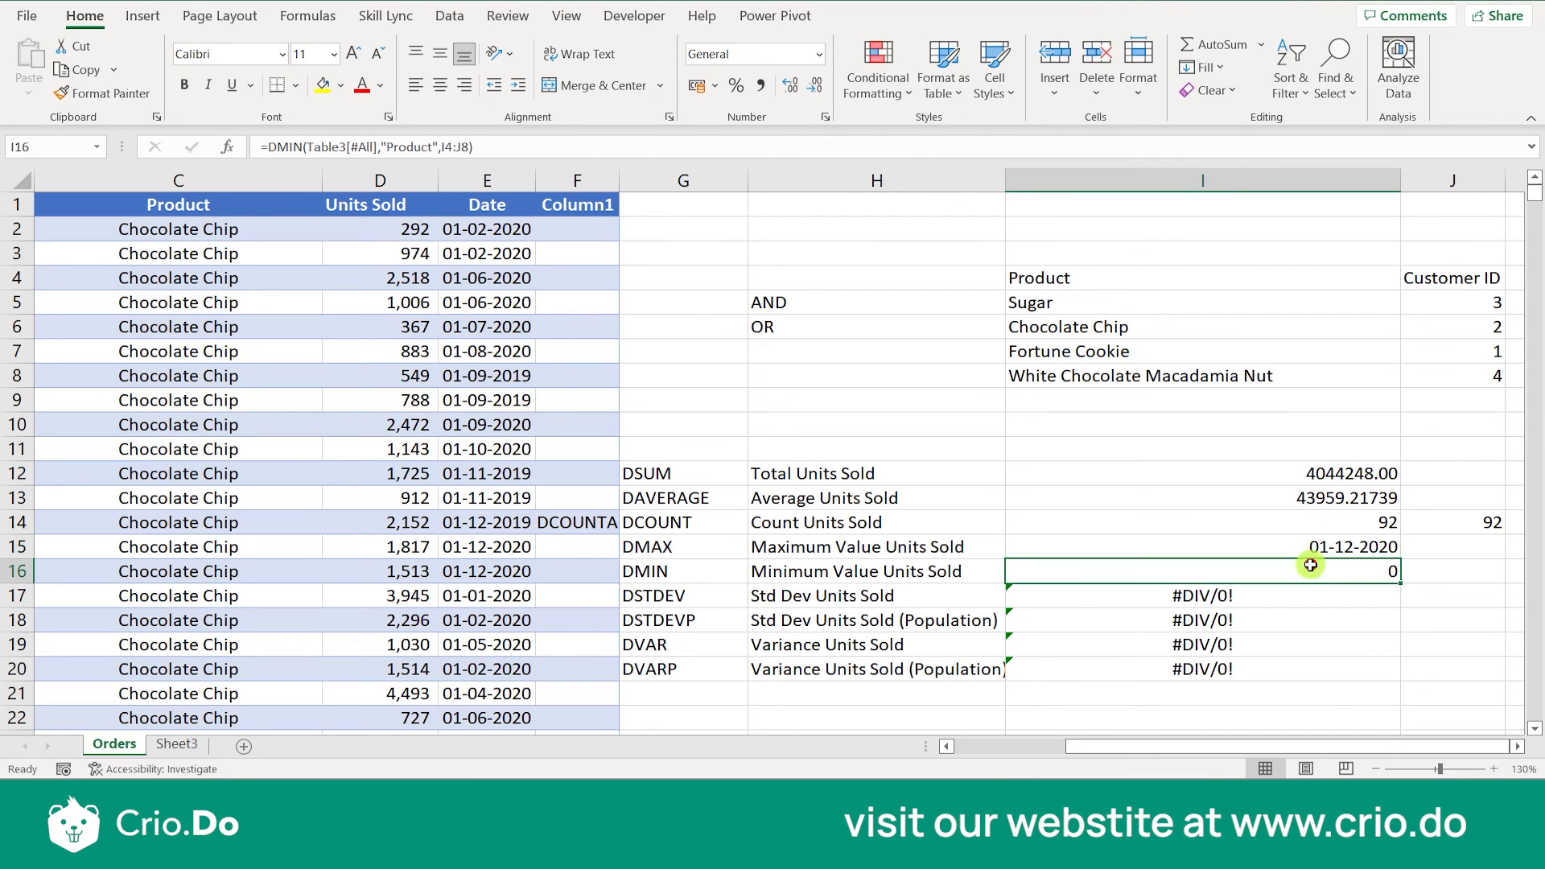
right_click(1310, 565)
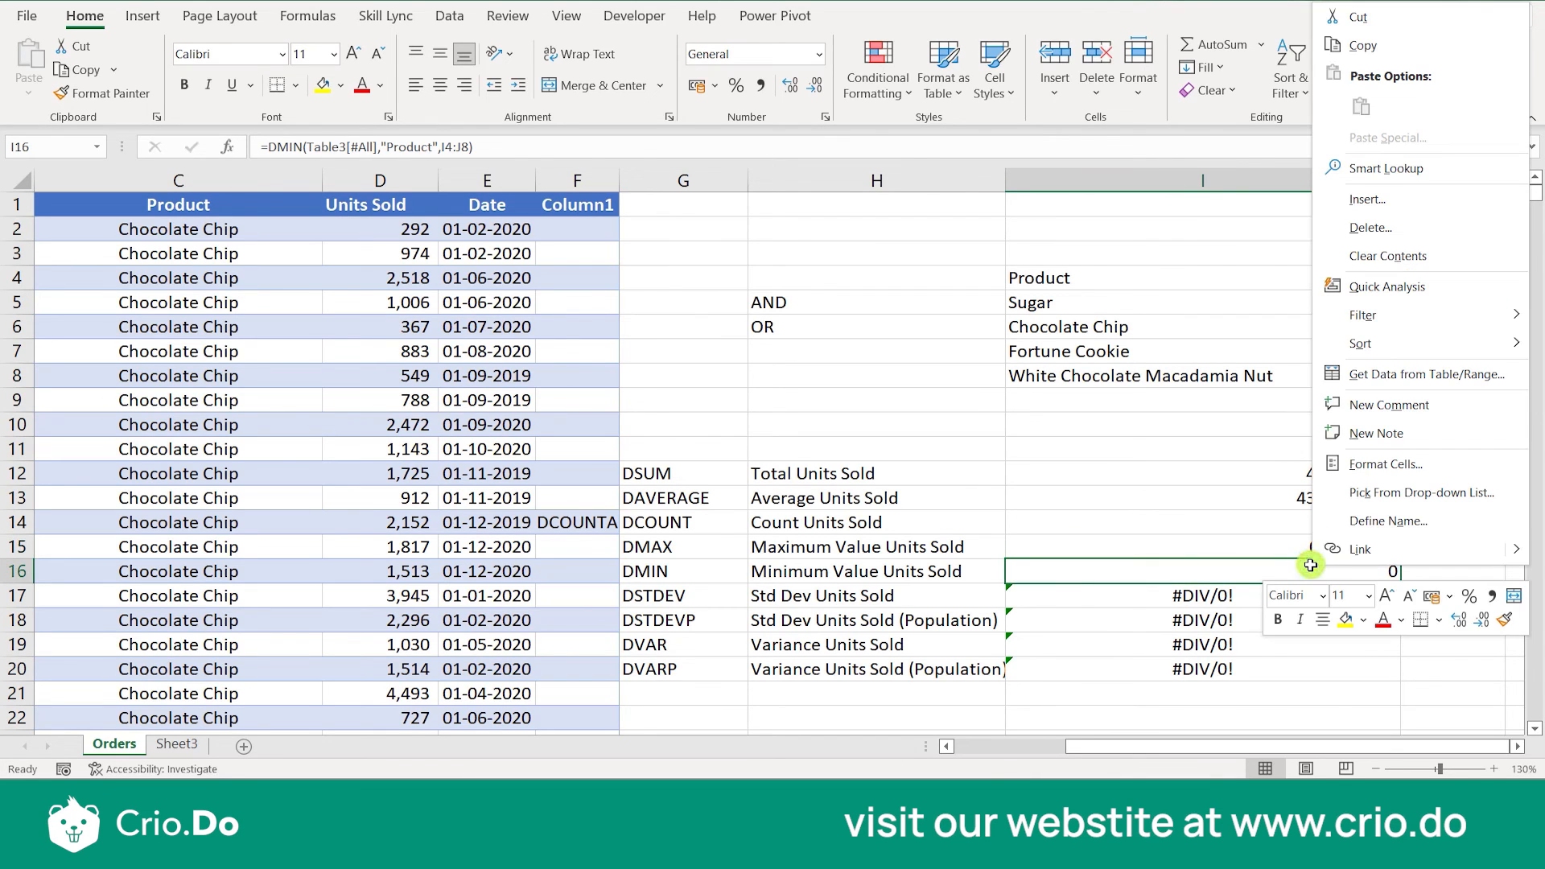
left_click(1263, 568)
double_click(1254, 570)
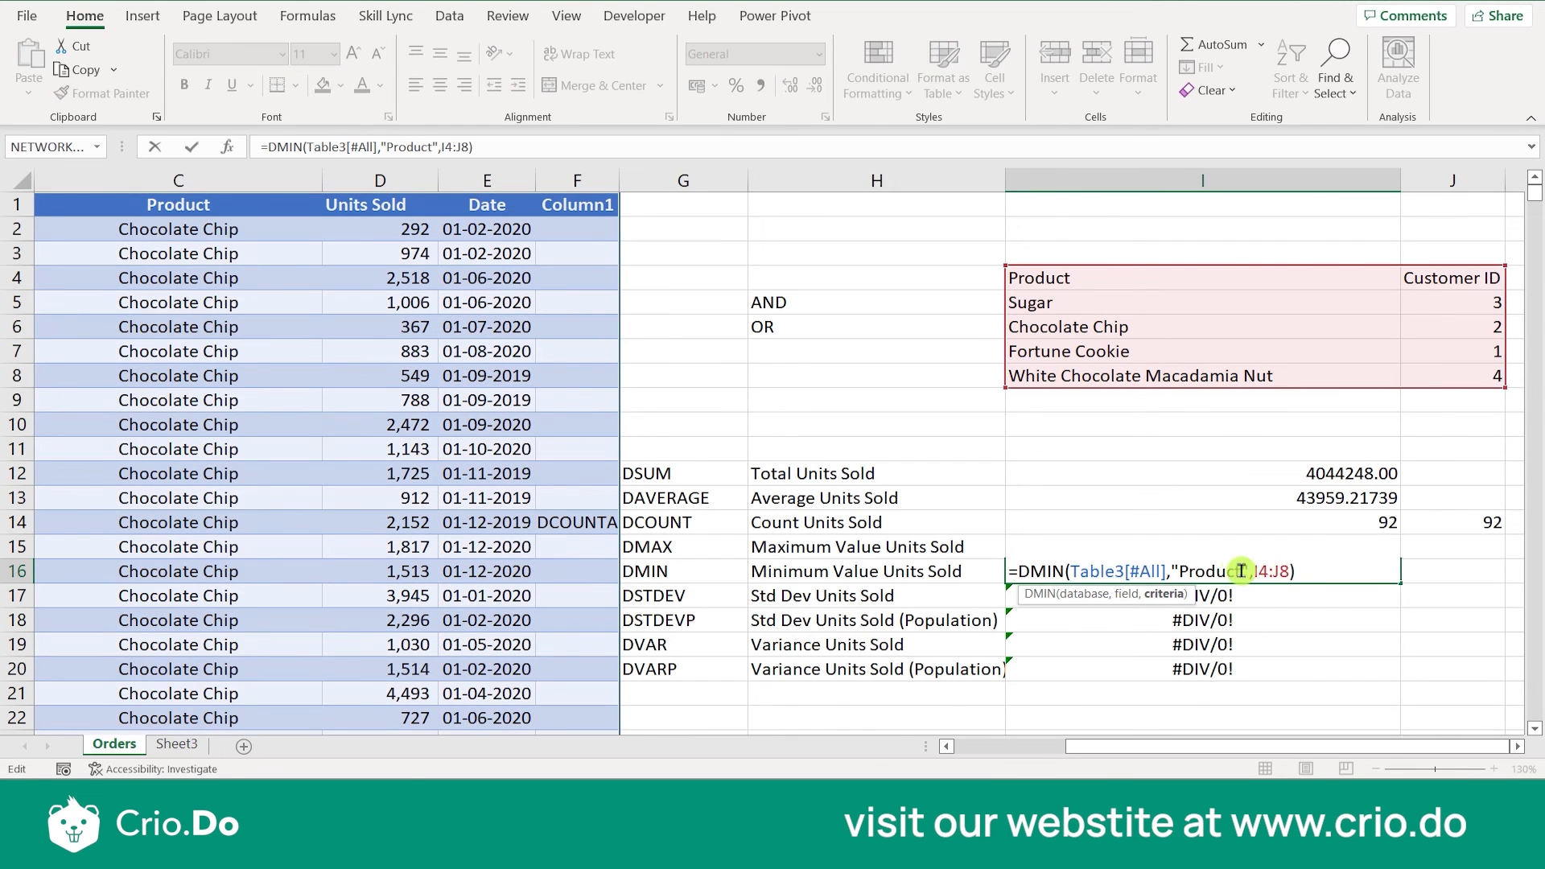
key("BackSpace")
key("BackSpace")
key("BackSpace")
key("BackSpace")
key("BackSpace")
key("BackSpace")
key("BackSpace")
key("BackSpace")
key("BackSpace")
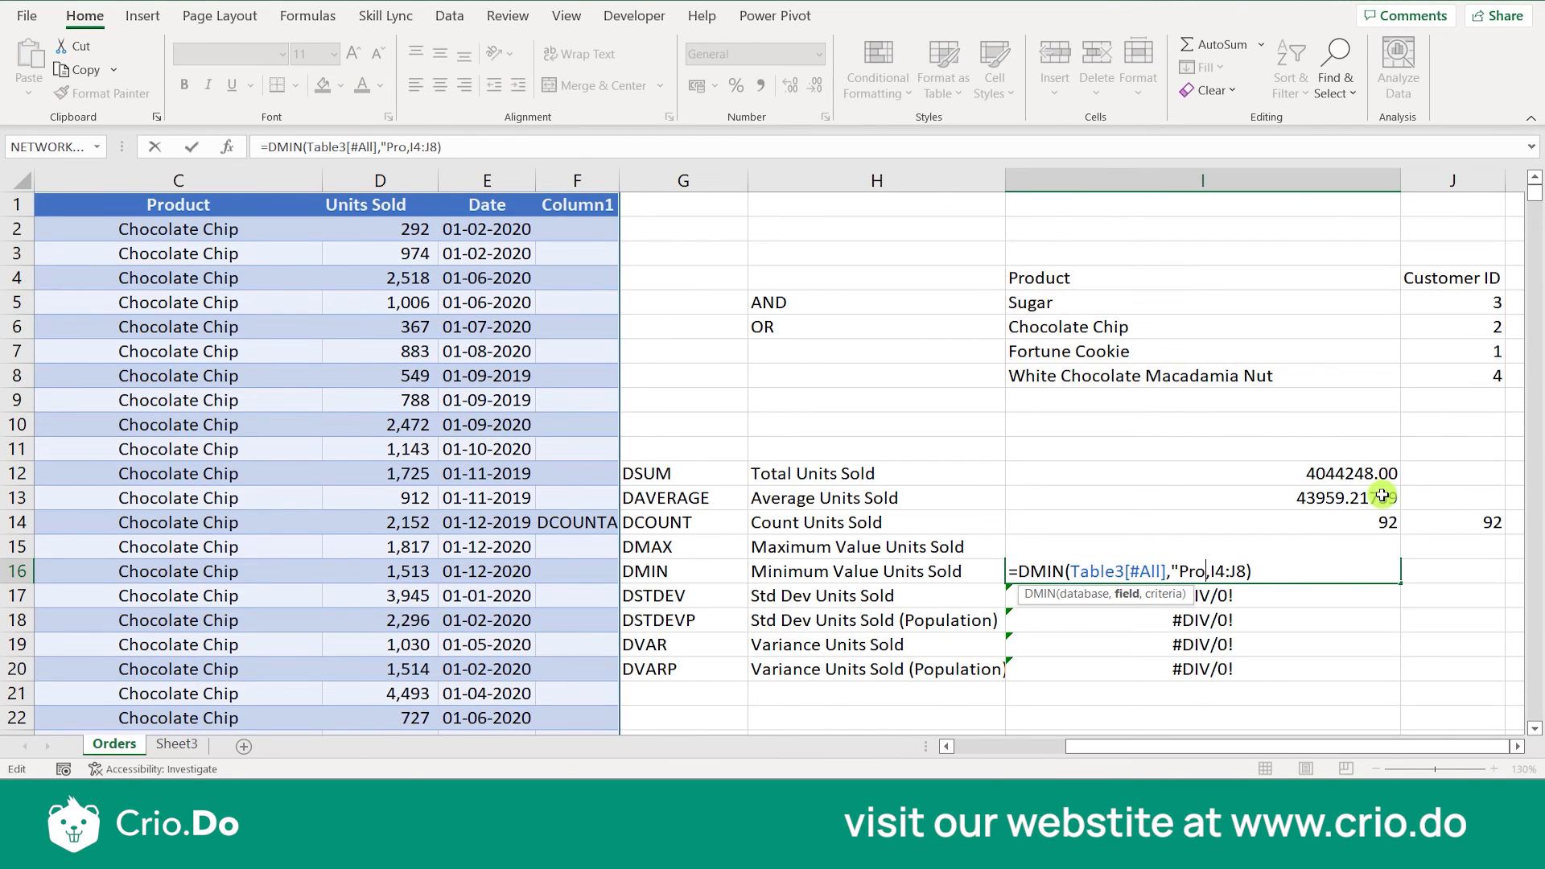
type("5")
key("Return")
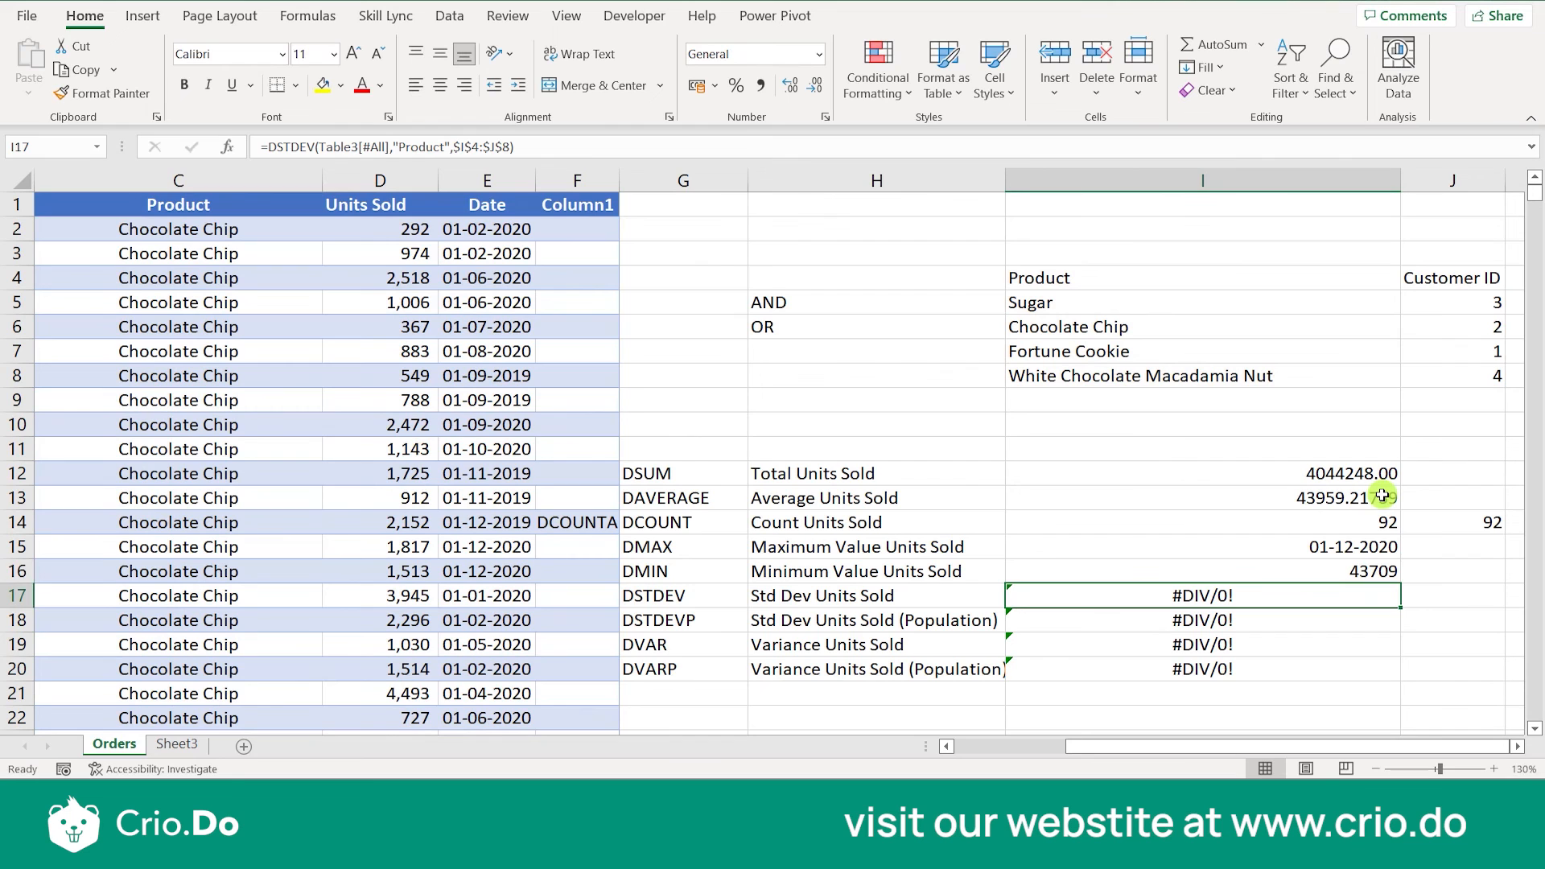
- Apply the Number format with two decimal places to the DMIN result in I16
left_click(1327, 571)
right_click(1327, 570)
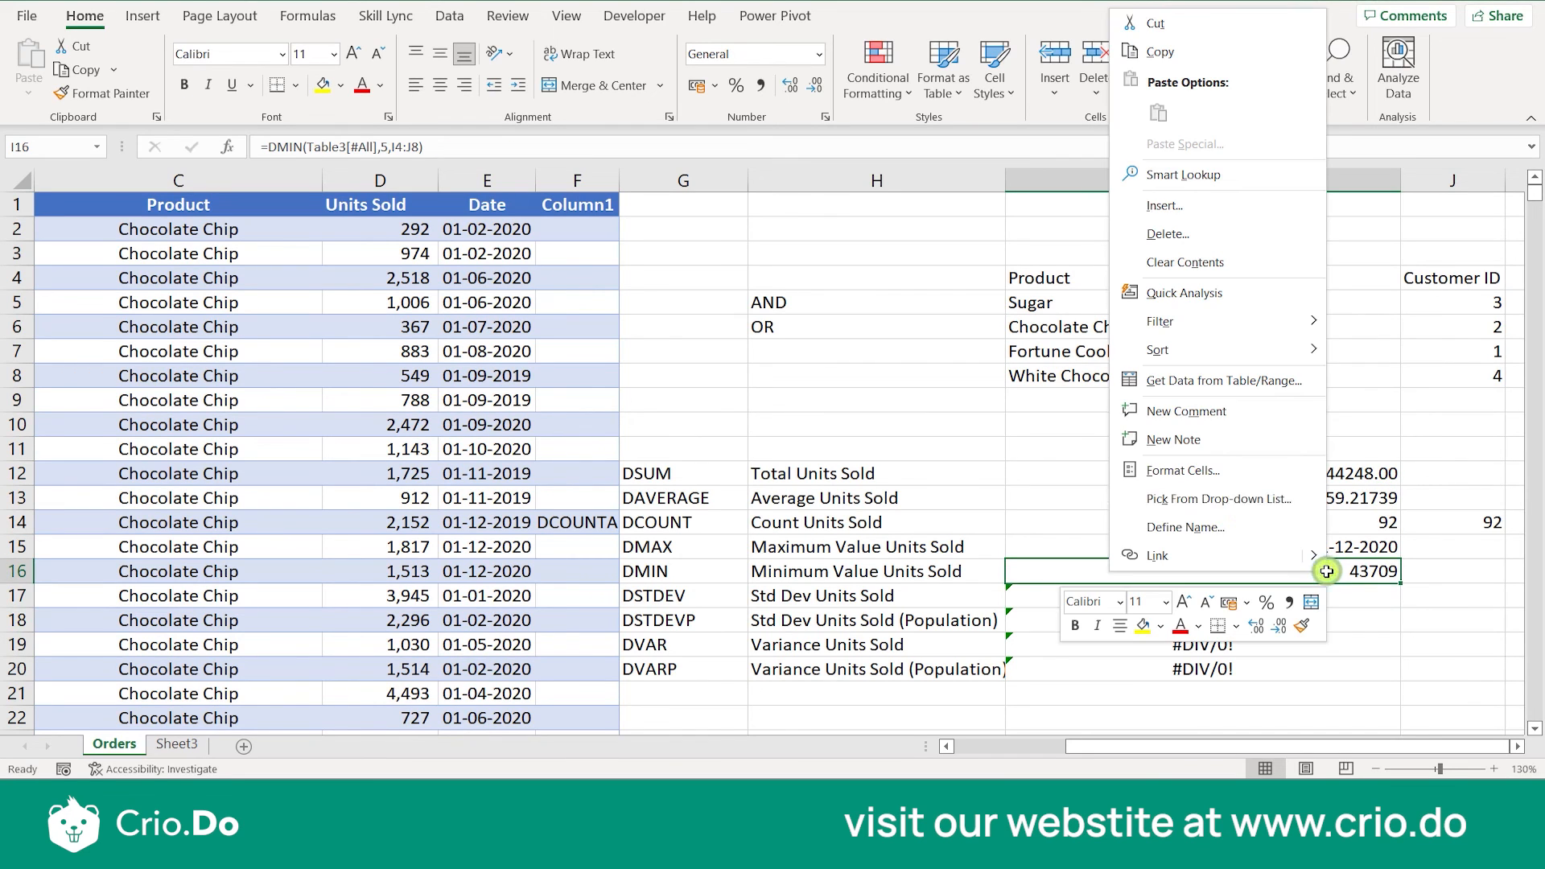
left_click(1245, 470)
left_click(1006, 318)
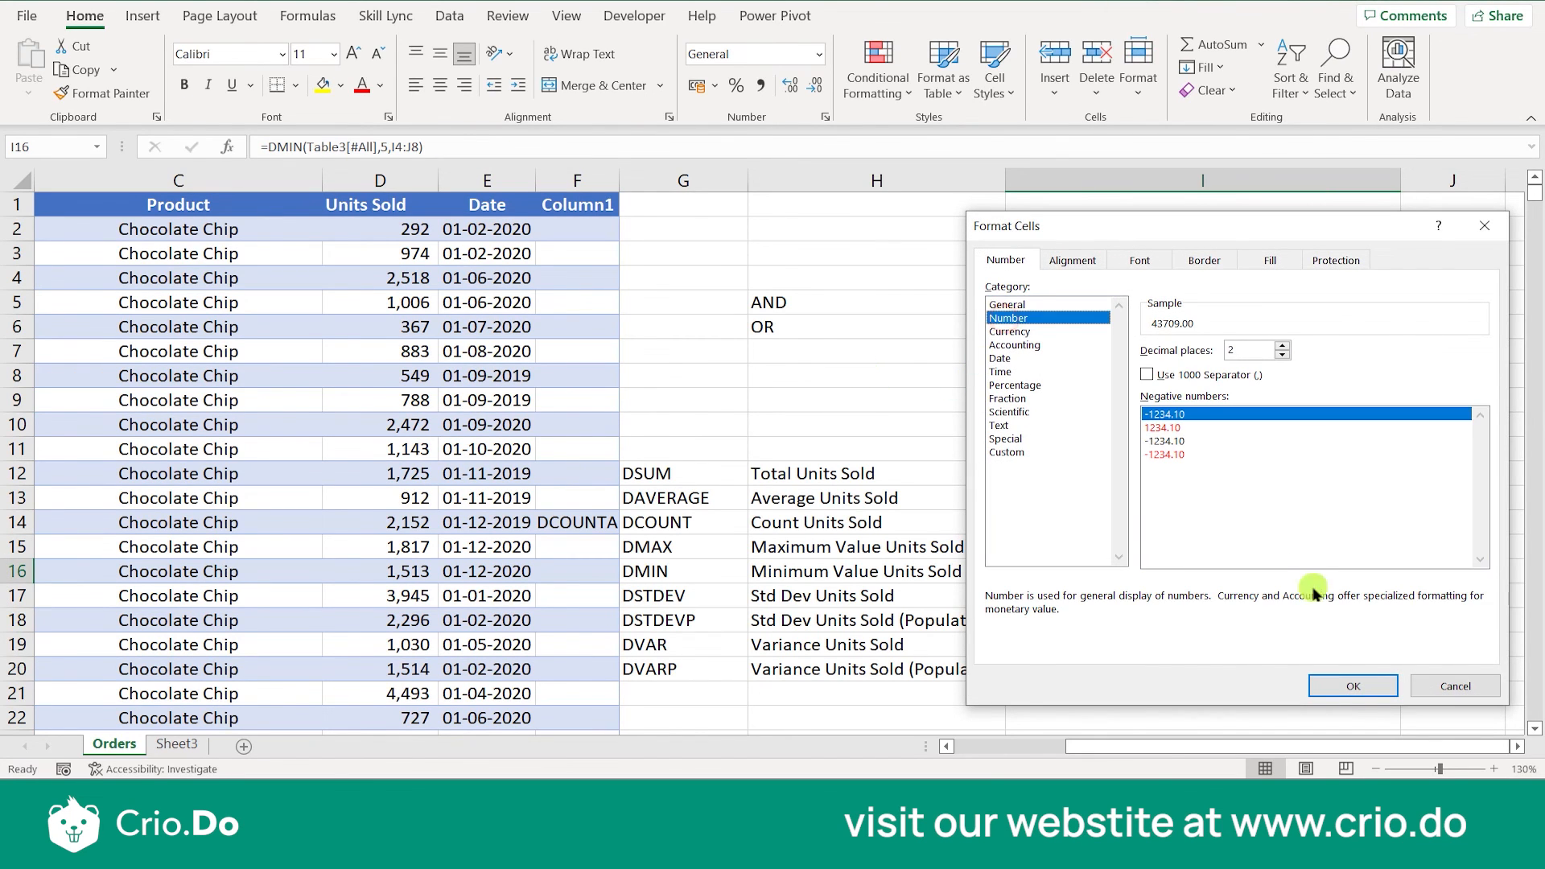
left_click(1333, 679)
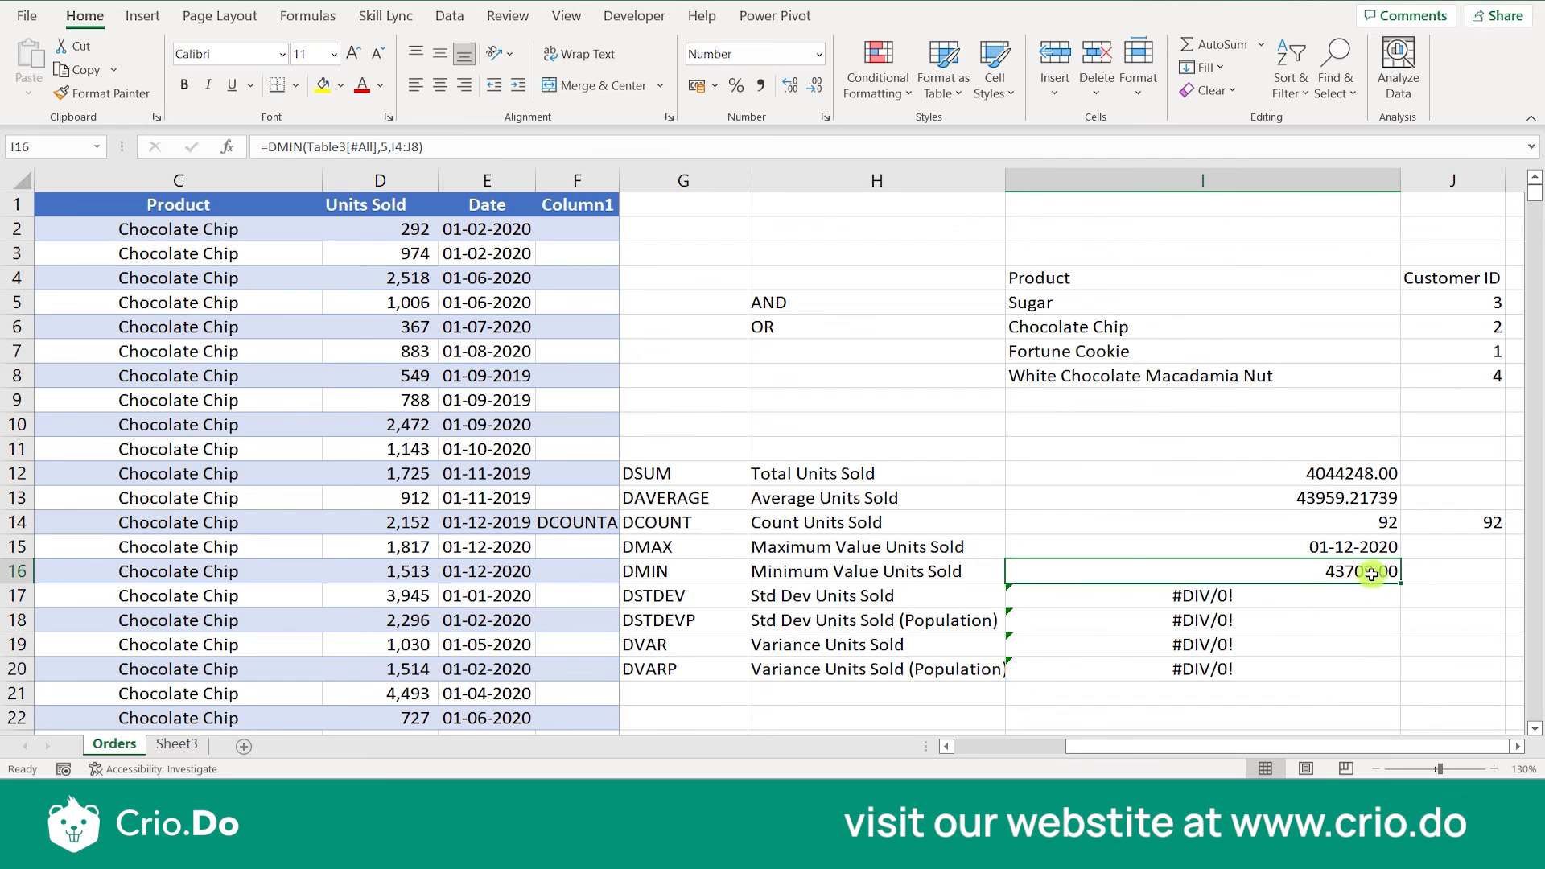
- Format the DMIN result in I16 as a date
right_click(1340, 572)
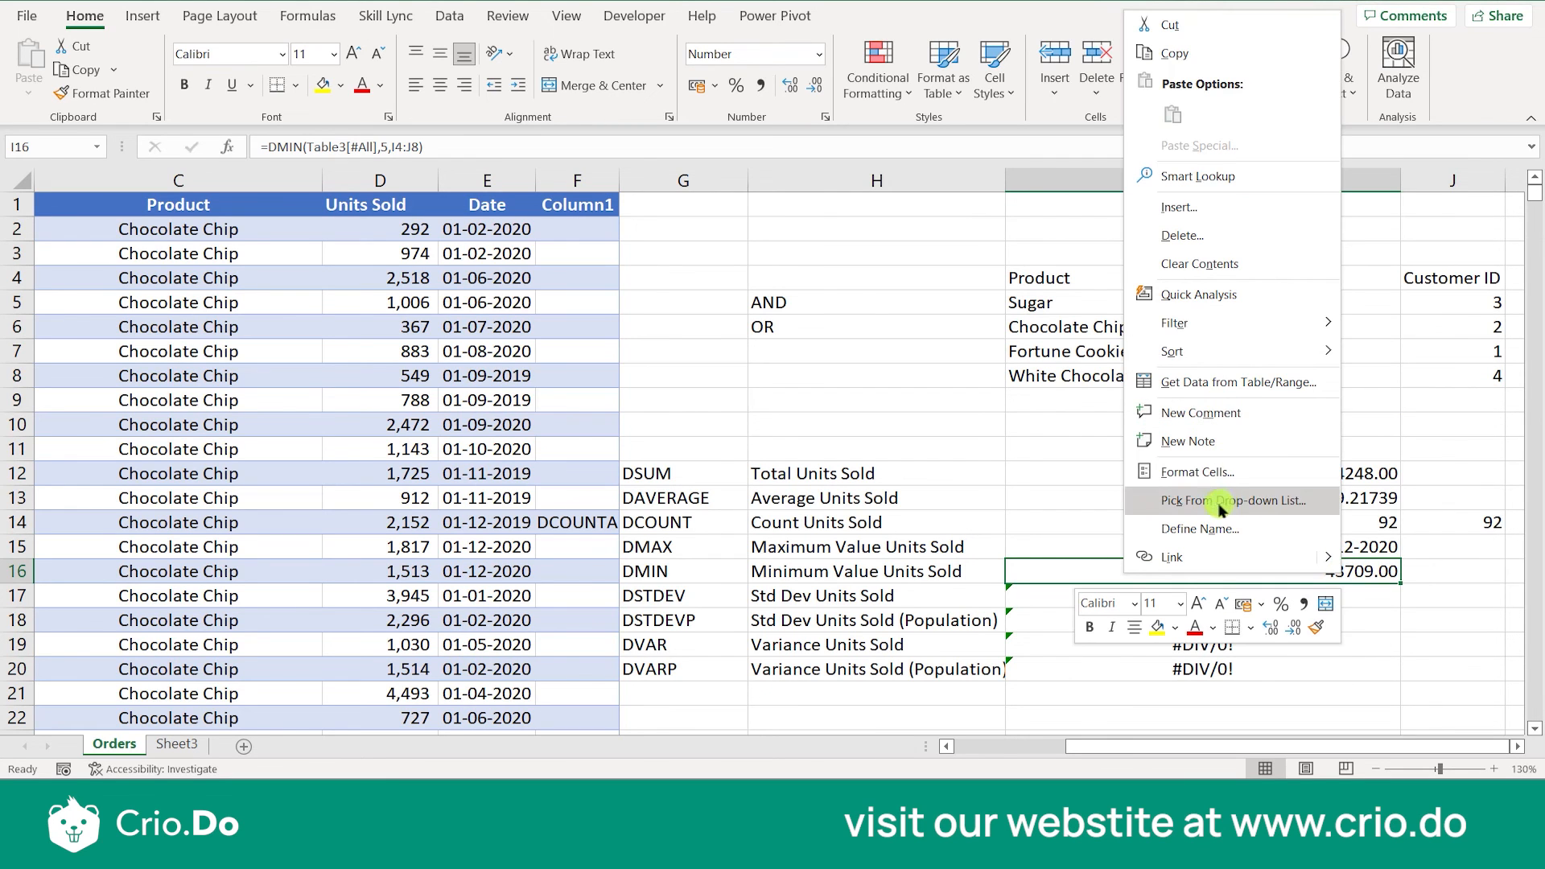
left_click(1221, 472)
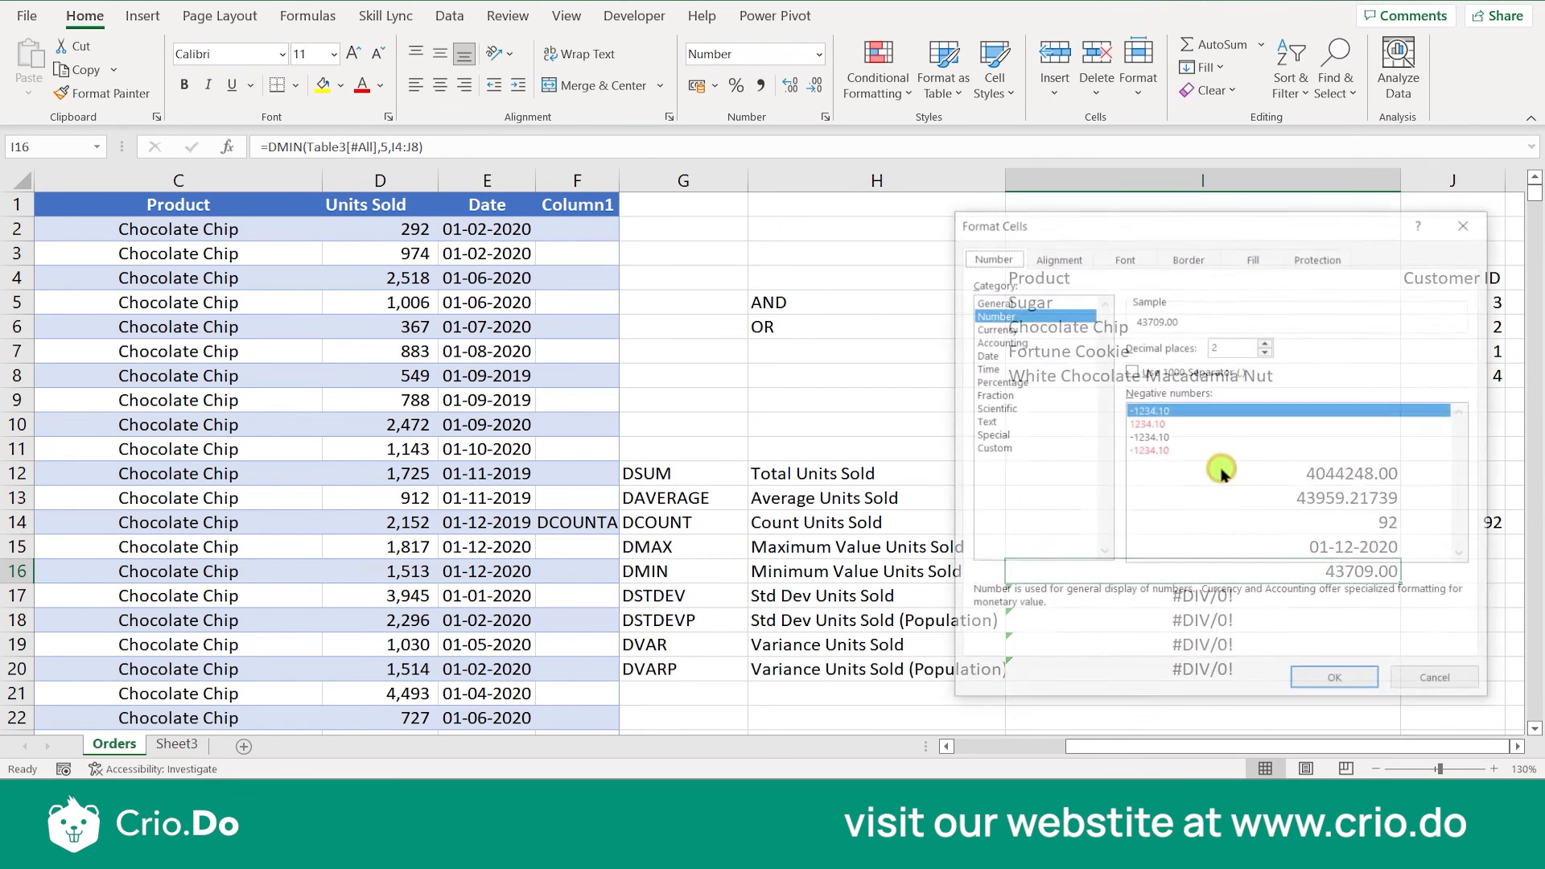
left_click(983, 354)
left_click(1335, 680)
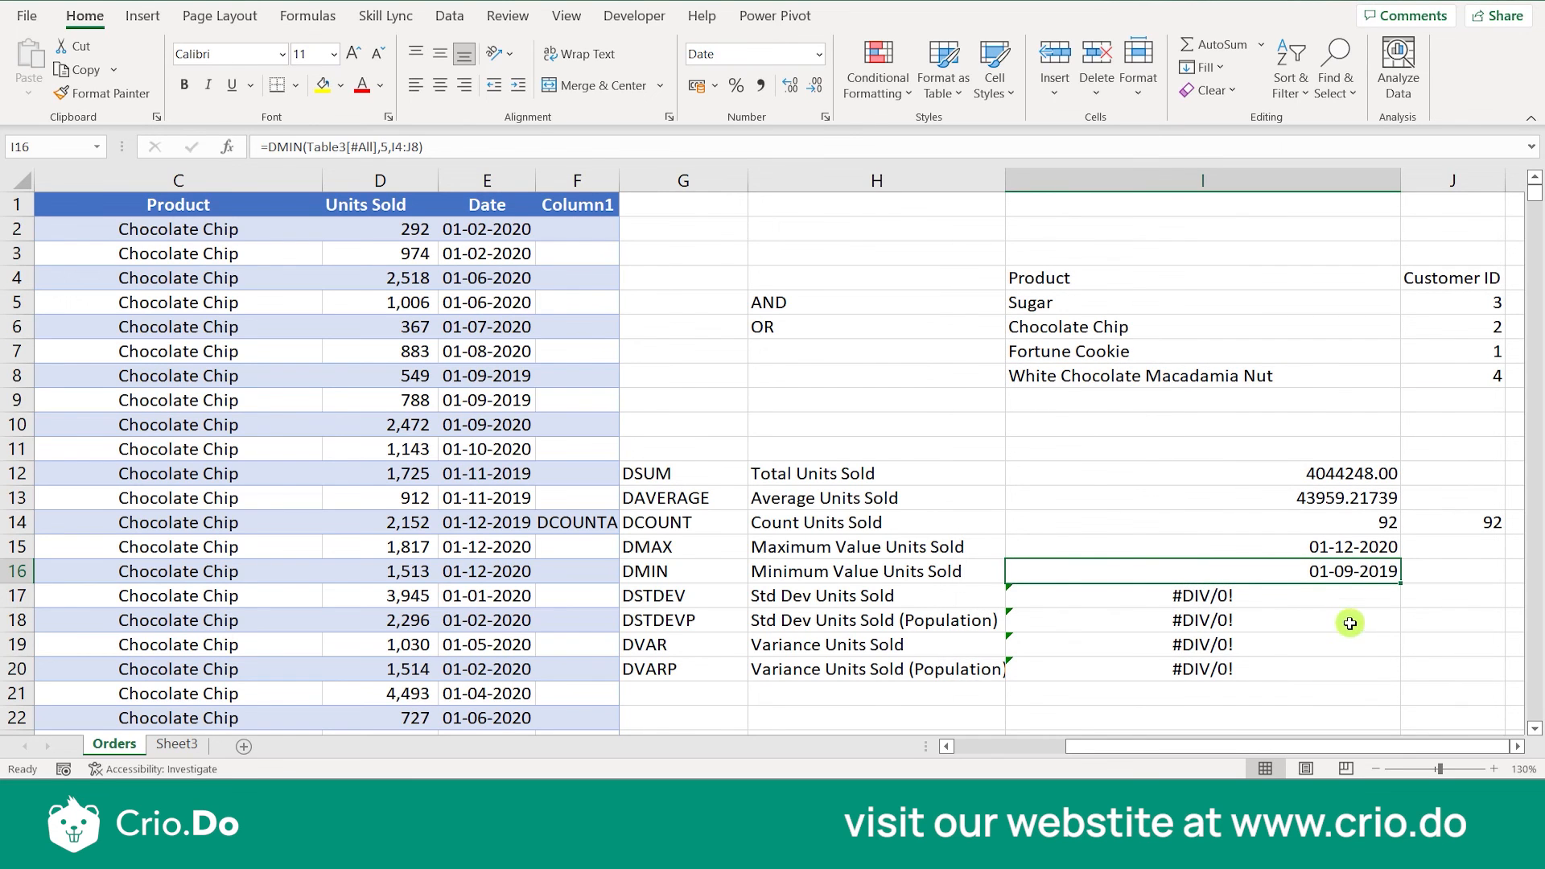
- Replace the "Product" field argument of the DSTDEV formula in I17 with 5
left_click(1344, 598)
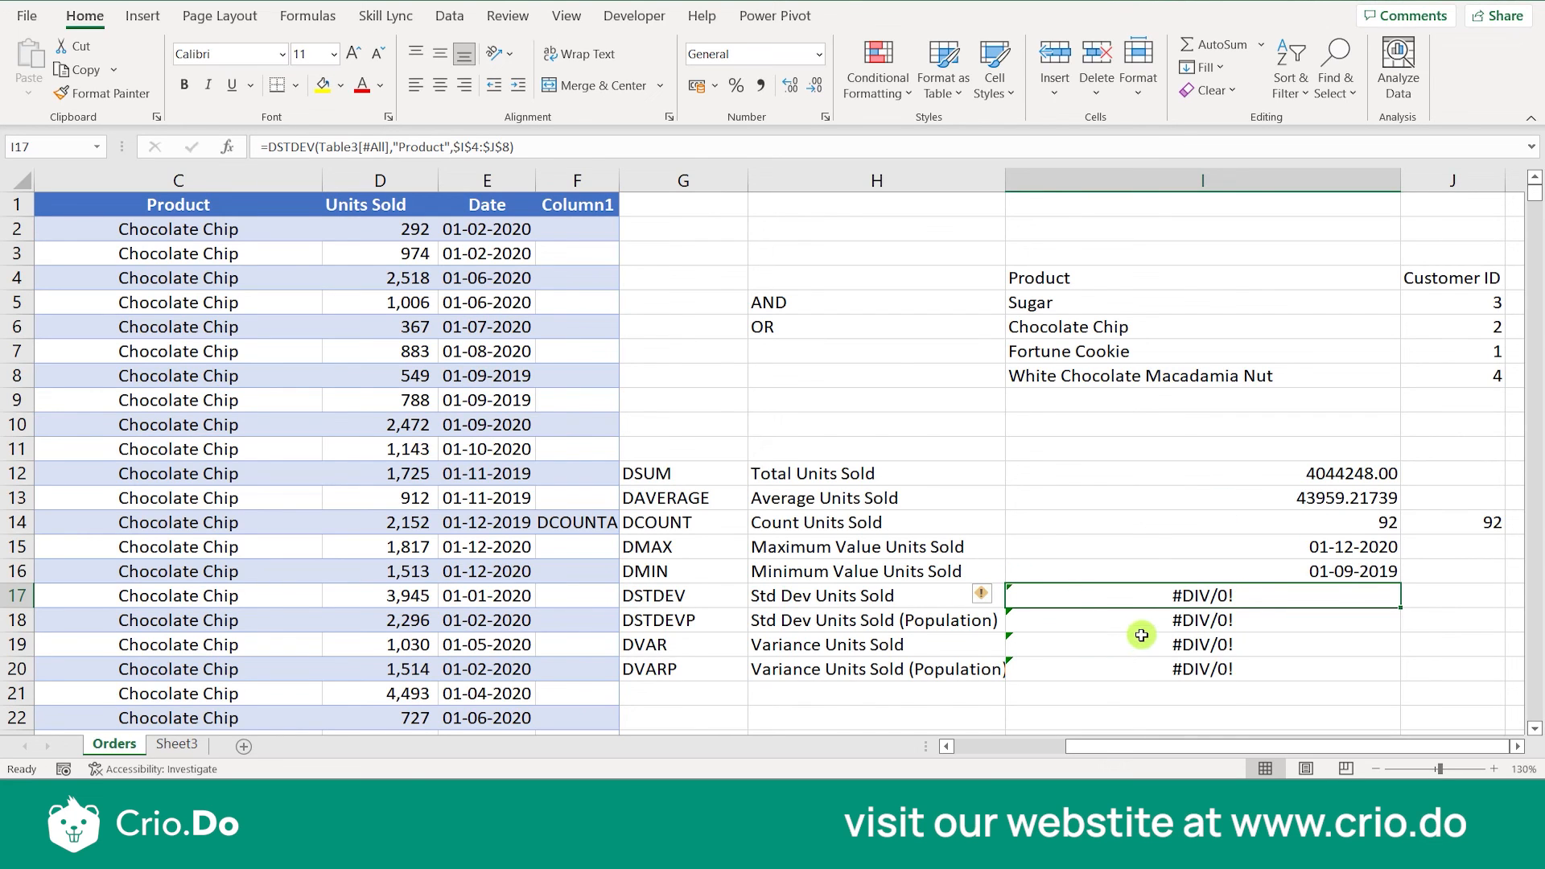
double_click(1194, 602)
left_click(1243, 595)
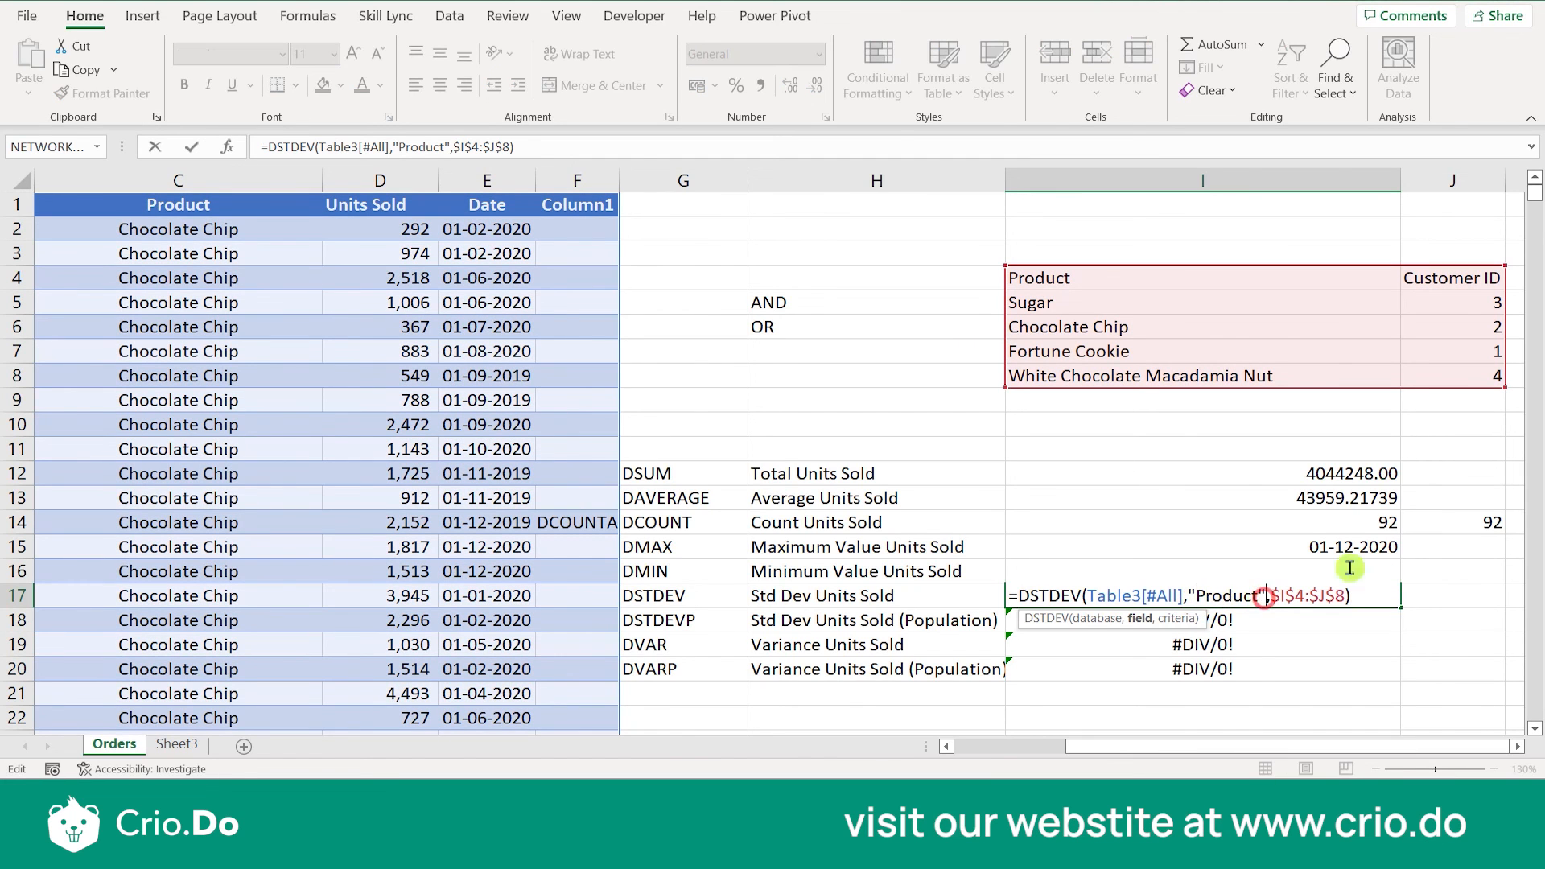
key("Delete")
key("Delete")
key("Delete")
key("BackSpace")
key("BackSpace")
key("BackSpace")
key("BackSpace")
key("BackSpace")
key("BackSpace")
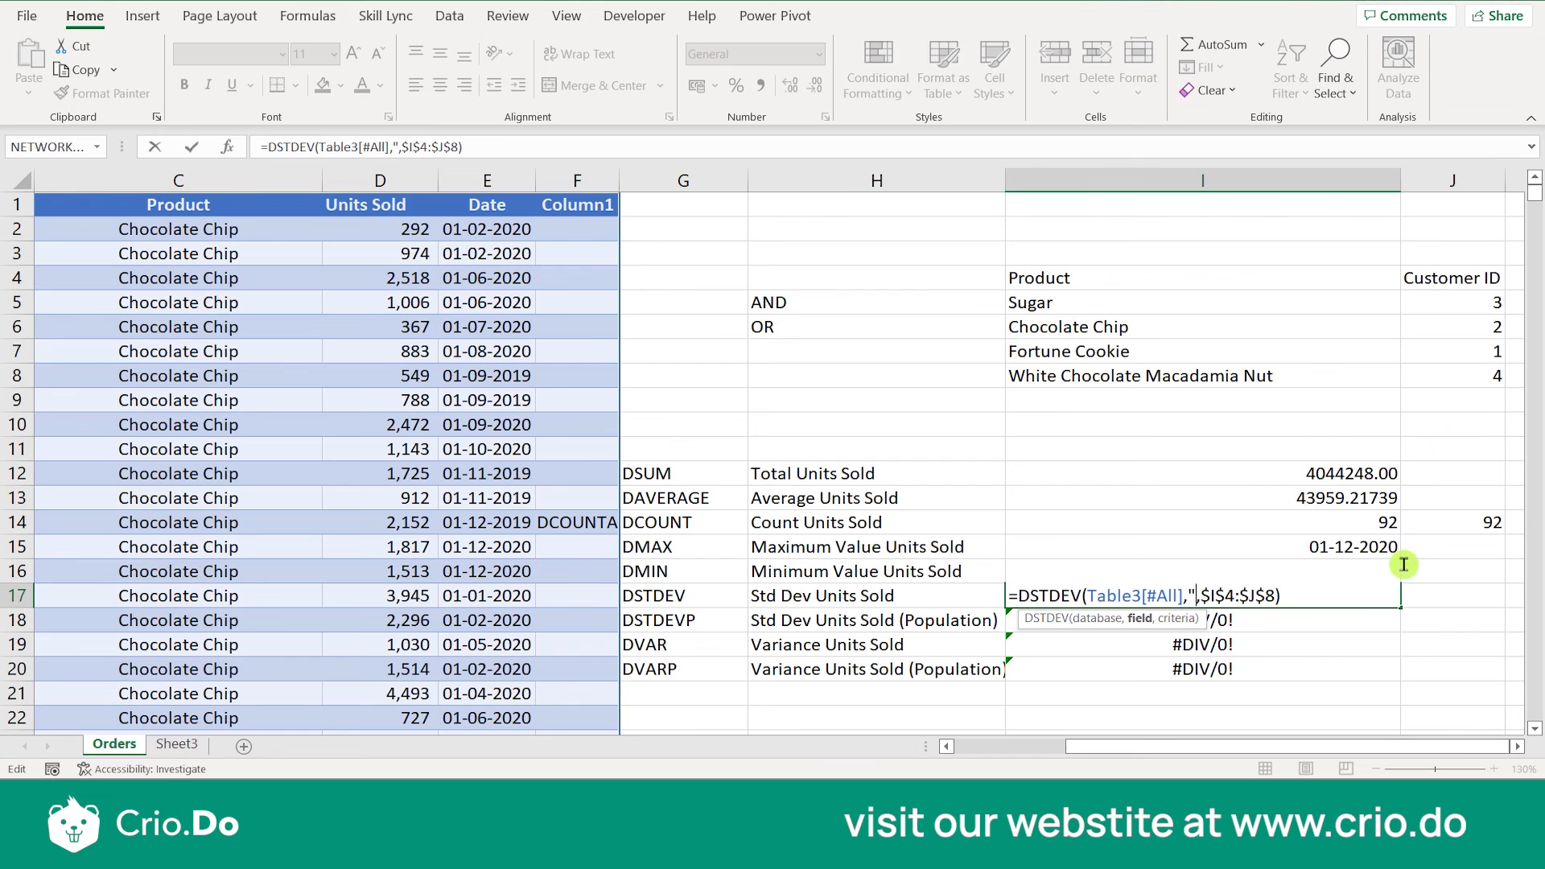
type("5")
key("ctrl+Return")
key("Down")
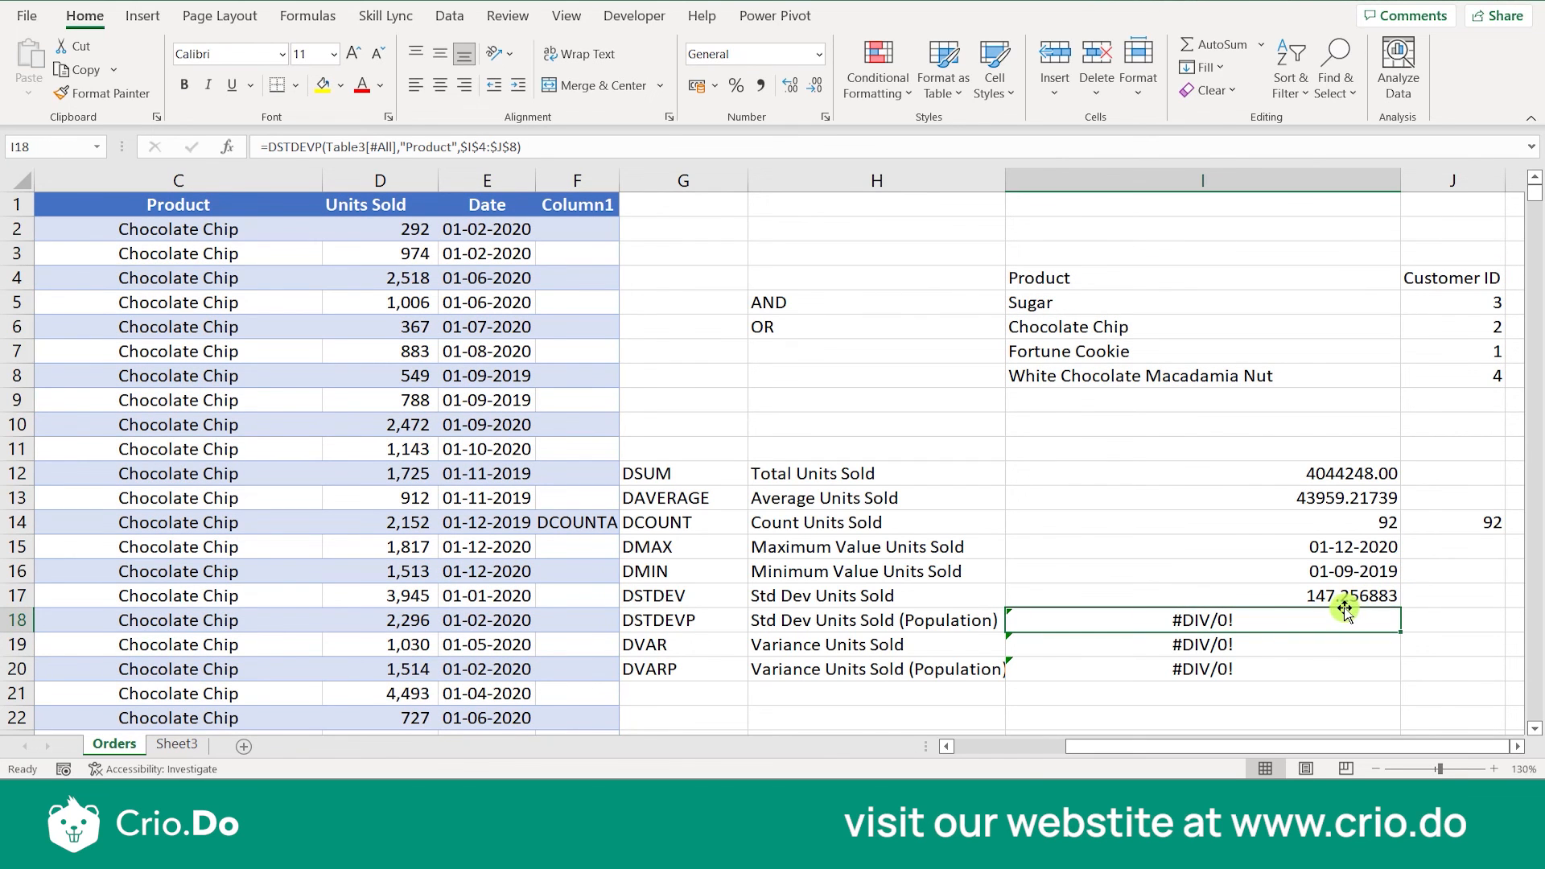
- Replace the "Product" field argument of the DSTDEVP formula in I18 with 5
double_click(1257, 624)
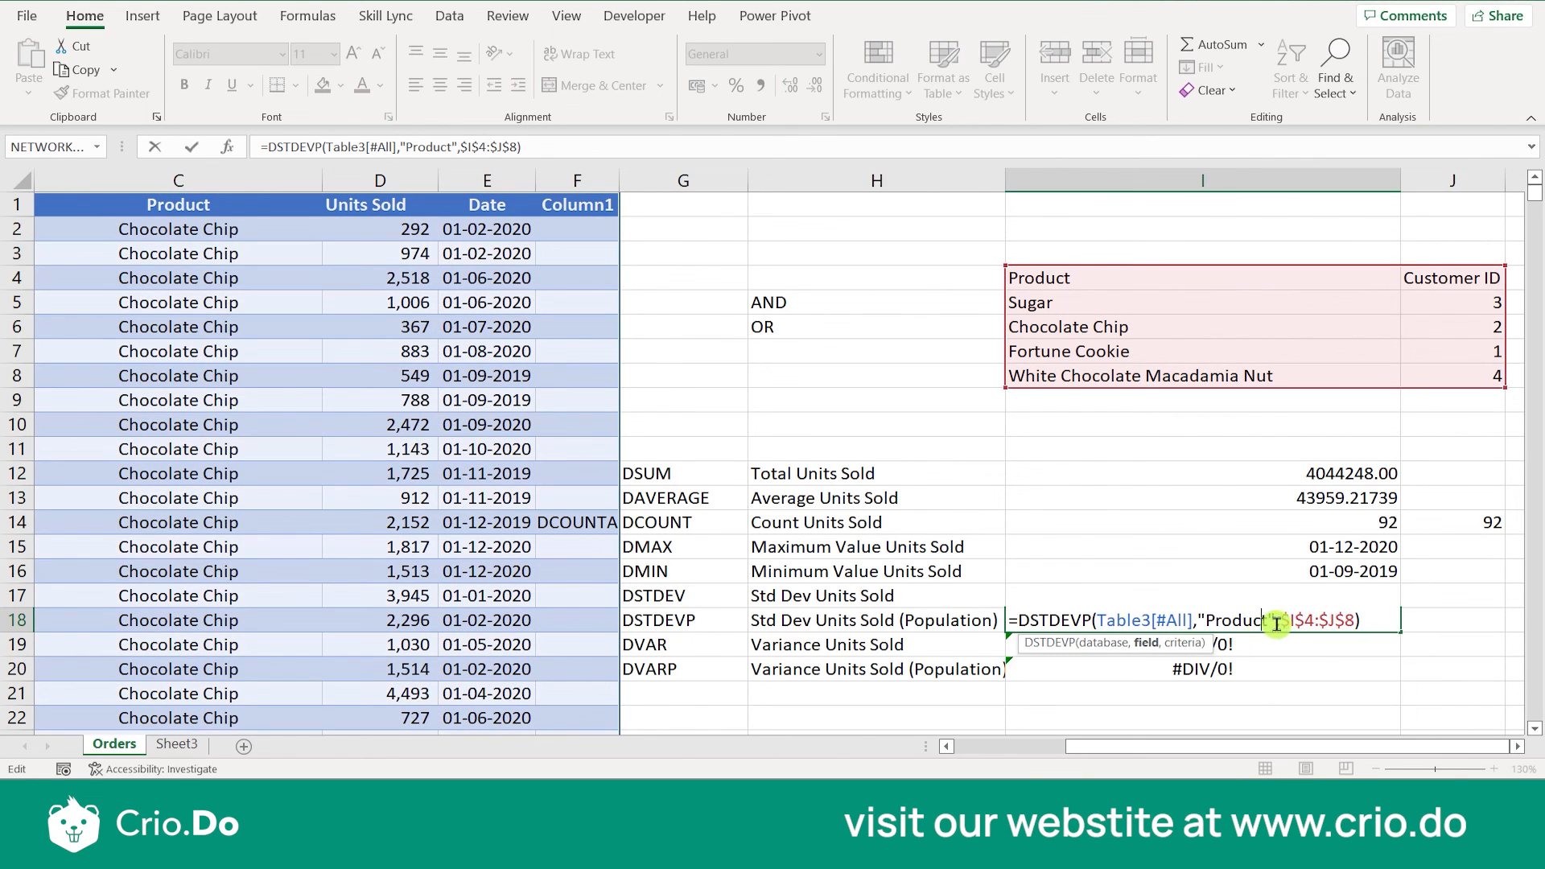
key("BackSpace")
key("BackSpace")
key("BackSpace")
key("BackSpace")
key("BackSpace")
key("BackSpace")
key("BackSpace")
key("BackSpace")
key("BackSpace")
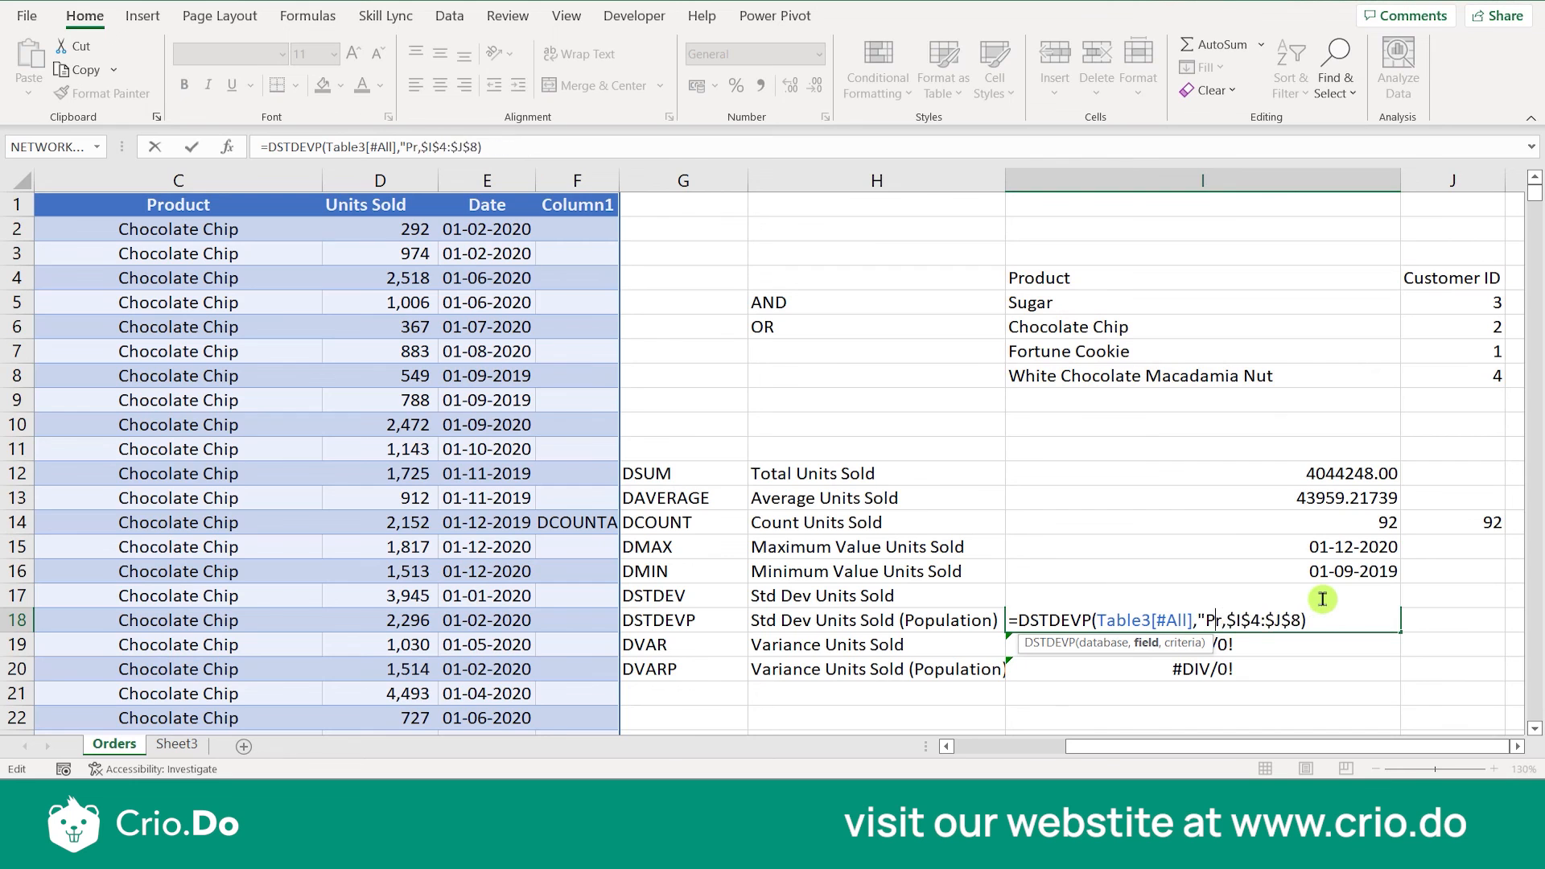
type("4")
key("Return")
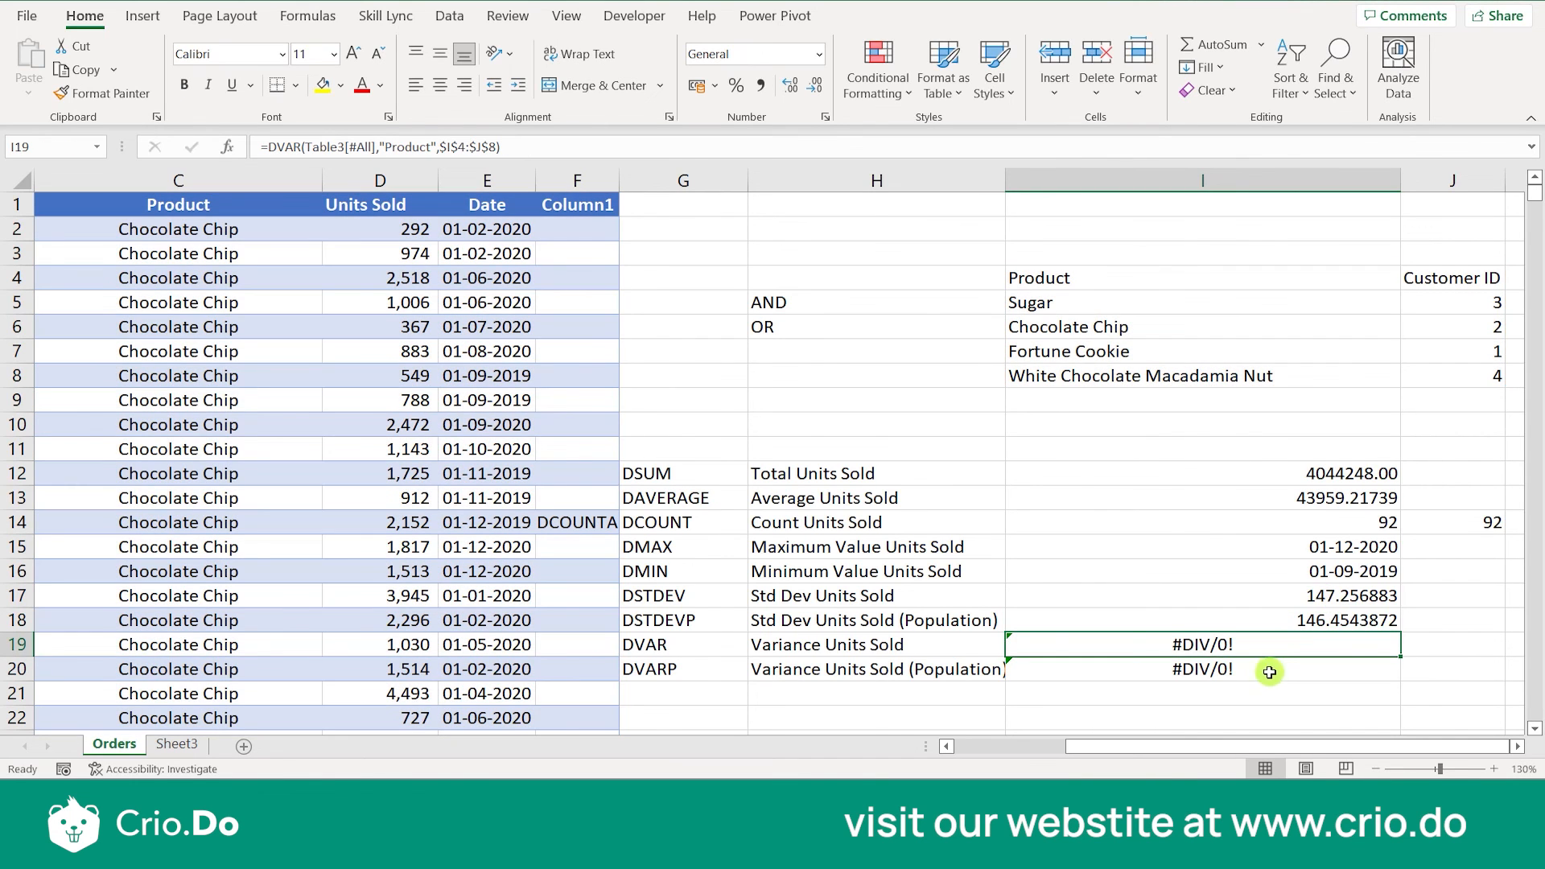
- Replace the "Product" field argument of the DVAR formula in I19 with 5
double_click(1243, 644)
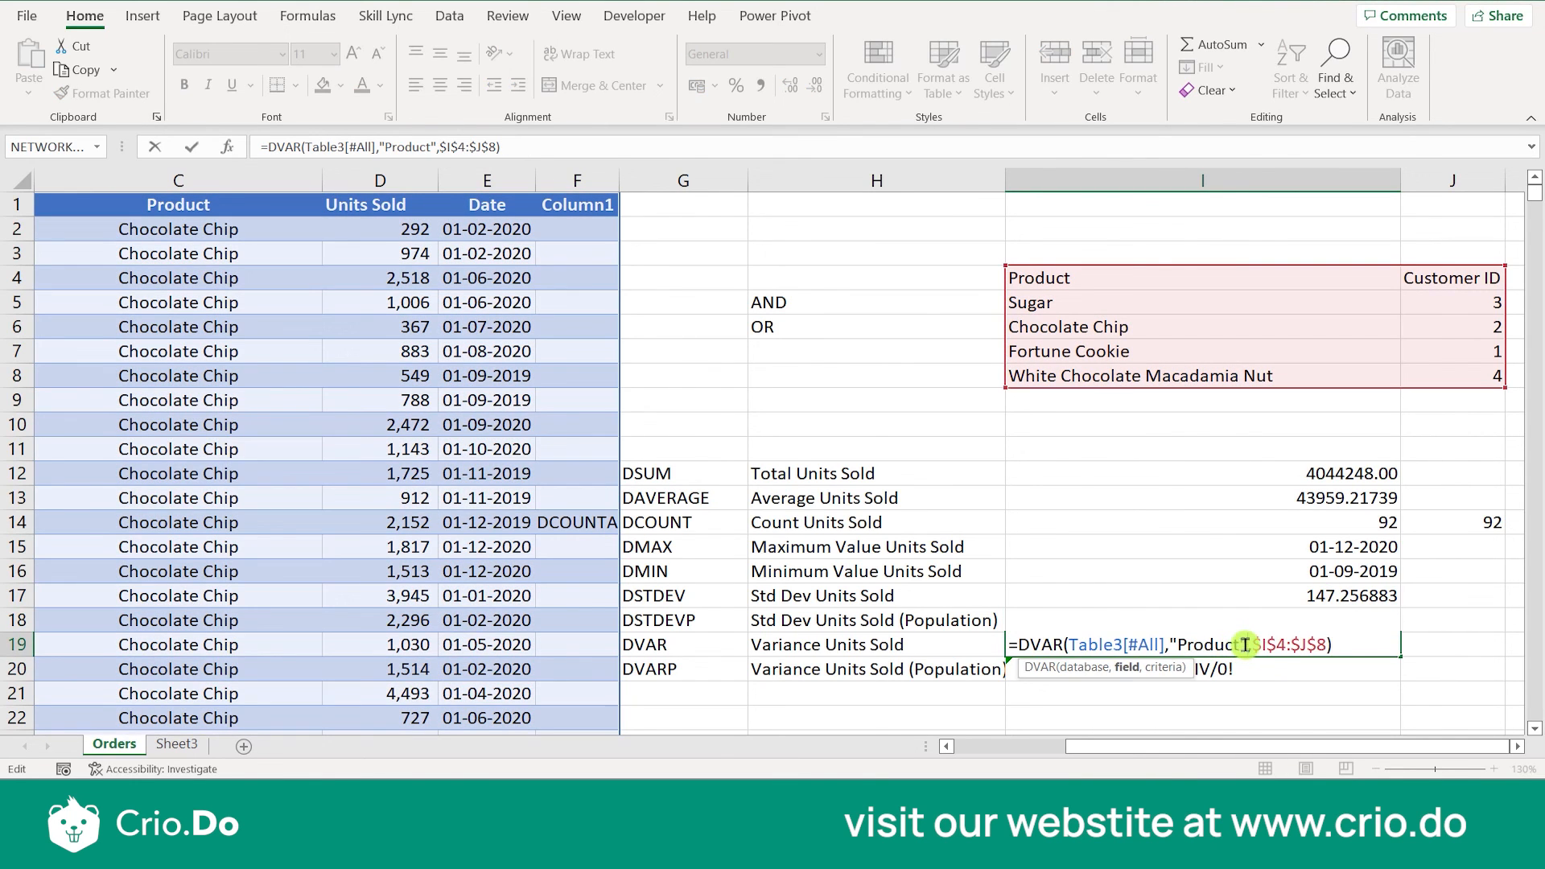
key("BackSpace")
key("BackSpace")
key("BackSpace")
key("BackSpace")
key("BackSpace")
key("BackSpace")
key("BackSpace")
key("BackSpace")
key("BackSpace")
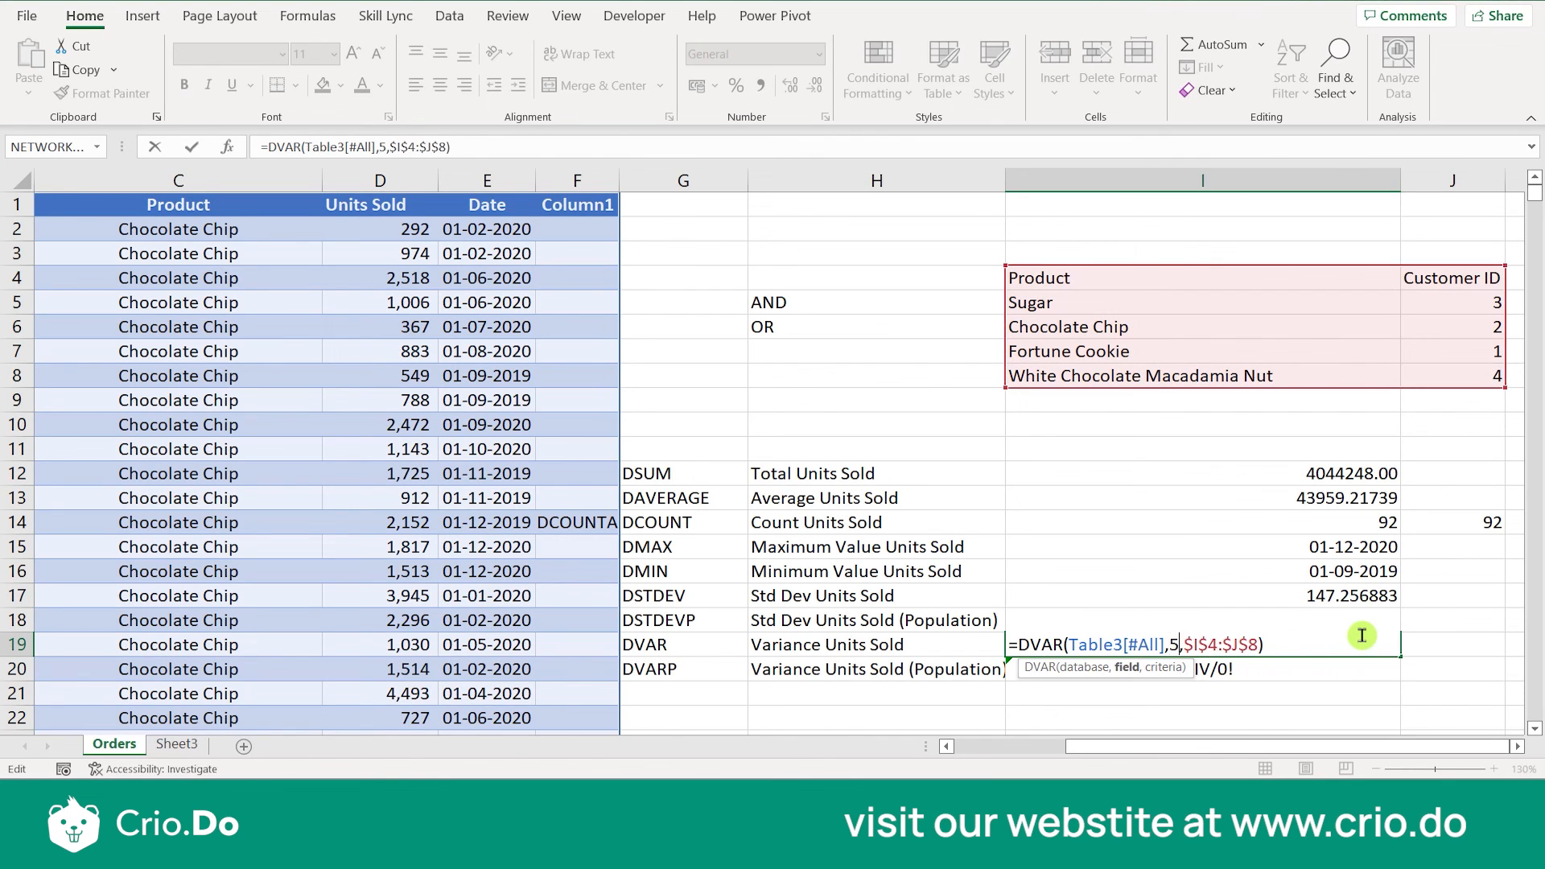
key("Return")
- Replace the "Product" field argument of the DVARP formula in I20 with 5
double_click(1261, 674)
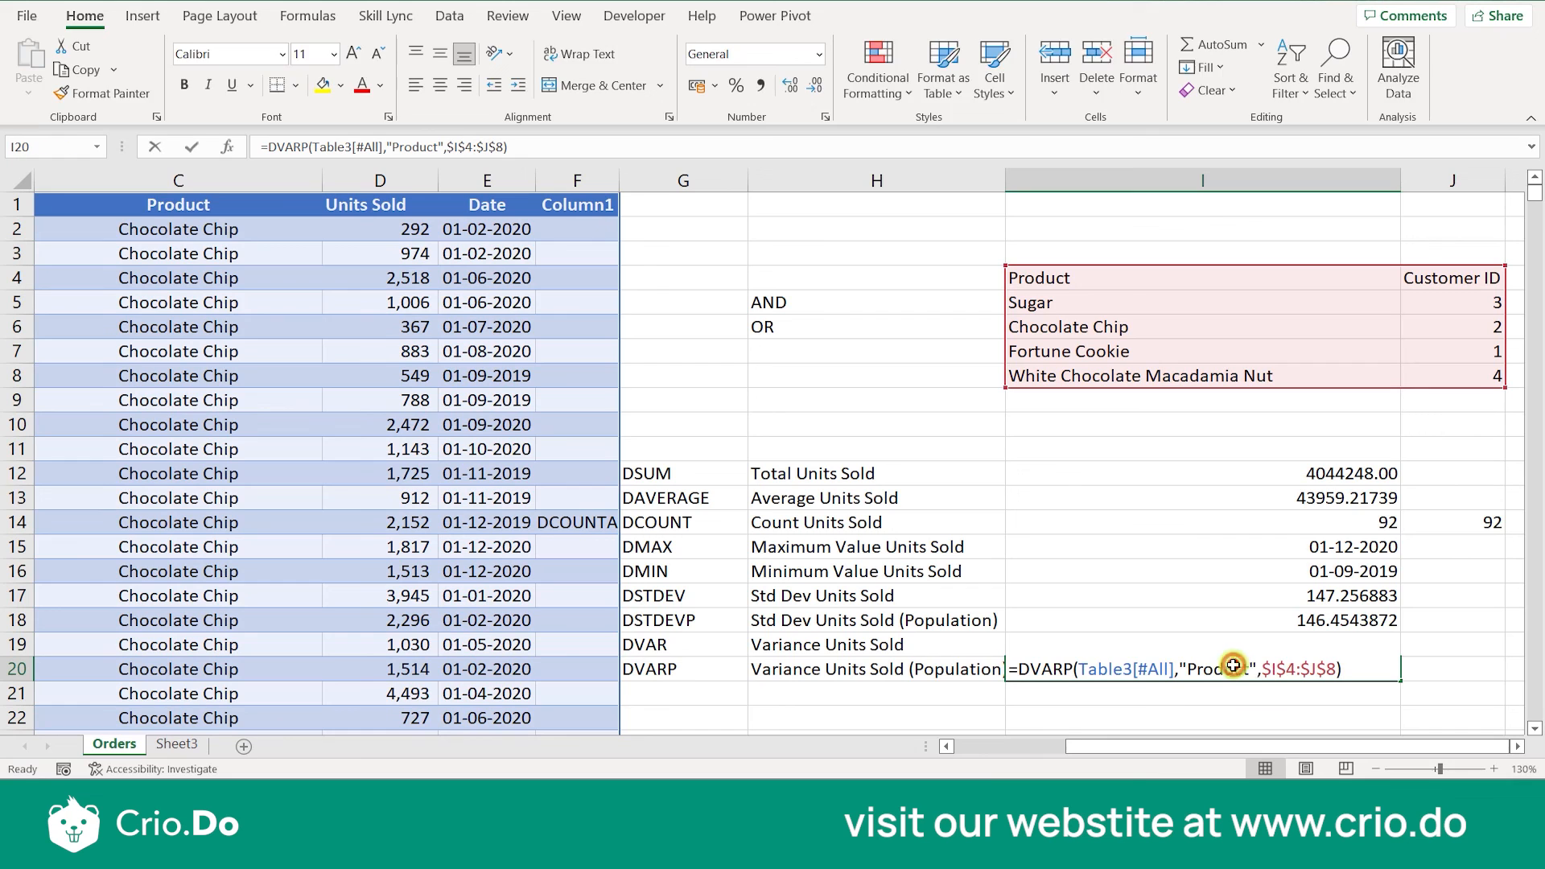
key("BackSpace")
key("BackSpace")
key("BackSpace")
key("BackSpace")
key("BackSpace")
key("BackSpace")
key("BackSpace")
key("BackSpace")
key("BackSpace")
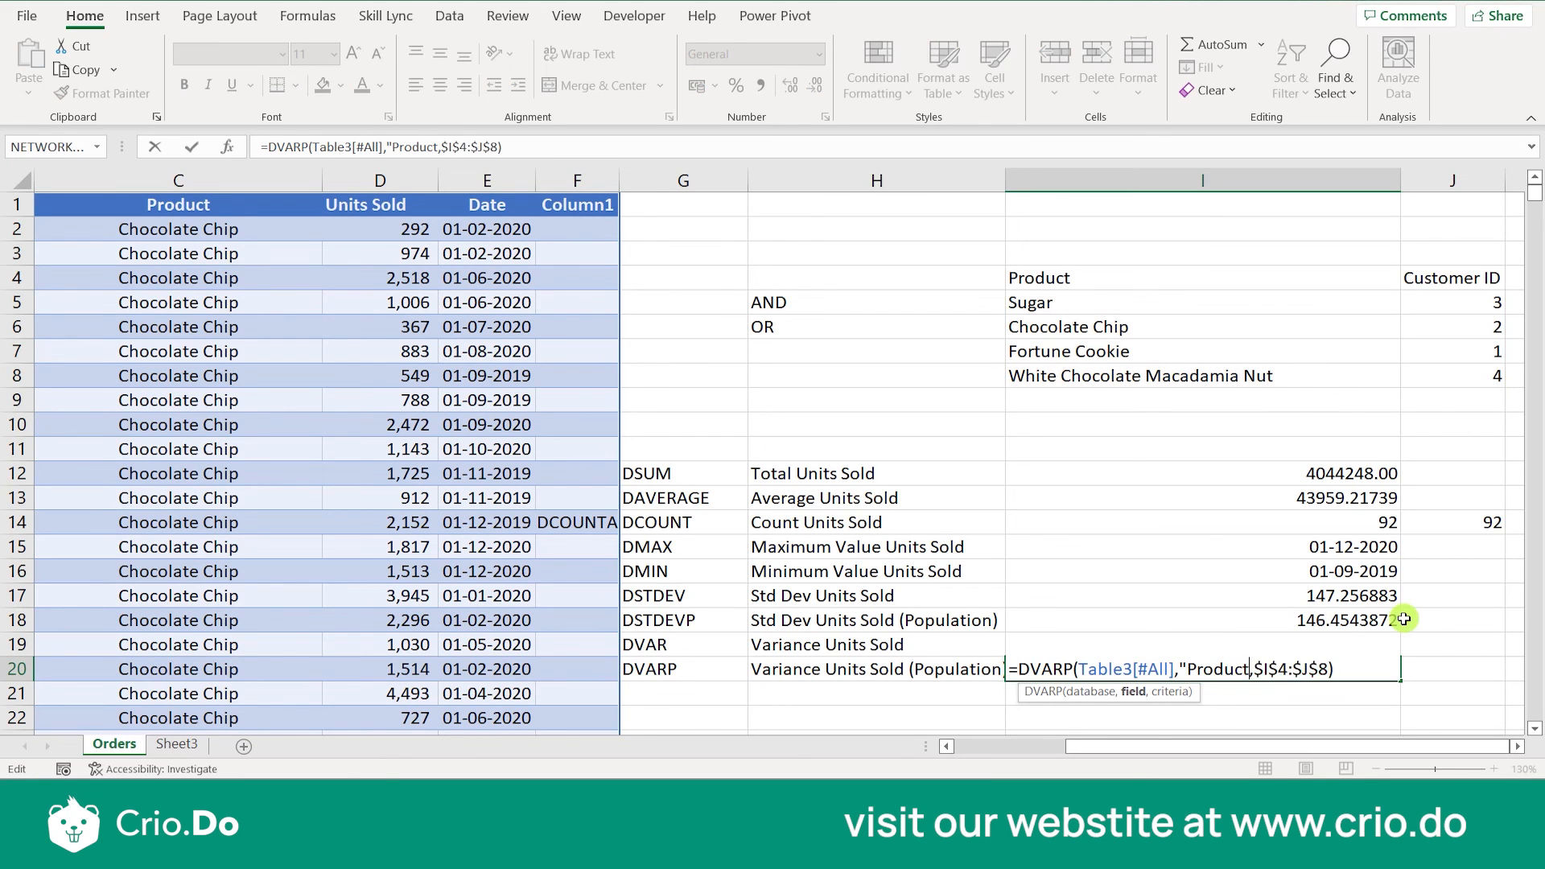
type("4")
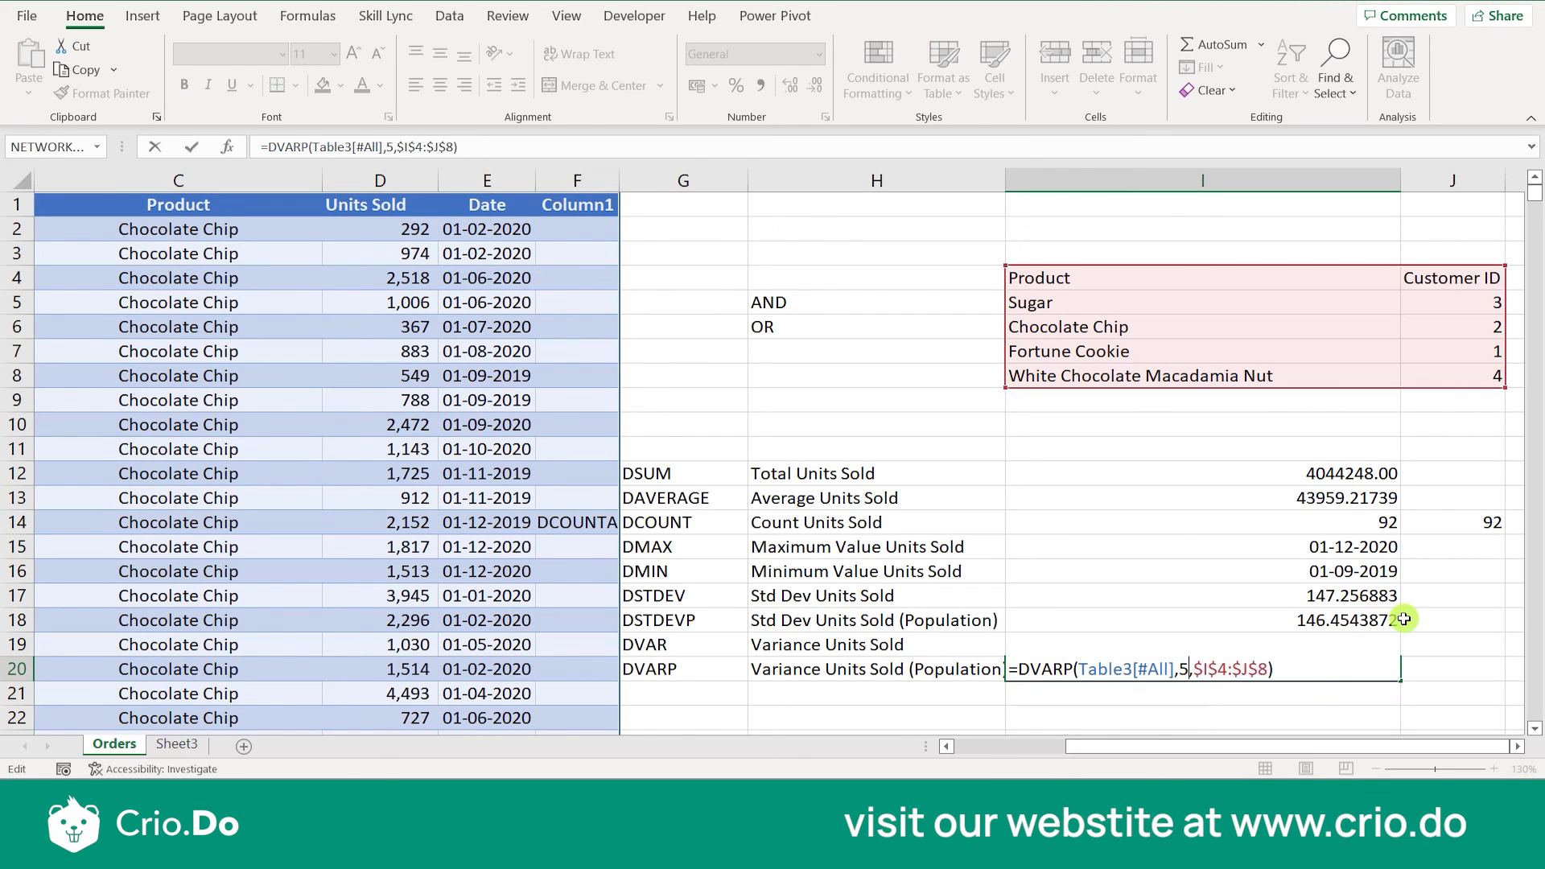
key("Return")
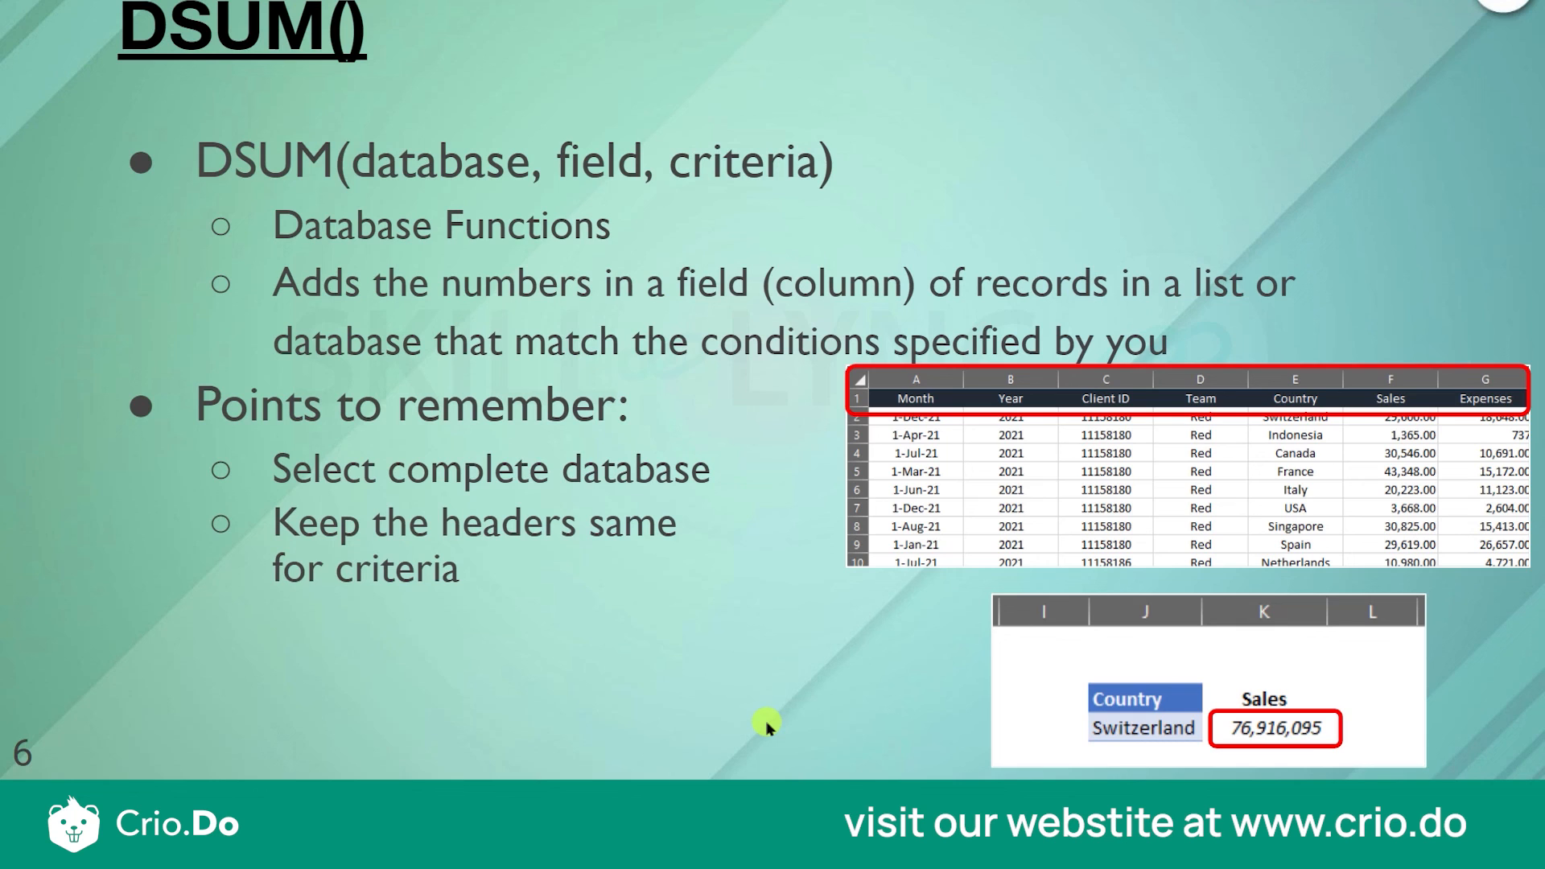
key("Right")
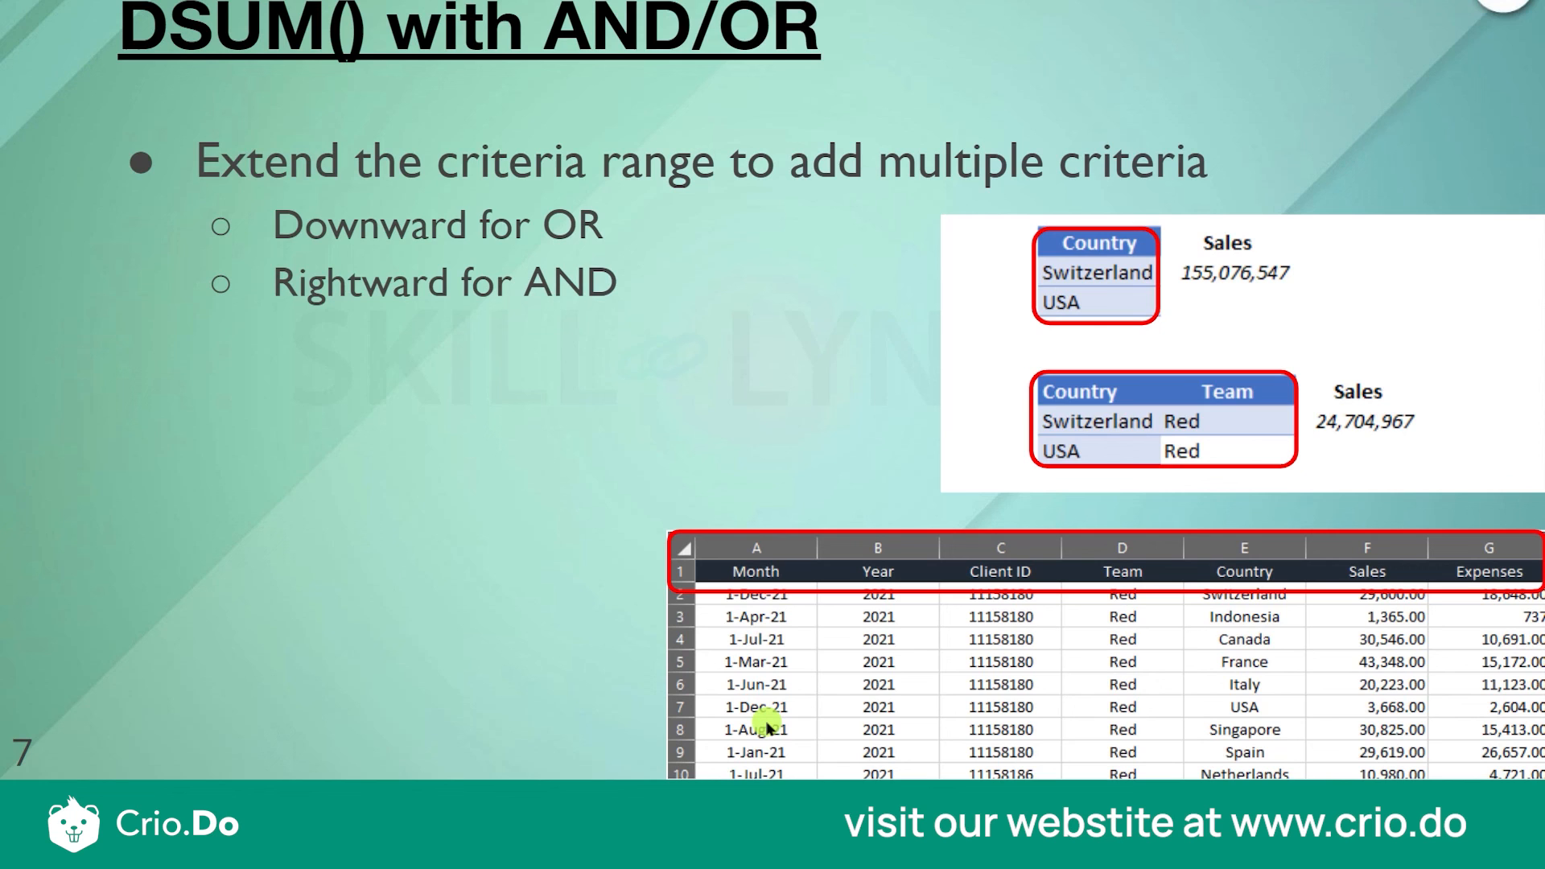
key("Right")
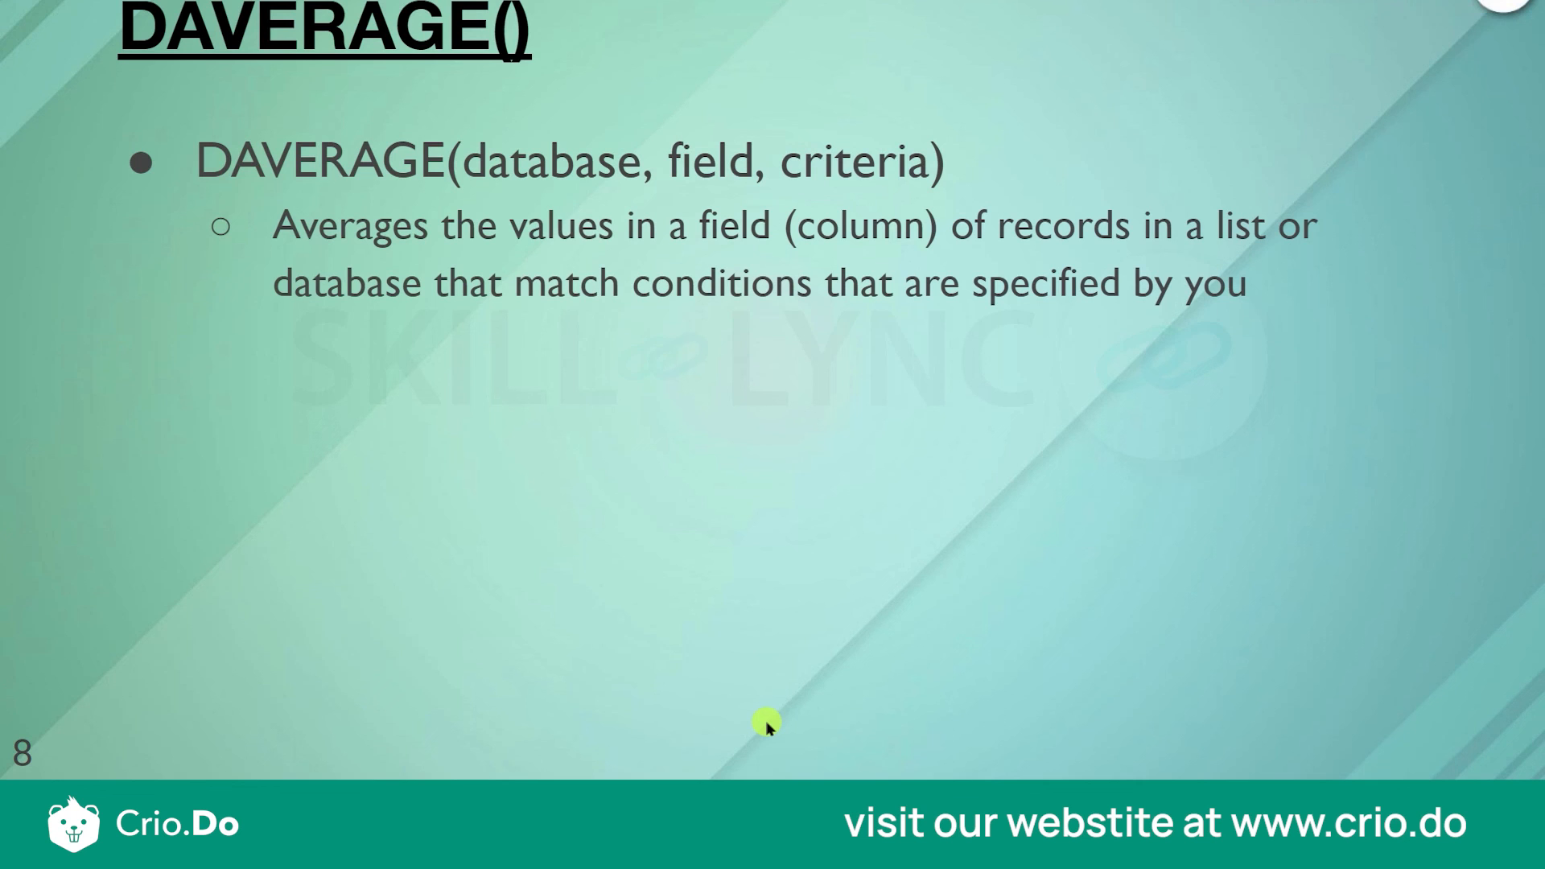
key("Right")
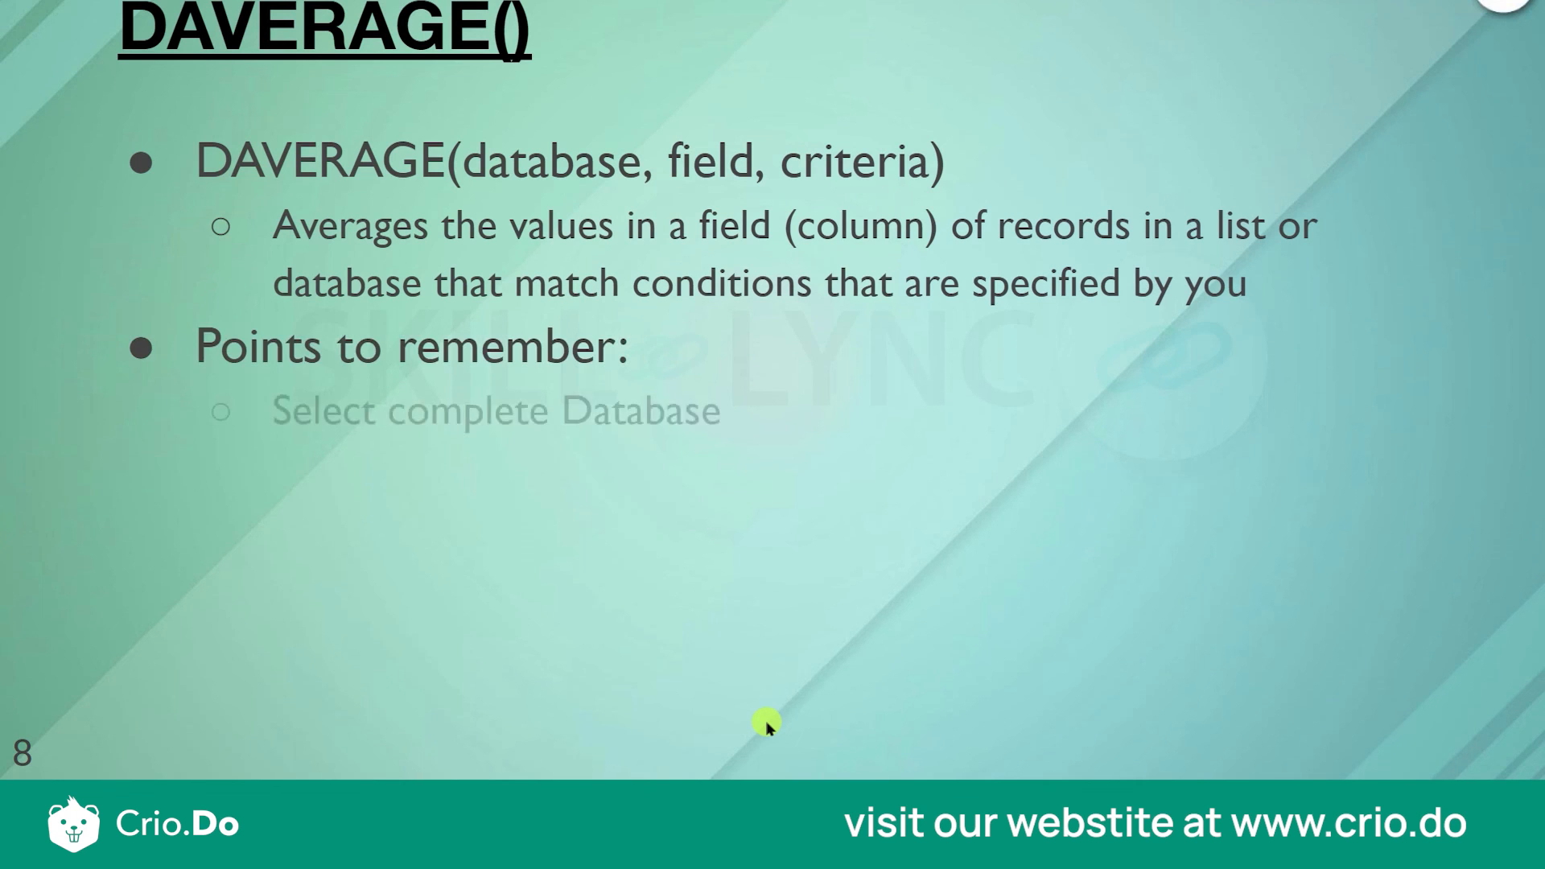
key("Right")
key("Right")
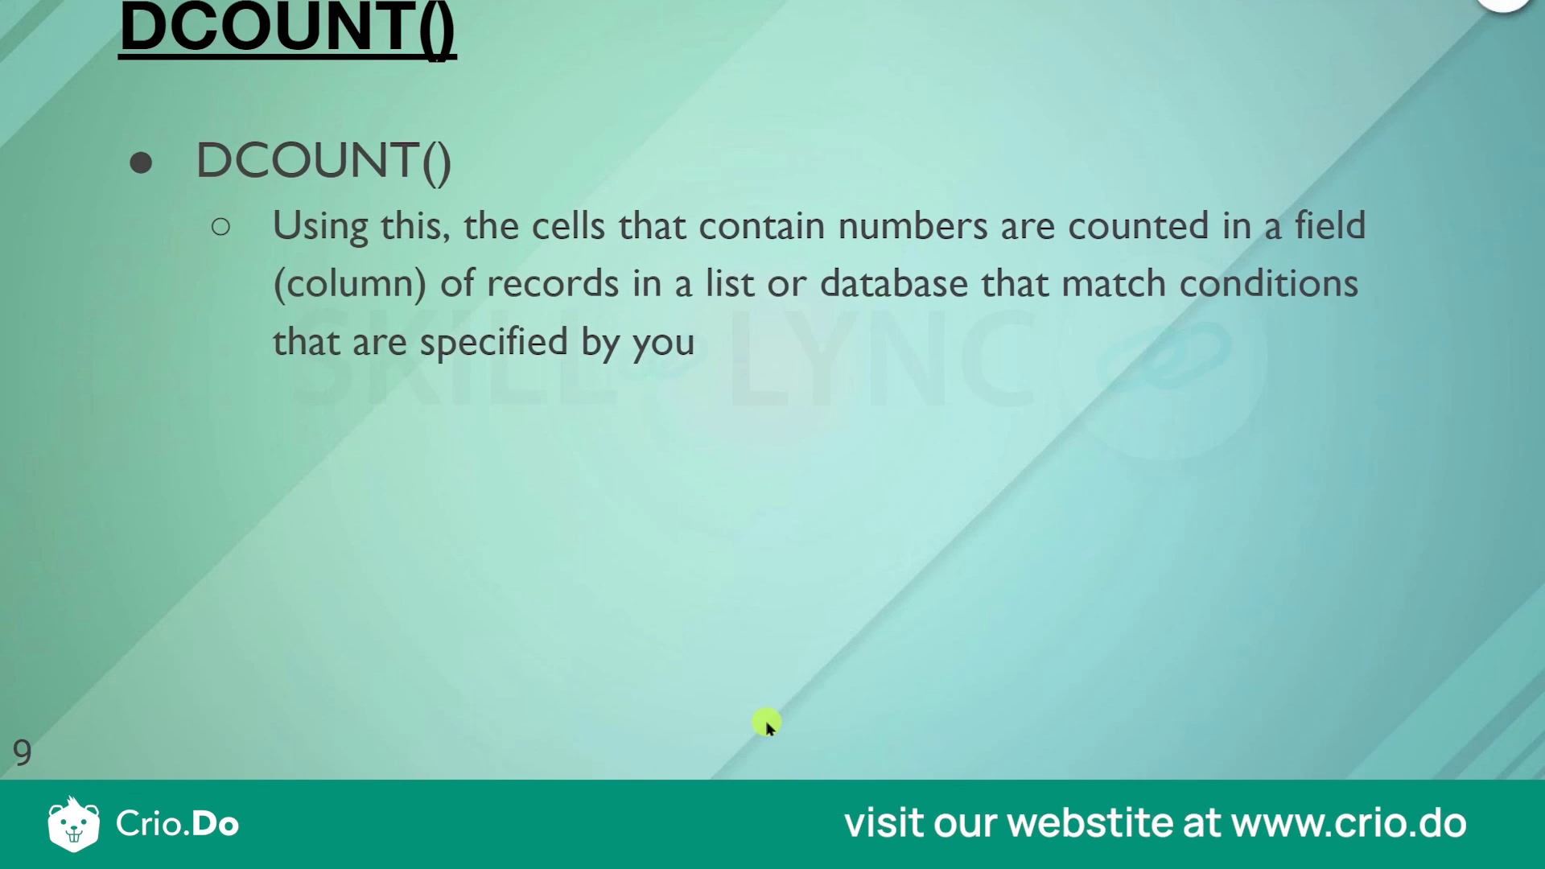